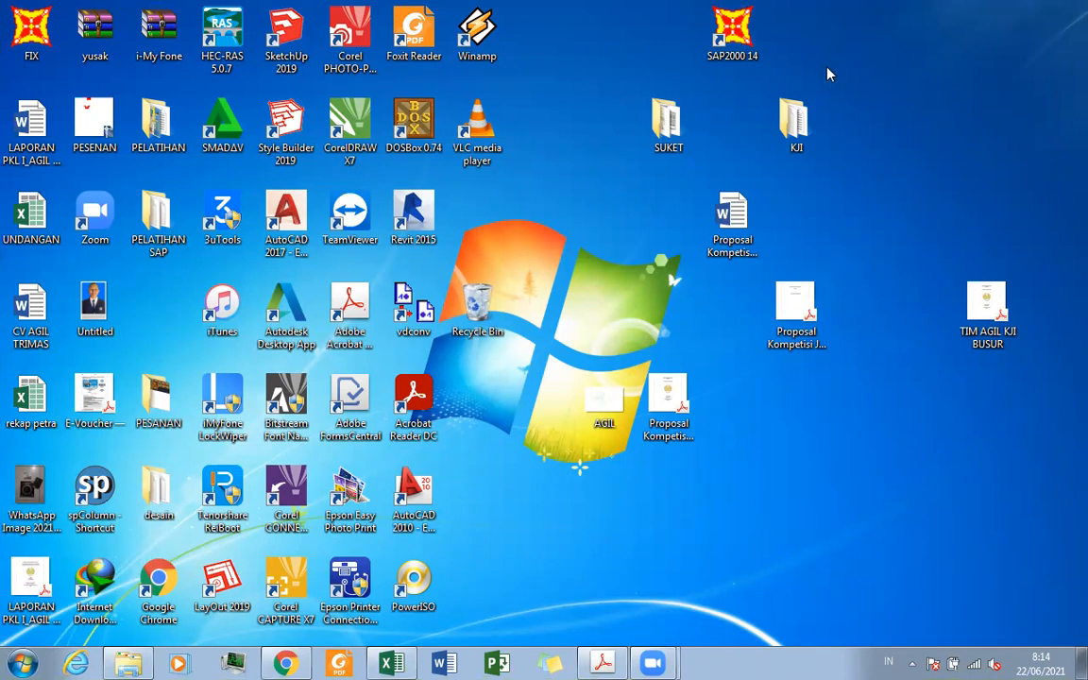
Launch SAP2000 14 and dismiss its welcome screen and the tip of the day
{"action": "double_click", "coordinate": [735, 36]}
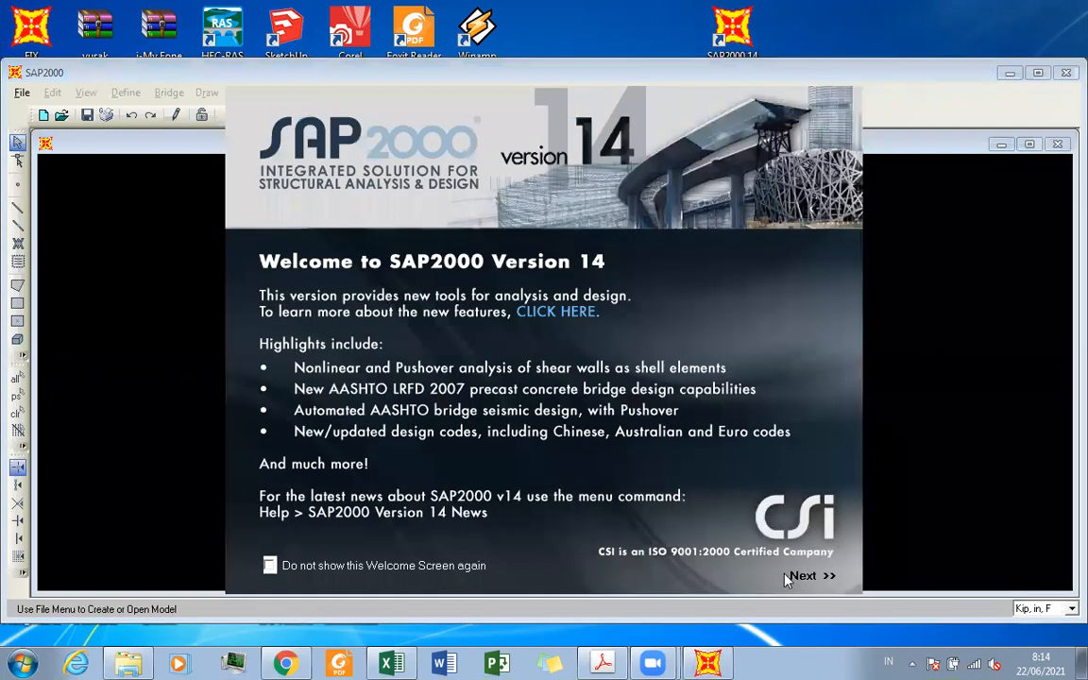
{"action": "left_click", "coordinate": [793, 576]}
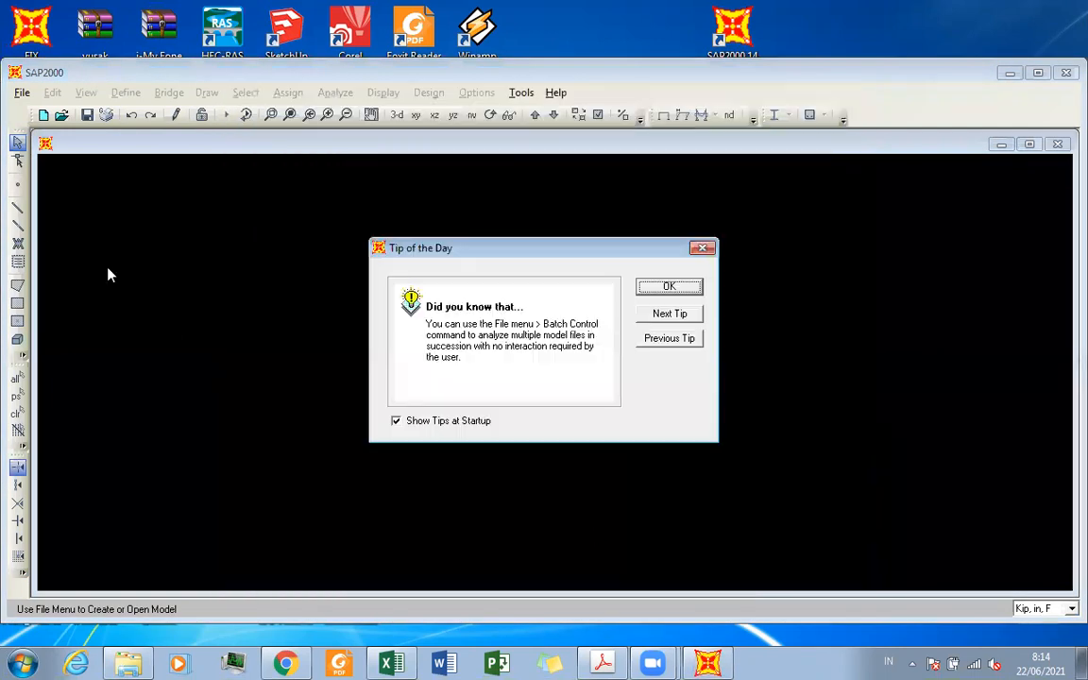
{"action": "left_click", "coordinate": [670, 288]}
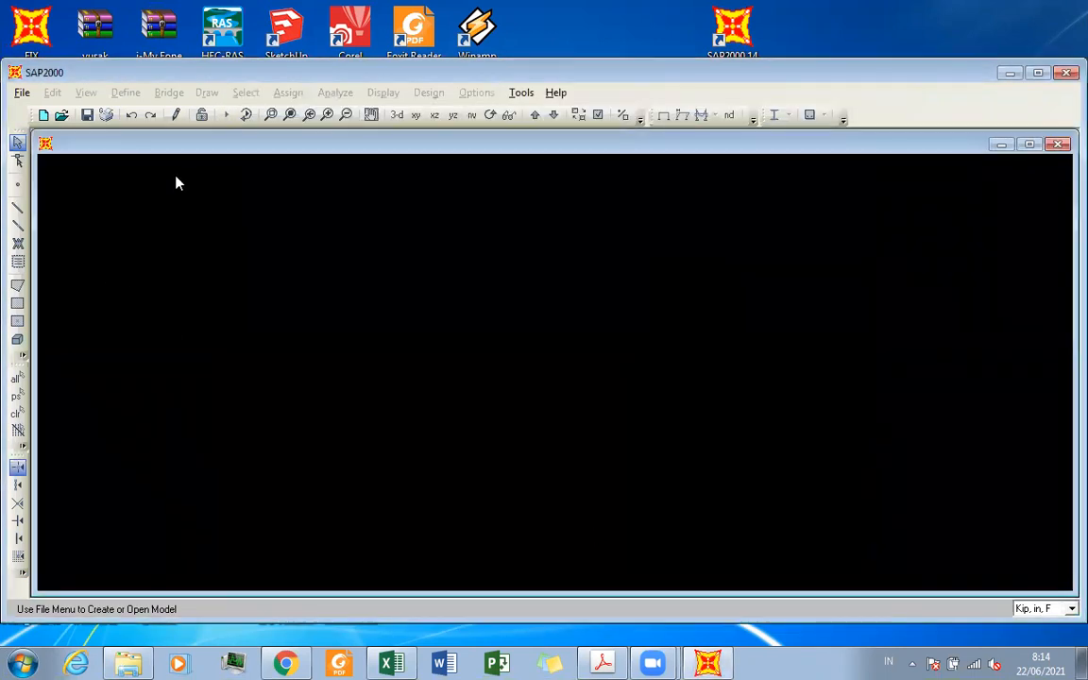
Create a new Grid Only model in Kgf, m, C units, accepting the default Cartesian grid values
{"action": "left_click", "coordinate": [22, 92]}
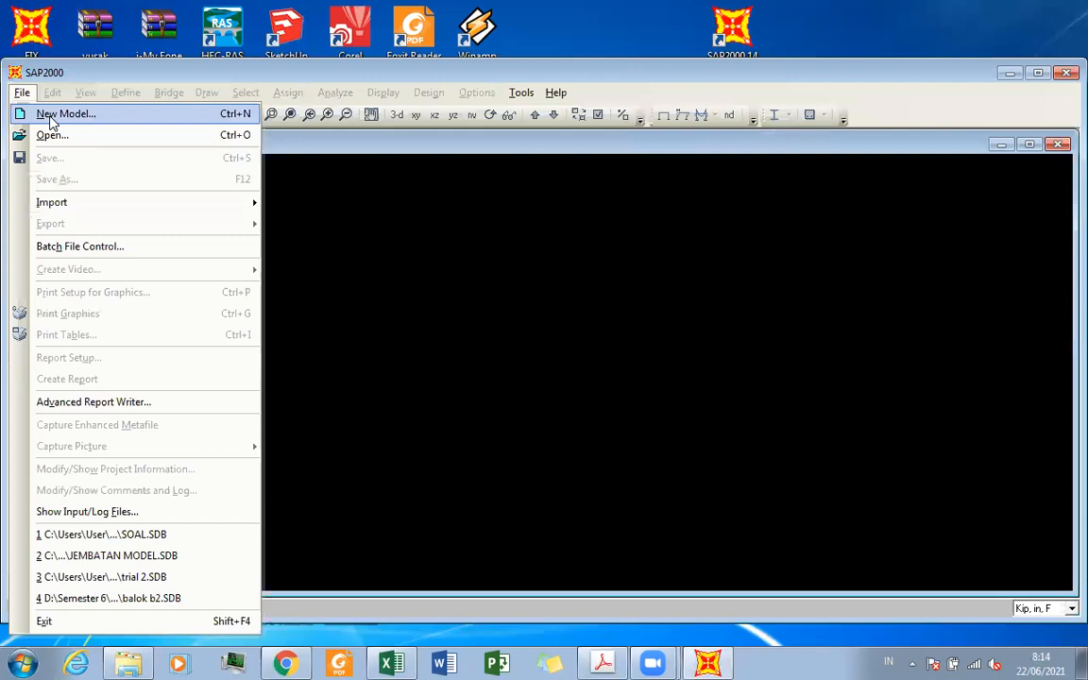
{"action": "left_click", "coordinate": [63, 114]}
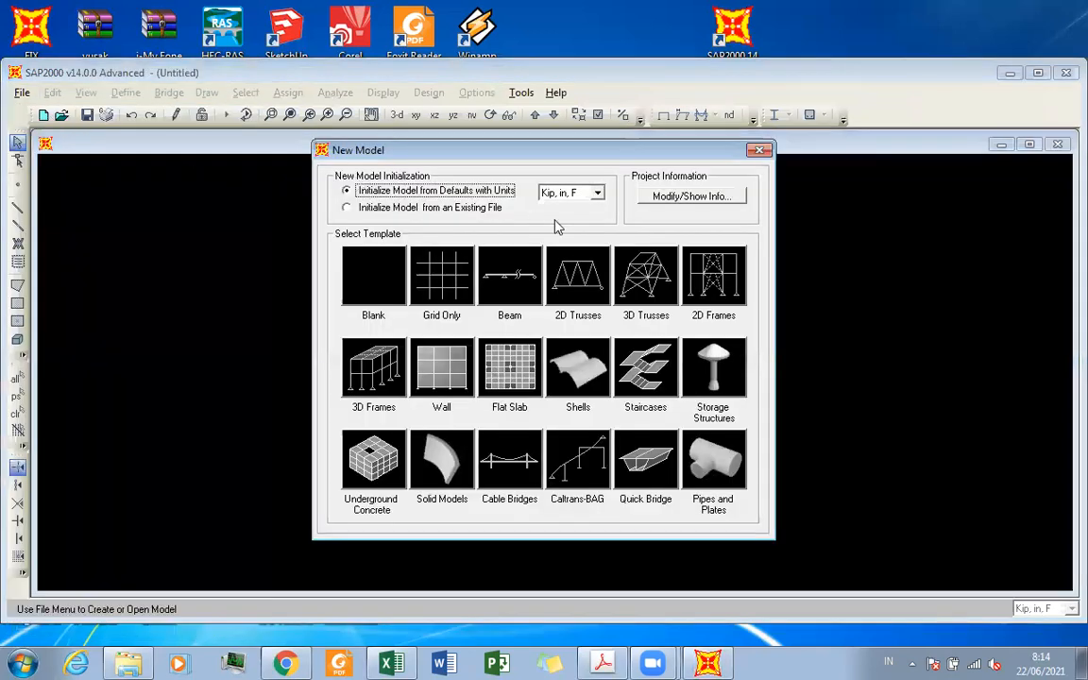
{"action": "left_click", "coordinate": [576, 193]}
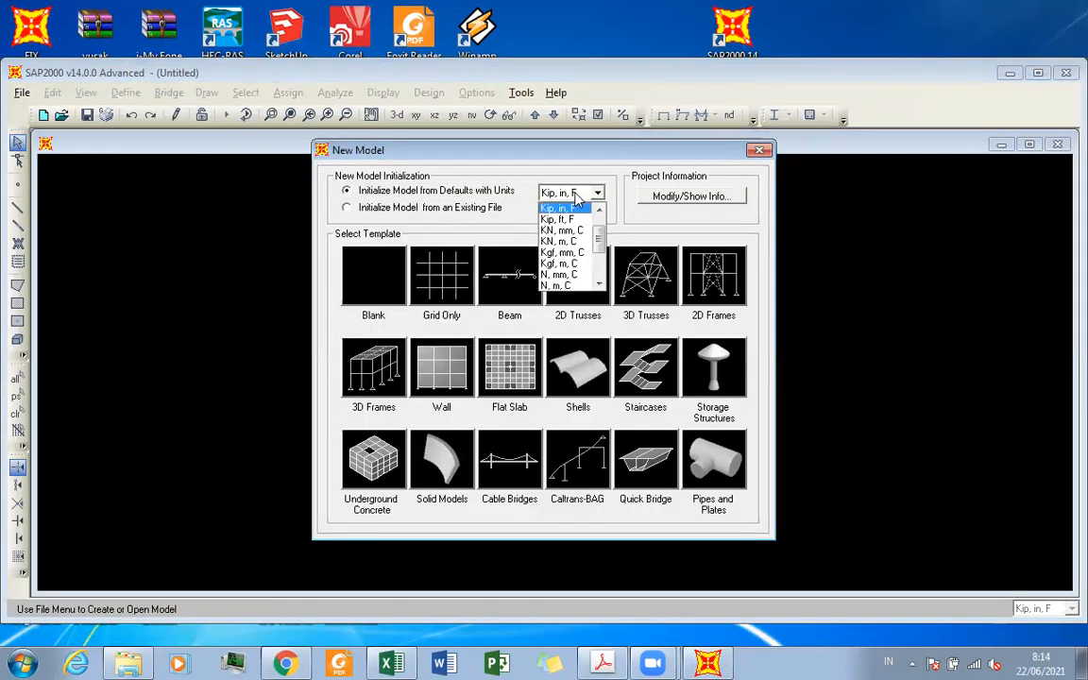
{"action": "left_click", "coordinate": [585, 267]}
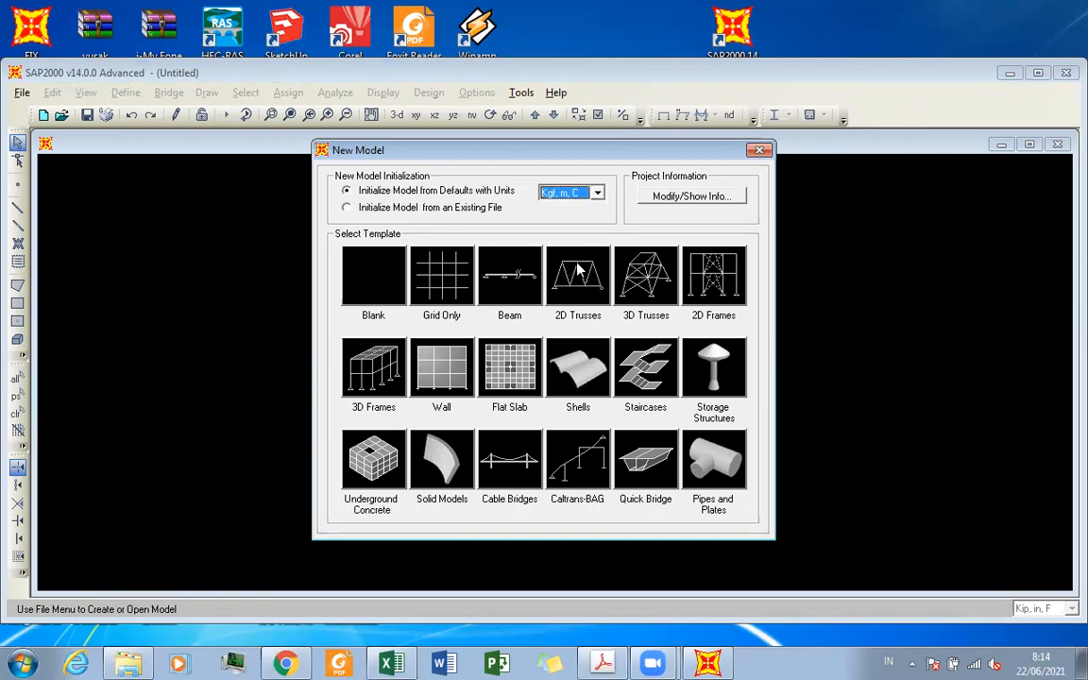
{"action": "left_click", "coordinate": [444, 283]}
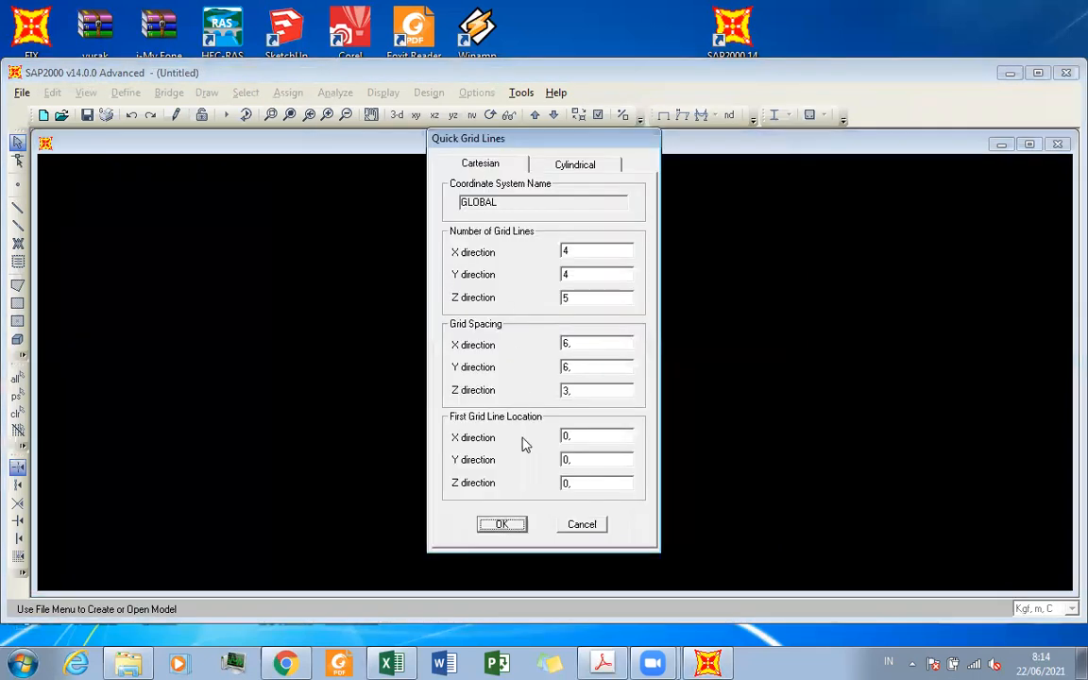
{"action": "left_click", "coordinate": [510, 523]}
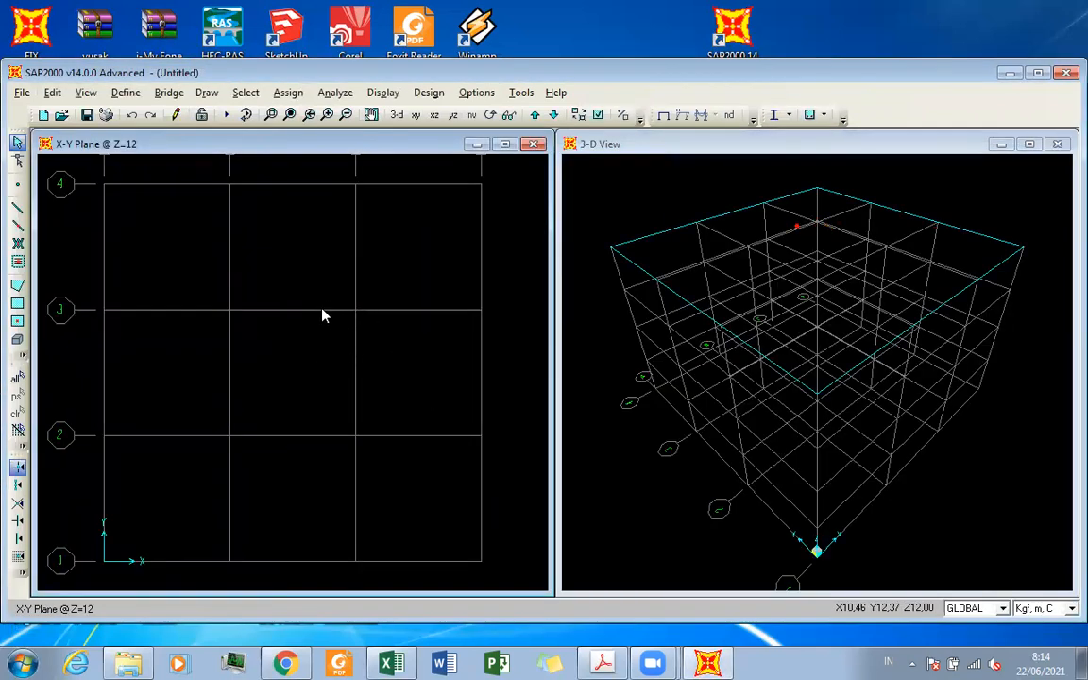
Arrange the SAP2000-Model 2.pdf drawing in Adobe Acrobat Pro side by side with the SAP2000 window
{"action": "left_click", "coordinate": [602, 663]}
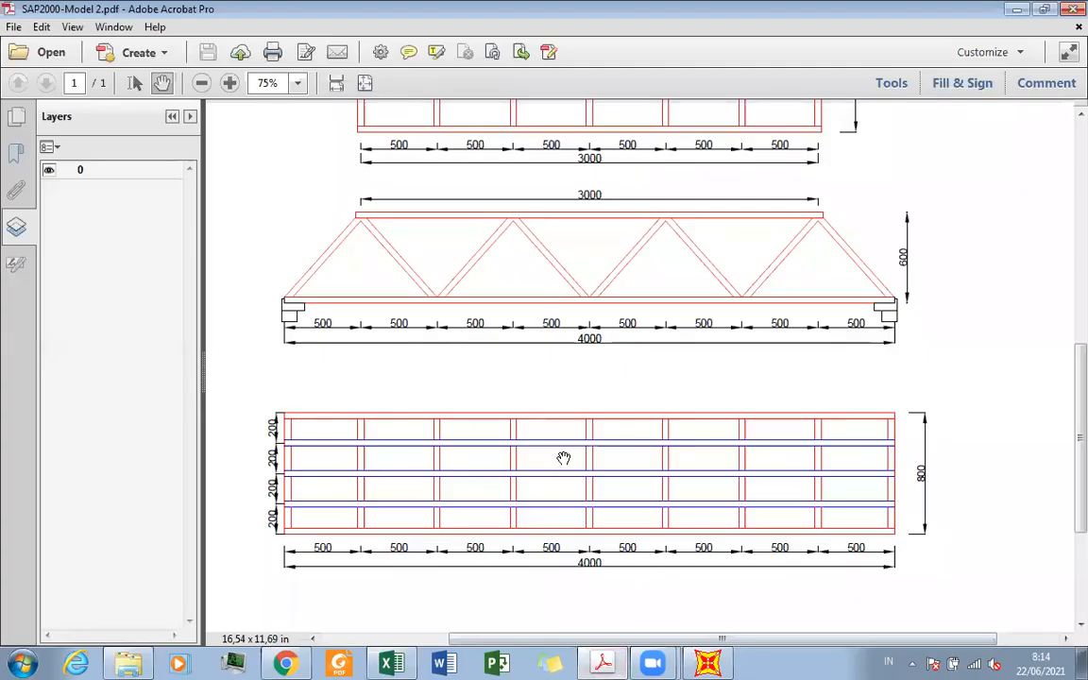
{"action": "key", "text": "super+Left"}
{"action": "left_click", "coordinate": [590, 430]}
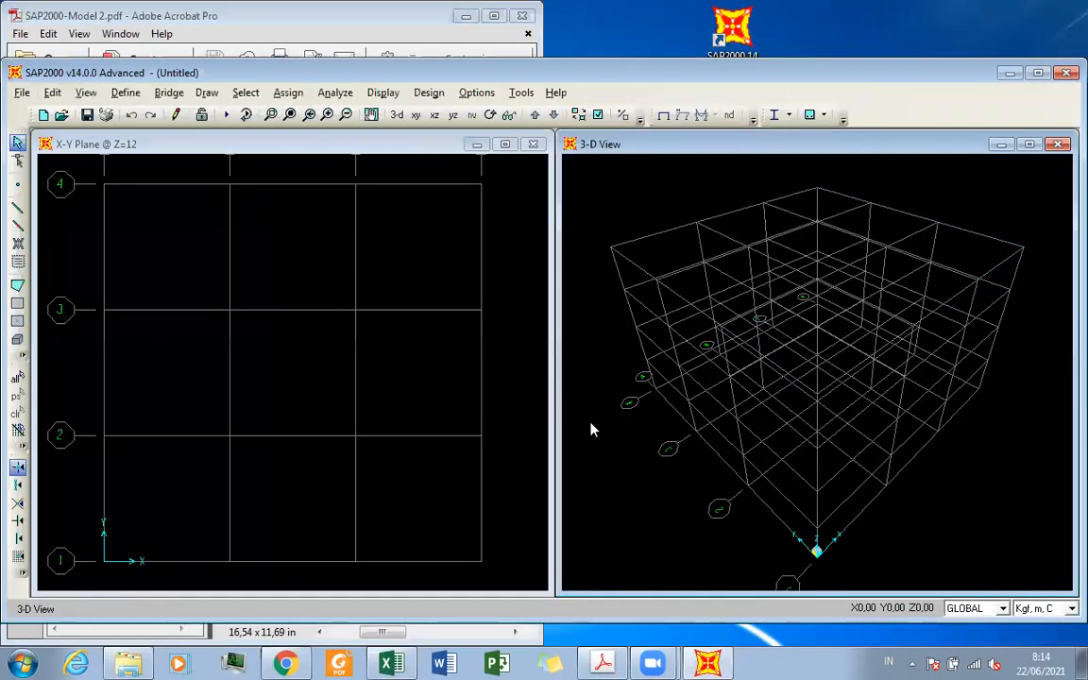
{"action": "key", "text": "super+Right"}
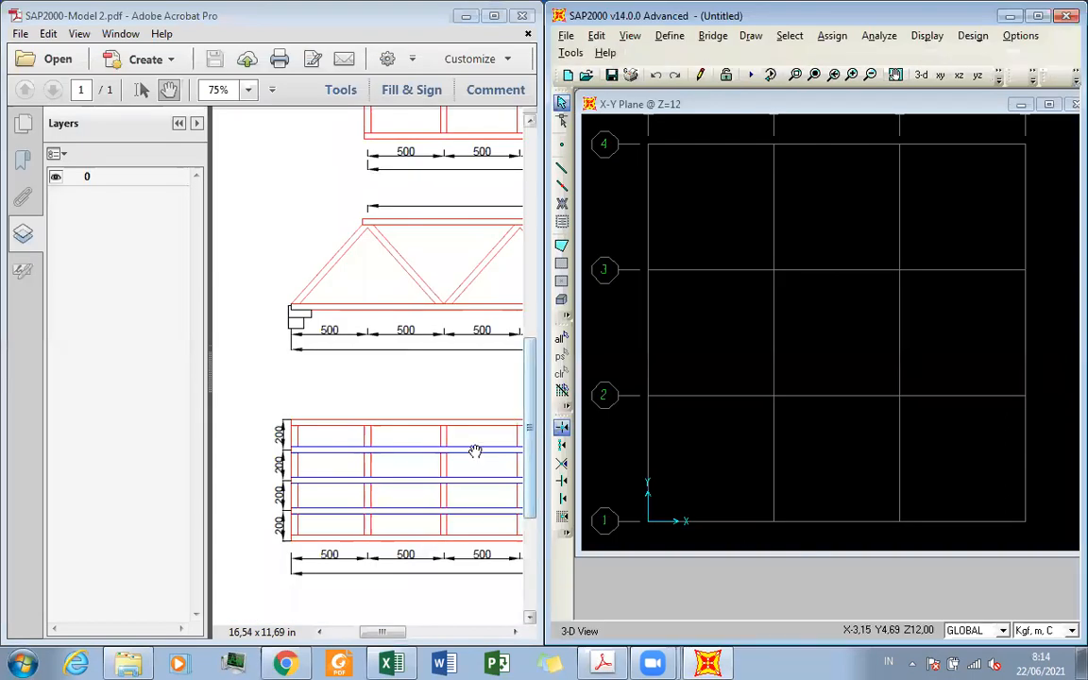
Set the PDF drawing's zoom to 50% and examine the bridge's width and height dimensions
{"action": "left_click_drag", "start_coordinate": [388, 635], "coordinate": [430, 639]}
{"action": "left_click", "coordinate": [248, 90]}
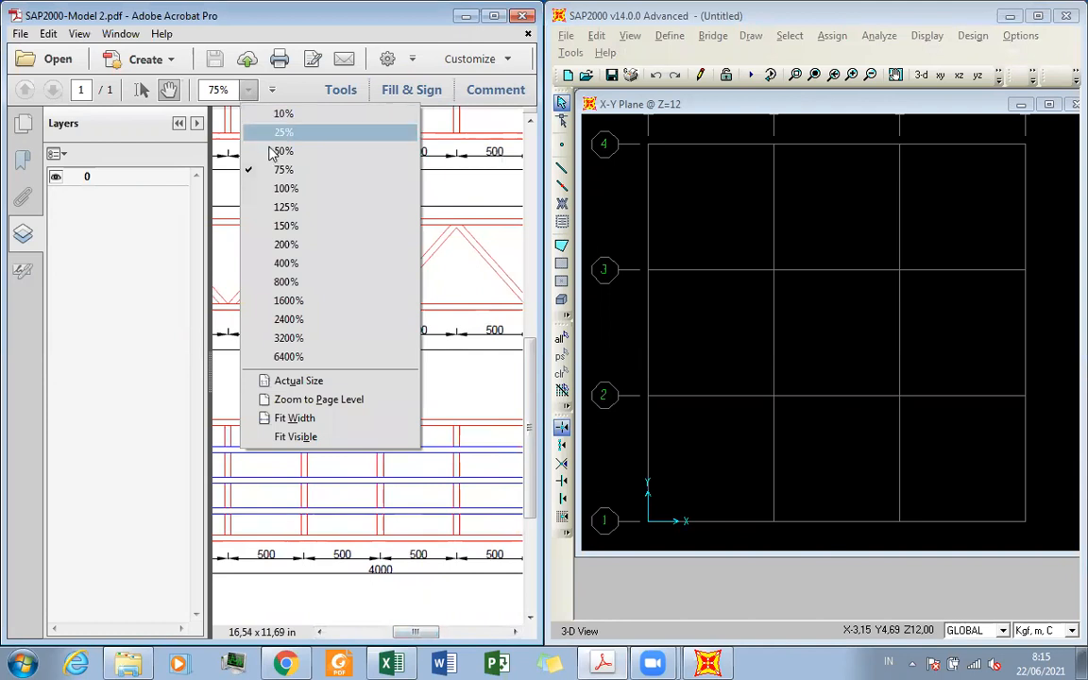
{"action": "left_click", "coordinate": [276, 151]}
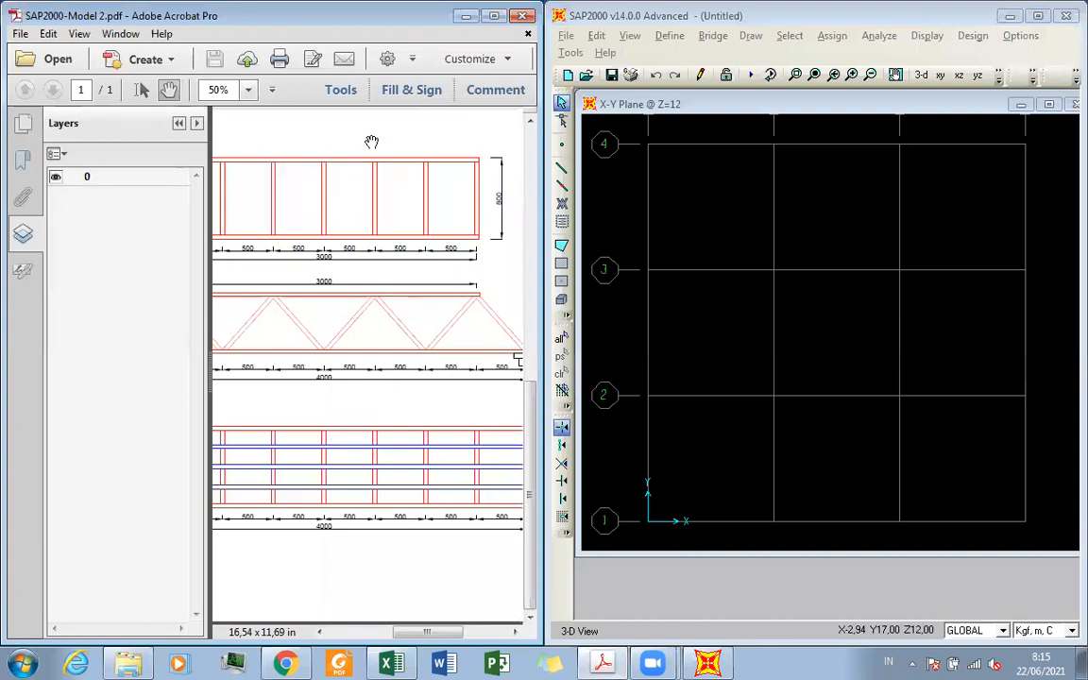
{"action": "mouse_move", "coordinate": [433, 300]}
{"action": "left_mouse_down"}
{"action": "mouse_move", "coordinate": [405, 301]}
{"action": "mouse_move", "coordinate": [434, 308]}
{"action": "left_mouse_up"}
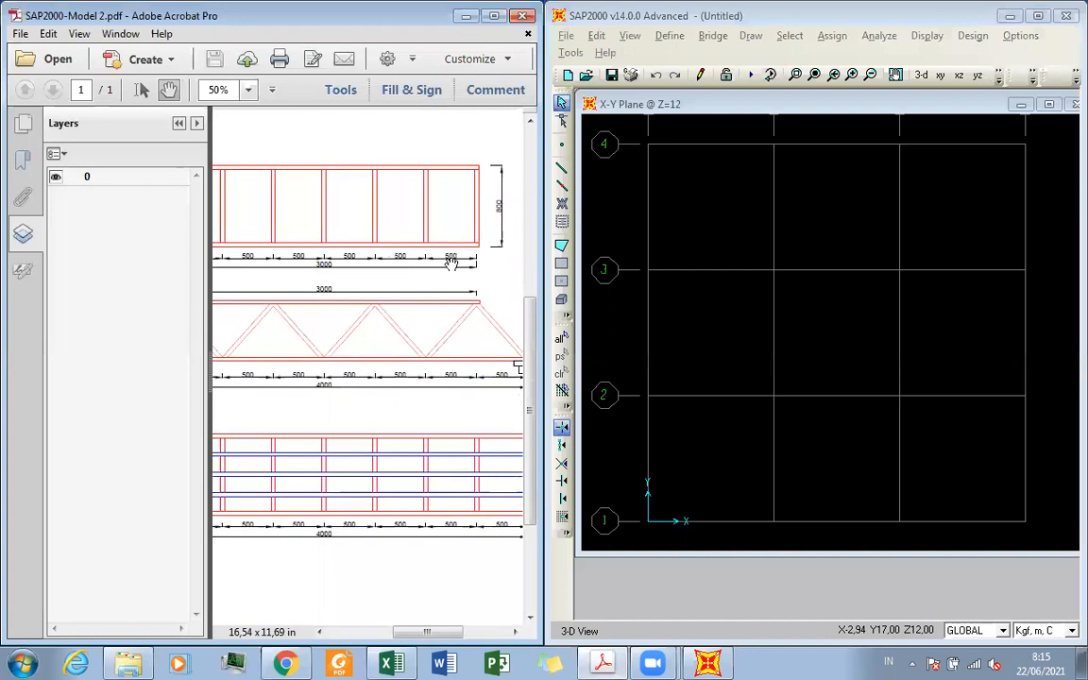
{"action": "left_click_drag", "start_coordinate": [373, 280], "coordinate": [391, 273]}
{"action": "left_click_drag", "start_coordinate": [363, 389], "coordinate": [307, 385]}
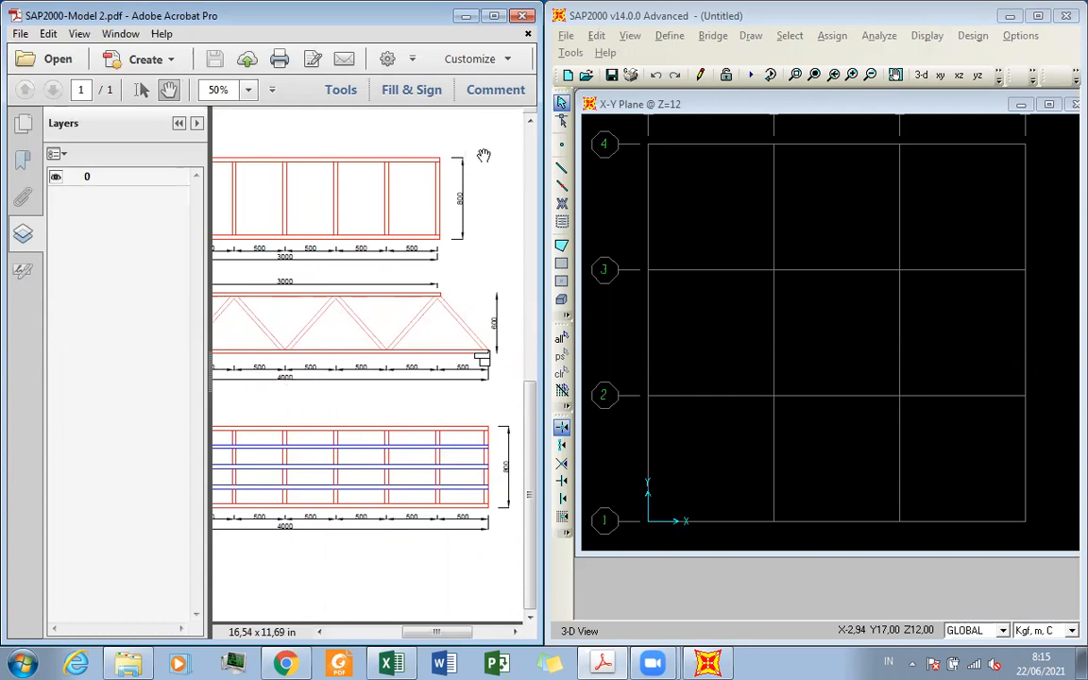
Open the GLOBAL grid system for modification and set the ordinate of Y grid line 2 to 8 m
{"action": "right_click", "coordinate": [712, 214]}
{"action": "left_click", "coordinate": [726, 216]}
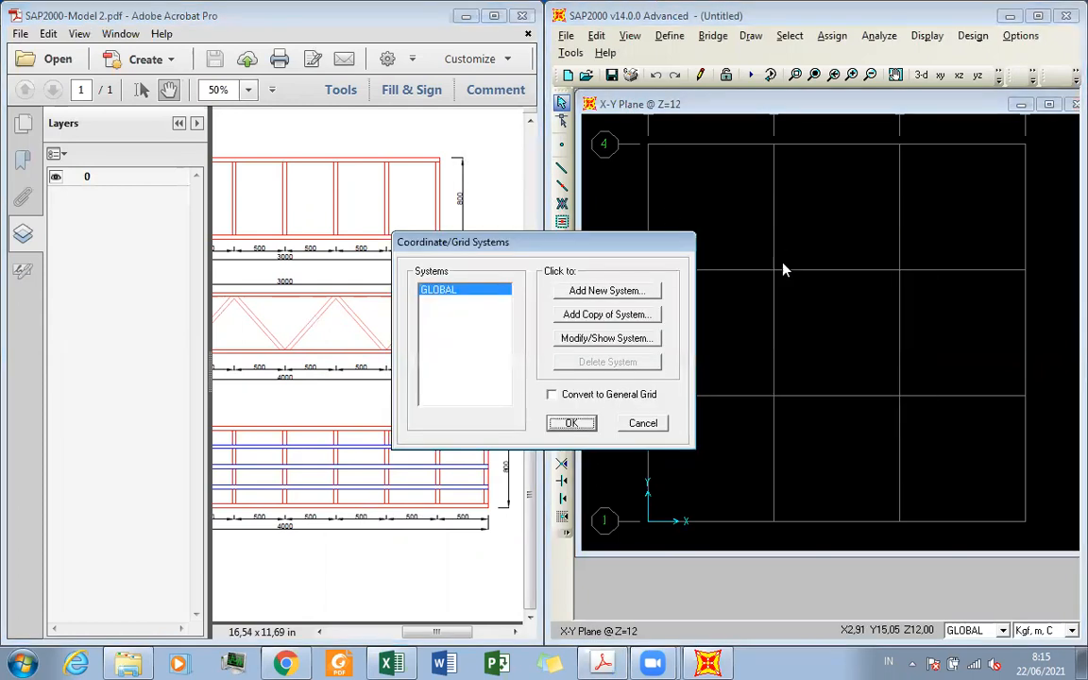
{"action": "left_click", "coordinate": [612, 338]}
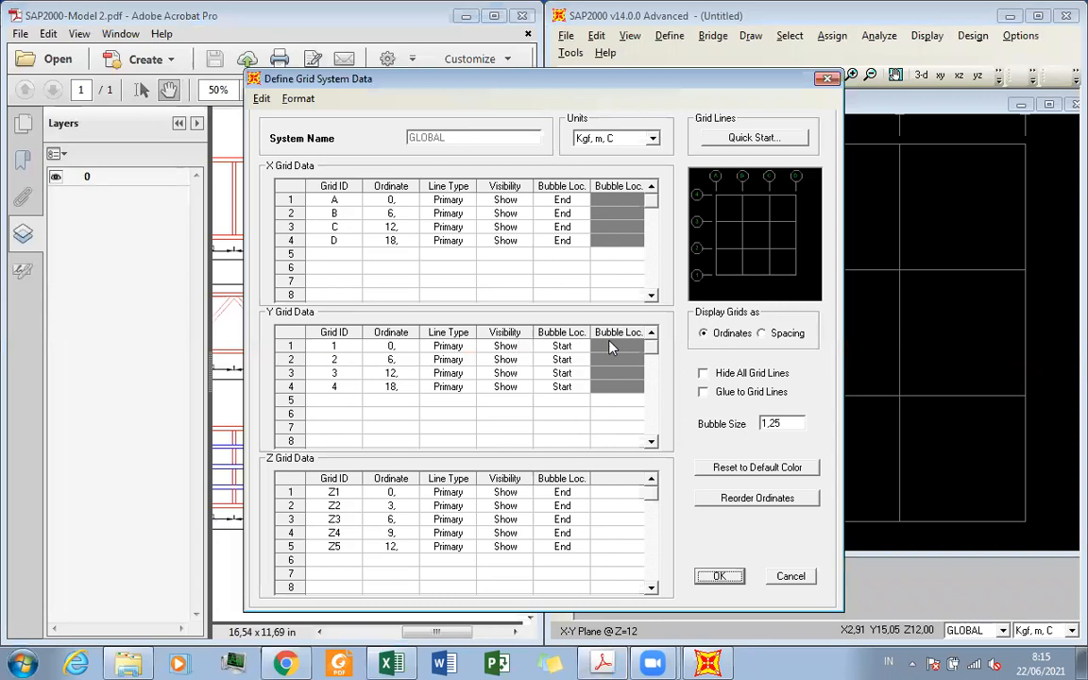
{"action": "left_click", "coordinate": [408, 215]}
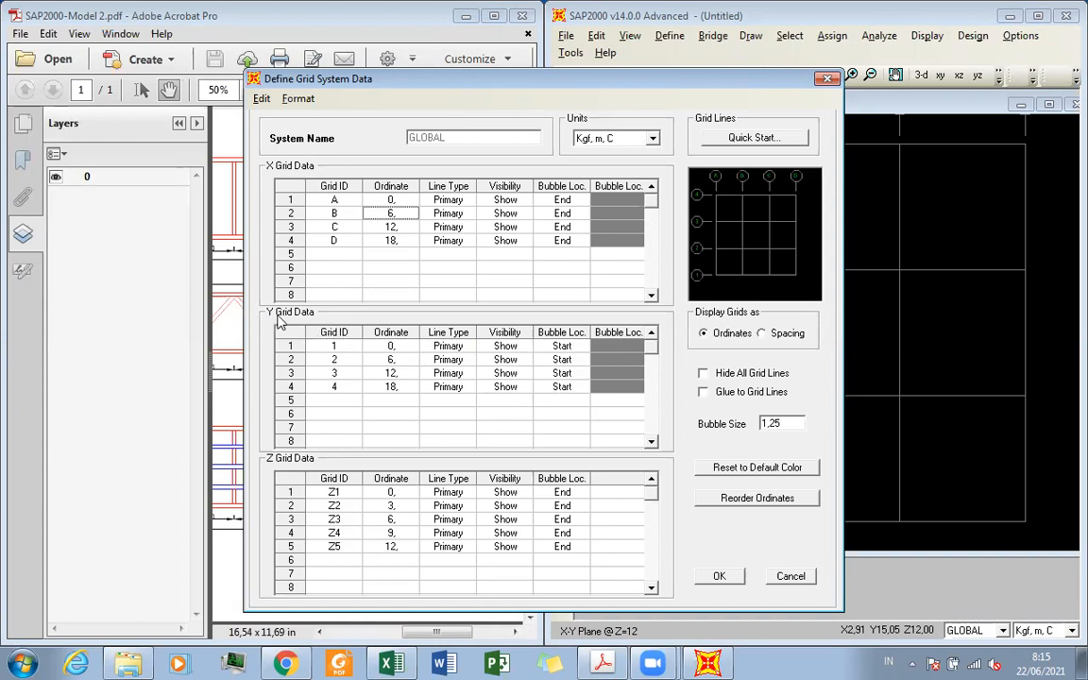
{"action": "left_click_drag", "start_coordinate": [581, 402], "coordinate": [342, 366]}
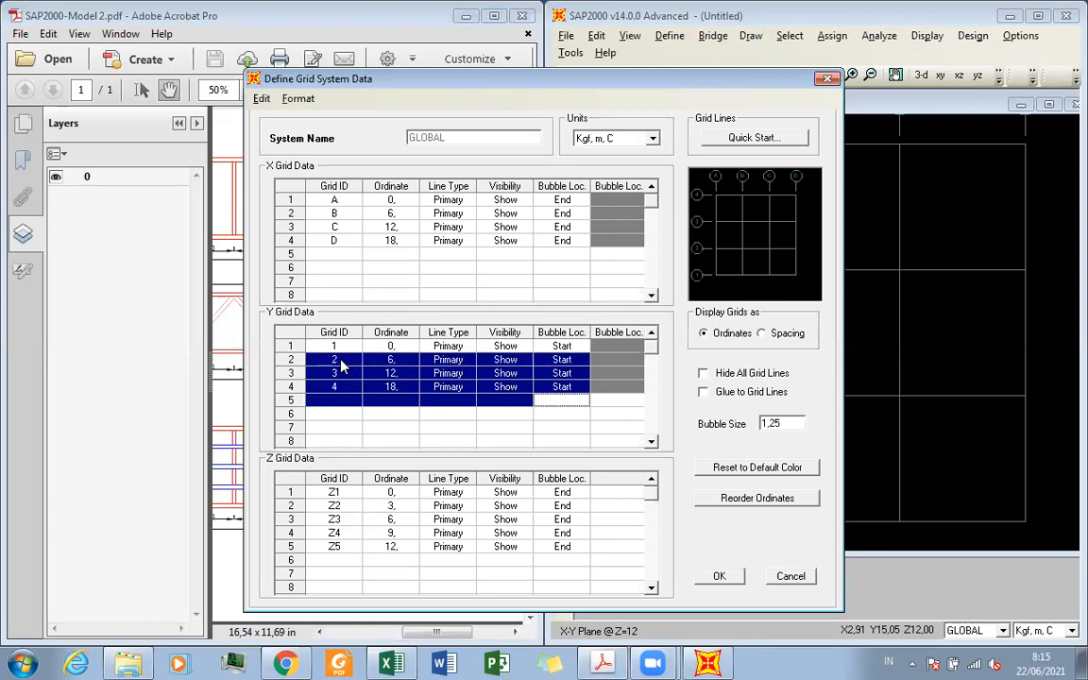
{"action": "left_click", "coordinate": [441, 443]}
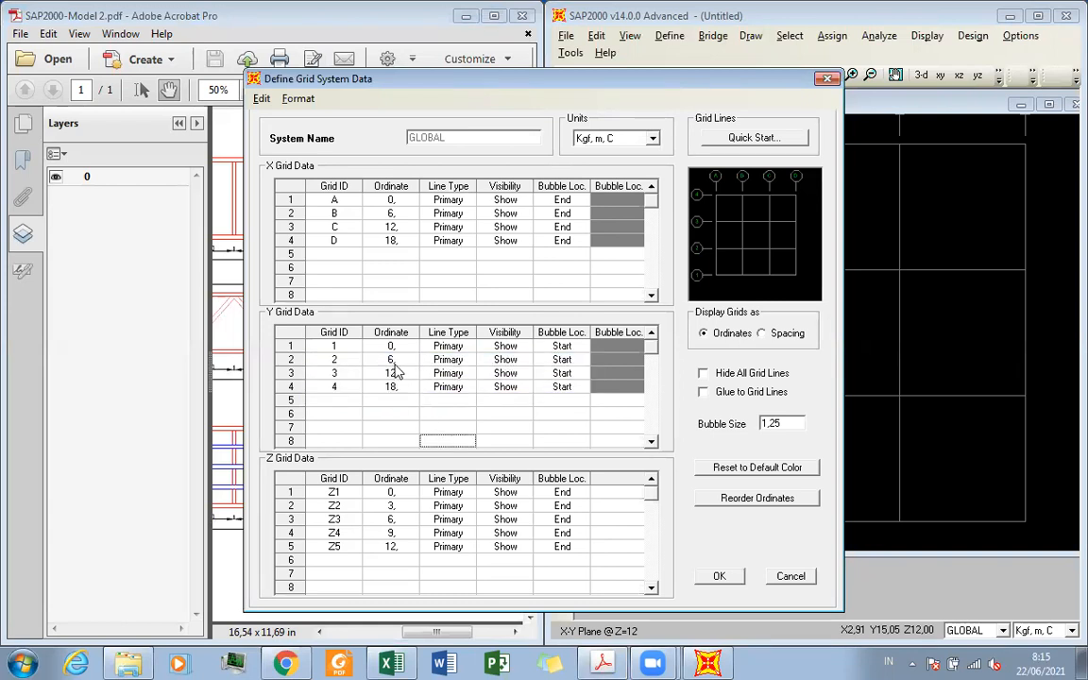
{"action": "left_click", "coordinate": [406, 364]}
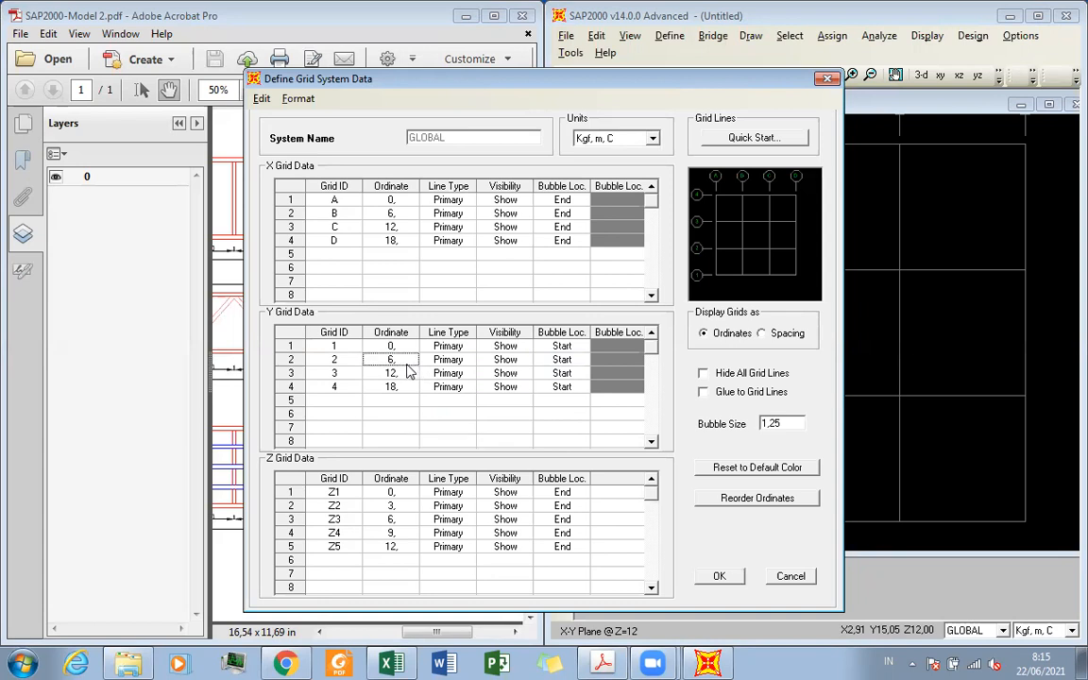
{"action": "type", "text": "8"}
{"action": "left_click", "coordinate": [505, 413]}
Delete Y grid lines 3 and 4 from the GLOBAL grid data
{"action": "left_click_drag", "start_coordinate": [562, 400], "coordinate": [328, 386]}
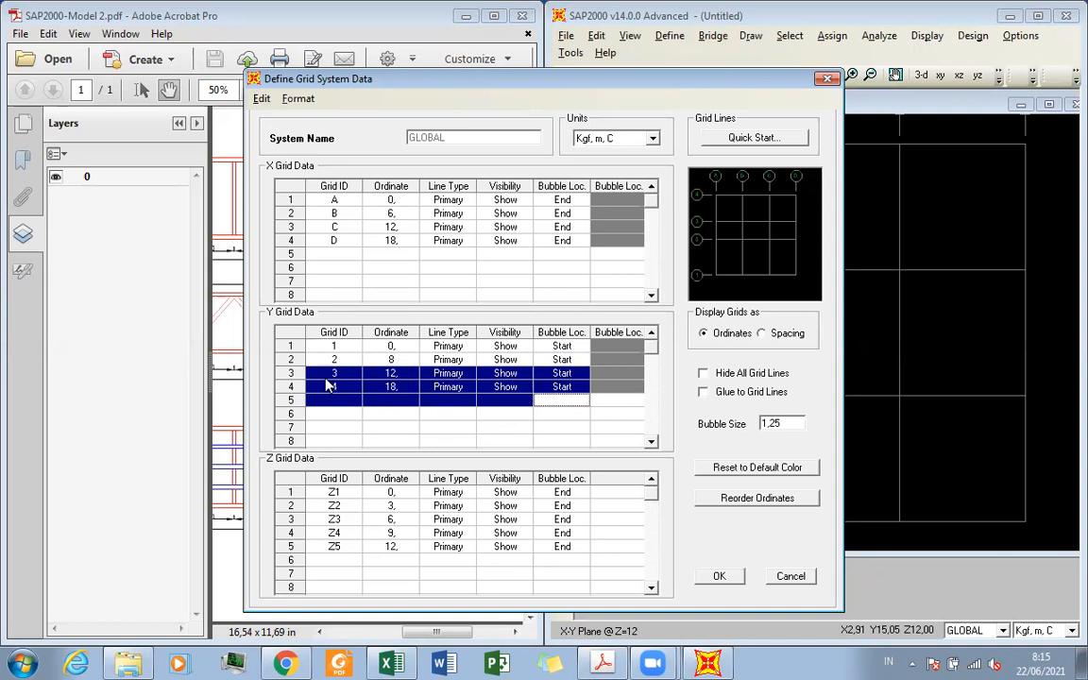
{"action": "key", "text": "Delete"}
{"action": "left_click", "coordinate": [448, 414]}
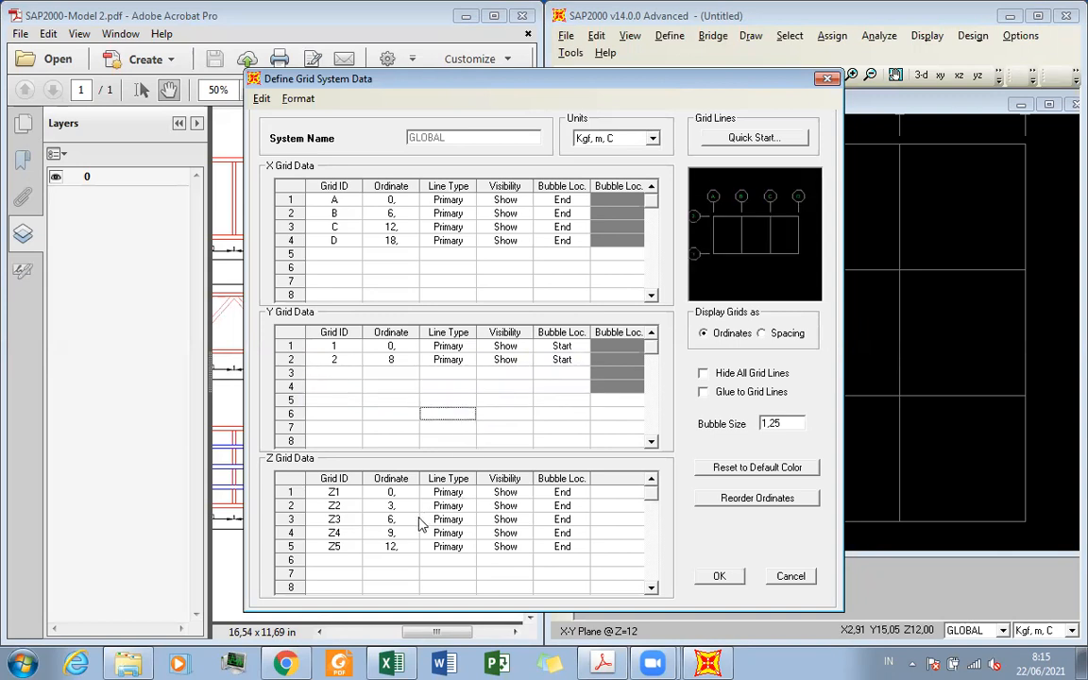
Delete Z grid lines Z3 to Z5 and set the ordinate of Z2 to 6 m
{"action": "left_click", "coordinate": [562, 561]}
{"action": "left_click_drag", "start_coordinate": [493, 545], "coordinate": [338, 527]}
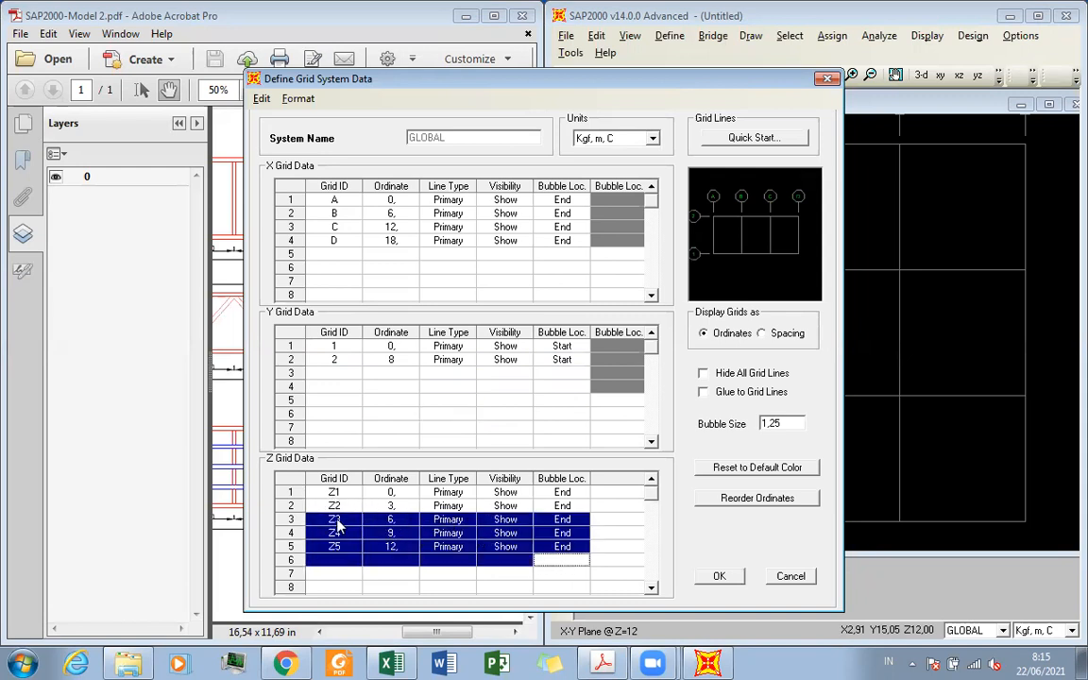
{"action": "key", "text": "Delete"}
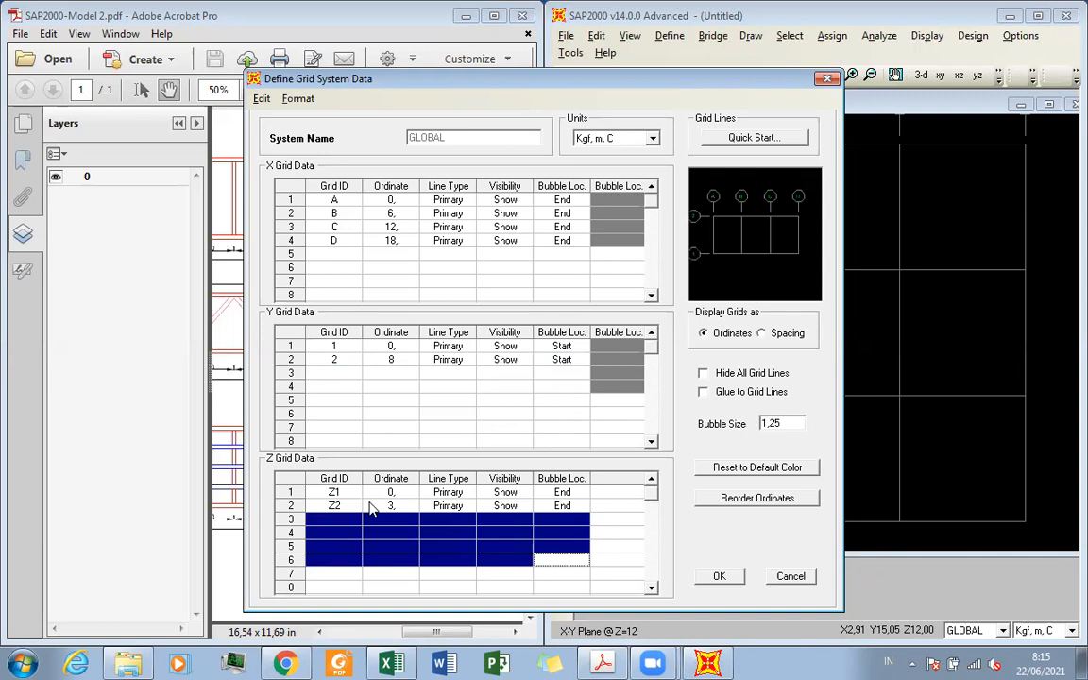
{"action": "left_click", "coordinate": [385, 508]}
{"action": "type", "text": "6"}
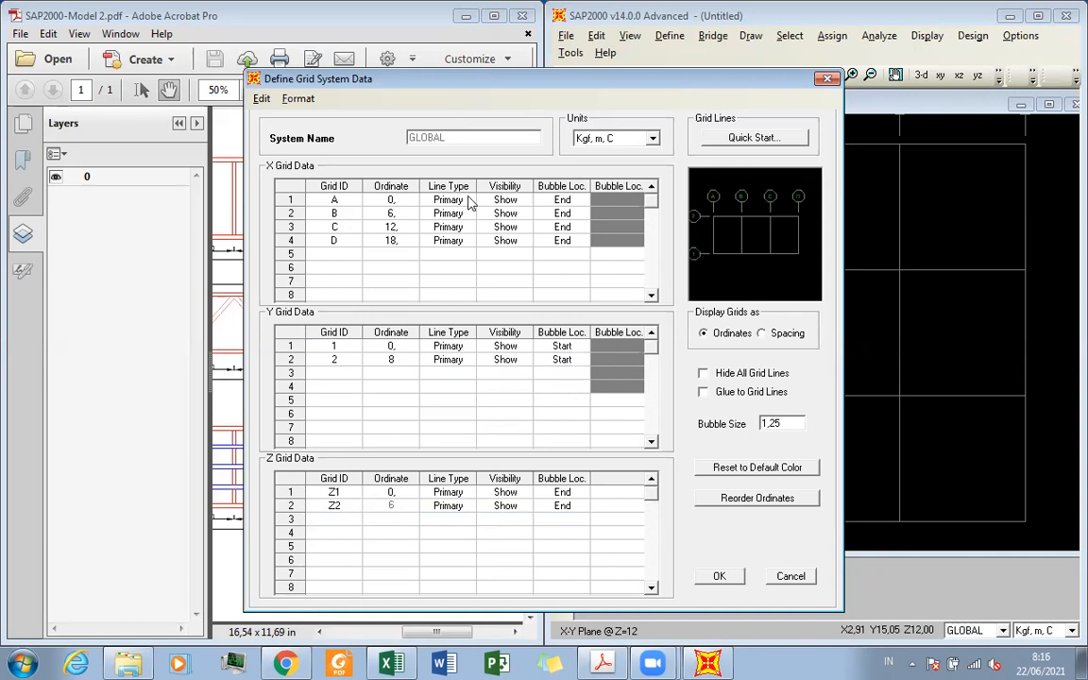
Move the grid data dialog clear of the PDF drawing and examine the panel spacing from the truss's left end
{"action": "left_click_drag", "start_coordinate": [517, 87], "coordinate": [788, 81]}
{"action": "left_click_drag", "start_coordinate": [696, 81], "coordinate": [651, 66]}
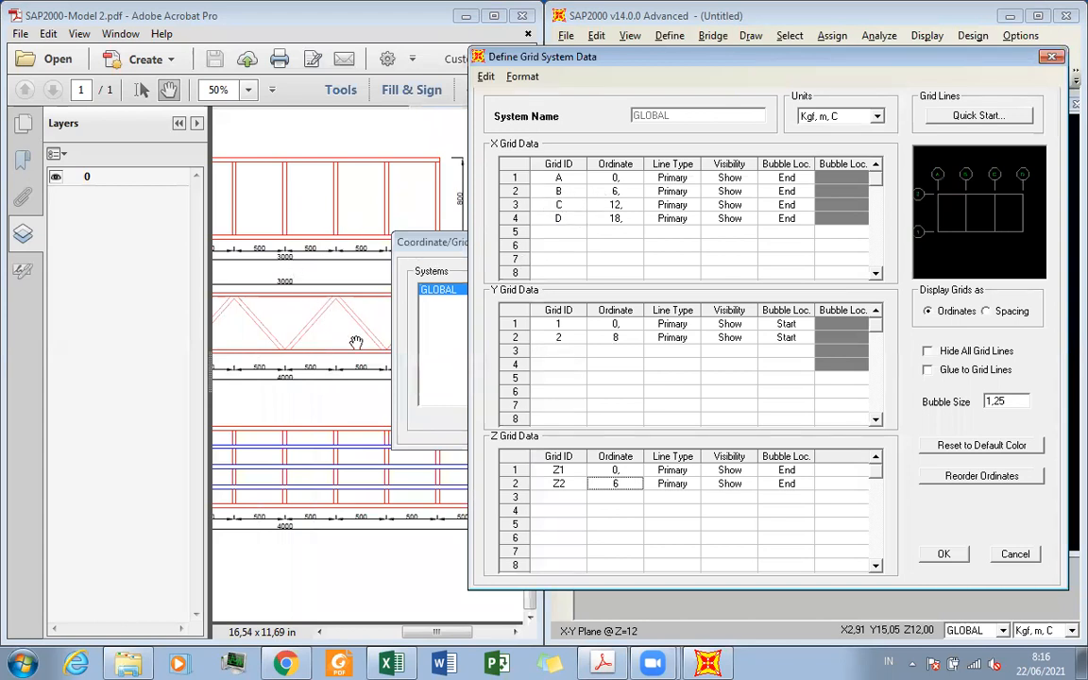
{"action": "left_click", "coordinate": [316, 421]}
{"action": "mouse_move", "coordinate": [362, 394]}
{"action": "left_mouse_down"}
{"action": "mouse_move", "coordinate": [449, 408]}
{"action": "mouse_move", "coordinate": [507, 433]}
{"action": "left_mouse_up"}
{"action": "mouse_move", "coordinate": [373, 446]}
{"action": "left_mouse_down"}
{"action": "mouse_move", "coordinate": [386, 448]}
{"action": "mouse_move", "coordinate": [450, 324]}
{"action": "left_mouse_up"}
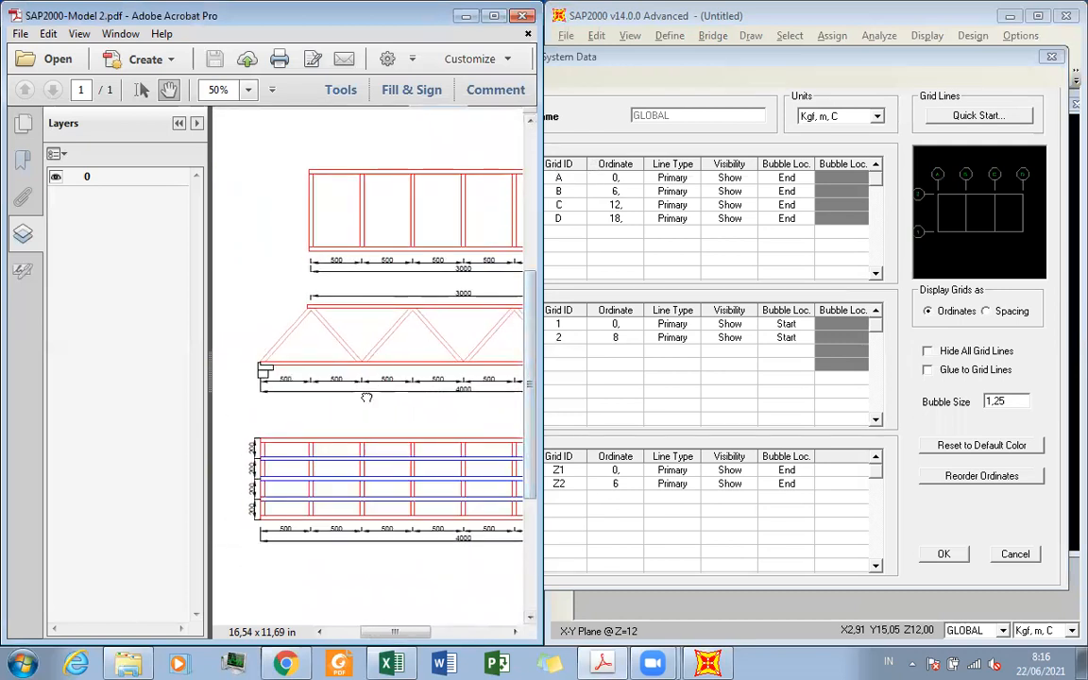
{"action": "left_click_drag", "start_coordinate": [330, 355], "coordinate": [314, 343]}
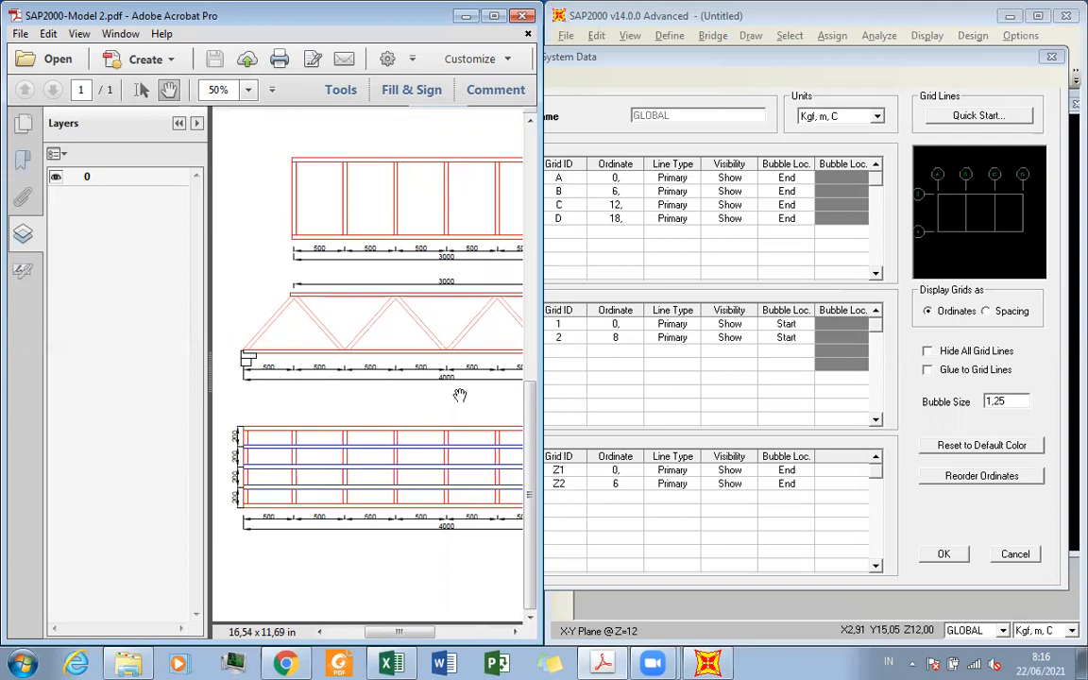
Set the ordinates of X grid lines B, C and D to 5, 10 and 15 m
{"action": "left_click", "coordinate": [557, 238]}
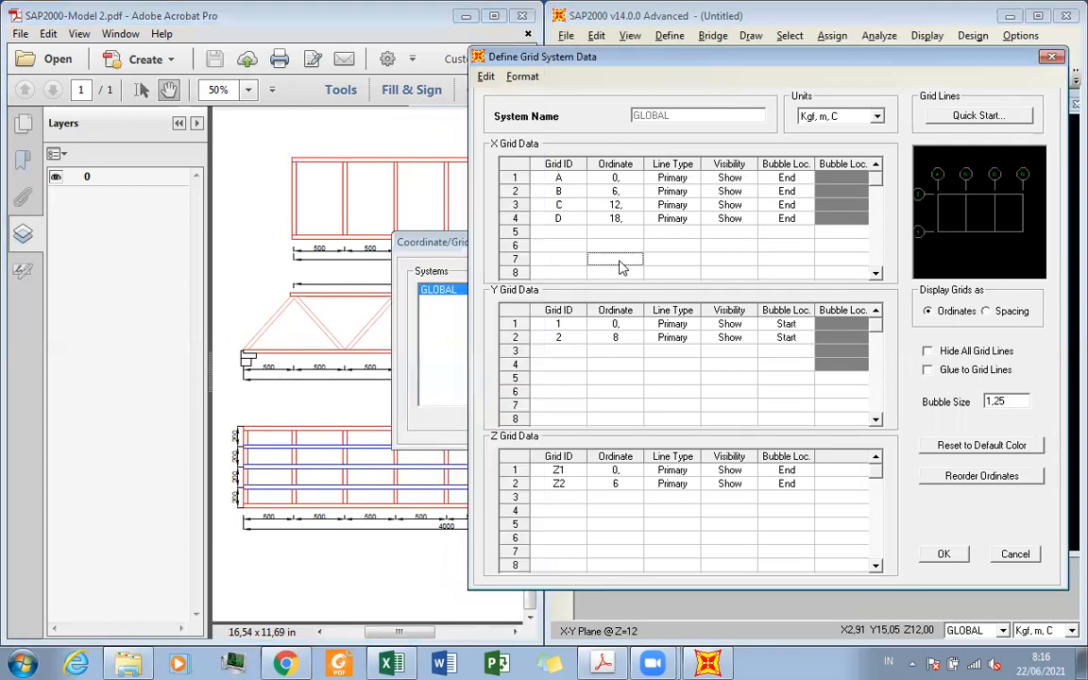
{"action": "left_click", "coordinate": [621, 193]}
{"action": "type", "text": "5"}
{"action": "key", "text": "Return"}
{"action": "type", "text": "10"}
{"action": "key", "text": "Return"}
{"action": "type", "text": "15"}
{"action": "key", "text": "Return"}
Add five X grid ordinates below line D at 20, 25, 30, 35 and 40 m
{"action": "type", "text": "20"}
{"action": "key", "text": "Return"}
{"action": "type", "text": "2"}
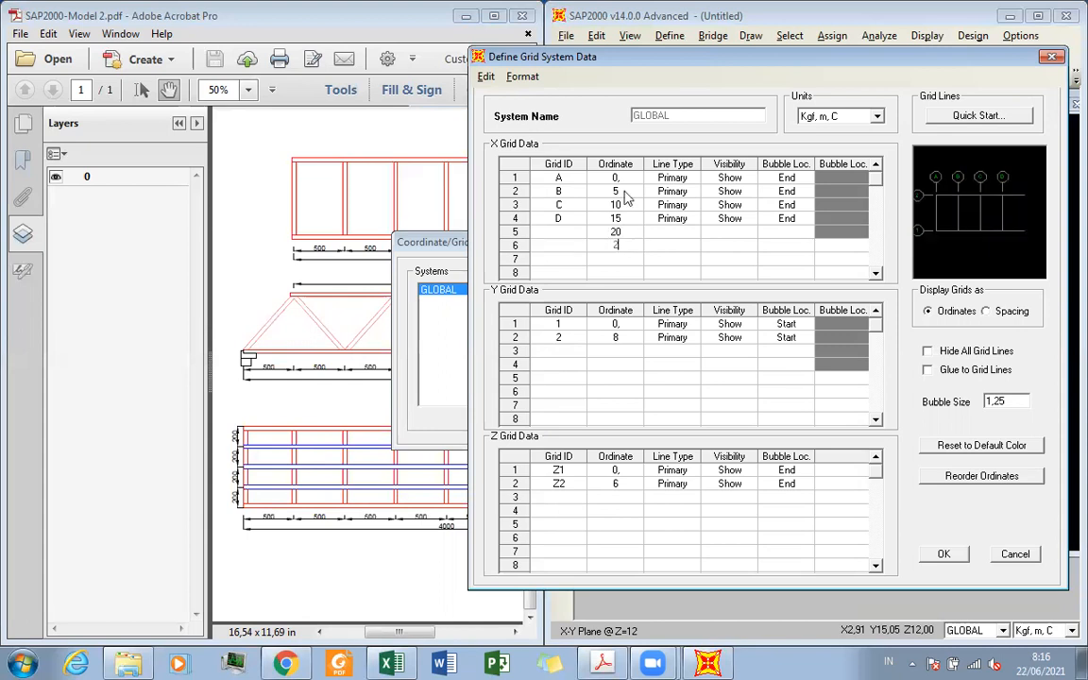
{"action": "type", "text": "5"}
{"action": "key", "text": "Return"}
{"action": "type", "text": "3"}
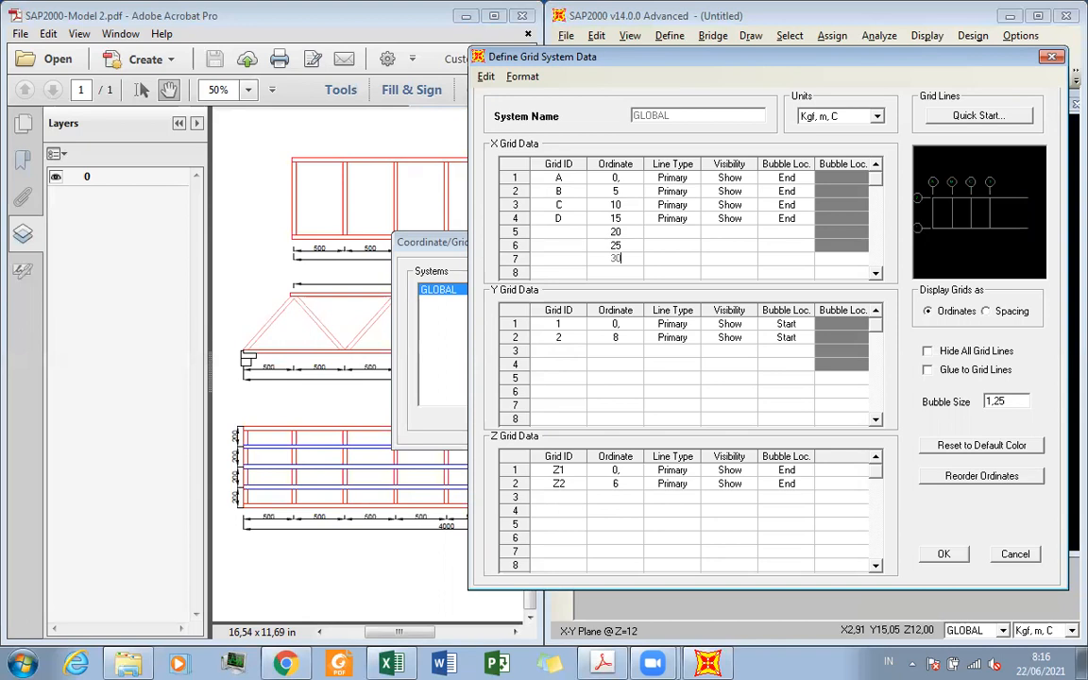
{"action": "type", "text": "0"}
{"action": "key", "text": "Return"}
{"action": "type", "text": "35"}
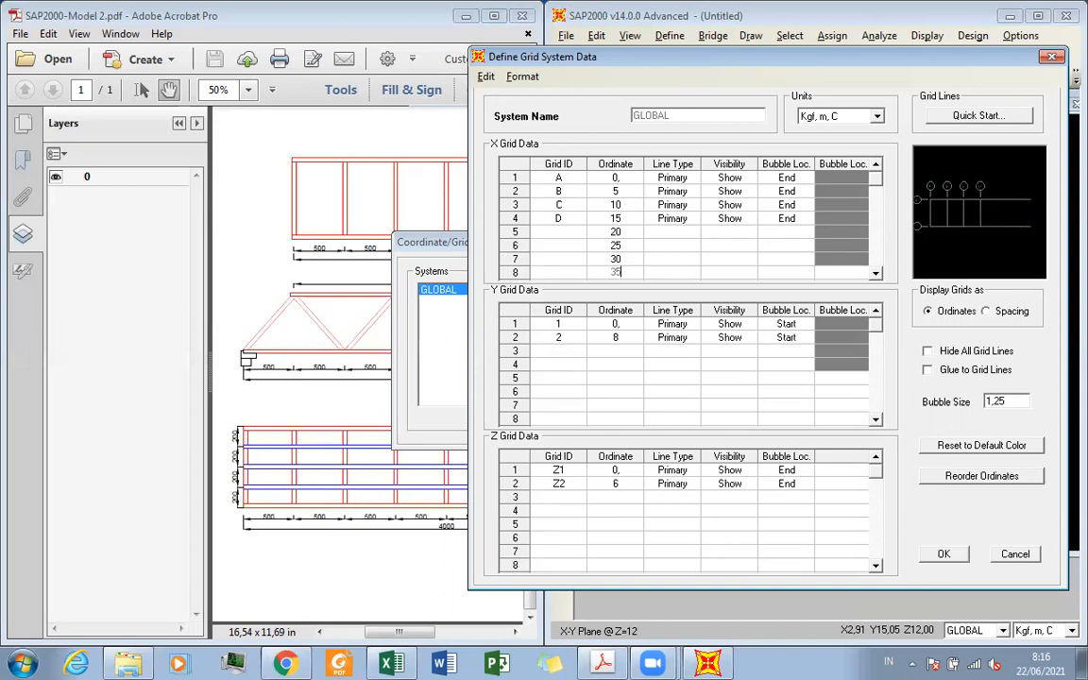
{"action": "key", "text": "Return"}
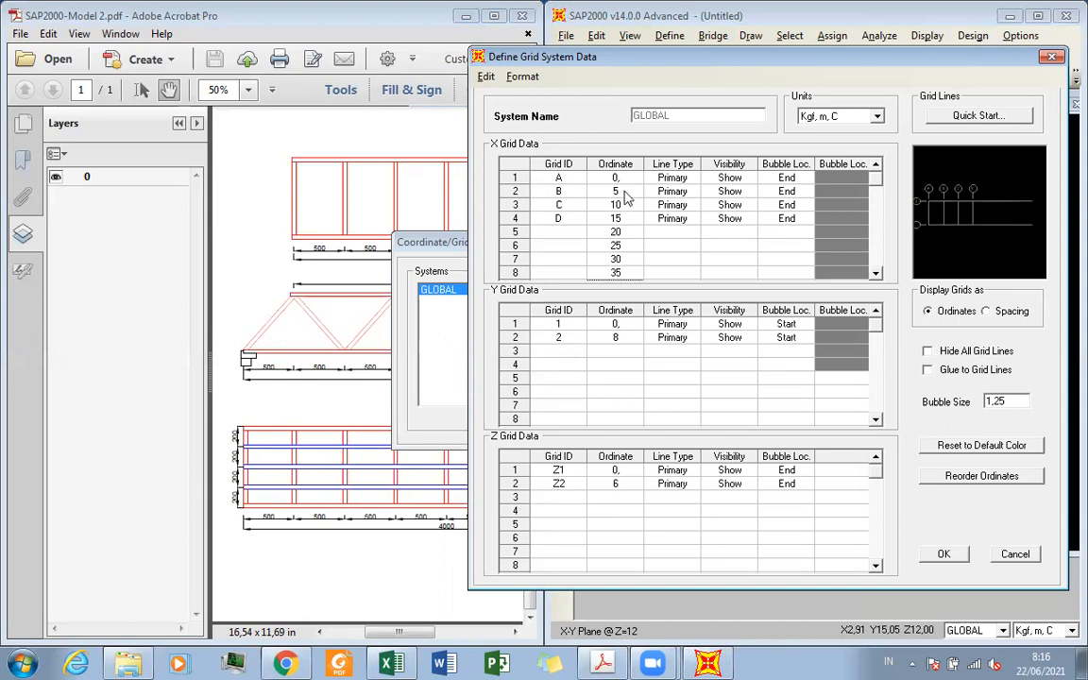
{"action": "type", "text": "40"}
{"action": "key", "text": "Return"}
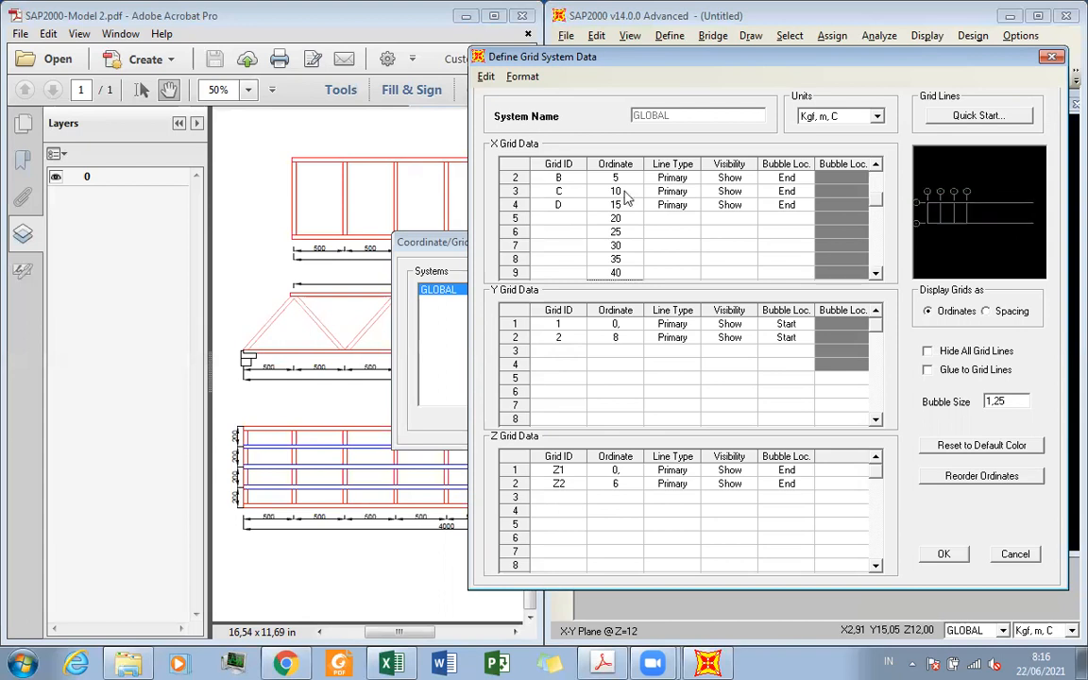
Label the new X grid lines from 20 to 40 m with the grid IDs E, F, G, H and I
{"action": "left_click", "coordinate": [570, 219]}
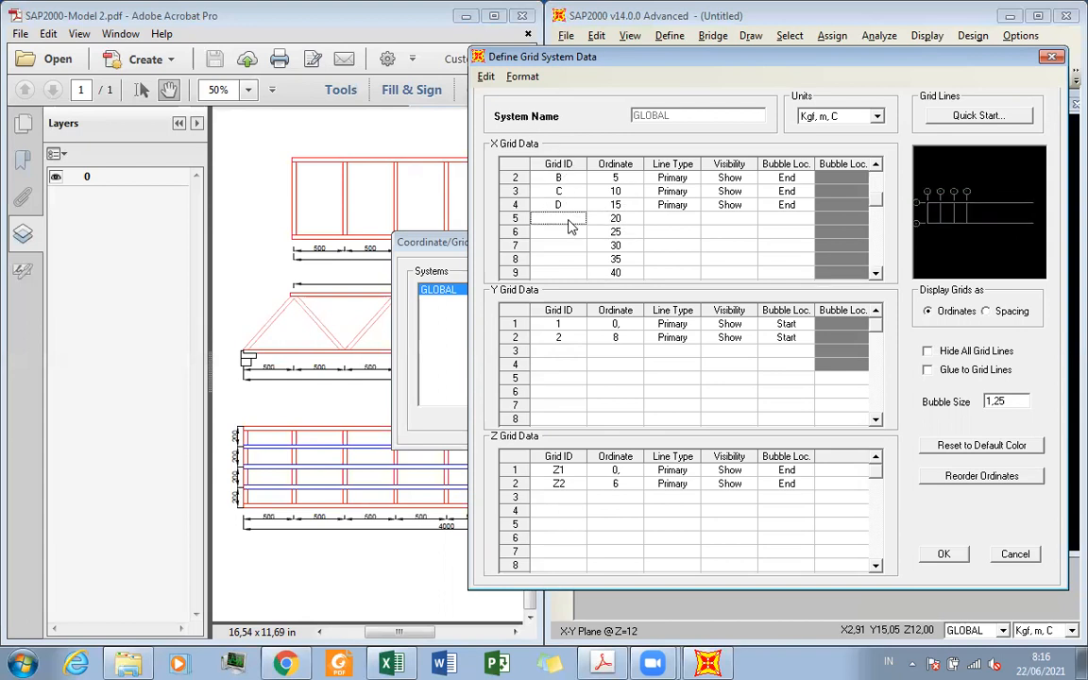
{"action": "key", "text": "Caps_Lock"}
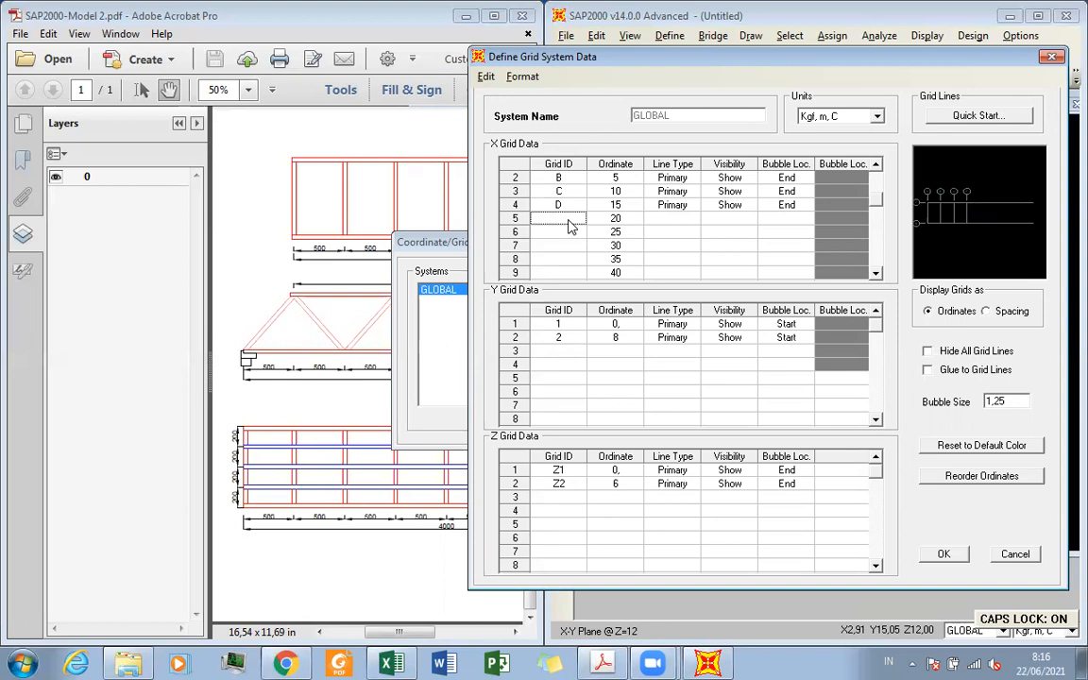
{"action": "type", "text": "E"}
{"action": "key", "text": "Return"}
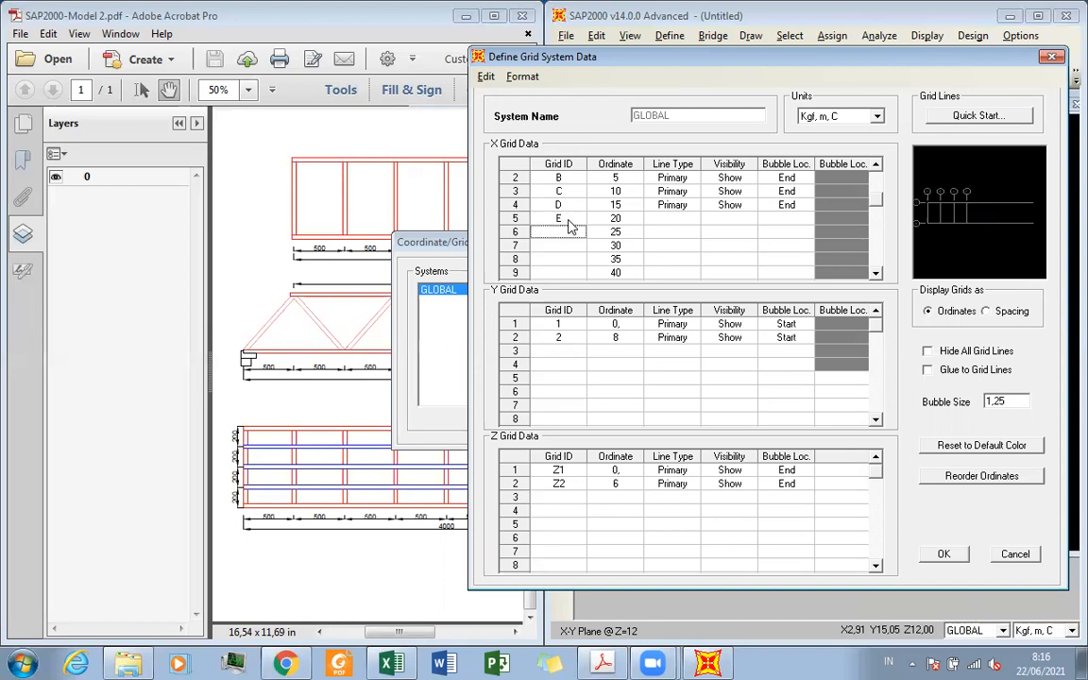
{"action": "type", "text": "F"}
{"action": "key", "text": "Return"}
{"action": "type", "text": "G"}
{"action": "key", "text": "Return"}
{"action": "type", "text": "H"}
{"action": "key", "text": "Return"}
{"action": "type", "text": "I"}
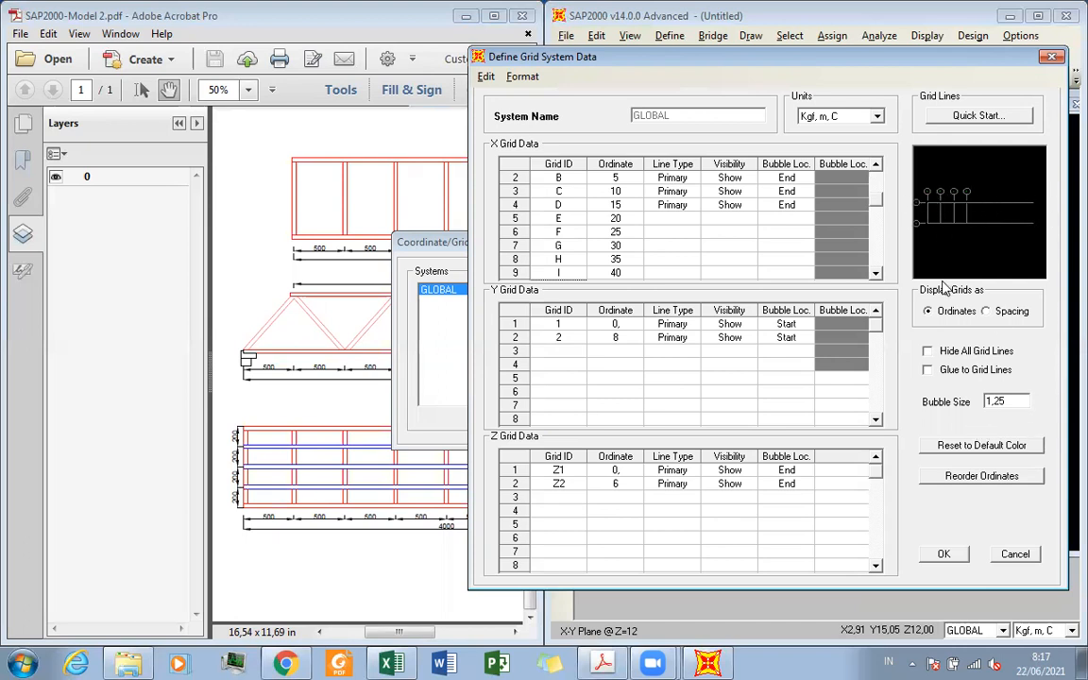
Apply the edited GLOBAL grid system to the model and check the full grid in the X-Y plane view
{"action": "left_click", "coordinate": [944, 555]}
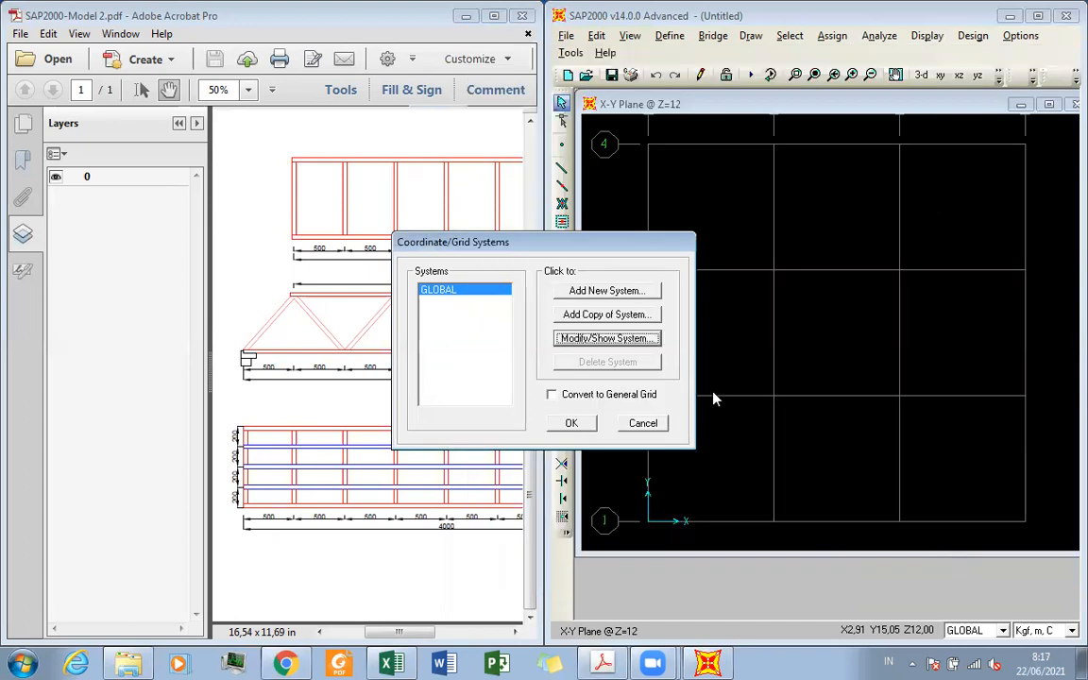
{"action": "left_click", "coordinate": [576, 424]}
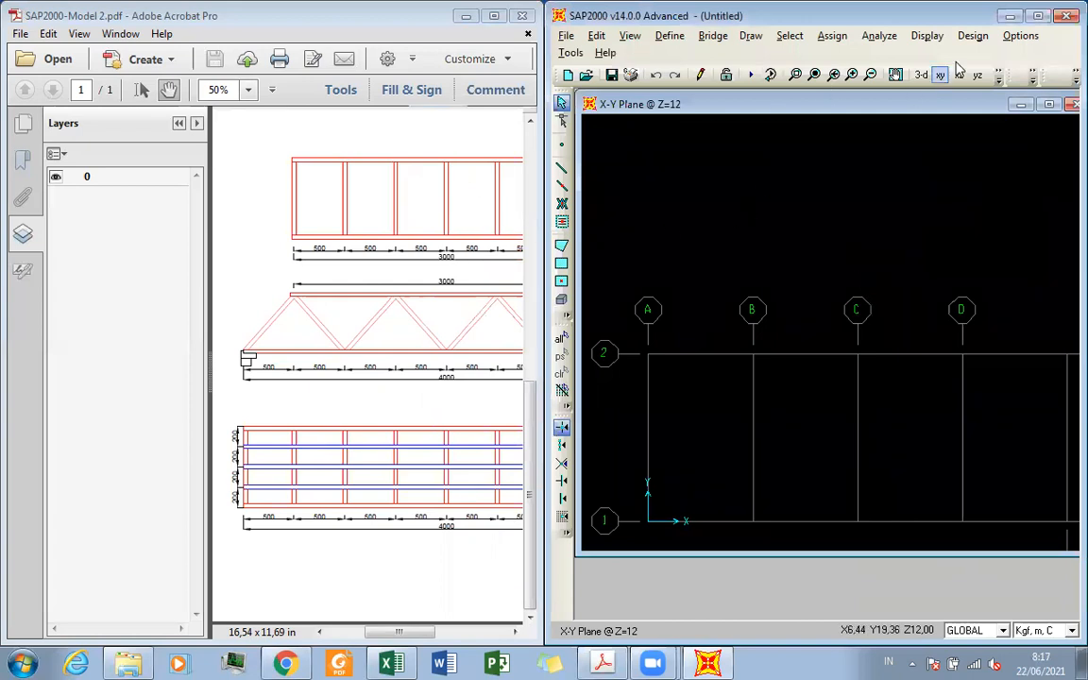
{"action": "scroll", "coordinate": [908, 272], "scroll_direction": "down", "scroll_amount": 3}
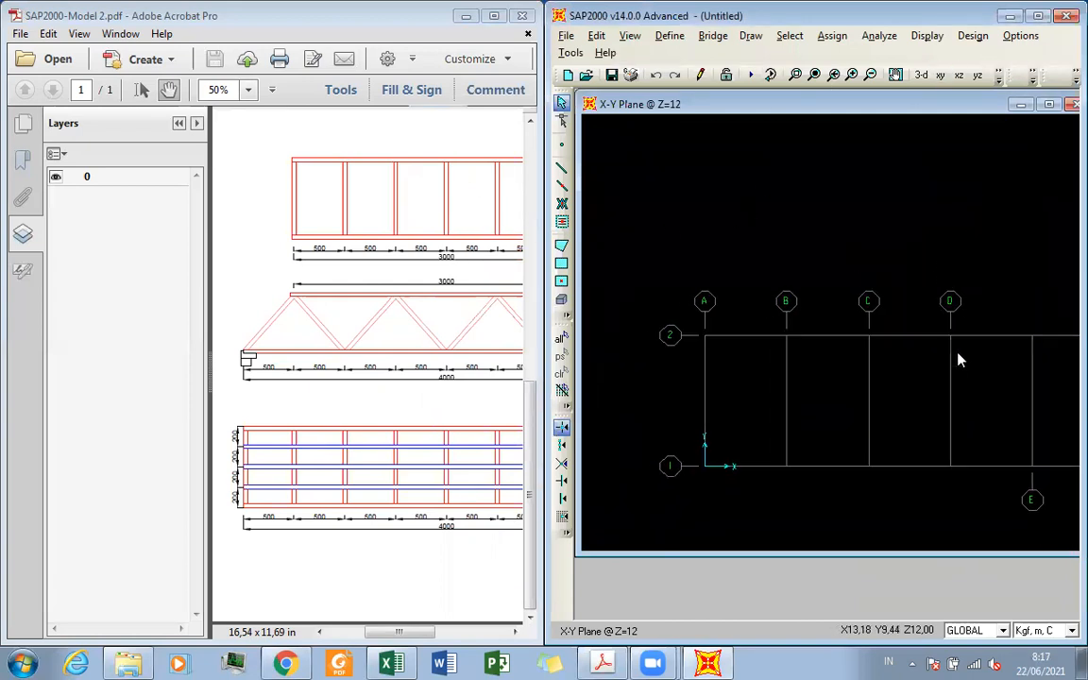
{"action": "scroll", "coordinate": [902, 416], "scroll_direction": "down", "scroll_amount": 4}
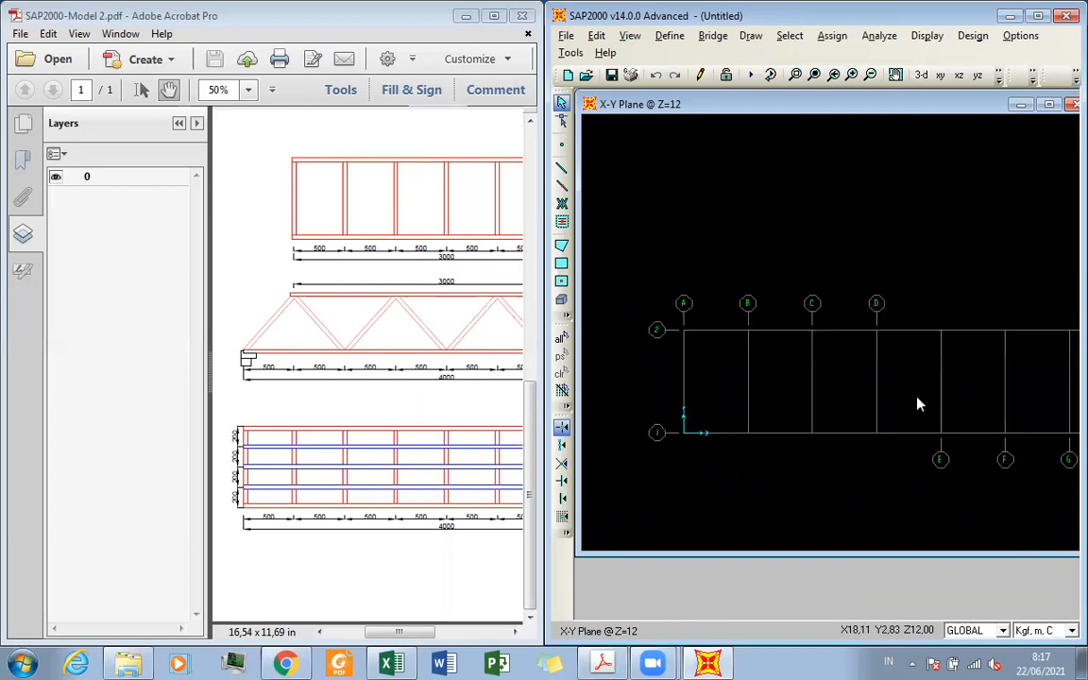
{"action": "scroll", "coordinate": [806, 376], "scroll_direction": "down", "scroll_amount": 3}
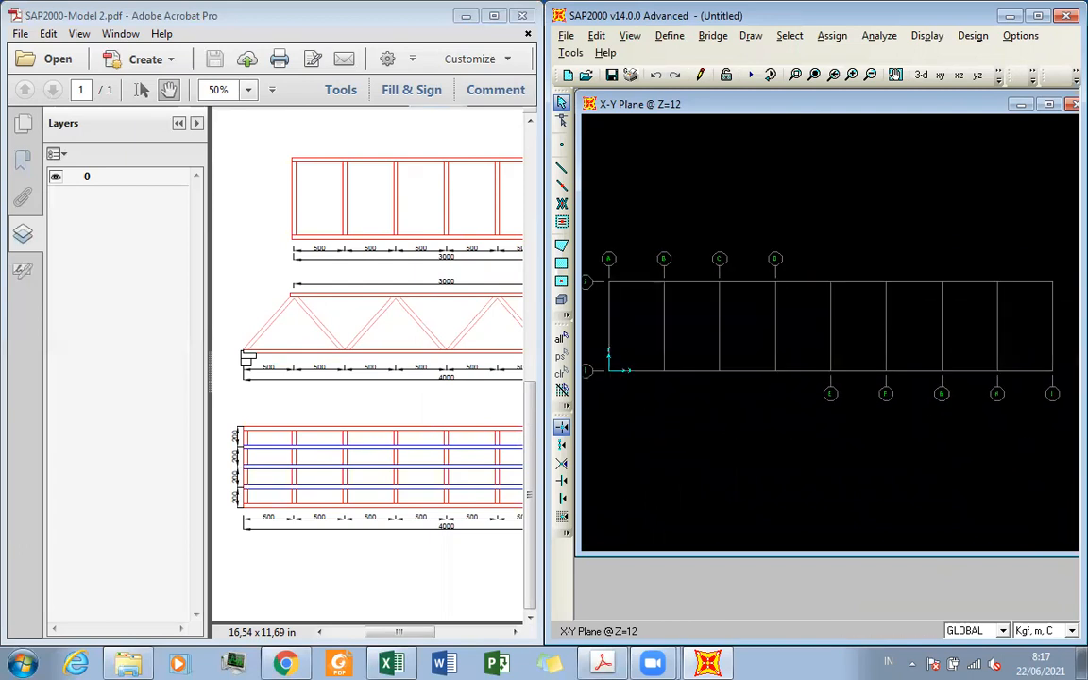
{"action": "middle_click_drag", "start_coordinate": [807, 376], "coordinate": [834, 390]}
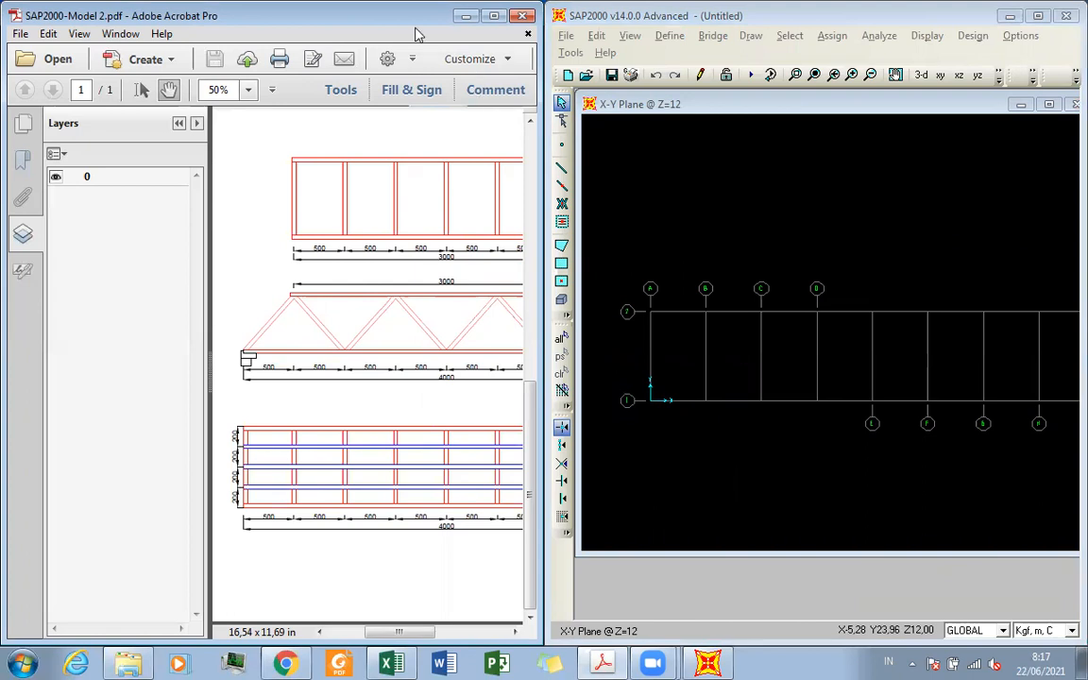
Close the PDF drawing and enlarge the SAP2000 window to fill the screen
{"action": "left_click_drag", "start_coordinate": [319, 17], "coordinate": [304, 56]}
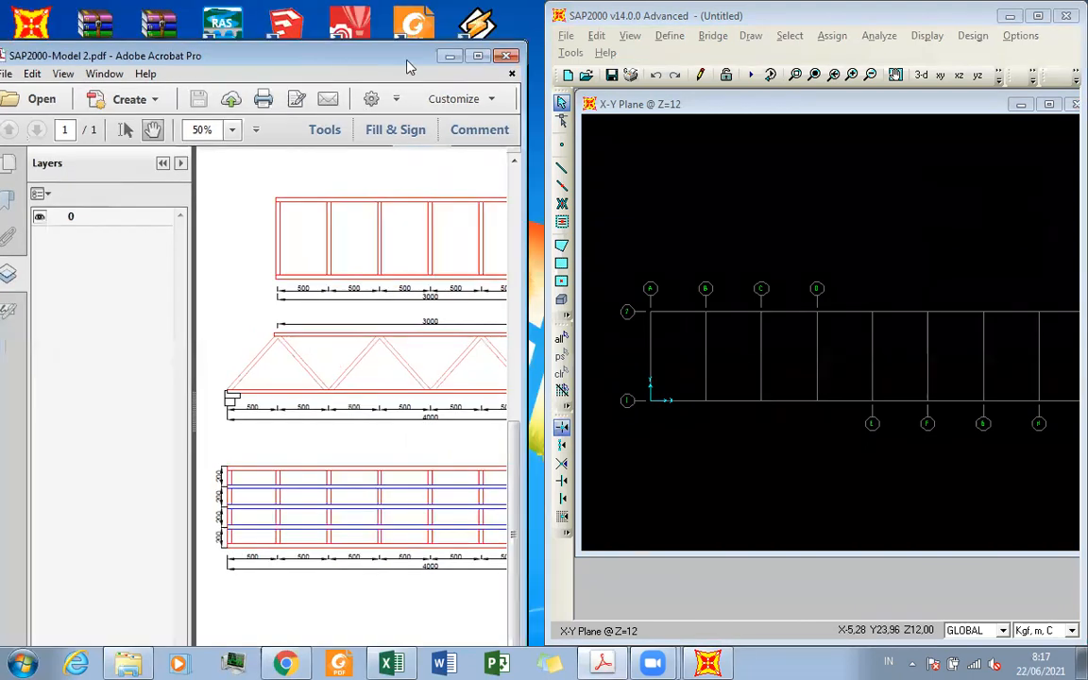
{"action": "left_click", "coordinate": [507, 67]}
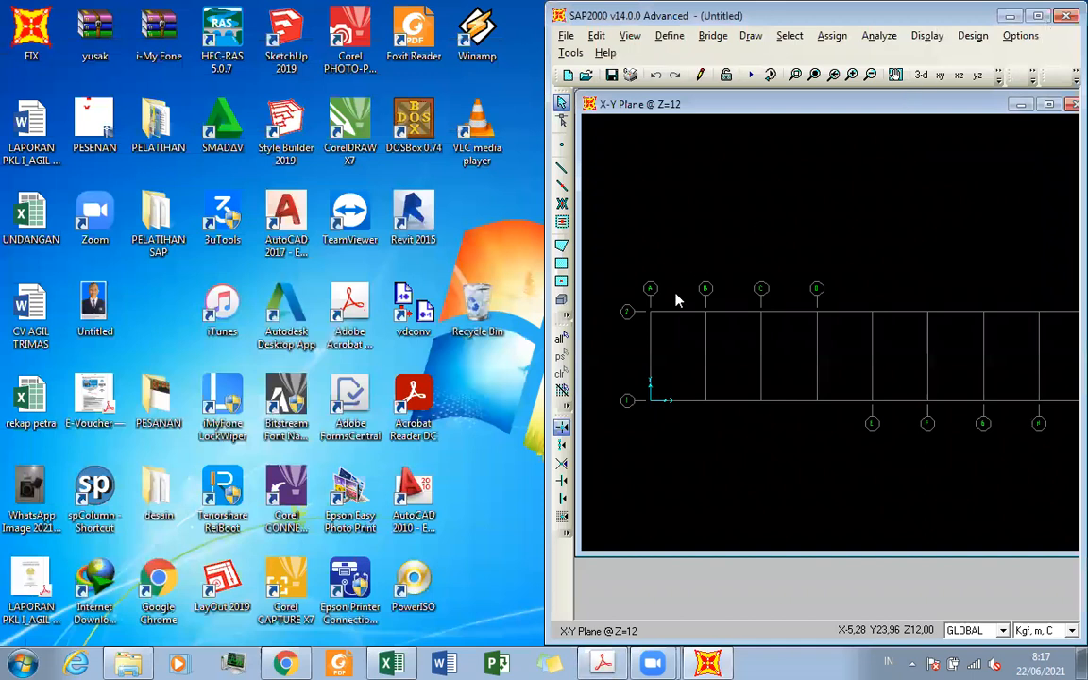
{"action": "key", "text": "super+Up"}
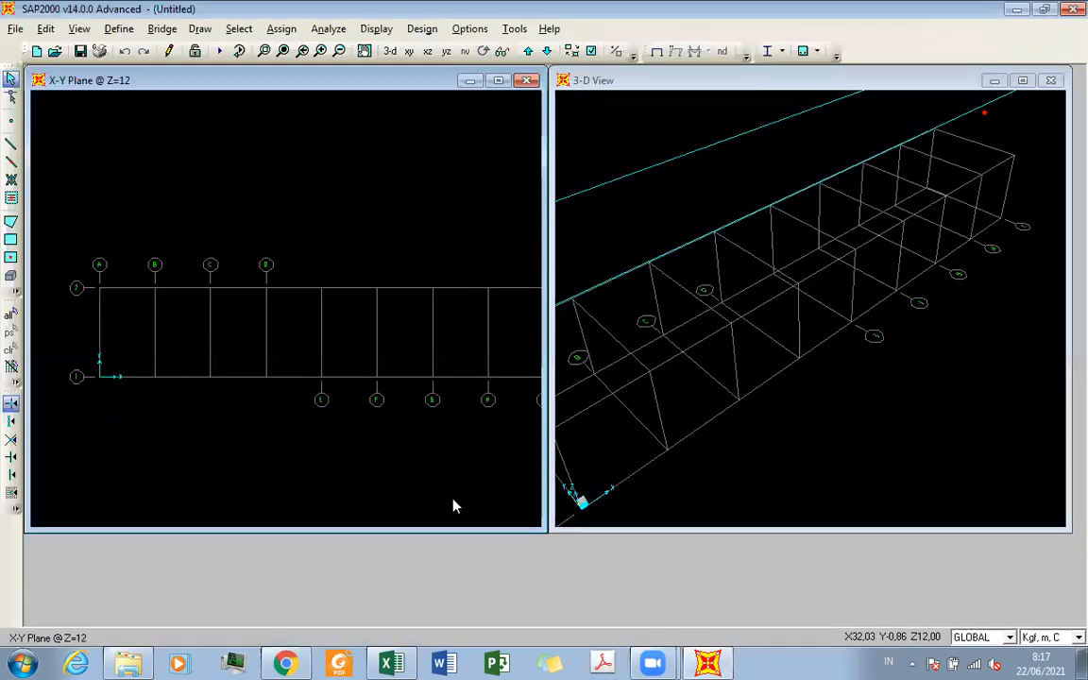
Start defining a new material in the model's material list
{"action": "left_click", "coordinate": [119, 29]}
{"action": "left_click", "coordinate": [139, 51]}
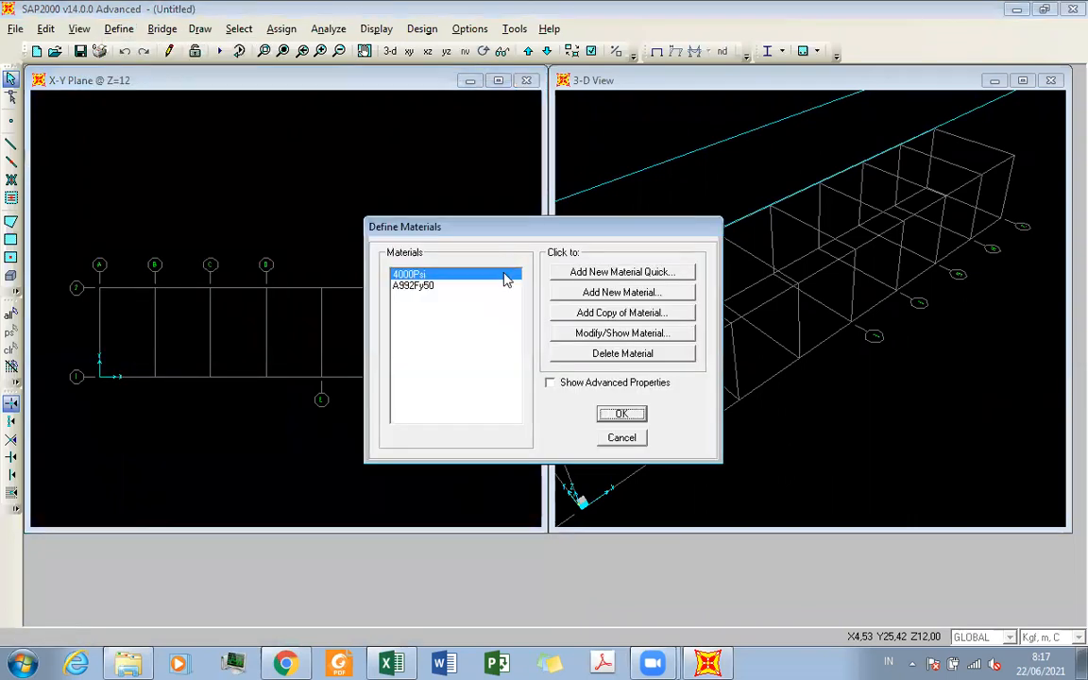
{"action": "left_click", "coordinate": [605, 291]}
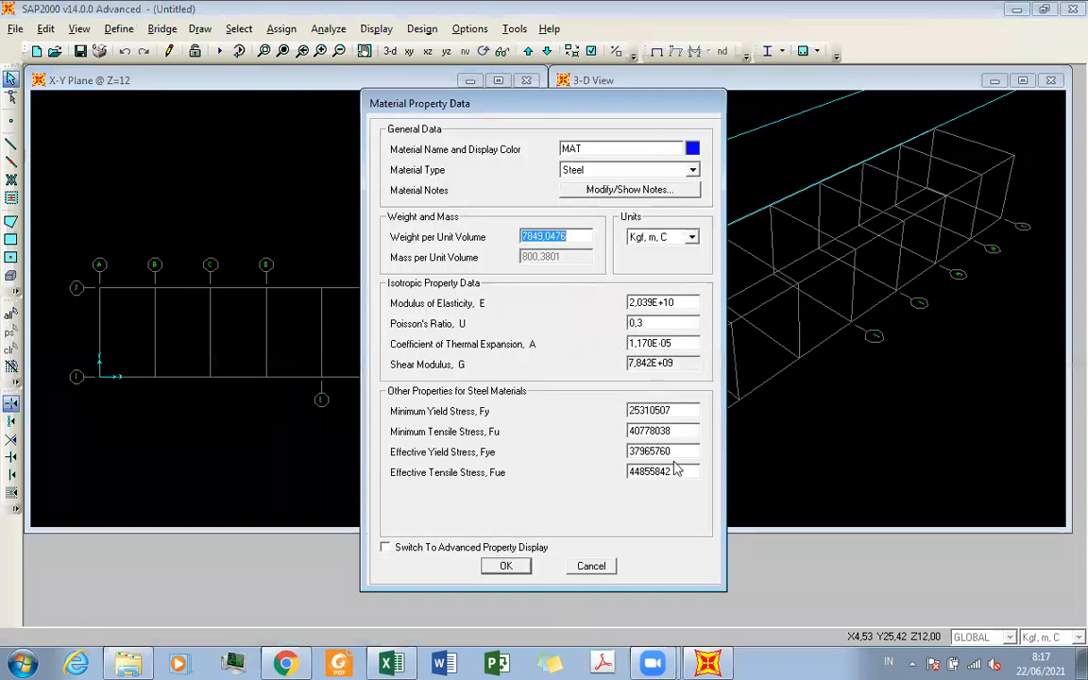
Switch to the Excel bridge workbook, enter BJ 37 in cell D15 beside PROFIL and save the file
{"action": "left_click", "coordinate": [408, 664]}
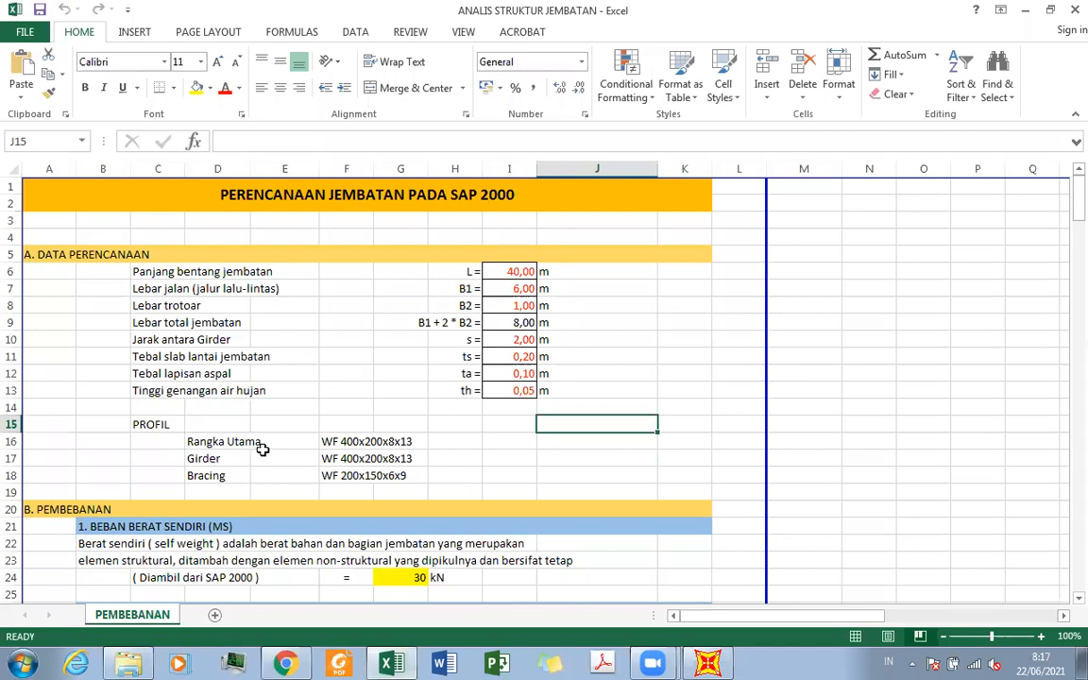
{"action": "scroll", "coordinate": [246, 379], "scroll_direction": "down", "scroll_amount": 3}
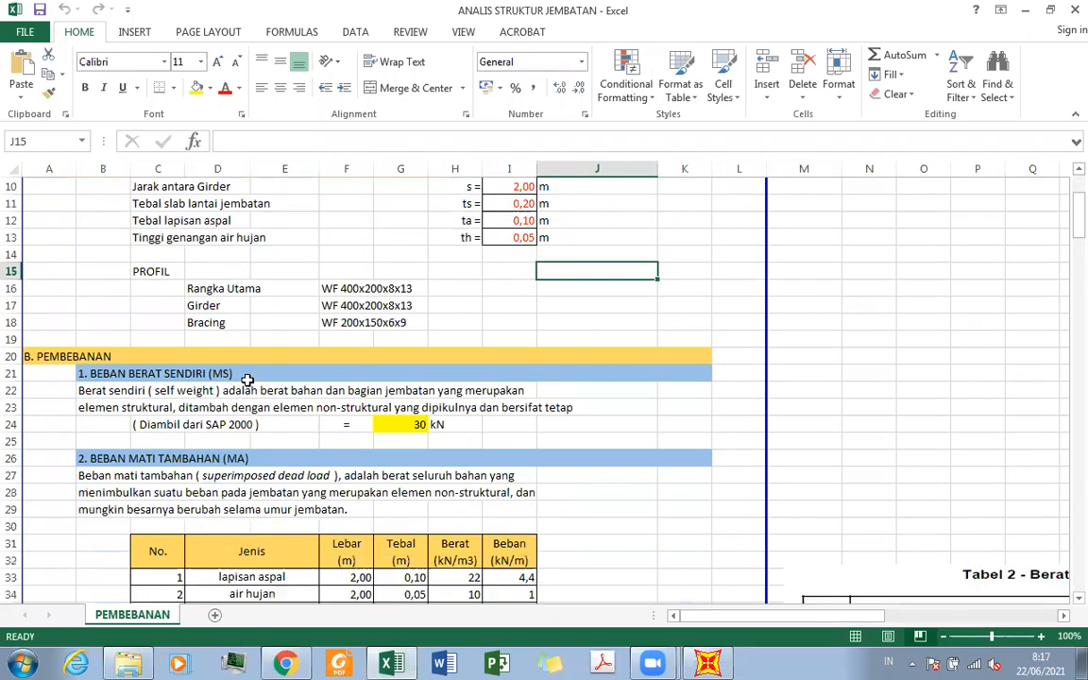
{"action": "scroll", "coordinate": [245, 382], "scroll_direction": "up", "scroll_amount": 3}
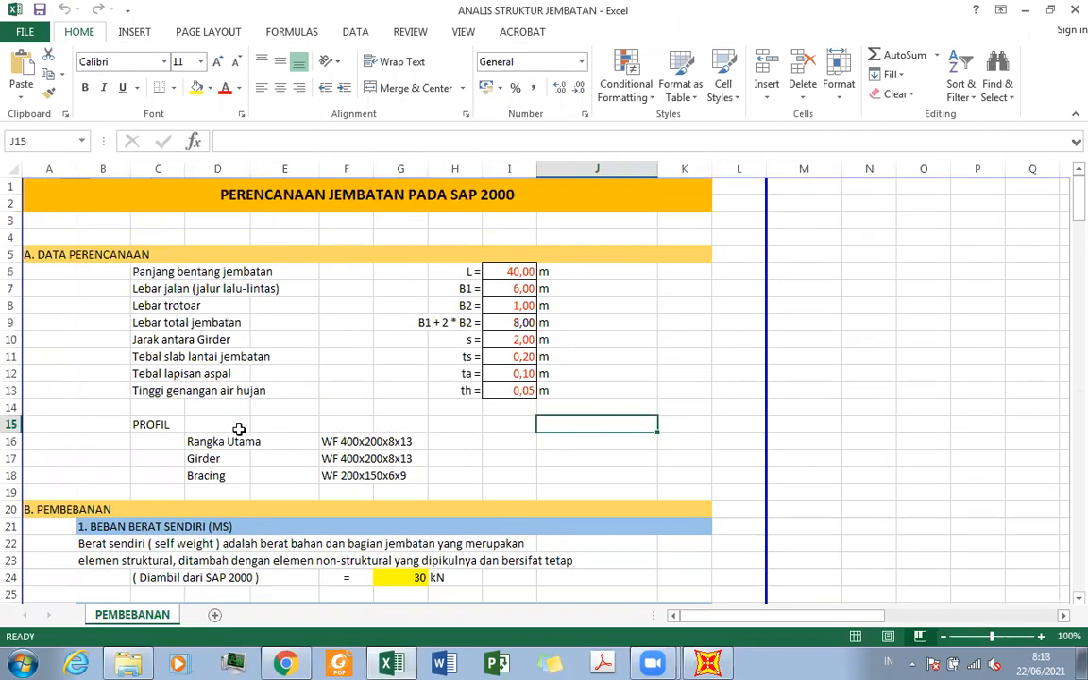
{"action": "left_click", "coordinate": [238, 424]}
{"action": "type", "text": "B"}
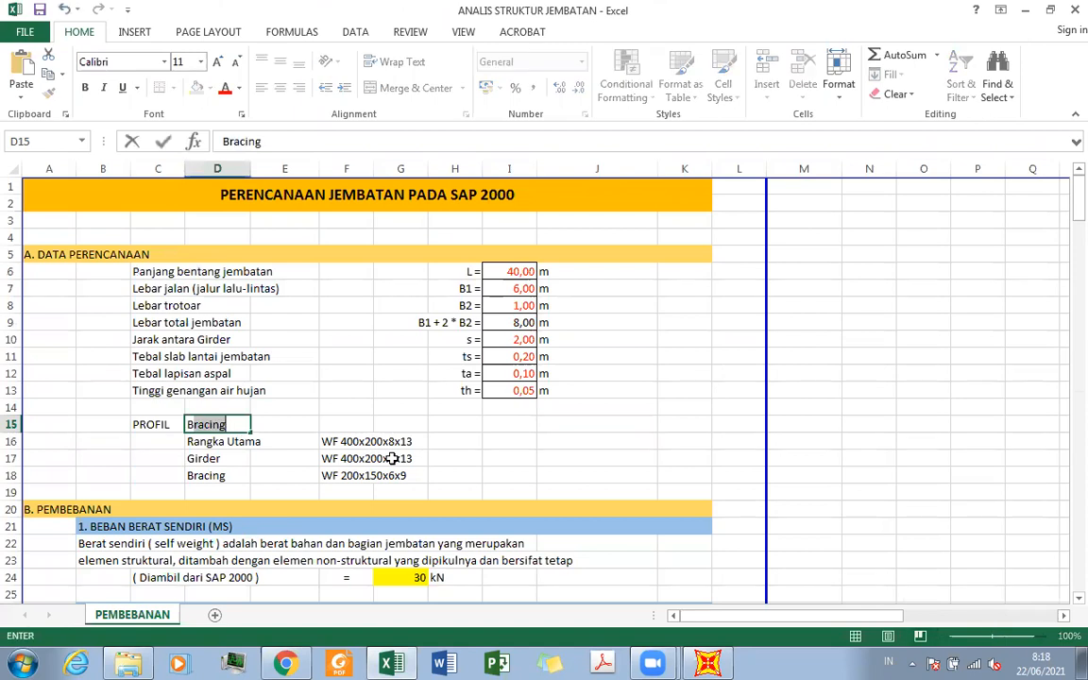
{"action": "type", "text": "J 37"}
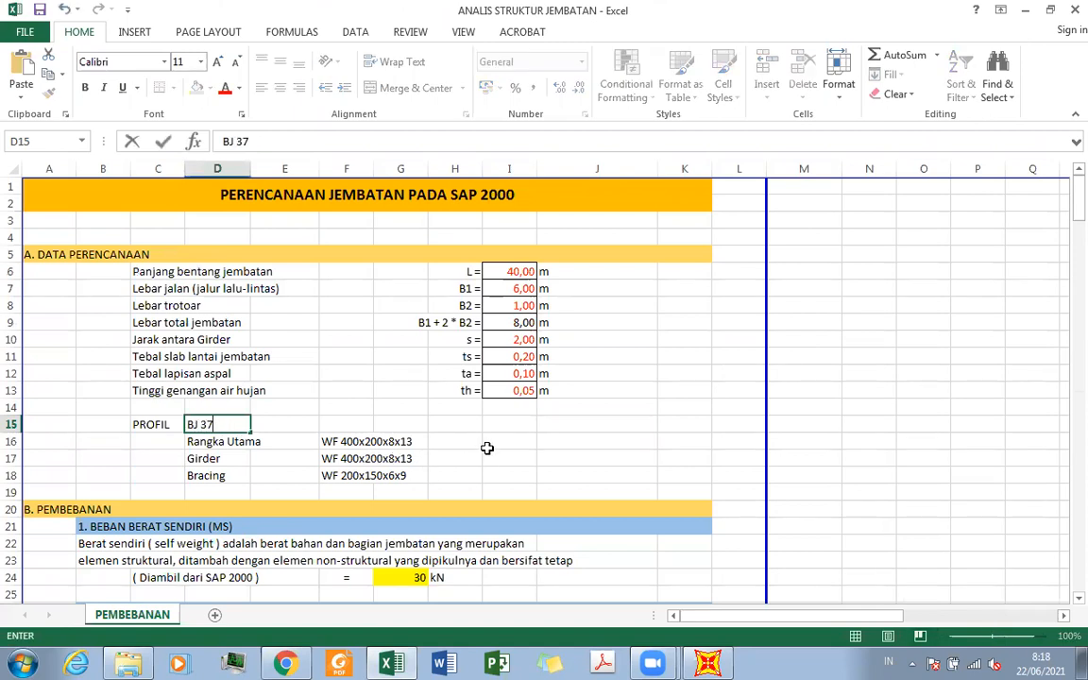
{"action": "left_click_drag", "start_coordinate": [501, 459], "coordinate": [501, 442]}
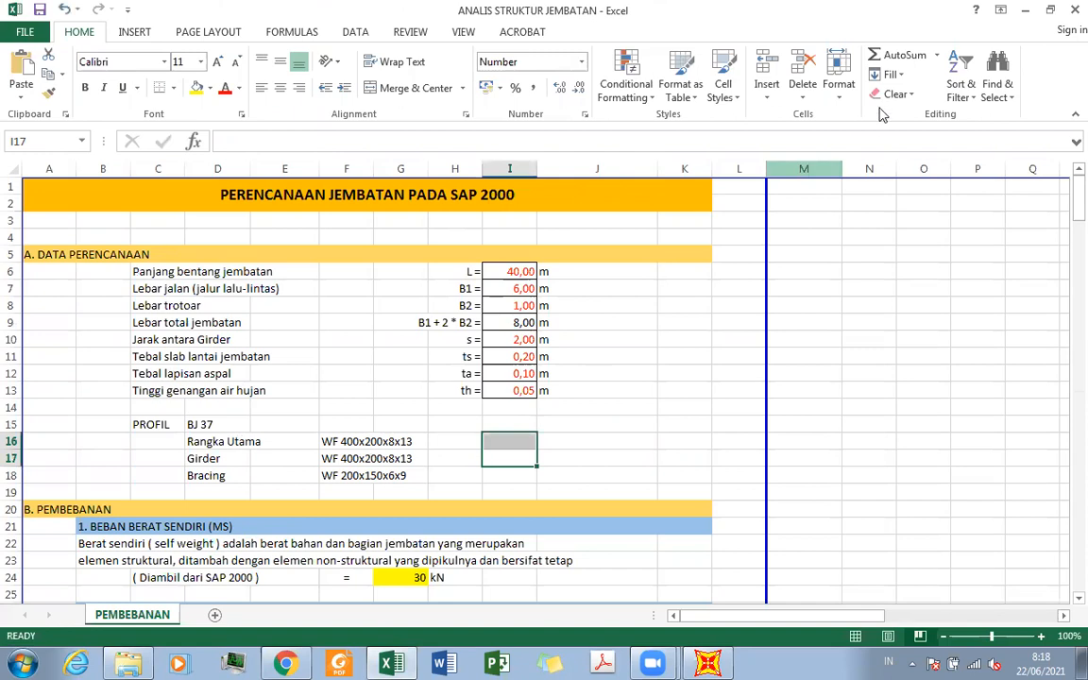
{"action": "left_click", "coordinate": [39, 11]}
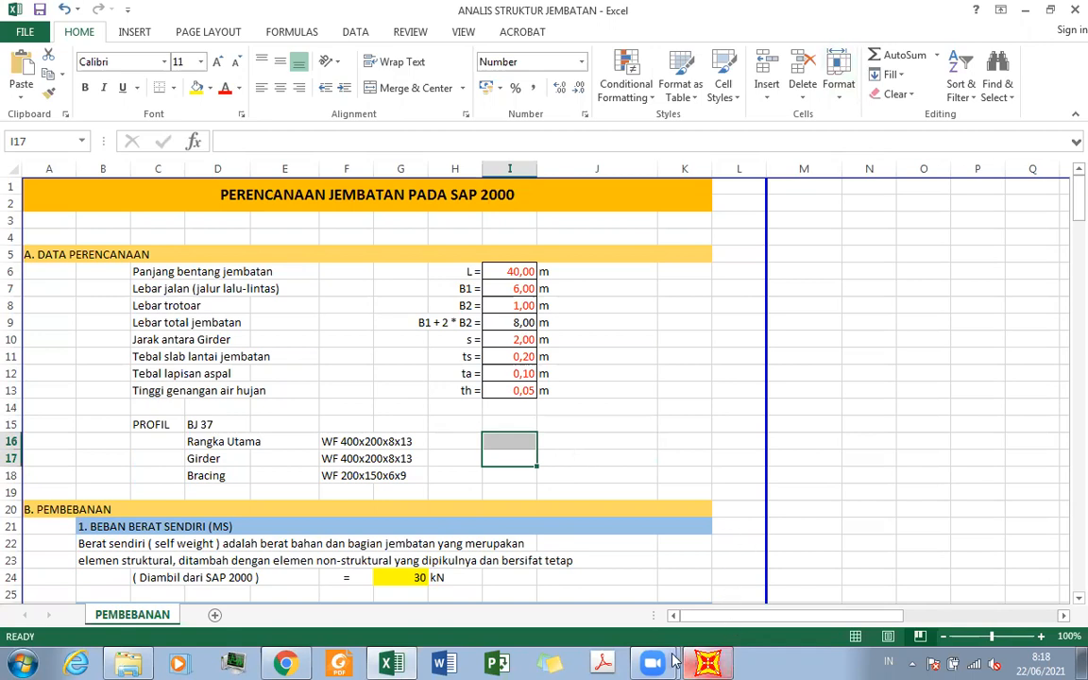
Return to SAP2000 and name the new material BJ 37 with Steel as its material type
{"action": "left_click", "coordinate": [1027, 9]}
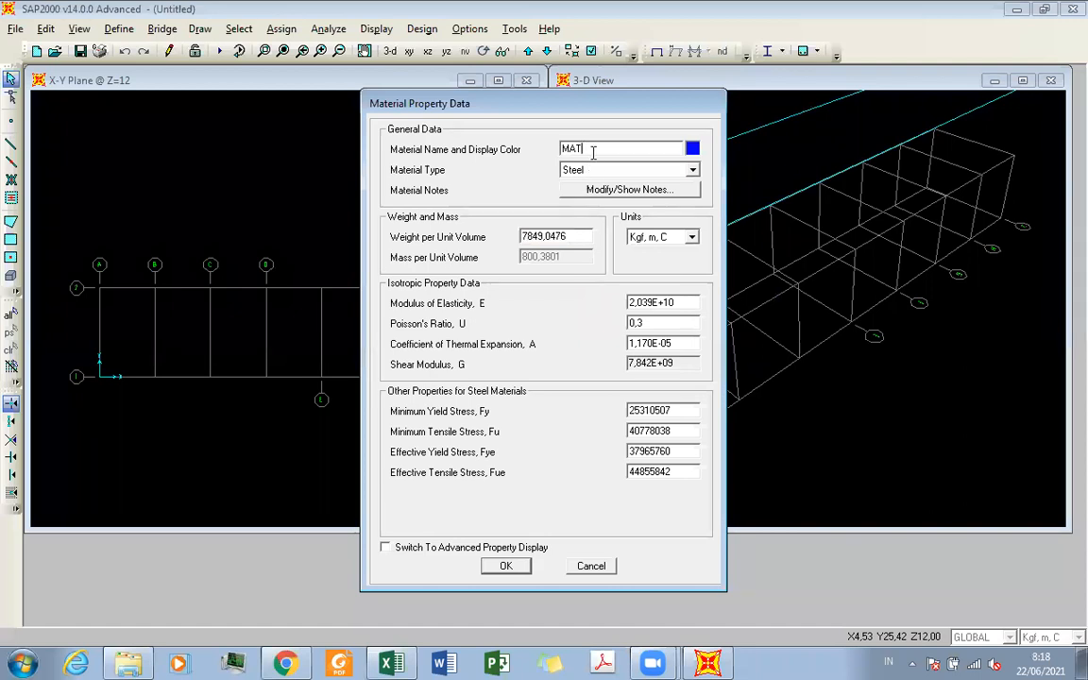
{"action": "left_click_drag", "start_coordinate": [595, 148], "coordinate": [487, 151]}
{"action": "type", "text": "BJ 37"}
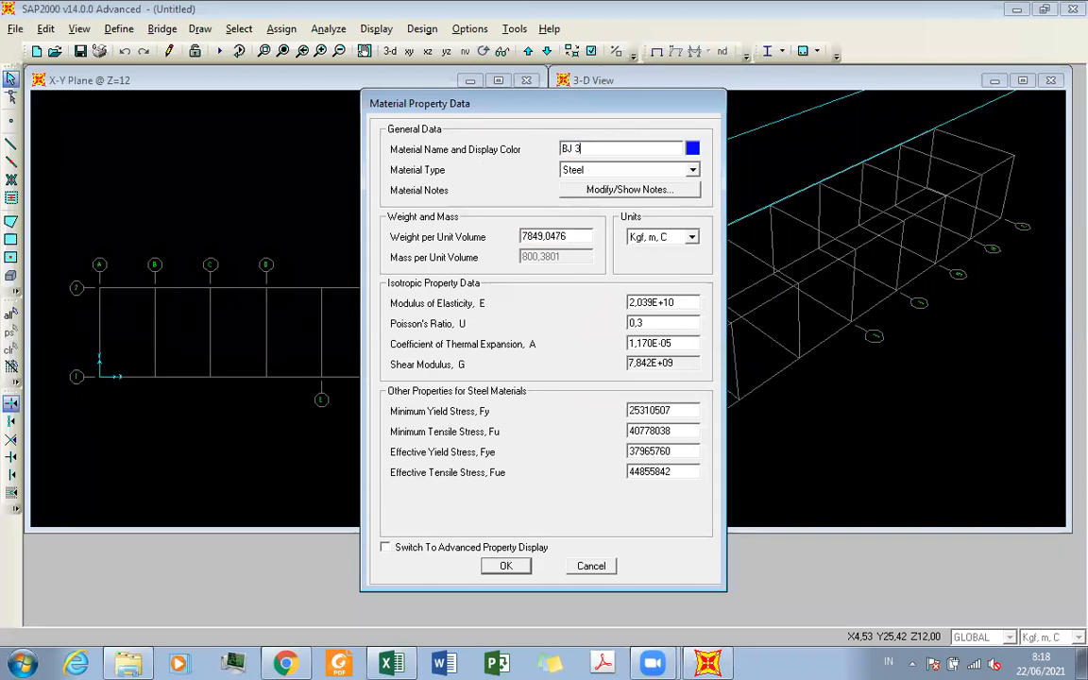
{"action": "left_click", "coordinate": [586, 171]}
{"action": "left_click", "coordinate": [587, 183]}
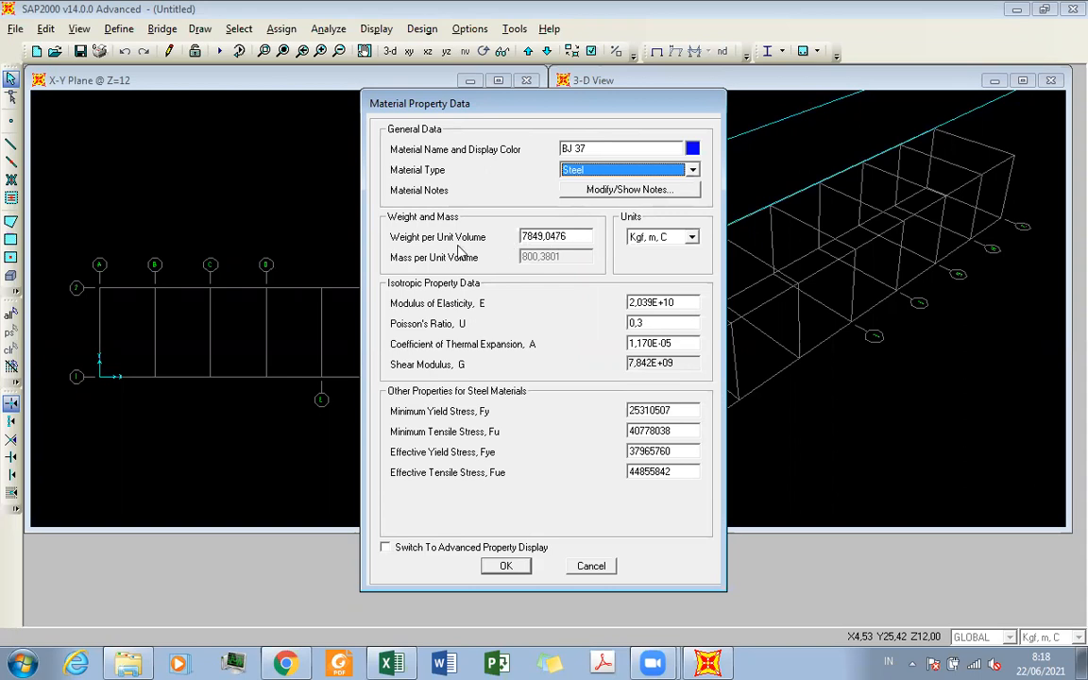
Set the BJ 37 weight per unit volume to 7850 in Kgf, m, C units
{"action": "double_click", "coordinate": [574, 238]}
{"action": "left_click_drag", "start_coordinate": [573, 238], "coordinate": [535, 233]}
{"action": "type", "text": "50"}
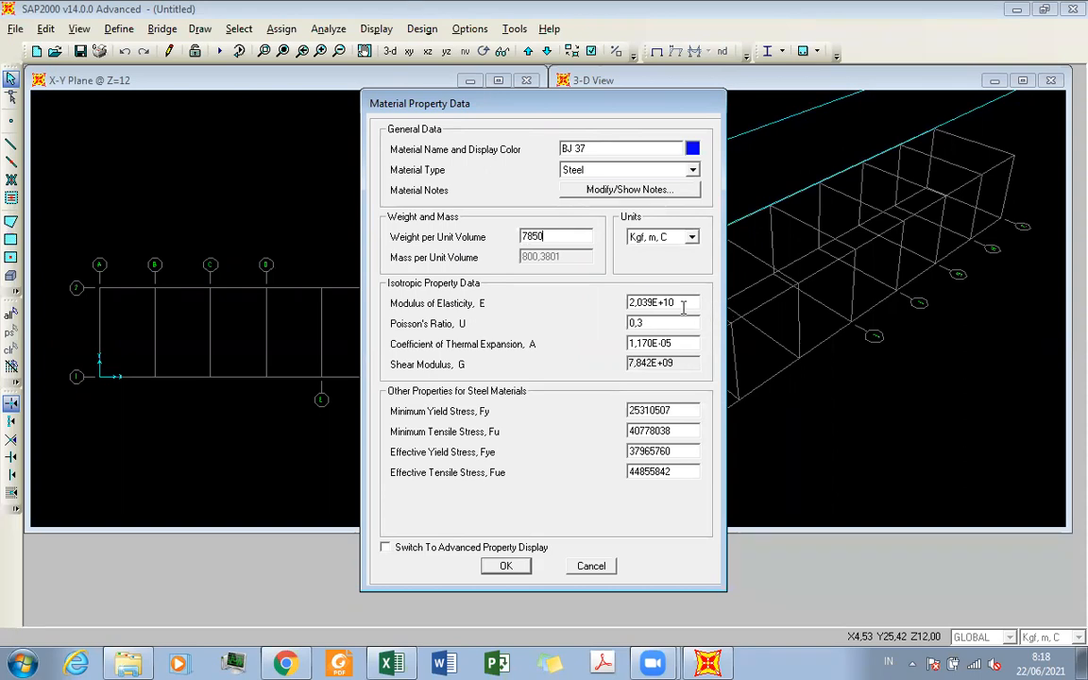
Switch the material units to N, mm, C and set the modulus of elasticity to 200000
{"action": "double_click", "coordinate": [683, 303]}
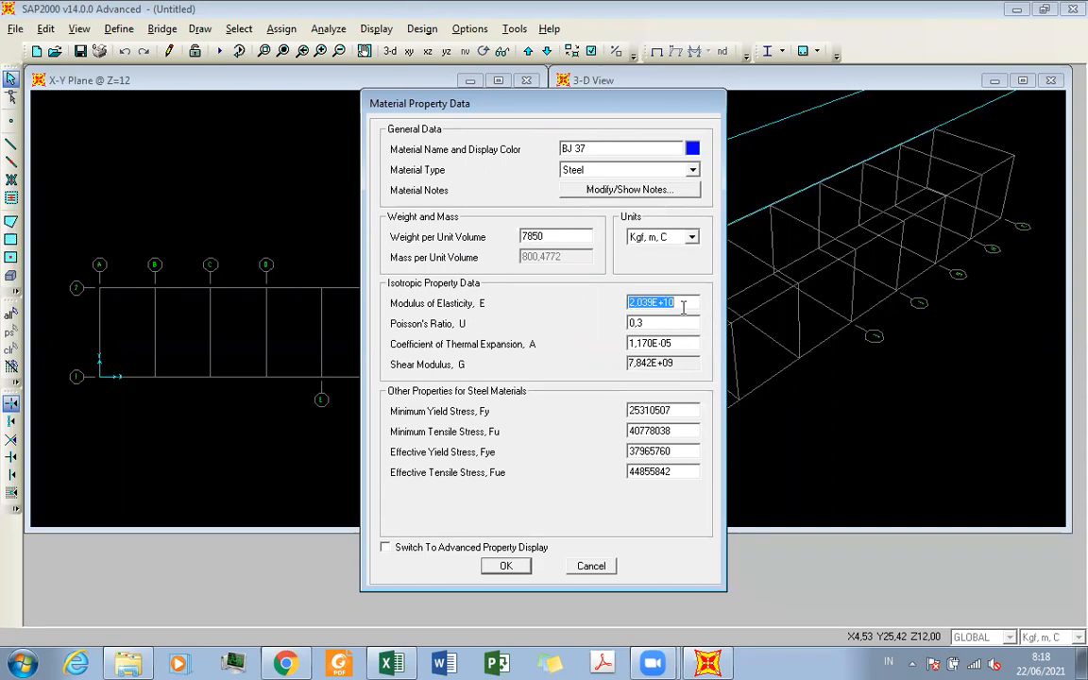
{"action": "left_click", "coordinate": [686, 237]}
{"action": "left_click", "coordinate": [674, 264]}
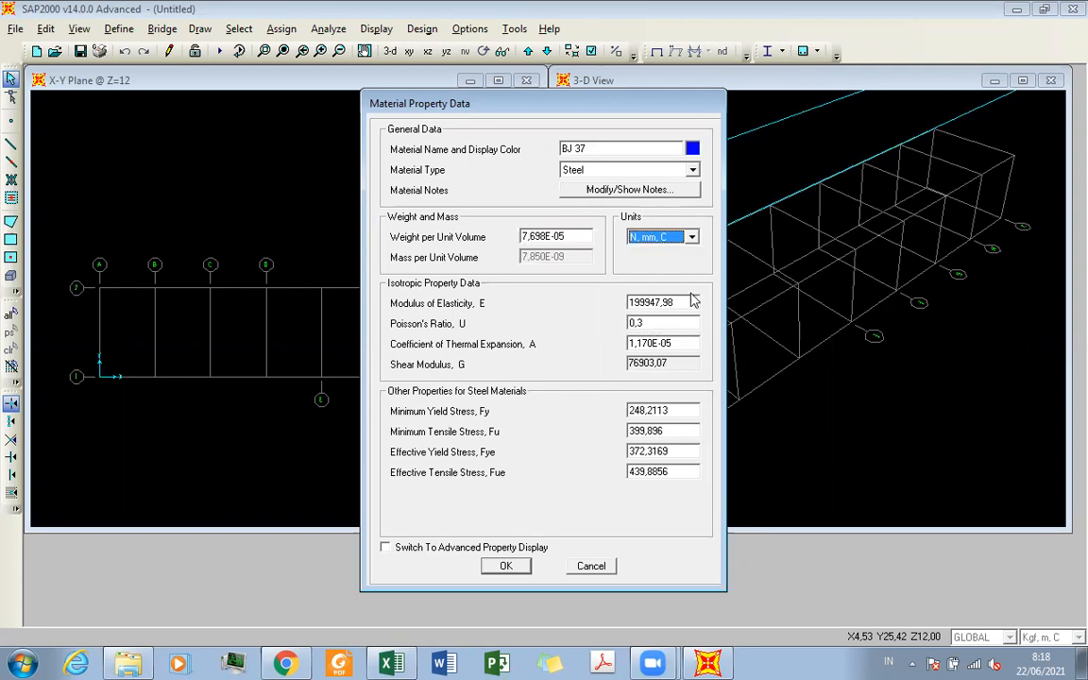
{"action": "double_click", "coordinate": [697, 301]}
{"action": "type", "text": "2"}
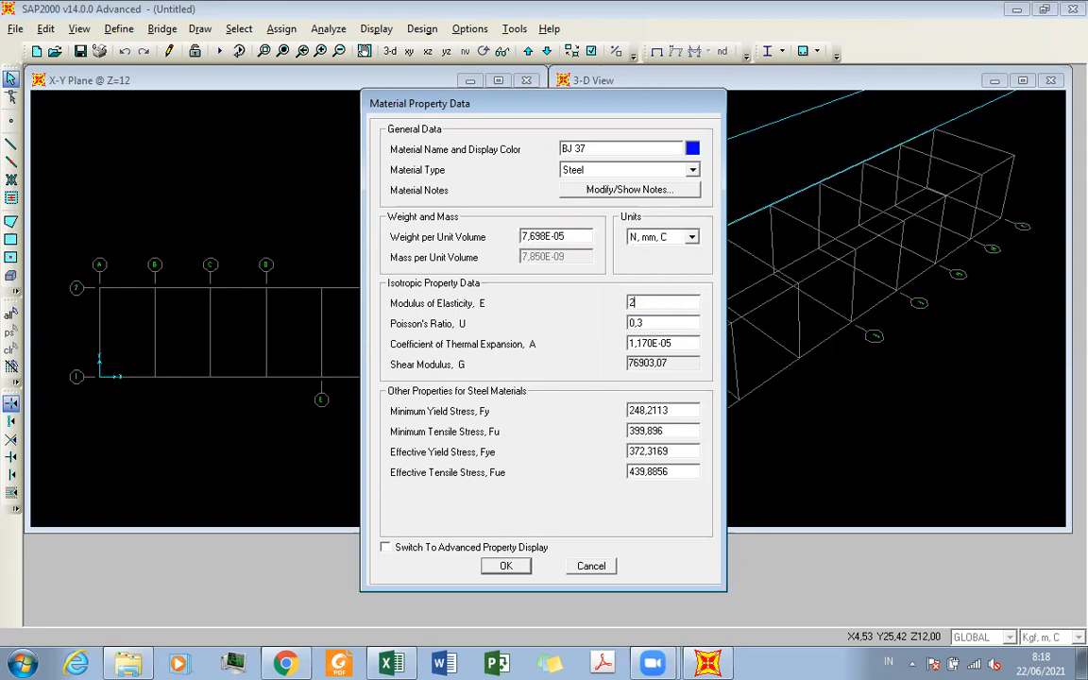
{"action": "type", "text": "00000"}
{"action": "left_click", "coordinate": [664, 240]}
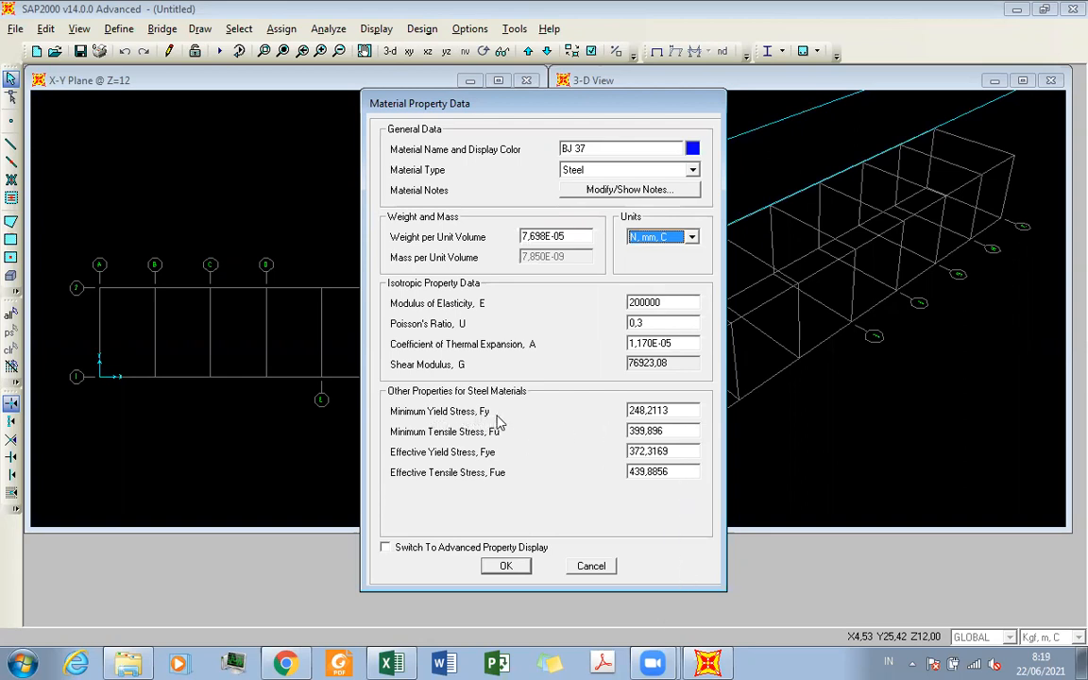
Set BJ 37's minimum yield stress Fy to 240 and minimum tensile stress Fu to 370 in N, mm, C units
{"action": "double_click", "coordinate": [676, 411]}
{"action": "type", "text": "240"}
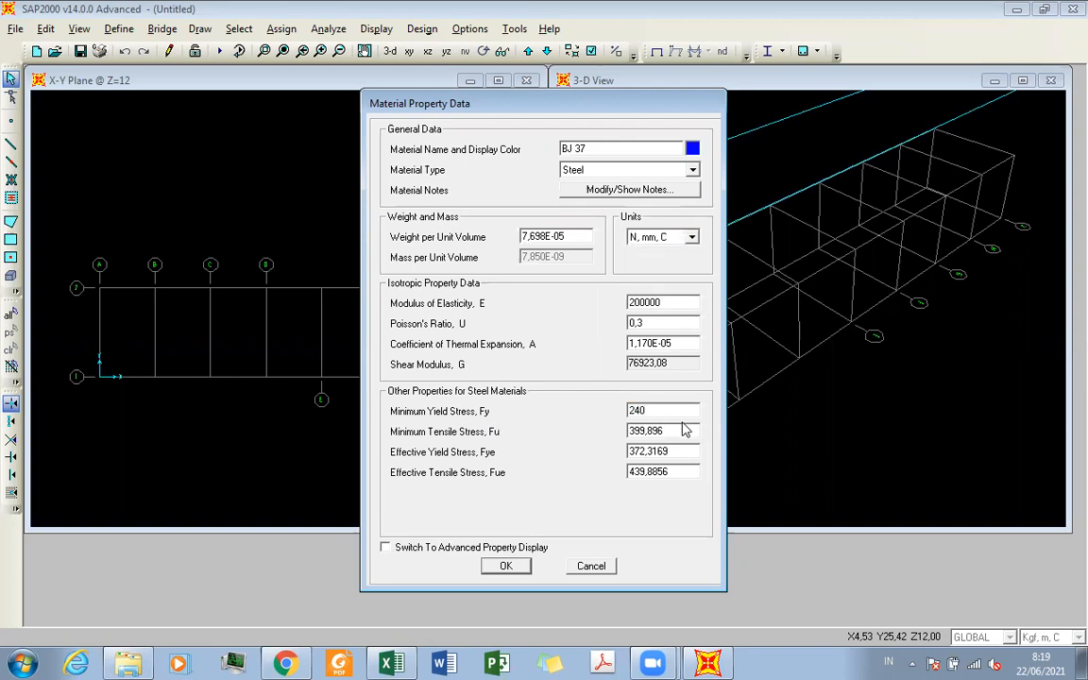
{"action": "double_click", "coordinate": [670, 435]}
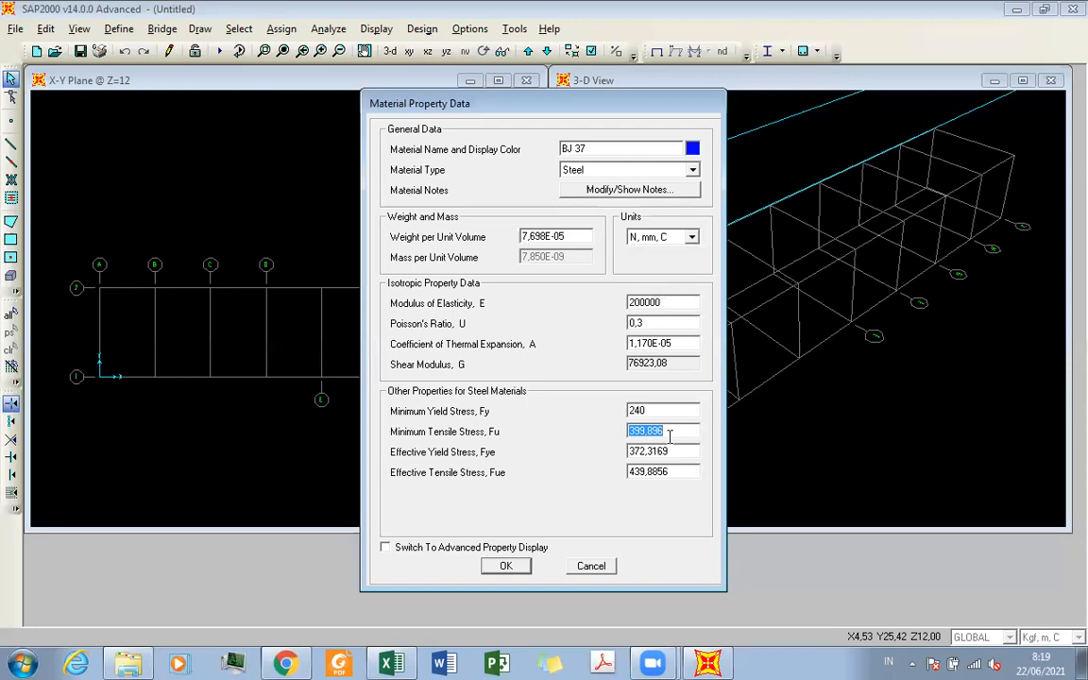
{"action": "type", "text": "370"}
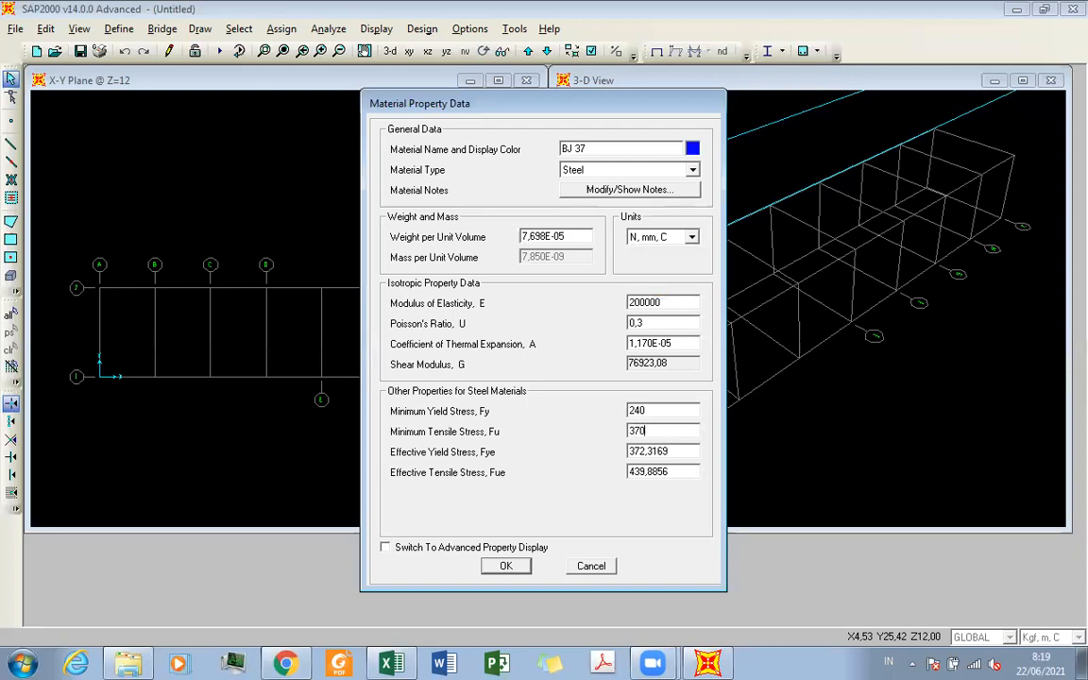
Set BJ 37's effective yield stress Fye to 264 and effective tensile stress Fue to 1,1*370, and save the material definition
{"action": "double_click", "coordinate": [673, 451]}
{"action": "type", "text": "1"}
{"action": "left_click", "coordinate": [667, 477]}
{"action": "type", "text": "1,"}
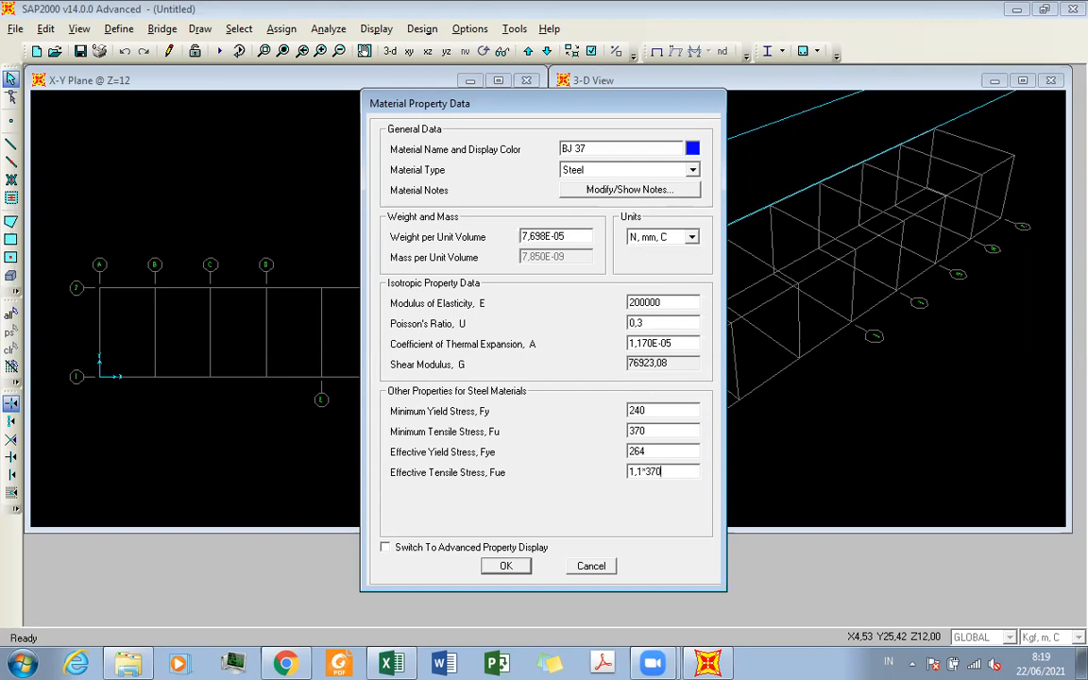
{"action": "left_click", "coordinate": [656, 450]}
{"action": "left_click", "coordinate": [527, 569]}
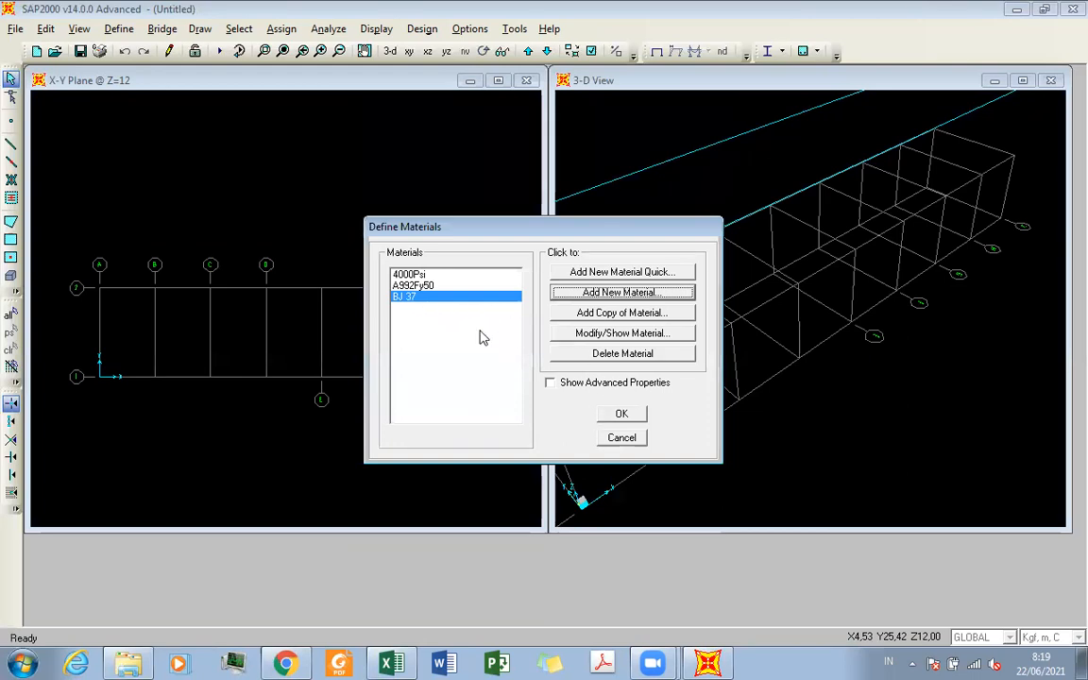
{"action": "left_click", "coordinate": [623, 415]}
Start a new steel I/Wide Flange frame section property
{"action": "left_click", "coordinate": [126, 28]}
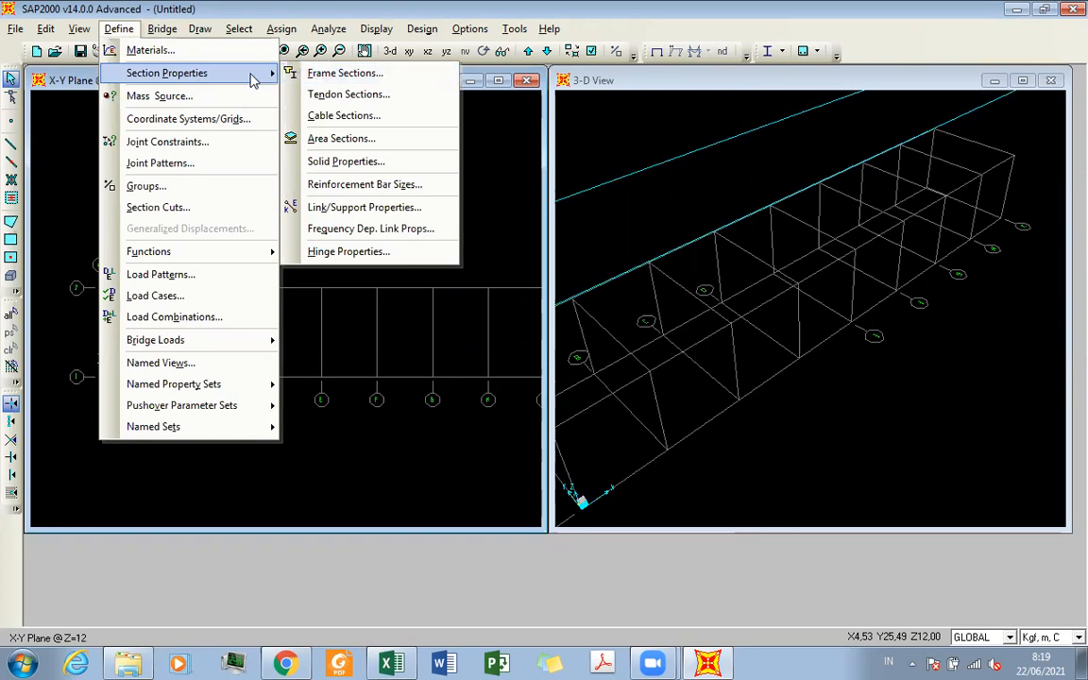
{"action": "left_click", "coordinate": [329, 79]}
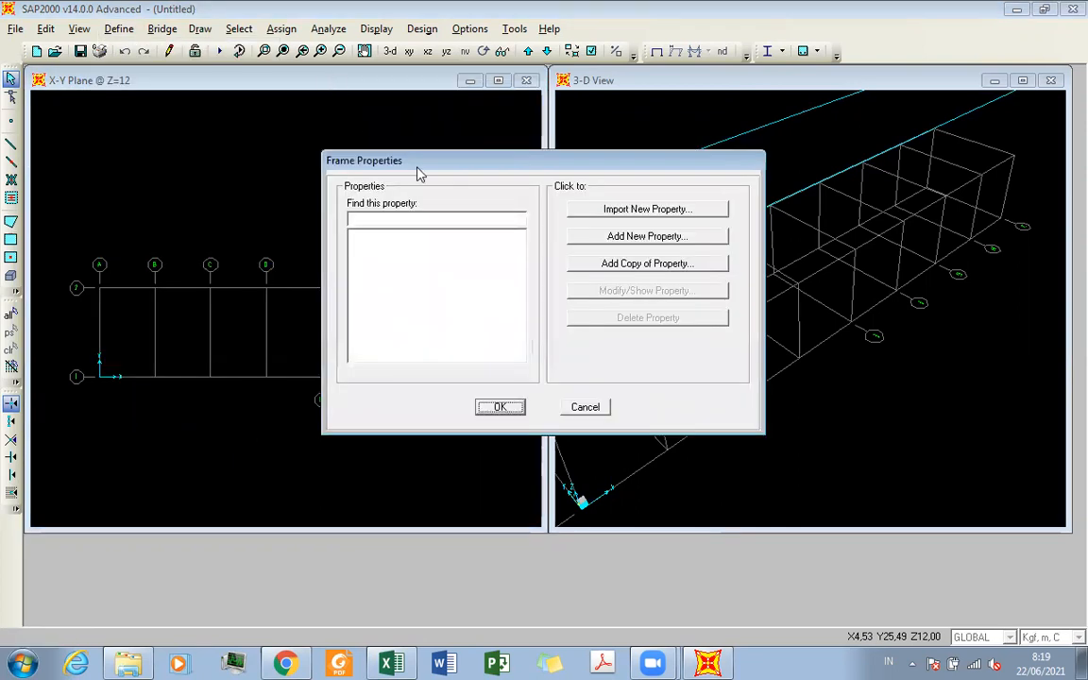
{"action": "left_click", "coordinate": [642, 242]}
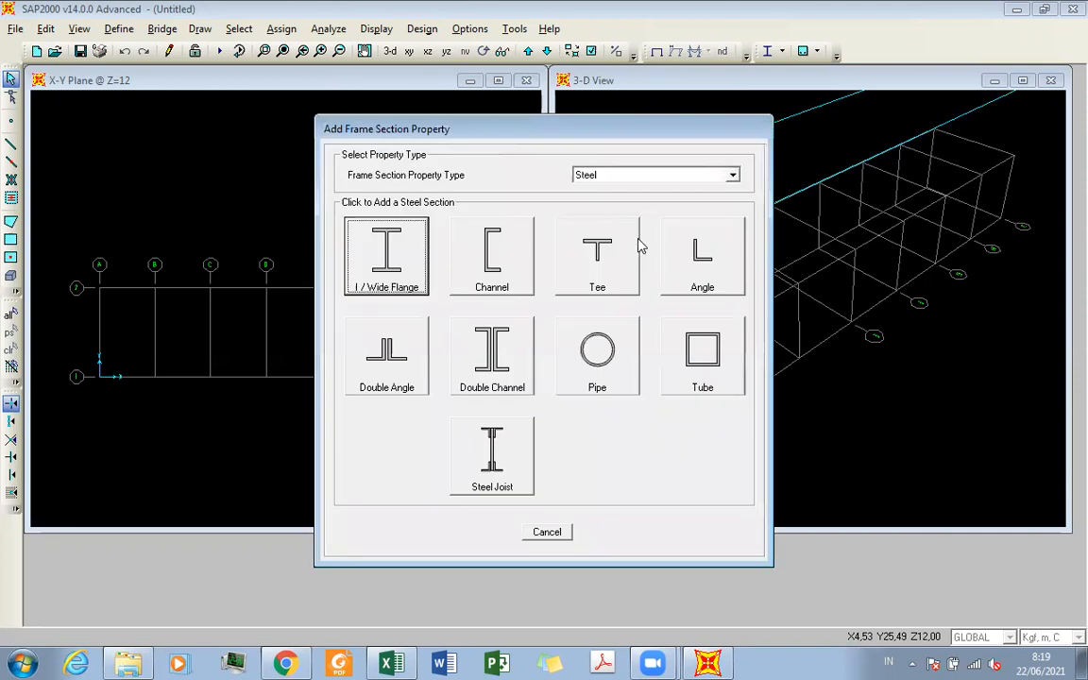
{"action": "left_click", "coordinate": [396, 262]}
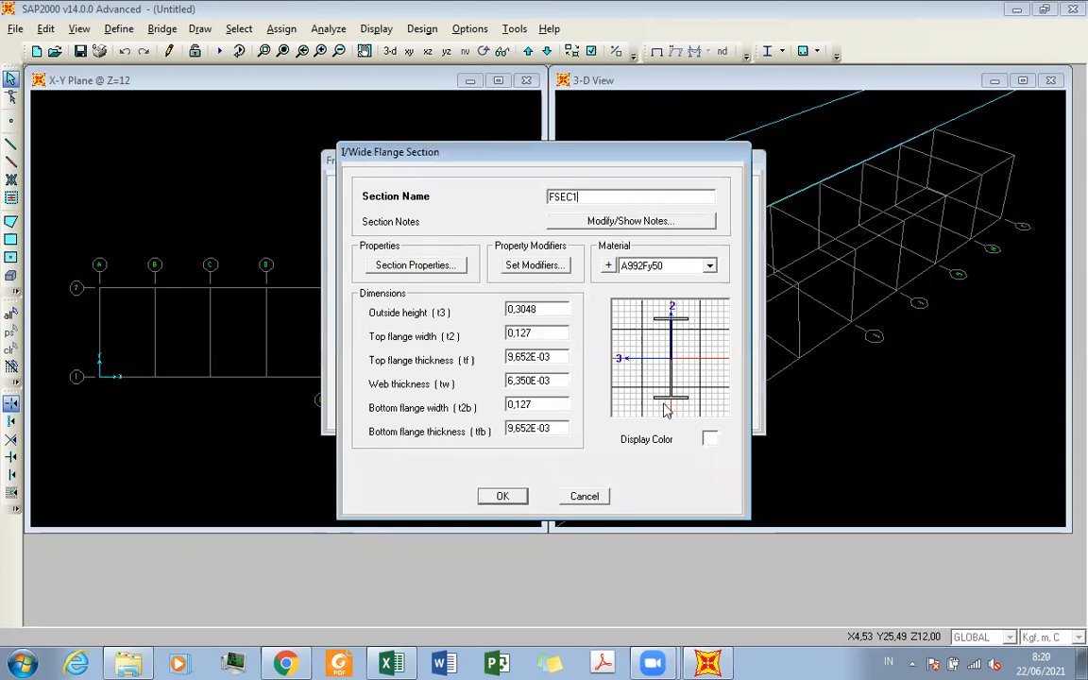
Check the Rangka Utama profile in the Excel bridge workbook, dock the workbook beside SAP2000 and return to the section definition
{"action": "left_click", "coordinate": [394, 618]}
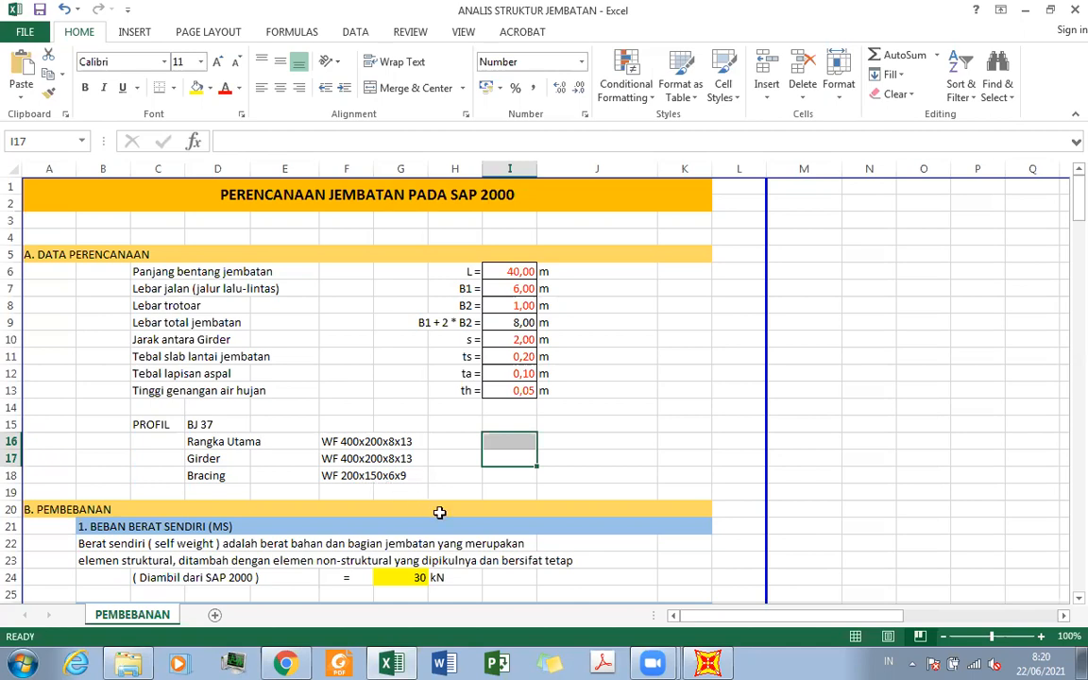
{"action": "key", "text": "super+Left"}
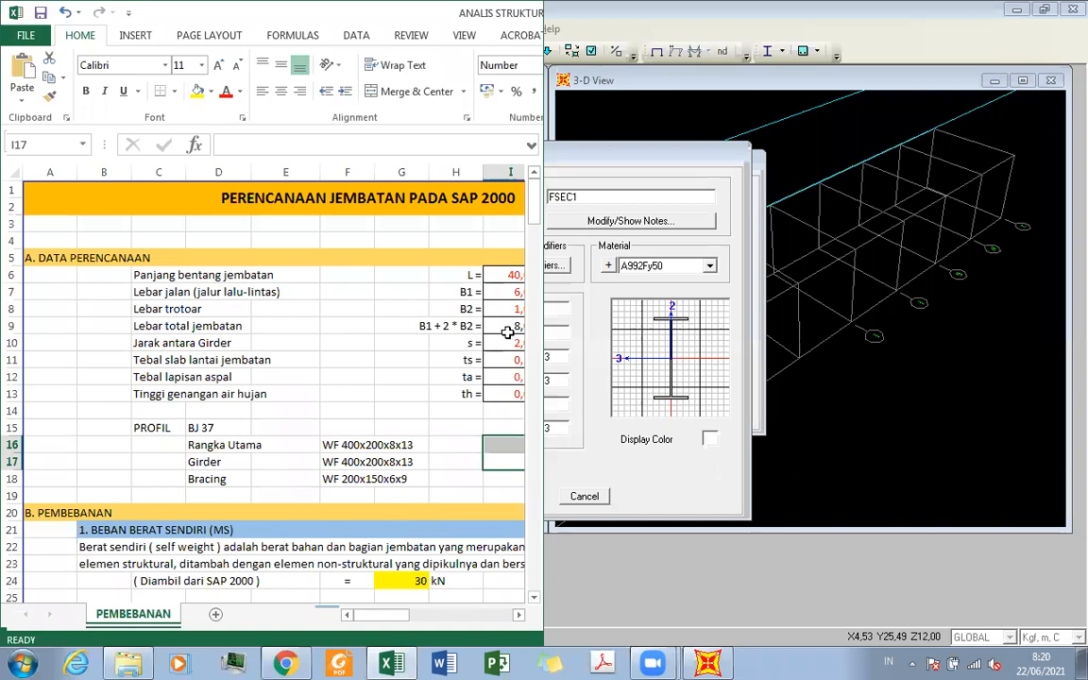
{"action": "left_click", "coordinate": [633, 159]}
{"action": "left_click_drag", "start_coordinate": [633, 161], "coordinate": [751, 179]}
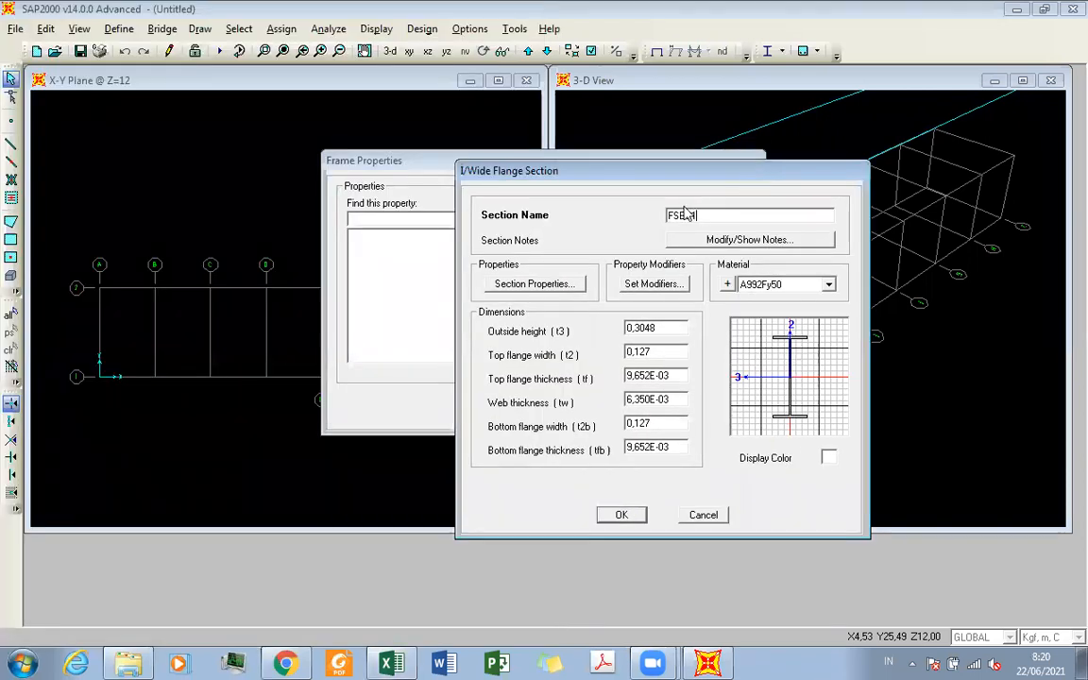
Name the wide flange section WF 400X200X8X13 and assign BJ 37 as its material
{"action": "left_click_drag", "start_coordinate": [701, 217], "coordinate": [630, 218]}
{"action": "type", "text": "WF 400X200X8X13"}
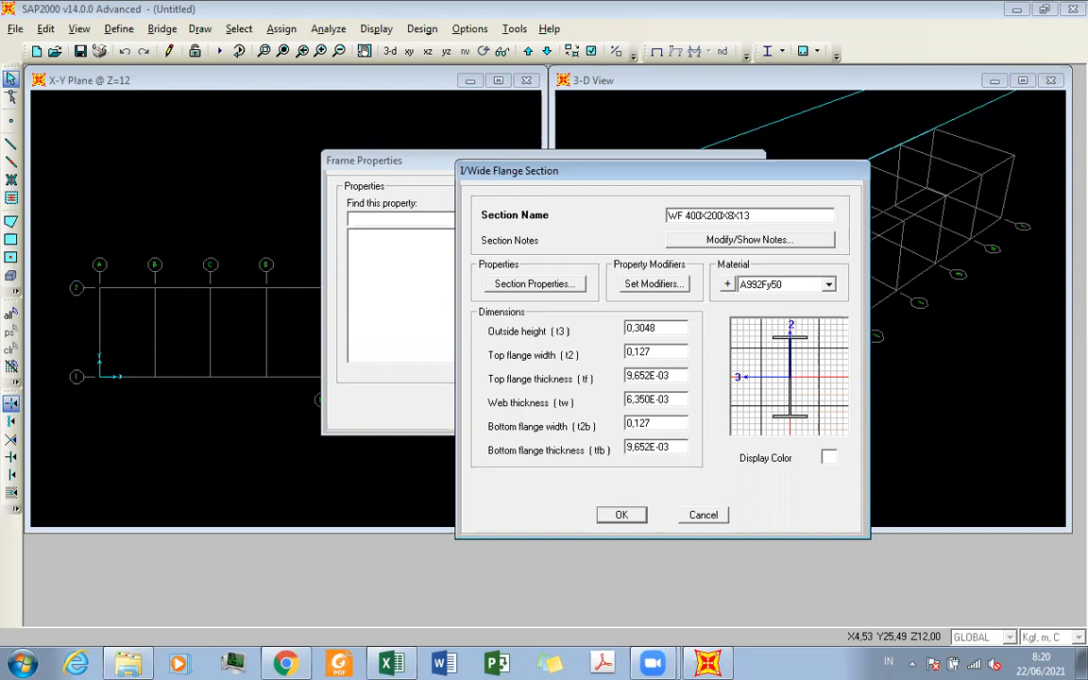
{"action": "left_click", "coordinate": [755, 220]}
{"action": "left_click", "coordinate": [769, 287]}
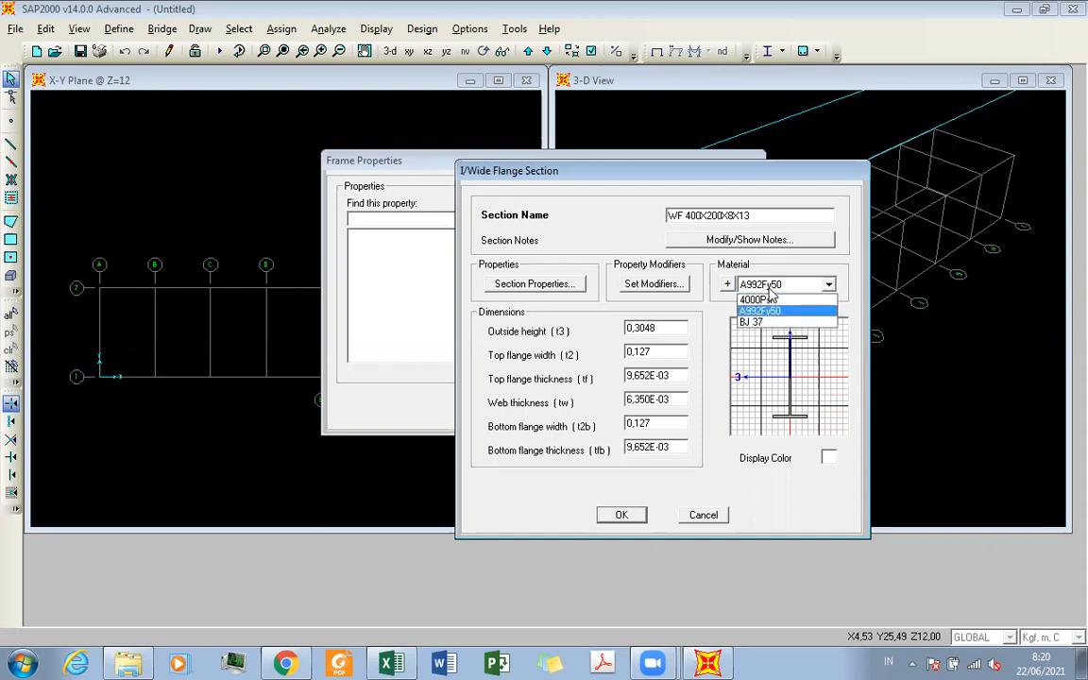
{"action": "left_click", "coordinate": [774, 325]}
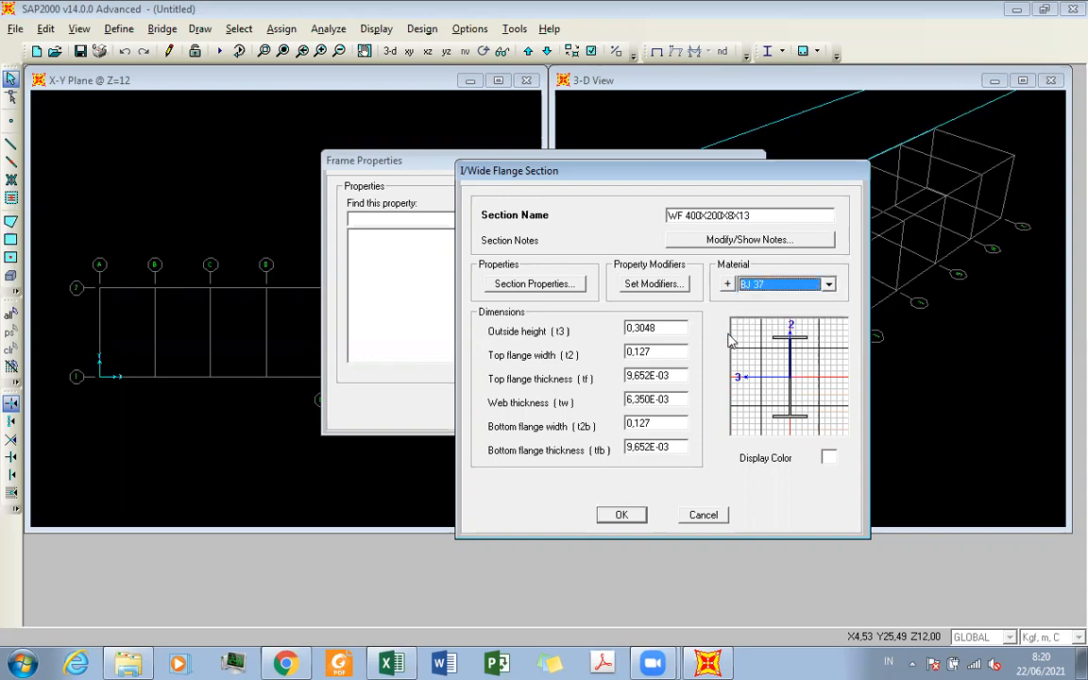
Set the section's outside height to 400 mm, top flange width to 200 mm and top flange thickness to 13 mm
{"action": "double_click", "coordinate": [681, 327]}
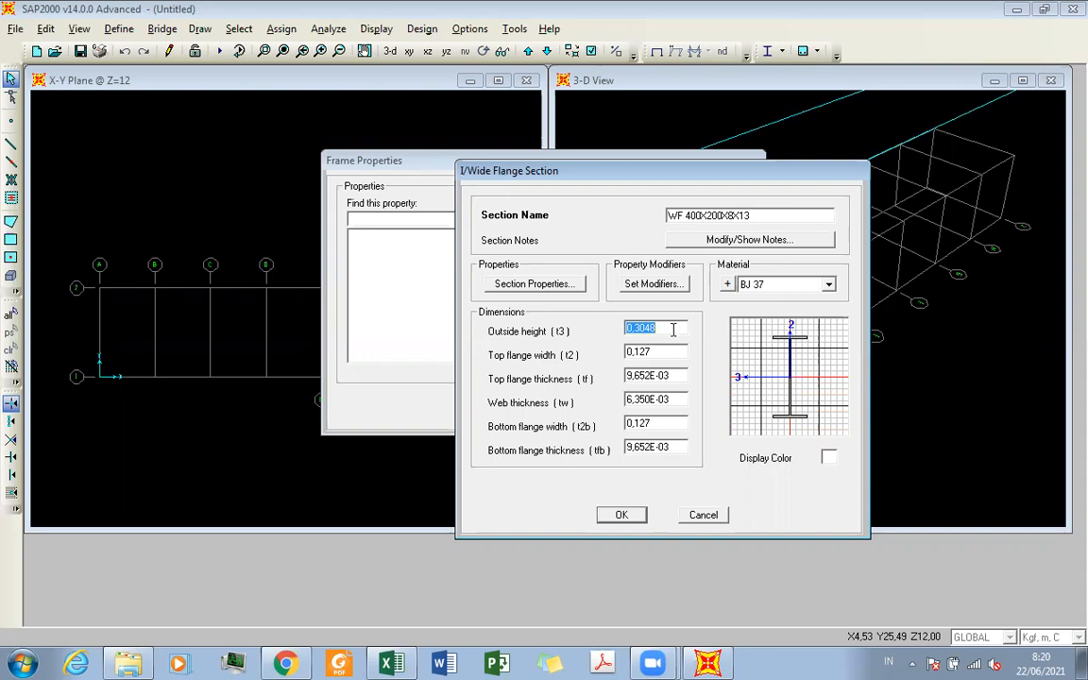
{"action": "key", "text": "Caps_Lock"}
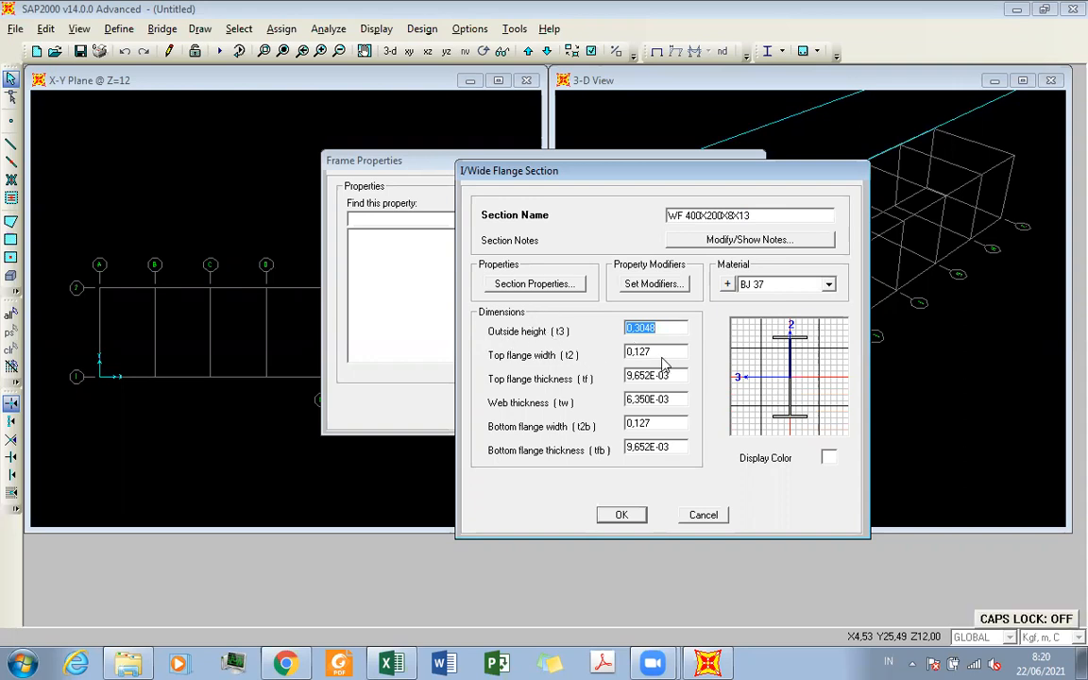
{"action": "type", "text": "40"}
{"action": "type", "text": "mm"}
{"action": "left_click", "coordinate": [658, 352]}
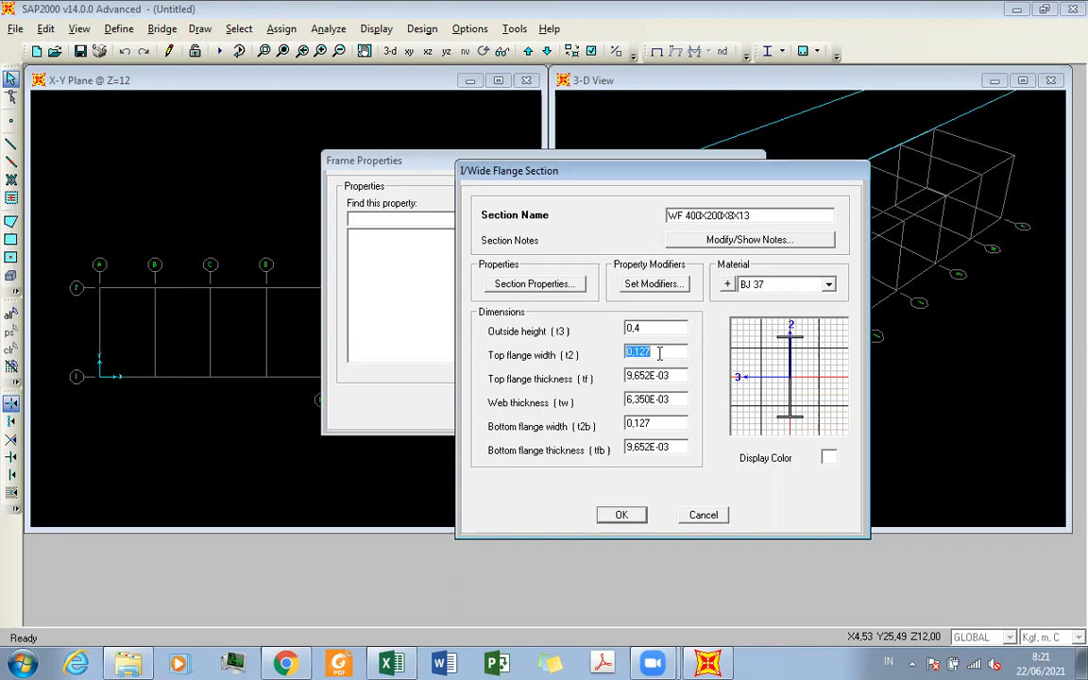
{"action": "type", "text": "200mm"}
{"action": "left_click", "coordinate": [676, 377]}
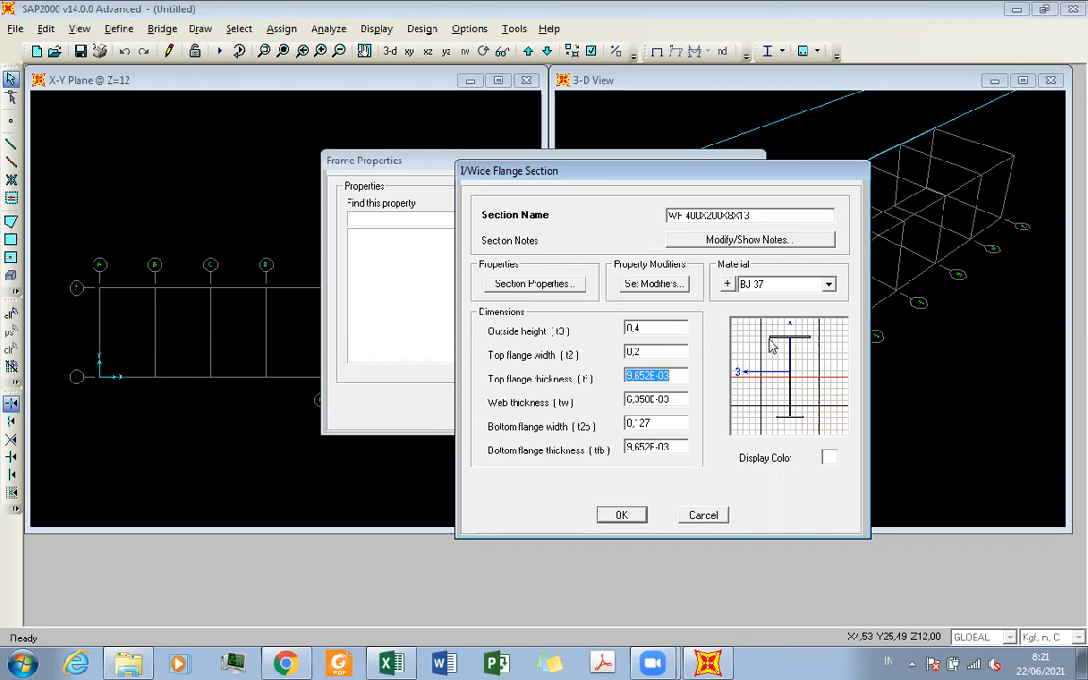
{"action": "type", "text": "13mm"}
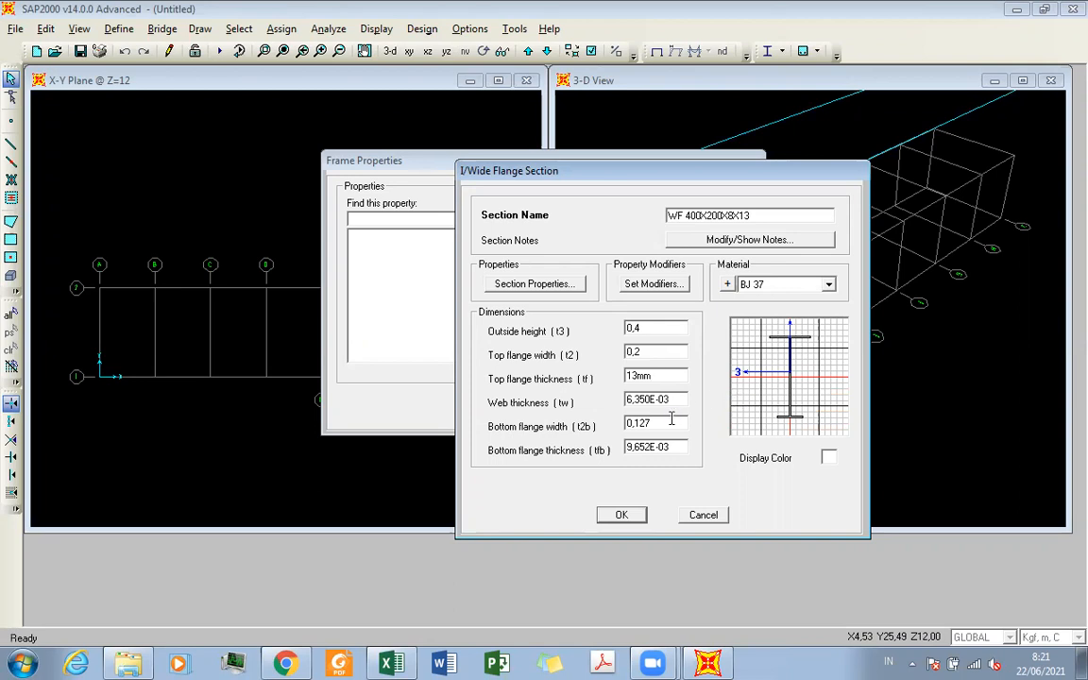
{"action": "key", "text": "Tab"}
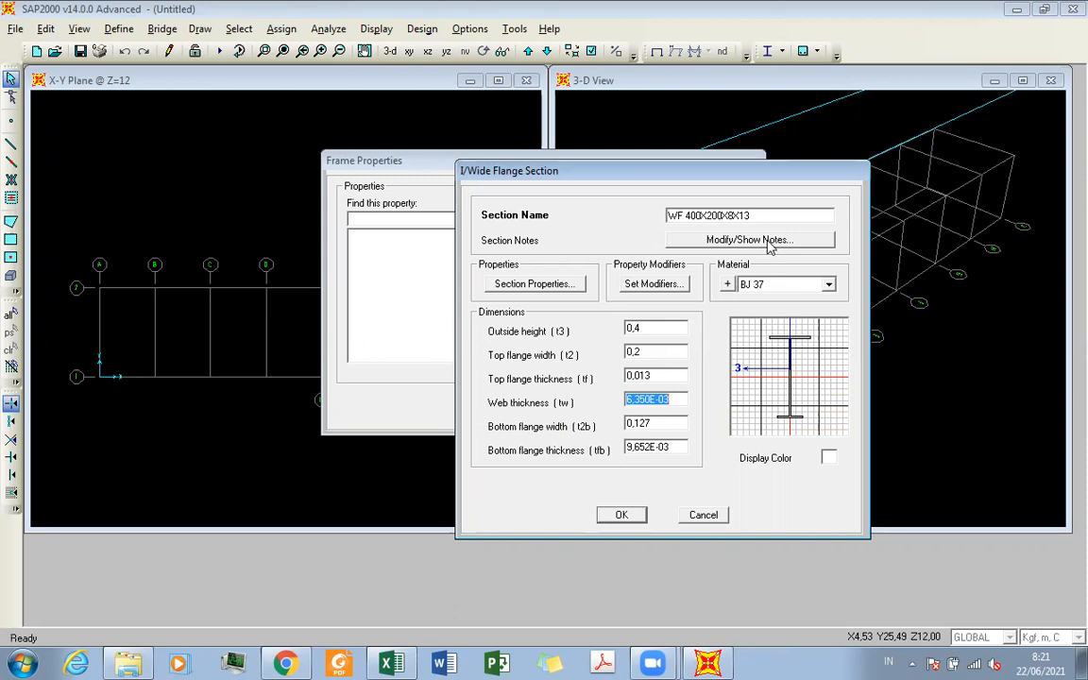
Set the web thickness to 8 mm, bottom flange width to 200 mm and bottom flange thickness to 13 mm, and save the section
{"action": "type", "text": "8mm"}
{"action": "left_click", "coordinate": [667, 425]}
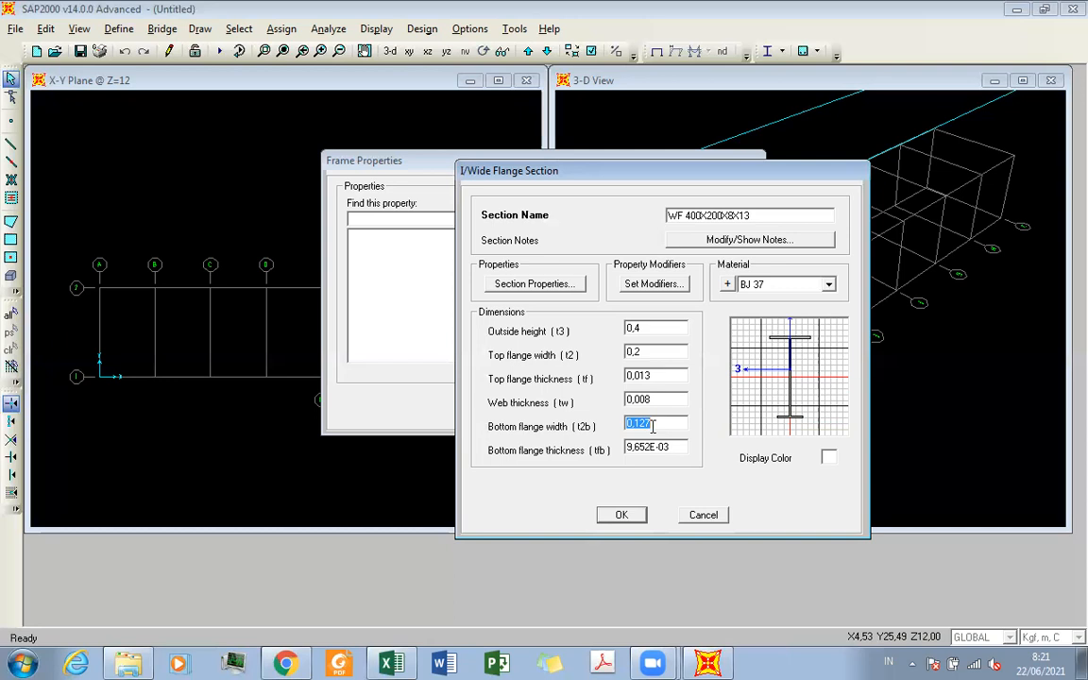
{"action": "type", "text": "200mm"}
{"action": "key", "text": "Tab"}
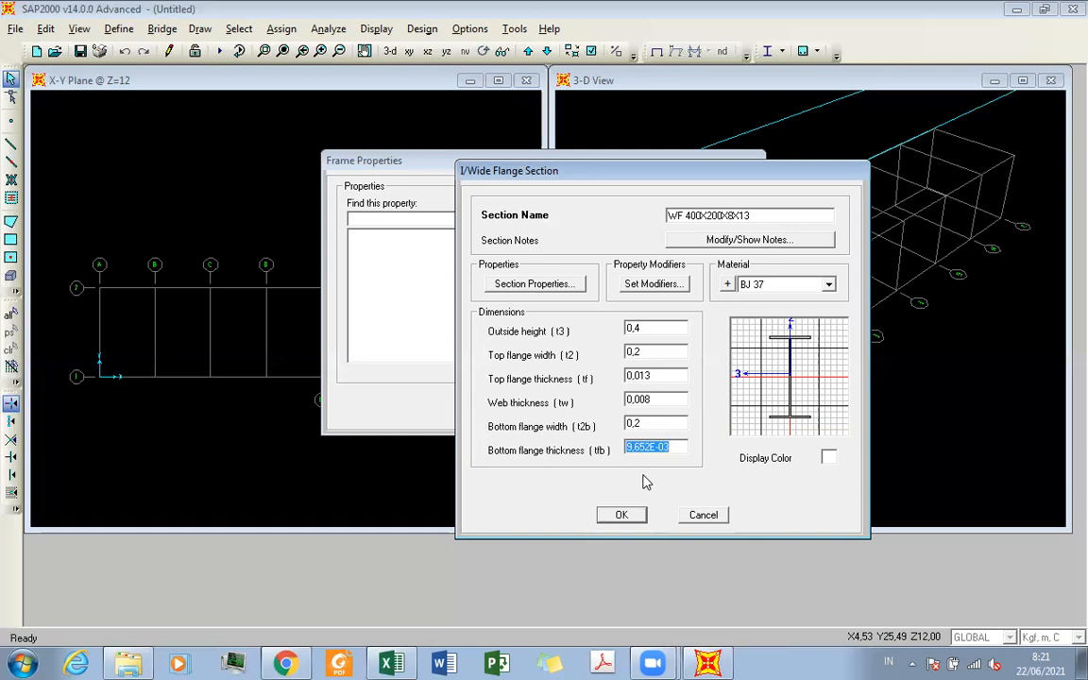
{"action": "type", "text": "13mm"}
{"action": "double_click", "coordinate": [658, 399]}
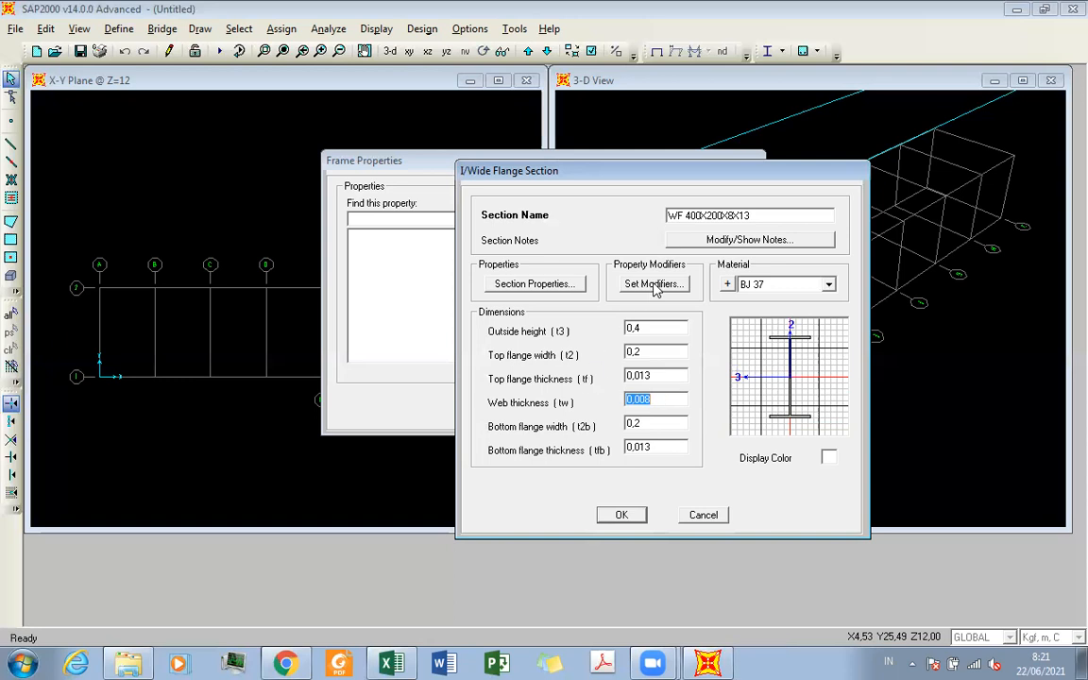
{"action": "left_click", "coordinate": [633, 522]}
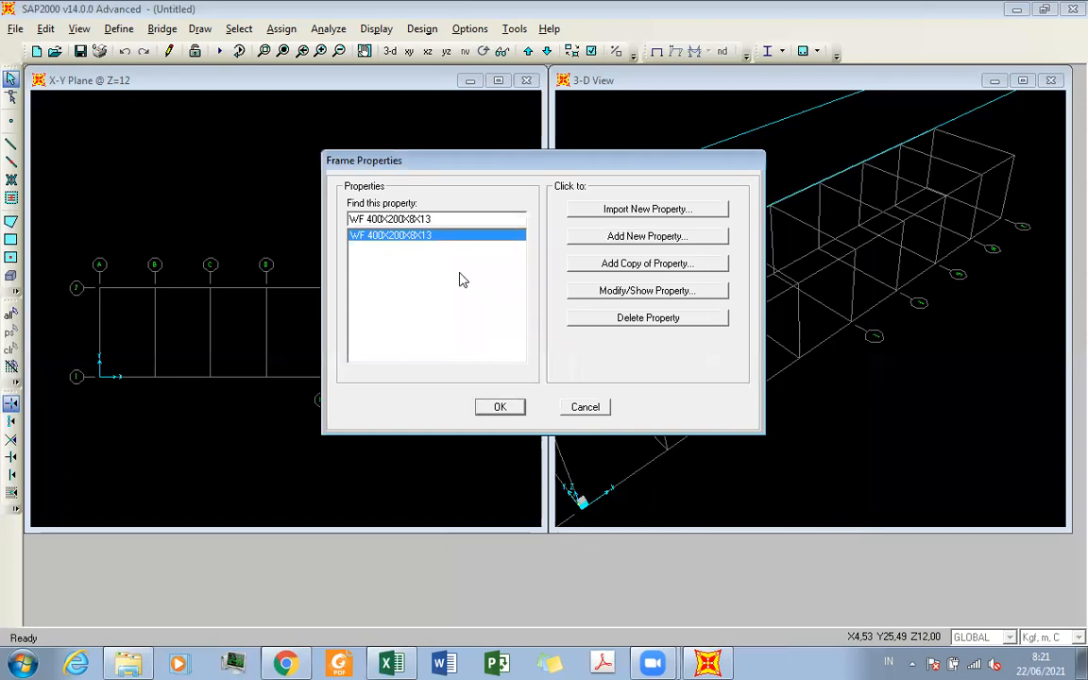
Start a second steel I/Wide Flange section after checking the Bracing profile in the Excel workbook
{"action": "left_click", "coordinate": [641, 237]}
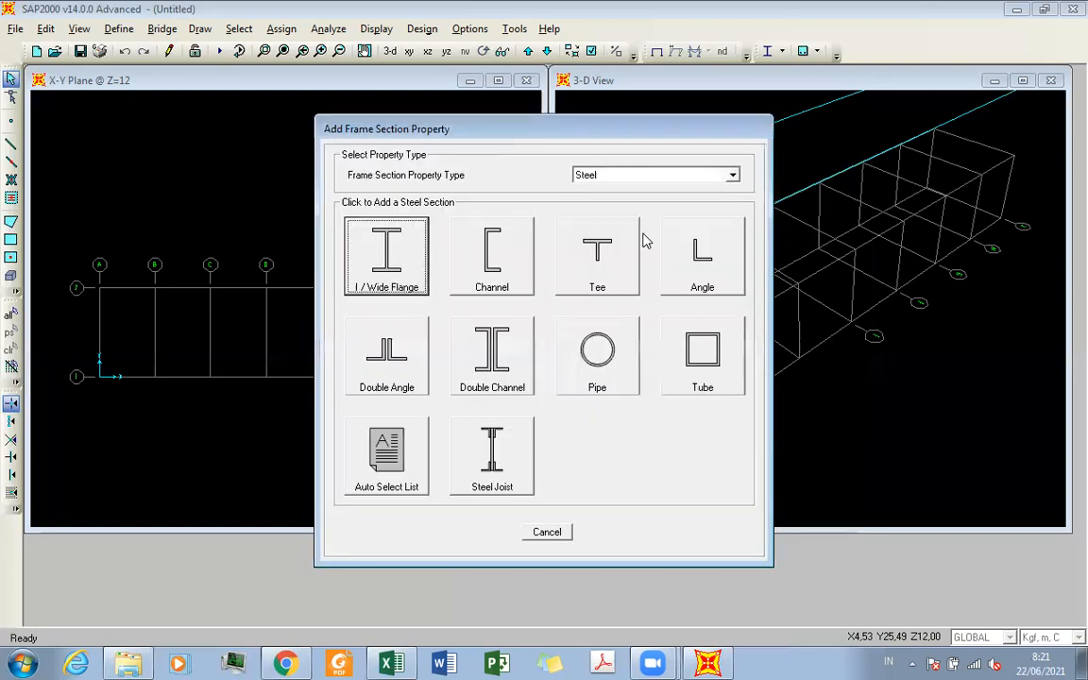
{"action": "left_click", "coordinate": [386, 663]}
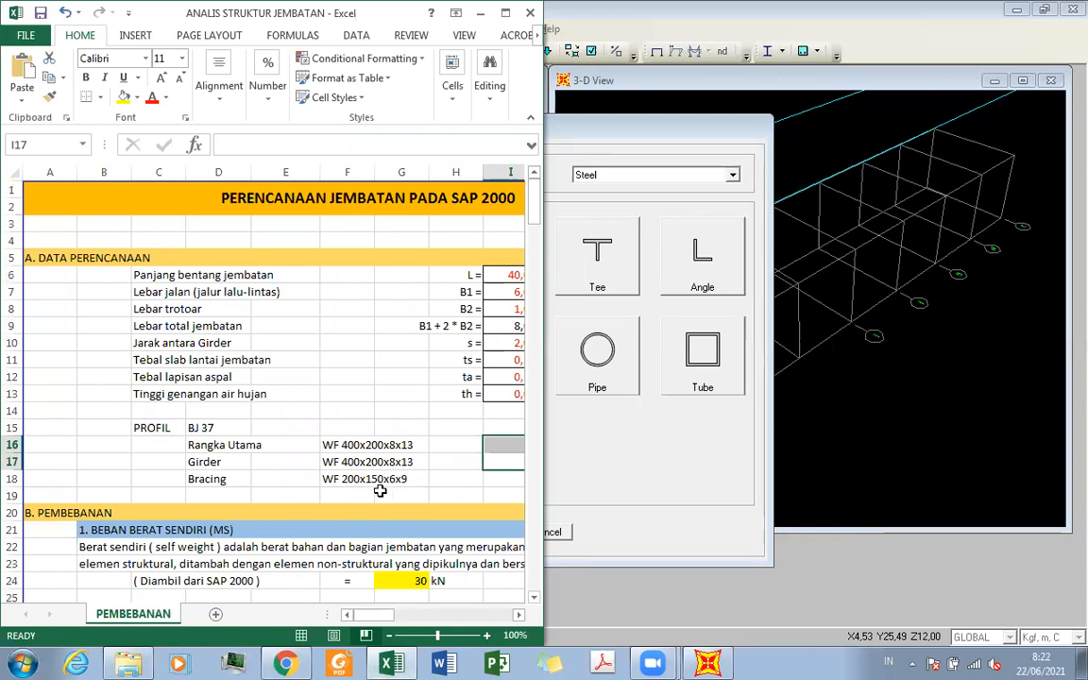
{"action": "left_click", "coordinate": [608, 458]}
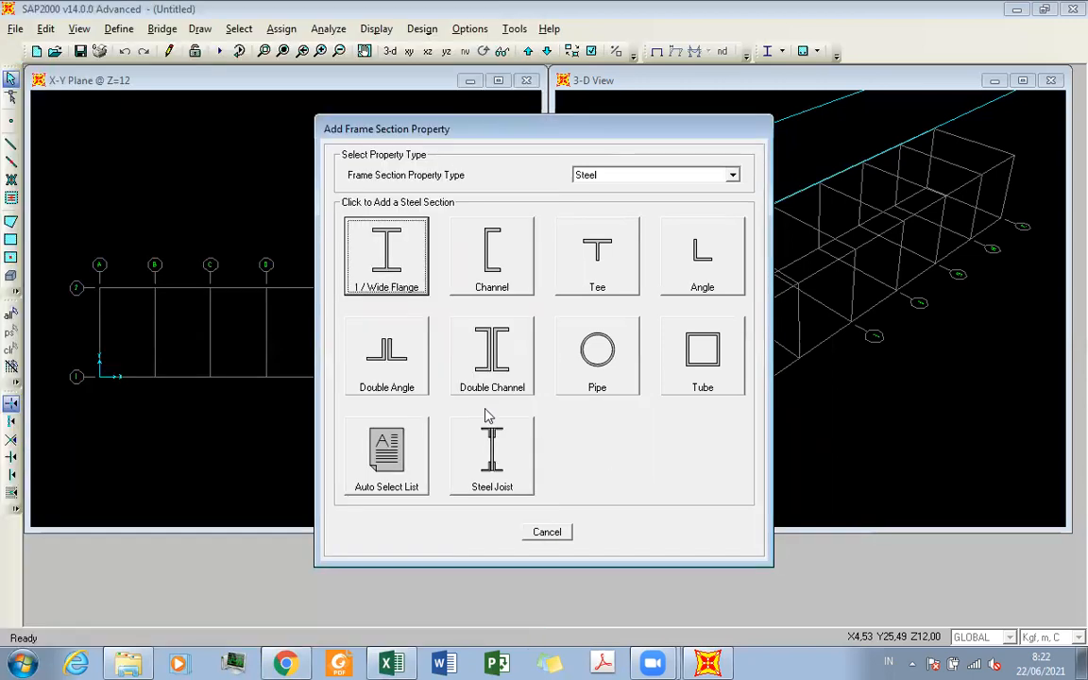
{"action": "left_click", "coordinate": [381, 263]}
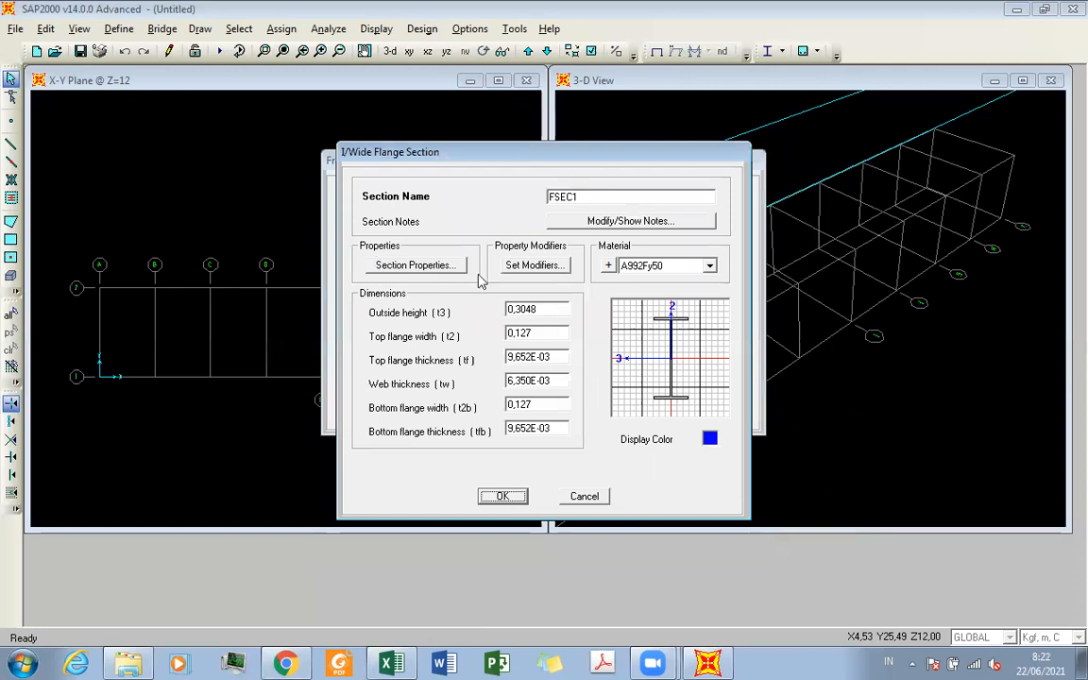
Name the second section 200x150x6x9, following the Bracing profile in the Excel workbook, and assign BJ 37 as its material
{"action": "double_click", "coordinate": [588, 197]}
{"action": "type", "text": "200x"}
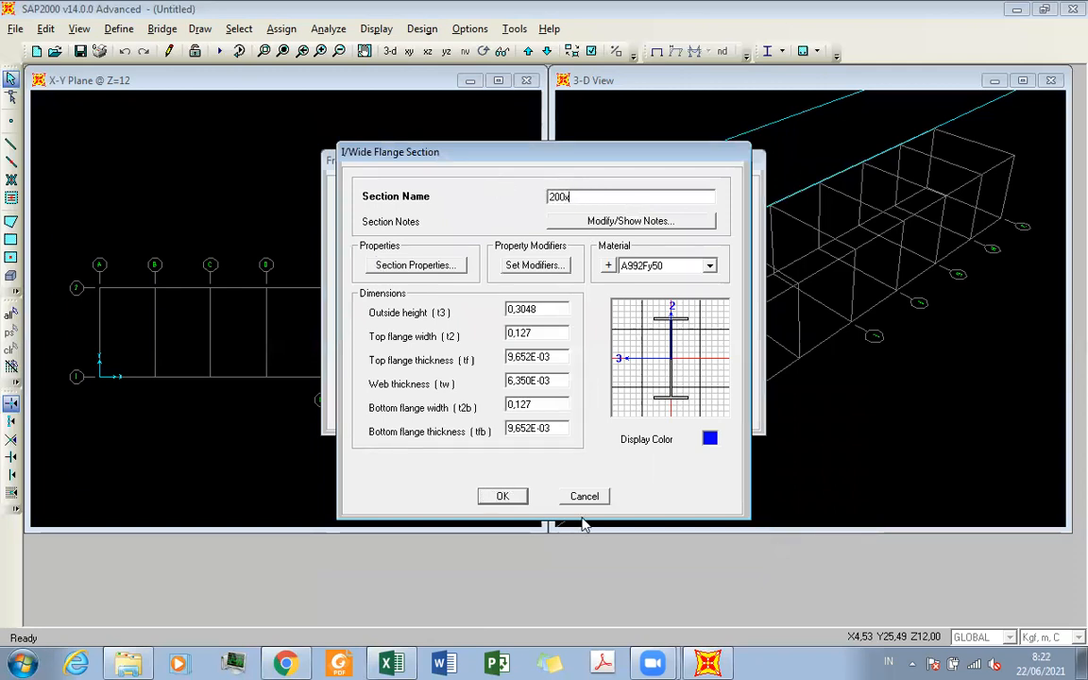
{"action": "left_click", "coordinate": [395, 661]}
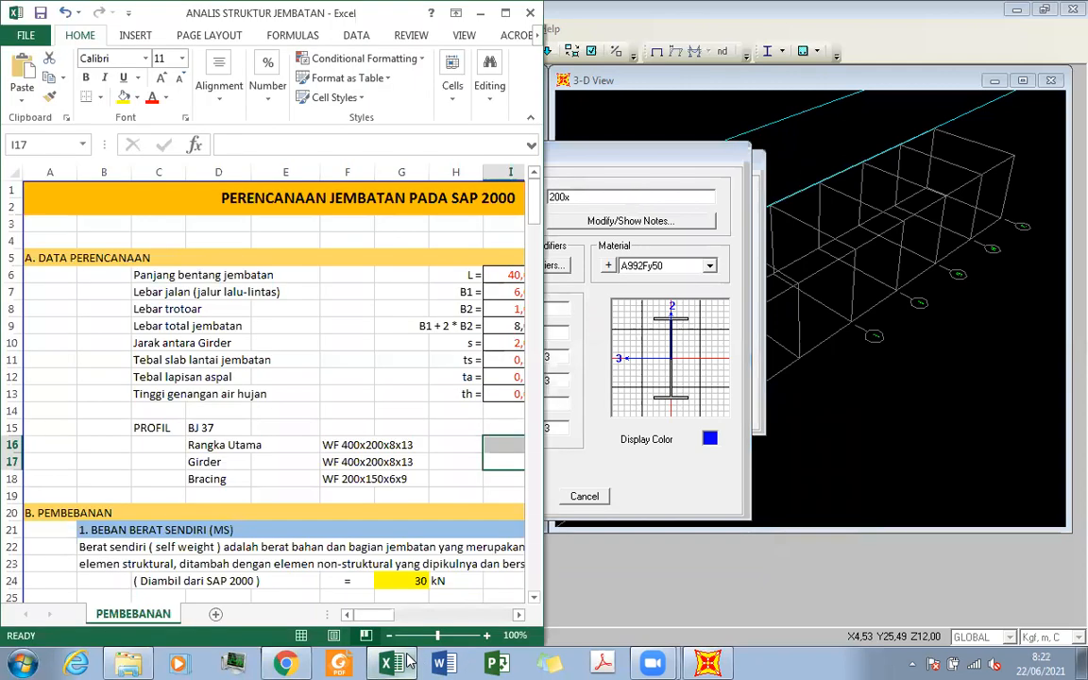
{"action": "left_click", "coordinate": [597, 196]}
{"action": "type", "text": "150x6"}
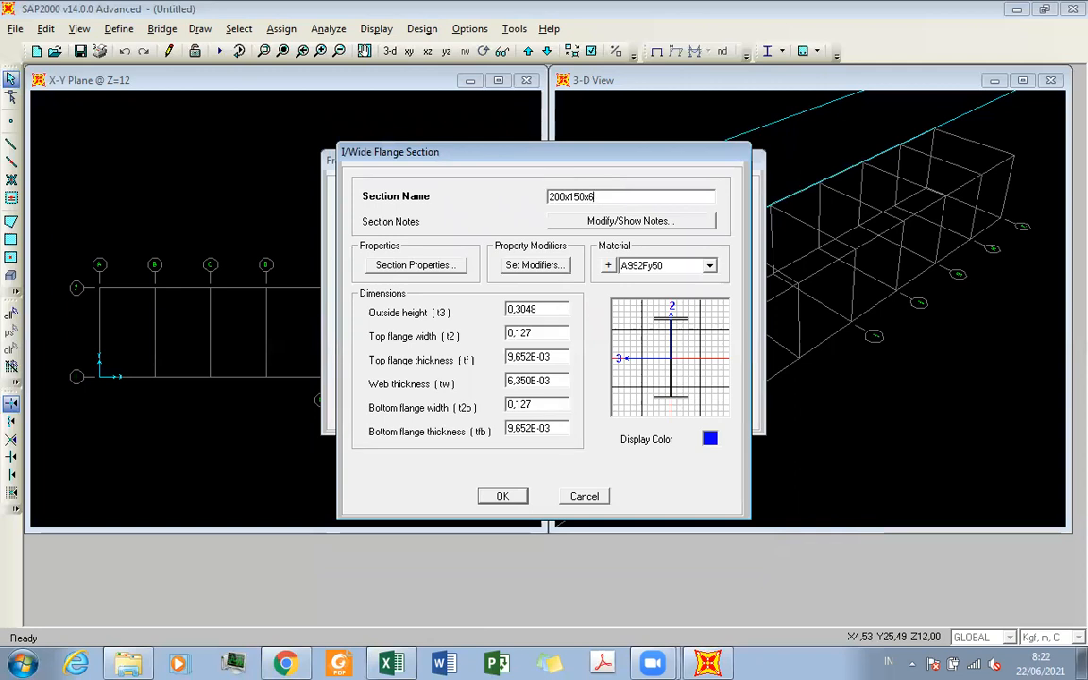
{"action": "type", "text": "9"}
{"action": "left_click", "coordinate": [664, 275]}
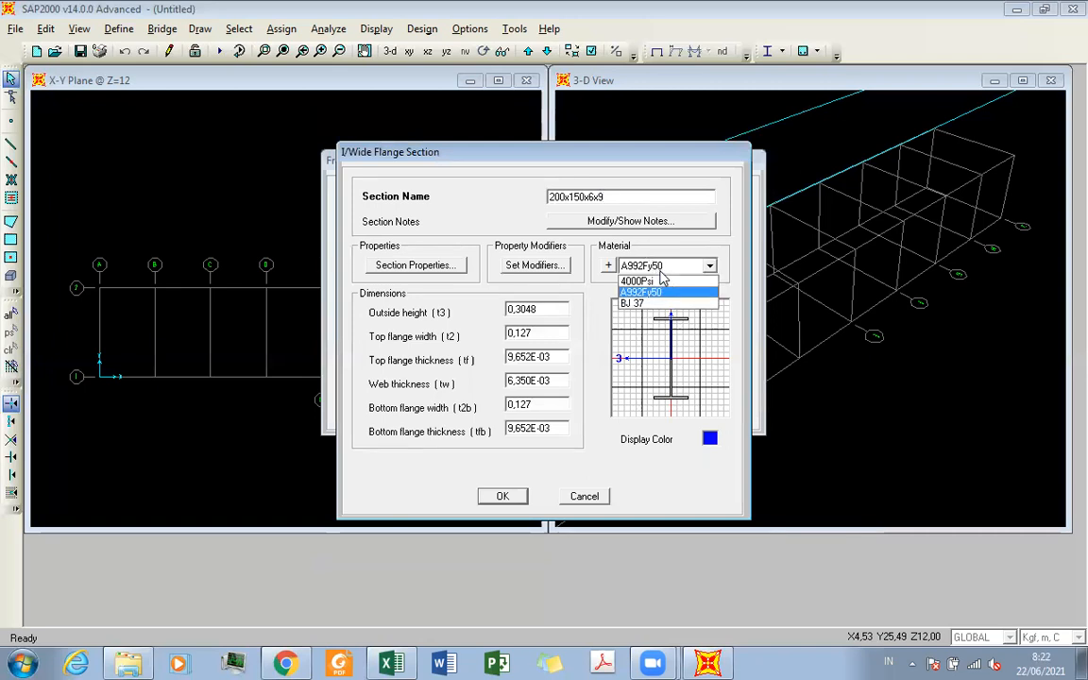
{"action": "left_click", "coordinate": [627, 304]}
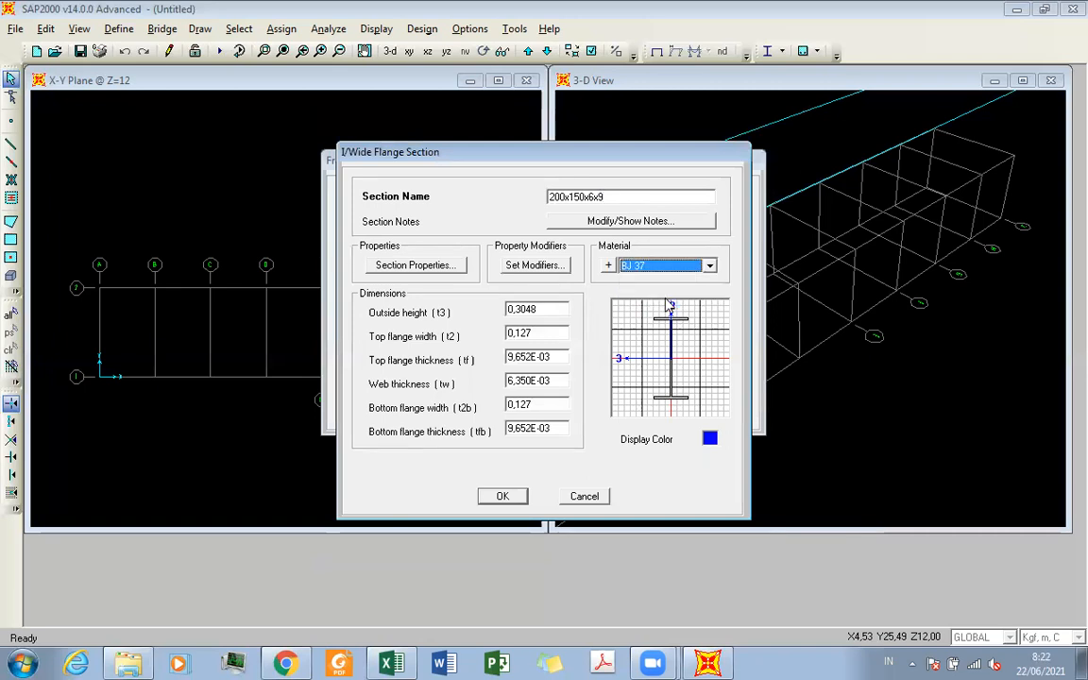
Set the second section's outside height to 200 mm, top flange width to 150 mm and top flange thickness to 9 mm
{"action": "left_click", "coordinate": [552, 313]}
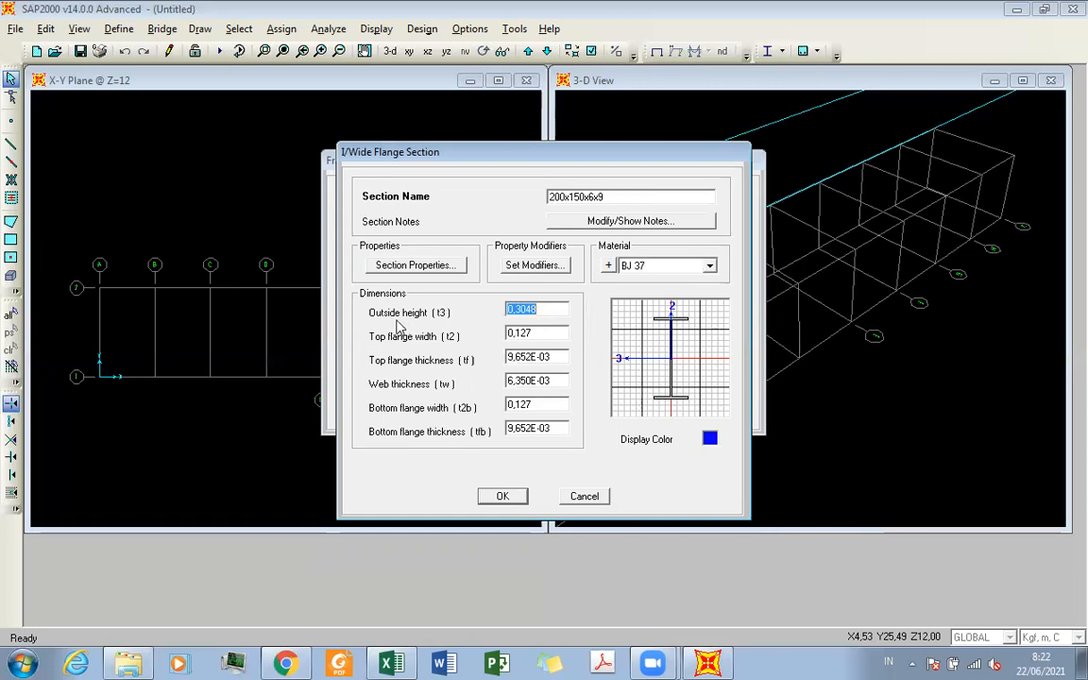
{"action": "type", "text": "200mm"}
{"action": "left_click", "coordinate": [540, 335]}
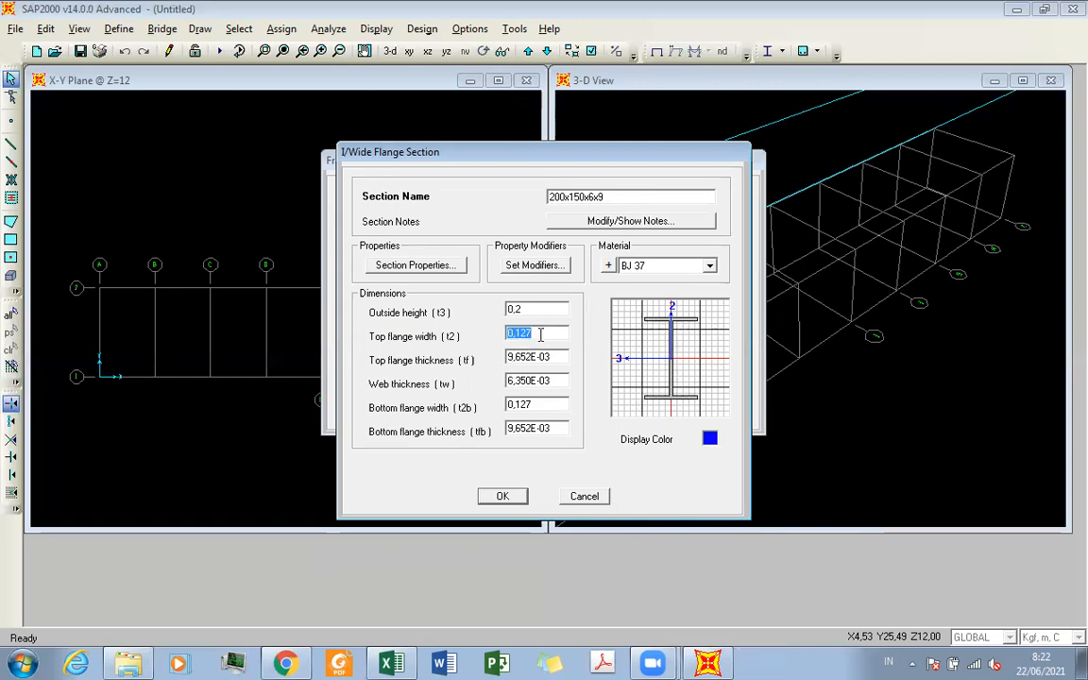
{"action": "type", "text": "150mm"}
{"action": "left_click", "coordinate": [562, 358]}
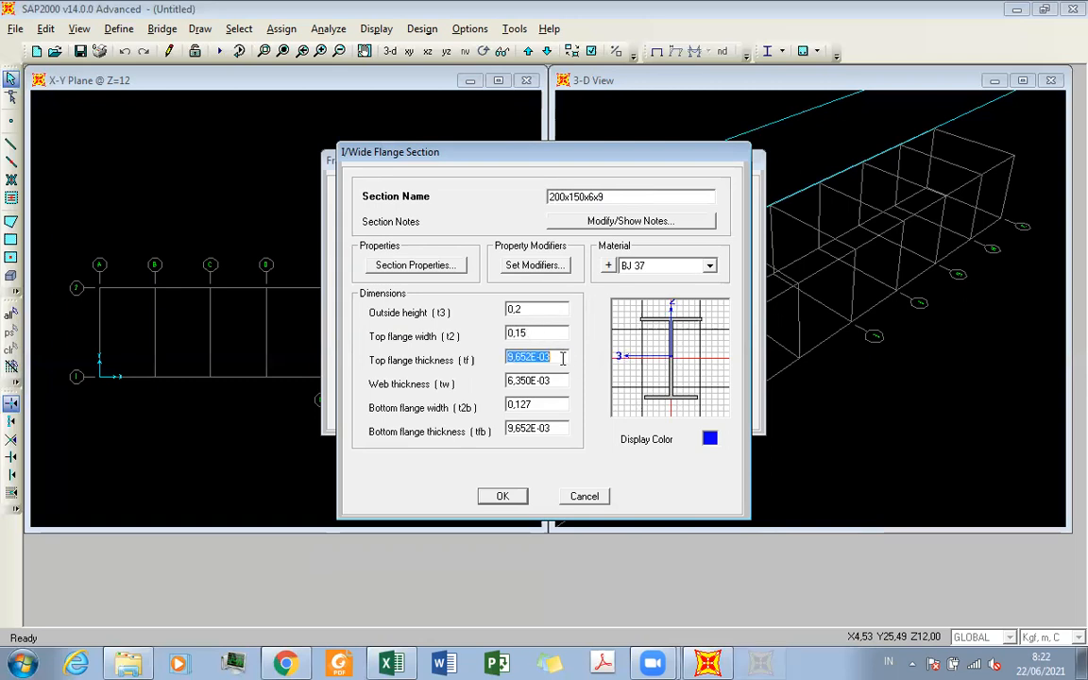
{"action": "type", "text": "9mm"}
Set its web thickness to 6 mm, bottom flange width to 150 mm and bottom flange thickness to 9 mm, and save the section
{"action": "left_click", "coordinate": [567, 380]}
{"action": "type", "text": "6mm"}
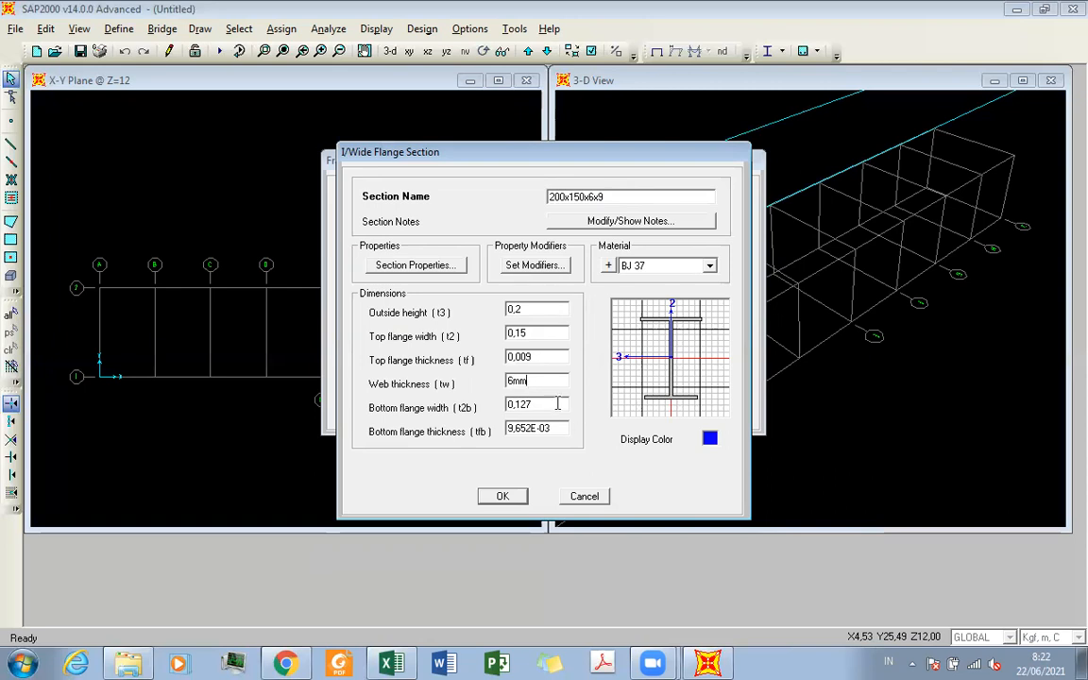
{"action": "left_click", "coordinate": [554, 402]}
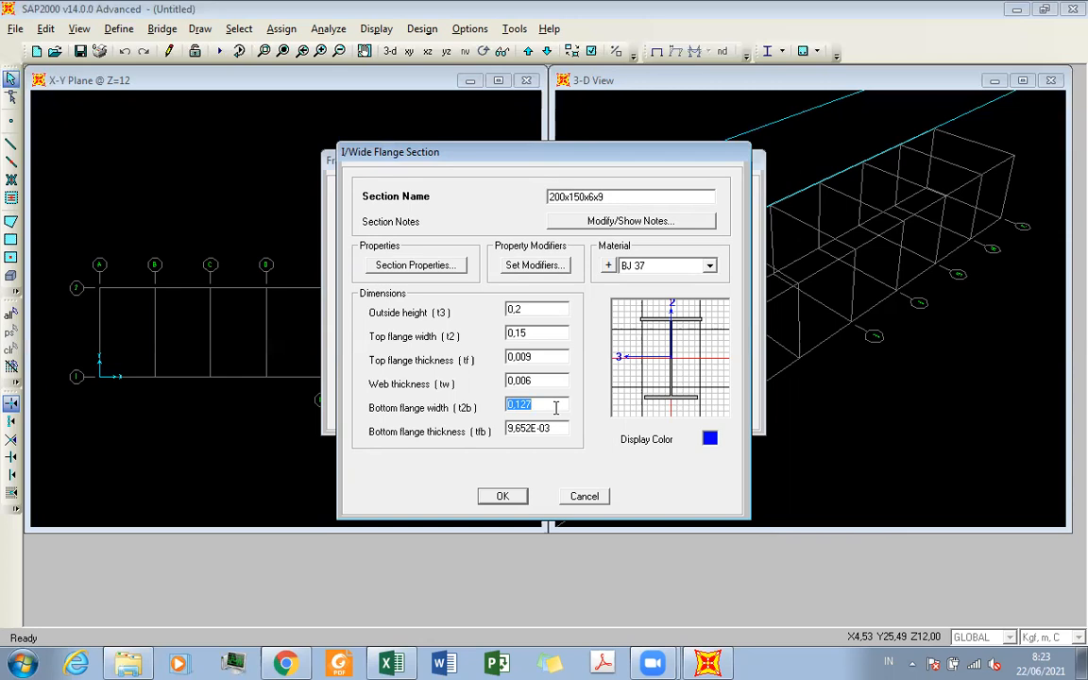
{"action": "type", "text": "150mm"}
{"action": "left_click", "coordinate": [558, 430]}
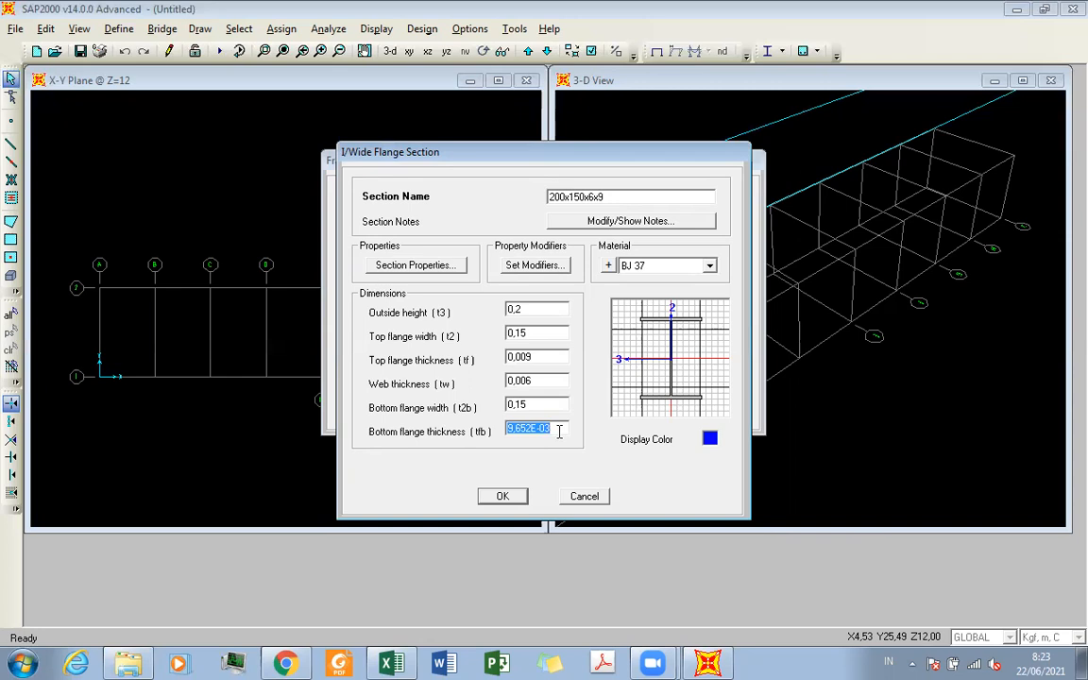
{"action": "type", "text": "9mm"}
{"action": "left_click", "coordinate": [553, 408]}
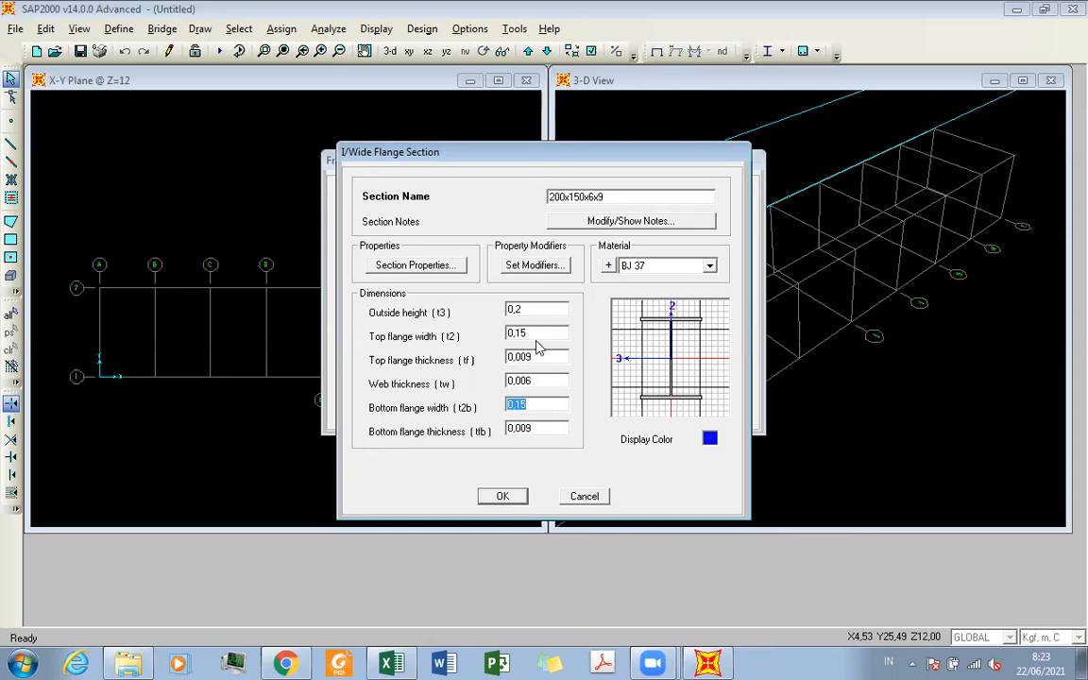
{"action": "left_click", "coordinate": [499, 496]}
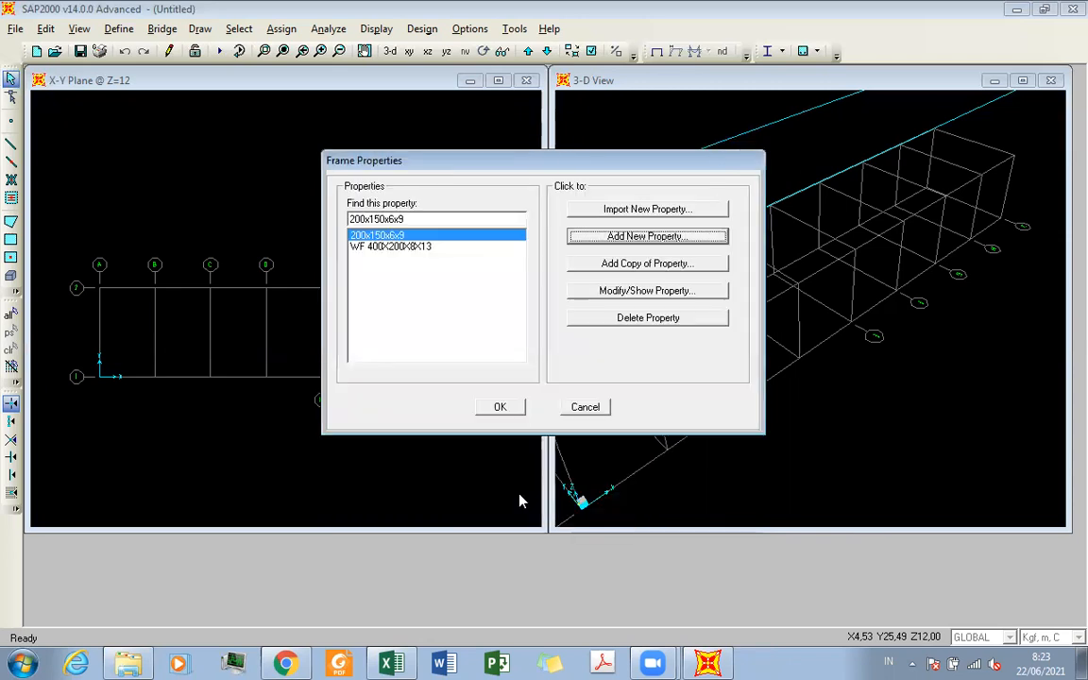
Rename the 200x150x6x9 section to WF 200x150x6x9 and accept the frame property definitions
{"action": "left_click", "coordinate": [376, 250]}
{"action": "left_click", "coordinate": [383, 240]}
{"action": "left_click", "coordinate": [384, 248]}
{"action": "left_click", "coordinate": [377, 236]}
{"action": "left_click", "coordinate": [382, 245]}
{"action": "left_click", "coordinate": [378, 235]}
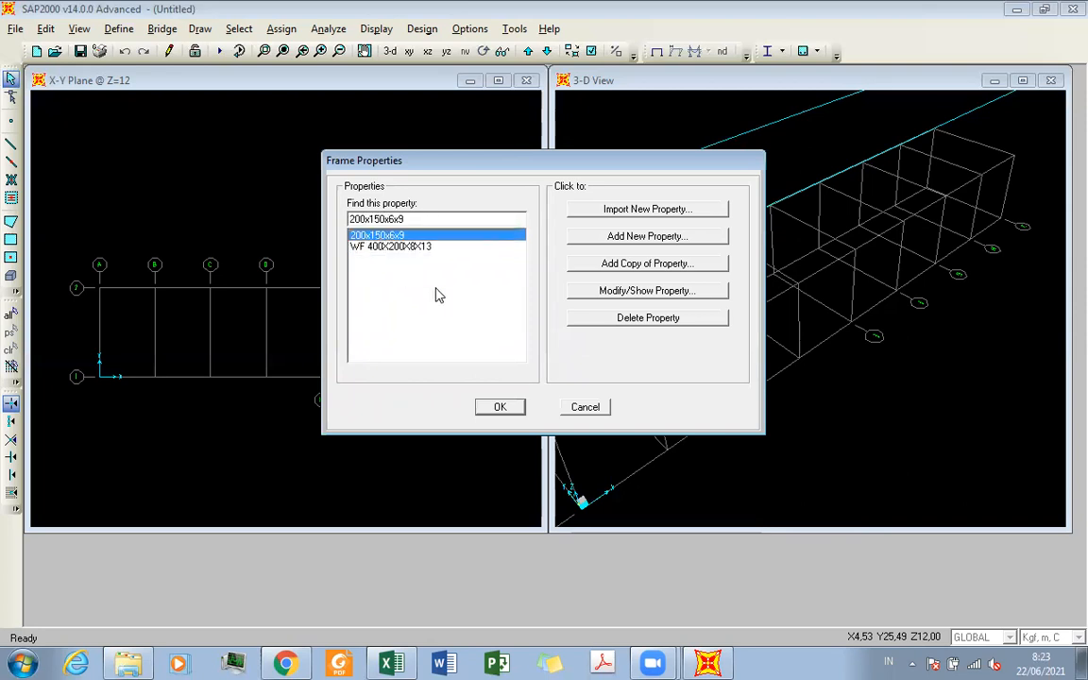
{"action": "left_click", "coordinate": [616, 292]}
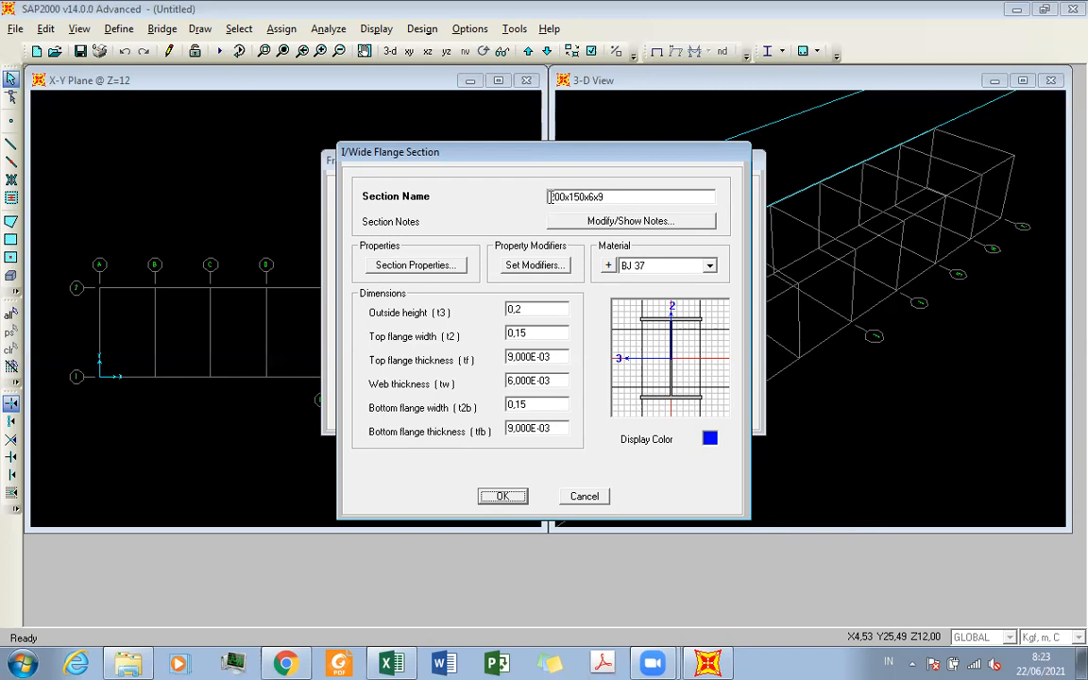
{"action": "key", "text": "Caps_Lock"}
{"action": "type", "text": "WF"}
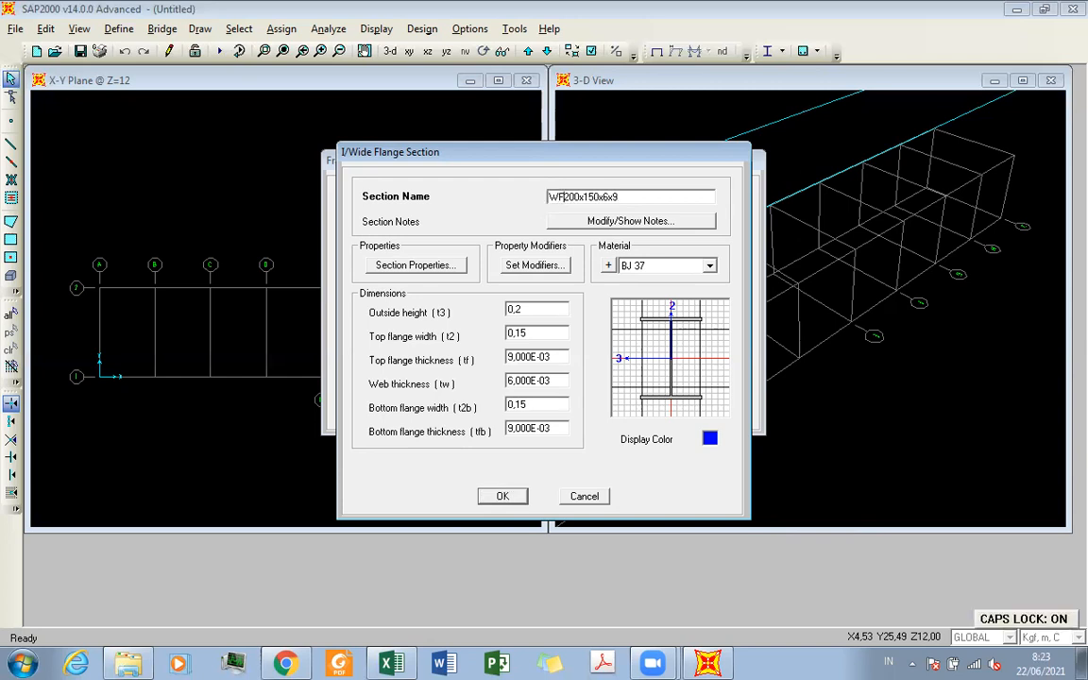
{"action": "key", "text": "Caps_Lock"}
{"action": "left_click", "coordinate": [502, 496]}
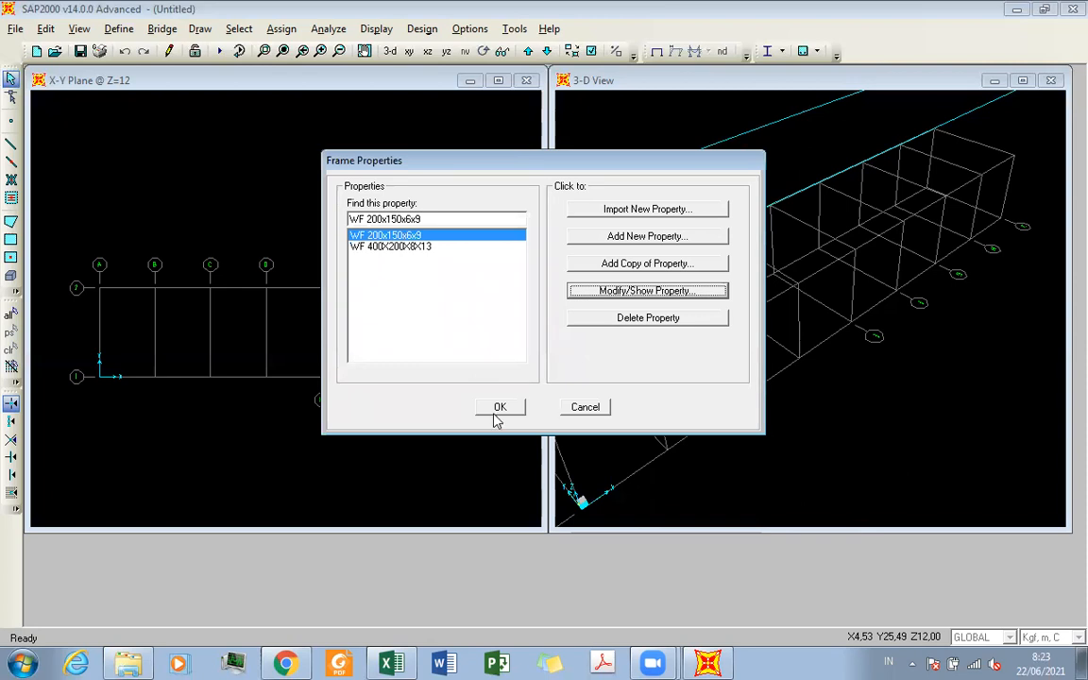
{"action": "left_click", "coordinate": [421, 248]}
{"action": "left_click", "coordinate": [417, 236]}
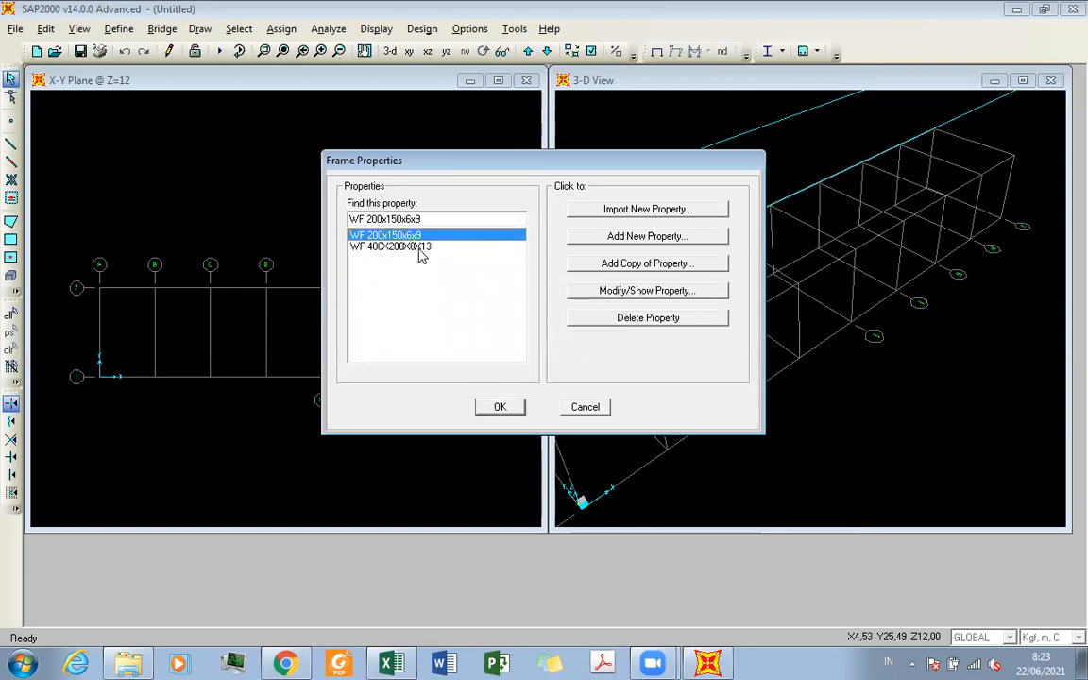
{"action": "left_click", "coordinate": [418, 248]}
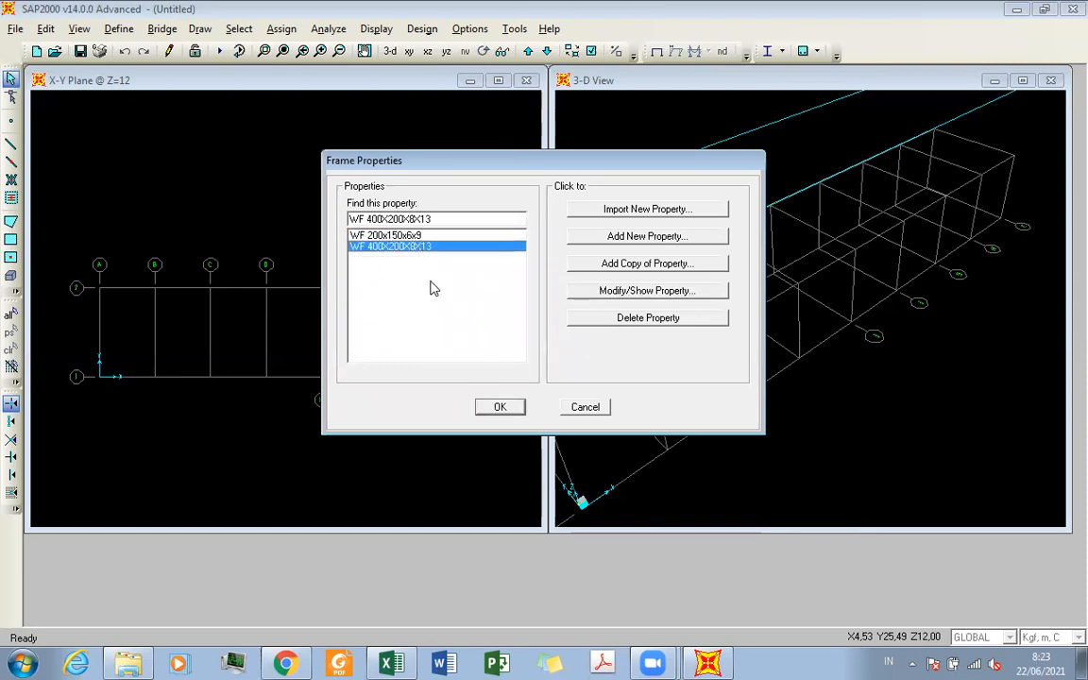
{"action": "left_click", "coordinate": [498, 408]}
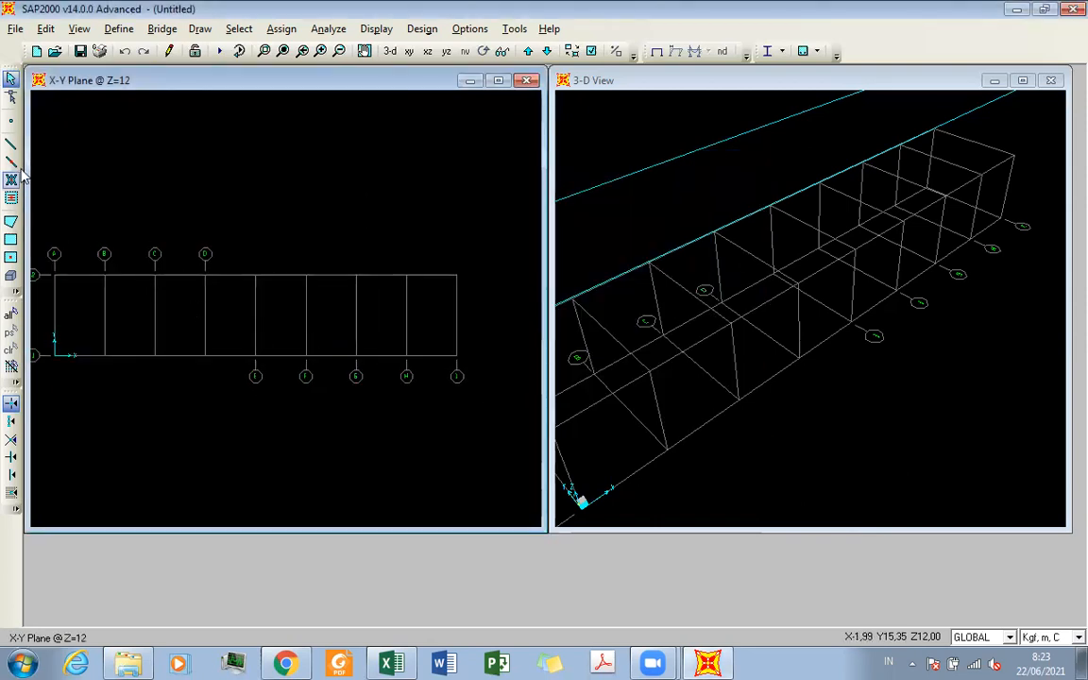
Choose WF 400X200X8X13 as the section for drawing straight frame members
{"action": "left_click", "coordinate": [10, 144]}
{"action": "left_click", "coordinate": [618, 319]}
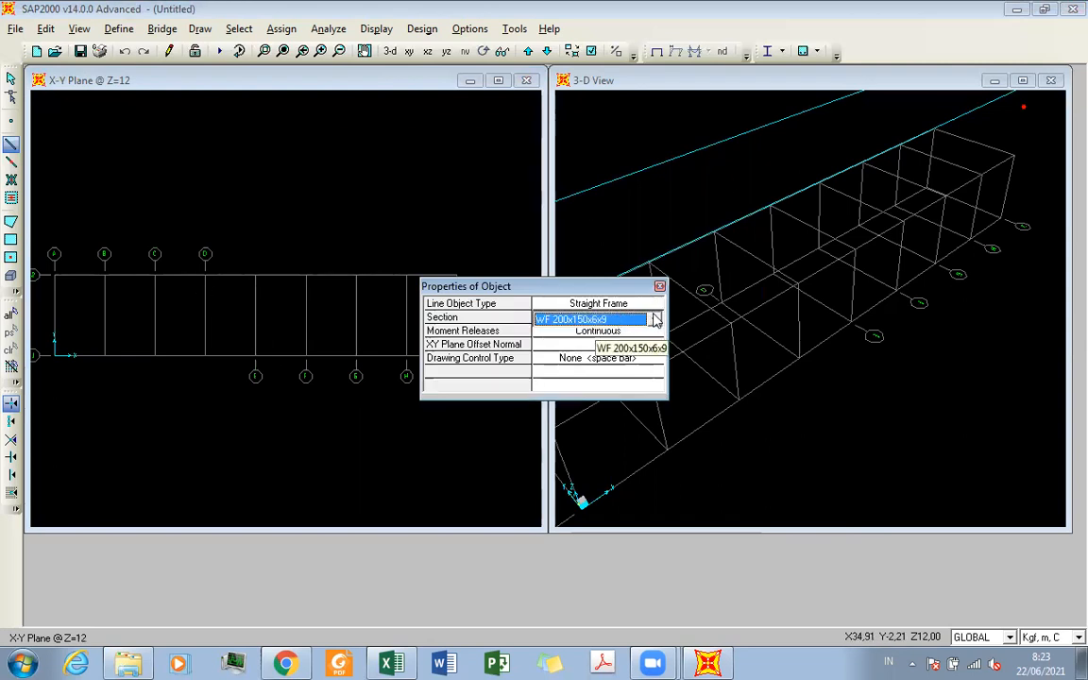
{"action": "left_click", "coordinate": [654, 320]}
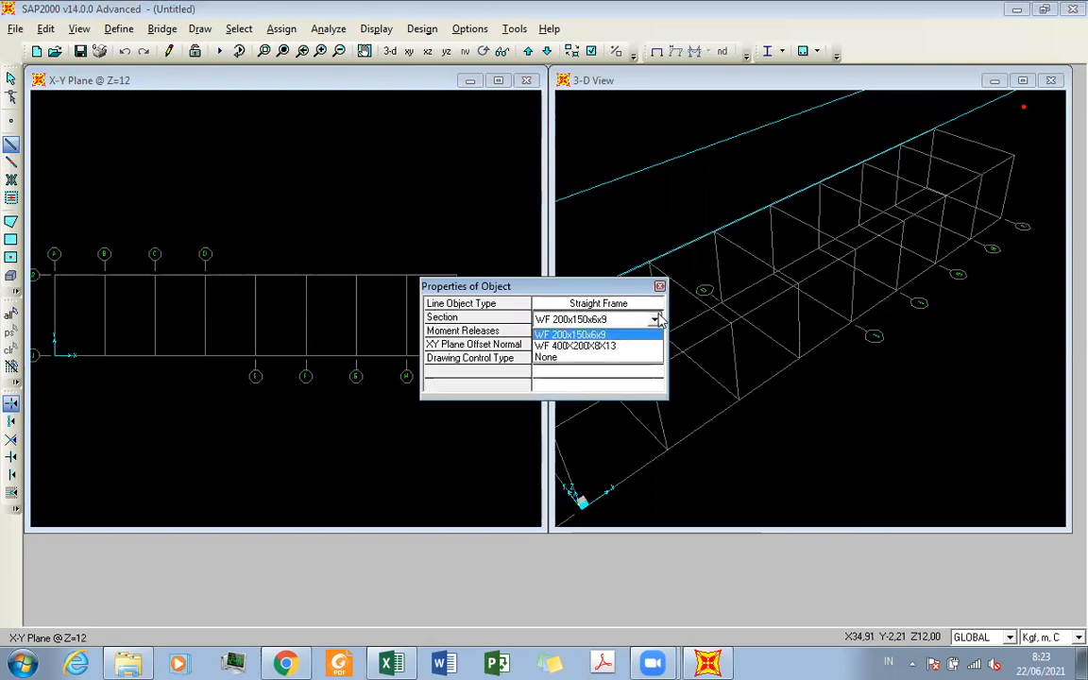
{"action": "left_click", "coordinate": [635, 347]}
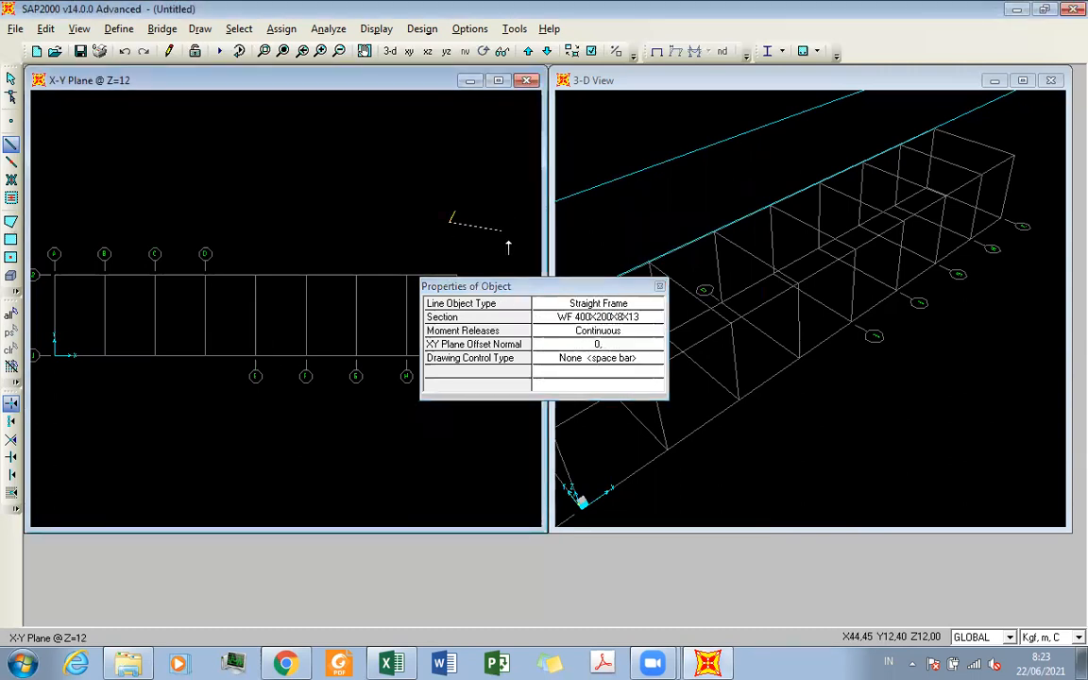
{"action": "key", "text": "Escape"}
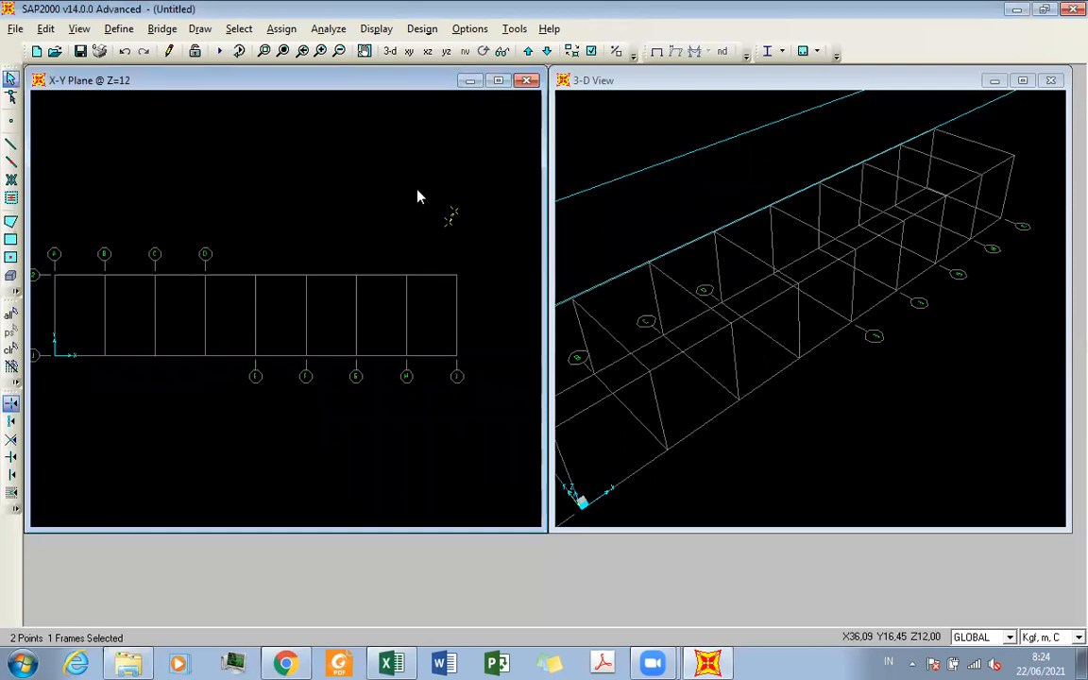
Draw zigzag frame diagonals between grid lines 1 and 2 in the X-Y plane at Z=12, from grid point A-1 to X=40, Y=0
{"action": "left_click", "coordinate": [11, 143]}
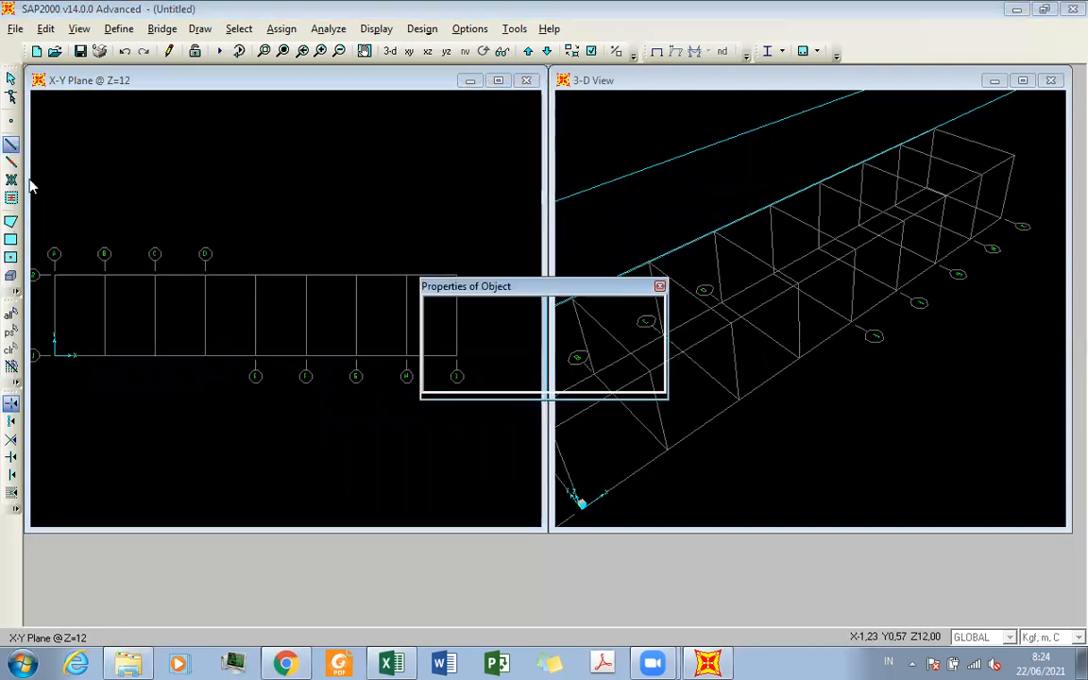
{"action": "left_click", "coordinate": [149, 364]}
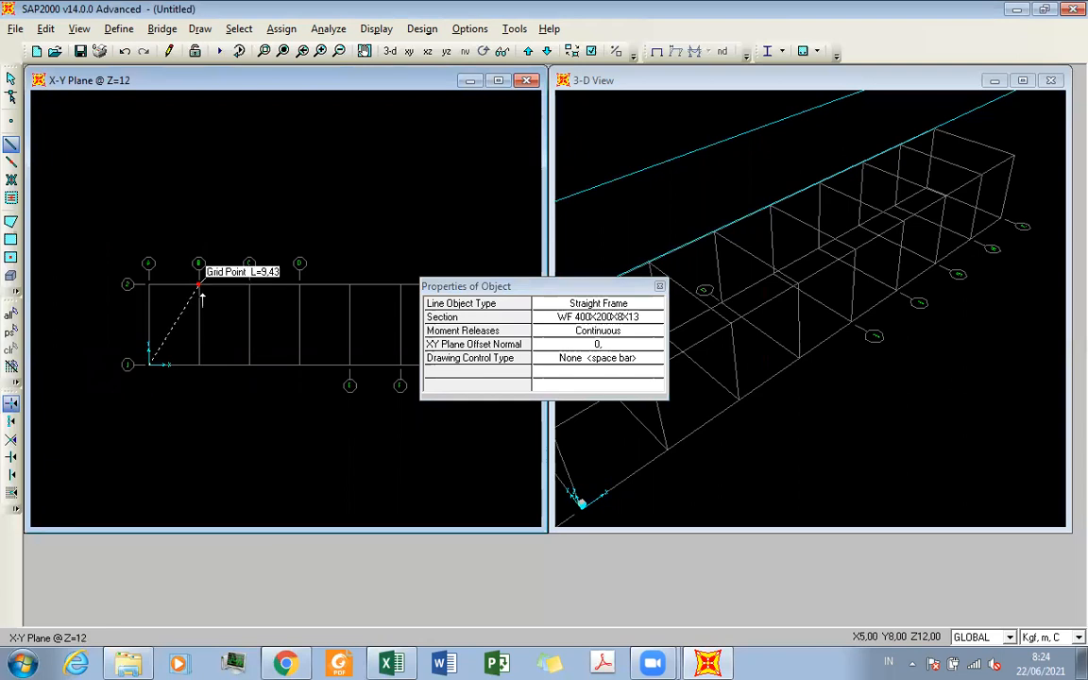
{"action": "left_click", "coordinate": [200, 288]}
{"action": "left_click", "coordinate": [244, 367]}
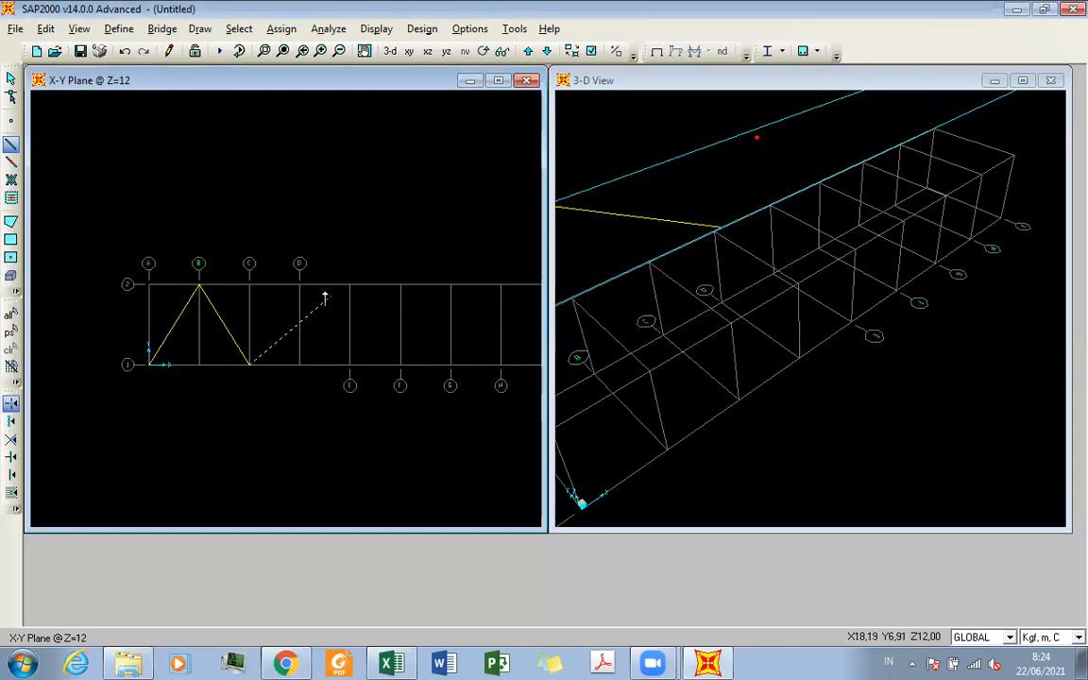
{"action": "left_click", "coordinate": [299, 284]}
{"action": "middle_click_drag", "start_coordinate": [309, 336], "coordinate": [260, 322]}
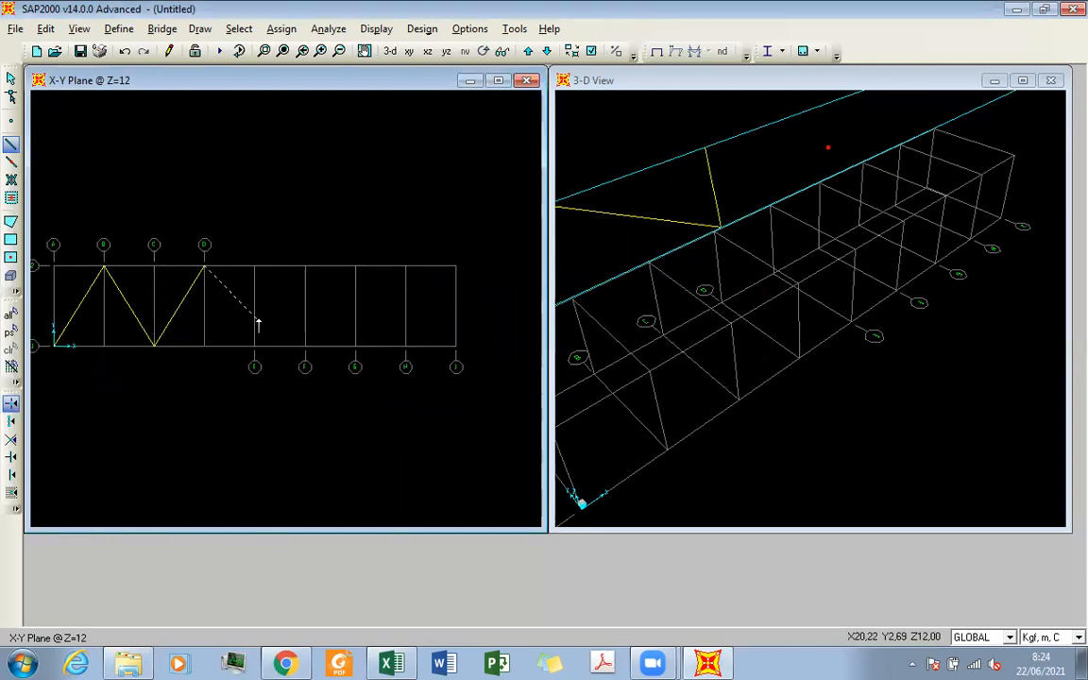
{"action": "left_click", "coordinate": [255, 345]}
{"action": "left_click", "coordinate": [305, 269]}
{"action": "left_click", "coordinate": [407, 267]}
{"action": "left_click", "coordinate": [456, 345]}
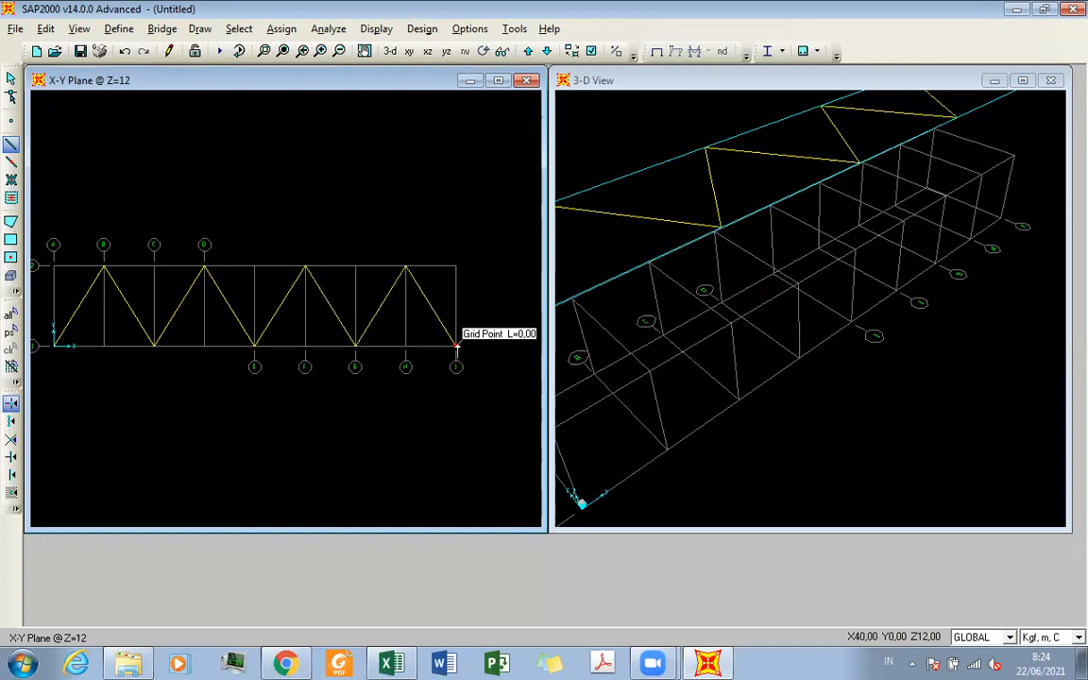
{"action": "key", "text": "Escape"}
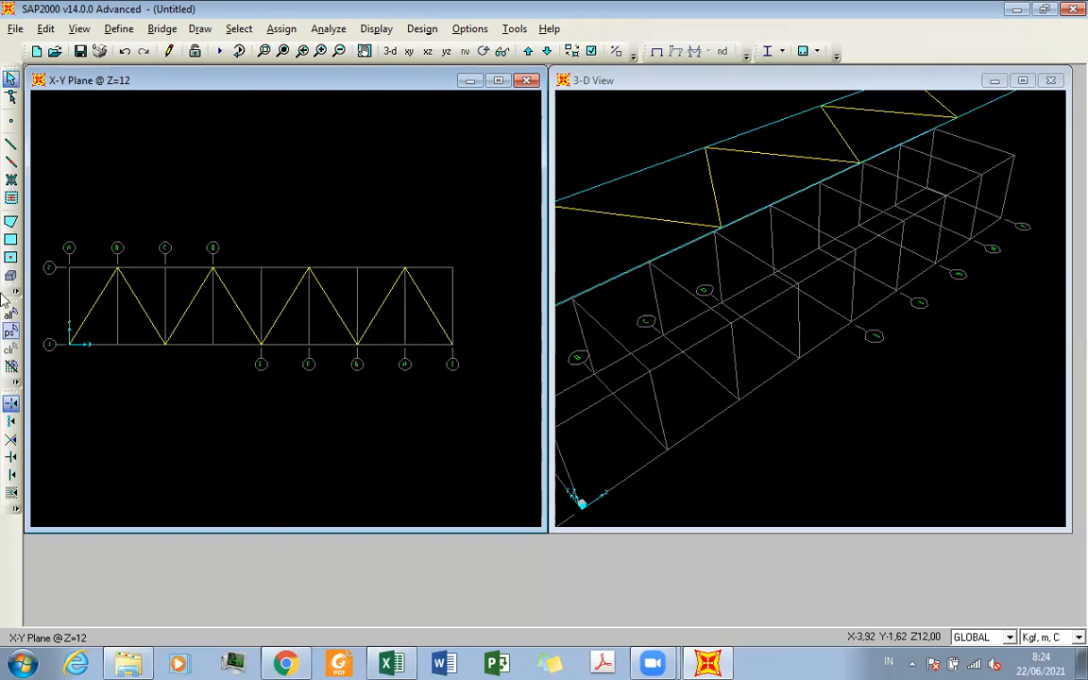
Draw the chord along grid line 1 at Z=12 from X=0 to X=40 in four members joining the diagonals' lower nodes
{"action": "left_click", "coordinate": [10, 143]}
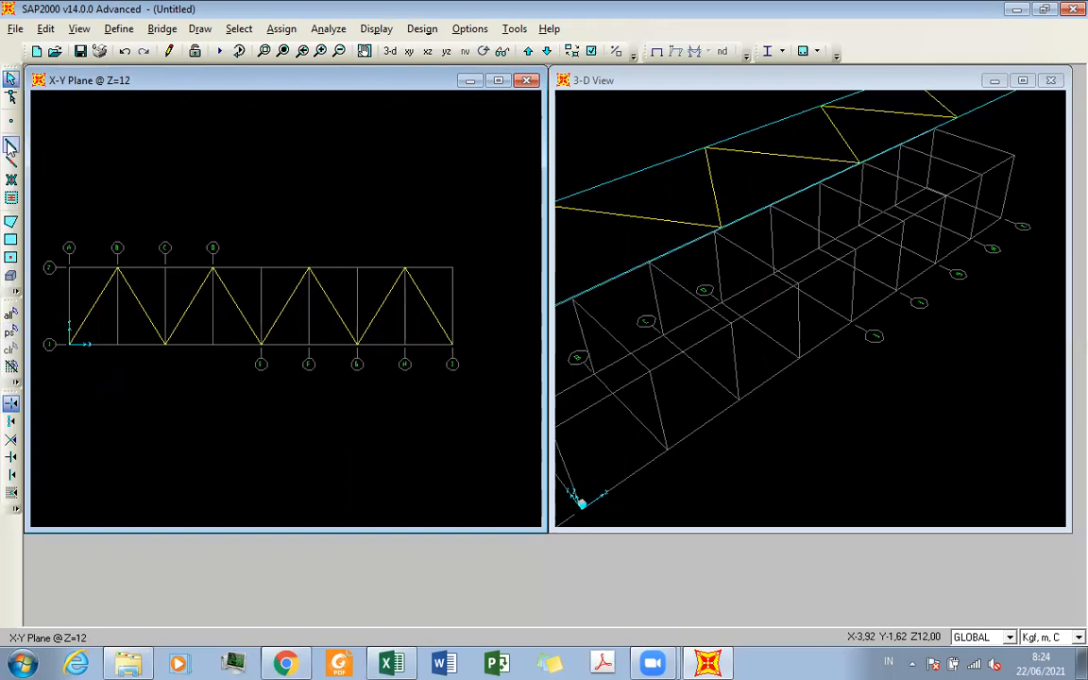
{"action": "left_click", "coordinate": [71, 343]}
{"action": "left_click", "coordinate": [165, 343]}
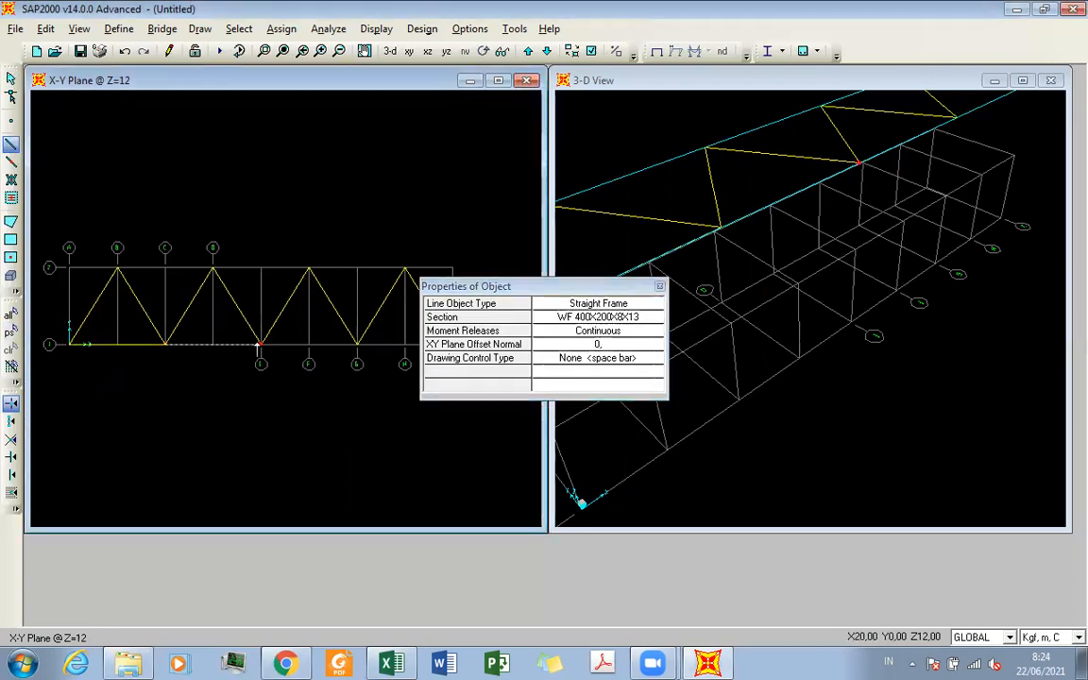
{"action": "left_click", "coordinate": [261, 343]}
{"action": "left_click", "coordinate": [358, 343]}
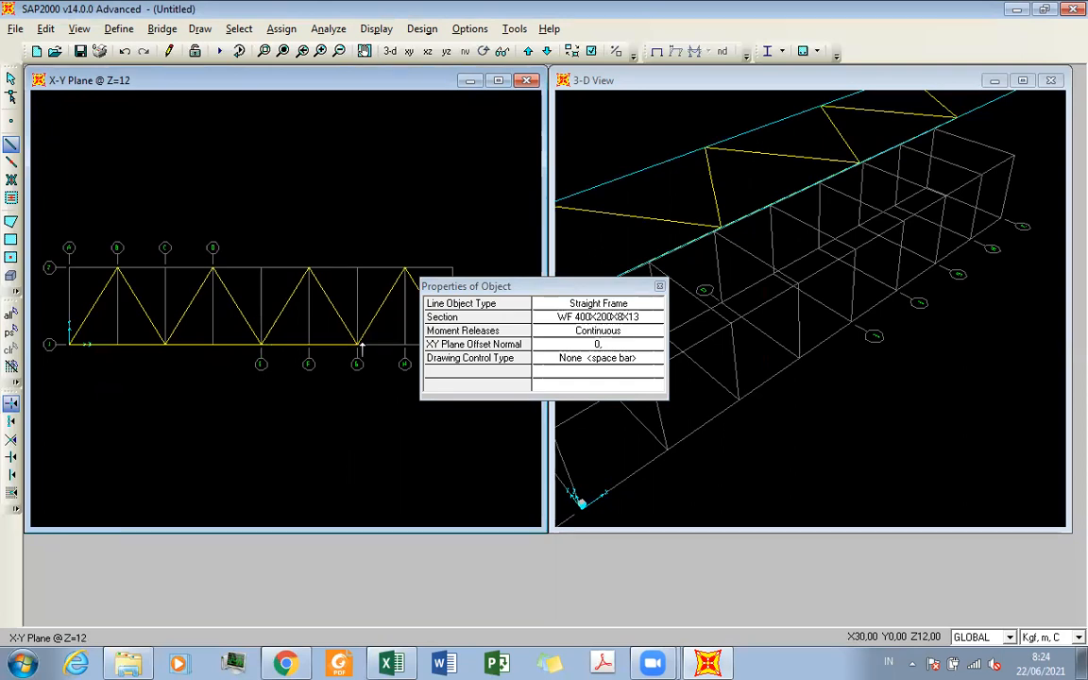
{"action": "left_click", "coordinate": [659, 286]}
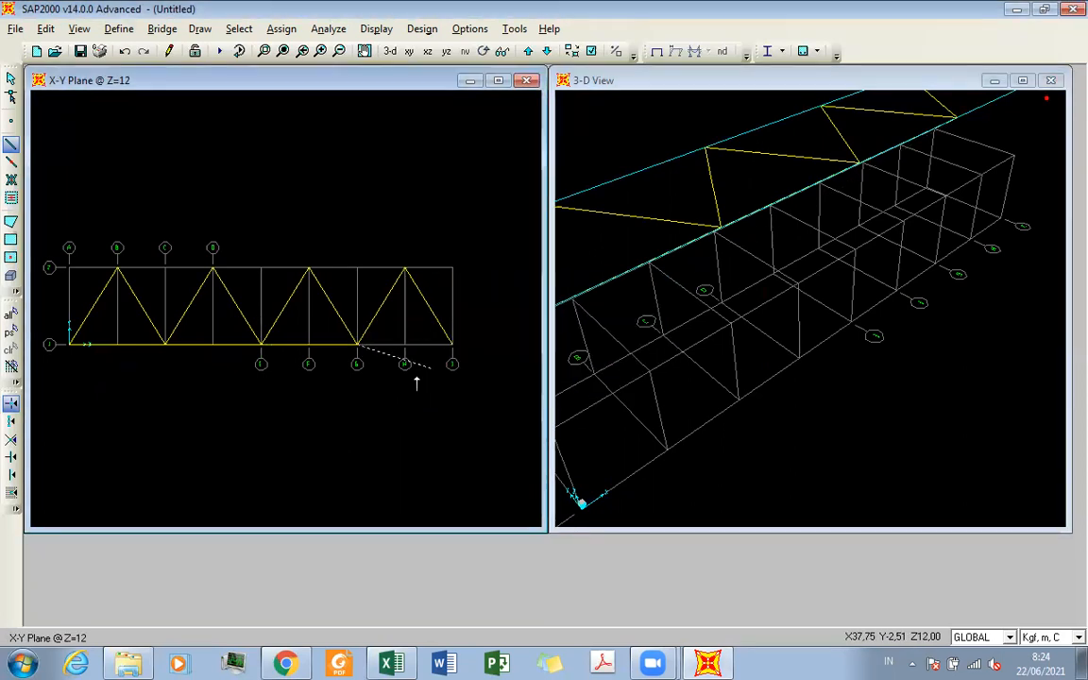
{"action": "left_click", "coordinate": [453, 343]}
{"action": "key", "text": "Escape"}
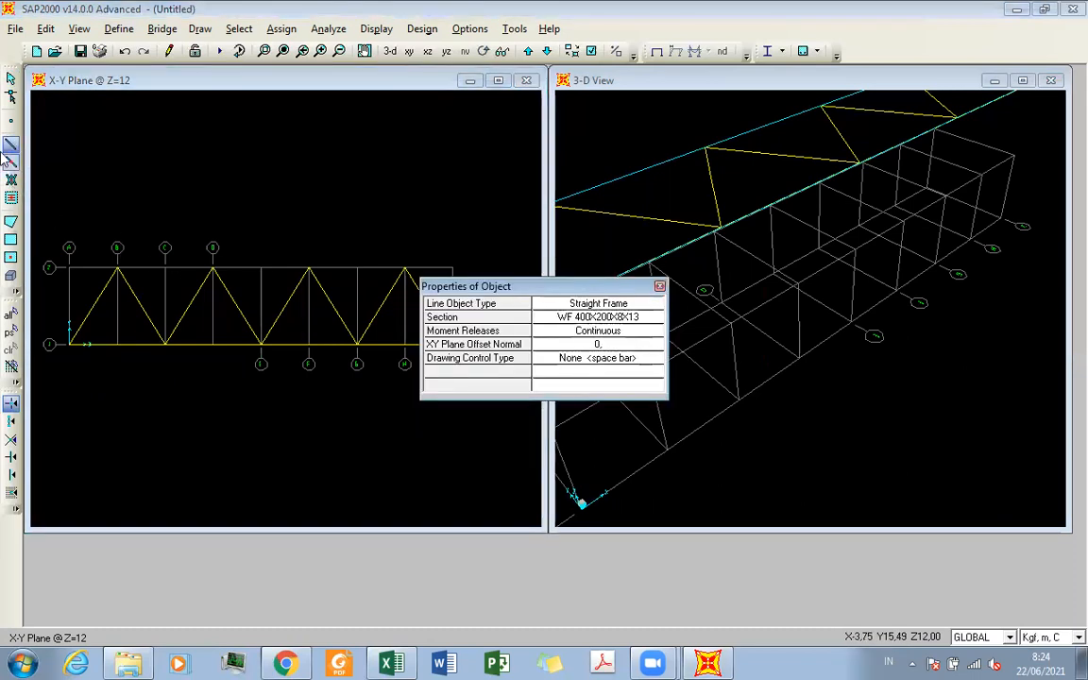
Draw the chord along grid line 2 at Z=12 from grid B to grid H in three members joining the diagonals' upper nodes
{"action": "left_click", "coordinate": [118, 268]}
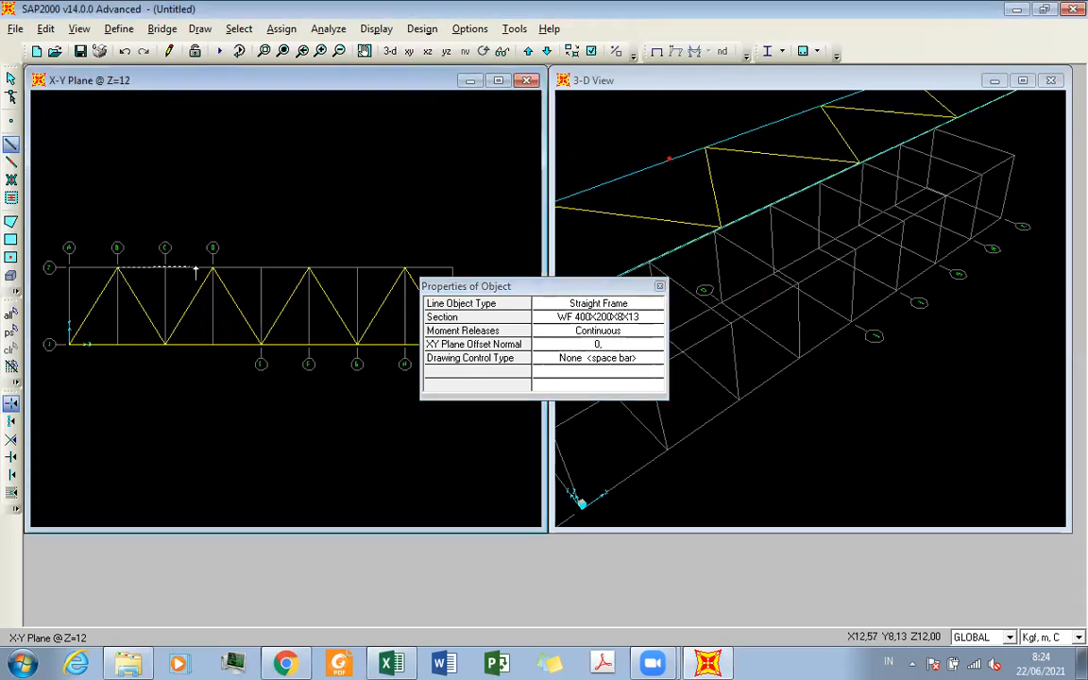
{"action": "left_click", "coordinate": [214, 268]}
{"action": "left_click", "coordinate": [310, 268]}
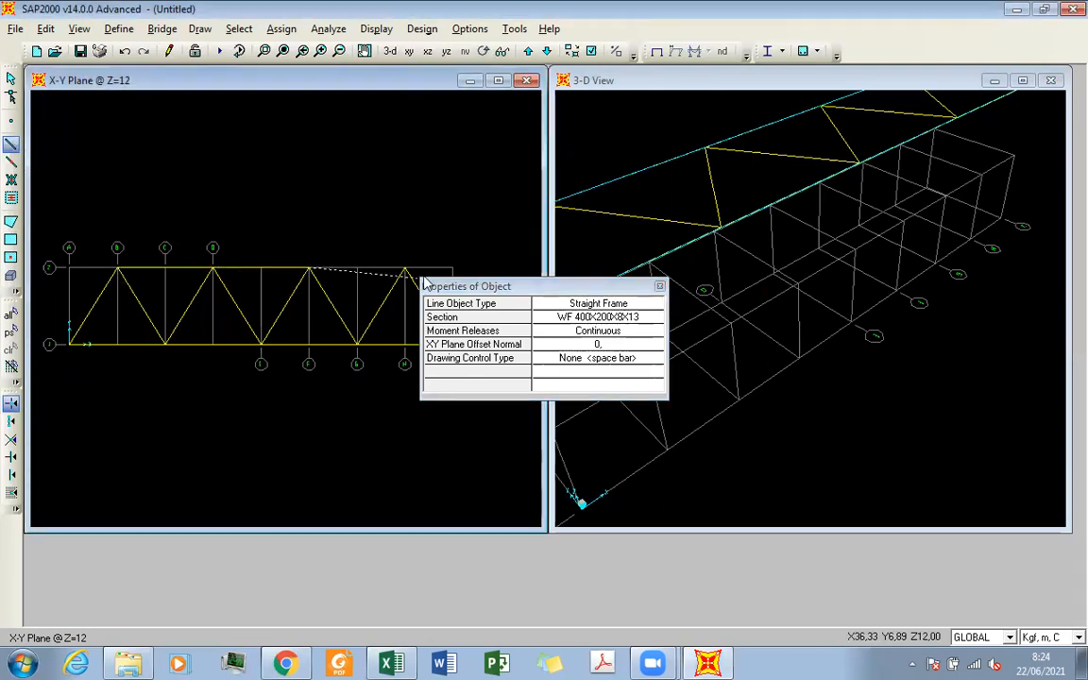
{"action": "left_click", "coordinate": [405, 268]}
{"action": "key", "text": "Escape"}
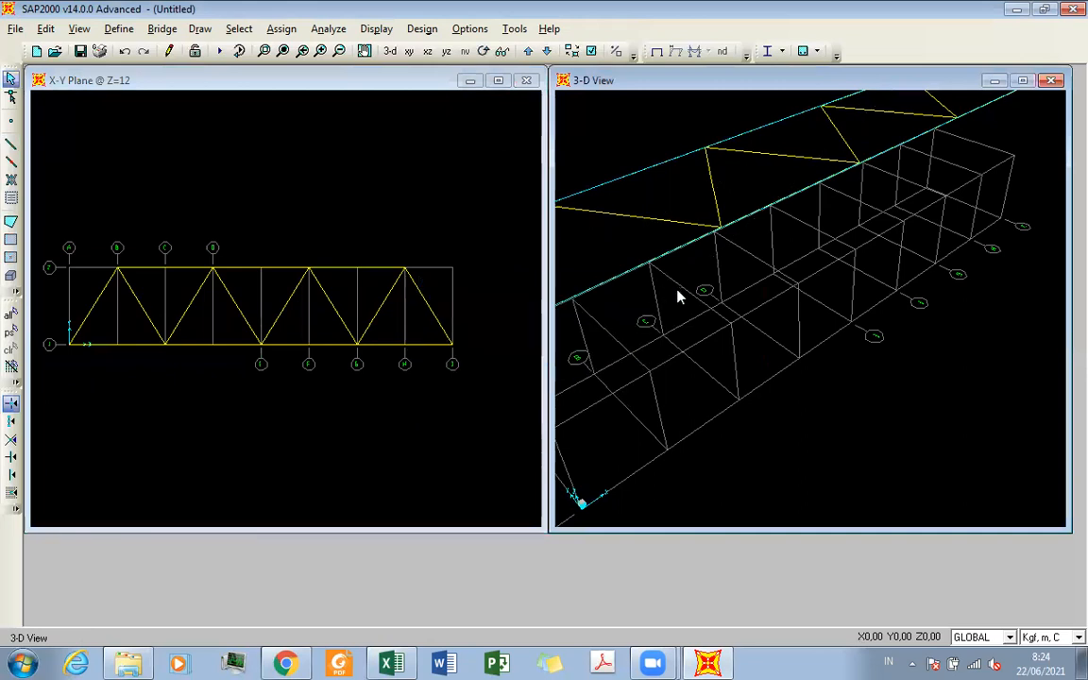
{"action": "middle_click_drag", "start_coordinate": [264, 137], "coordinate": [278, 168]}
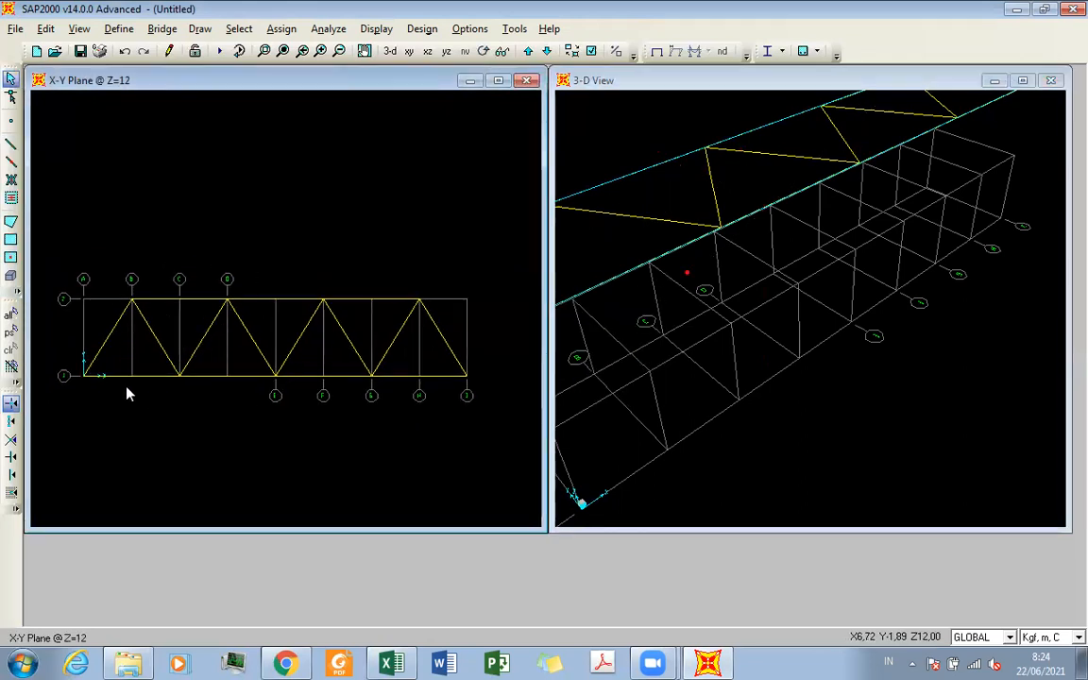
{"action": "scroll", "coordinate": [181, 323], "scroll_direction": "down", "scroll_amount": 1}
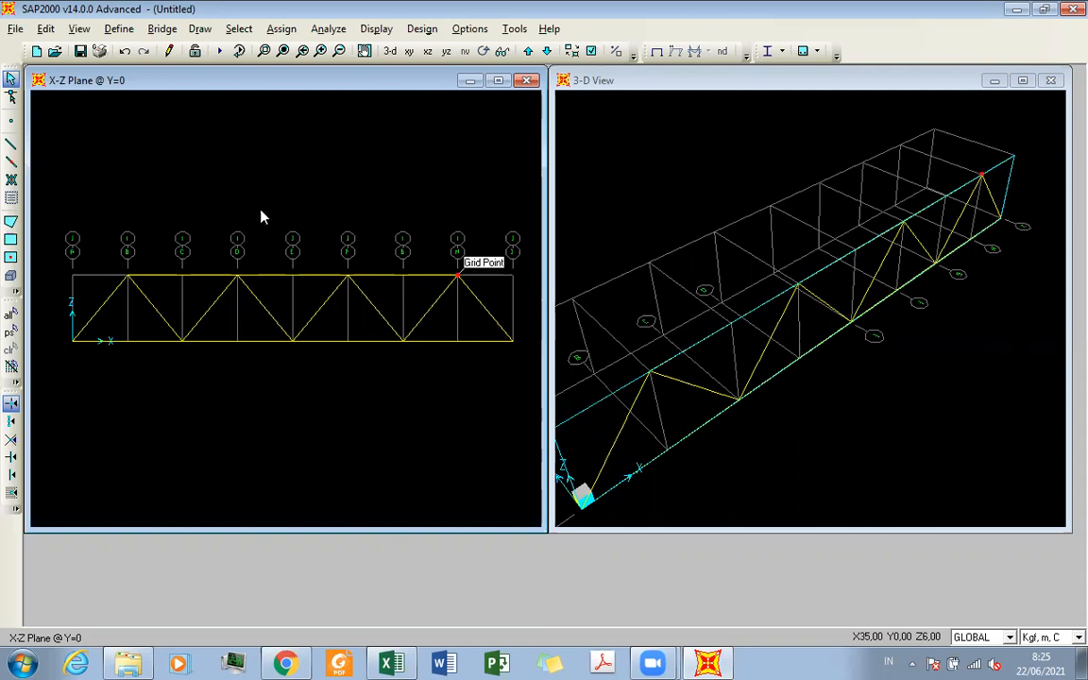
Assign a pinned restraint, fixing Translation 1, 2 and 3, to the lower chord's start joint at X=0
{"action": "left_click", "coordinate": [74, 342]}
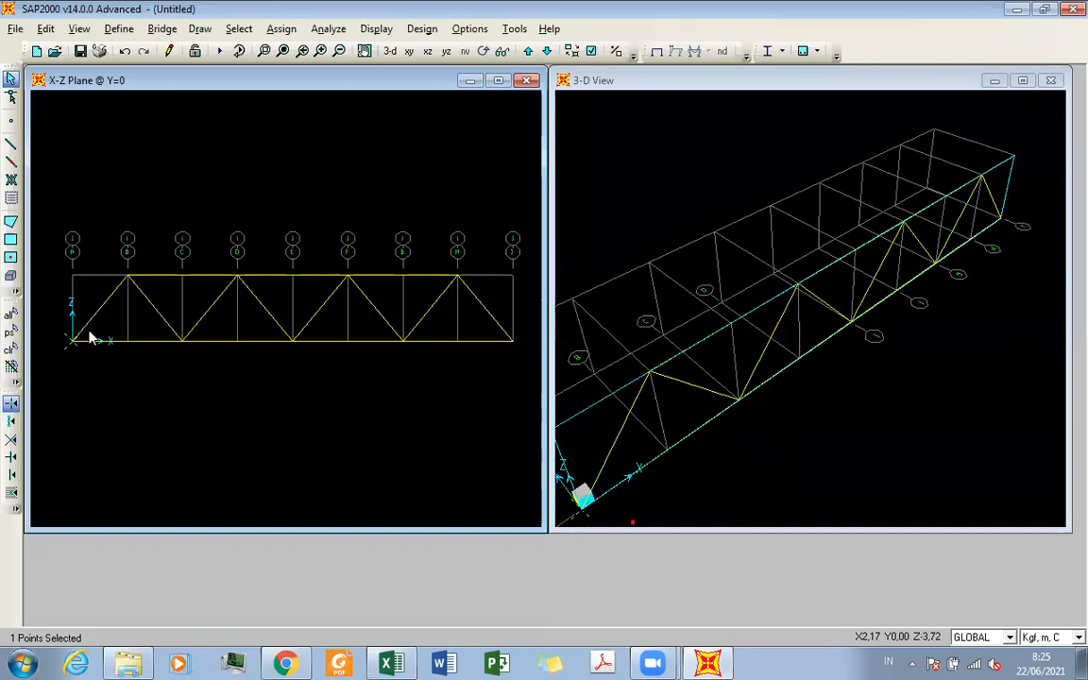
{"action": "left_click", "coordinate": [281, 30]}
{"action": "mouse_move", "coordinate": [342, 54]}
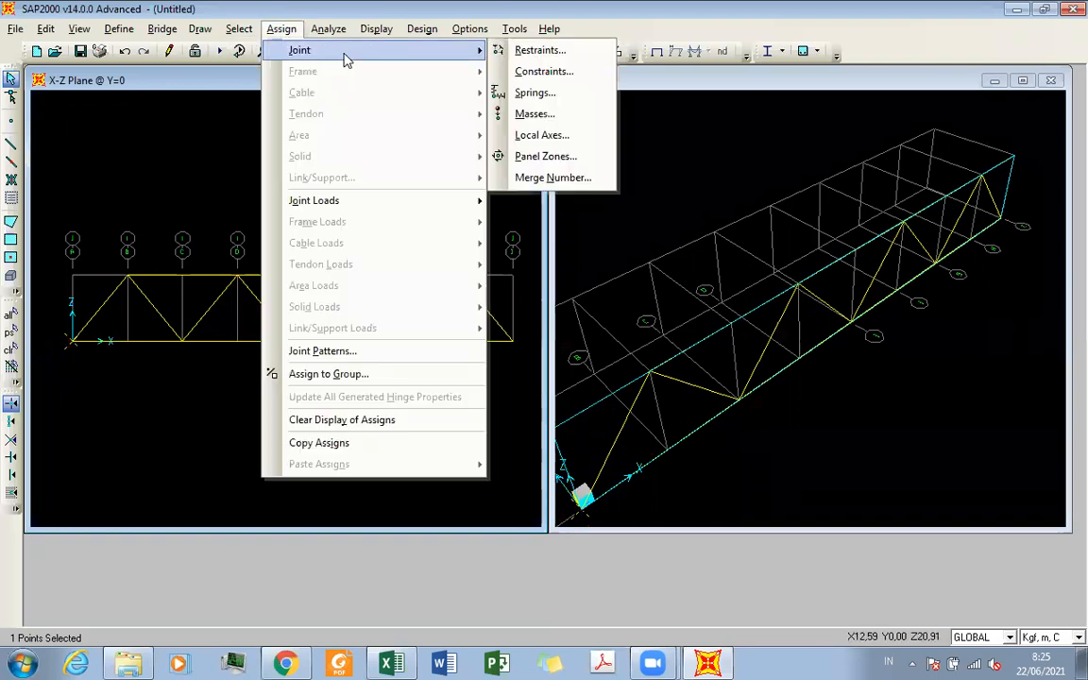
{"action": "left_click", "coordinate": [538, 50]}
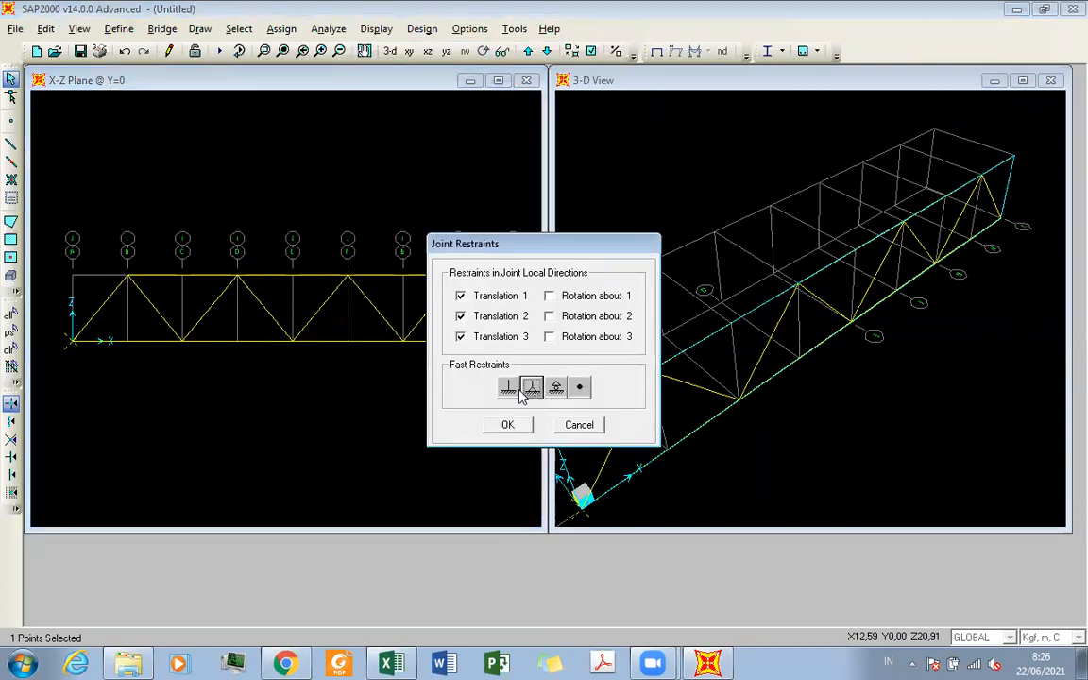
{"action": "left_click", "coordinate": [509, 425]}
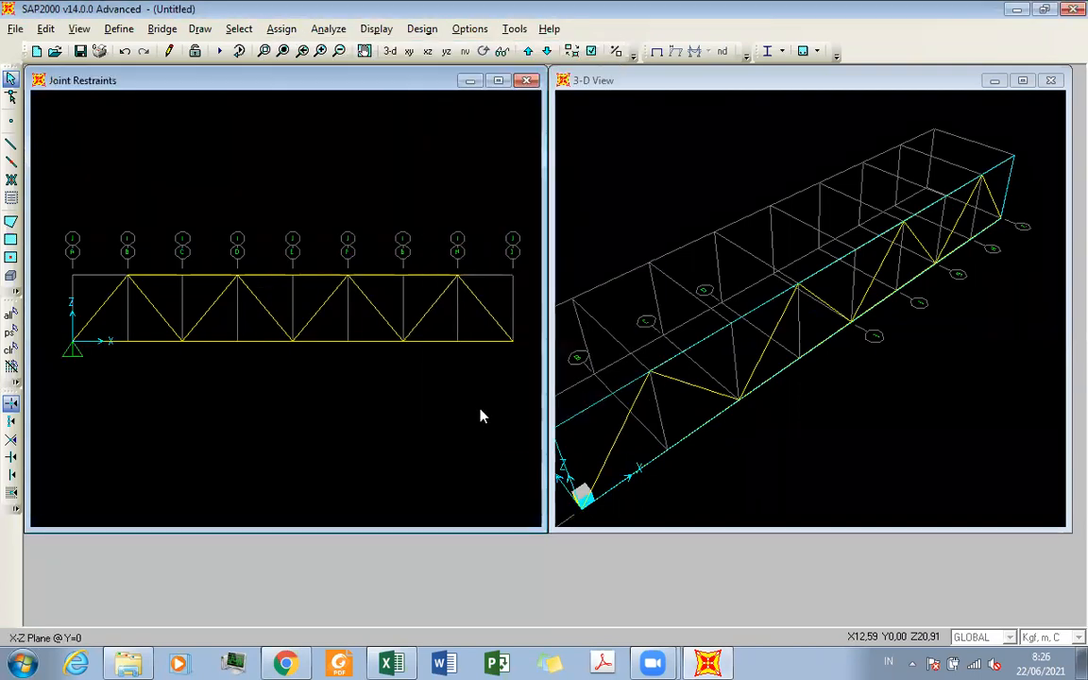
Assign a roller restraint to the lower chord's end joint at X=40
{"action": "left_click", "coordinate": [510, 342]}
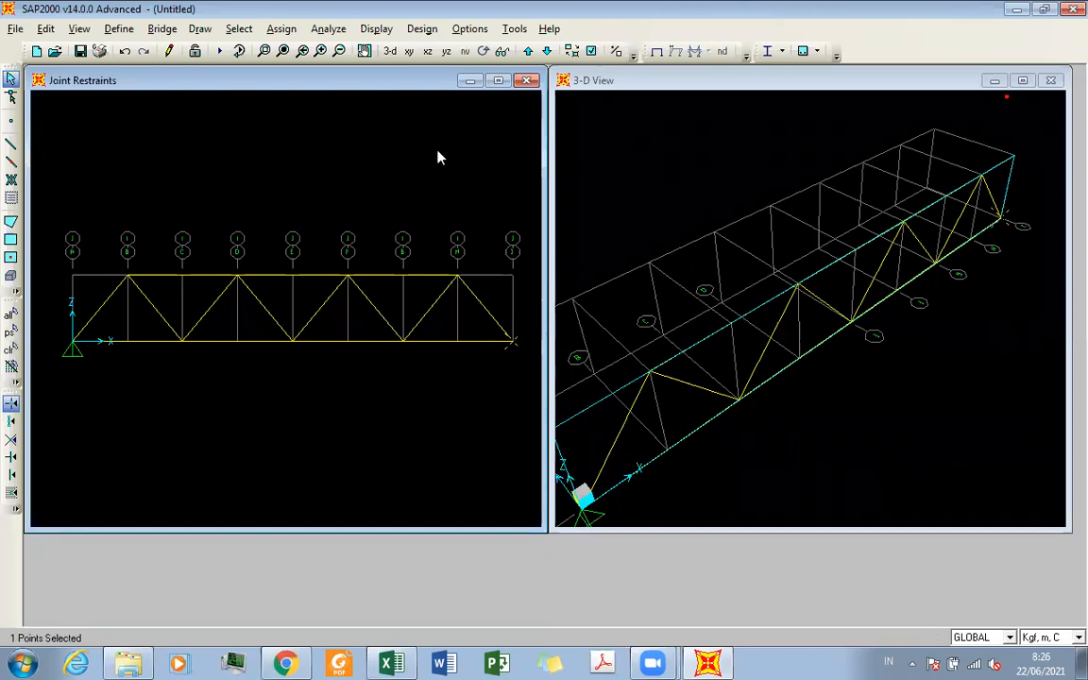
{"action": "left_click", "coordinate": [313, 31]}
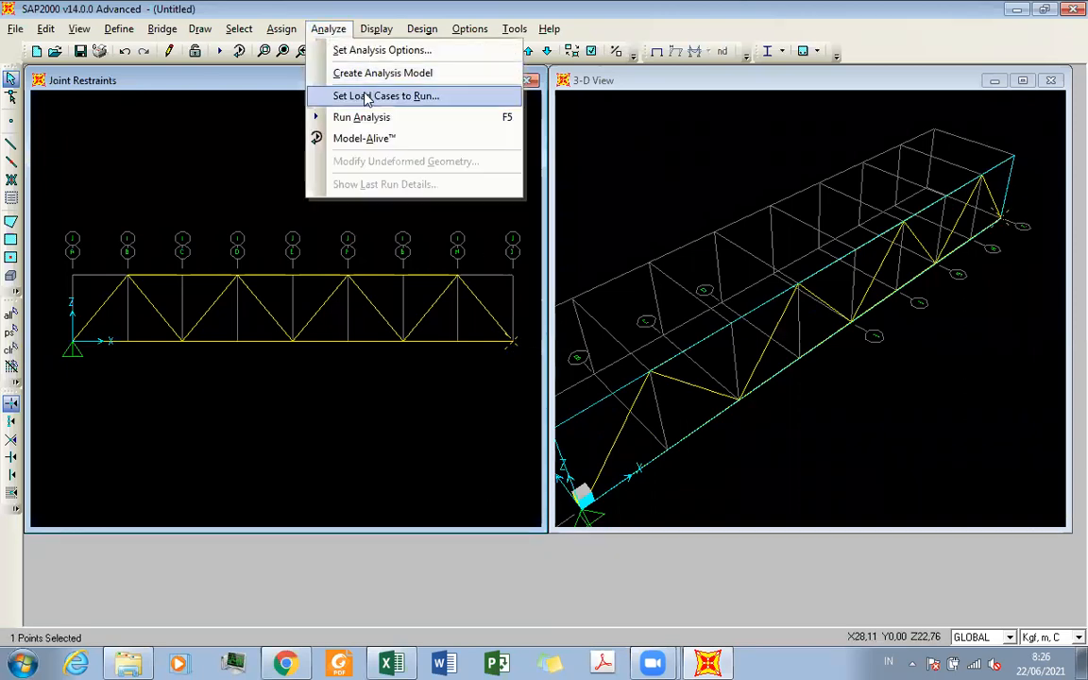
{"action": "left_click", "coordinate": [280, 29]}
{"action": "left_click", "coordinate": [279, 29]}
{"action": "mouse_move", "coordinate": [292, 50]}
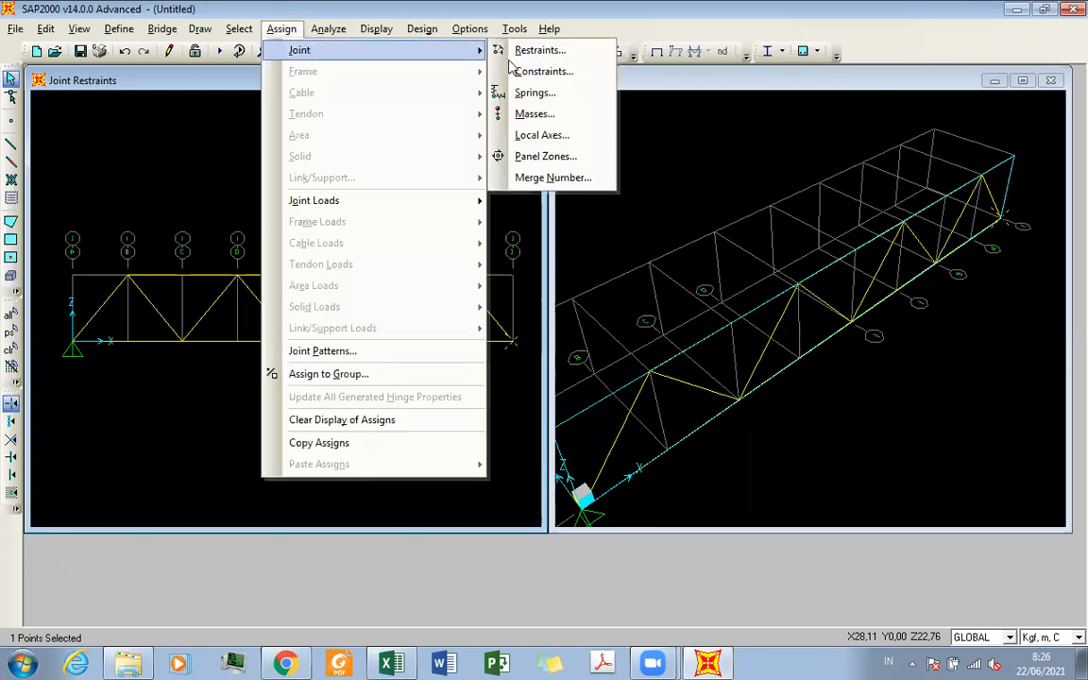
{"action": "left_click", "coordinate": [536, 51]}
{"action": "left_click", "coordinate": [555, 387]}
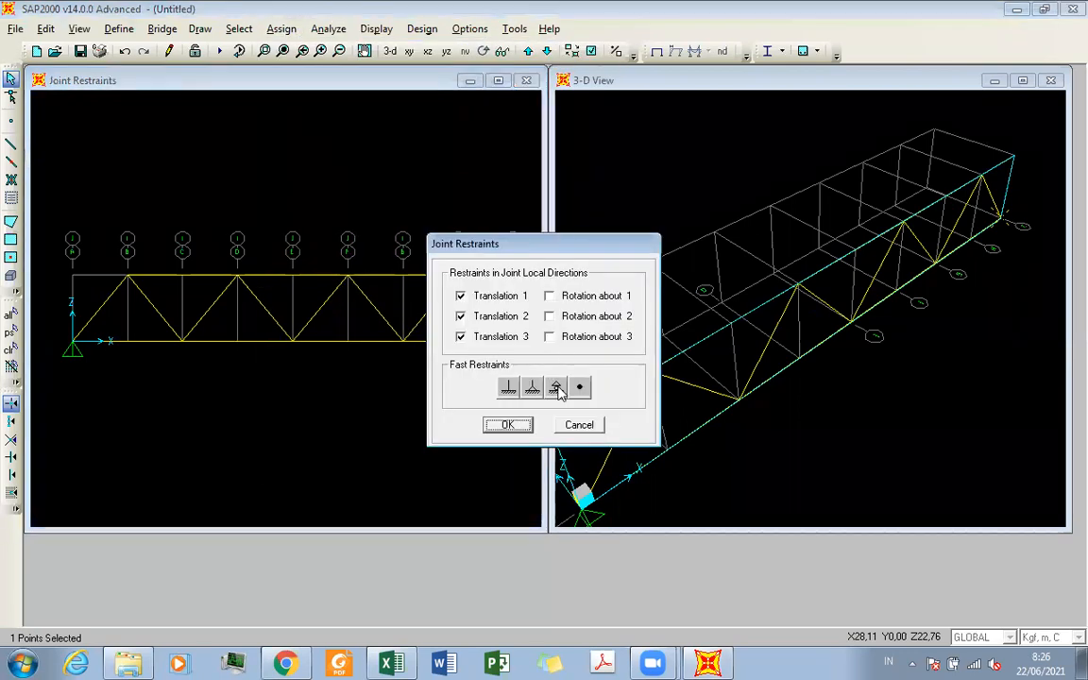
{"action": "left_click", "coordinate": [513, 425]}
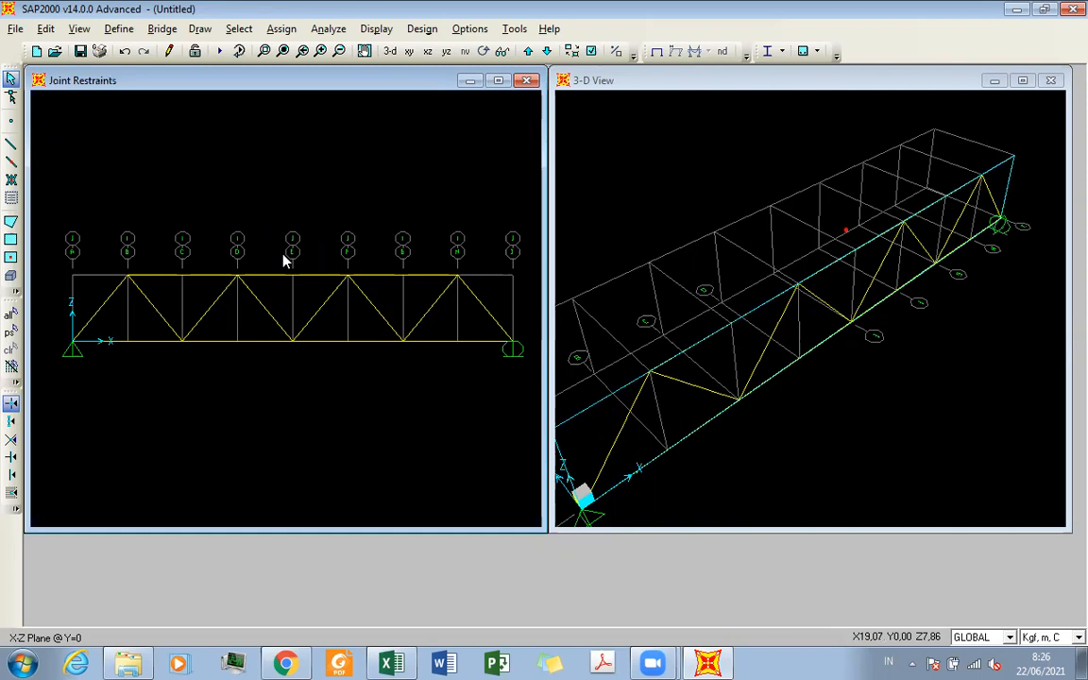
Select all joints and frame members of the truss
{"action": "key", "text": "ctrl+a"}
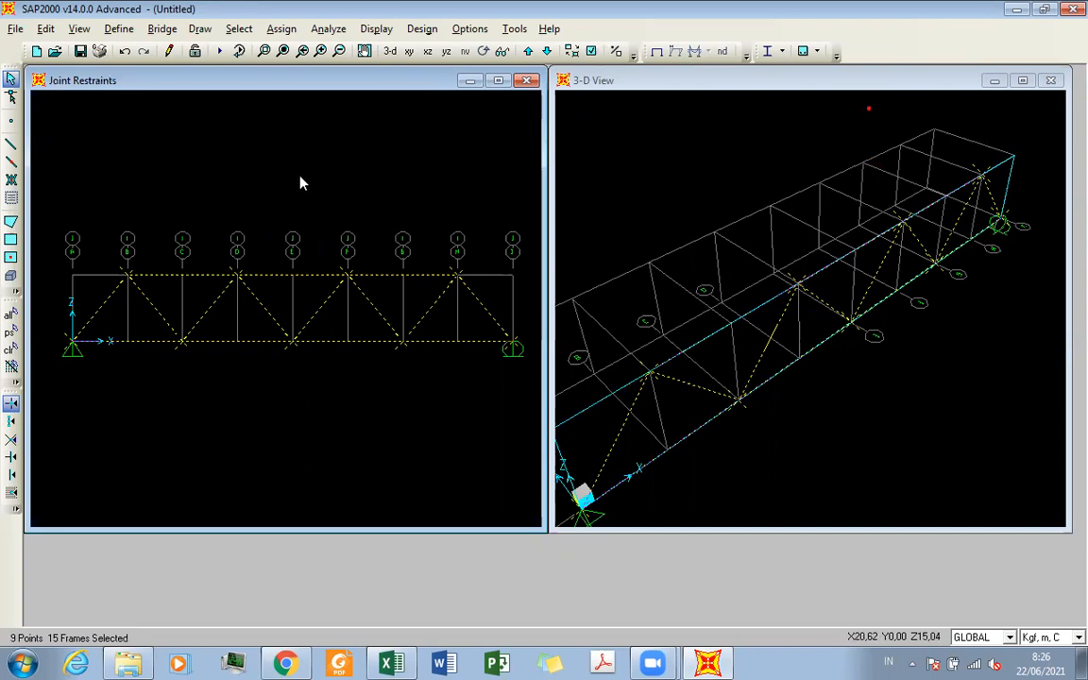
{"action": "left_click", "coordinate": [283, 30]}
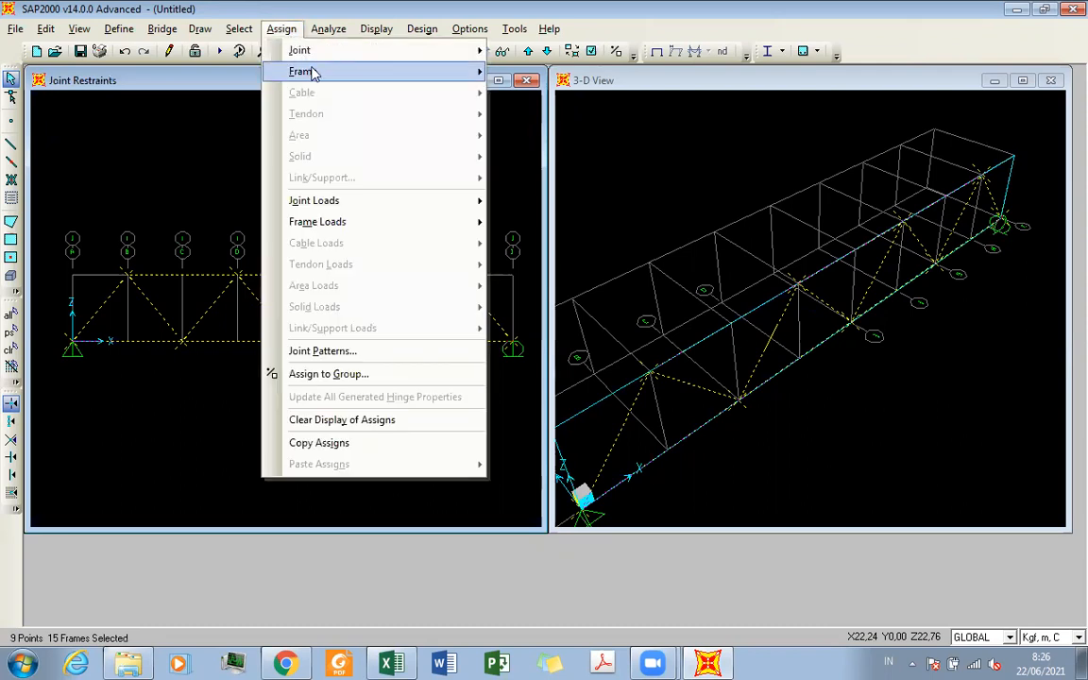
{"action": "mouse_move", "coordinate": [283, 71]}
{"action": "left_click", "coordinate": [534, 75]}
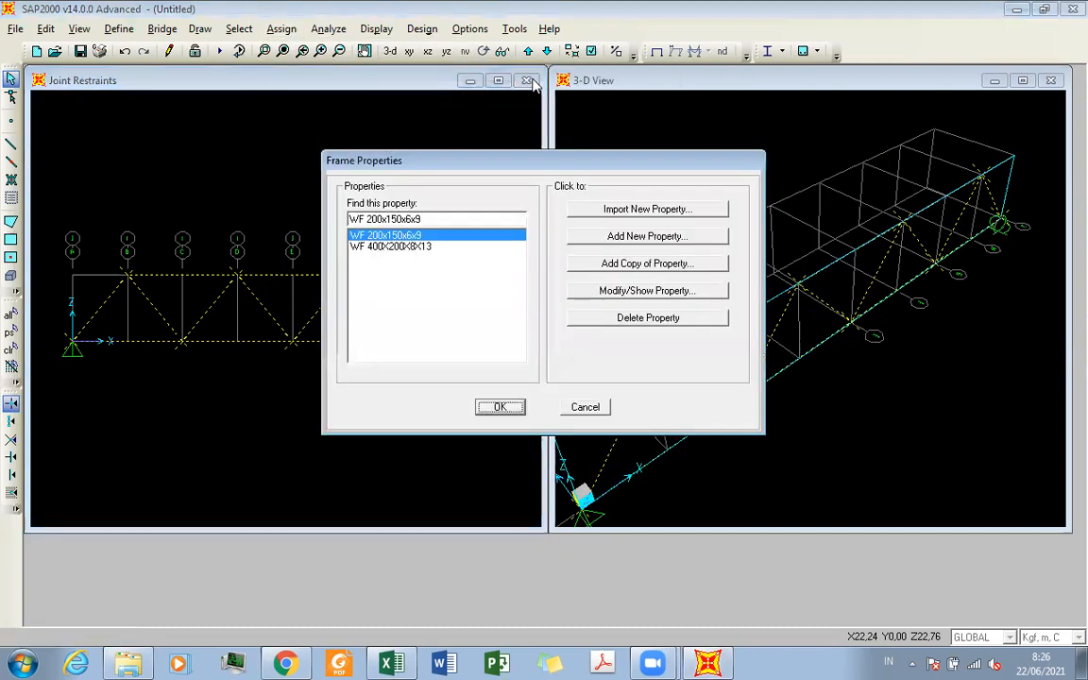
{"action": "left_click", "coordinate": [595, 407]}
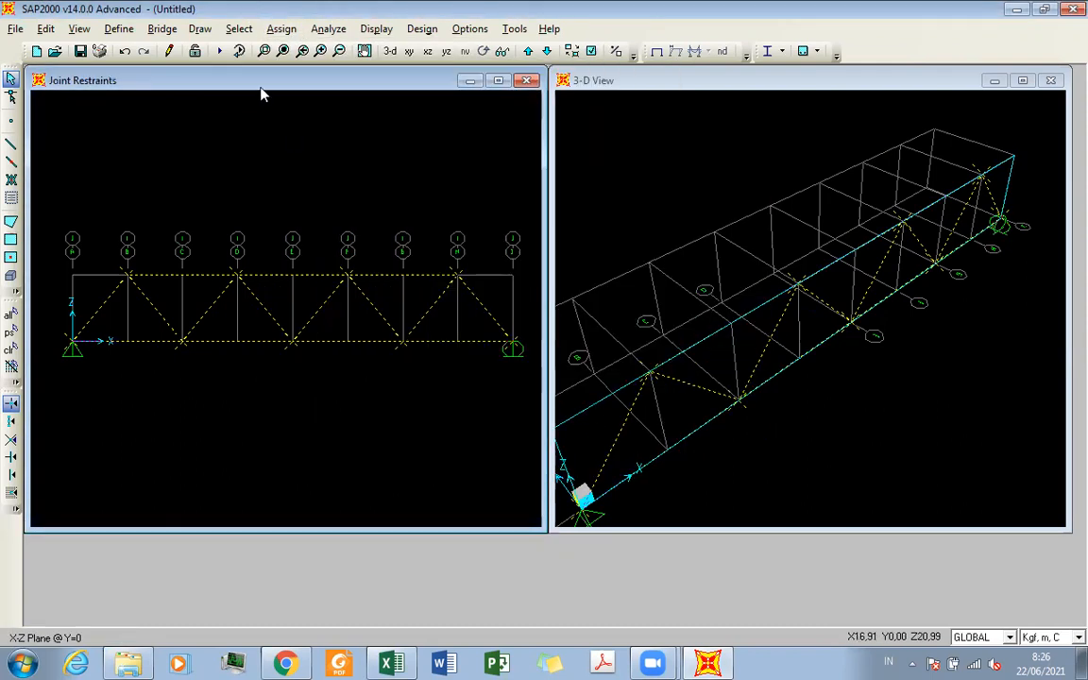
Release Moment 22 (Minor) and Moment 33 (Major) at the start and end of all selected frames, then restore the plain undeformed view
{"action": "left_click", "coordinate": [281, 28]}
{"action": "mouse_move", "coordinate": [308, 73]}
{"action": "mouse_move", "coordinate": [461, 73]}
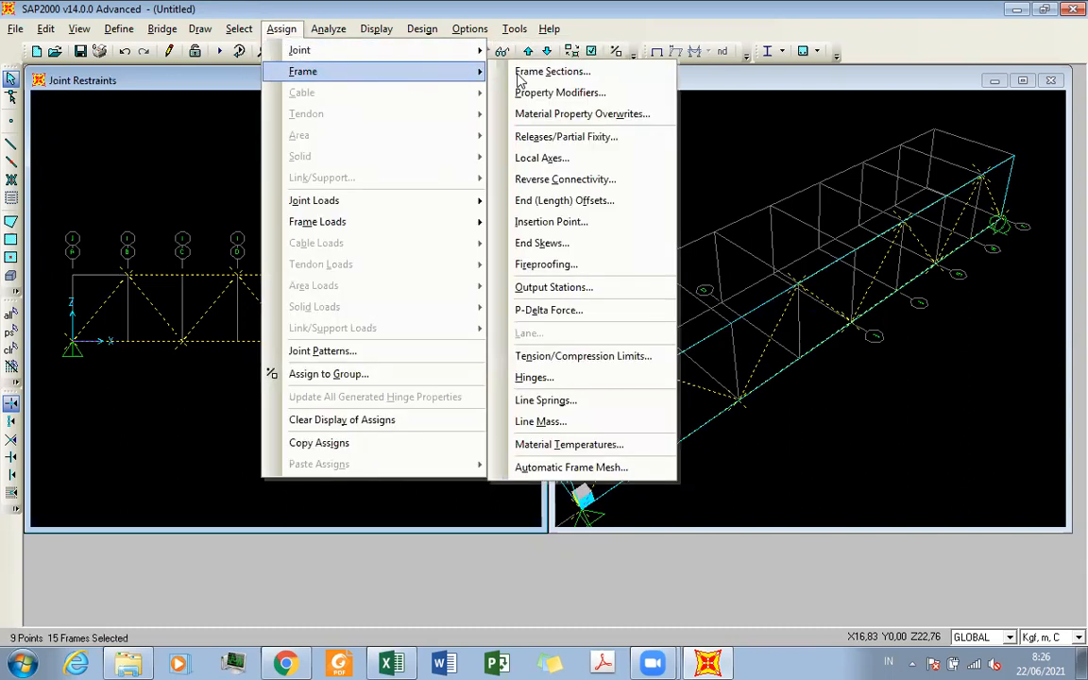
{"action": "left_click", "coordinate": [563, 138]}
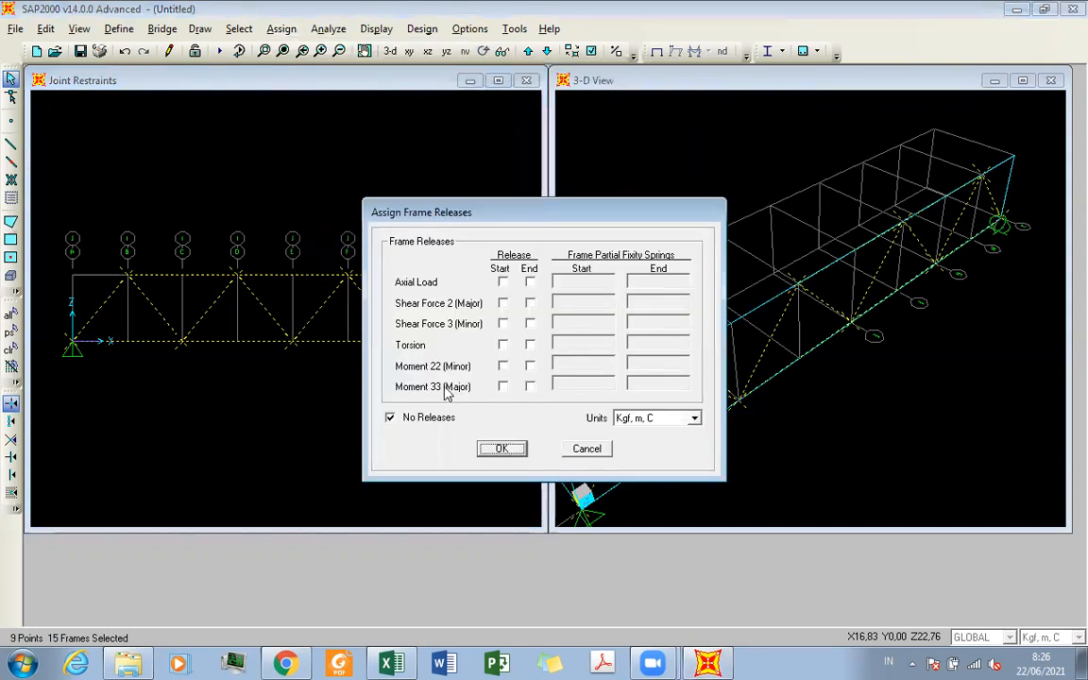
{"action": "left_click", "coordinate": [503, 366]}
{"action": "left_click", "coordinate": [530, 366]}
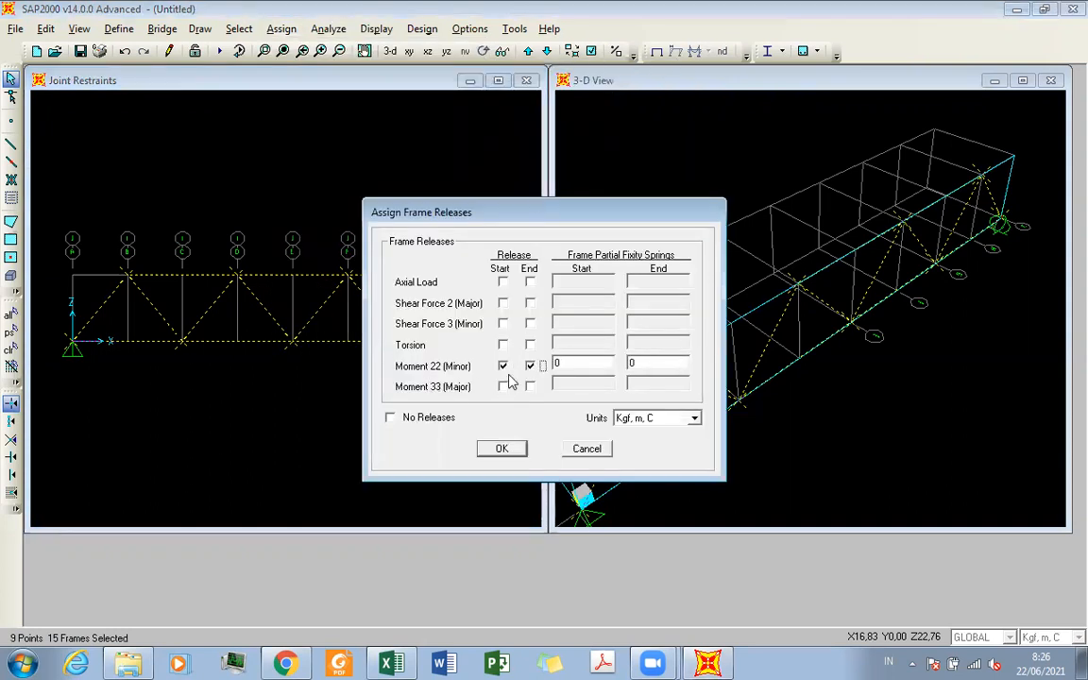
{"action": "left_click", "coordinate": [502, 386]}
{"action": "left_click", "coordinate": [530, 386]}
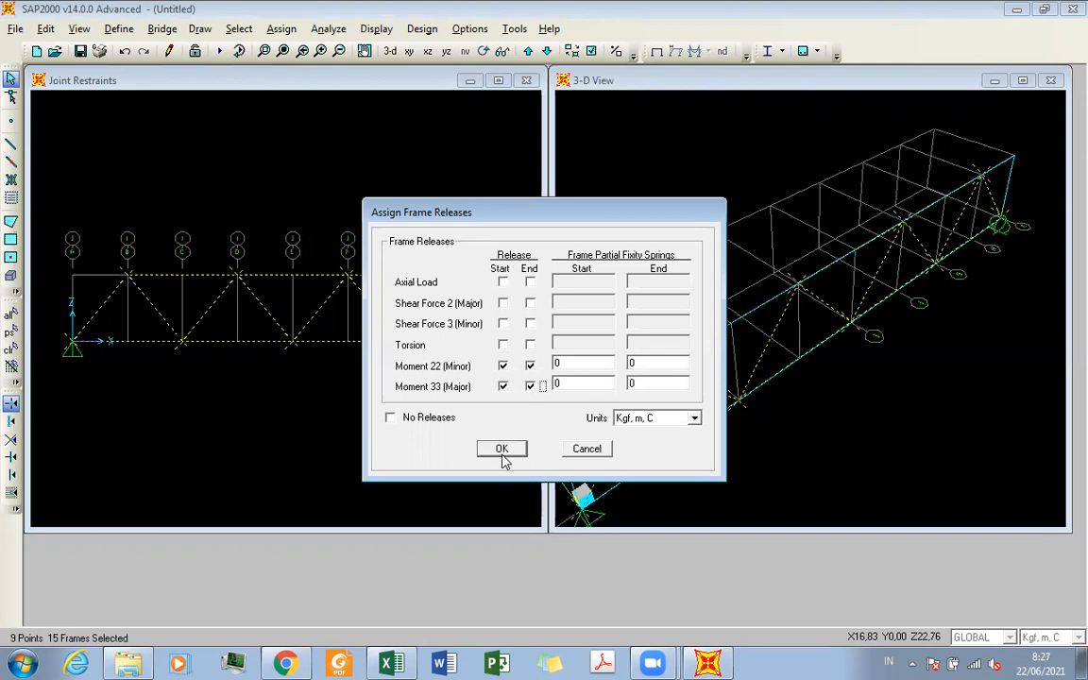
{"action": "left_click", "coordinate": [502, 449]}
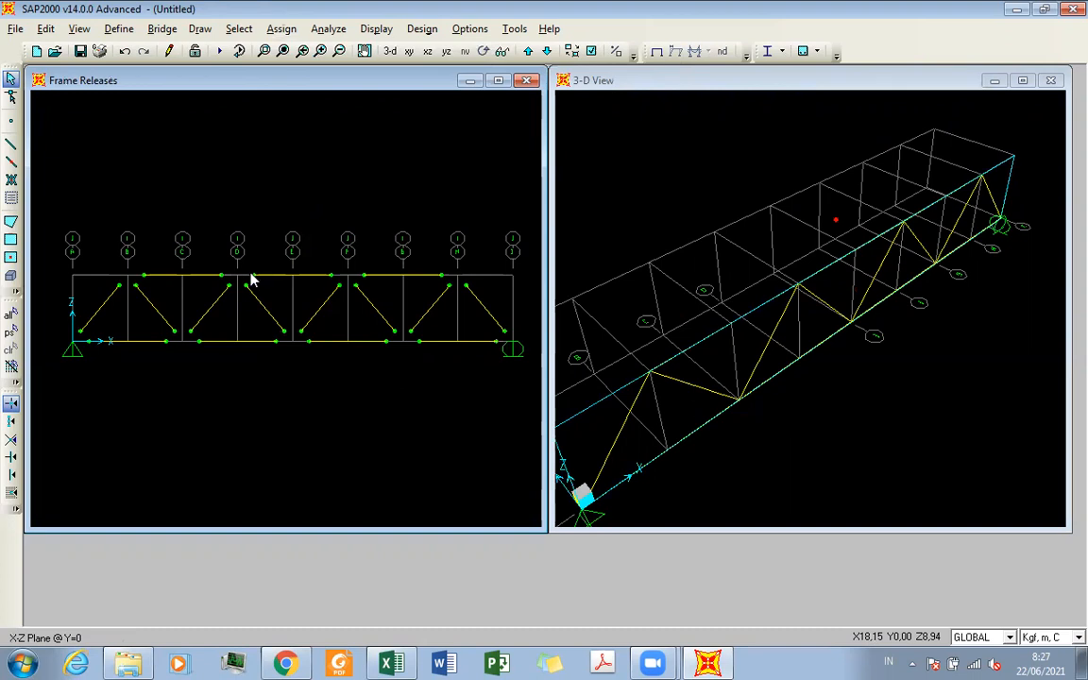
{"action": "left_click", "coordinate": [657, 51]}
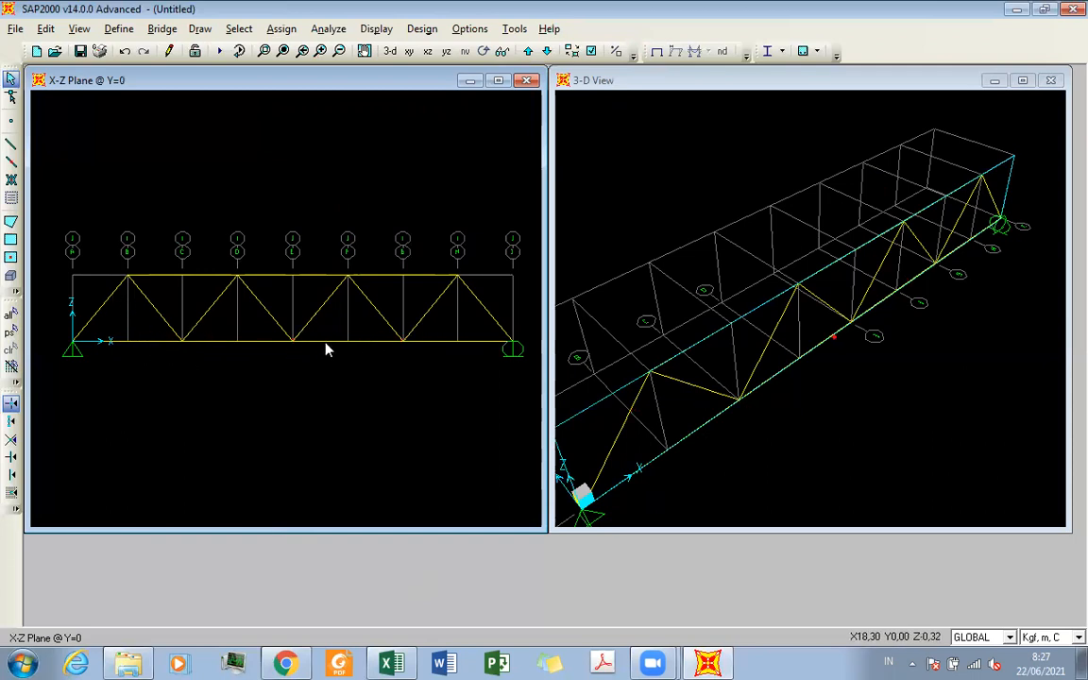
Switch to the Excel workbook ANALIS STRUKTUR JEMBATAN, maximize it and review the bridge dimensions under DATA PERENCANAAN
{"action": "left_click", "coordinate": [392, 663]}
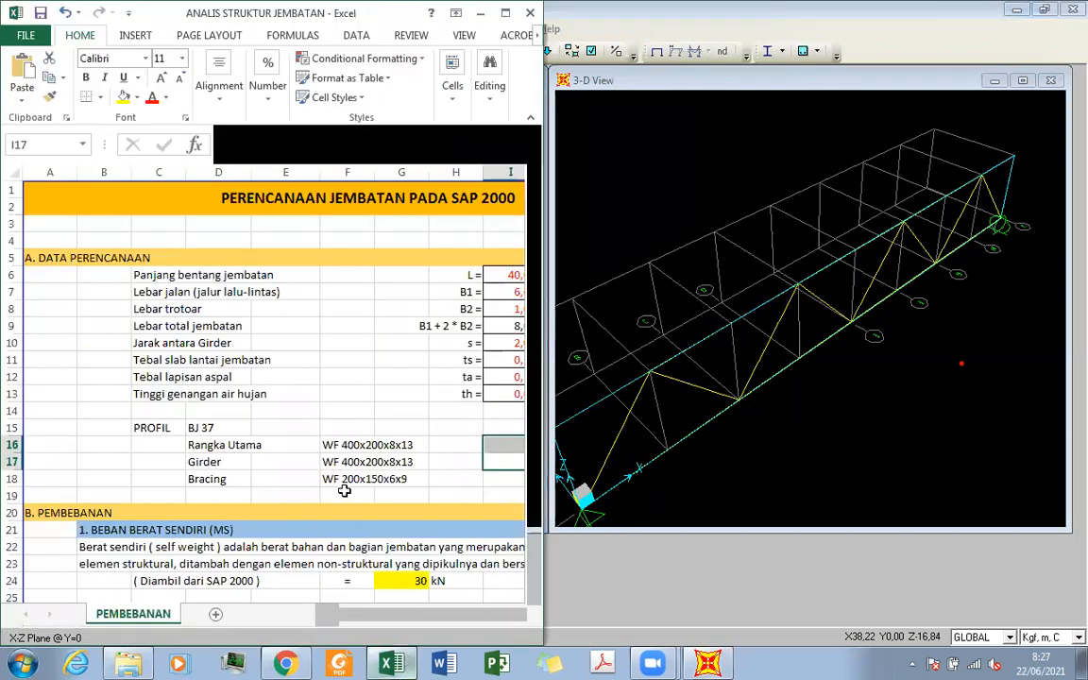
{"action": "scroll", "coordinate": [345, 490], "scroll_direction": "down", "scroll_amount": 3}
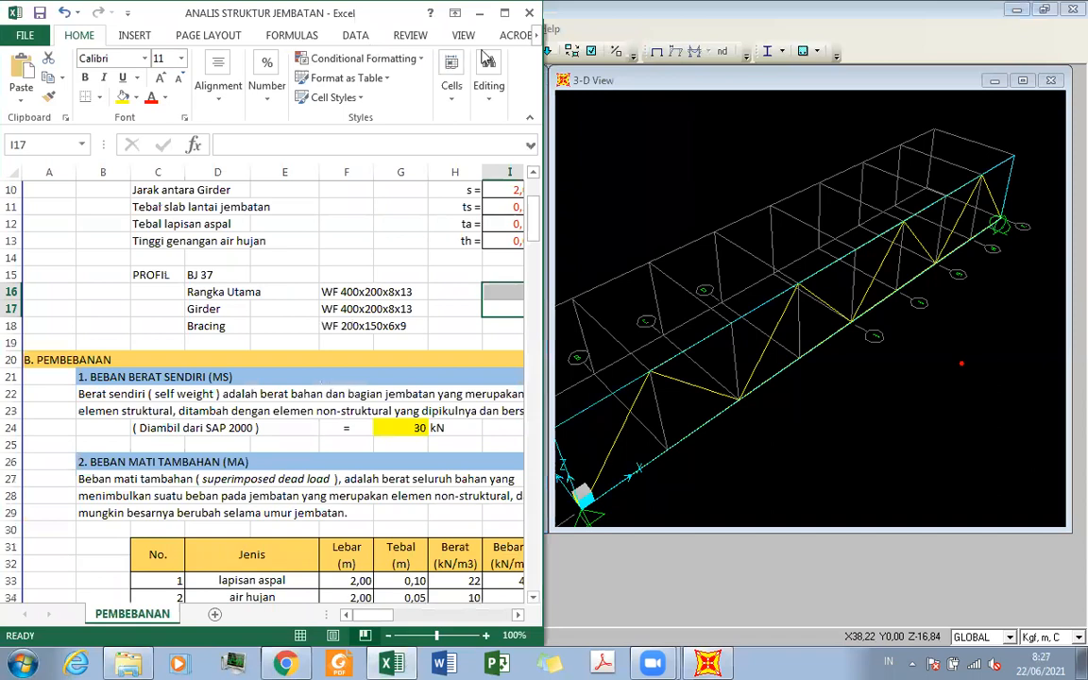
{"action": "left_click", "coordinate": [505, 12]}
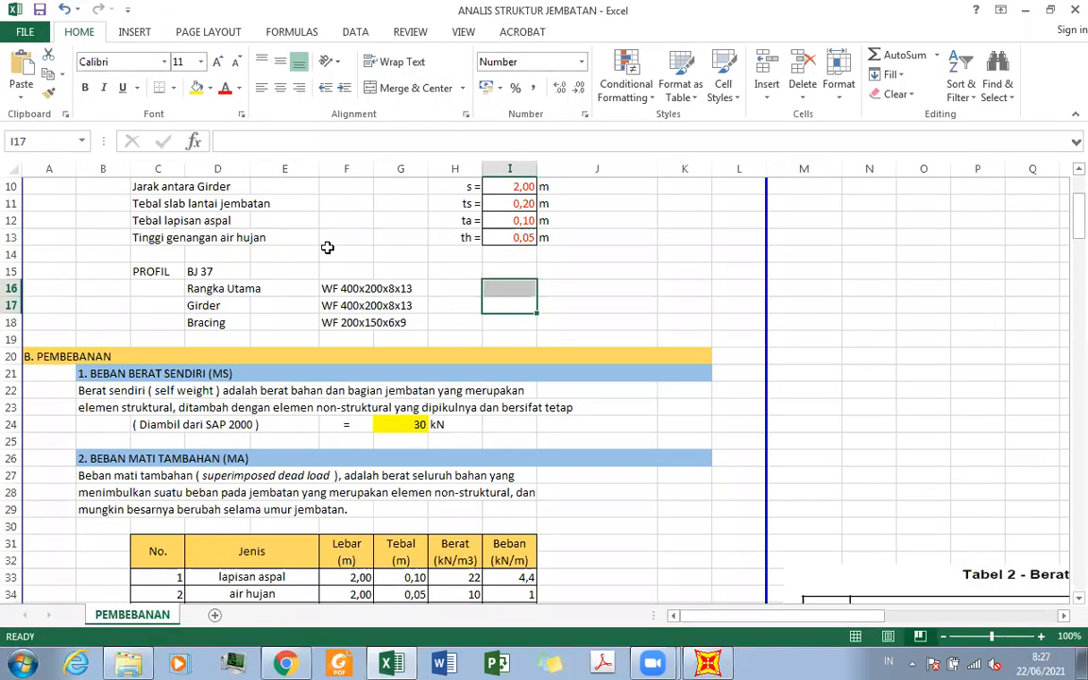
{"action": "left_click", "coordinate": [341, 256]}
{"action": "scroll", "coordinate": [340, 299], "scroll_direction": "up", "scroll_amount": 3}
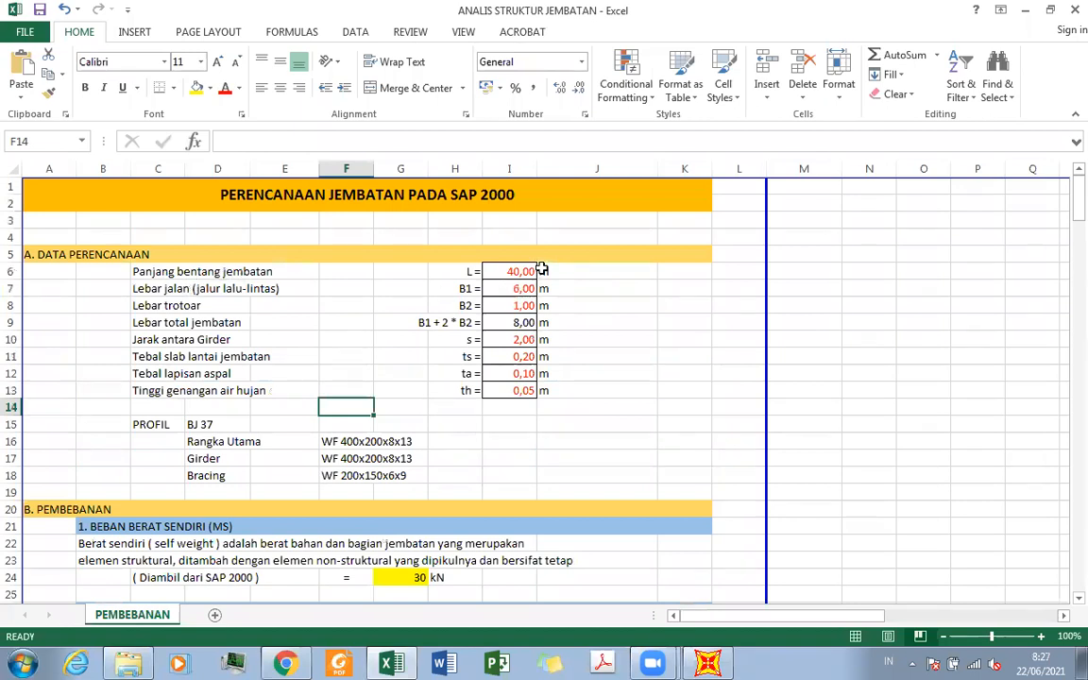
{"action": "left_click", "coordinate": [510, 271]}
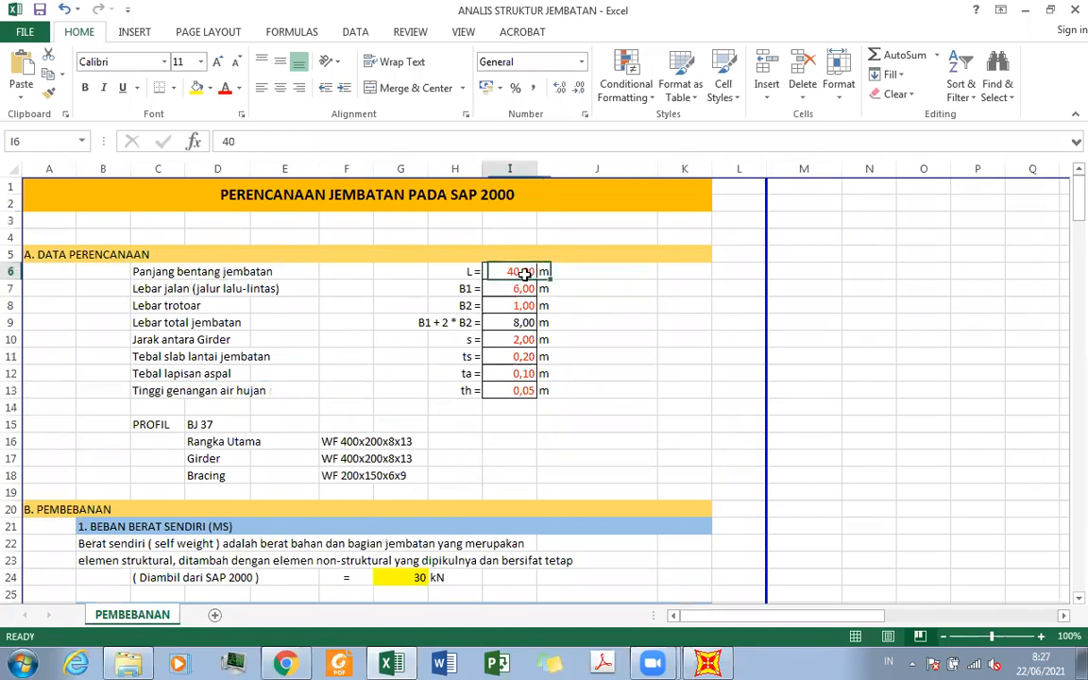
{"action": "left_click", "coordinate": [144, 304]}
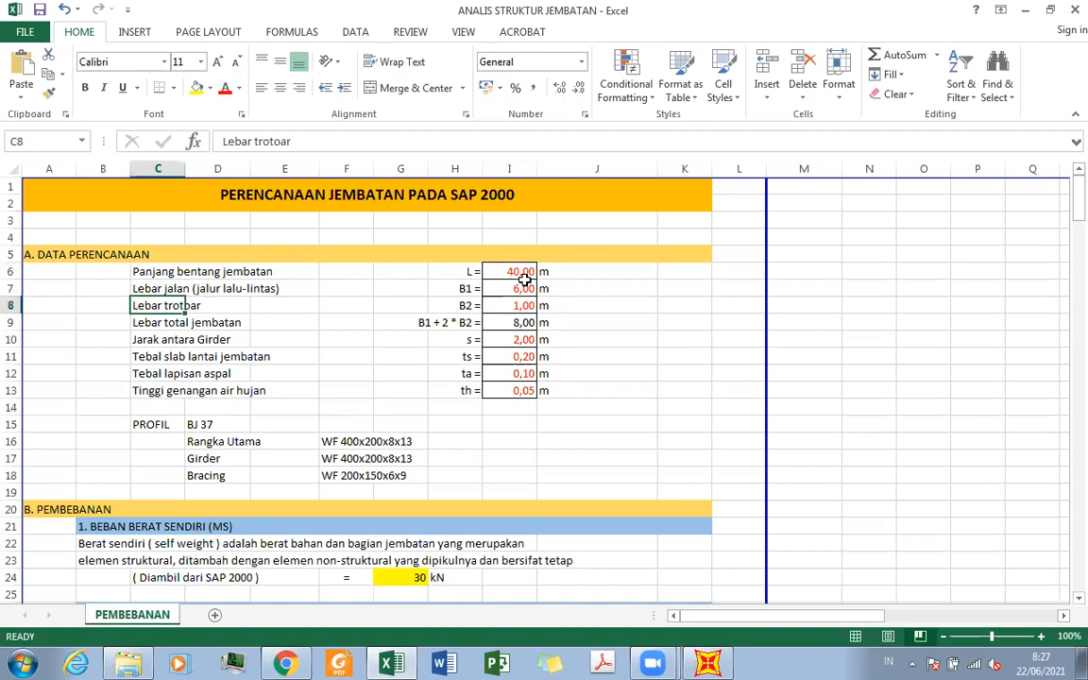
{"action": "left_click", "coordinate": [518, 288]}
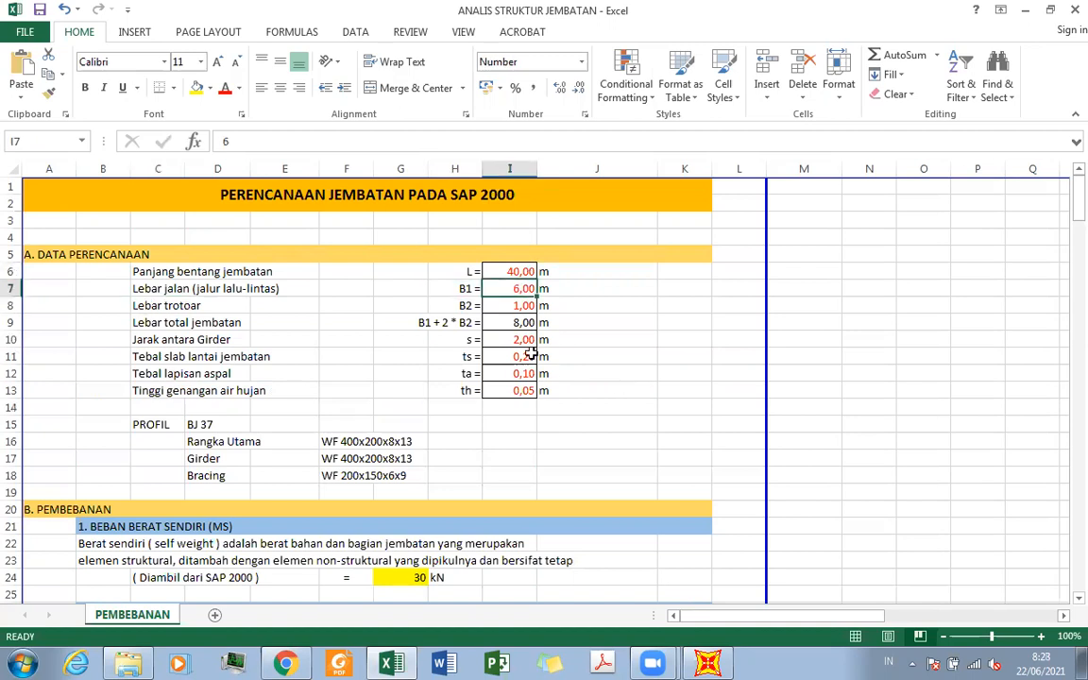
{"action": "left_click", "coordinate": [517, 322]}
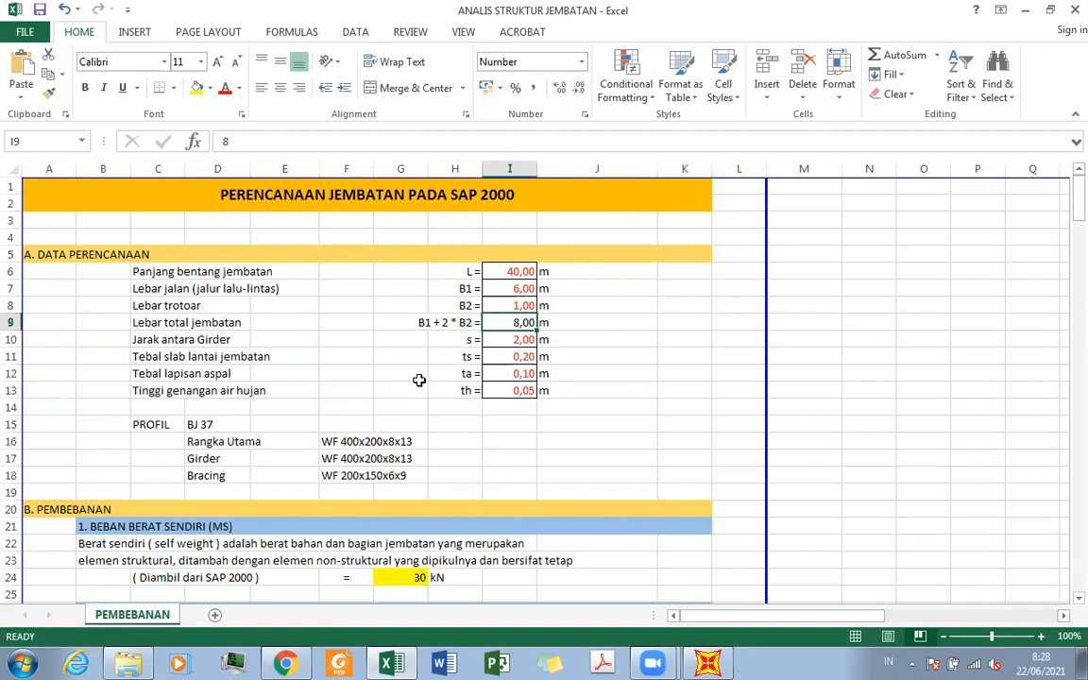
Examine the self-weight load (MS) entry in the PEMBEBANAN section of the sheet
{"action": "scroll", "coordinate": [303, 413], "scroll_direction": "down", "scroll_amount": 1}
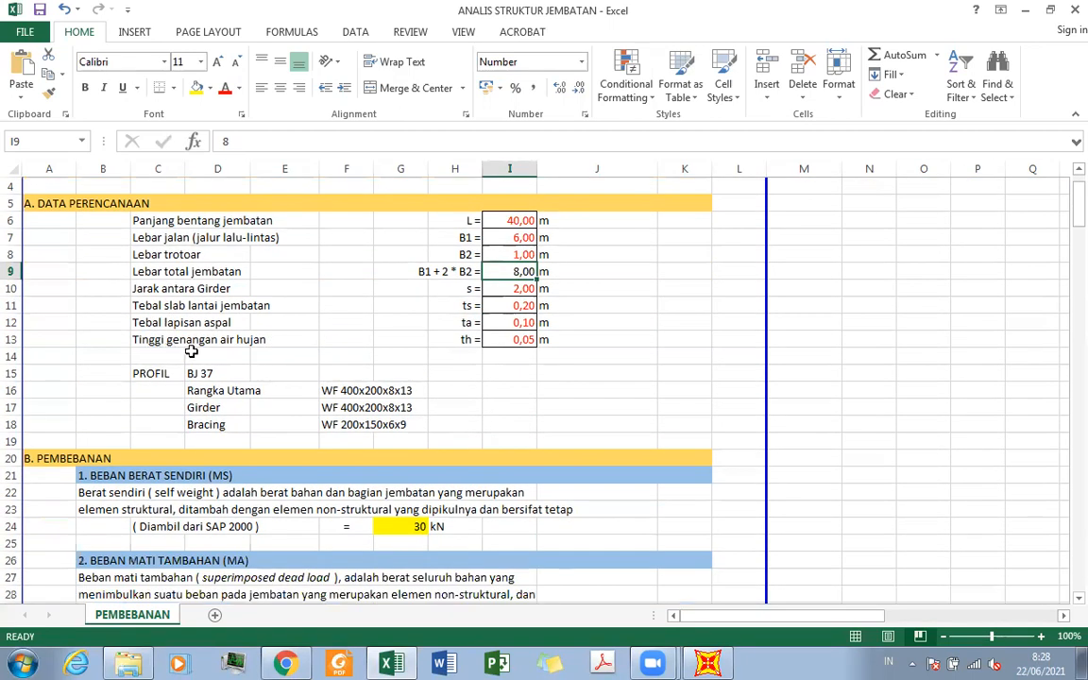
{"action": "scroll", "coordinate": [425, 359], "scroll_direction": "down", "scroll_amount": 5}
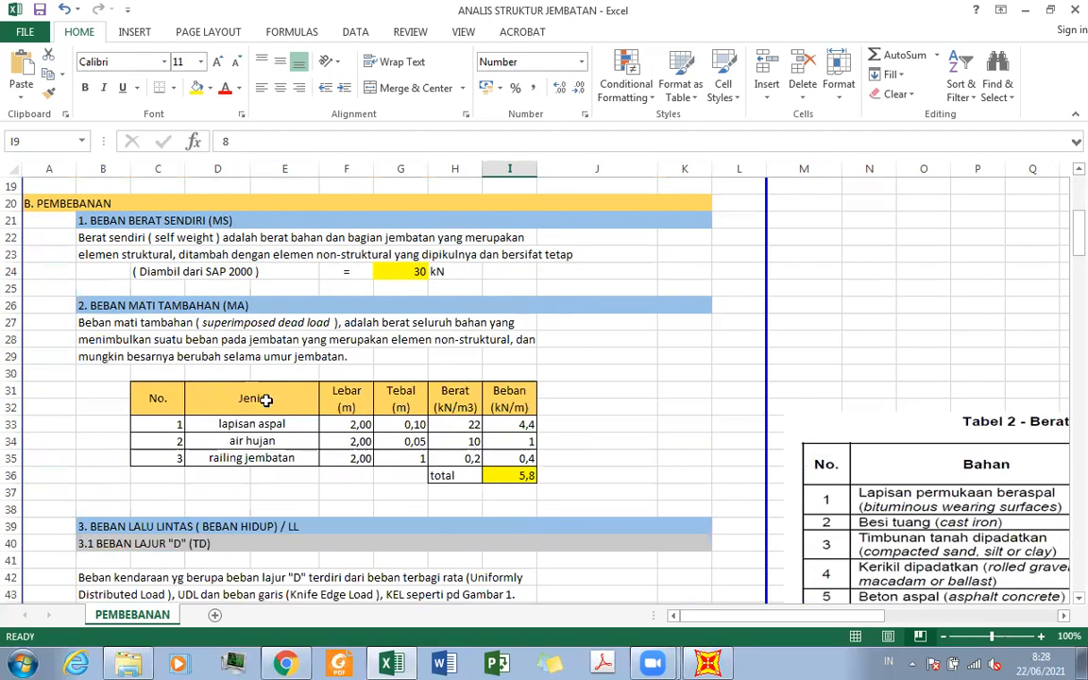
{"action": "scroll", "coordinate": [76, 316], "scroll_direction": "up", "scroll_amount": 2}
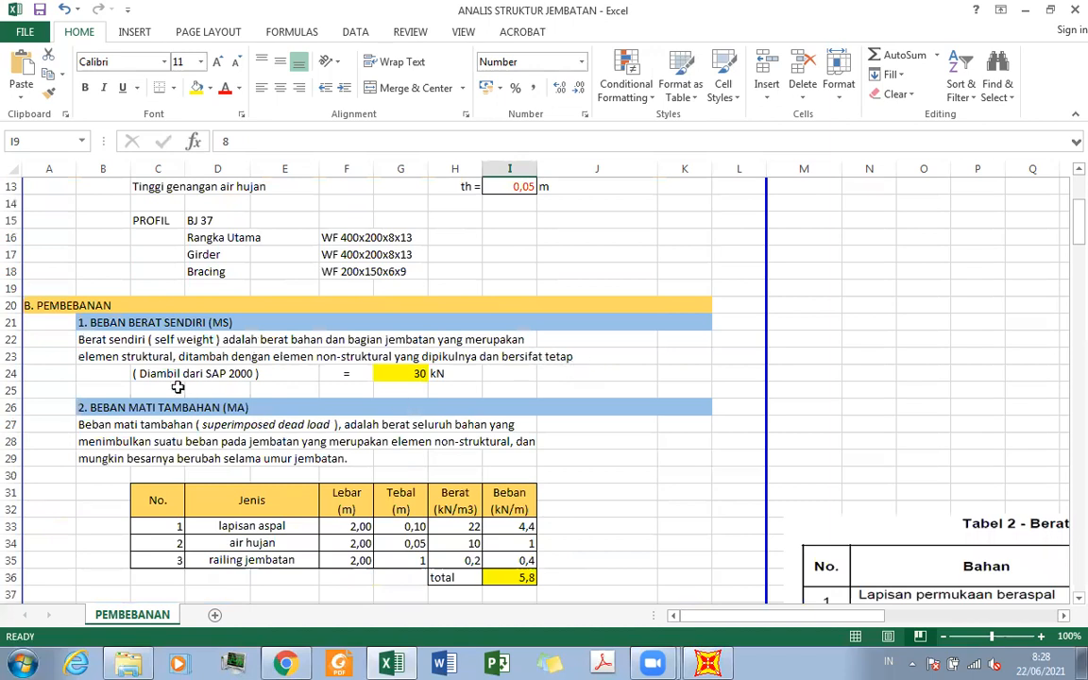
{"action": "left_click", "coordinate": [423, 374]}
{"action": "left_click", "coordinate": [440, 373]}
{"action": "left_click", "coordinate": [403, 373]}
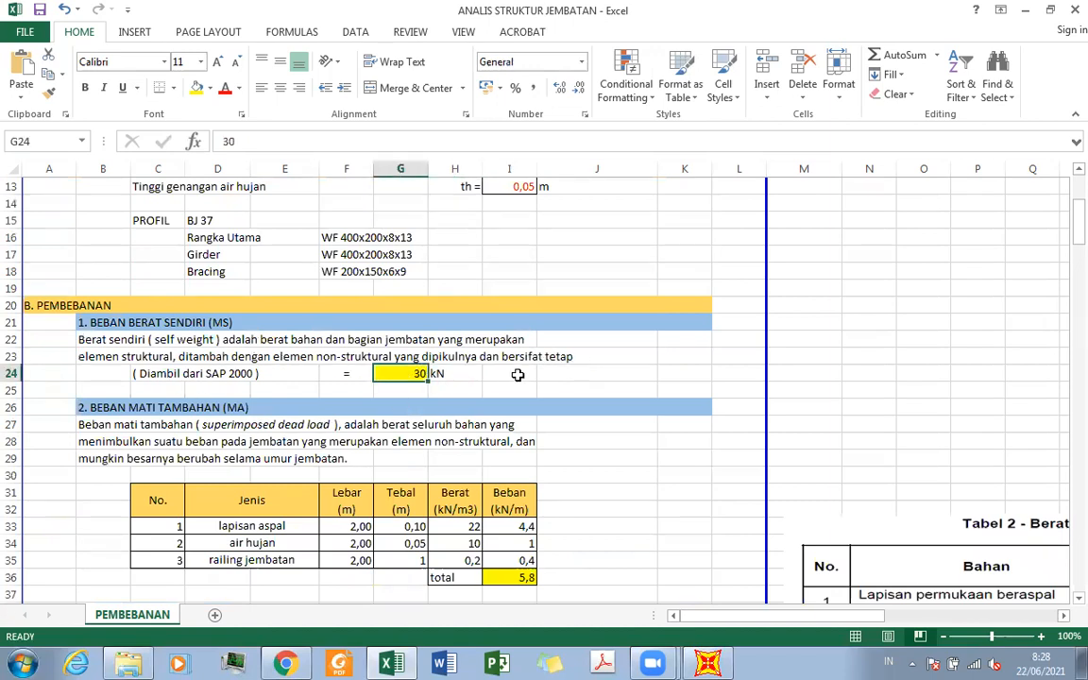
Examine the additional dead load (MA) table and the material unit weights in Tabel 2
{"action": "scroll", "coordinate": [300, 368], "scroll_direction": "down", "scroll_amount": 2}
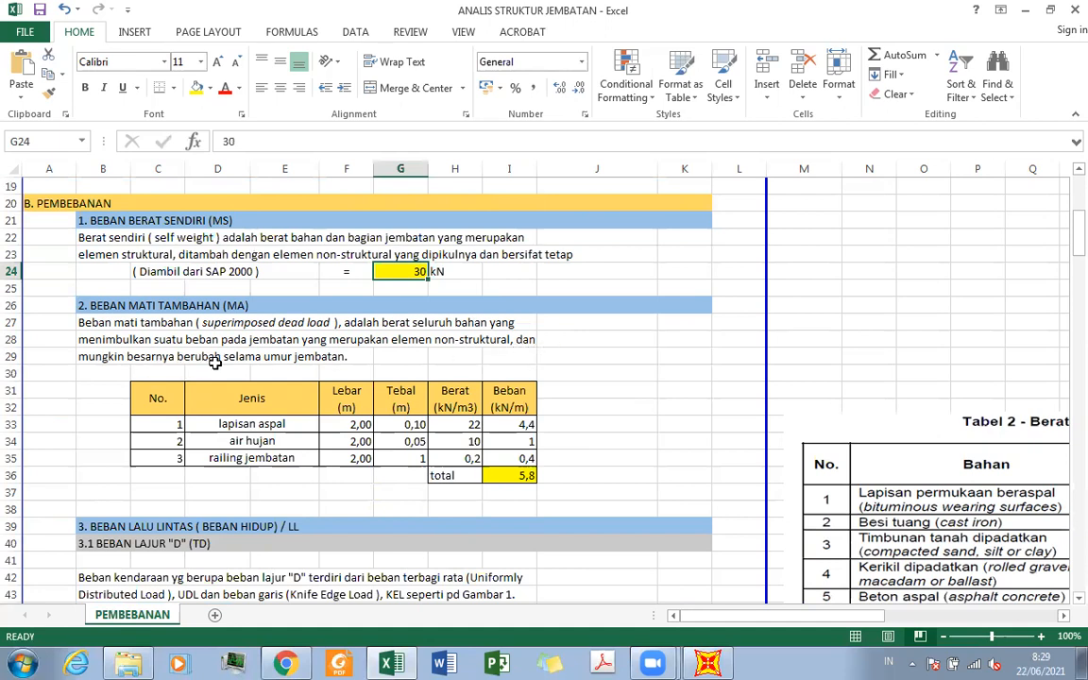
{"action": "left_click", "coordinate": [381, 374]}
{"action": "scroll", "coordinate": [381, 377], "scroll_direction": "down", "scroll_amount": 2}
{"action": "scroll", "coordinate": [298, 358], "scroll_direction": "up", "scroll_amount": 1}
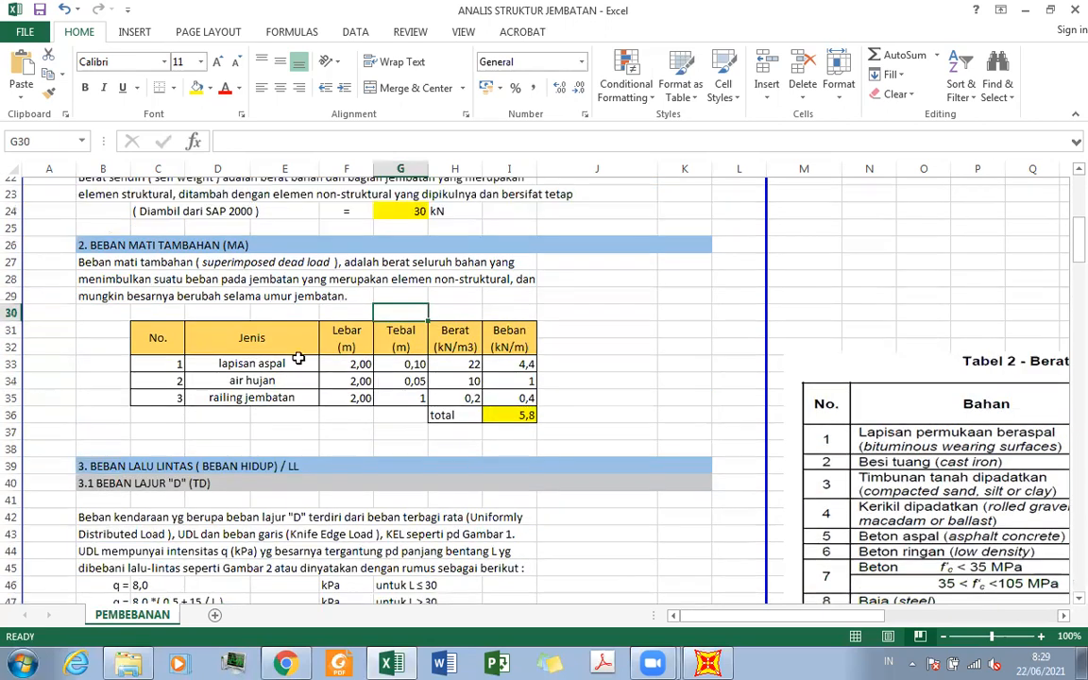
{"action": "scroll", "coordinate": [310, 373], "scroll_direction": "up", "scroll_amount": 1}
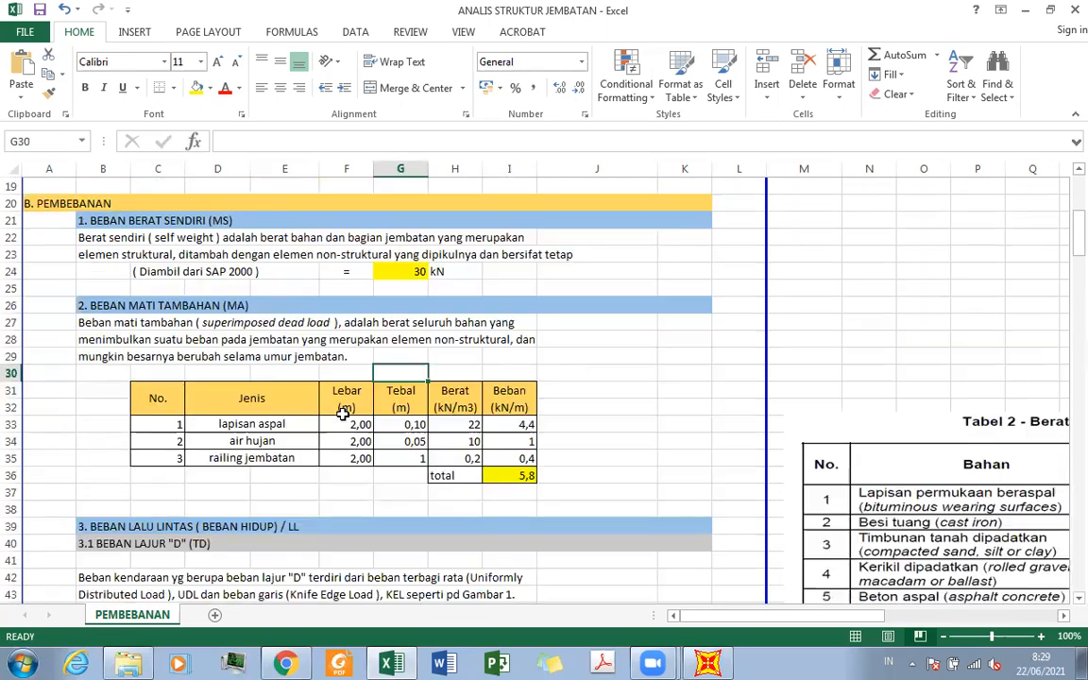
{"action": "scroll", "coordinate": [325, 431], "scroll_direction": "down", "scroll_amount": 3}
{"action": "left_click_drag", "start_coordinate": [749, 623], "coordinate": [930, 628]}
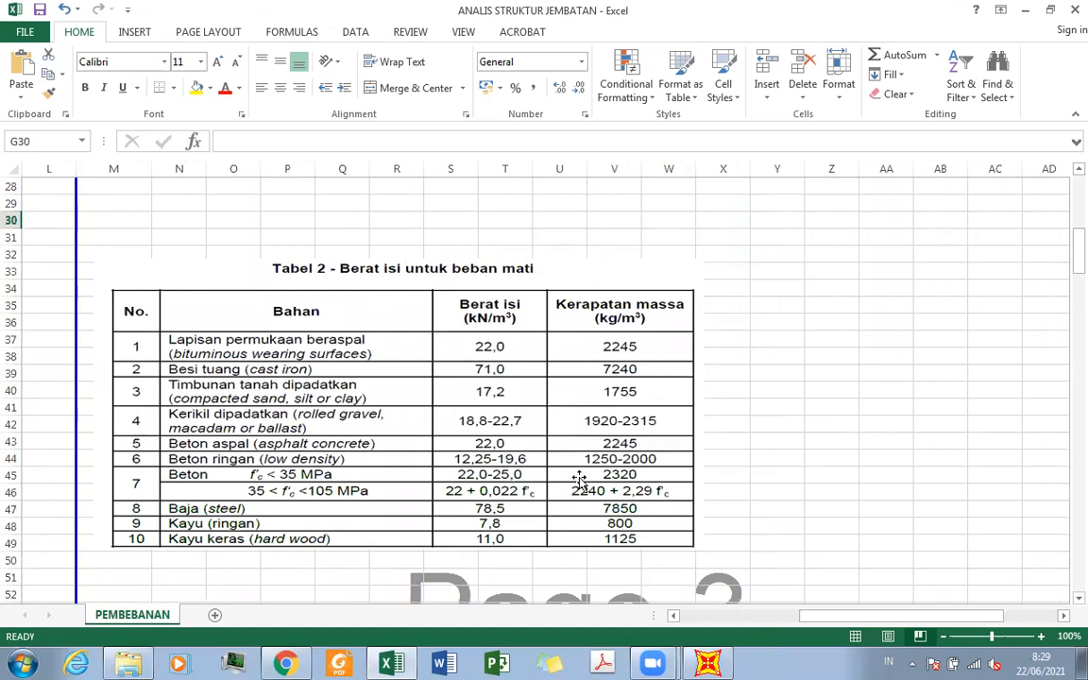
Examine the widths, thicknesses, unit weights and load formulas in the additional dead load (MA) table, including its total
{"action": "left_click", "coordinate": [795, 615]}
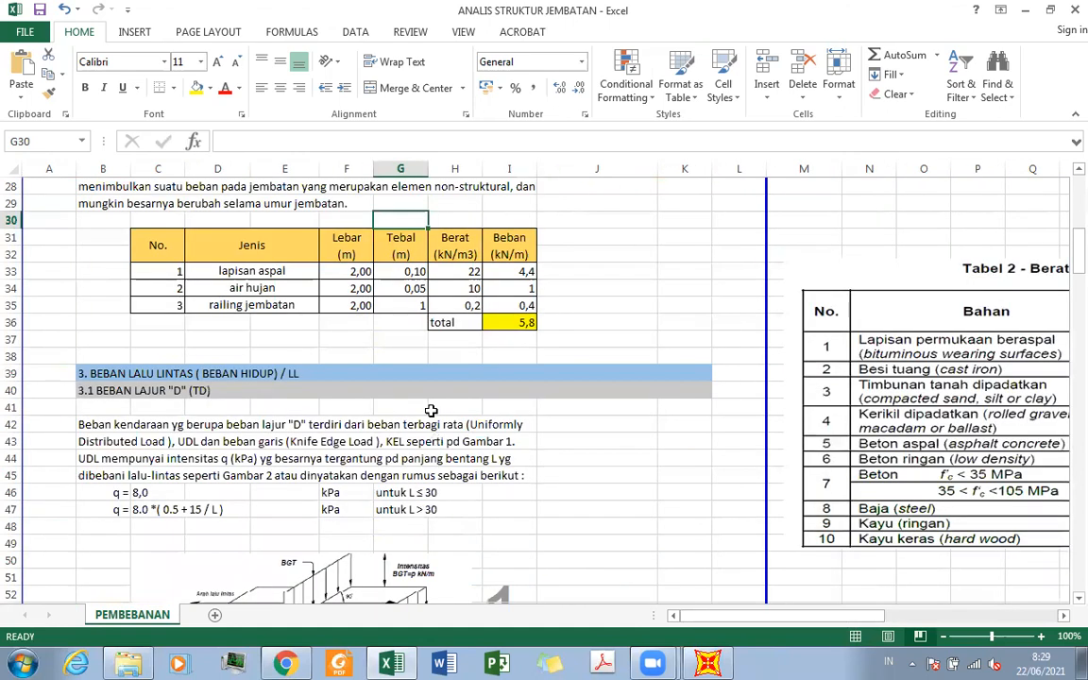
{"action": "scroll", "coordinate": [261, 385], "scroll_direction": "up", "scroll_amount": 2}
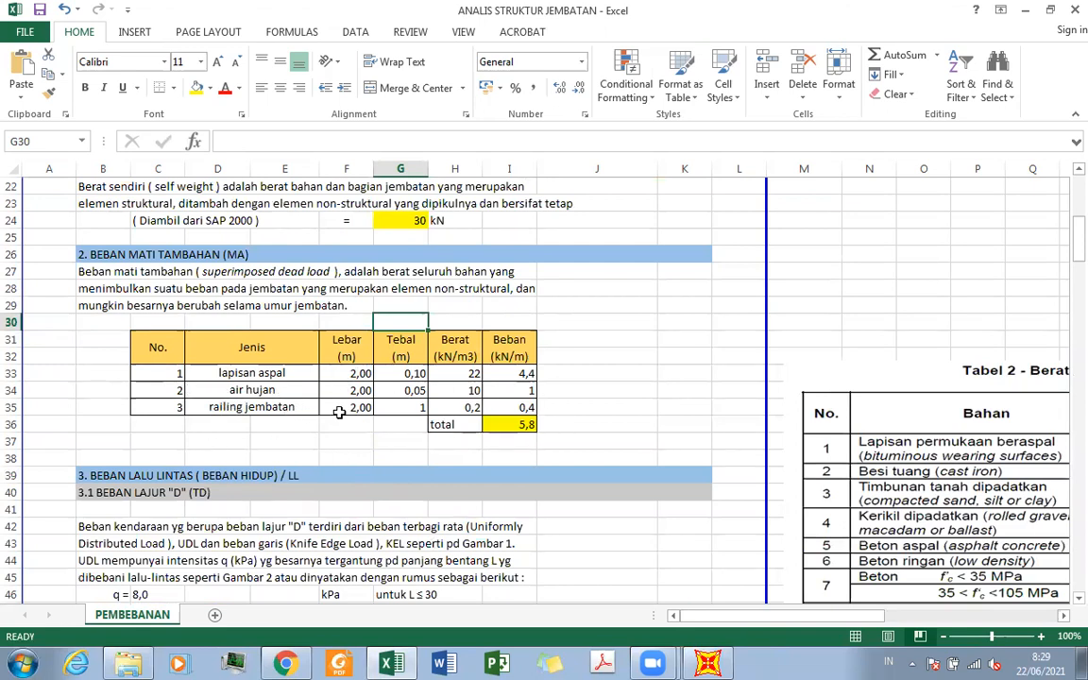
{"action": "left_click", "coordinate": [522, 424]}
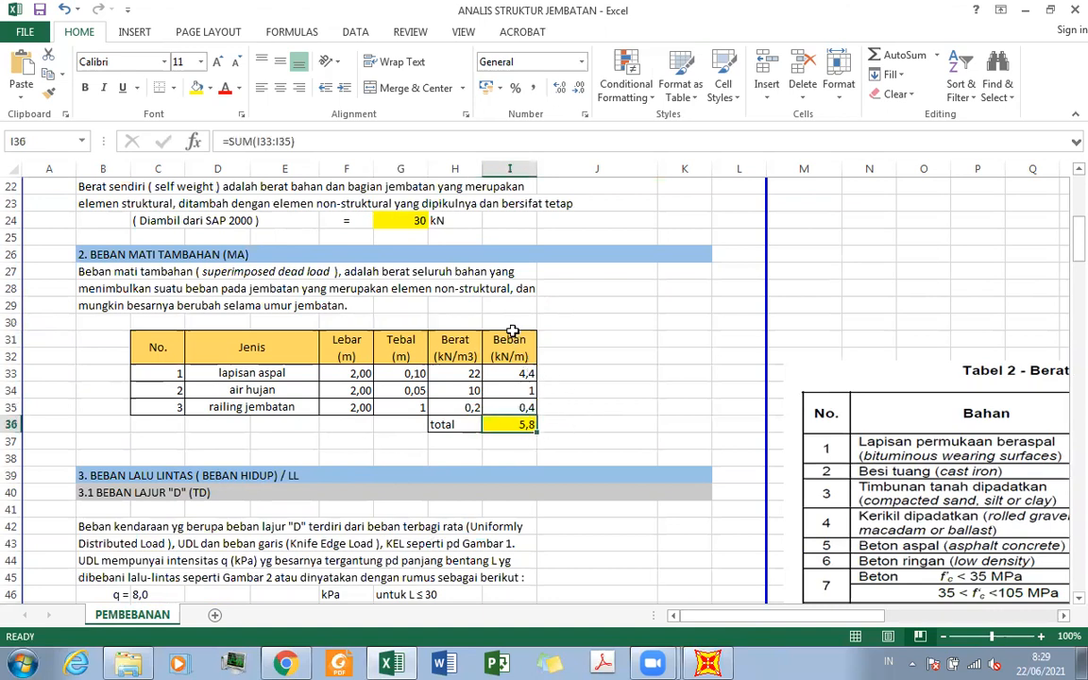
{"action": "left_click", "coordinate": [522, 373]}
{"action": "left_click", "coordinate": [462, 375]}
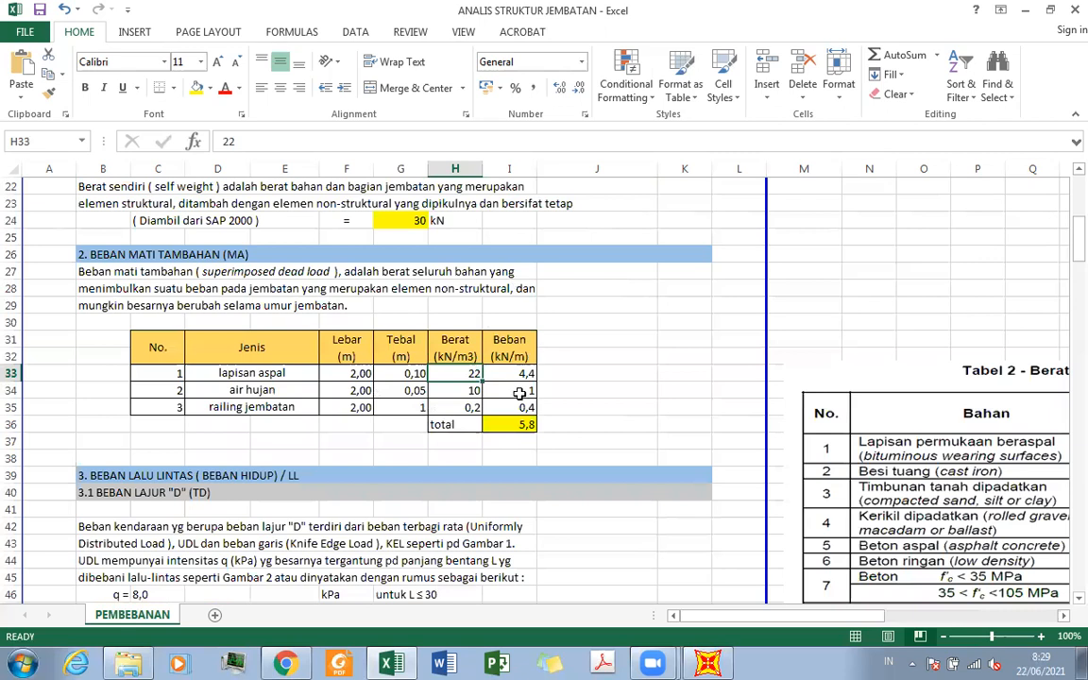
{"action": "scroll", "coordinate": [558, 348], "scroll_direction": "down", "scroll_amount": 2}
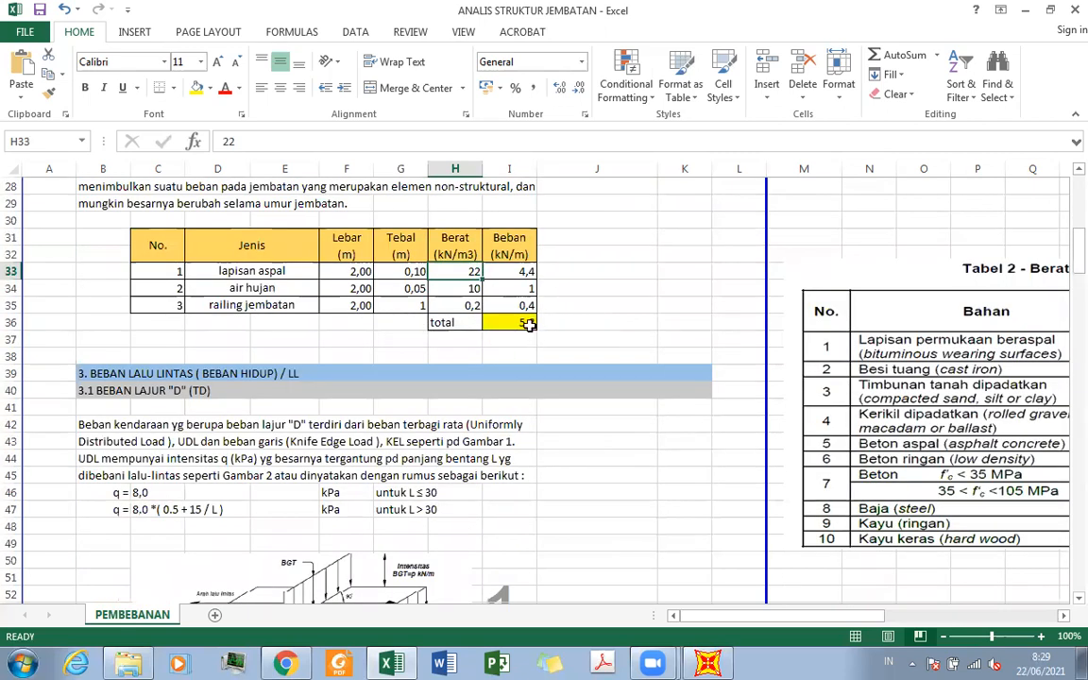
{"action": "left_click", "coordinate": [529, 324]}
{"action": "left_click", "coordinate": [566, 301]}
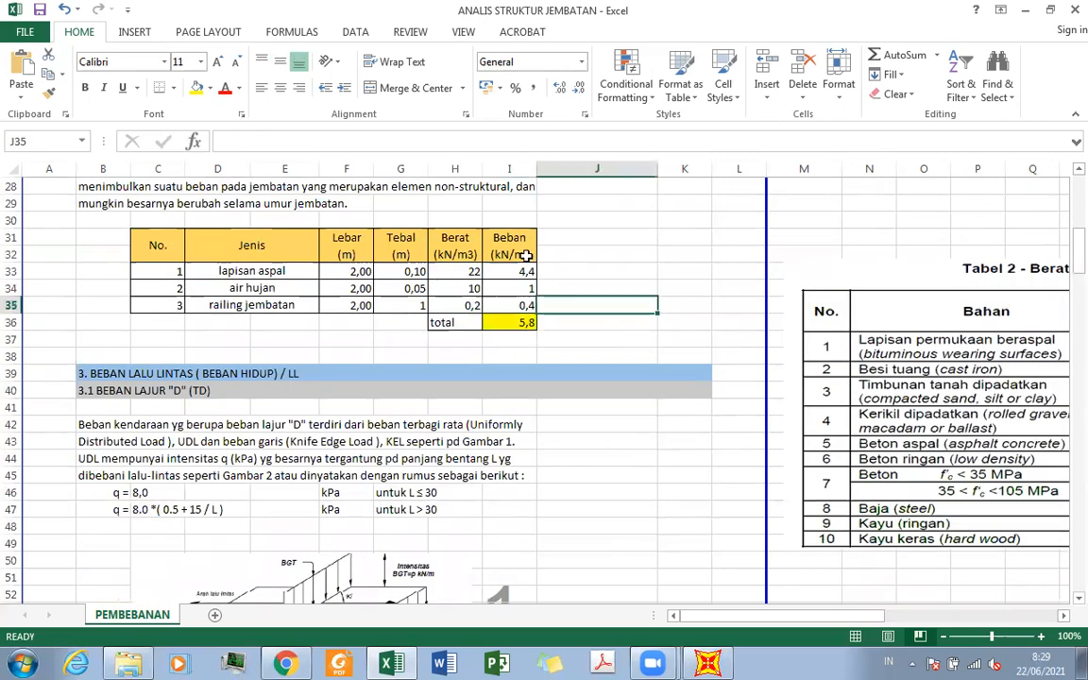
{"action": "scroll", "coordinate": [444, 312], "scroll_direction": "up", "scroll_amount": 3}
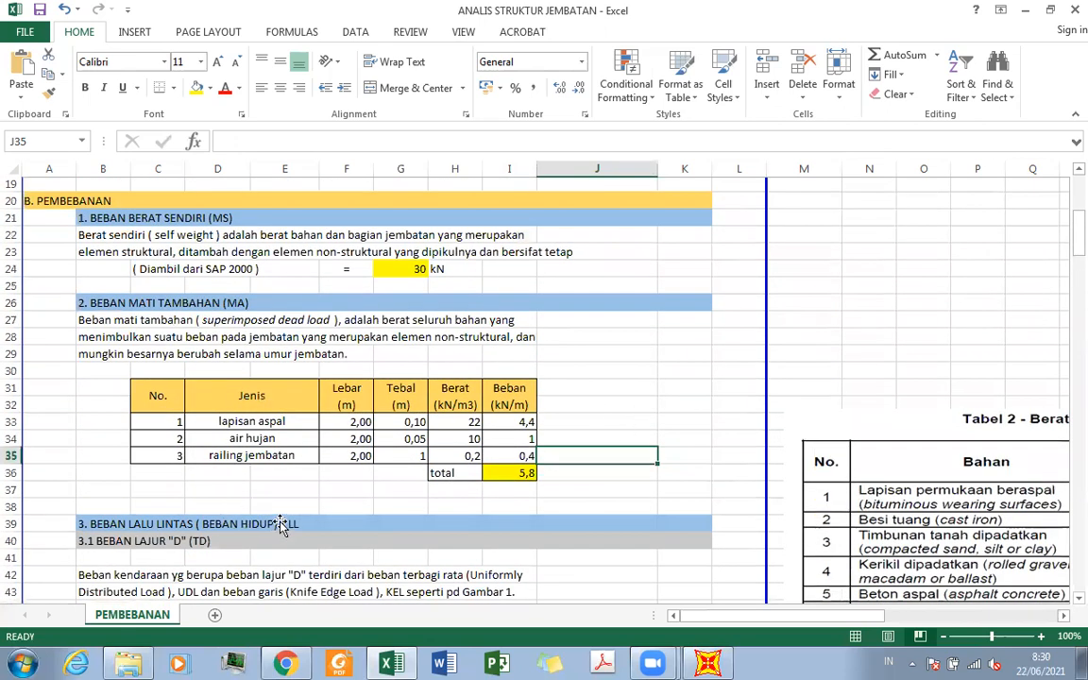
Examine the lane load "D" (TD) section, covering the UDL intensity formulas, the KEL and DLA factors and the girder loads
{"action": "scroll", "coordinate": [280, 527], "scroll_direction": "down", "scroll_amount": 4}
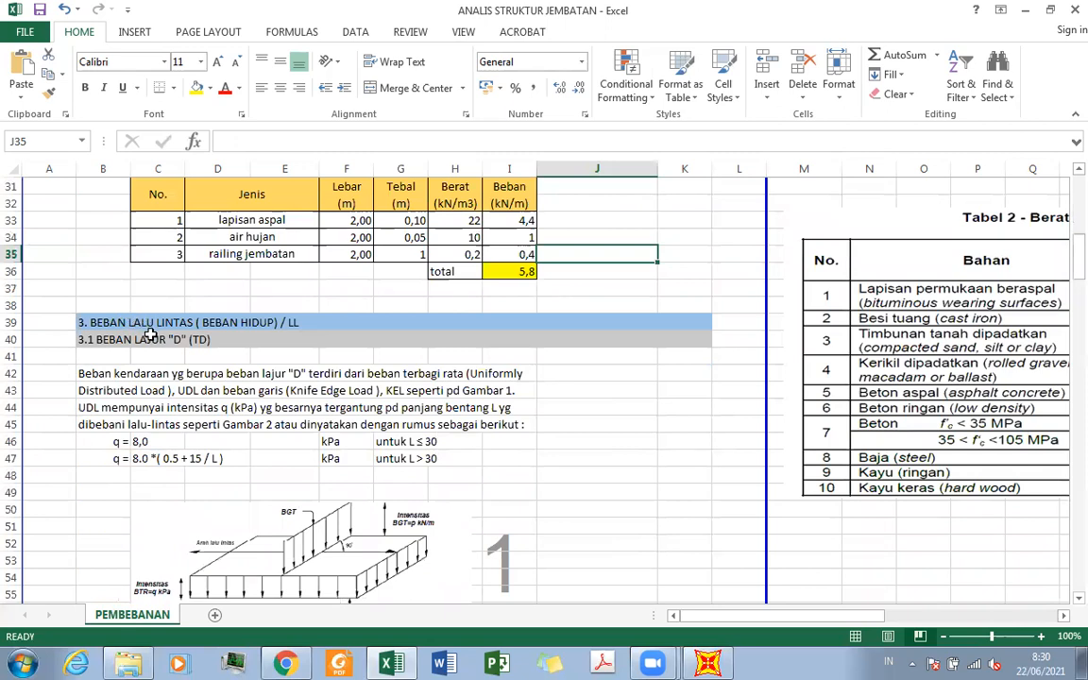
{"action": "scroll", "coordinate": [151, 331], "scroll_direction": "down", "scroll_amount": 1}
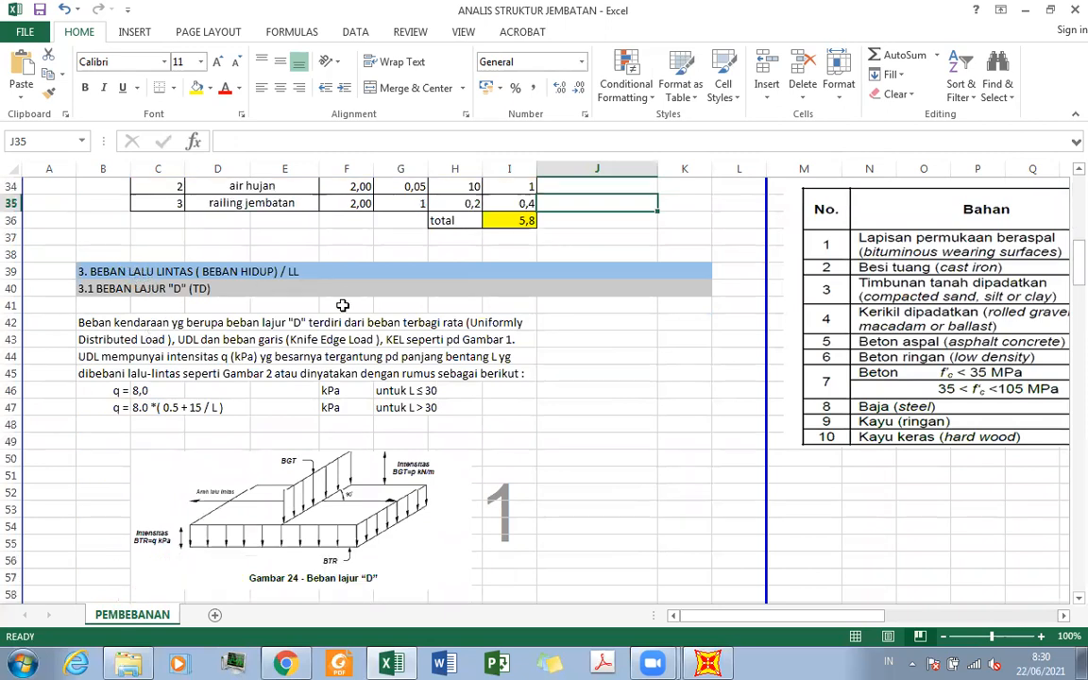
{"action": "scroll", "coordinate": [307, 287], "scroll_direction": "down", "scroll_amount": 1}
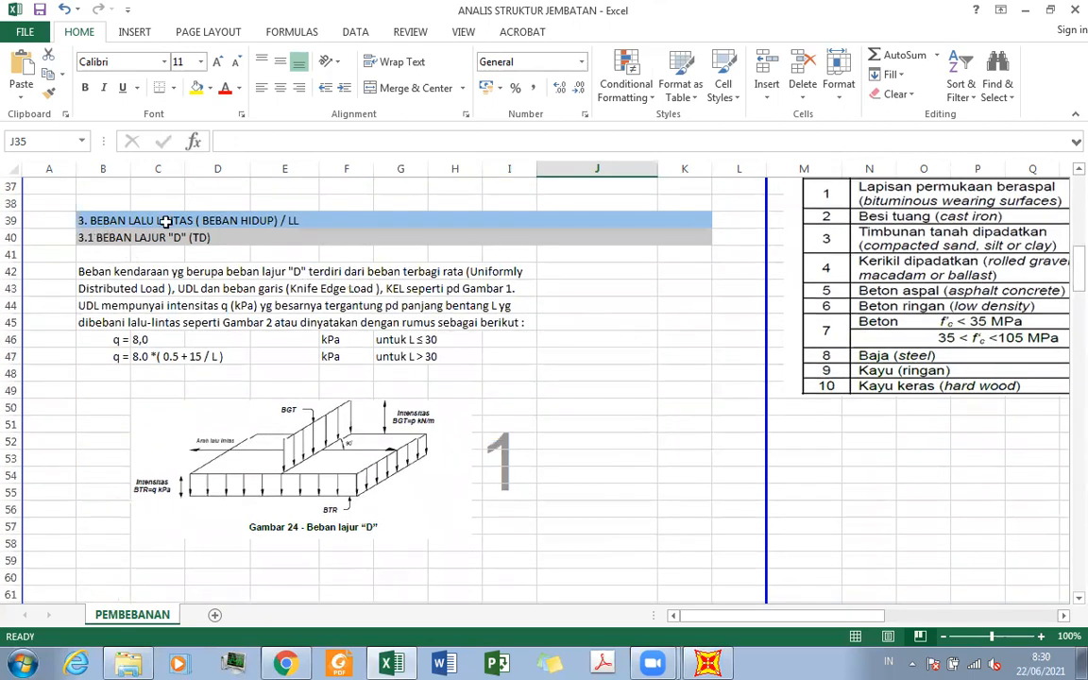
{"action": "scroll", "coordinate": [101, 255], "scroll_direction": "down", "scroll_amount": 1}
{"action": "scroll", "coordinate": [101, 256], "scroll_direction": "down", "scroll_amount": 6}
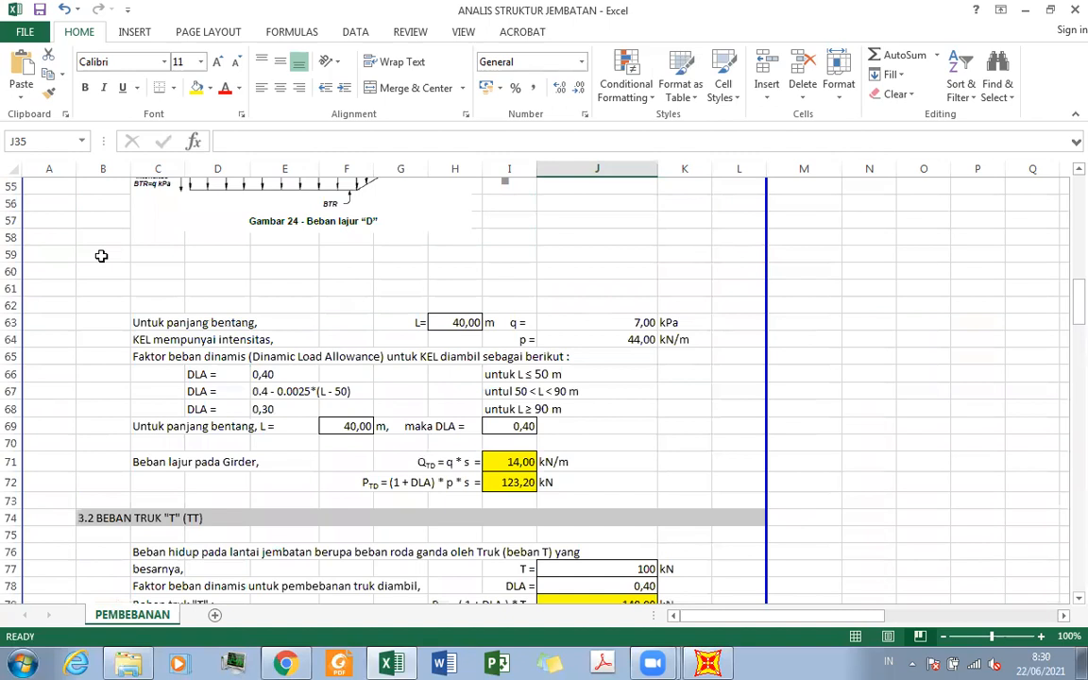
{"action": "scroll", "coordinate": [102, 256], "scroll_direction": "down", "scroll_amount": 12}
{"action": "scroll", "coordinate": [101, 260], "scroll_direction": "up", "scroll_amount": 10}
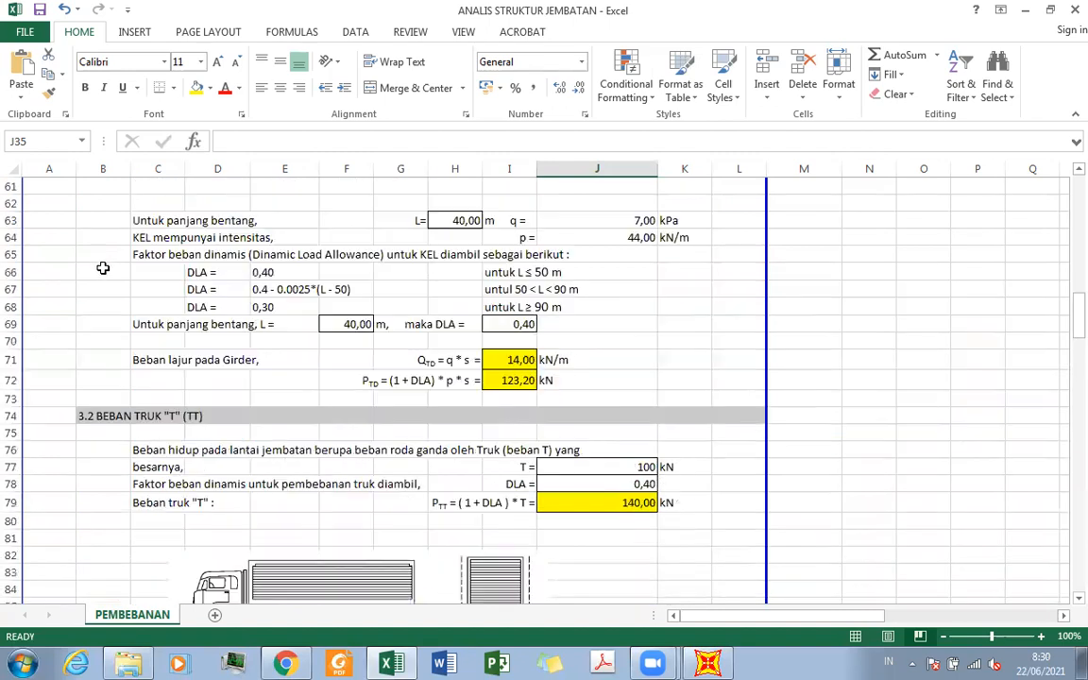
{"action": "scroll", "coordinate": [103, 271], "scroll_direction": "up", "scroll_amount": 8}
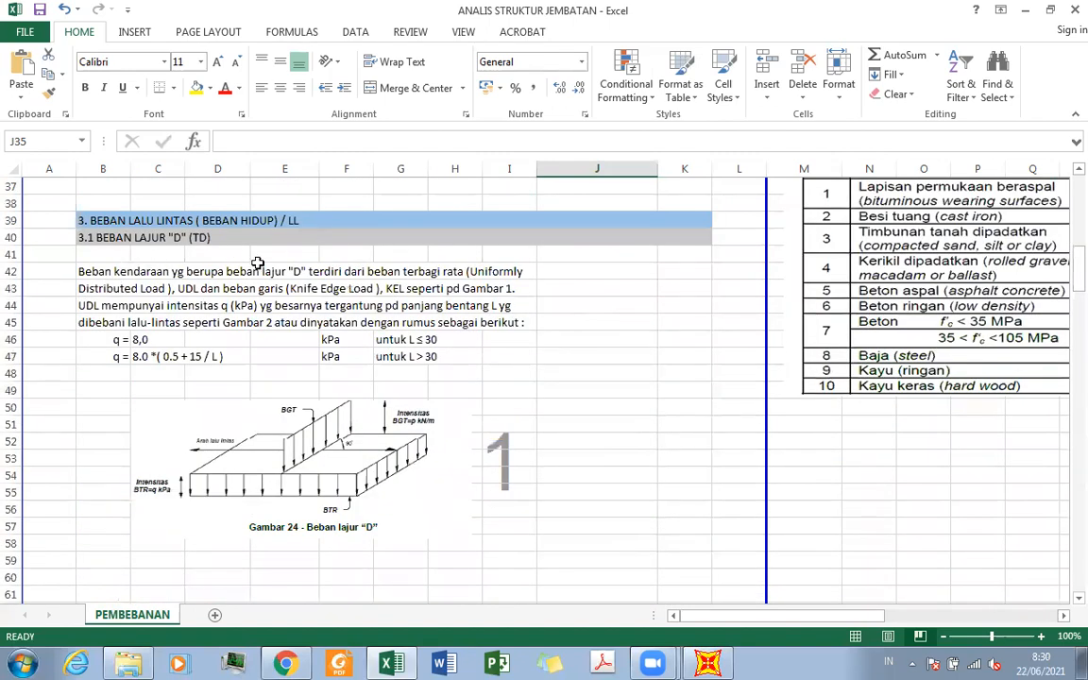
{"action": "scroll", "coordinate": [218, 328], "scroll_direction": "down", "scroll_amount": 5}
{"action": "scroll", "coordinate": [194, 312], "scroll_direction": "down", "scroll_amount": 3}
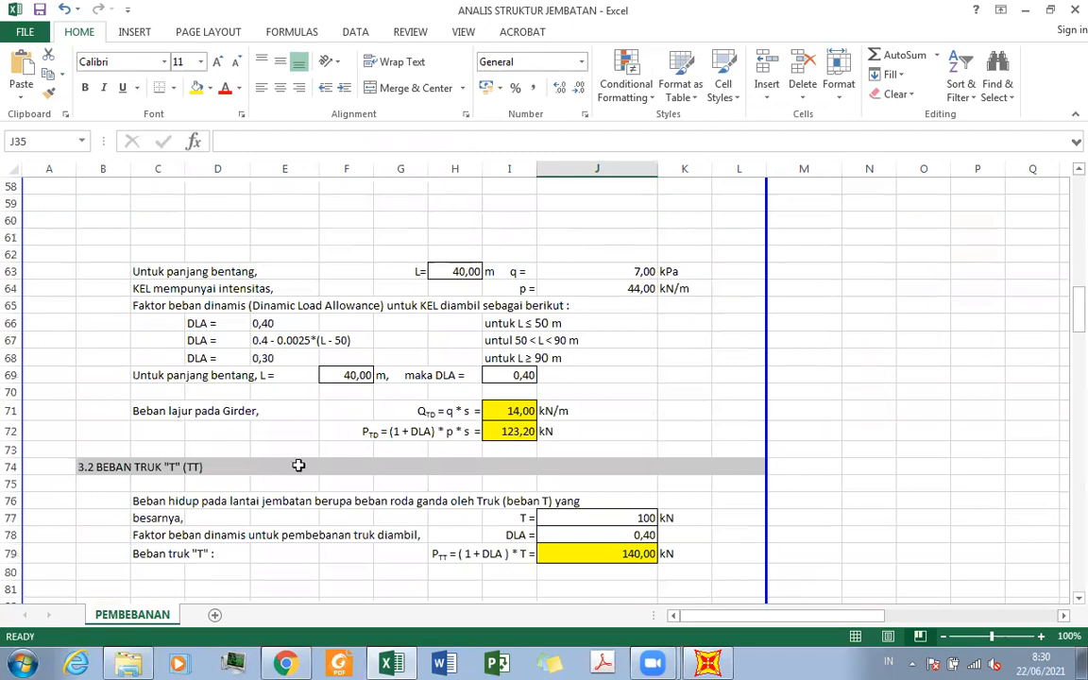
{"action": "scroll", "coordinate": [283, 425], "scroll_direction": "up", "scroll_amount": 6}
{"action": "scroll", "coordinate": [330, 443], "scroll_direction": "down", "scroll_amount": 4}
{"action": "scroll", "coordinate": [350, 453], "scroll_direction": "up", "scroll_amount": 4}
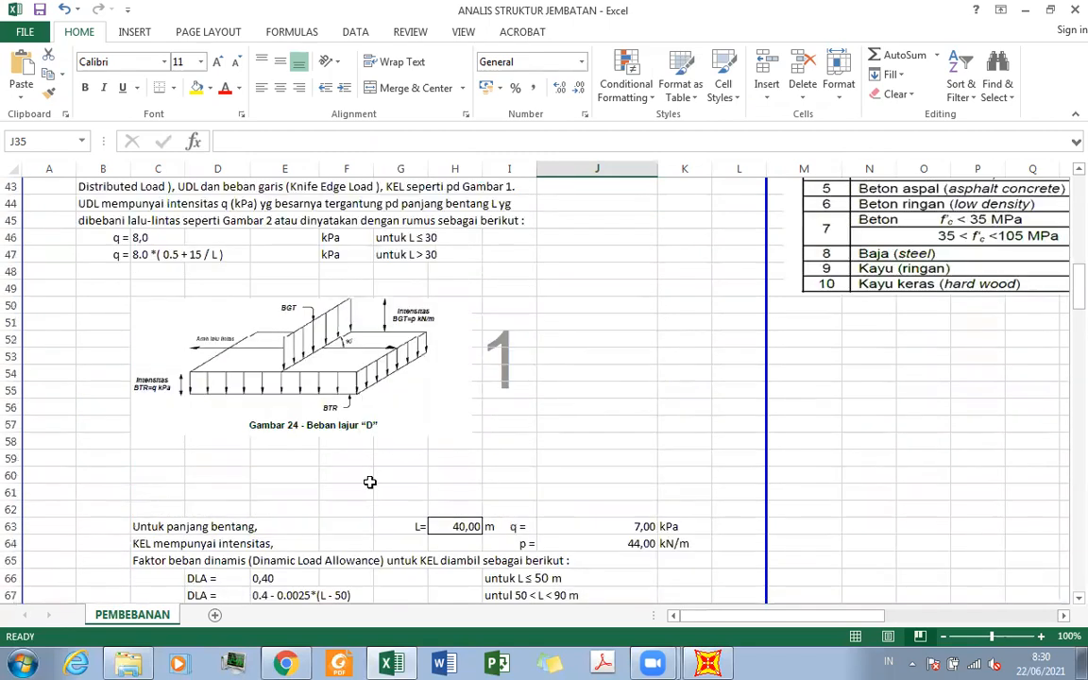
{"action": "scroll", "coordinate": [369, 481], "scroll_direction": "down", "scroll_amount": 4}
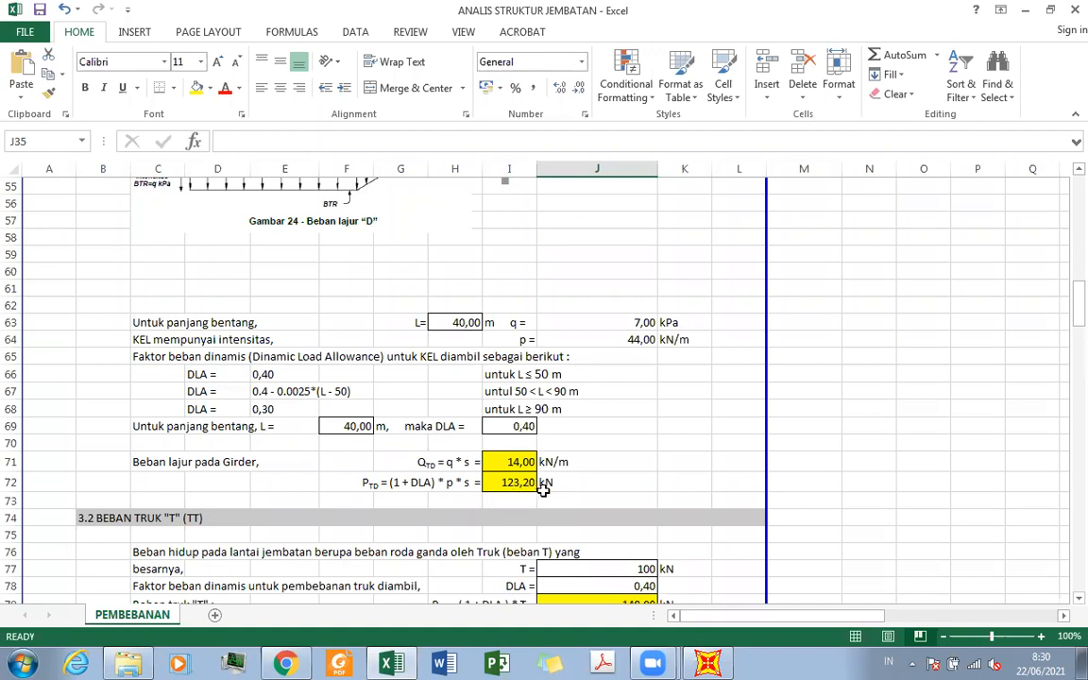
Examine the truck load "T" (TT) and wind load (EW) calculations in the sheet
{"action": "scroll", "coordinate": [543, 487], "scroll_direction": "down", "scroll_amount": 4}
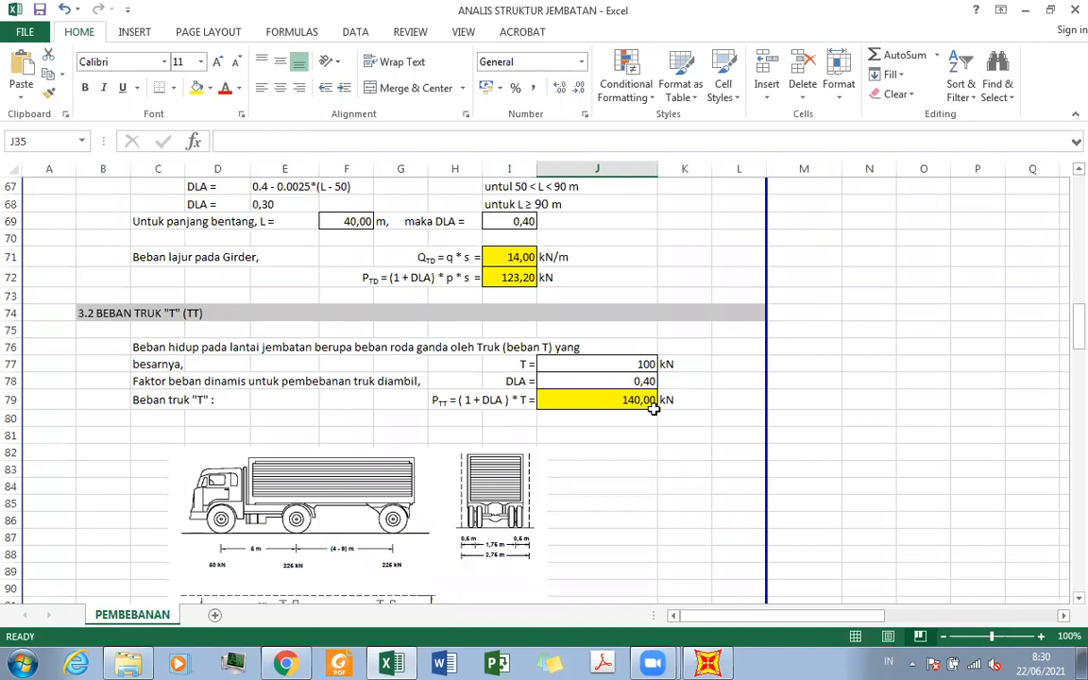
{"action": "scroll", "coordinate": [653, 408], "scroll_direction": "down", "scroll_amount": 8}
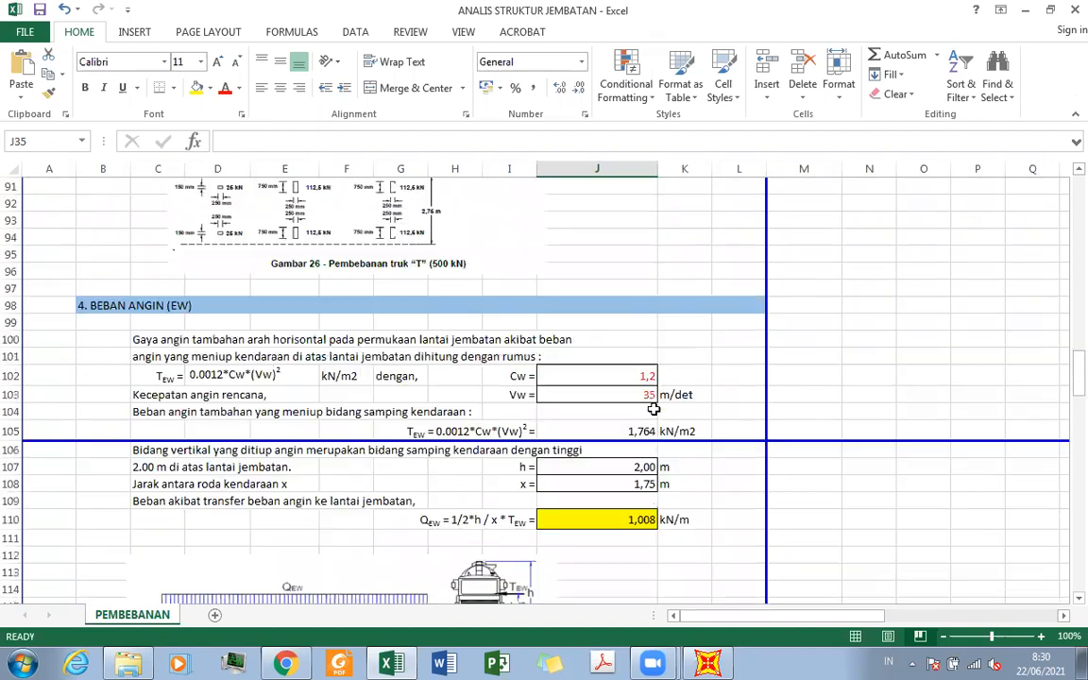
{"action": "scroll", "coordinate": [654, 408], "scroll_direction": "down", "scroll_amount": 1}
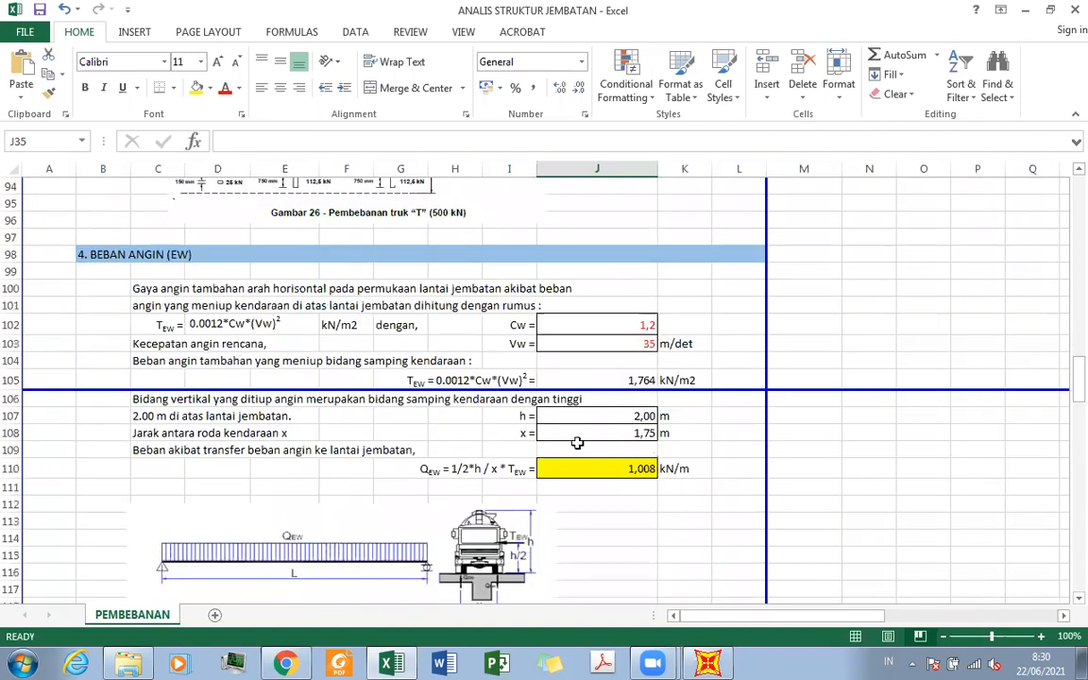
{"action": "scroll", "coordinate": [567, 401], "scroll_direction": "down", "scroll_amount": 2}
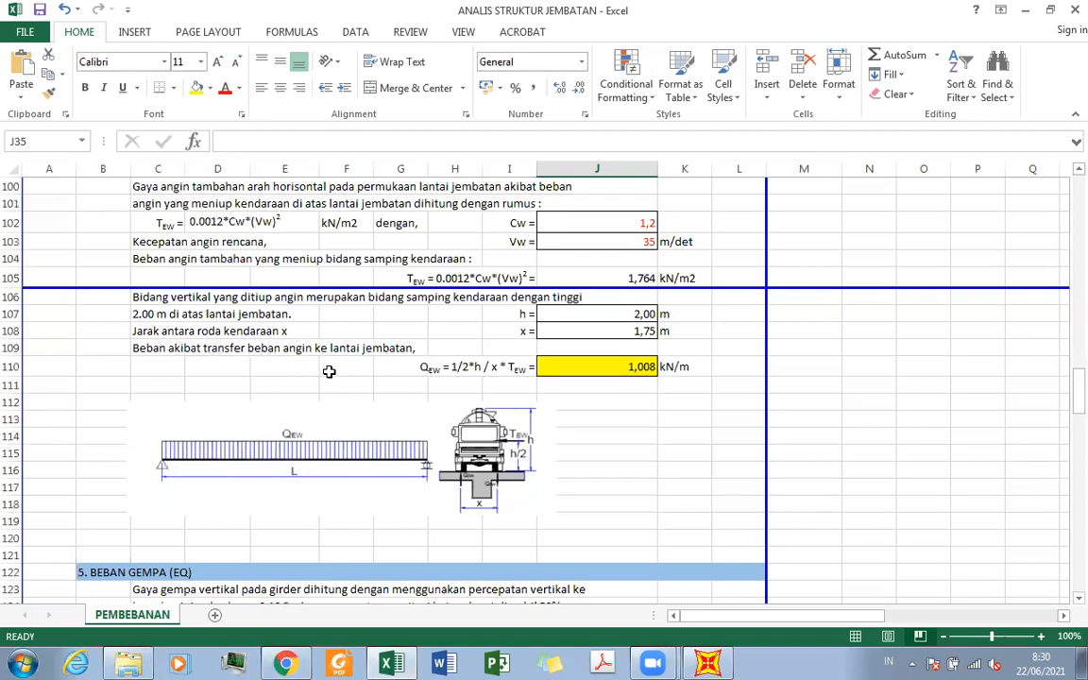
Examine the earthquake load (EQ) calculation through to the vertical earthquake load formula in cell J192
{"action": "scroll", "coordinate": [329, 371], "scroll_direction": "down", "scroll_amount": 5}
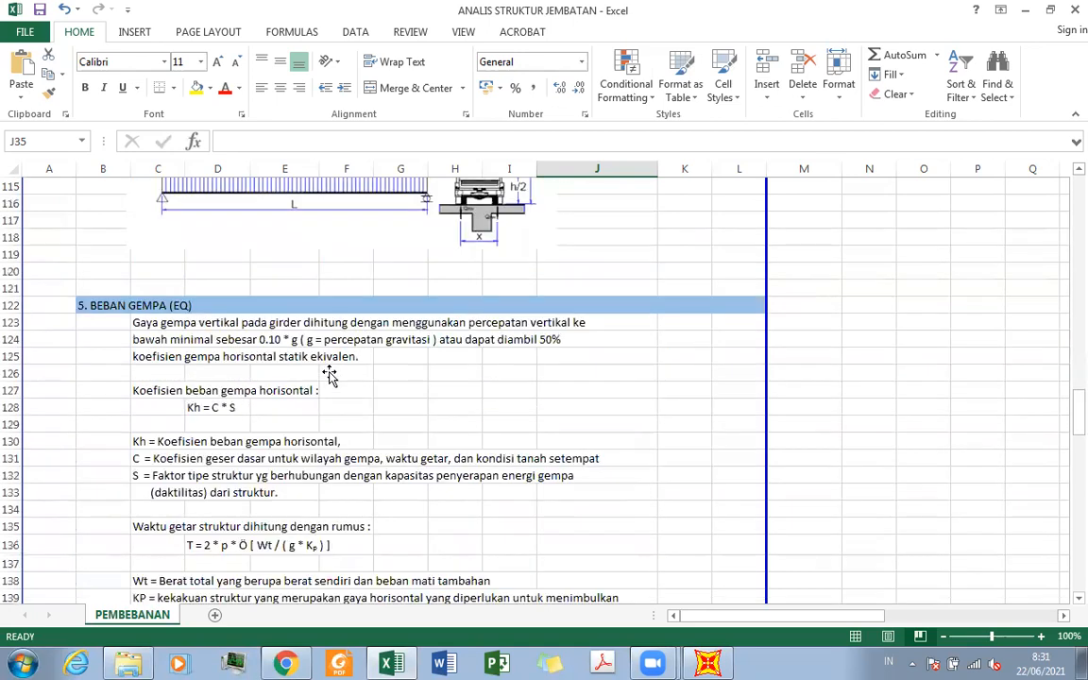
{"action": "scroll", "coordinate": [329, 375], "scroll_direction": "down", "scroll_amount": 4}
{"action": "scroll", "coordinate": [329, 375], "scroll_direction": "up", "scroll_amount": 5}
{"action": "scroll", "coordinate": [329, 373], "scroll_direction": "down", "scroll_amount": 9}
{"action": "scroll", "coordinate": [329, 373], "scroll_direction": "down", "scroll_amount": 6}
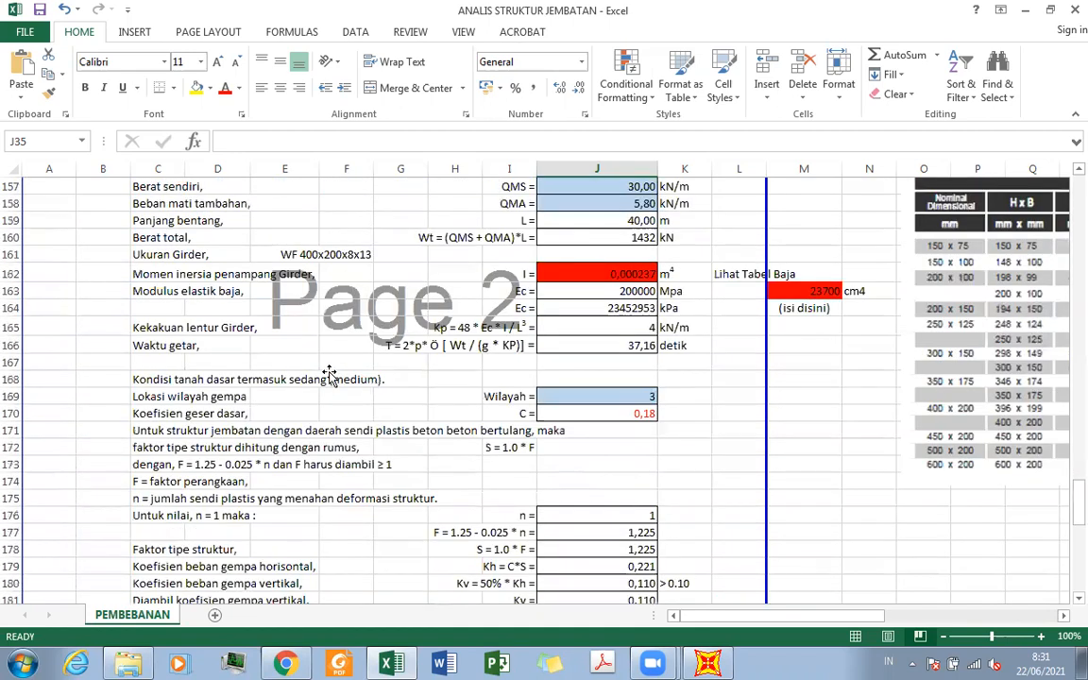
{"action": "scroll", "coordinate": [330, 373], "scroll_direction": "down", "scroll_amount": 8}
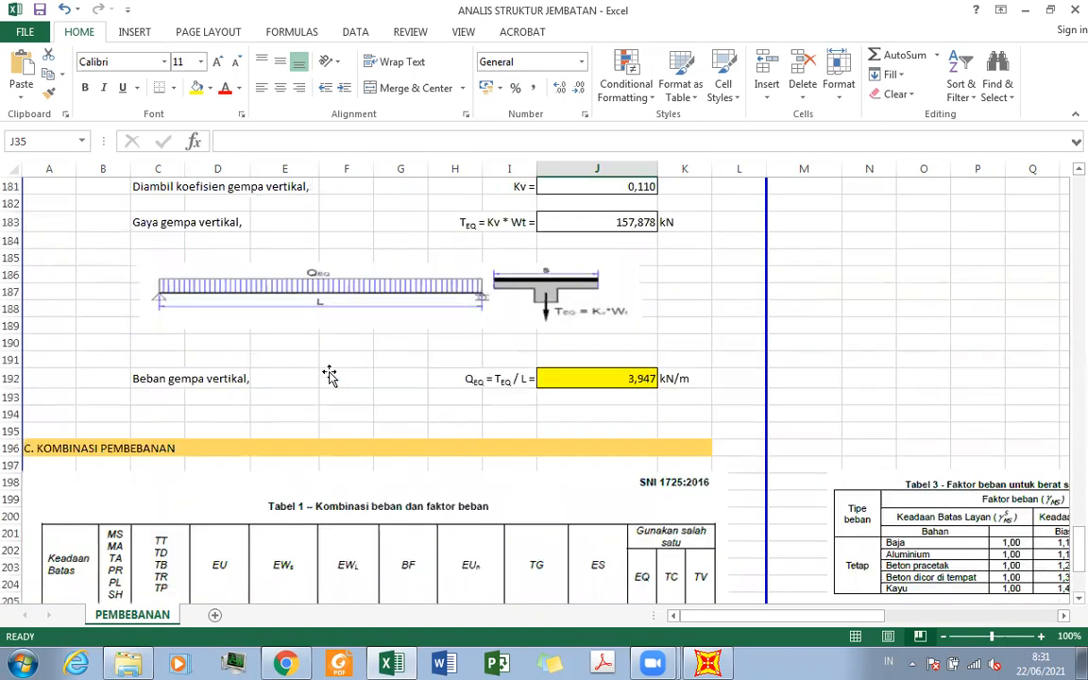
{"action": "scroll", "coordinate": [335, 379], "scroll_direction": "down", "scroll_amount": 7}
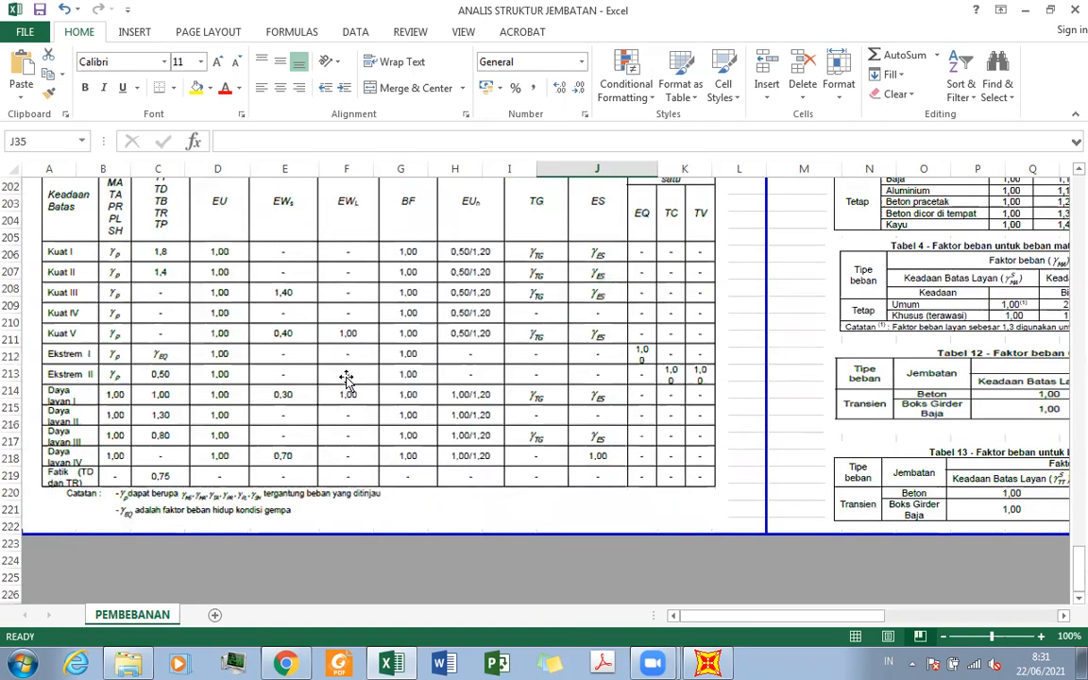
{"action": "scroll", "coordinate": [349, 375], "scroll_direction": "up", "scroll_amount": 8}
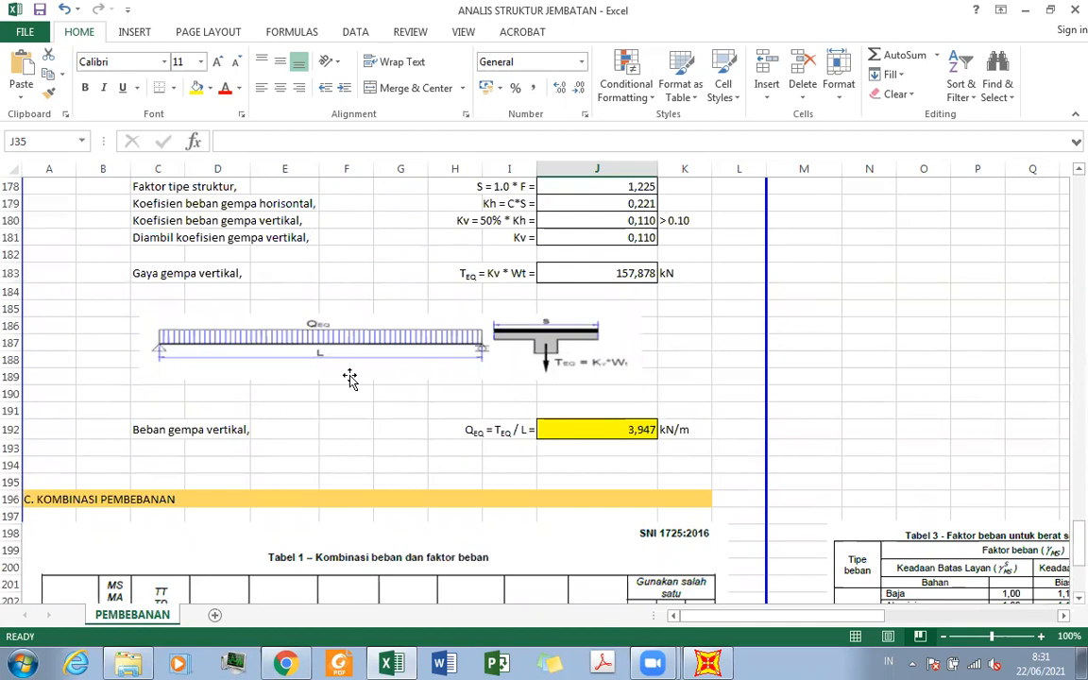
{"action": "scroll", "coordinate": [350, 378], "scroll_direction": "up", "scroll_amount": 2}
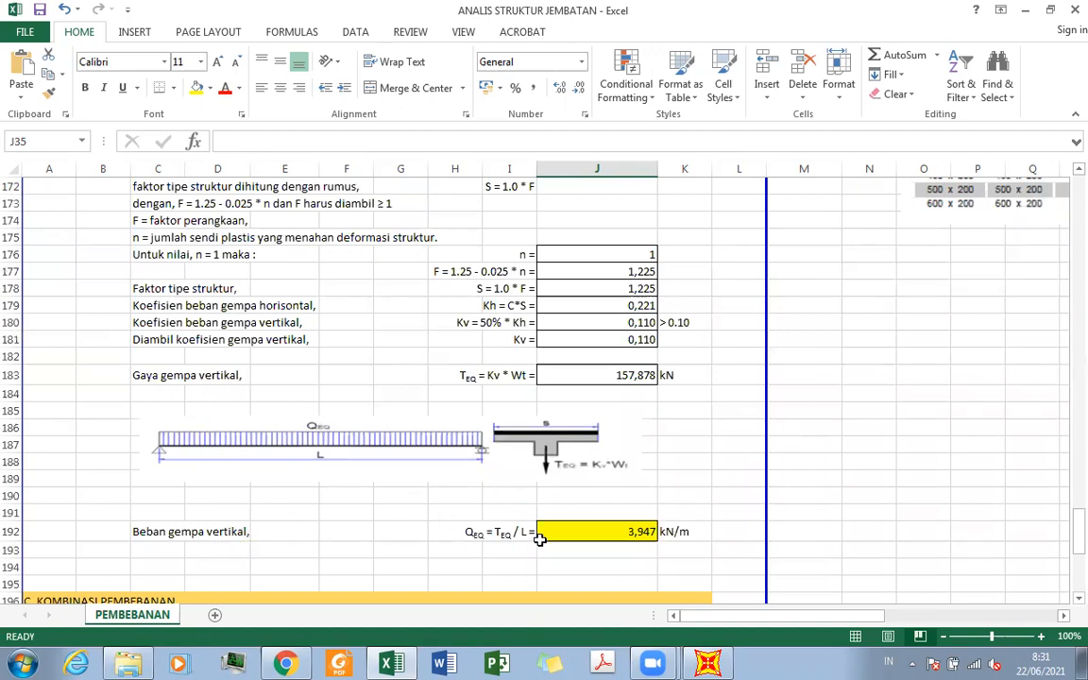
{"action": "scroll", "coordinate": [541, 543], "scroll_direction": "down", "scroll_amount": 4}
{"action": "left_click", "coordinate": [629, 326]}
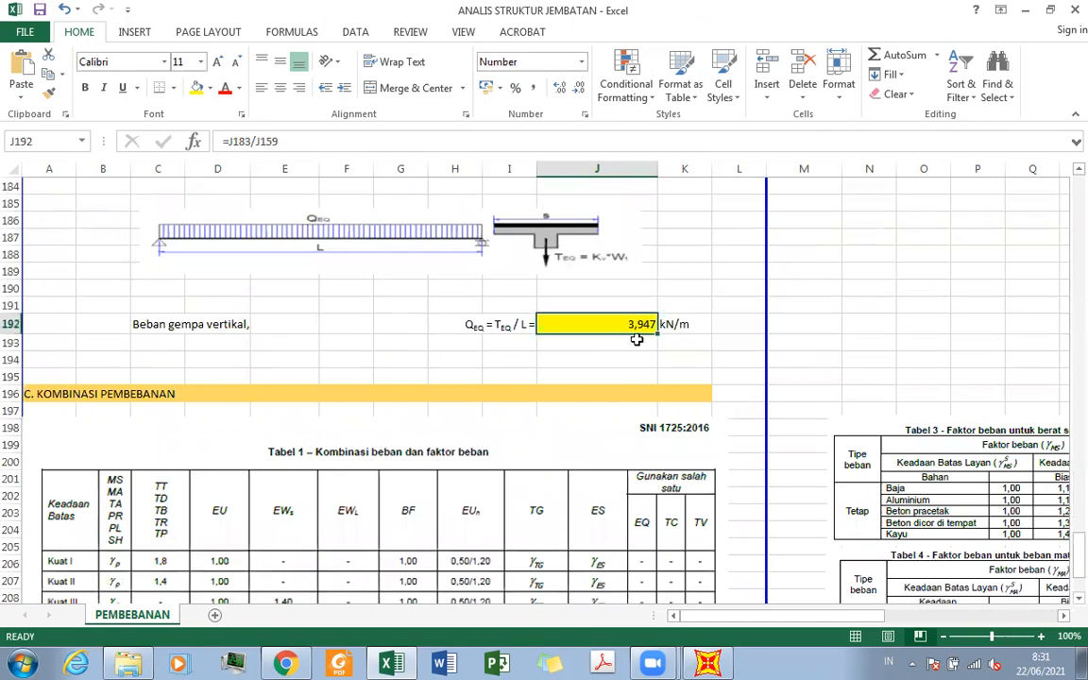
Review the load combination factors in Tabel 1 and go back over the earthquake inputs to the wind load section
{"action": "scroll", "coordinate": [514, 373], "scroll_direction": "down", "scroll_amount": 7}
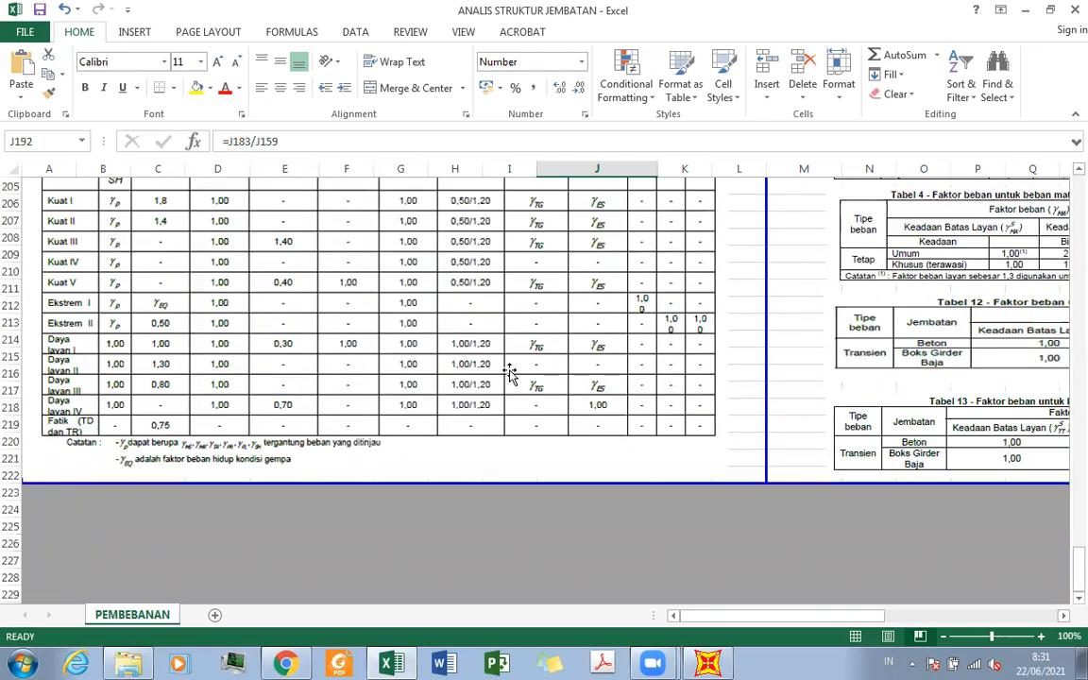
{"action": "scroll", "coordinate": [510, 373], "scroll_direction": "up", "scroll_amount": 5}
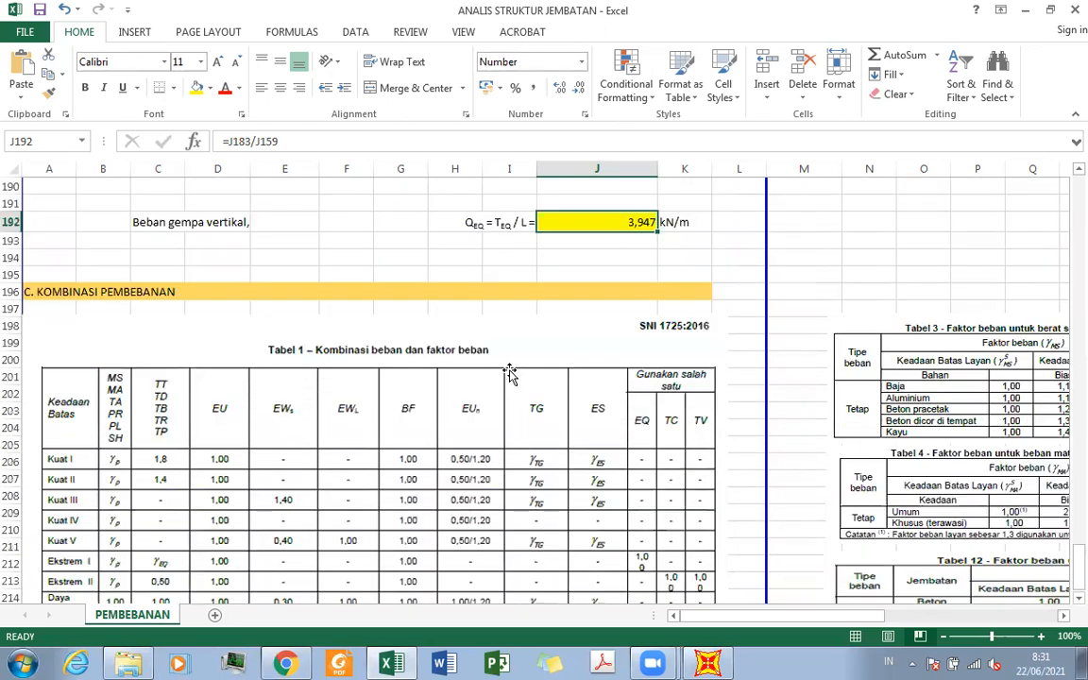
{"action": "scroll", "coordinate": [510, 372], "scroll_direction": "up", "scroll_amount": 5}
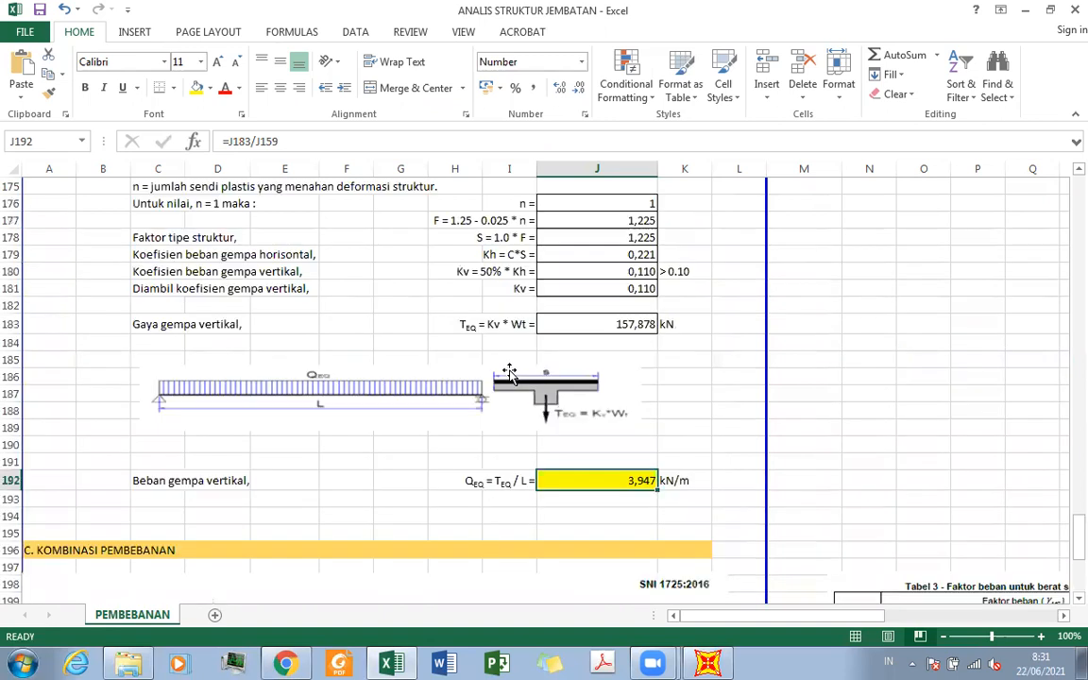
{"action": "scroll", "coordinate": [510, 373], "scroll_direction": "up", "scroll_amount": 4}
{"action": "scroll", "coordinate": [510, 373], "scroll_direction": "up", "scroll_amount": 5}
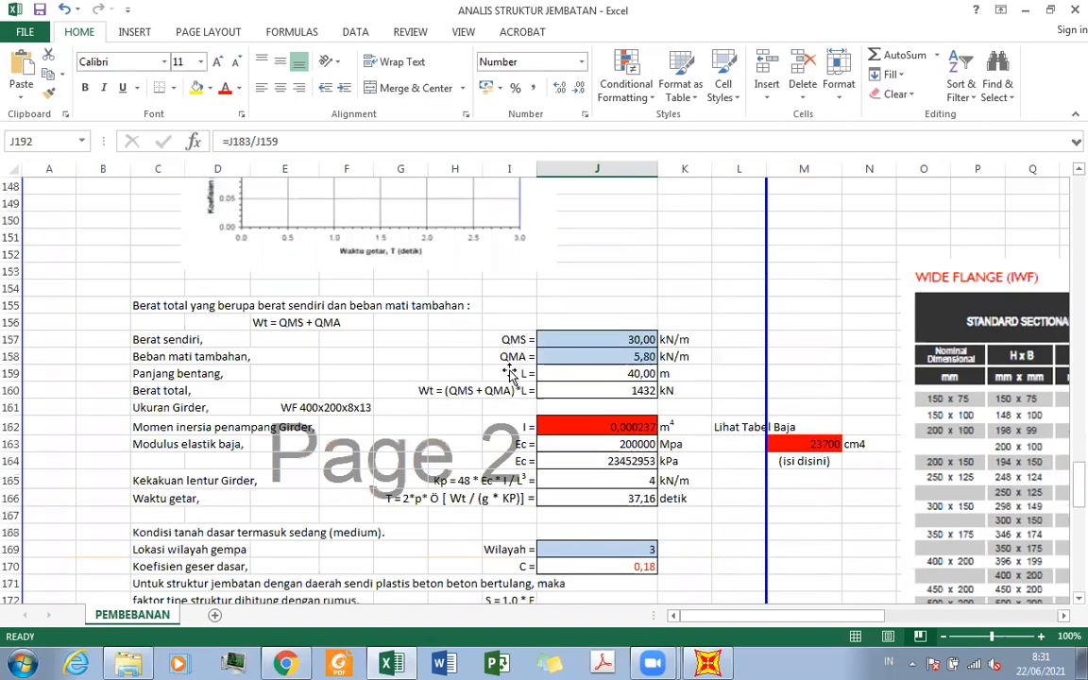
{"action": "scroll", "coordinate": [519, 390], "scroll_direction": "up", "scroll_amount": 20}
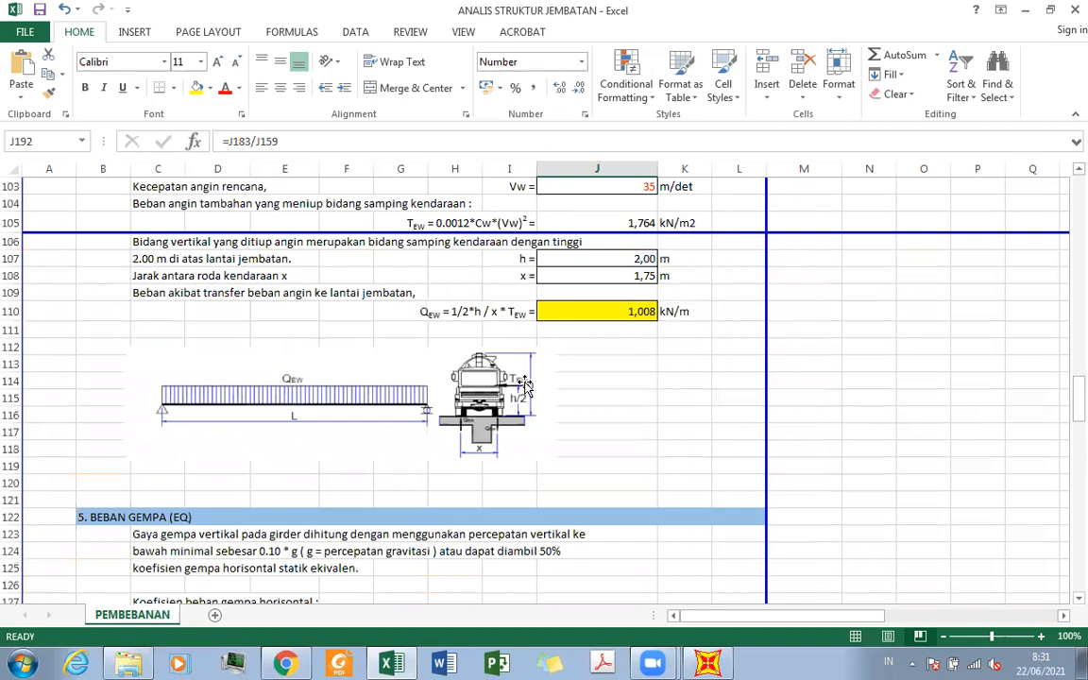
In SAP2000, open the load pattern definitions and rename the DEAD load pattern as MATI
{"action": "scroll", "coordinate": [548, 352], "scroll_direction": "up", "scroll_amount": 15}
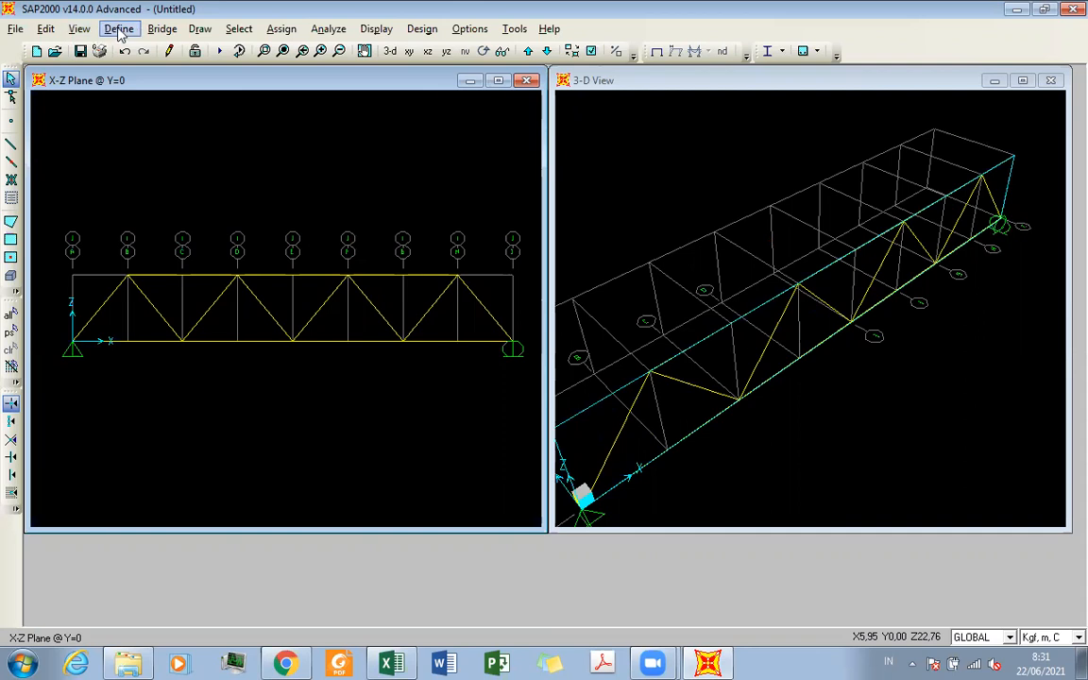
{"action": "left_click", "coordinate": [119, 30]}
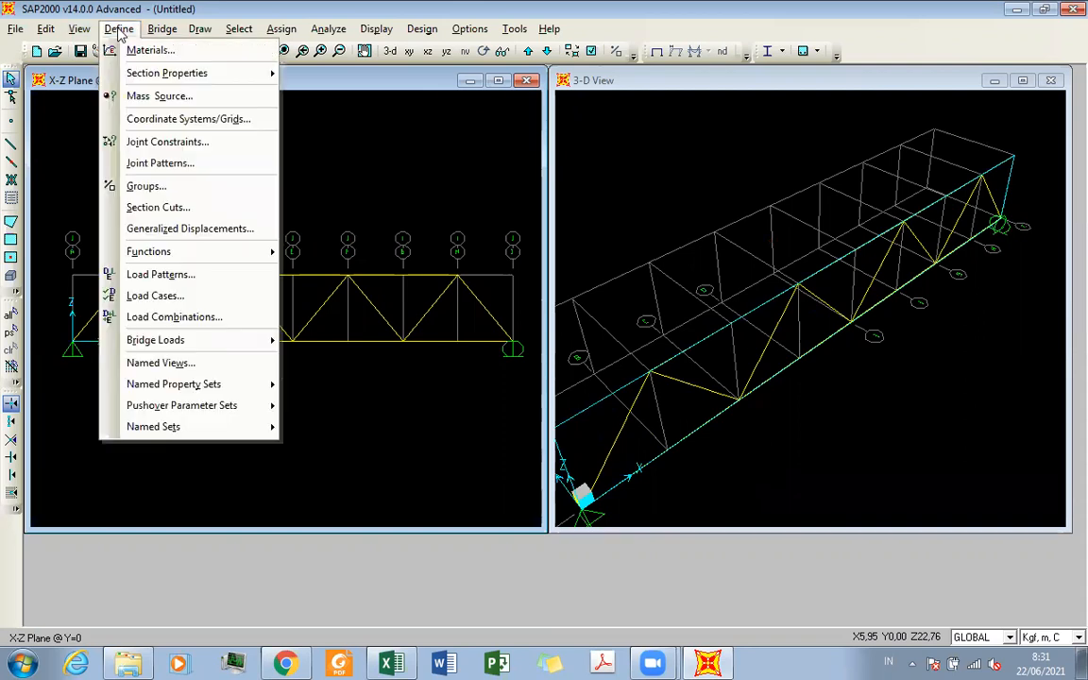
{"action": "left_click", "coordinate": [189, 275]}
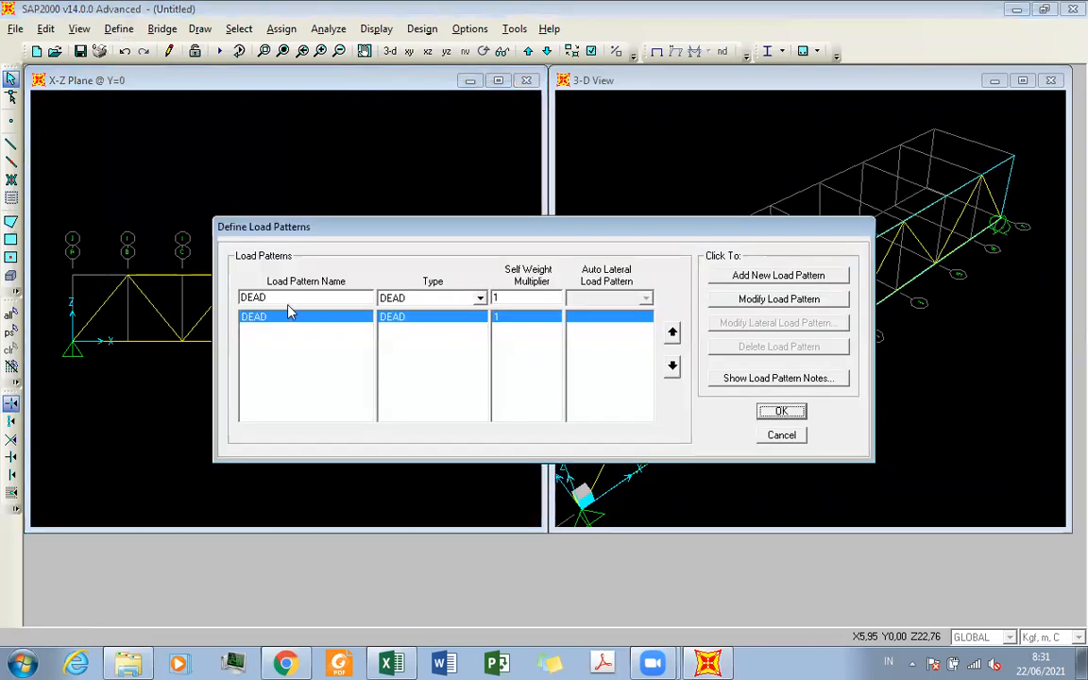
{"action": "double_click", "coordinate": [292, 301]}
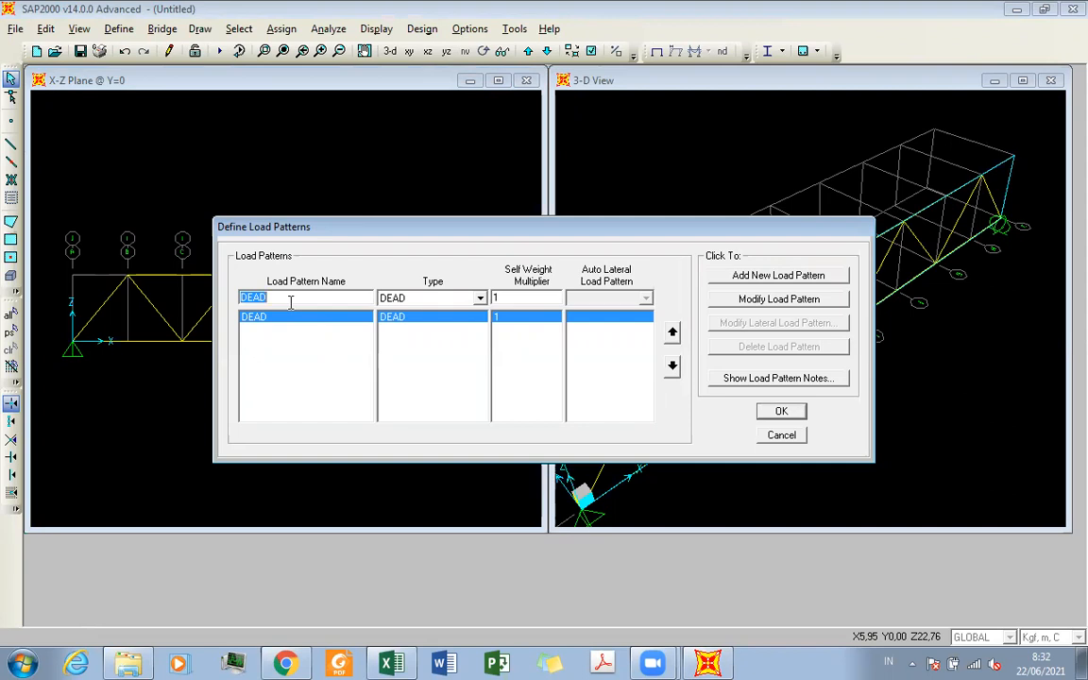
{"action": "type", "text": "MATI"}
{"action": "left_click", "coordinate": [799, 300]}
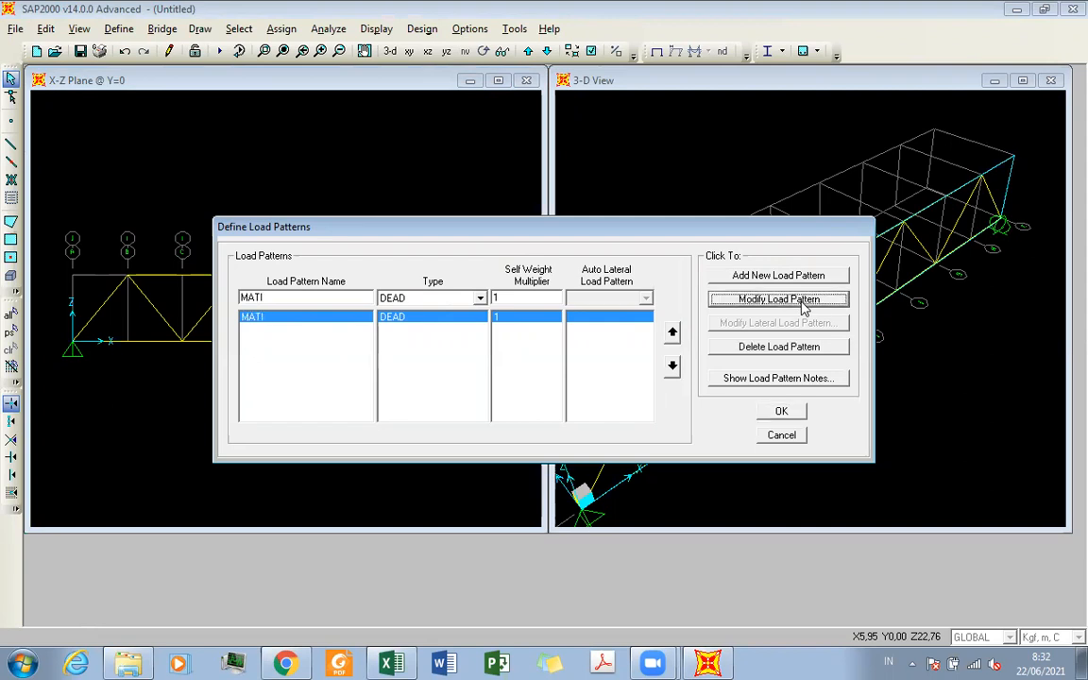
Enter HIDUP as the name for a new load pattern
{"action": "double_click", "coordinate": [297, 296]}
{"action": "type", "text": "HID"}
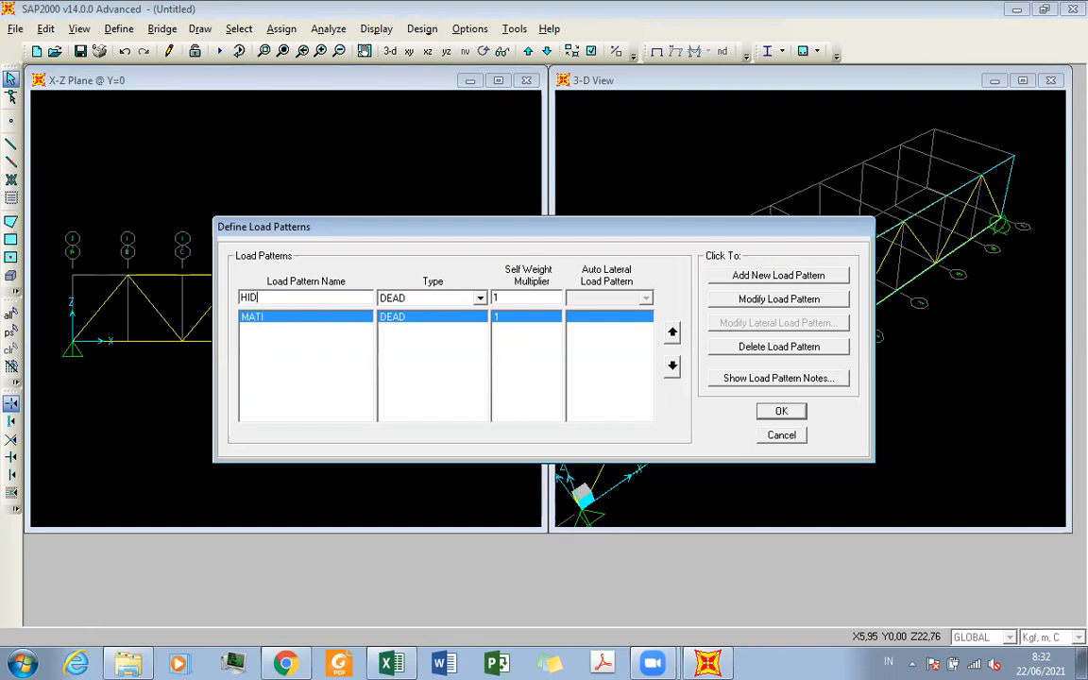
{"action": "type", "text": "UP"}
Switch to the Excel workbook and review the load sections and the Tabel 1 load combination factors in the PEMBEBANAN sheet
{"action": "left_click", "coordinate": [385, 663]}
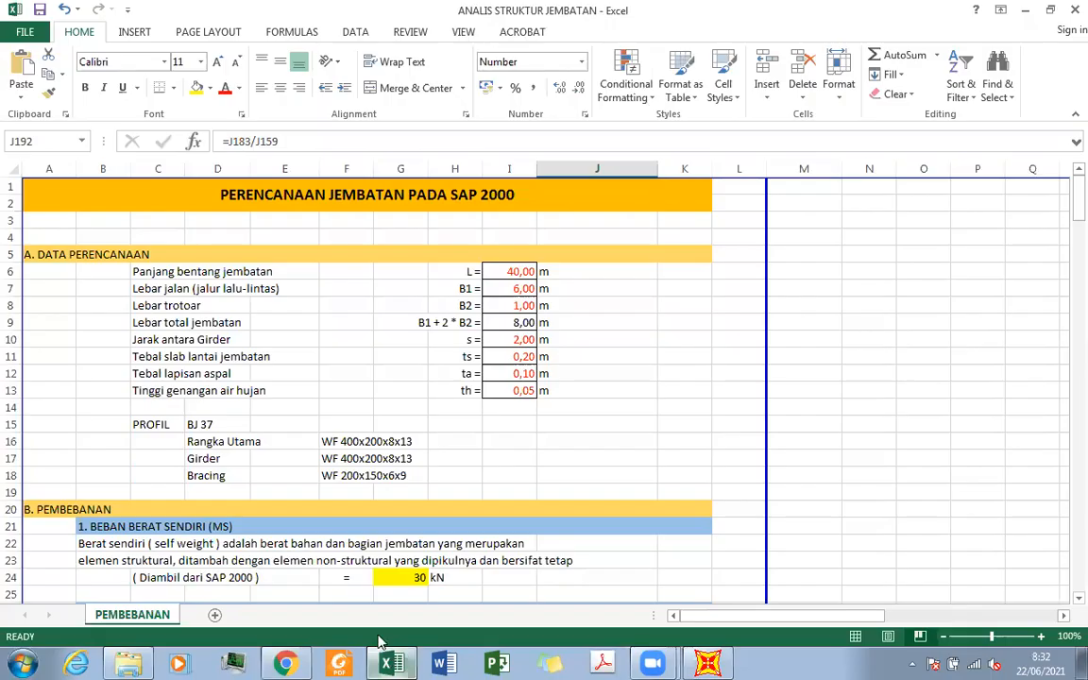
{"action": "scroll", "coordinate": [342, 474], "scroll_direction": "down", "scroll_amount": 10}
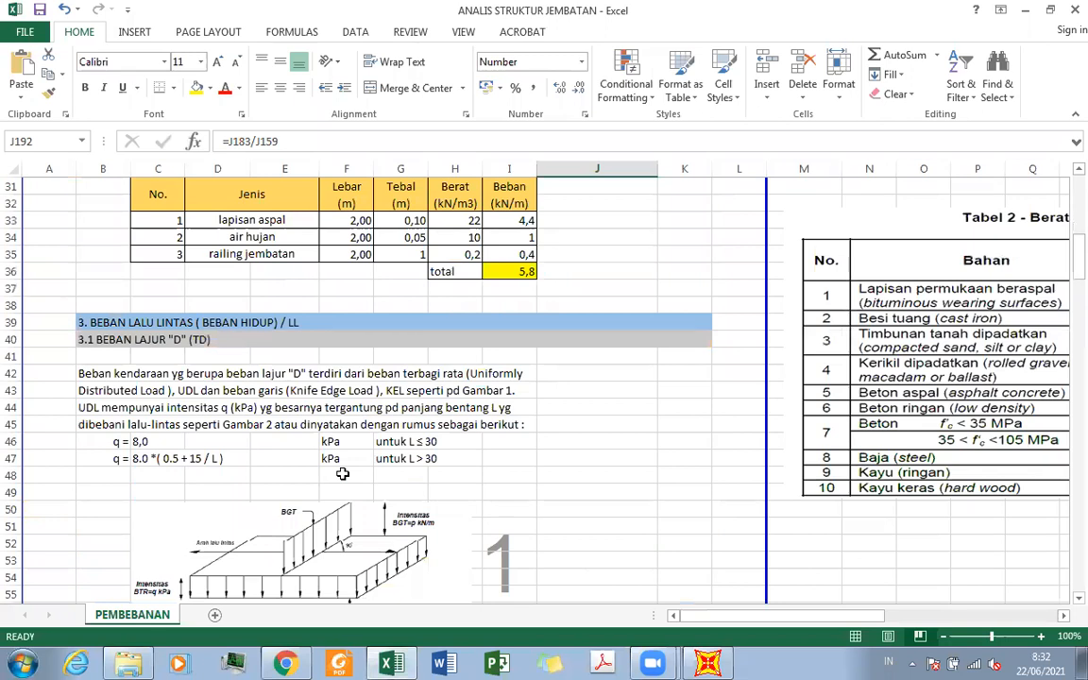
{"action": "scroll", "coordinate": [342, 474], "scroll_direction": "down", "scroll_amount": 7}
{"action": "scroll", "coordinate": [342, 476], "scroll_direction": "up", "scroll_amount": 10}
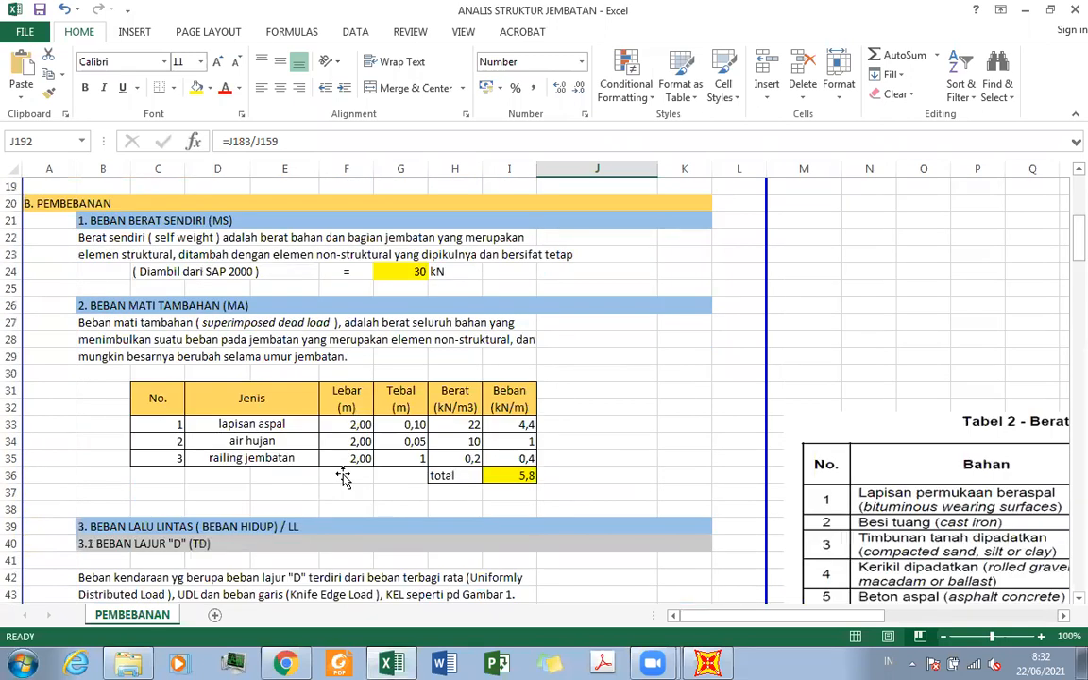
{"action": "scroll", "coordinate": [342, 476], "scroll_direction": "down", "scroll_amount": 13}
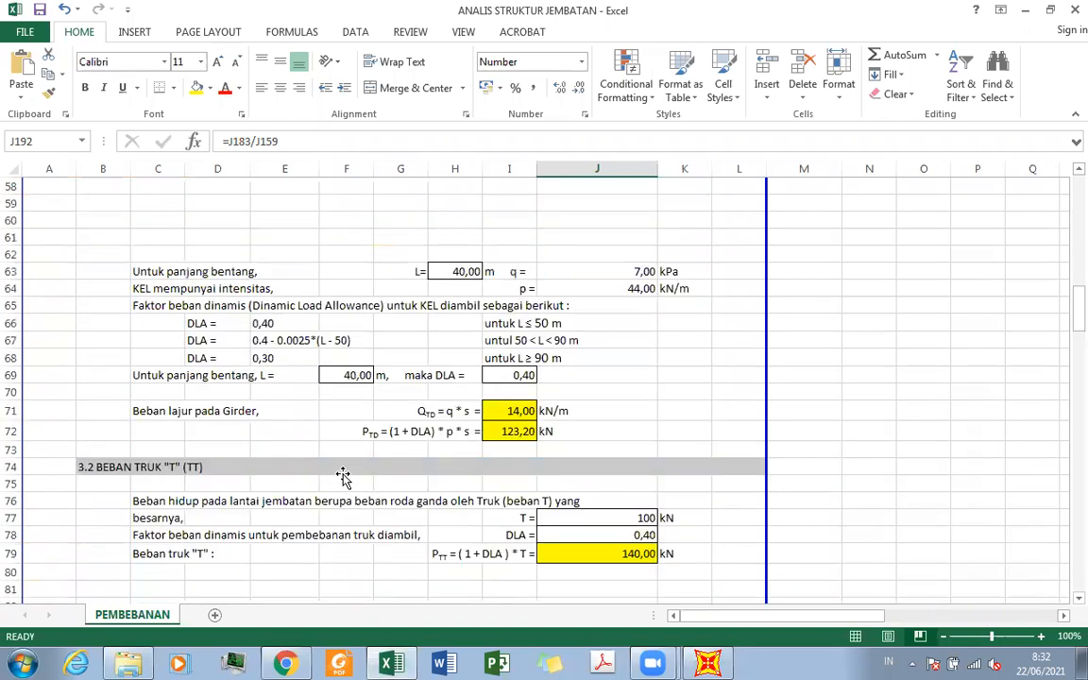
{"action": "scroll", "coordinate": [342, 476], "scroll_direction": "down", "scroll_amount": 20}
{"action": "scroll", "coordinate": [341, 476], "scroll_direction": "down", "scroll_amount": 20}
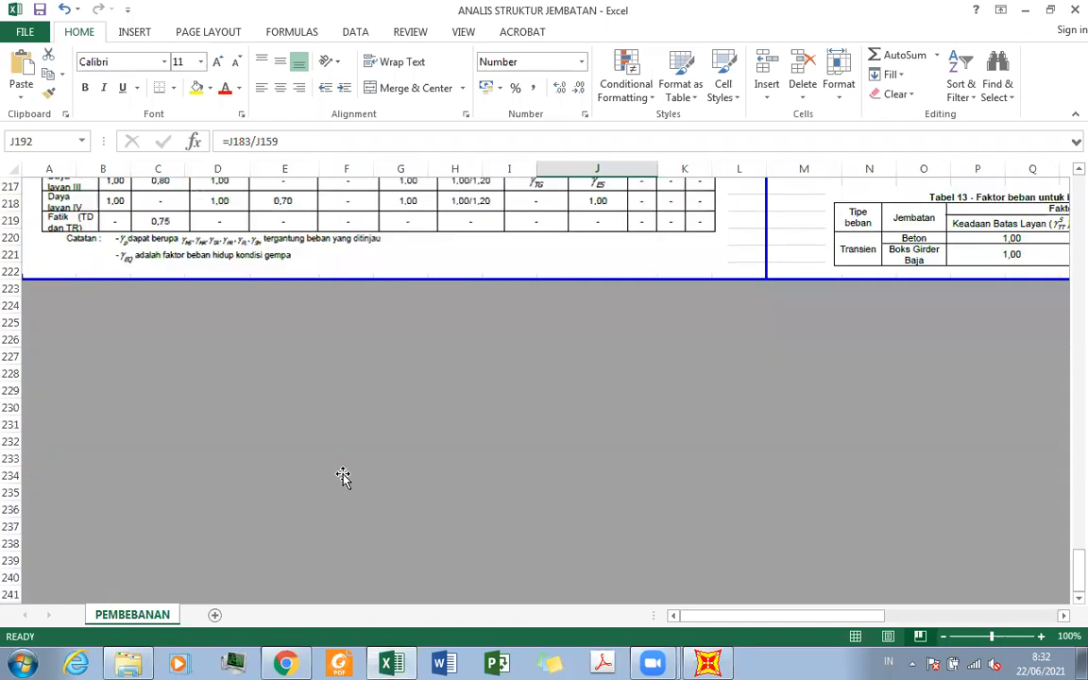
{"action": "scroll", "coordinate": [342, 475], "scroll_direction": "up", "scroll_amount": 7}
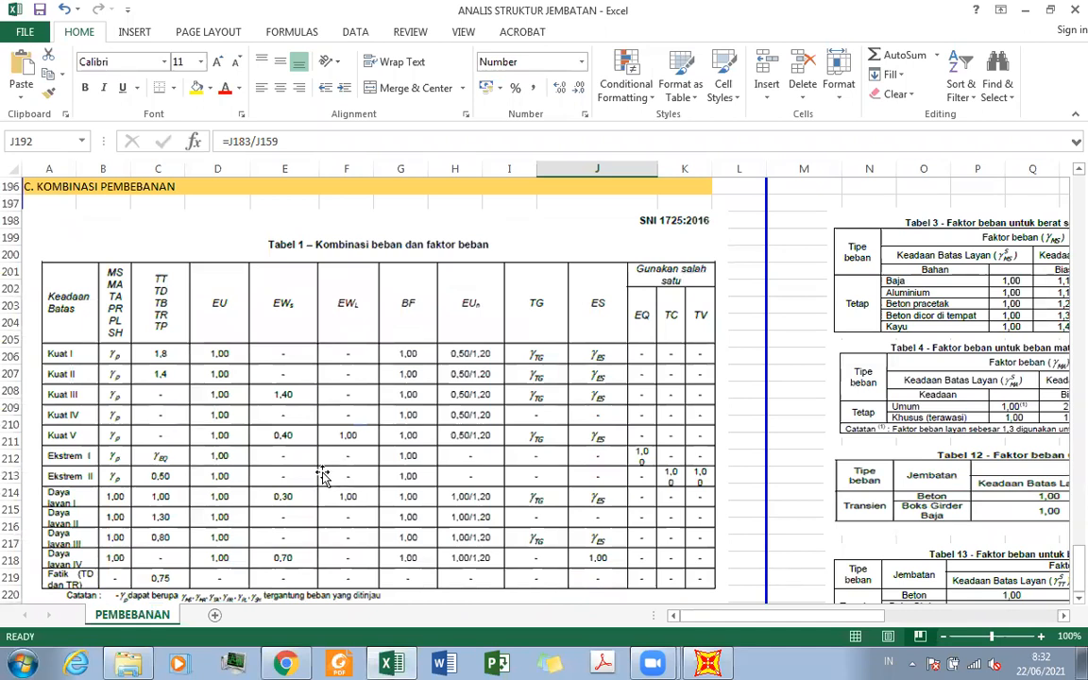
{"action": "scroll", "coordinate": [366, 449], "scroll_direction": "up", "scroll_amount": 6}
{"action": "scroll", "coordinate": [367, 449], "scroll_direction": "down", "scroll_amount": 5}
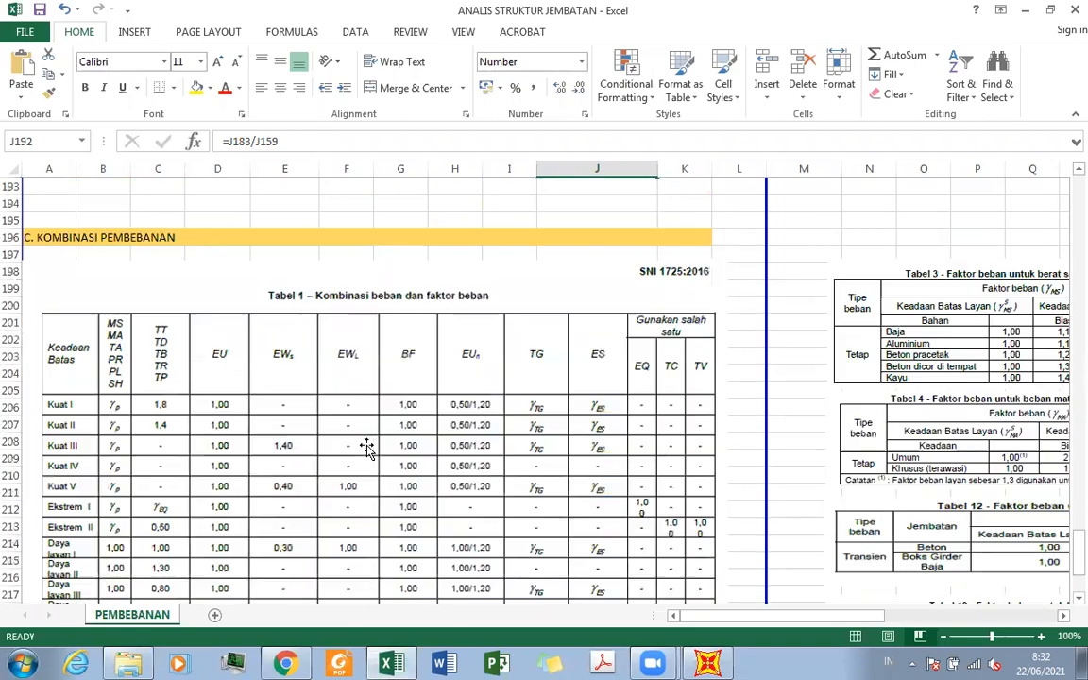
{"action": "scroll", "coordinate": [366, 448], "scroll_direction": "up", "scroll_amount": 8}
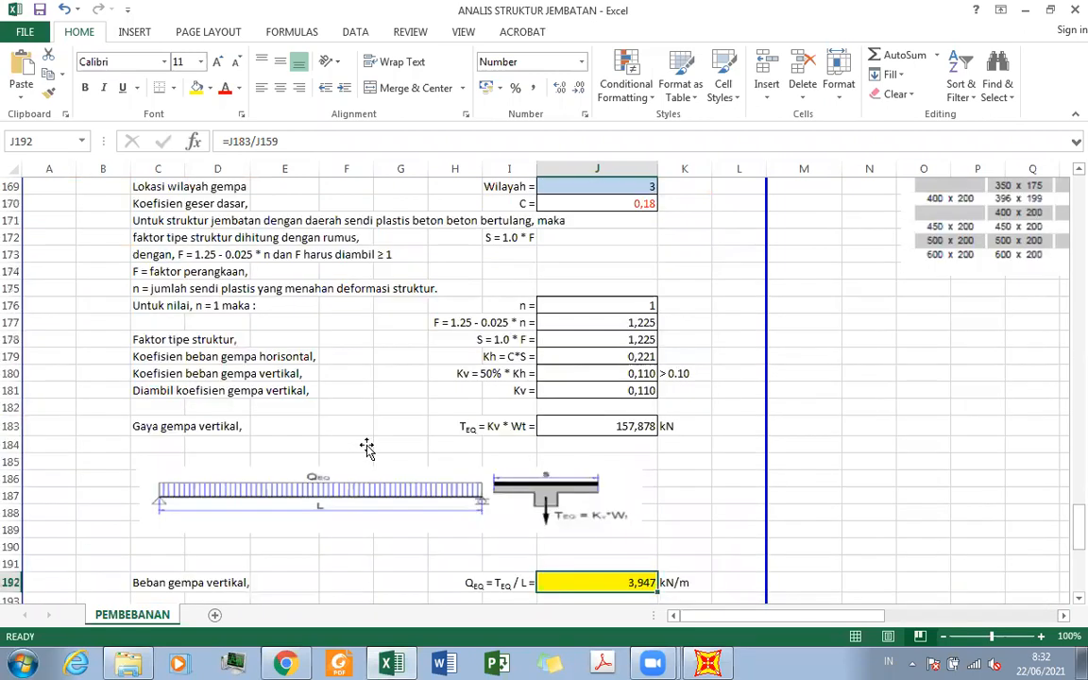
{"action": "scroll", "coordinate": [366, 446], "scroll_direction": "up", "scroll_amount": 14}
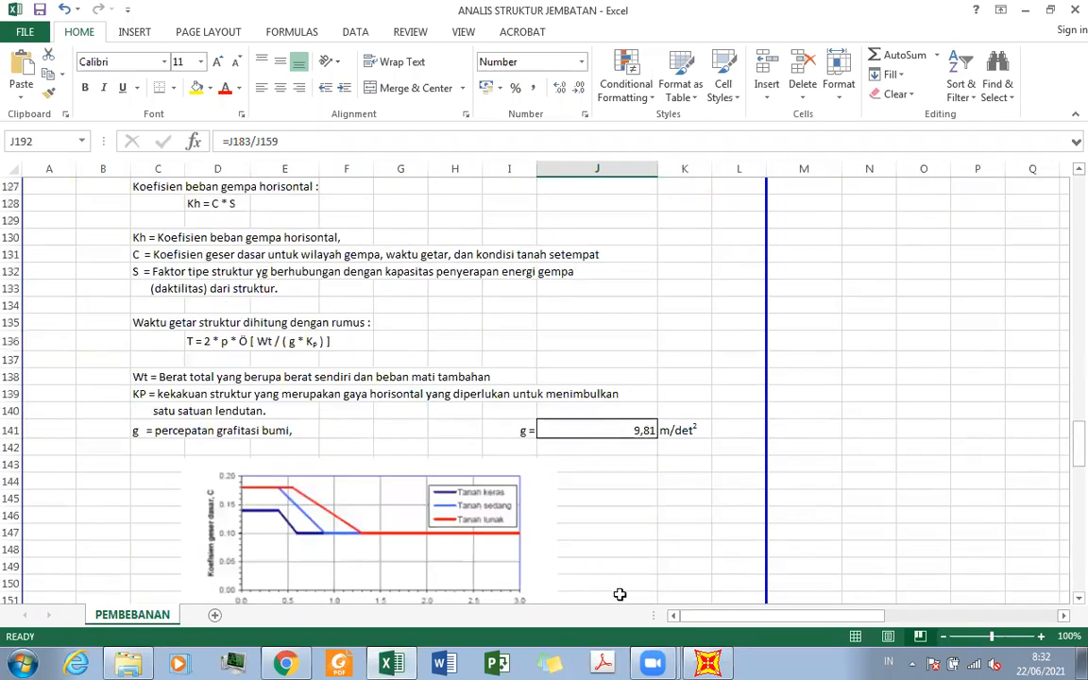
{"action": "scroll", "coordinate": [646, 593], "scroll_direction": "up", "scroll_amount": 6}
Switch back to SAP2000, set the HIDUP load pattern's type to LIVE and add it to the list
{"action": "left_click", "coordinate": [703, 661]}
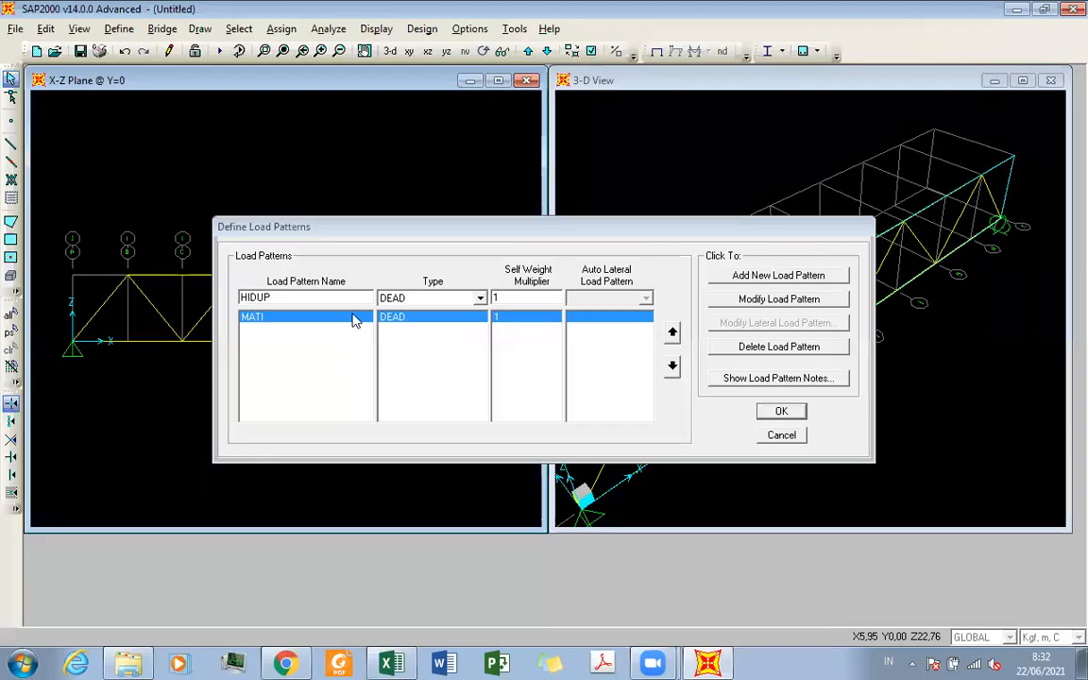
{"action": "left_click", "coordinate": [442, 299]}
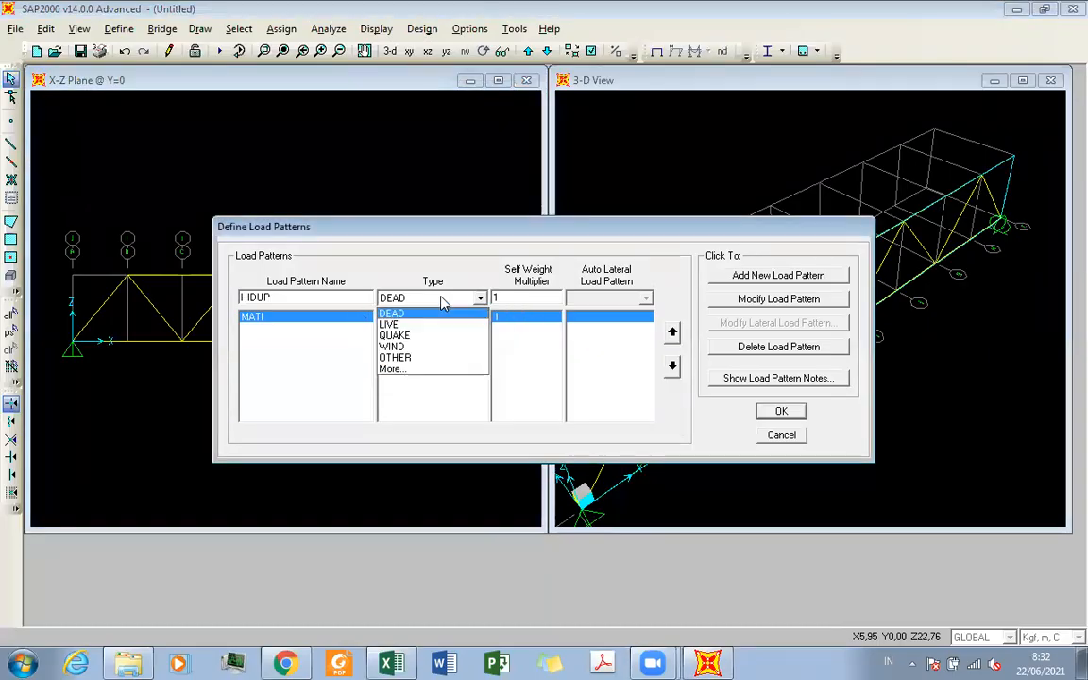
{"action": "left_click", "coordinate": [437, 325]}
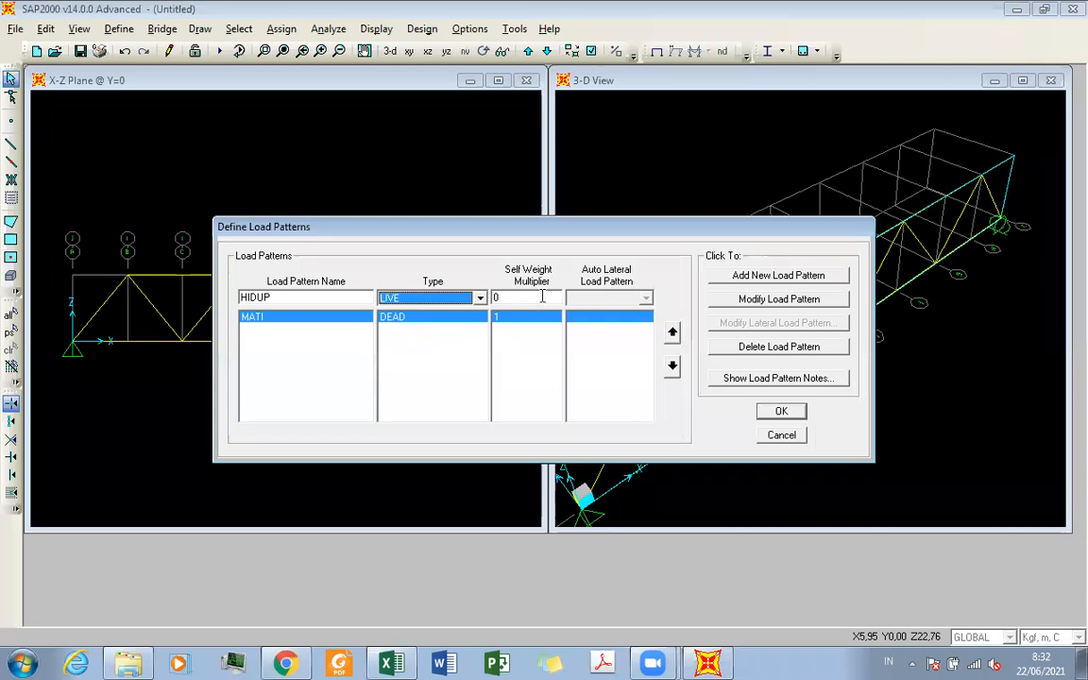
{"action": "left_click", "coordinate": [767, 275]}
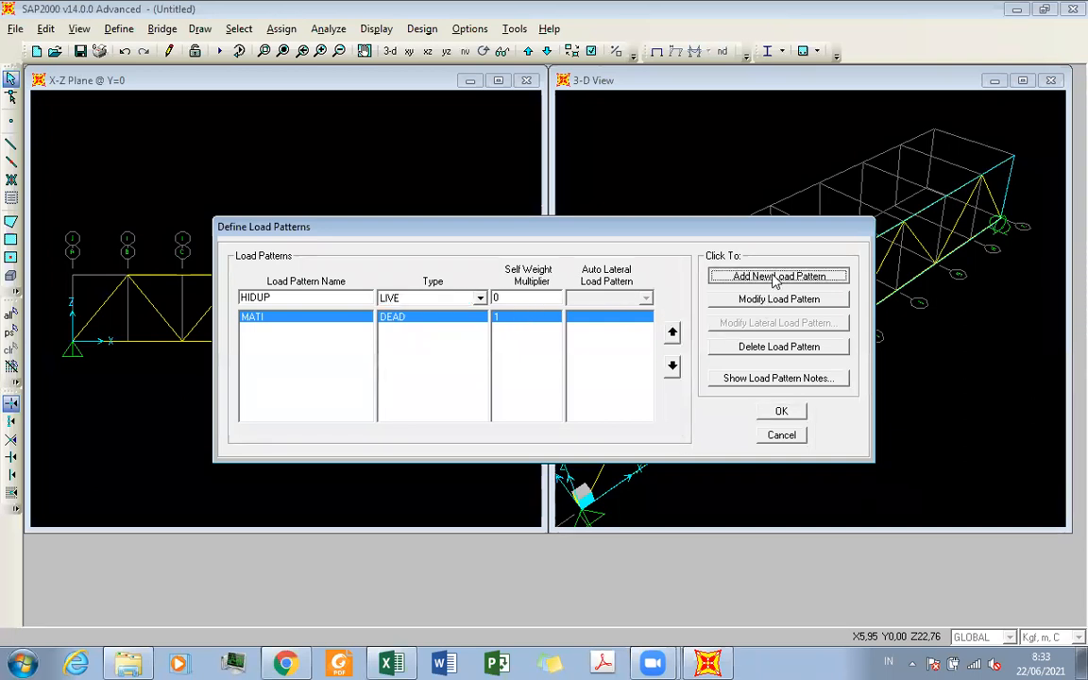
{"action": "double_click", "coordinate": [340, 298]}
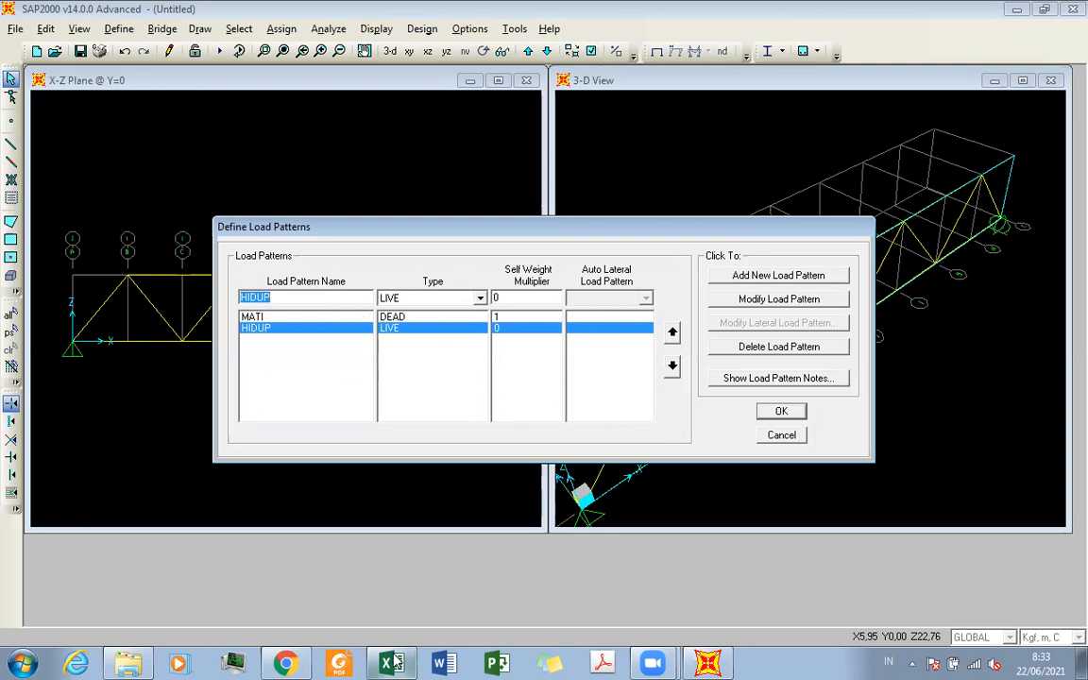
{"action": "mouse_move", "coordinate": [416, 662]}
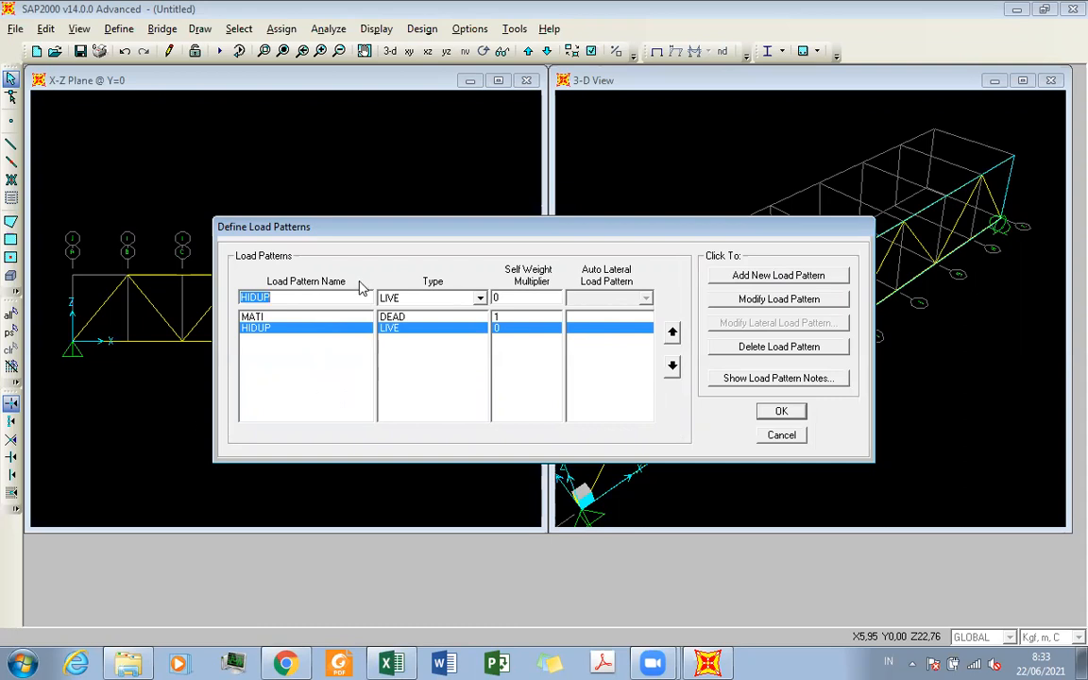
{"action": "left_click", "coordinate": [424, 299]}
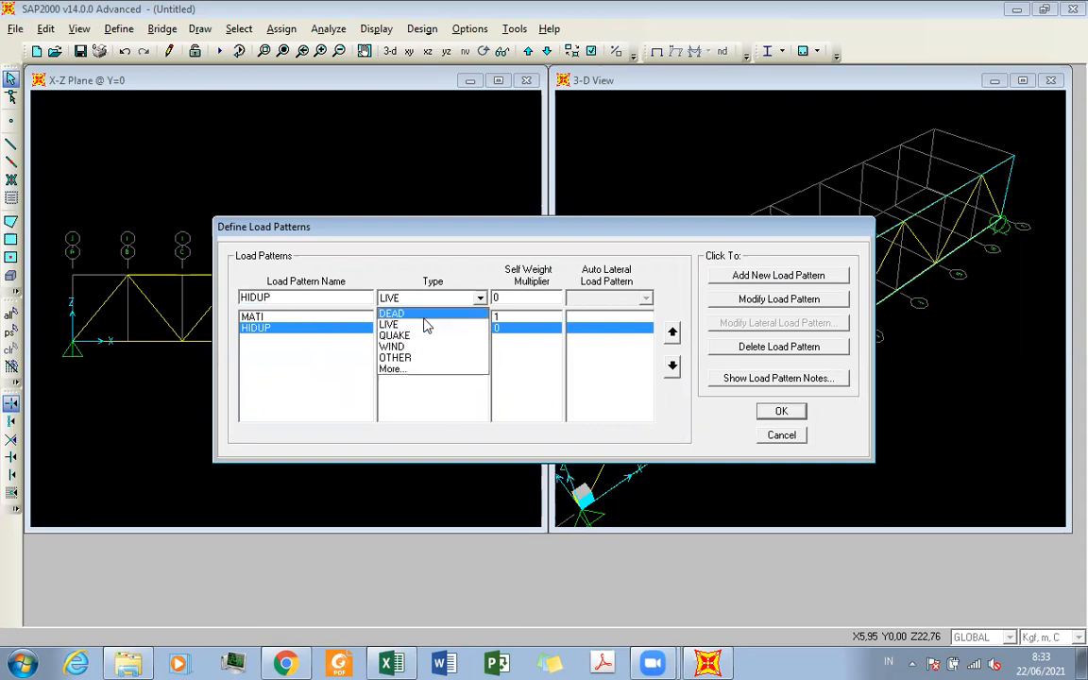
{"action": "left_click", "coordinate": [424, 312]}
{"action": "double_click", "coordinate": [351, 296]}
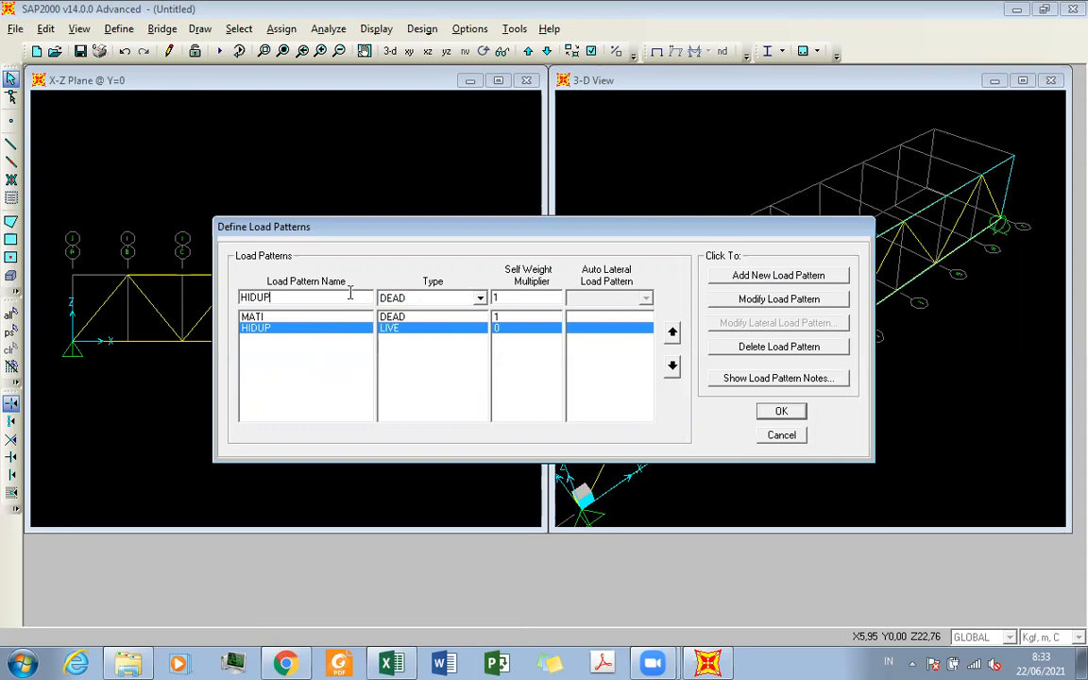
{"action": "left_click", "coordinate": [269, 318]}
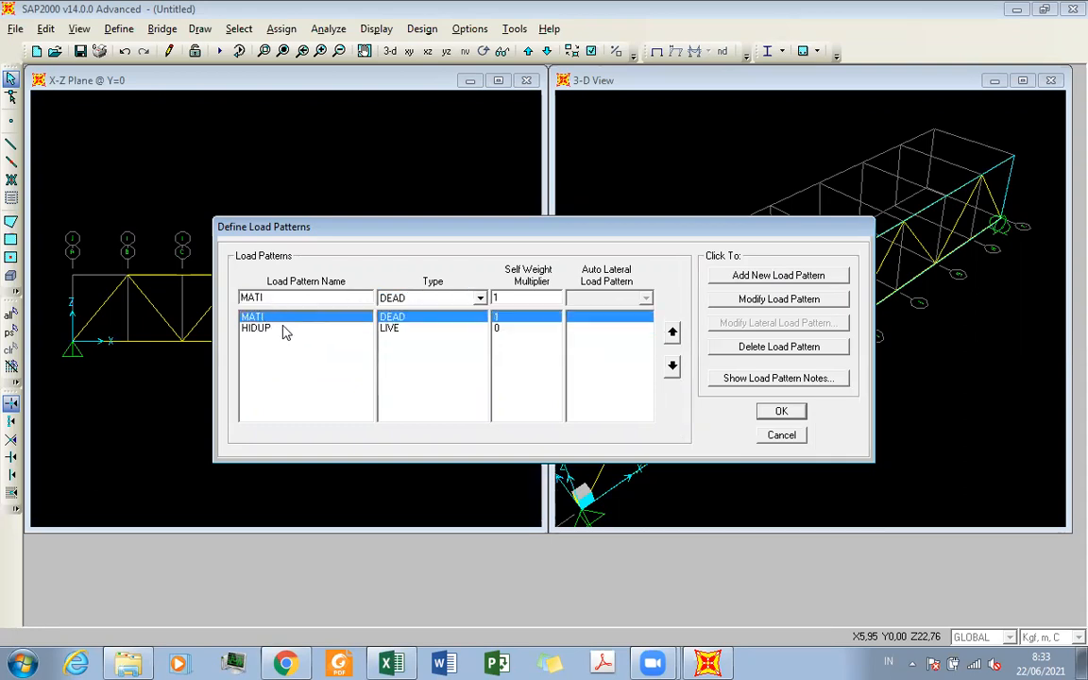
{"action": "left_click", "coordinate": [275, 327]}
Add a new load pattern named ANGIN with type WIND
{"action": "double_click", "coordinate": [351, 298]}
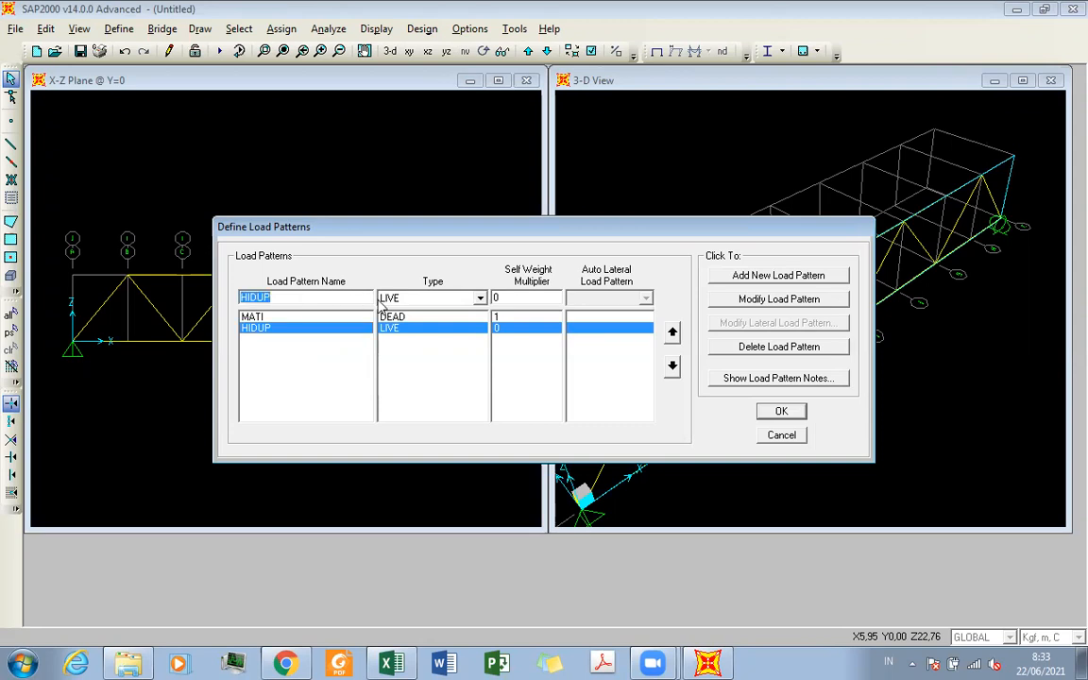
{"action": "type", "text": "ANGIN"}
{"action": "left_click", "coordinate": [427, 299]}
{"action": "left_click", "coordinate": [432, 346]}
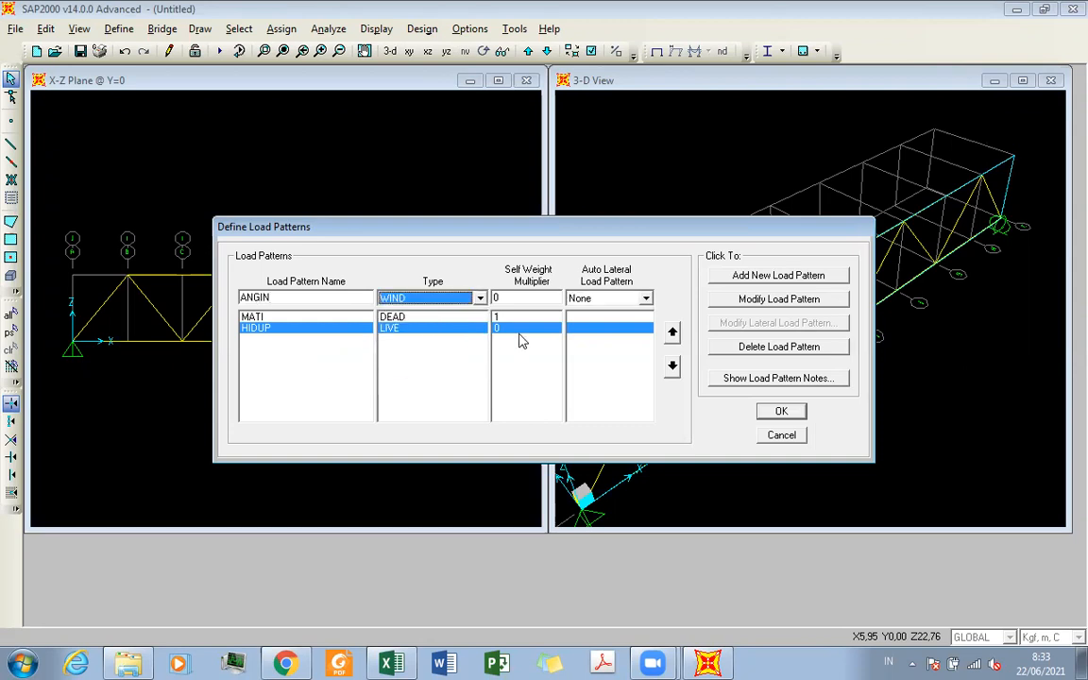
{"action": "left_click", "coordinate": [771, 277]}
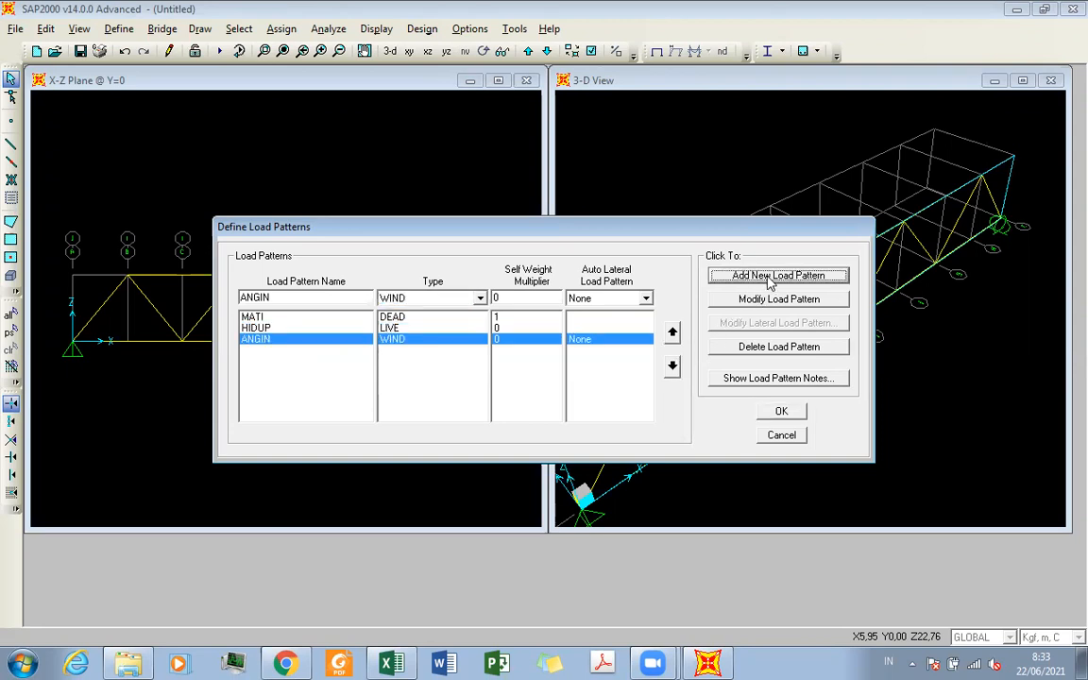
Add a new load pattern named GEMPA with type QUAKE
{"action": "left_click", "coordinate": [343, 296]}
{"action": "type", "text": "GEMP"}
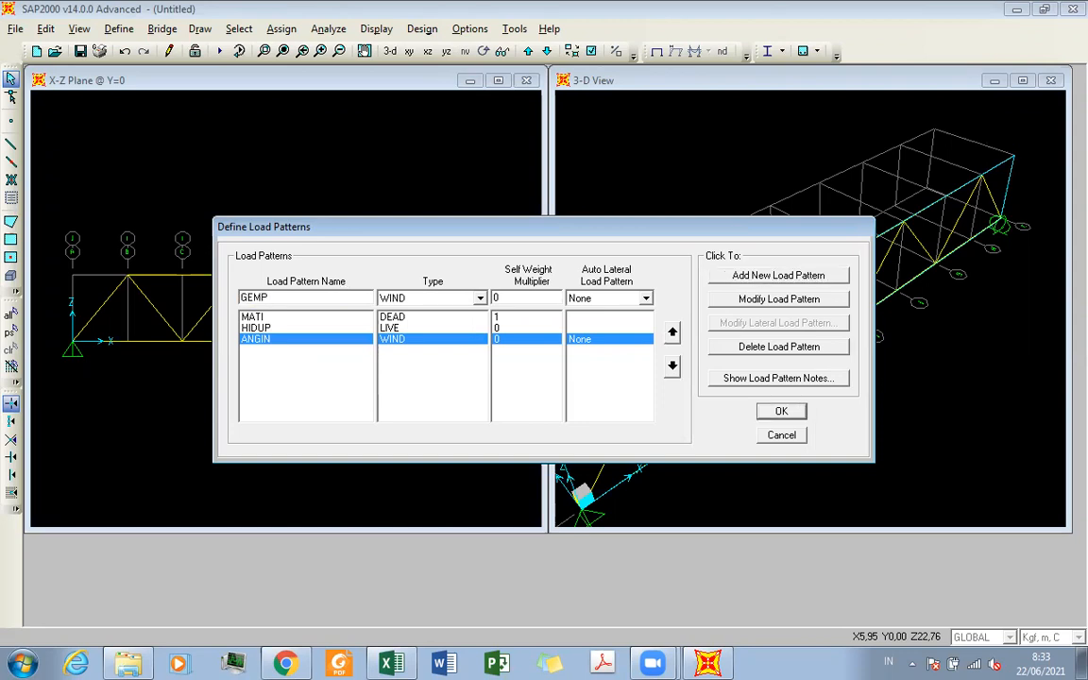
{"action": "type", "text": "A"}
{"action": "left_click", "coordinate": [406, 299]}
{"action": "left_click", "coordinate": [408, 339]}
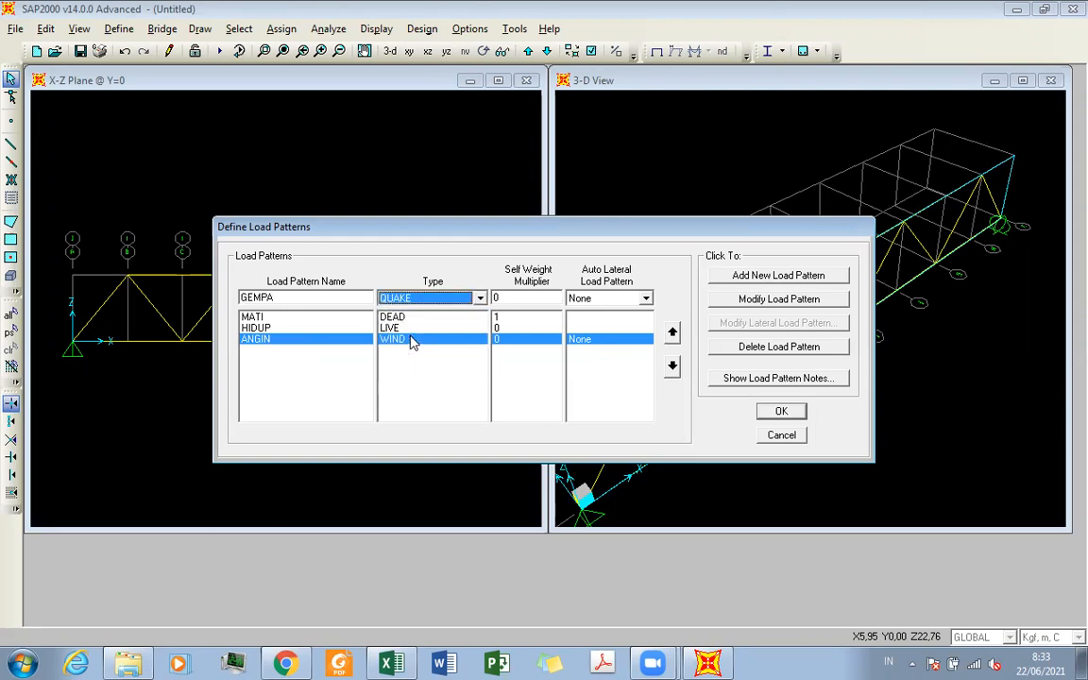
{"action": "left_click", "coordinate": [756, 275]}
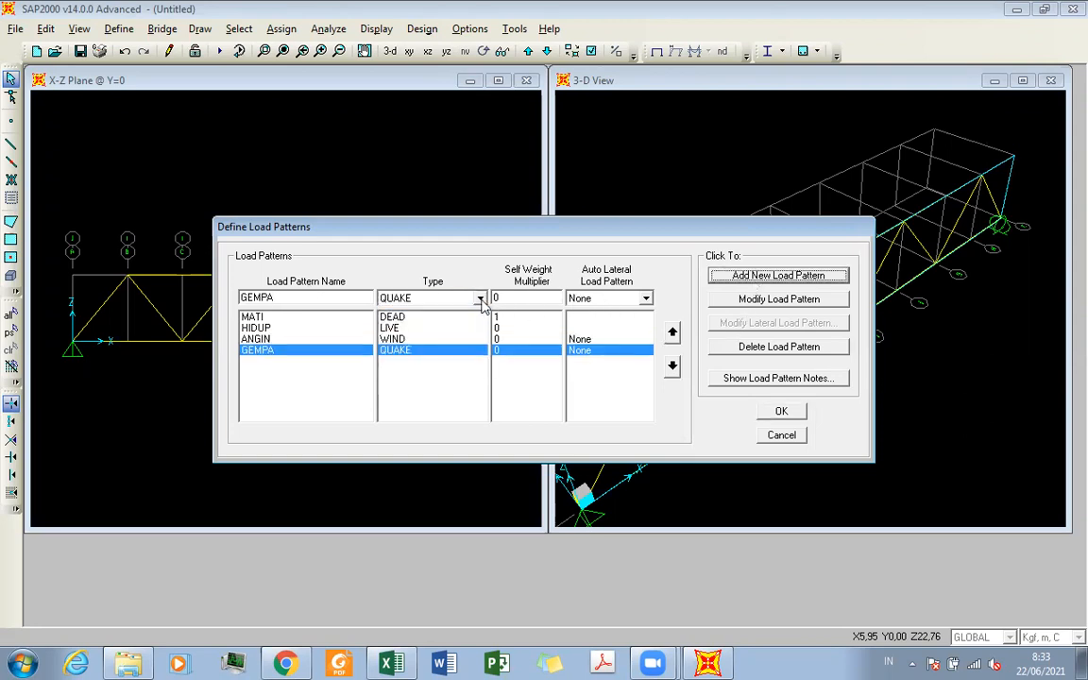
Add a new load pattern named MATI TAMBAHAN with type DEAD and a self weight multiplier of 0
{"action": "double_click", "coordinate": [292, 297]}
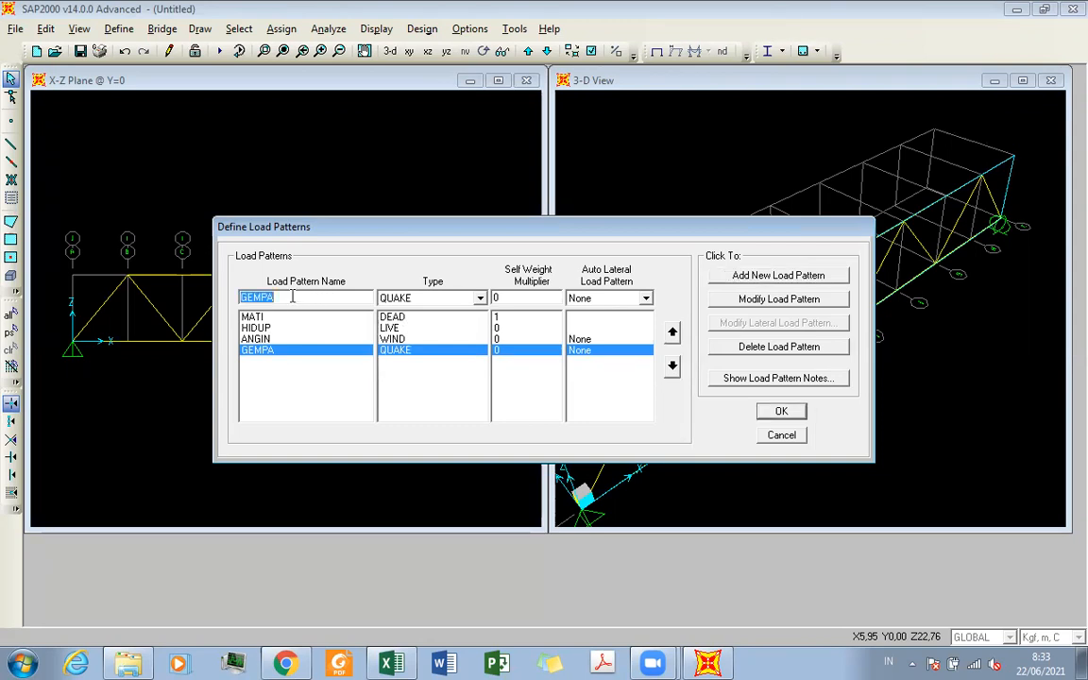
{"action": "type", "text": "MATI TAMBAHAN"}
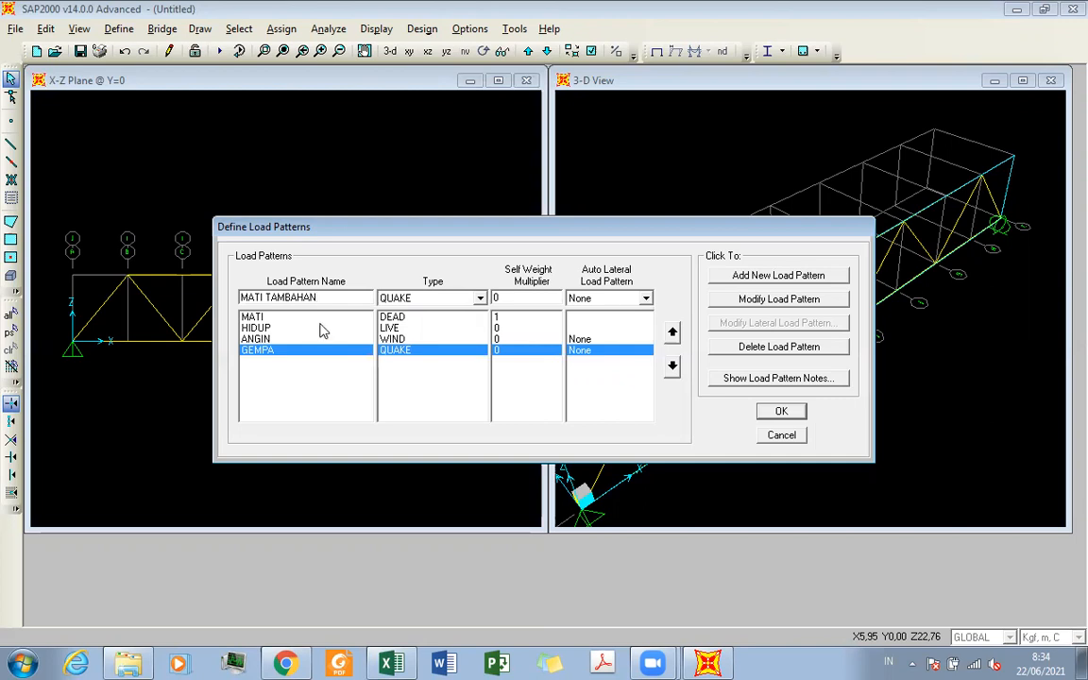
{"action": "left_click", "coordinate": [420, 297]}
{"action": "left_click", "coordinate": [424, 314]}
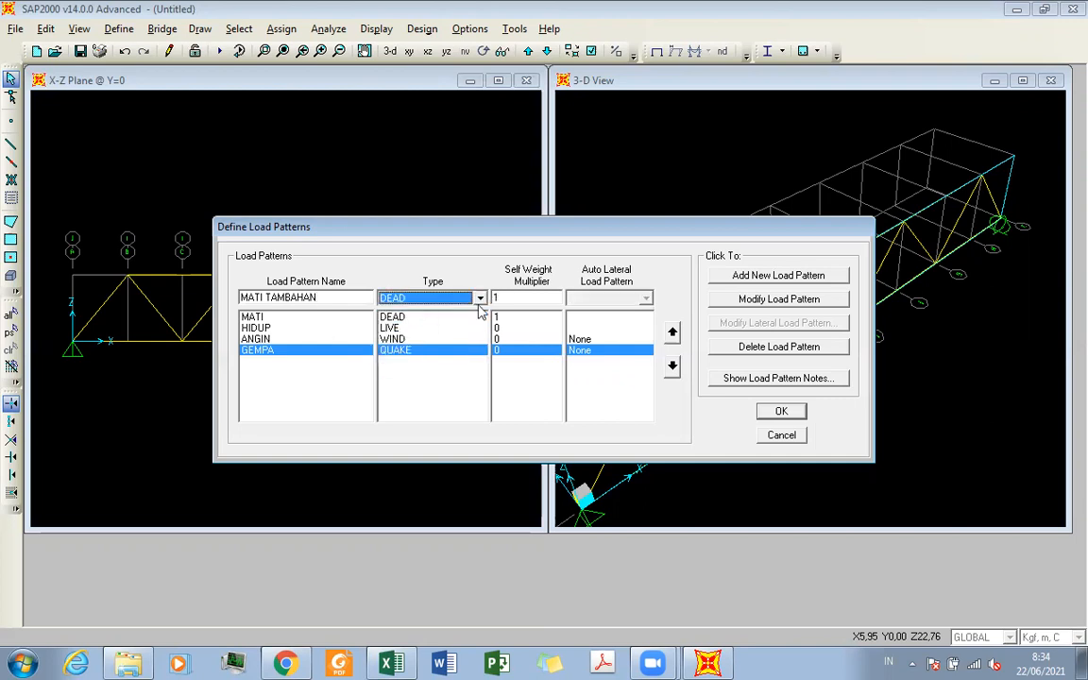
{"action": "left_click", "coordinate": [507, 296]}
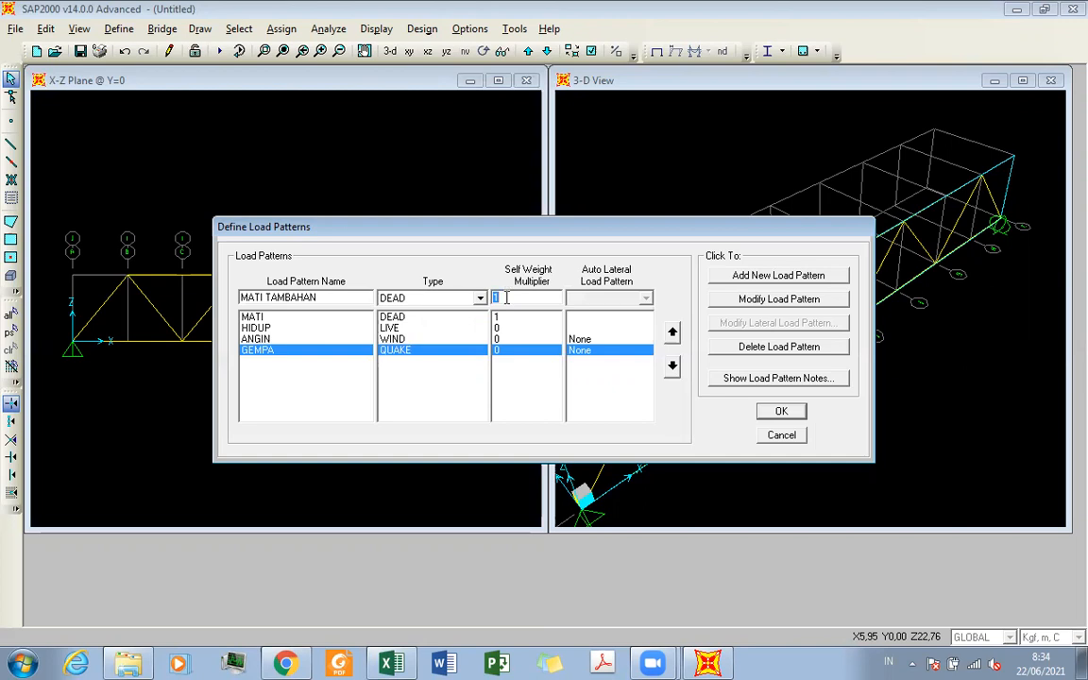
{"action": "type", "text": "0"}
{"action": "left_click", "coordinate": [727, 275]}
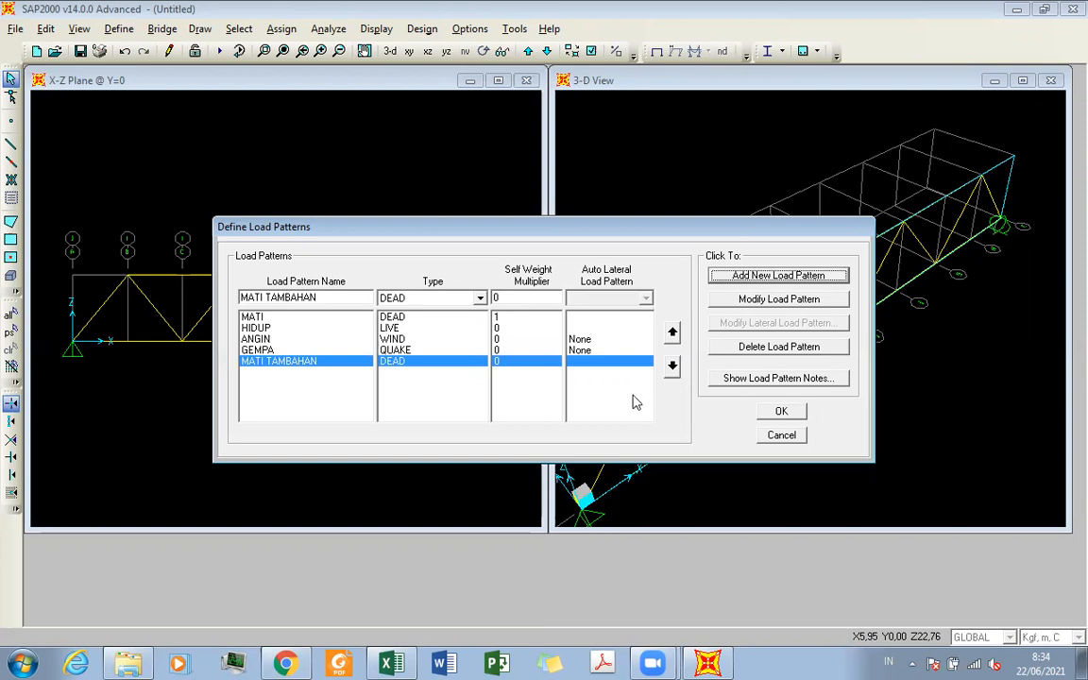
Review the auto lateral load options for the ANGIN pattern and keep None
{"action": "left_click", "coordinate": [592, 338]}
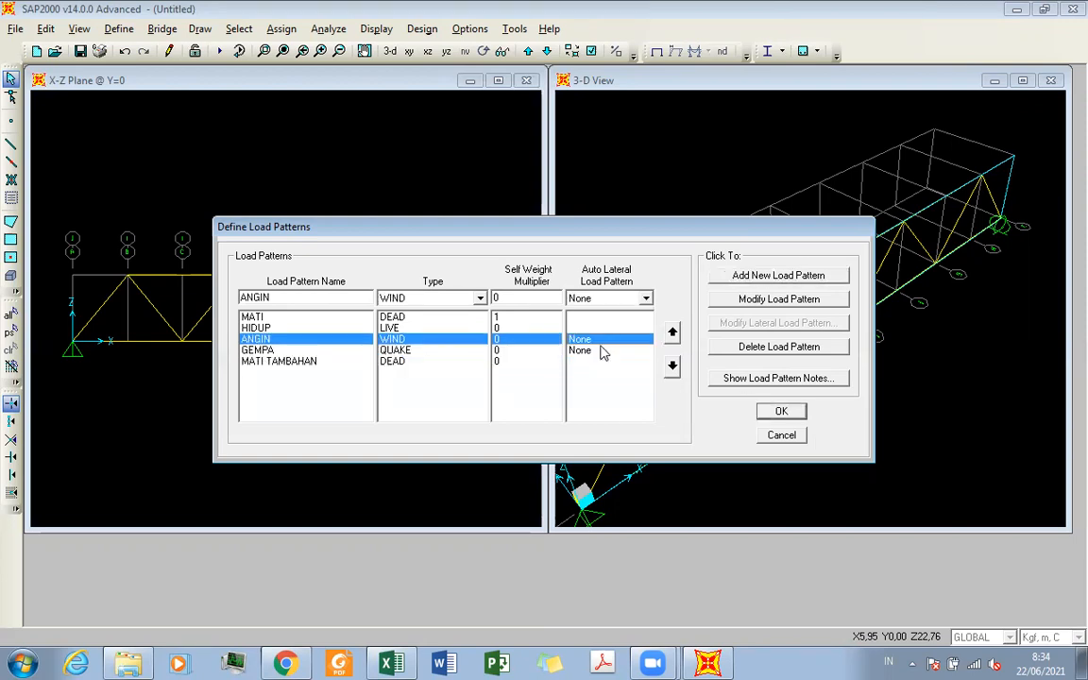
{"action": "left_click", "coordinate": [646, 298]}
{"action": "left_click", "coordinate": [590, 391]}
Review the auto lateral load options for the GEMPA pattern, keep None and confirm the load pattern definitions
{"action": "left_click", "coordinate": [612, 350]}
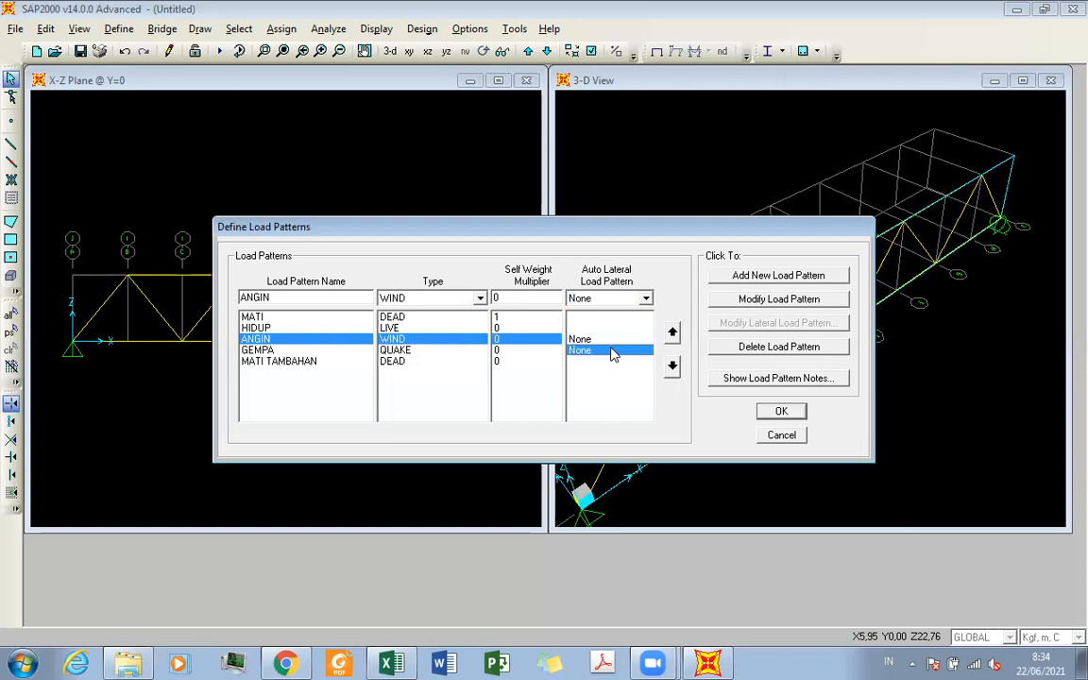
{"action": "left_click", "coordinate": [644, 298]}
{"action": "scroll", "coordinate": [615, 327], "scroll_direction": "up", "scroll_amount": 4}
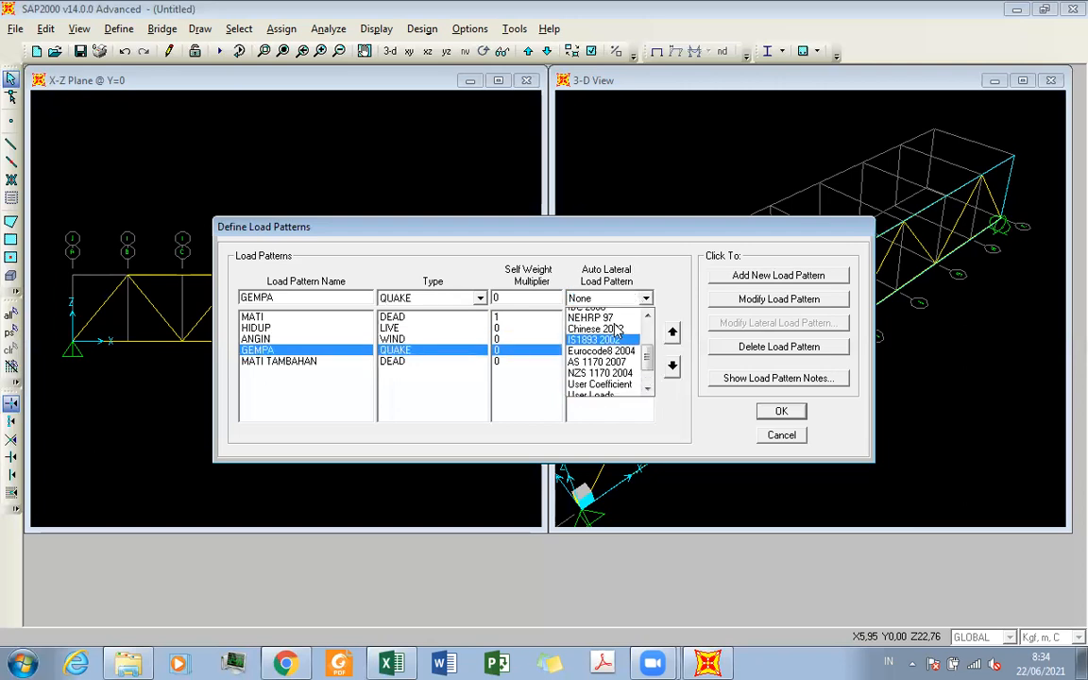
{"action": "scroll", "coordinate": [625, 401], "scroll_direction": "down", "scroll_amount": 1}
{"action": "left_click", "coordinate": [624, 400]}
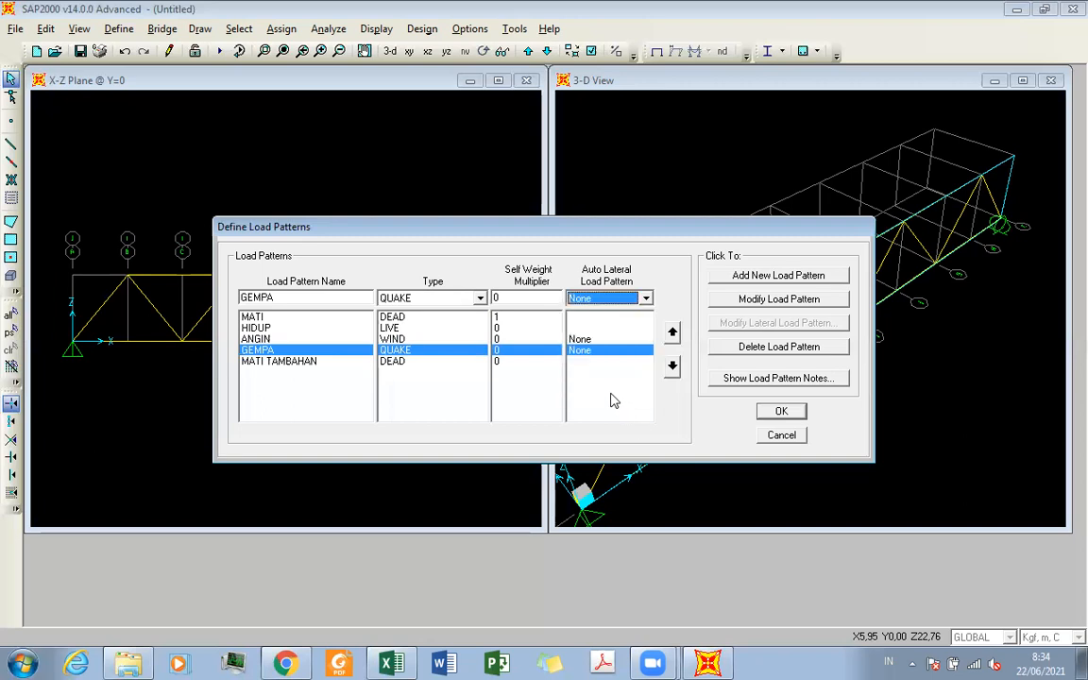
{"action": "left_click", "coordinate": [645, 298]}
{"action": "scroll", "coordinate": [619, 351], "scroll_direction": "up", "scroll_amount": 2}
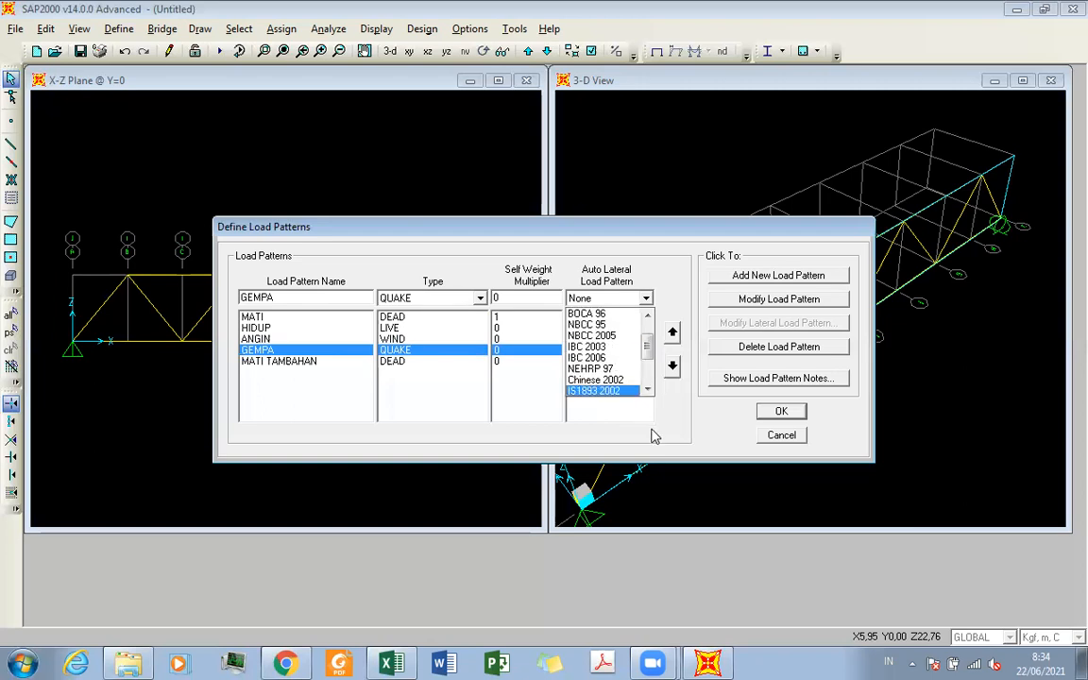
{"action": "left_click", "coordinate": [624, 409]}
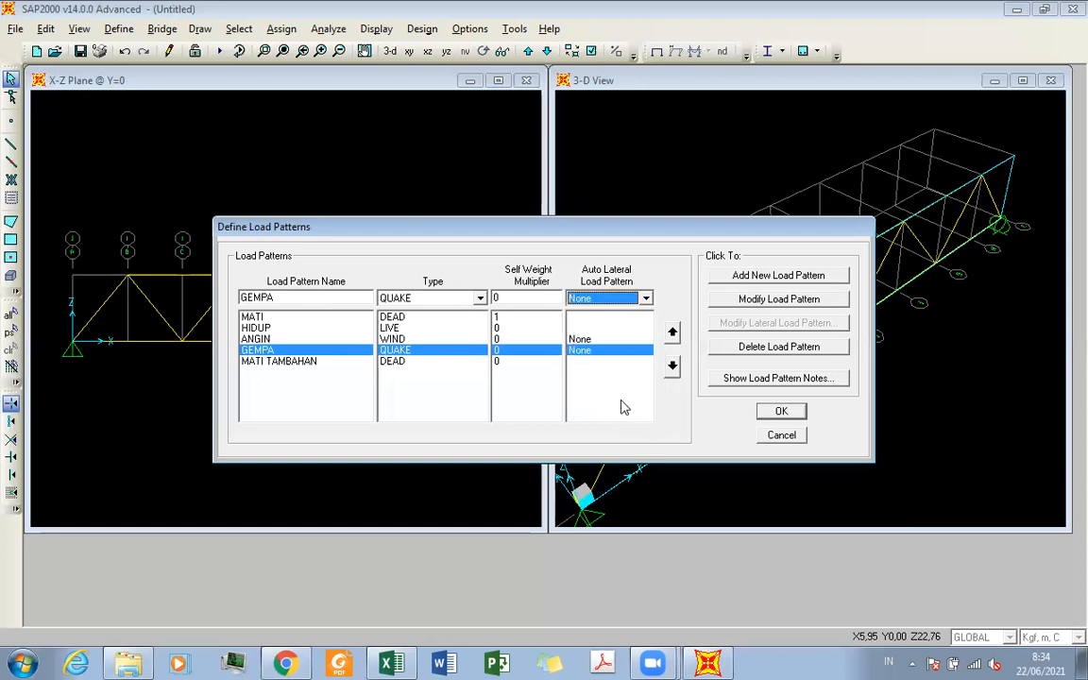
{"action": "left_click", "coordinate": [779, 415]}
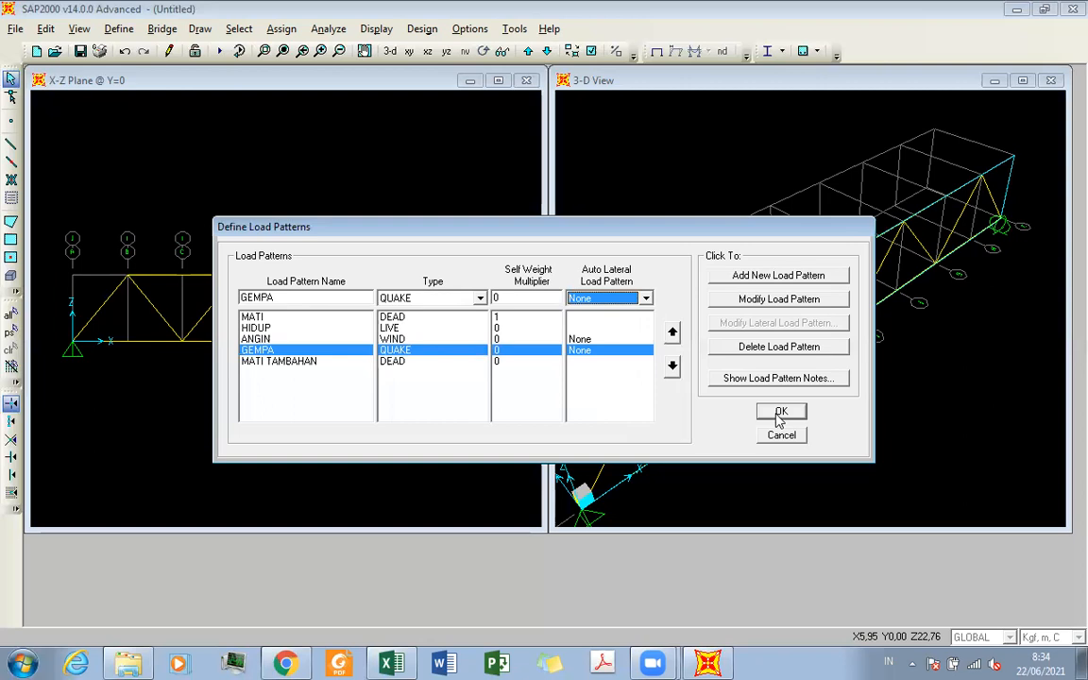
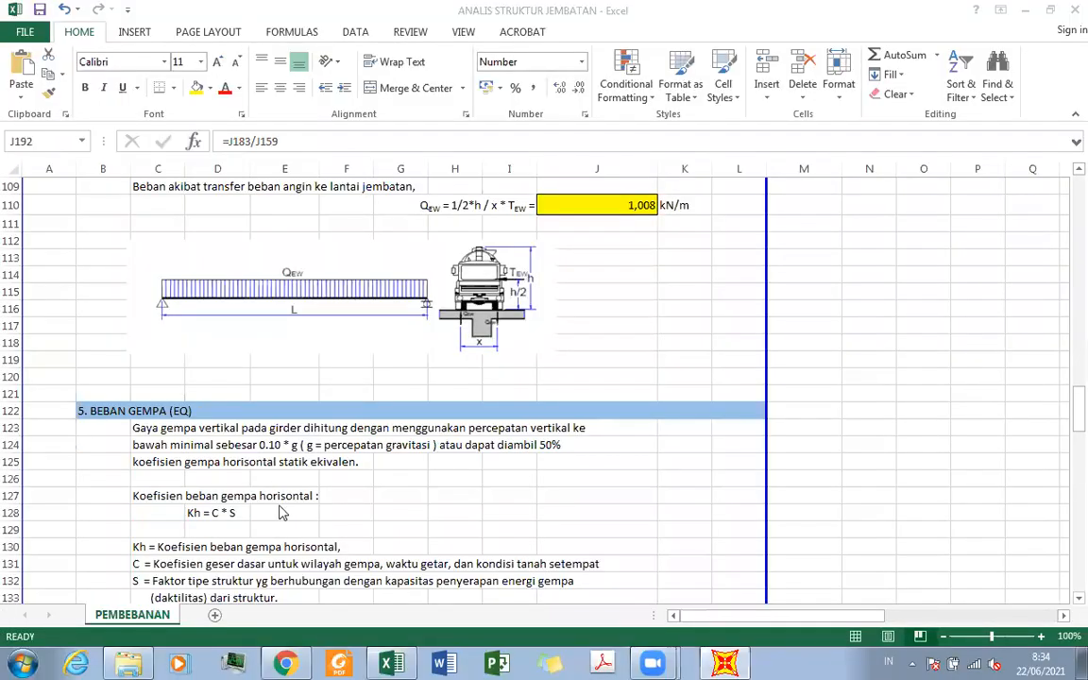
Switch to the Excel load calculations and consult the additional dead load table, section BEBAN MATI TAMBAHAN (MA)
{"action": "left_click", "coordinate": [707, 661]}
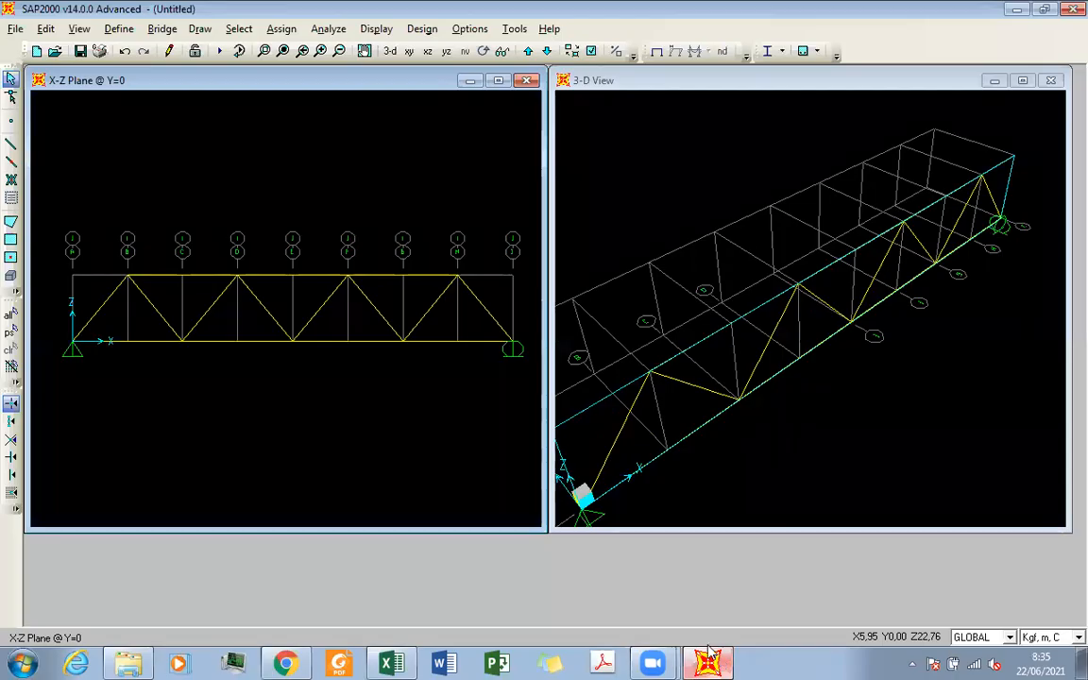
{"action": "left_click", "coordinate": [386, 661]}
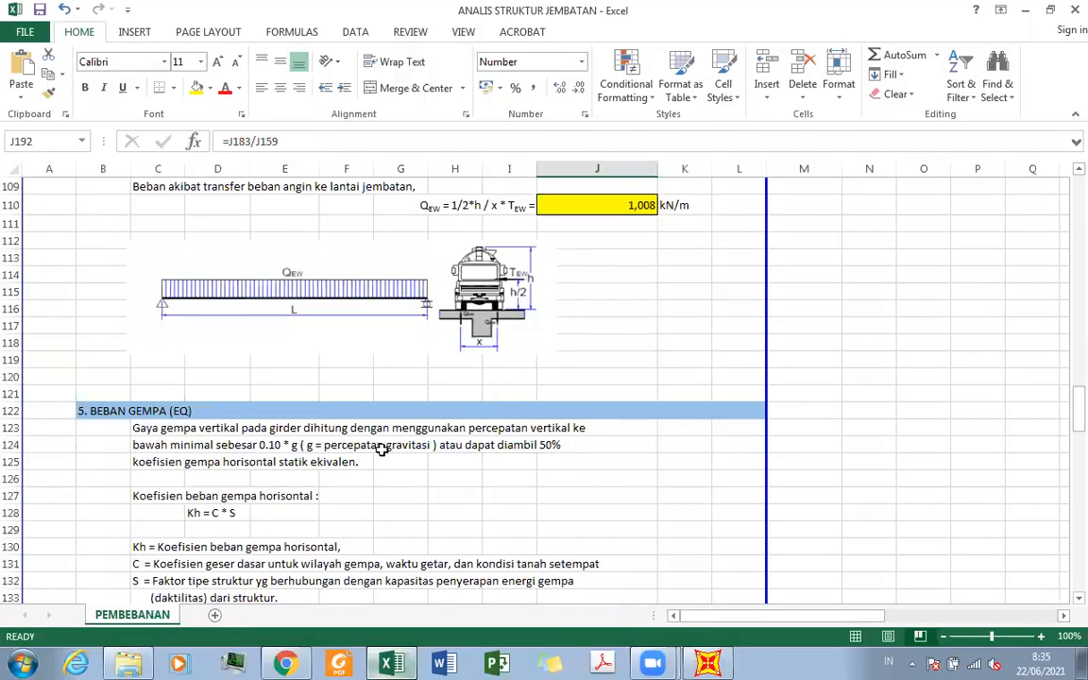
{"action": "scroll", "coordinate": [382, 454], "scroll_direction": "up", "scroll_amount": 20}
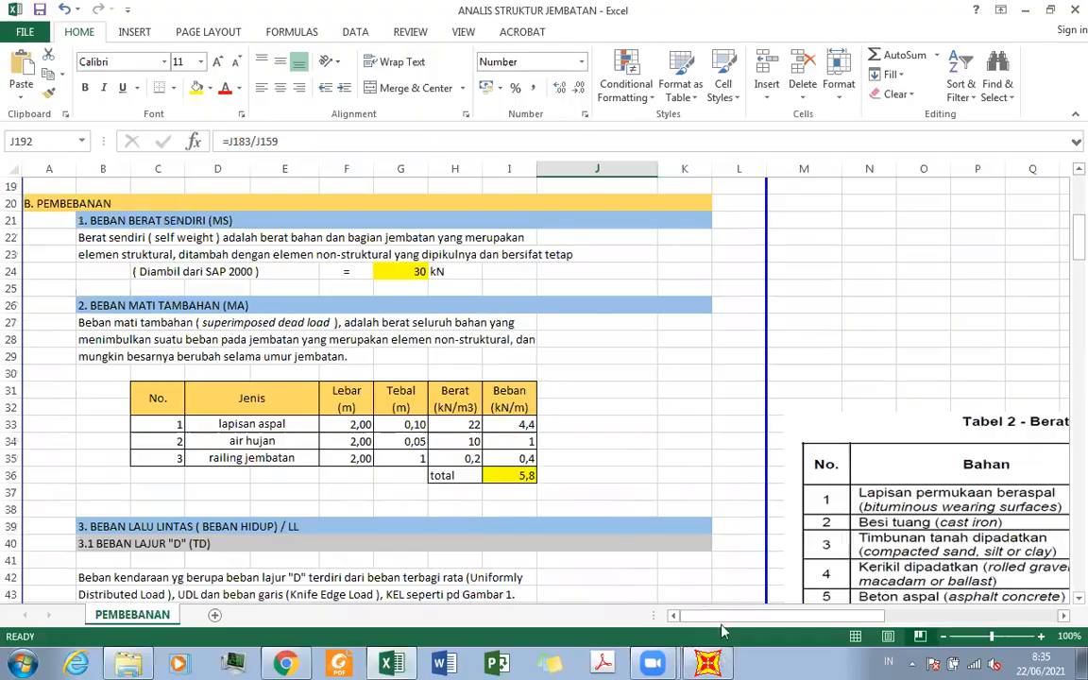
Switch back to SAP2000, open the joint forces assignment for the three intermediate bottom-chord truss joints and choose the MATI TAMBAHAN pattern
{"action": "left_click", "coordinate": [707, 663]}
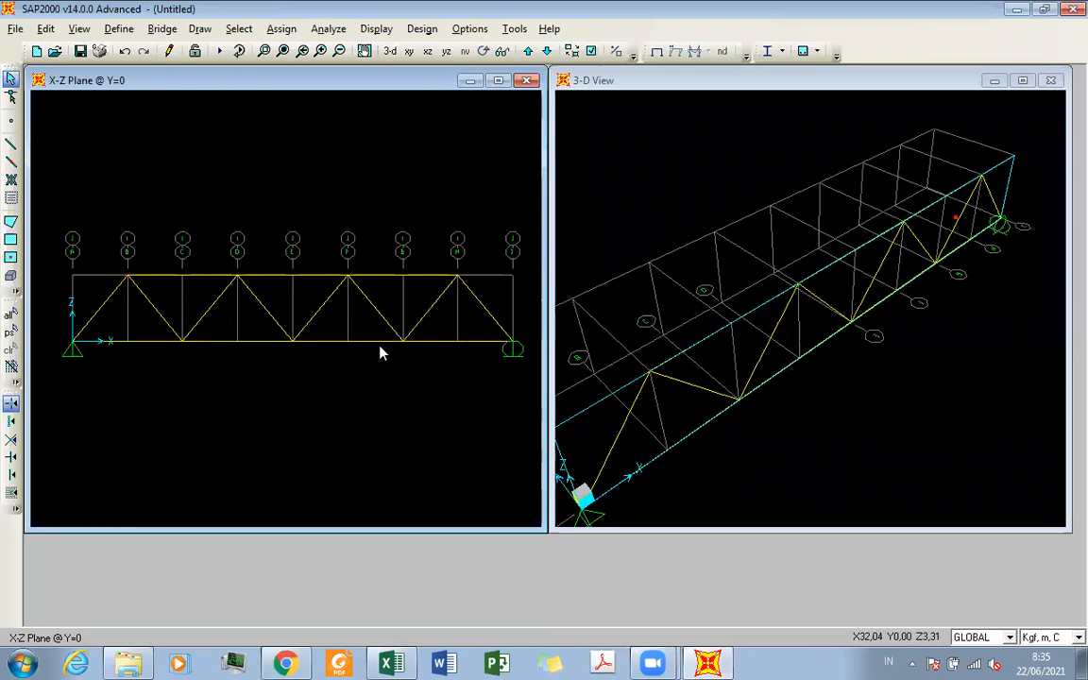
{"action": "left_click", "coordinate": [189, 342]}
{"action": "left_click", "coordinate": [293, 341]}
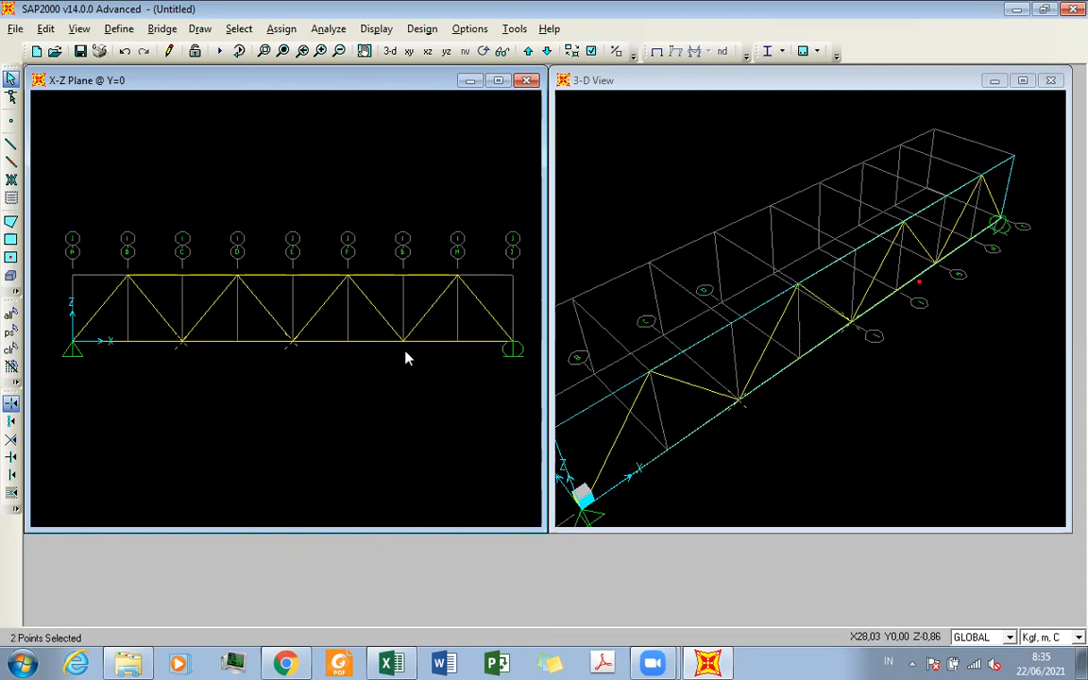
{"action": "left_click", "coordinate": [407, 353]}
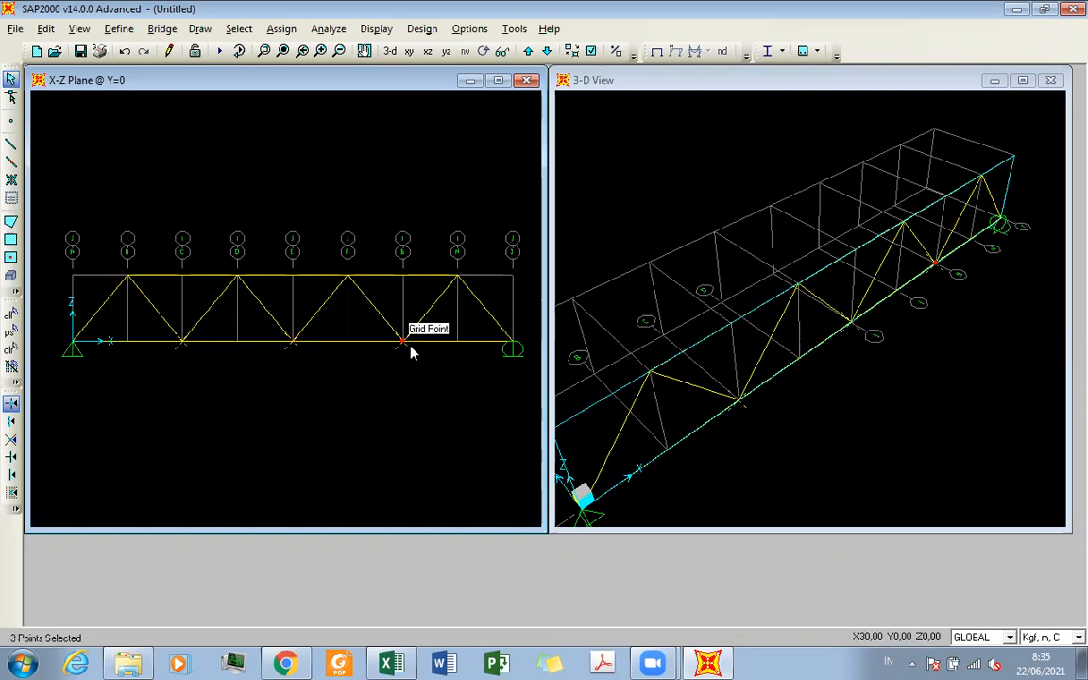
{"action": "left_click", "coordinate": [283, 29]}
{"action": "mouse_move", "coordinate": [342, 204]}
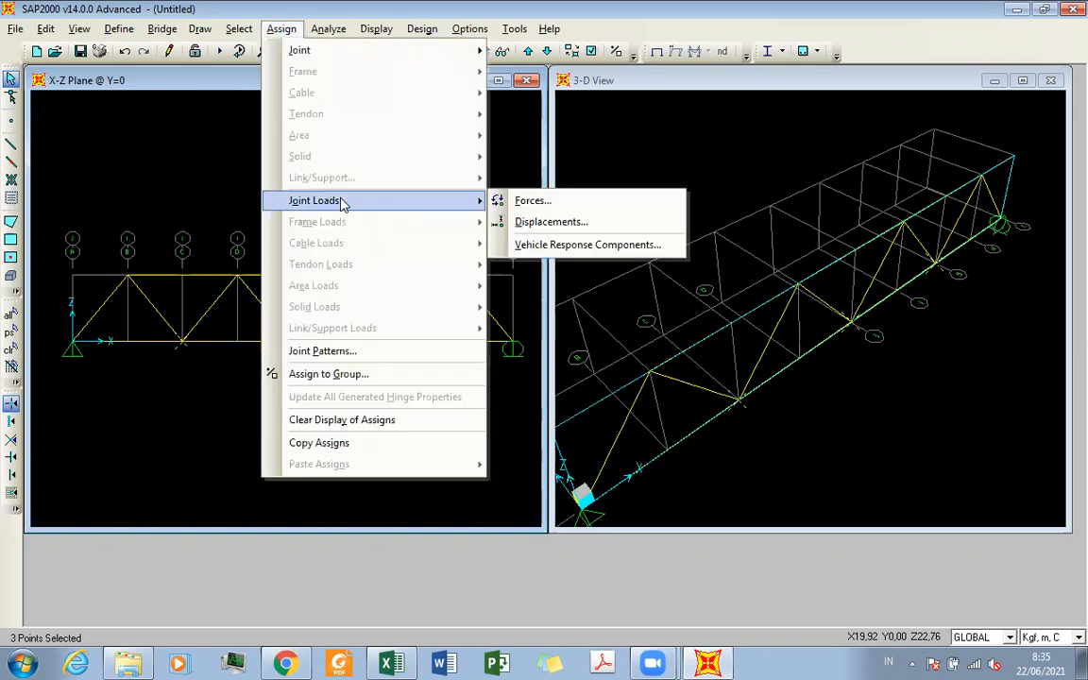
{"action": "left_click", "coordinate": [500, 200]}
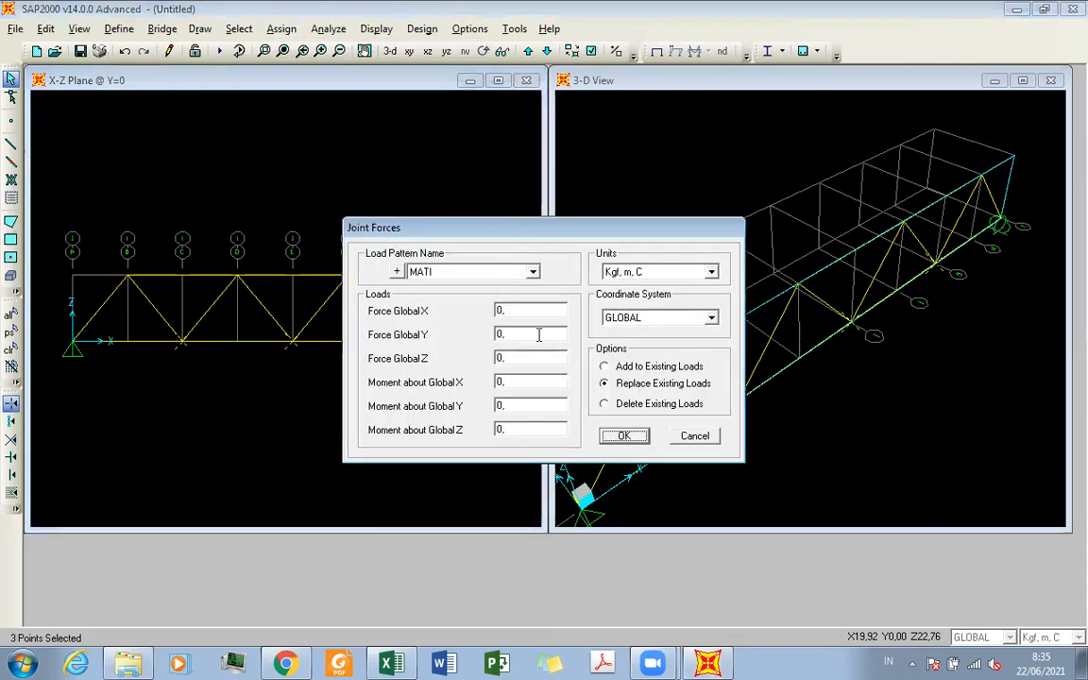
{"action": "left_click", "coordinate": [505, 273]}
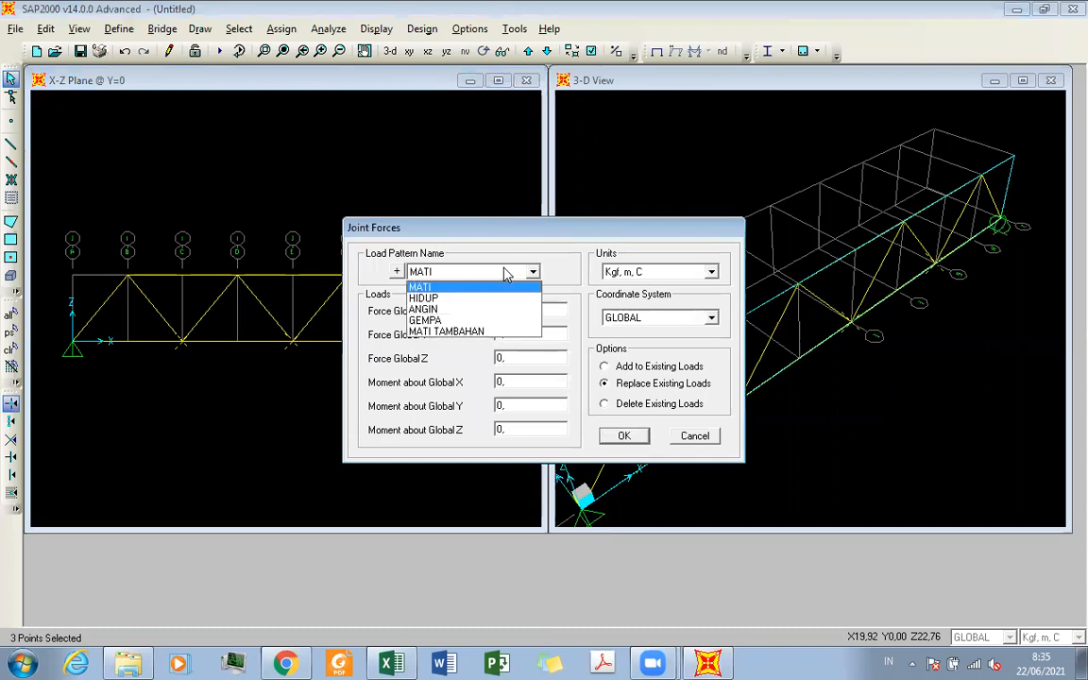
{"action": "left_click", "coordinate": [501, 330]}
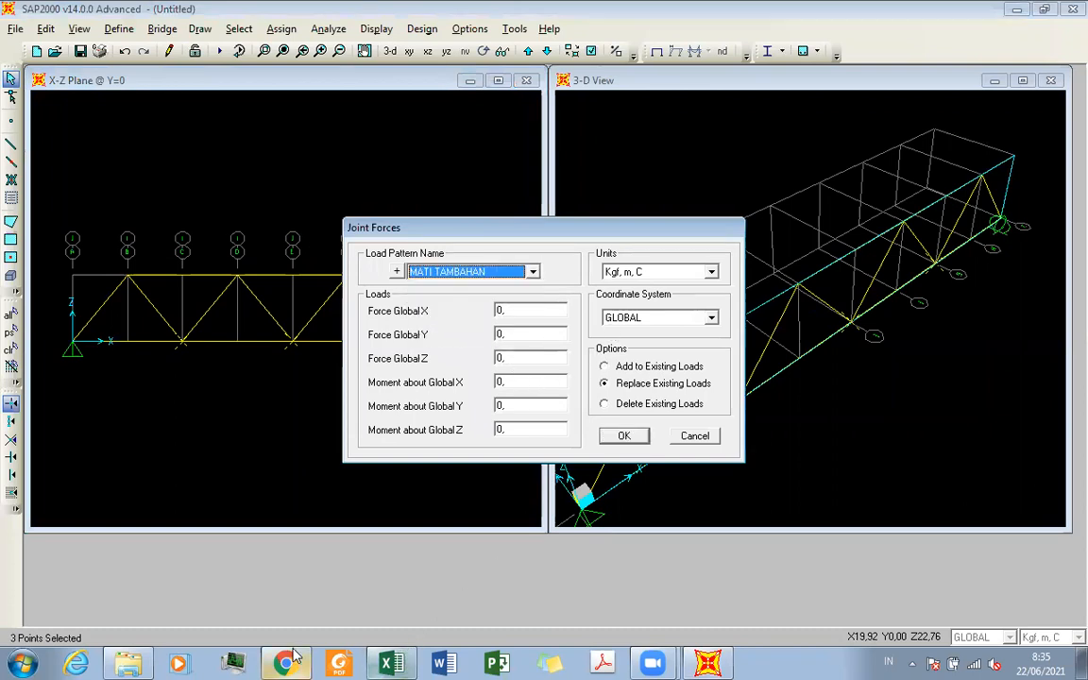
Check the additional dead load's unit in Excel and set the SAP2000 joint force units to KN, m, C
{"action": "left_click", "coordinate": [384, 663]}
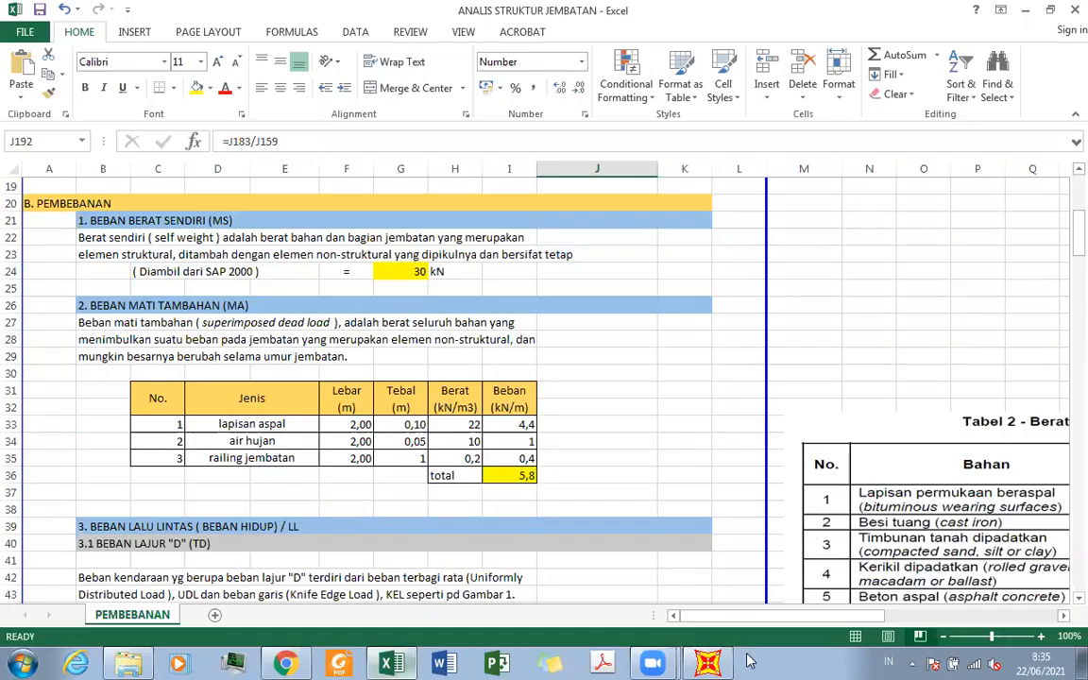
{"action": "left_click", "coordinate": [706, 663]}
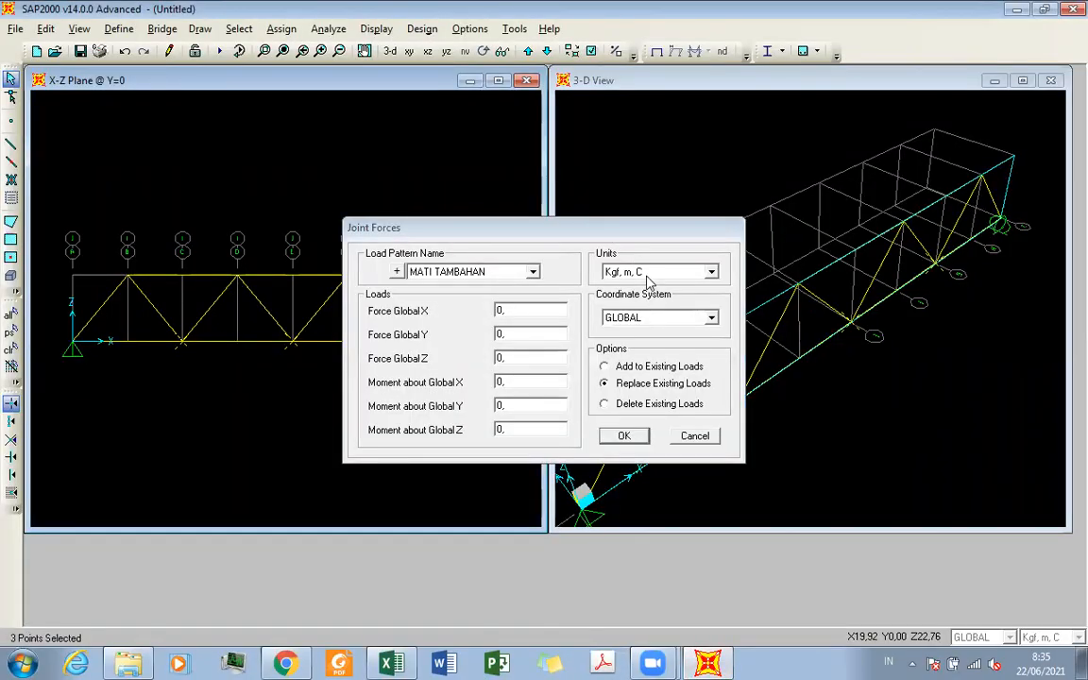
{"action": "left_click", "coordinate": [625, 271]}
{"action": "scroll", "coordinate": [631, 331], "scroll_direction": "down", "scroll_amount": 3}
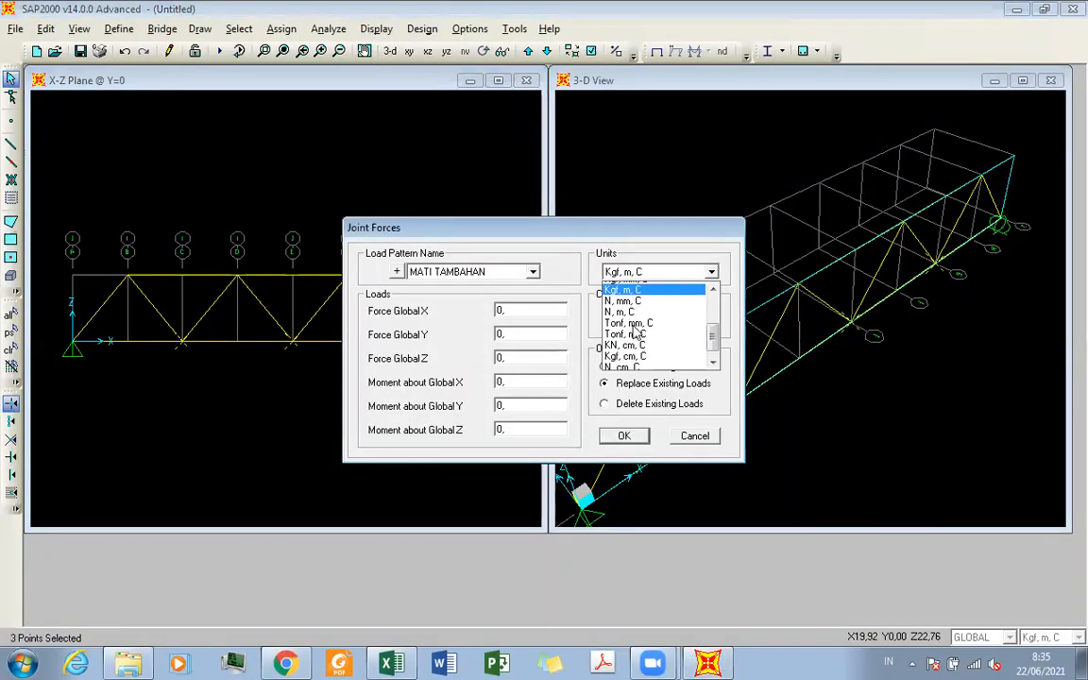
{"action": "scroll", "coordinate": [630, 342], "scroll_direction": "up", "scroll_amount": 3}
{"action": "left_click", "coordinate": [635, 325]}
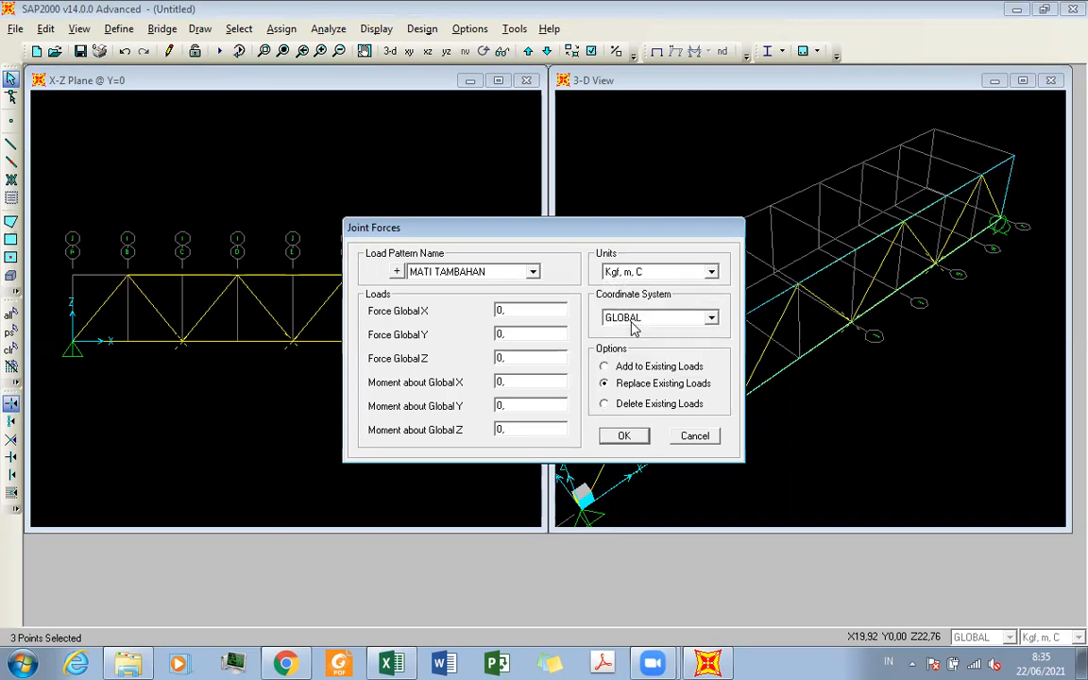
Recheck the load total in Excel and assign a SAP2000 joint force of -5,8 KN in Global Z, added to existing loads
{"action": "left_click", "coordinate": [386, 662]}
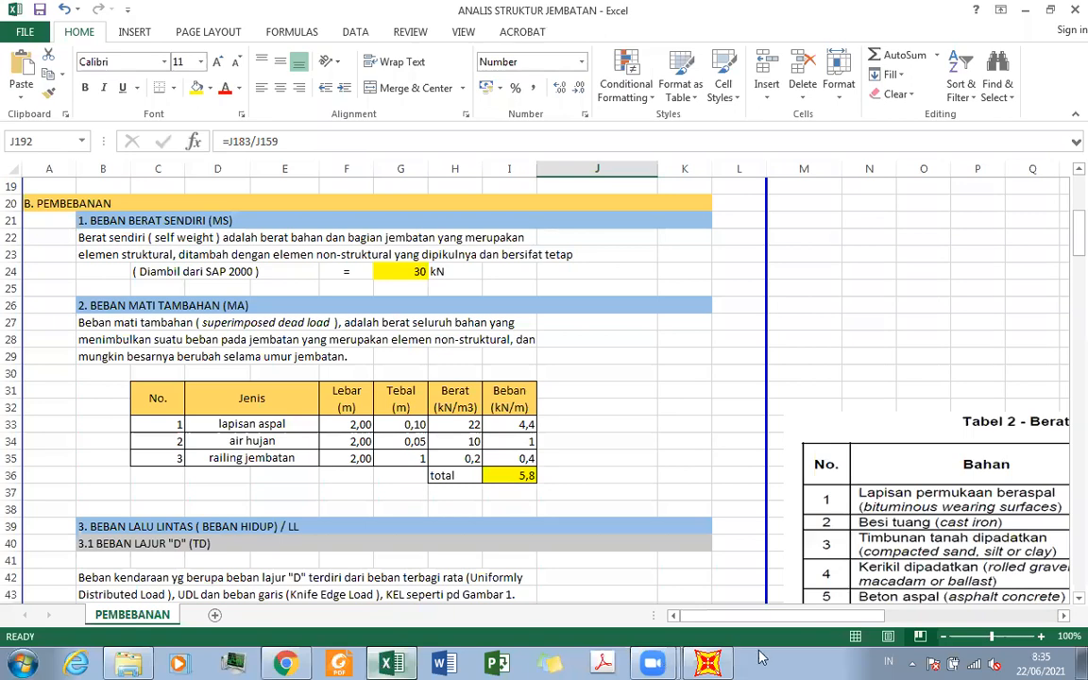
{"action": "left_click", "coordinate": [708, 662]}
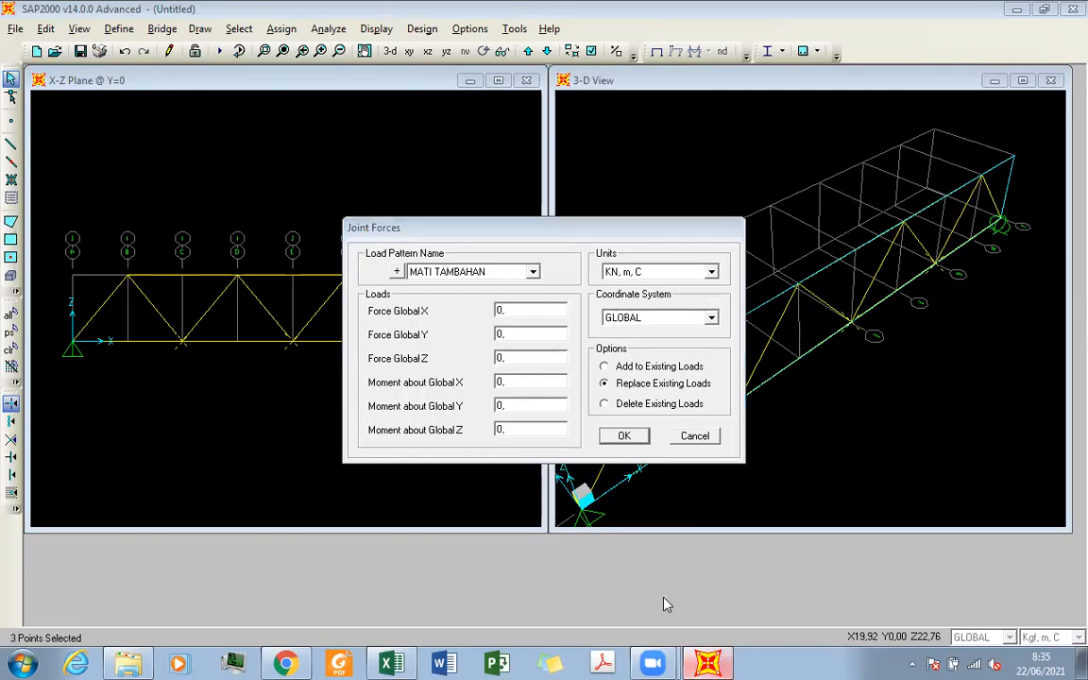
{"action": "double_click", "coordinate": [519, 359]}
{"action": "type", "text": "-5"}
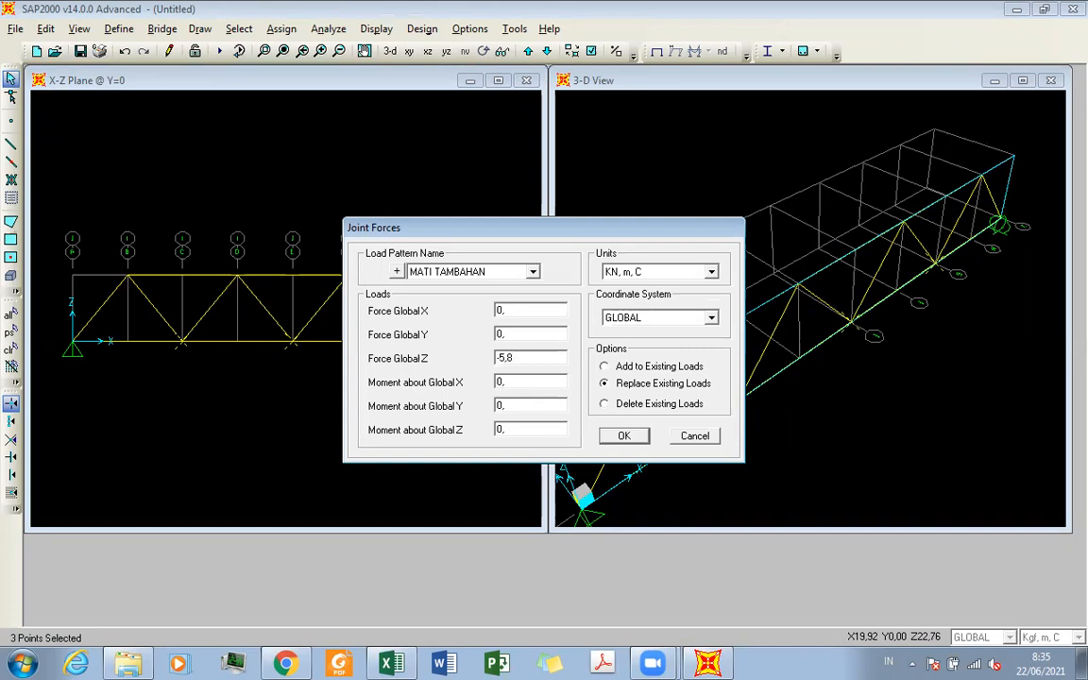
{"action": "left_click", "coordinate": [651, 366]}
{"action": "left_click", "coordinate": [623, 436]}
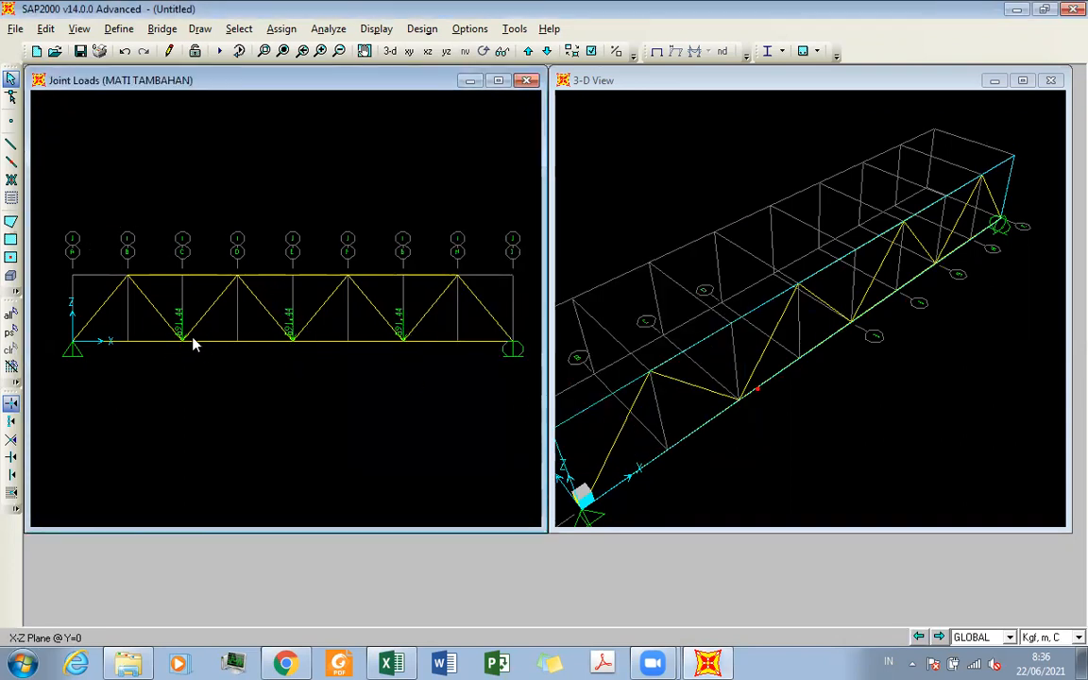
Switch to Excel and consult the live load section, BEBAN LALU LINTAS (BEBAN HIDUP)
{"action": "left_click", "coordinate": [386, 662]}
{"action": "scroll", "coordinate": [307, 495], "scroll_direction": "down", "scroll_amount": 4}
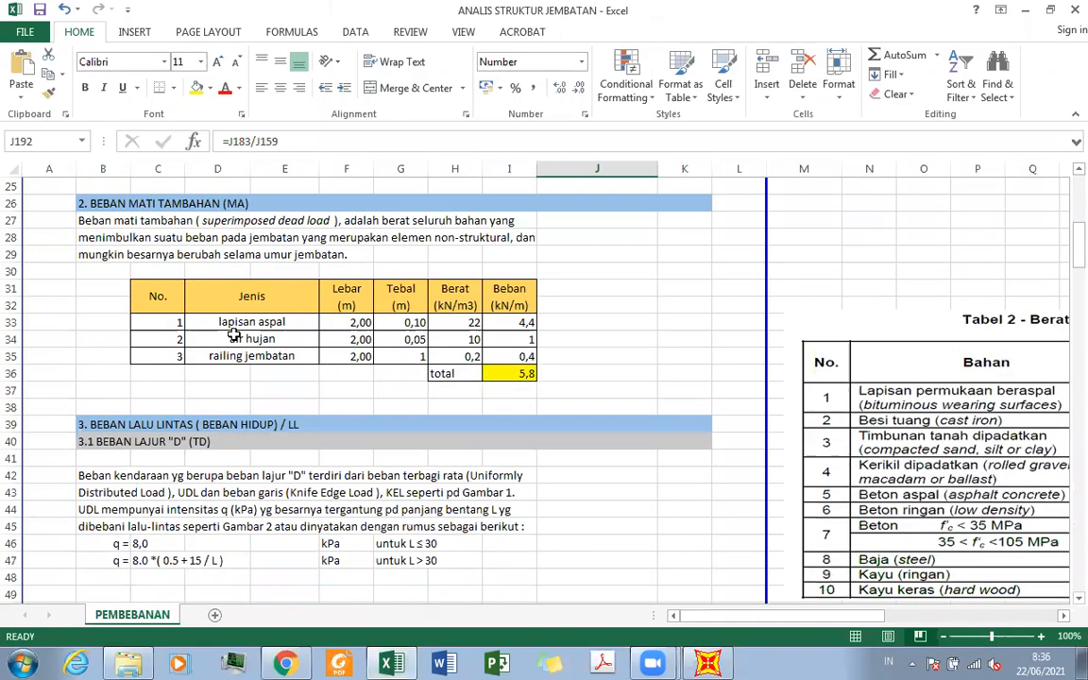
Examine the lane load "D" and truck load "T" calculations in the live load section (BEBAN HIDUP) of the PEMBEBANAN sheet
{"action": "scroll", "coordinate": [233, 335], "scroll_direction": "down", "scroll_amount": 1}
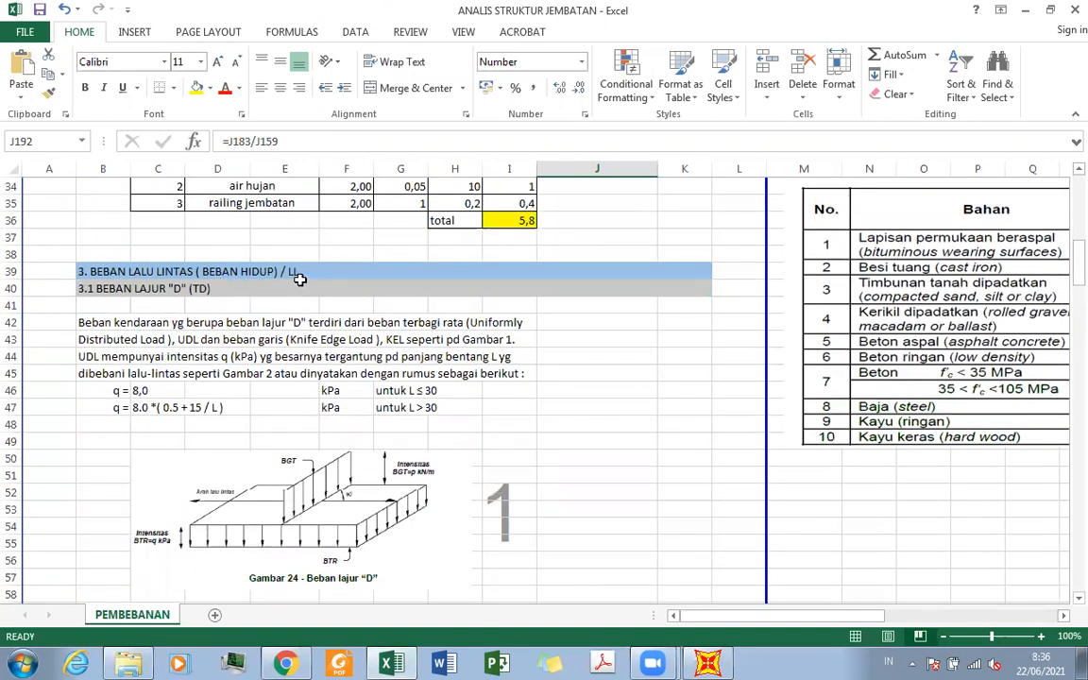
{"action": "scroll", "coordinate": [300, 274], "scroll_direction": "down", "scroll_amount": 4}
{"action": "scroll", "coordinate": [302, 270], "scroll_direction": "down", "scroll_amount": 7}
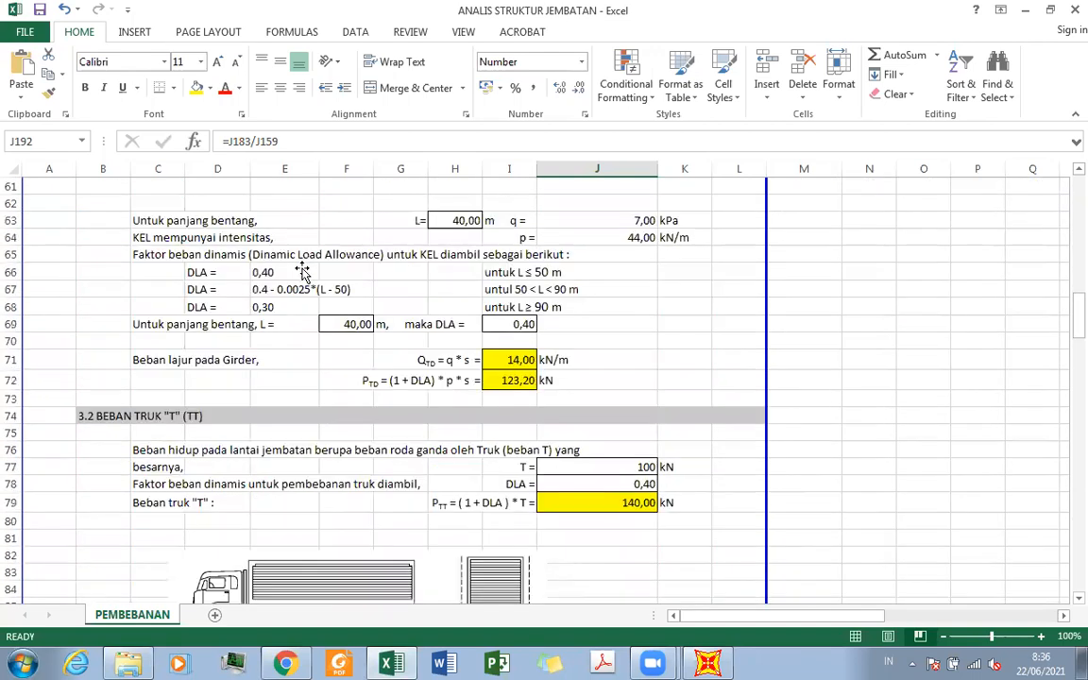
{"action": "scroll", "coordinate": [301, 266], "scroll_direction": "up", "scroll_amount": 7}
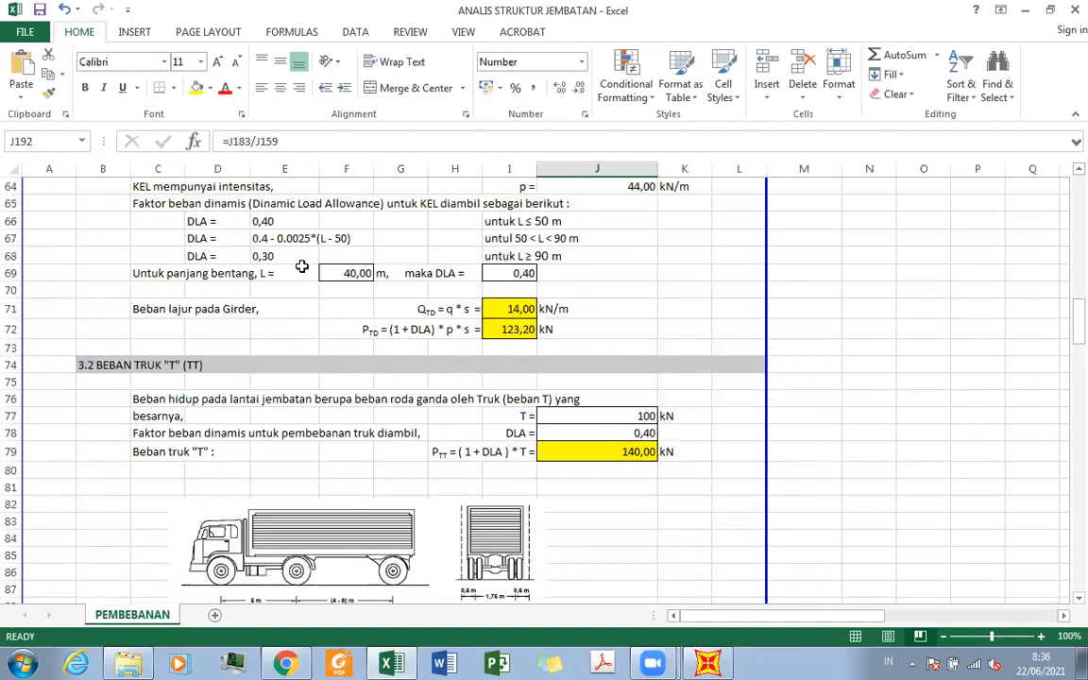
{"action": "scroll", "coordinate": [293, 273], "scroll_direction": "up", "scroll_amount": 3}
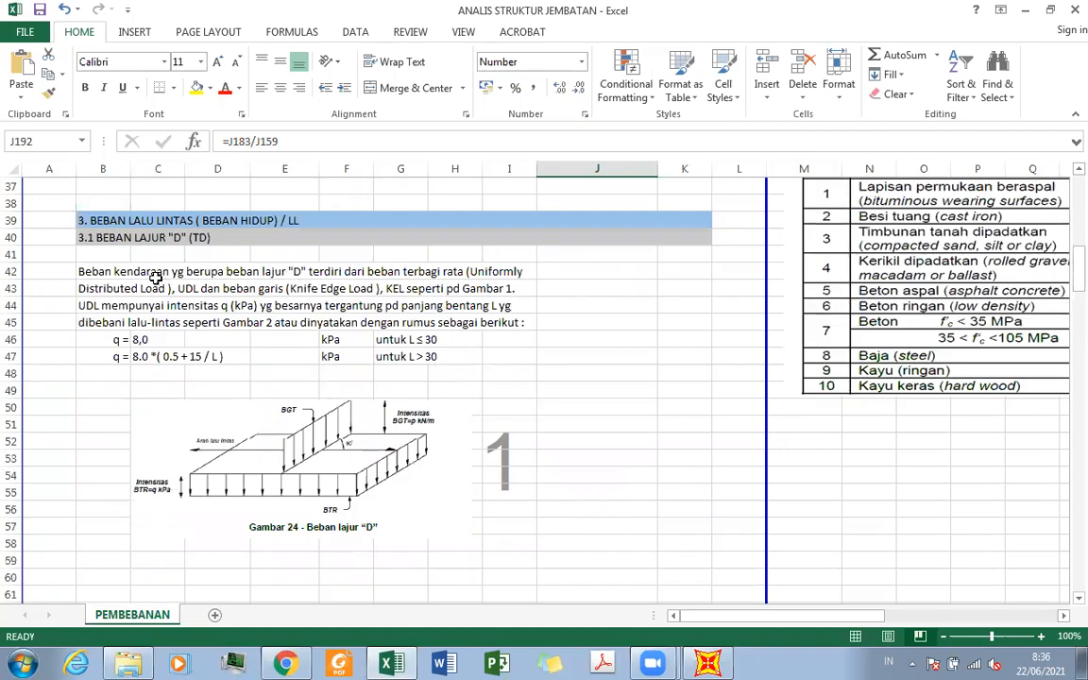
{"action": "scroll", "coordinate": [370, 338], "scroll_direction": "down", "scroll_amount": 6}
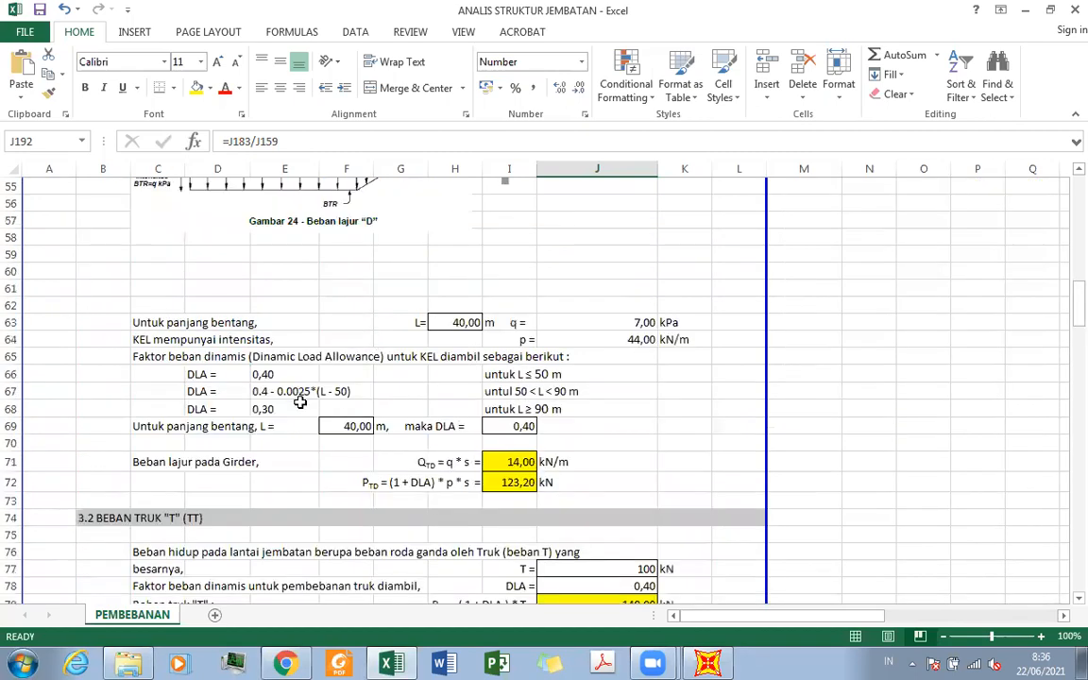
{"action": "scroll", "coordinate": [298, 406], "scroll_direction": "up", "scroll_amount": 4}
{"action": "scroll", "coordinate": [274, 378], "scroll_direction": "up", "scroll_amount": 1}
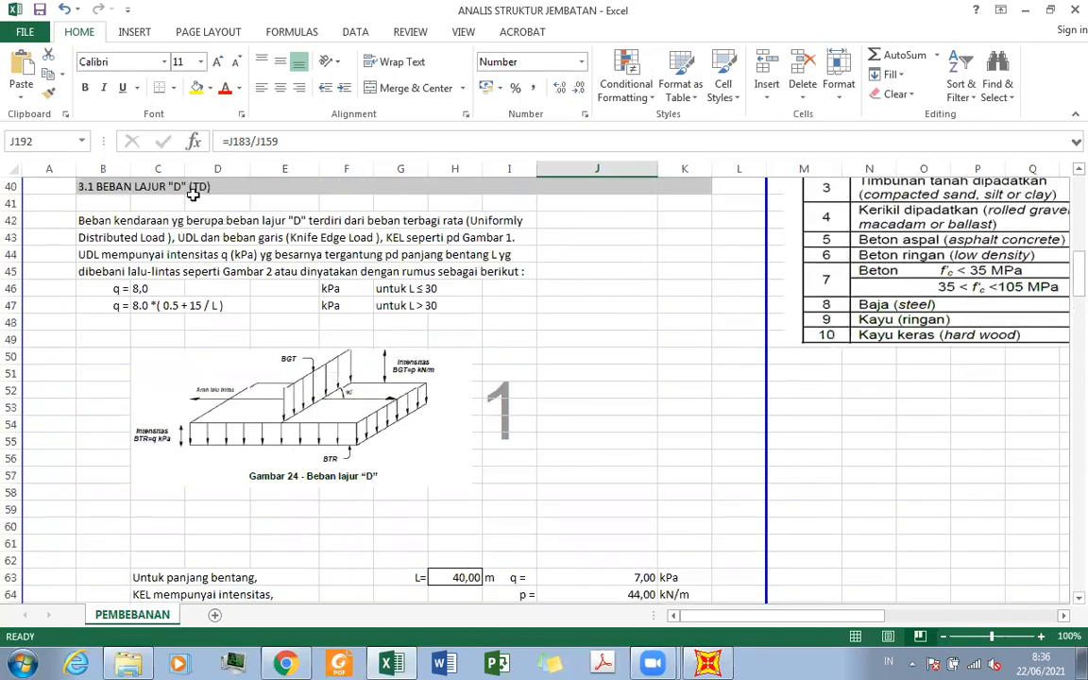
{"action": "scroll", "coordinate": [179, 250], "scroll_direction": "down", "scroll_amount": 6}
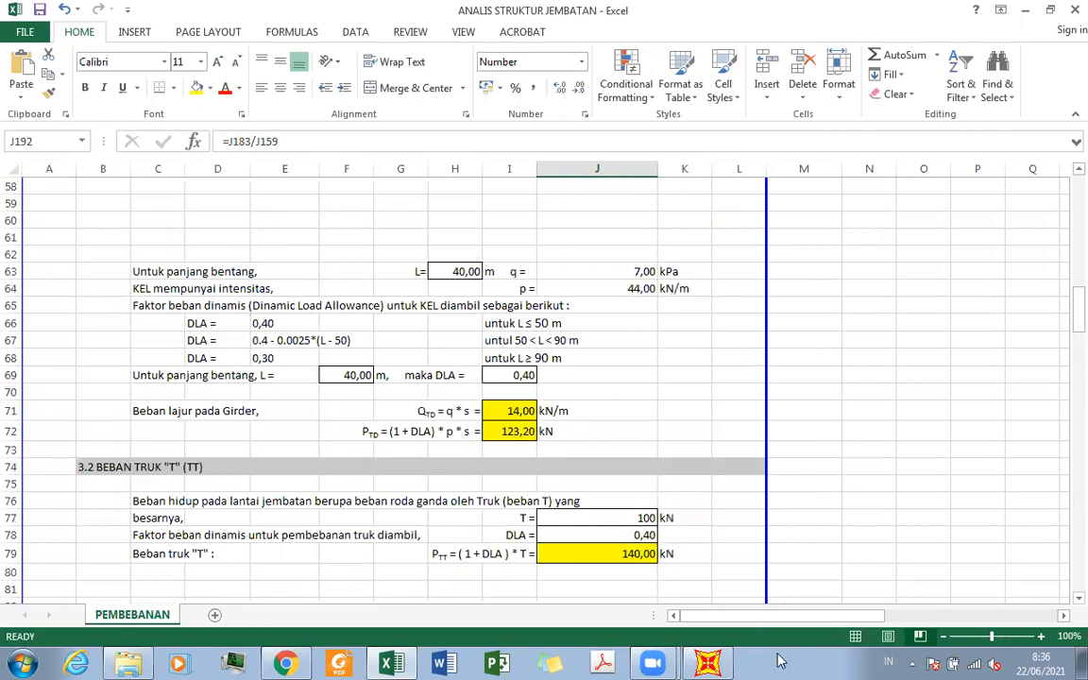
Switch to SAP2000 and start assigning joint forces under the HIDUP load pattern to the bottom-chord joints at grid lines C, E and G
{"action": "left_click", "coordinate": [713, 663]}
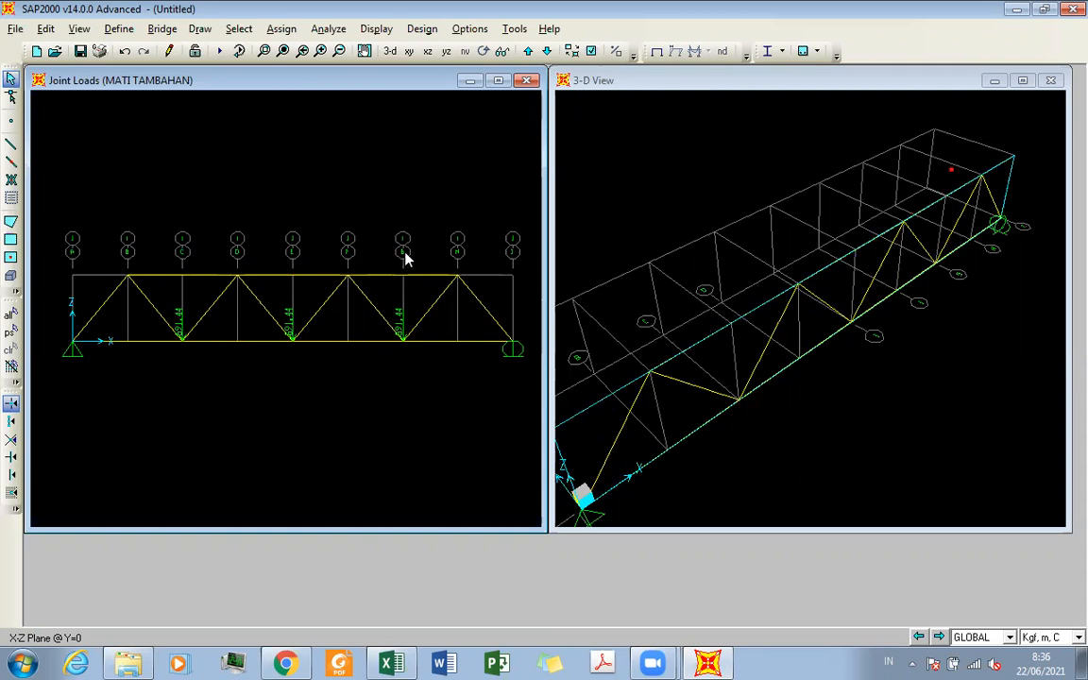
{"action": "left_click", "coordinate": [183, 341]}
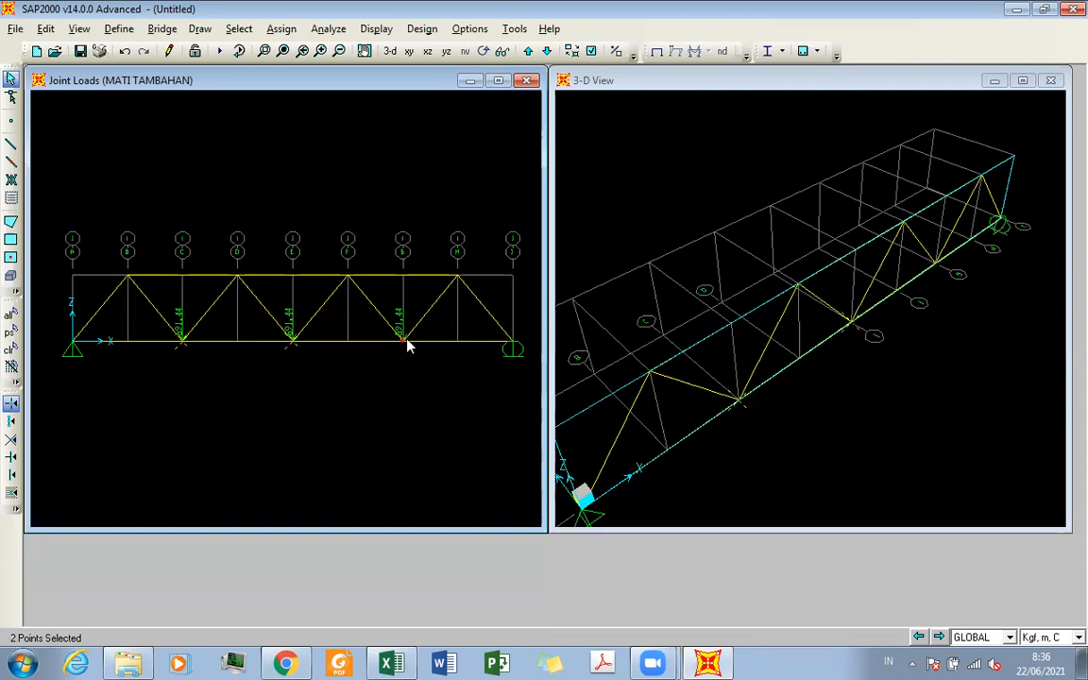
{"action": "left_click", "coordinate": [281, 29]}
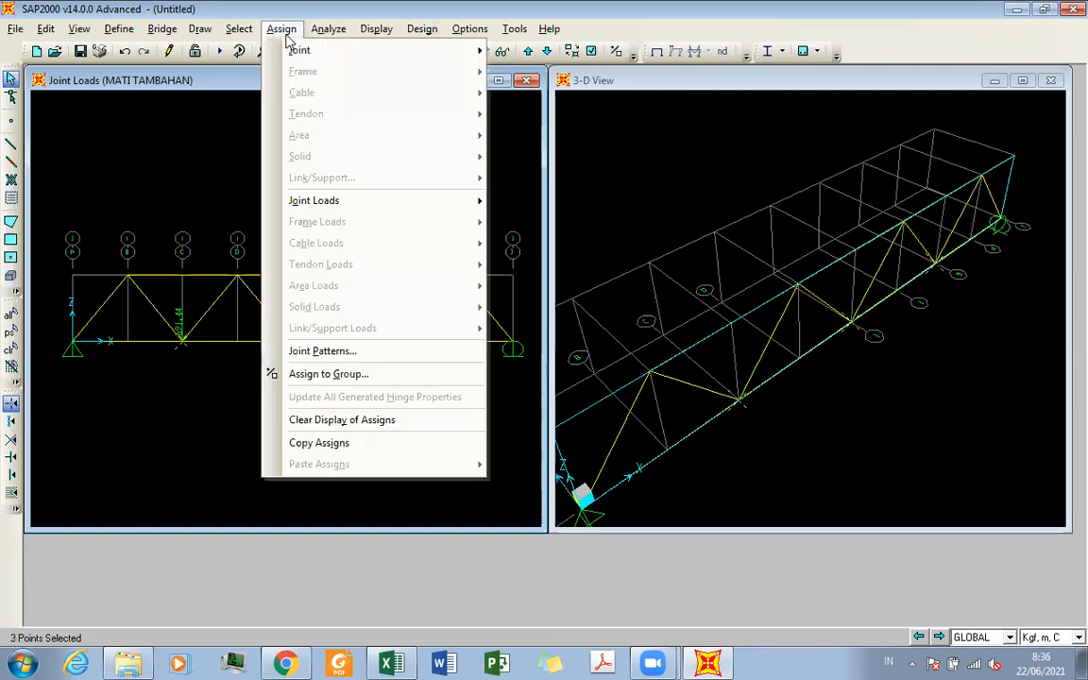
{"action": "mouse_move", "coordinate": [351, 198]}
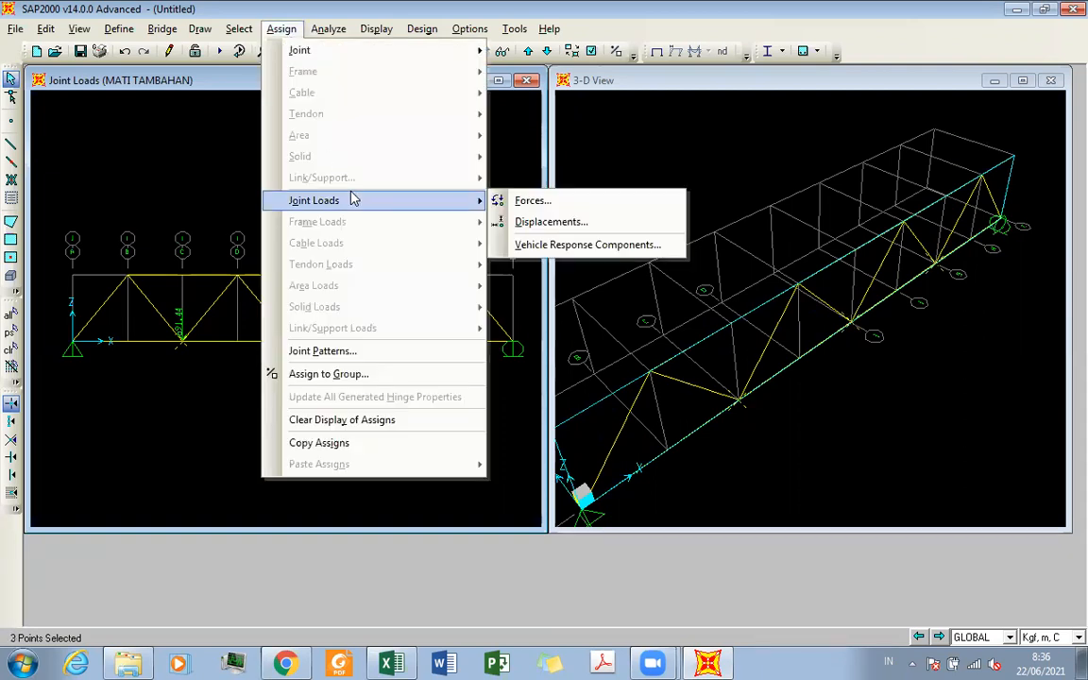
{"action": "left_click", "coordinate": [526, 204]}
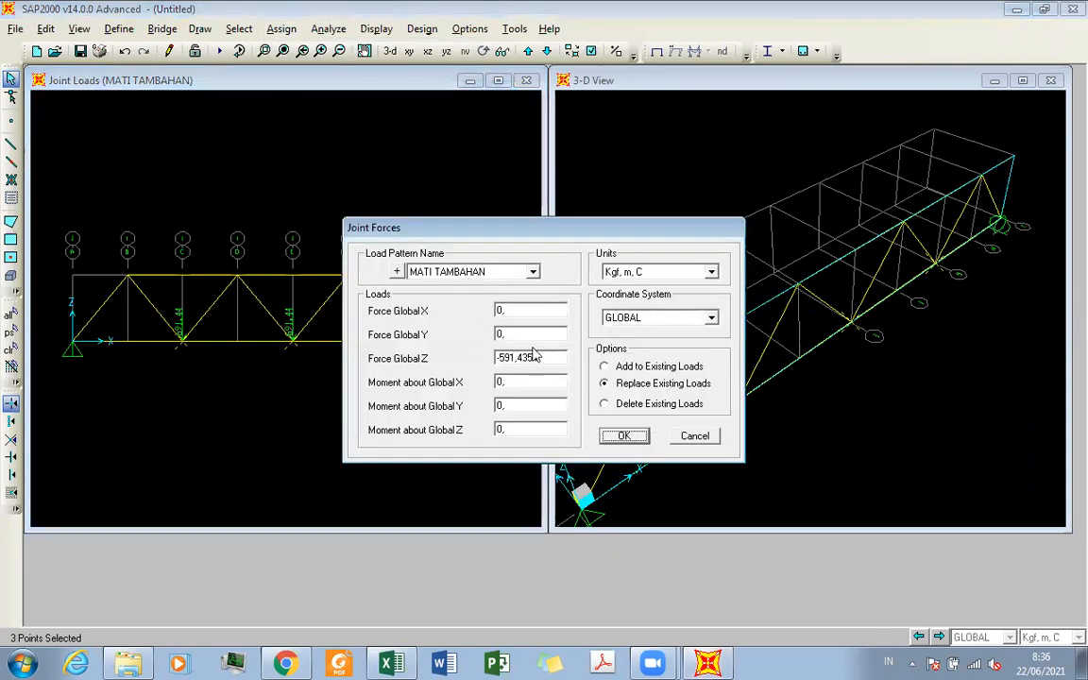
{"action": "left_click", "coordinate": [491, 272]}
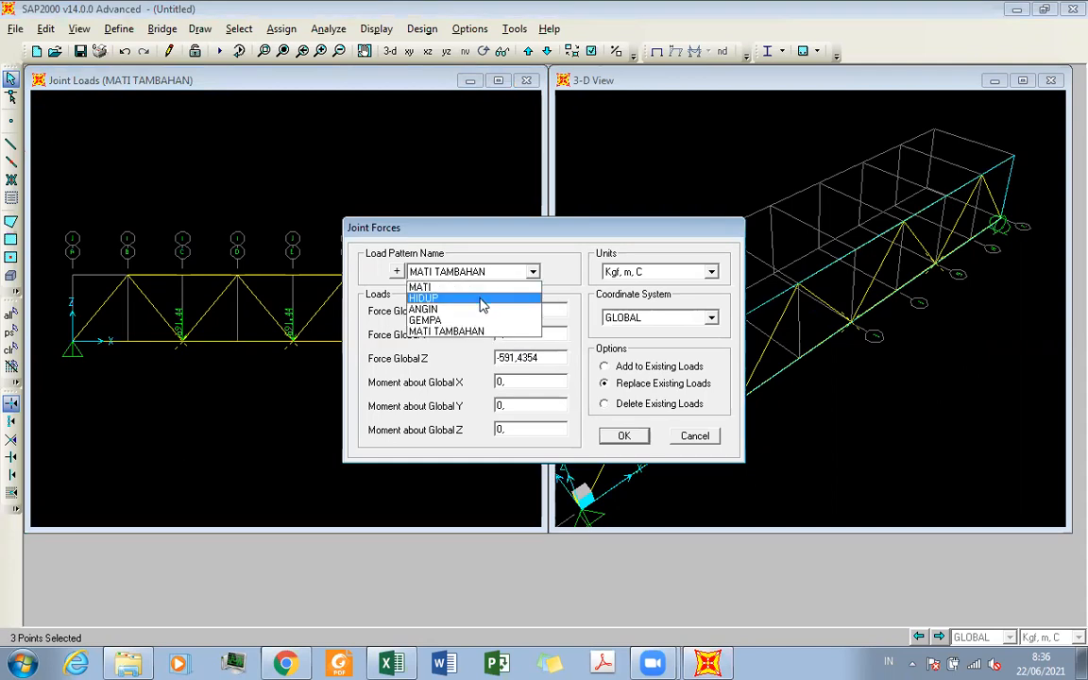
{"action": "left_click", "coordinate": [480, 299]}
{"action": "left_click_drag", "start_coordinate": [543, 358], "coordinate": [494, 359]}
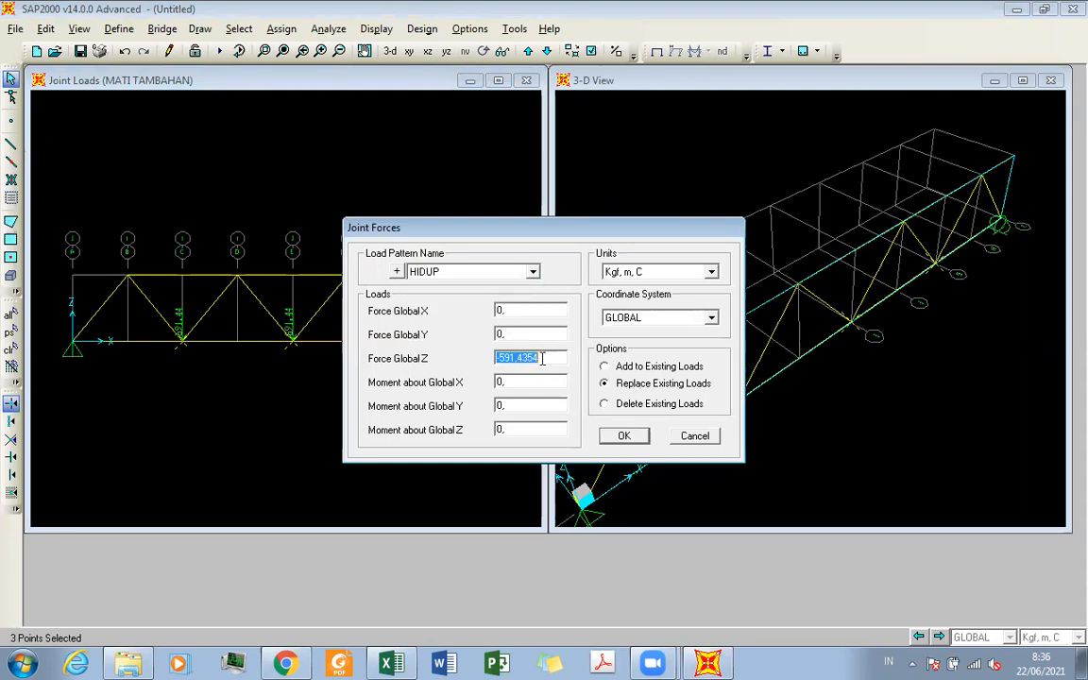
Check the lane load in Excel, then add a Global Z force of -123,2 in KN, m, C units to the existing joint loads in SAP2000
{"action": "left_click", "coordinate": [399, 663]}
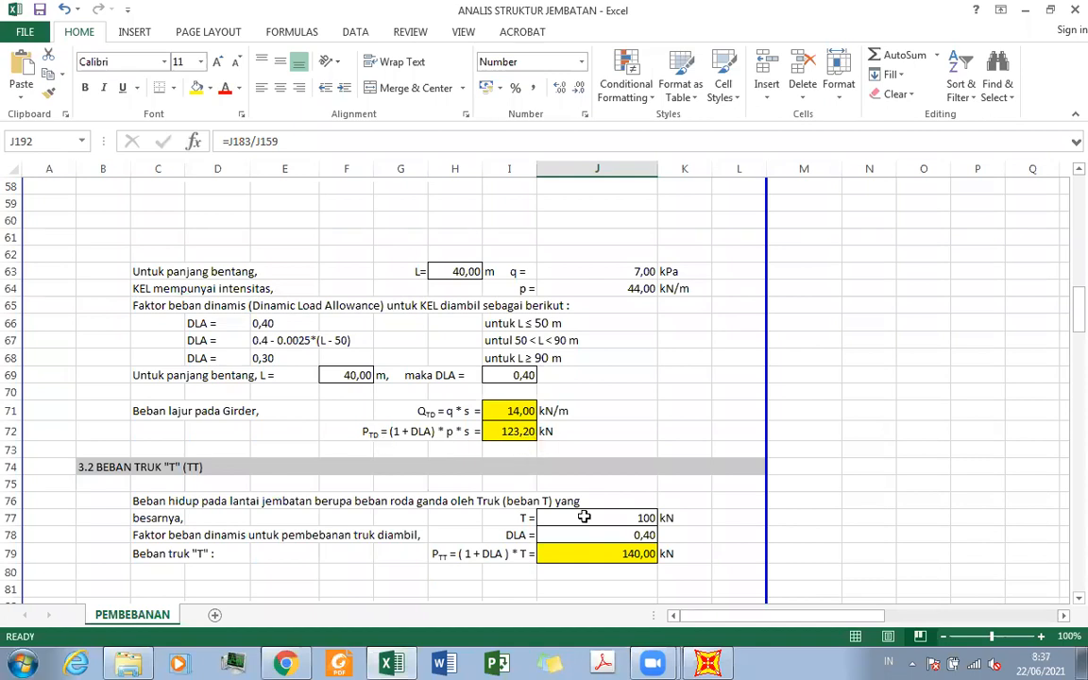
{"action": "left_click", "coordinate": [700, 662]}
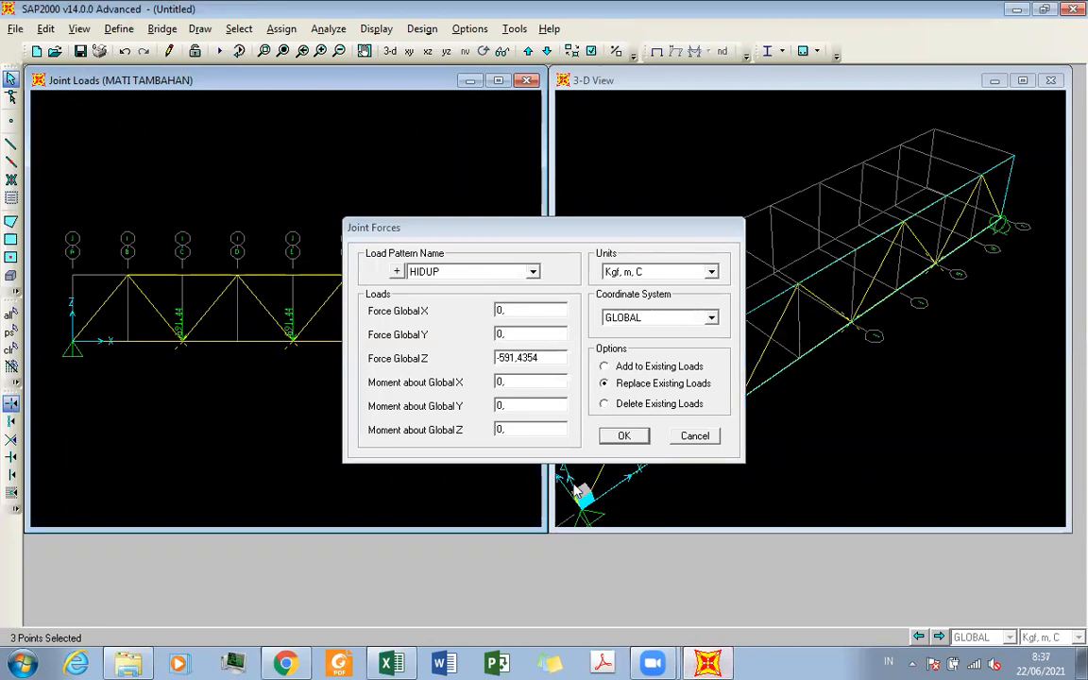
{"action": "left_click", "coordinate": [652, 272]}
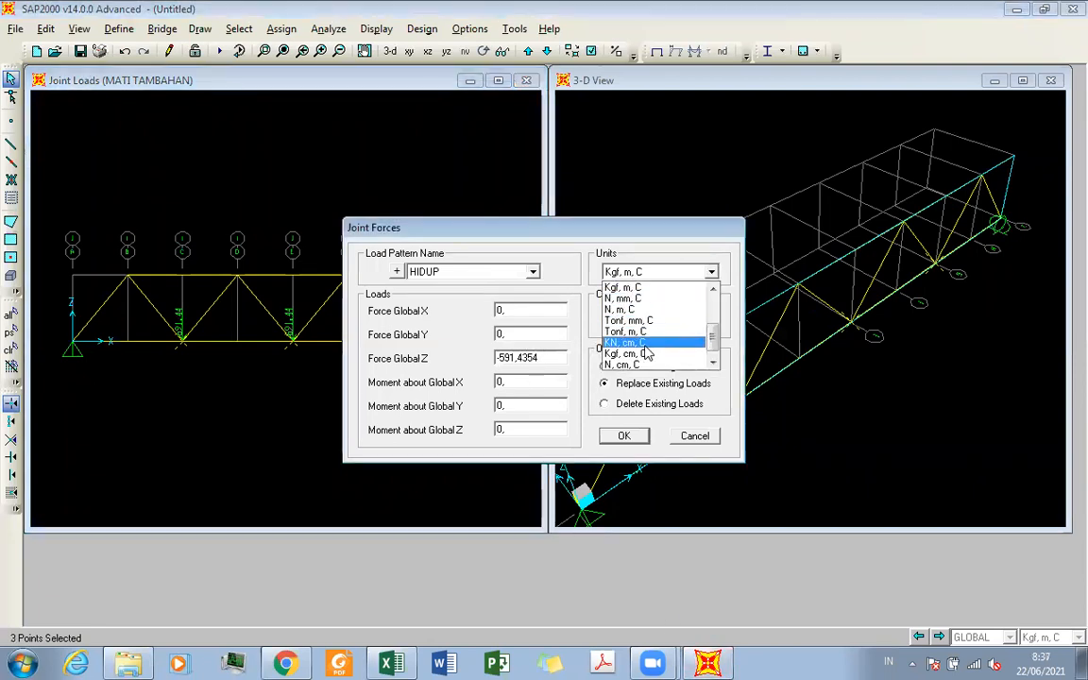
{"action": "scroll", "coordinate": [647, 352], "scroll_direction": "up", "scroll_amount": 2}
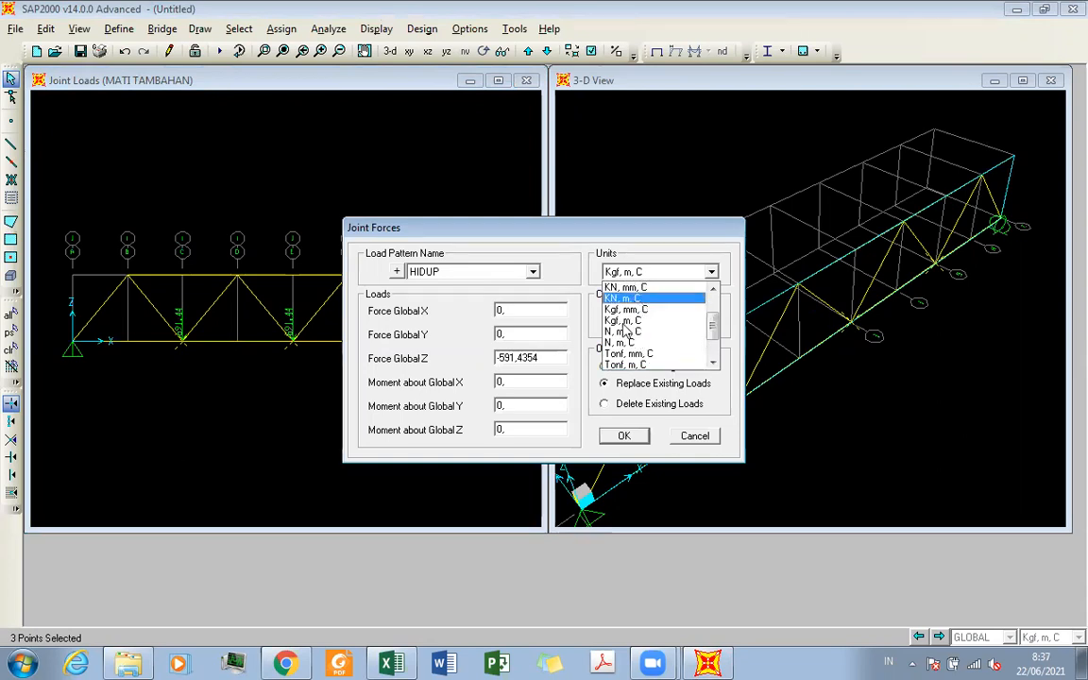
{"action": "left_click", "coordinate": [623, 294]}
{"action": "double_click", "coordinate": [536, 358]}
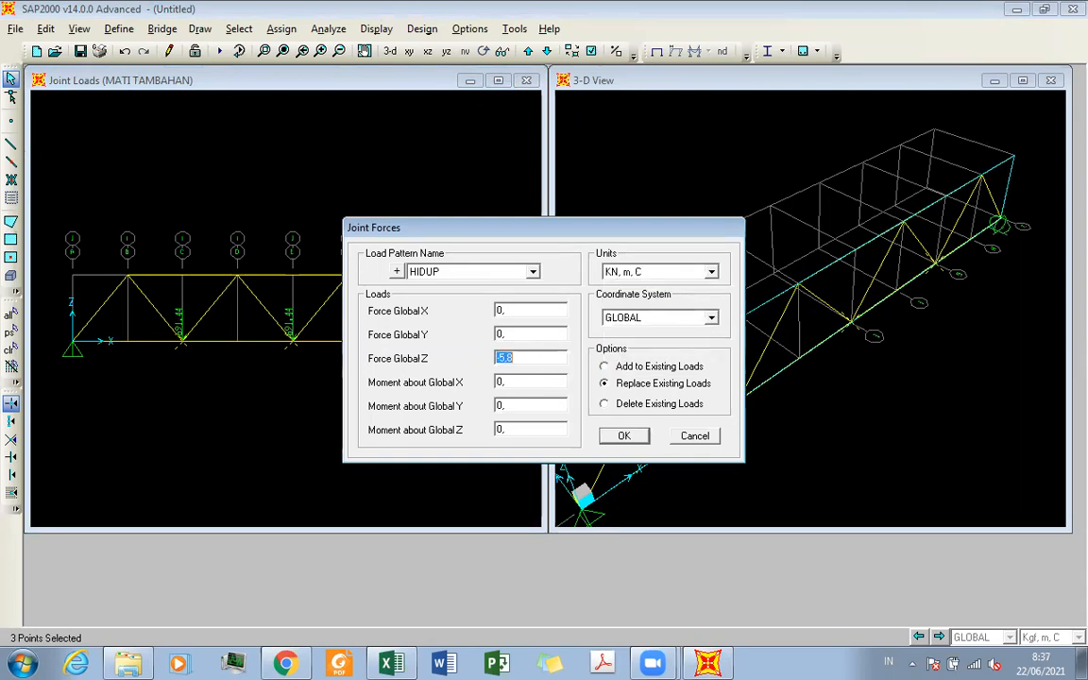
{"action": "type", "text": "-123"}
{"action": "left_click", "coordinate": [395, 664]}
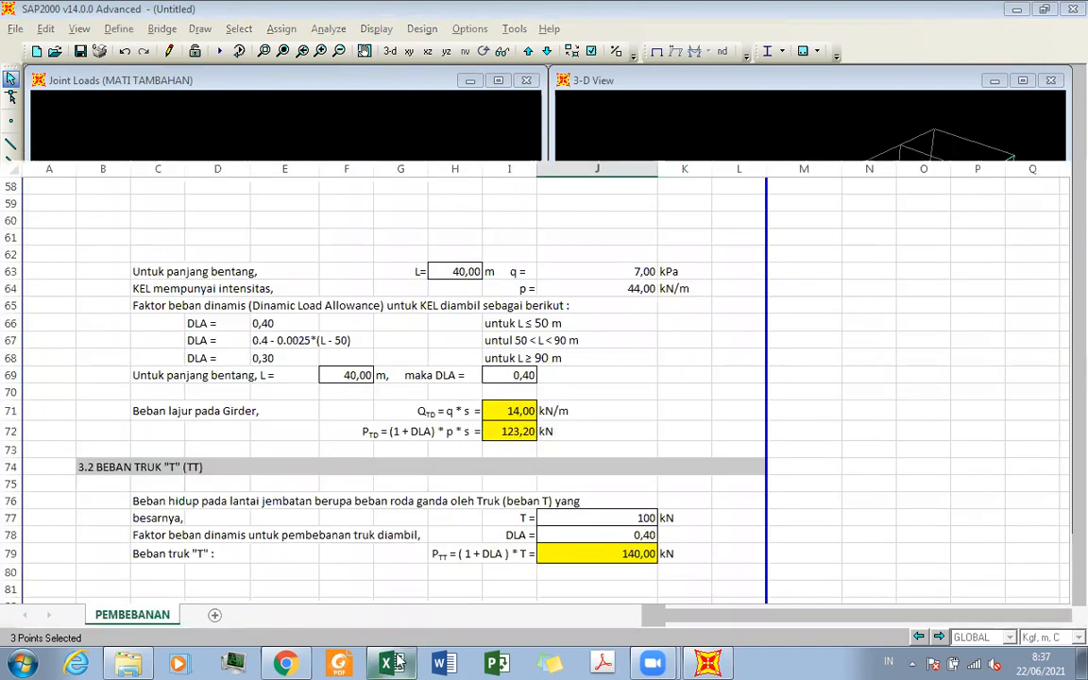
{"action": "left_click", "coordinate": [394, 664]}
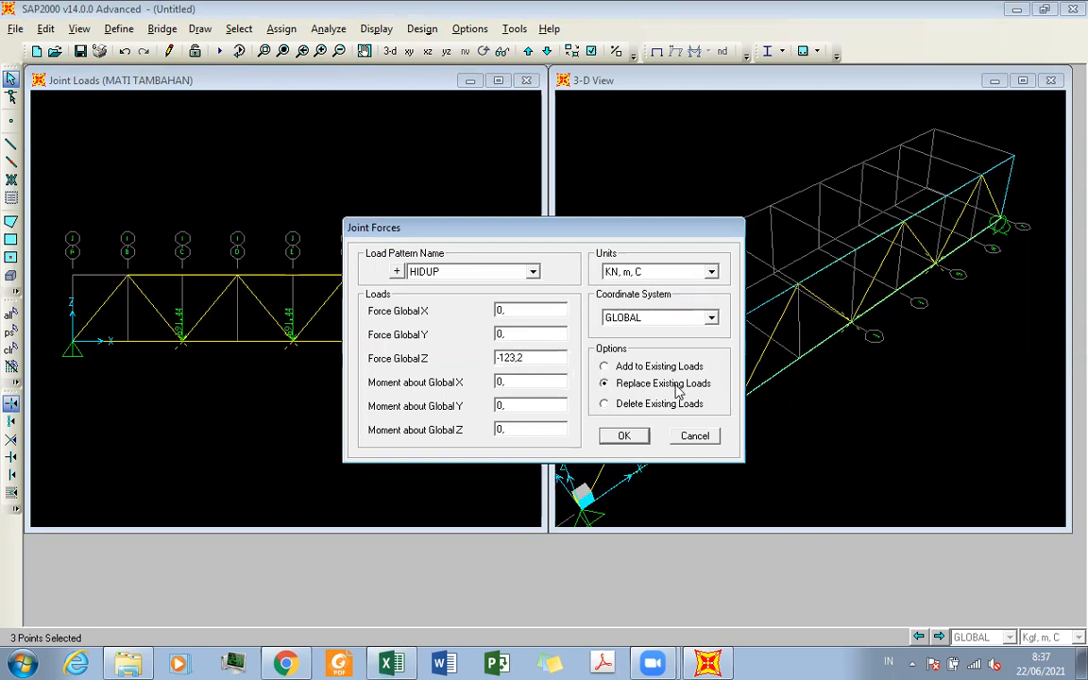
{"action": "left_click", "coordinate": [628, 366]}
{"action": "left_click", "coordinate": [623, 435]}
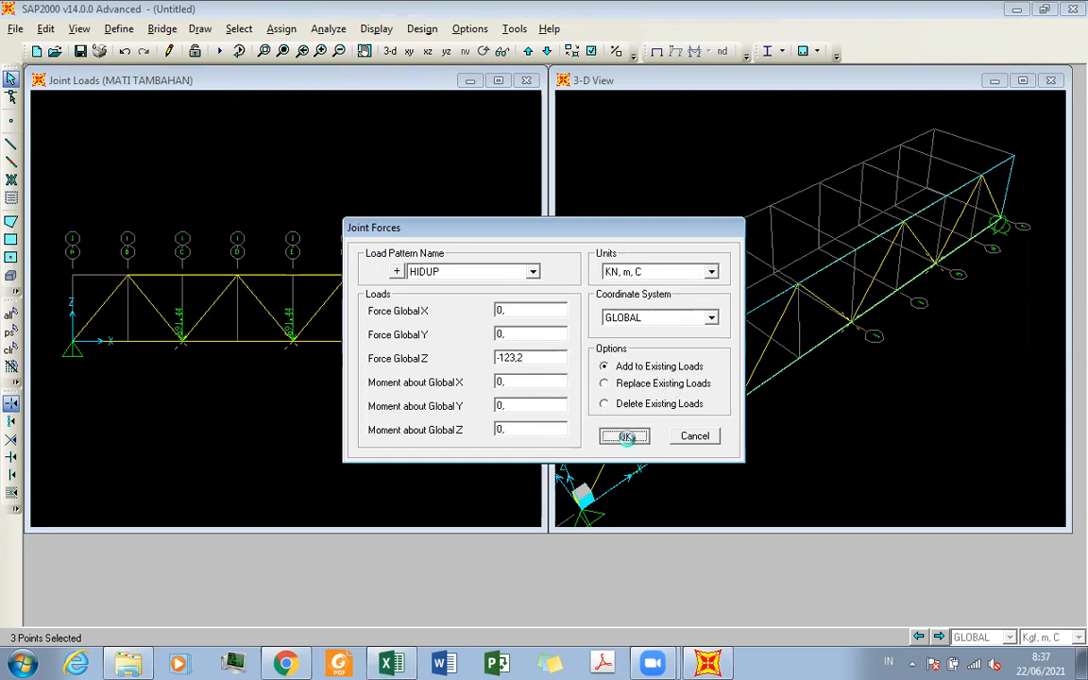
Reselect the same three bottom-chord joints and open their HIDUP joint forces with the Global Z force ready for editing
{"action": "left_click", "coordinate": [182, 350]}
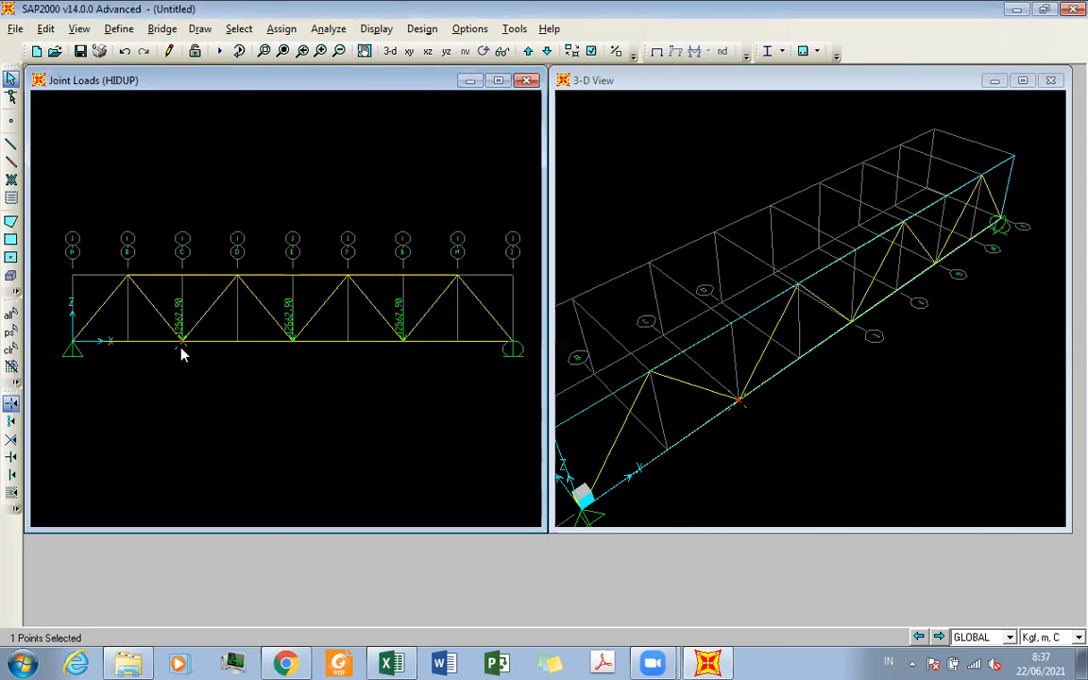
{"action": "left_click", "coordinate": [295, 350]}
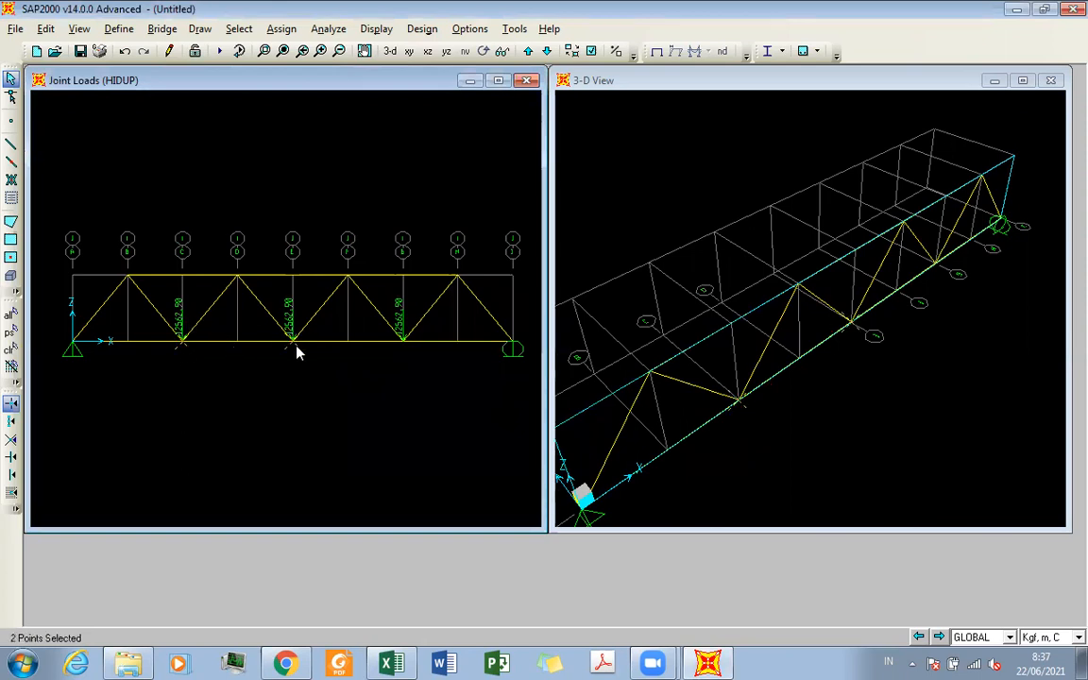
{"action": "left_click", "coordinate": [404, 345]}
{"action": "left_click", "coordinate": [281, 29]}
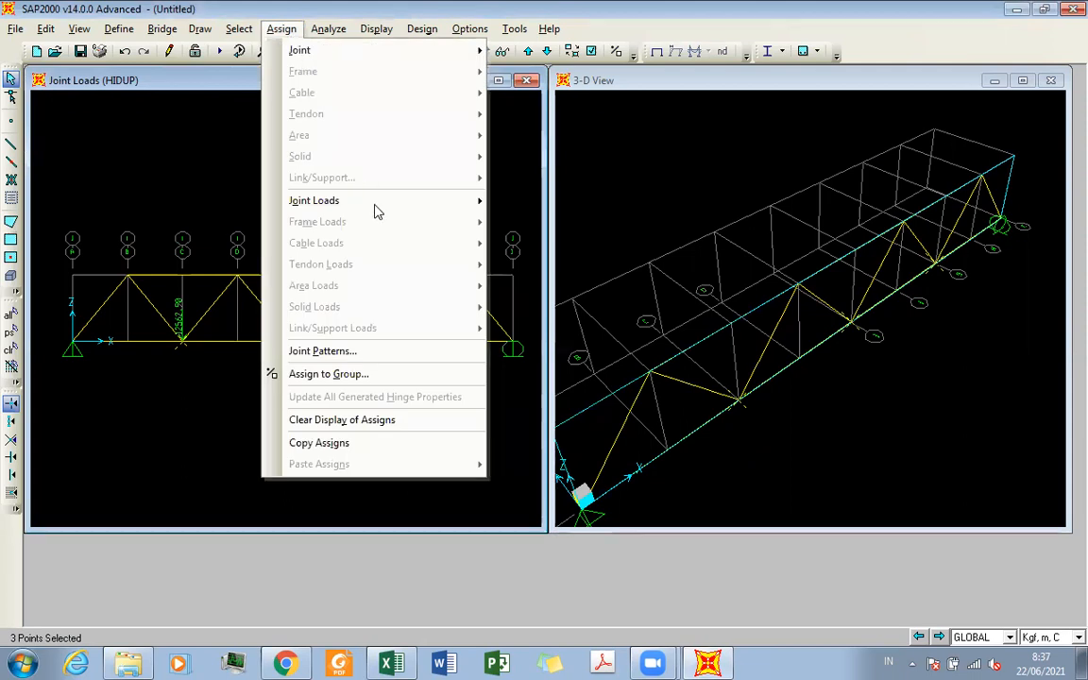
{"action": "mouse_move", "coordinate": [376, 210]}
{"action": "left_click", "coordinate": [501, 200]}
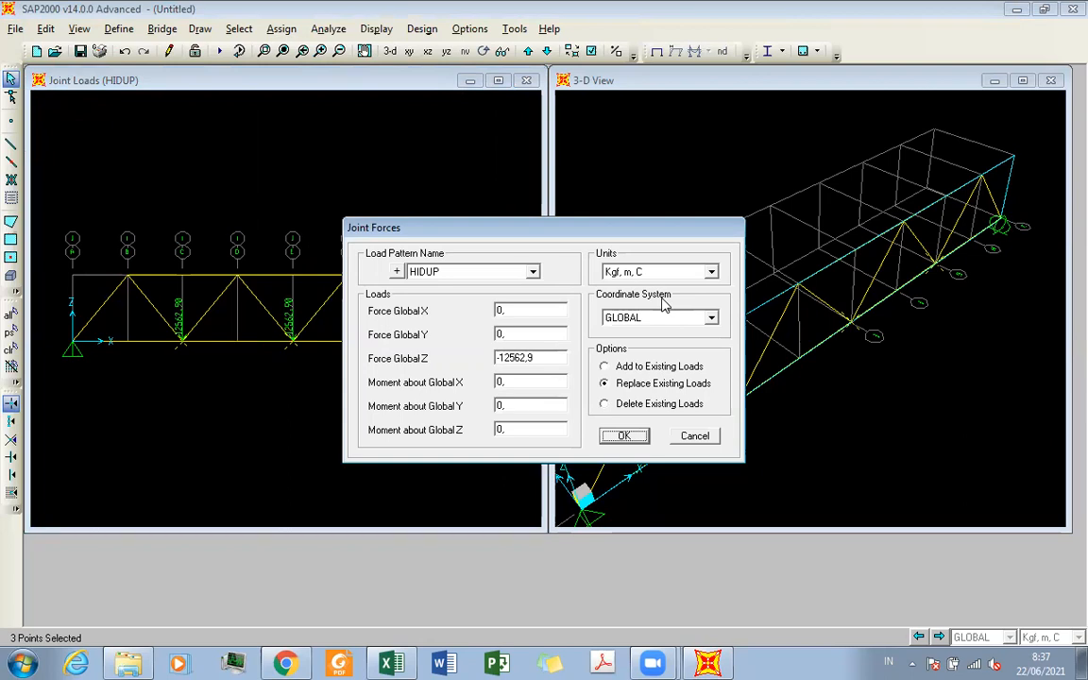
{"action": "left_click", "coordinate": [625, 273]}
{"action": "scroll", "coordinate": [635, 305], "scroll_direction": "up", "scroll_amount": 2}
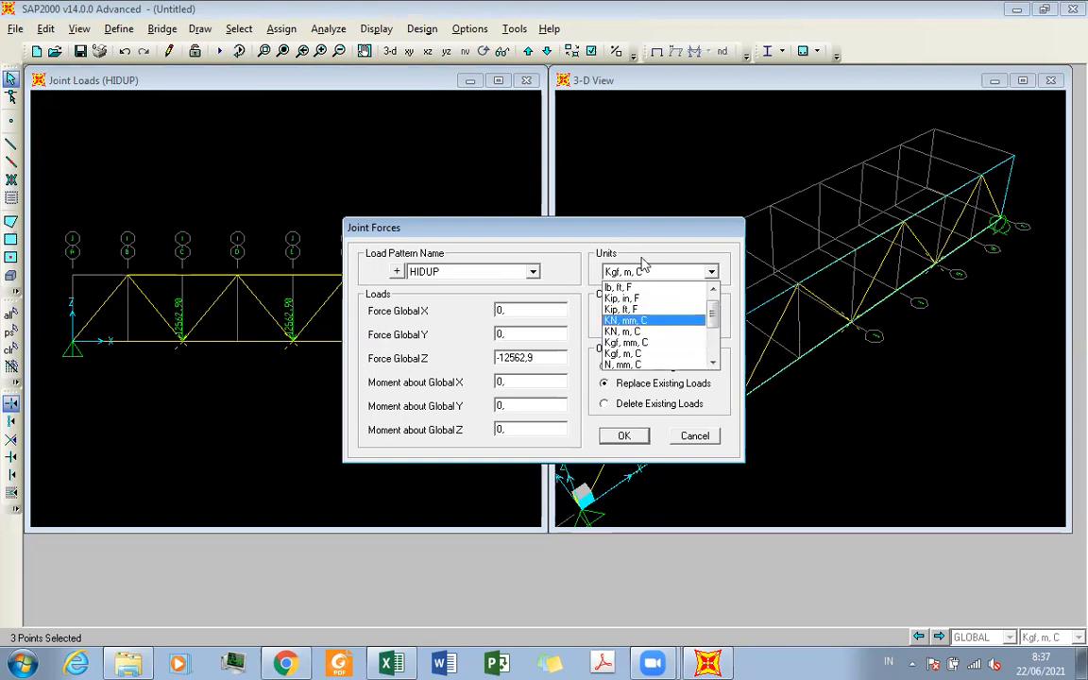
{"action": "left_click", "coordinate": [586, 326]}
{"action": "double_click", "coordinate": [554, 359]}
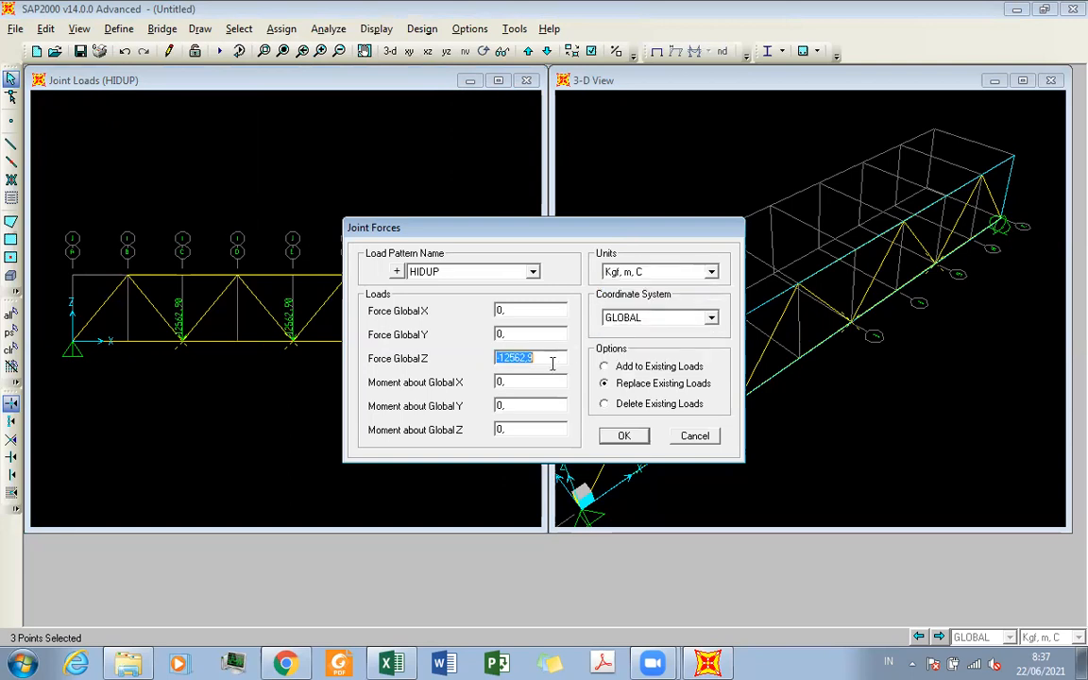
Check the truck load "T" in Excel, then add a Global Z force of -140 kN to the three joints' existing HIDUP loads in SAP2000
{"action": "left_click", "coordinate": [395, 662]}
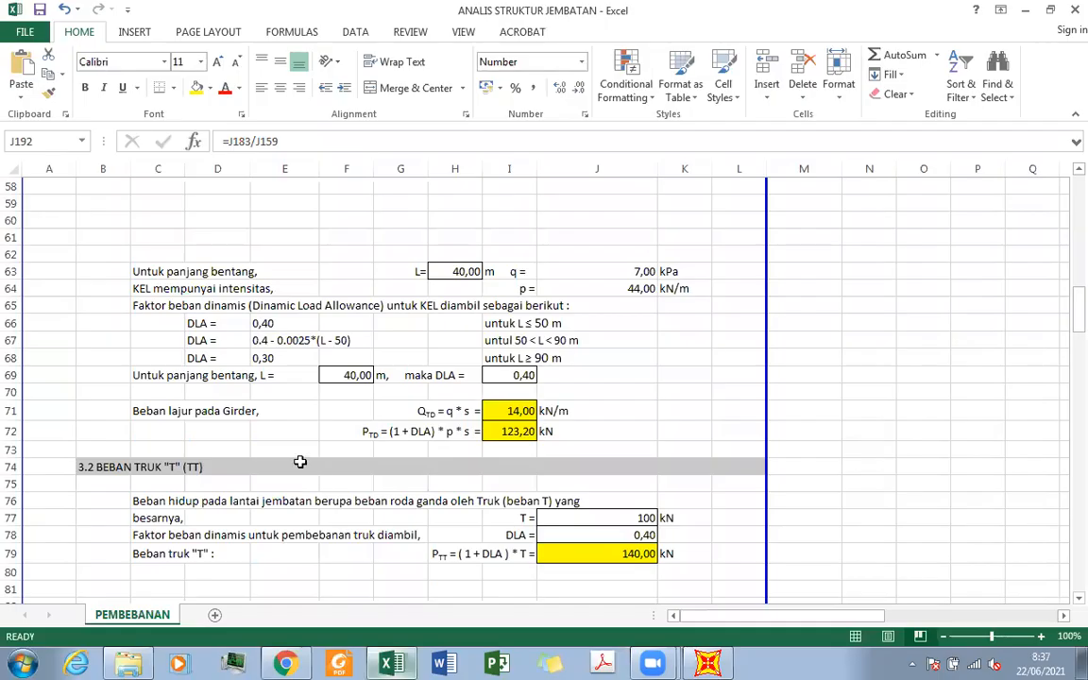
{"action": "scroll", "coordinate": [294, 309], "scroll_direction": "up", "scroll_amount": 5}
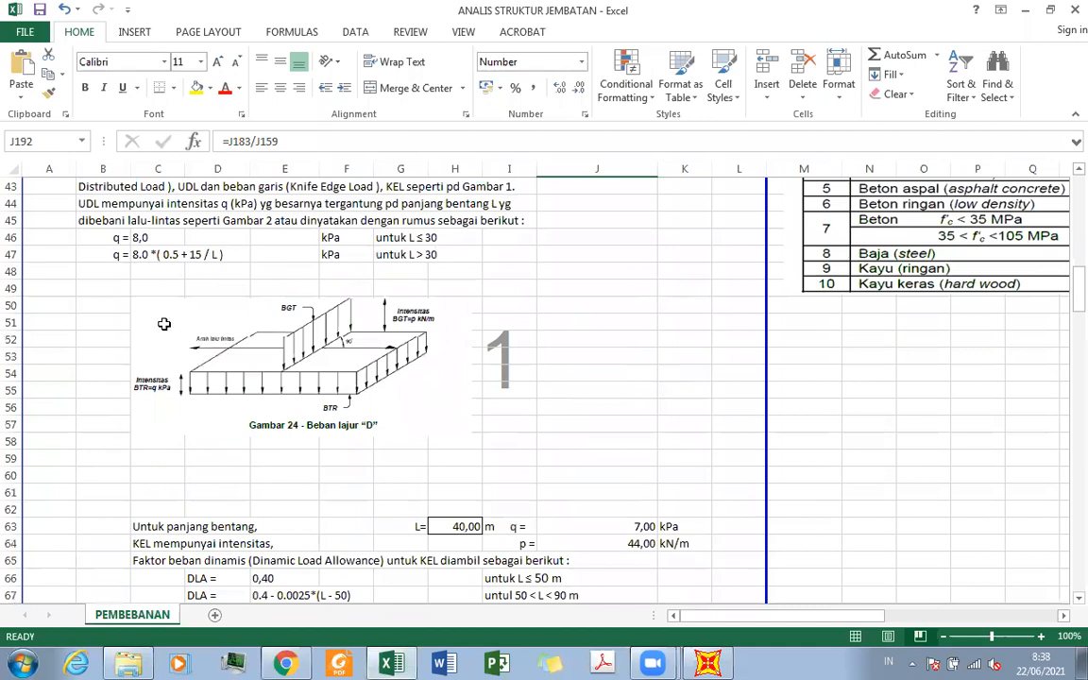
{"action": "scroll", "coordinate": [142, 264], "scroll_direction": "down", "scroll_amount": 6}
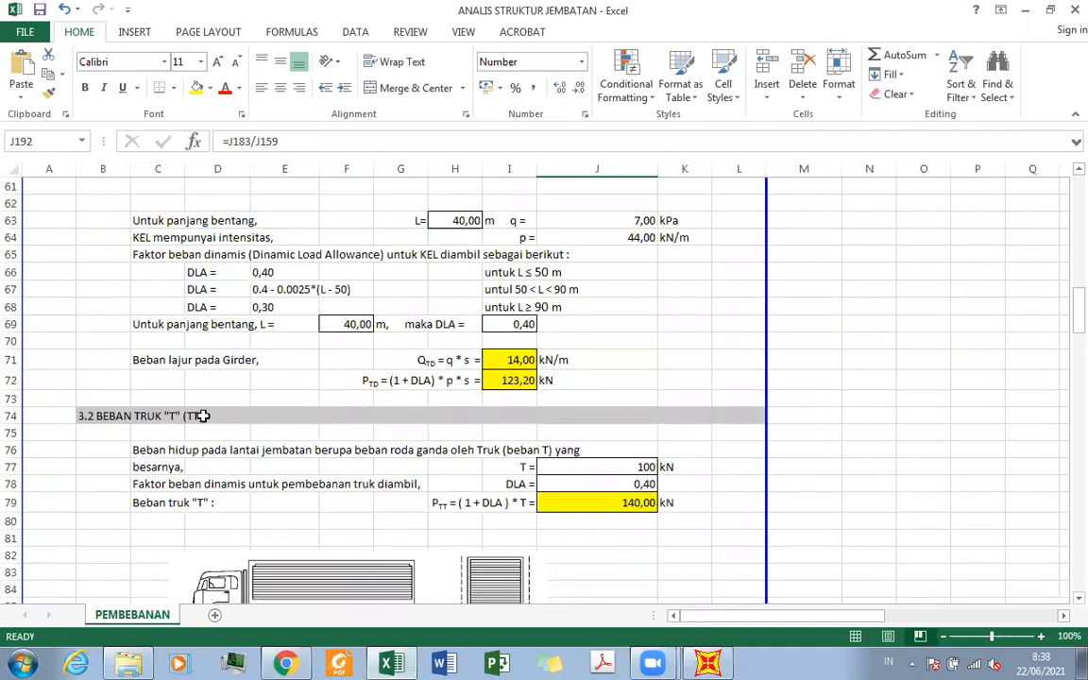
{"action": "scroll", "coordinate": [184, 374], "scroll_direction": "down", "scroll_amount": 2}
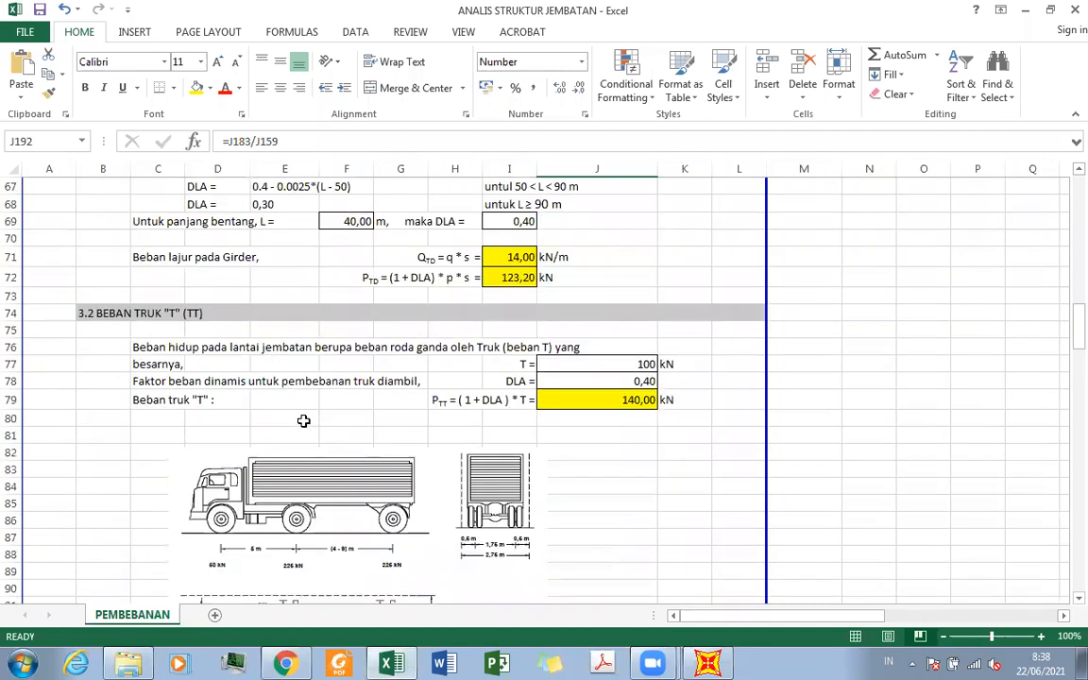
{"action": "scroll", "coordinate": [362, 428], "scroll_direction": "down", "scroll_amount": 3}
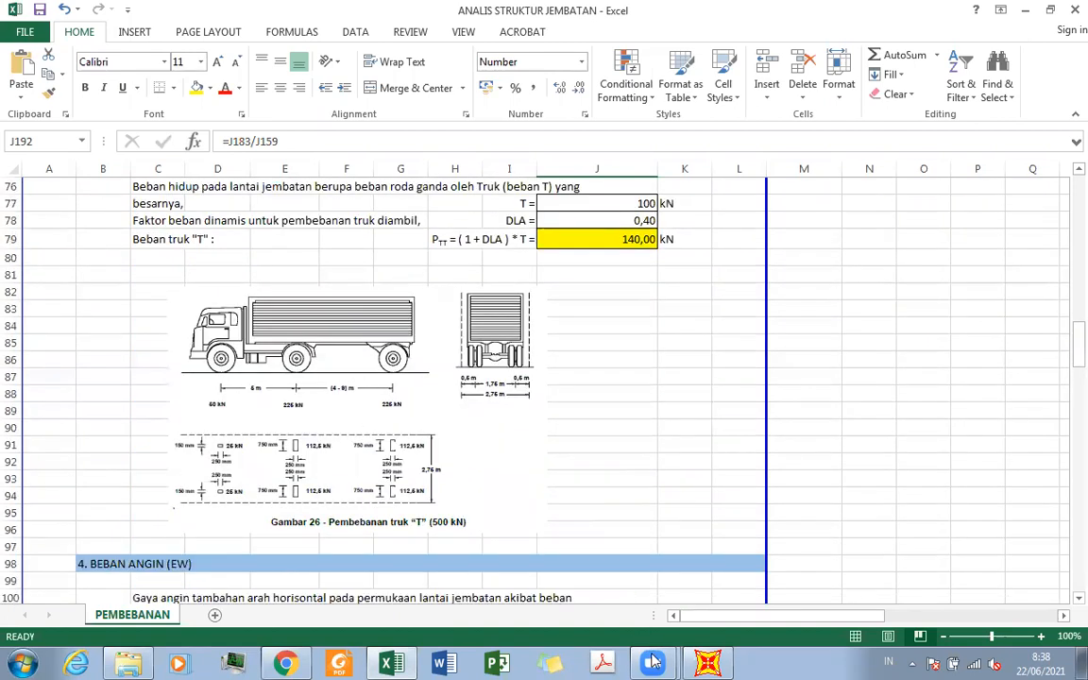
{"action": "left_click", "coordinate": [710, 662]}
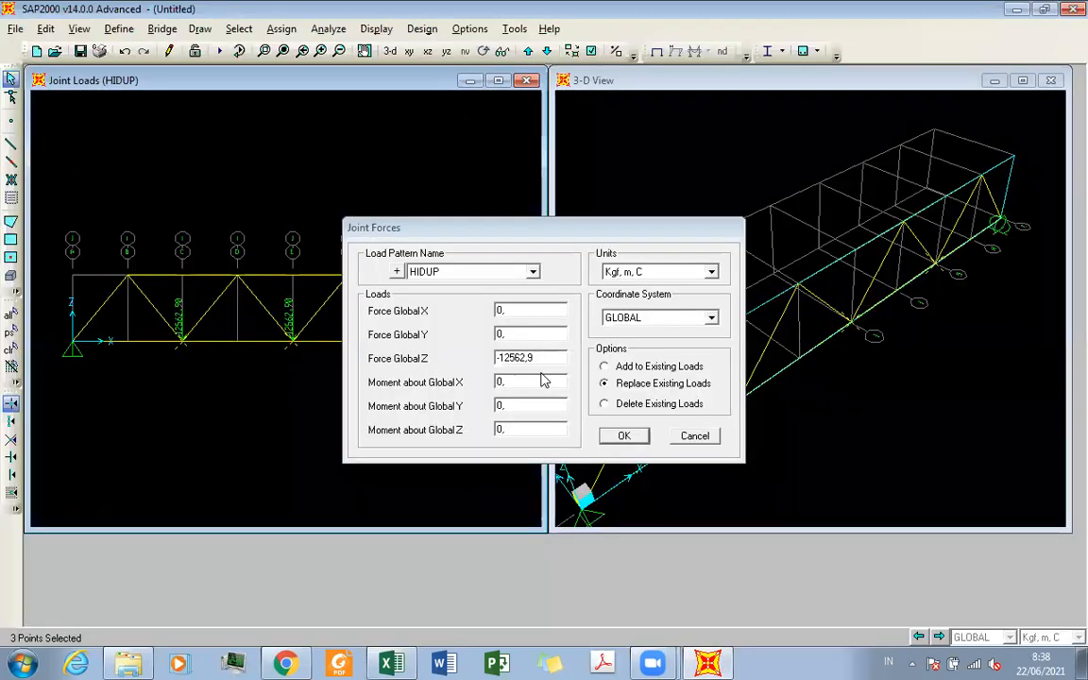
{"action": "left_click_drag", "start_coordinate": [529, 360], "coordinate": [477, 387]}
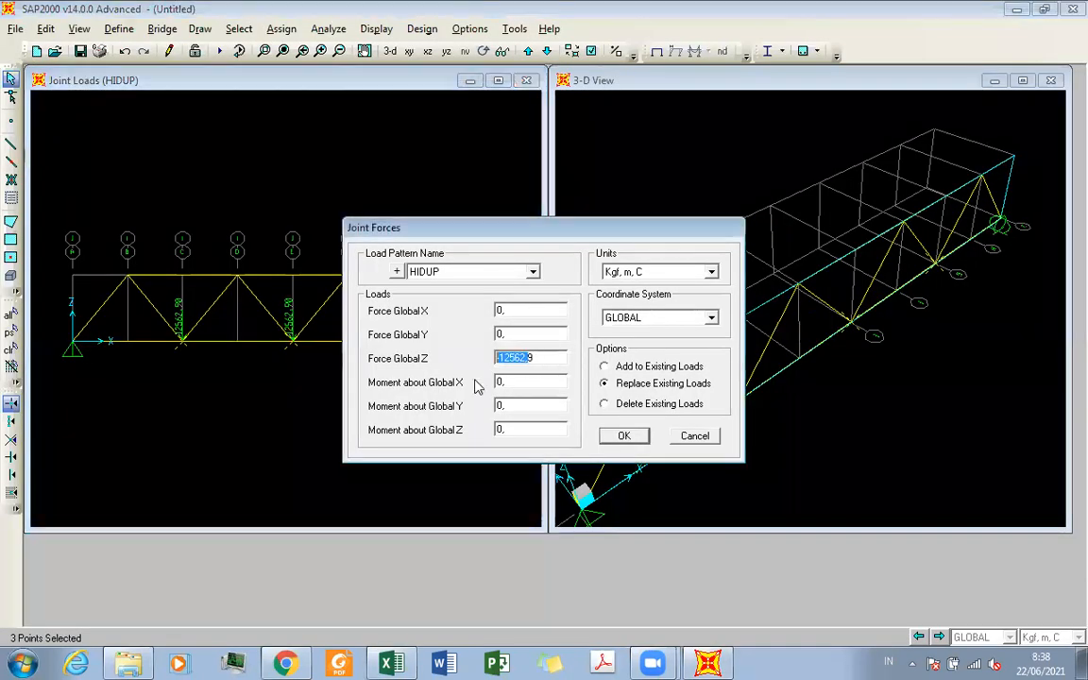
{"action": "type", "text": "-1409"}
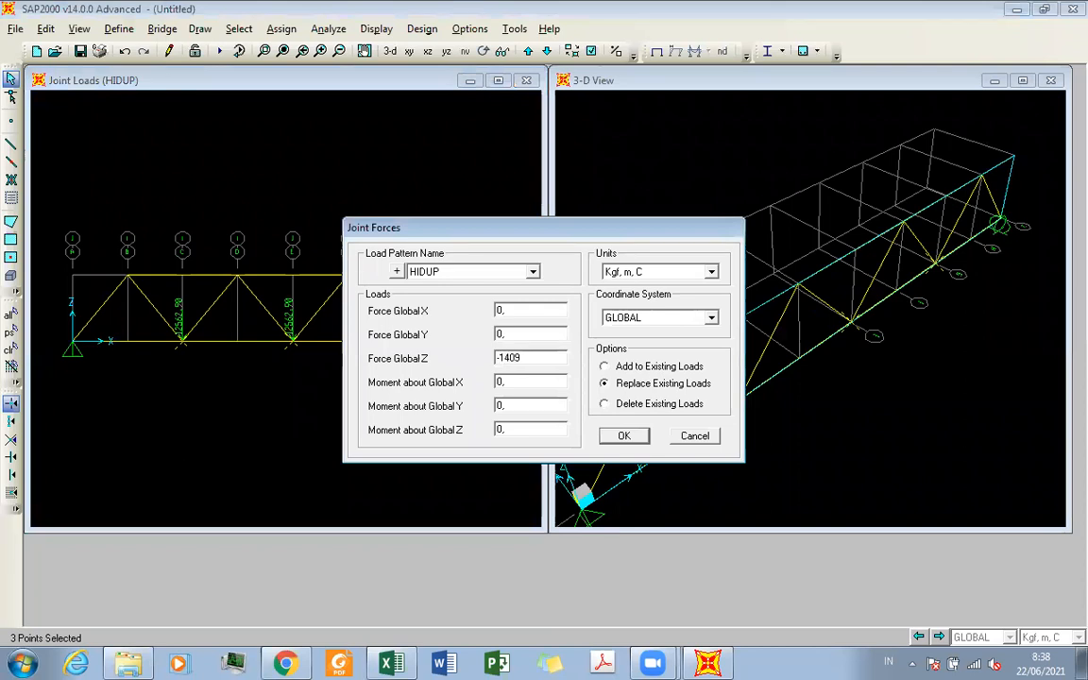
{"action": "key", "text": "BackSpace"}
{"action": "type", "text": "K"}
{"action": "key", "text": "Caps_Lock"}
{"action": "type", "text": "n"}
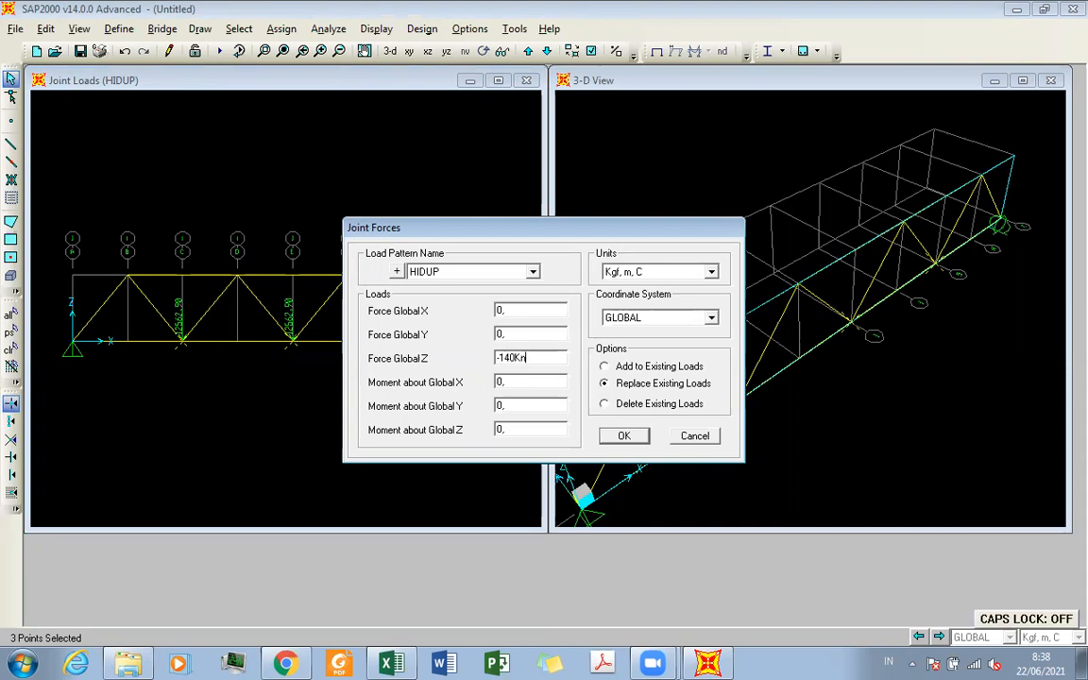
{"action": "left_click", "coordinate": [519, 381]}
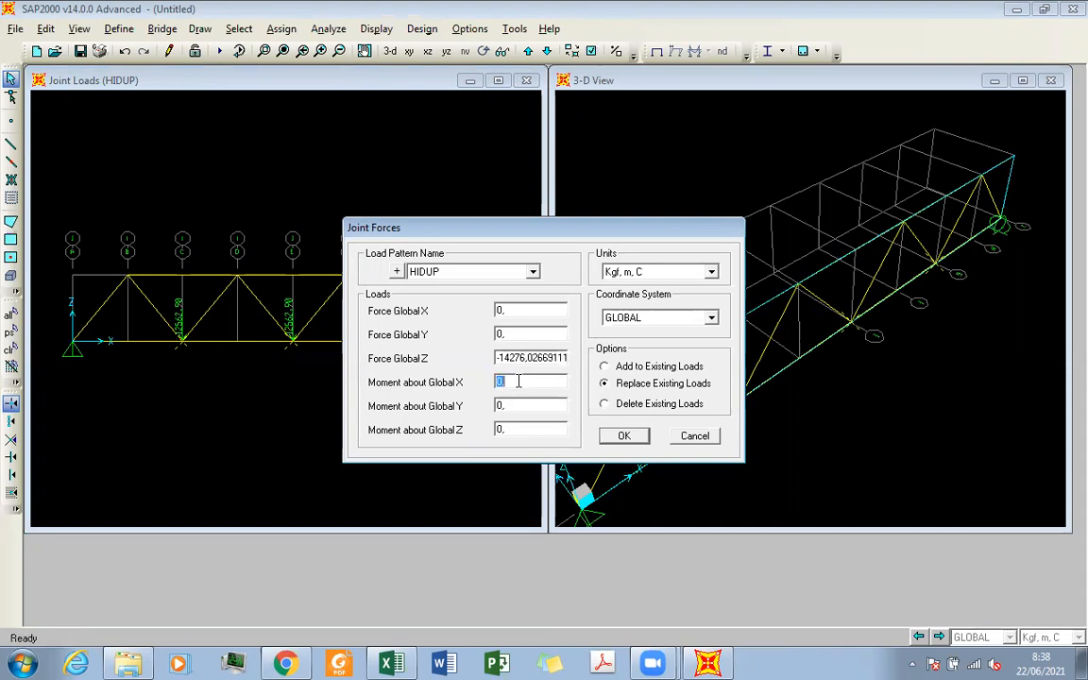
{"action": "left_click", "coordinate": [623, 372]}
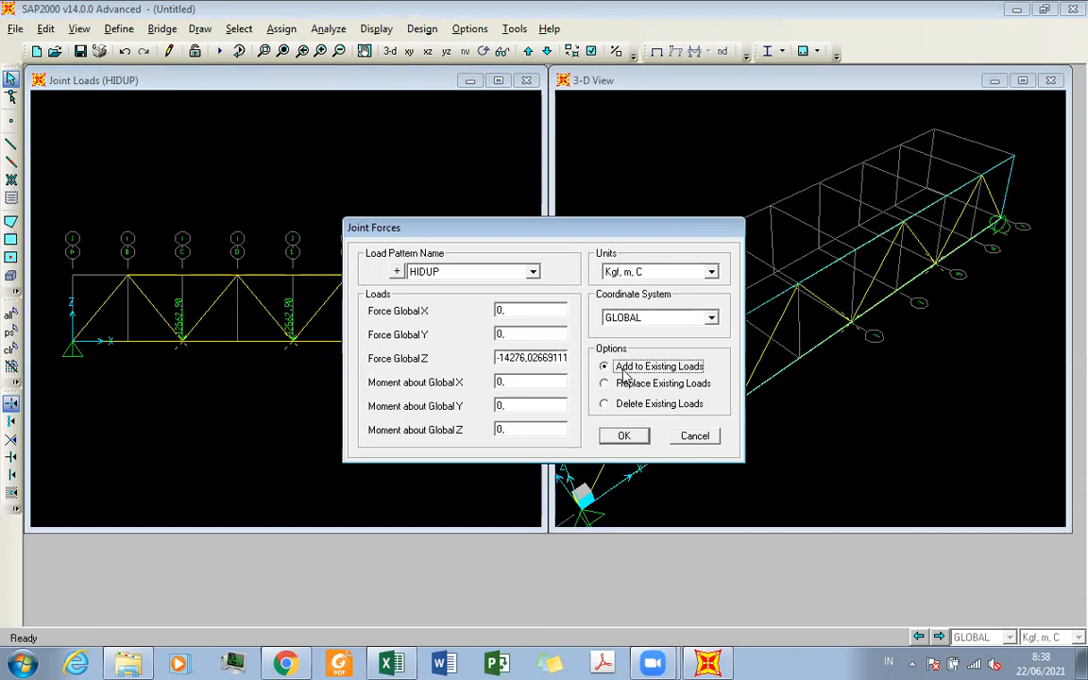
{"action": "left_click", "coordinate": [625, 437]}
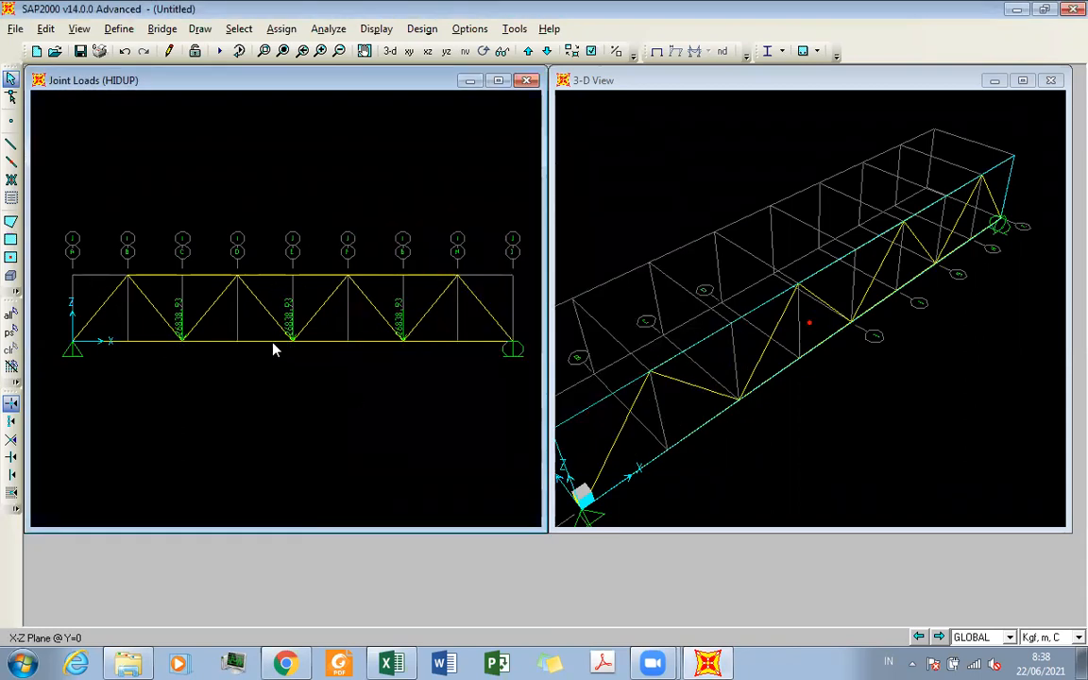
Switch to Excel and examine the wind load calculation in section 4, BEBAN ANGIN (EW), of the PEMBEBANAN sheet
{"action": "left_click", "coordinate": [397, 663]}
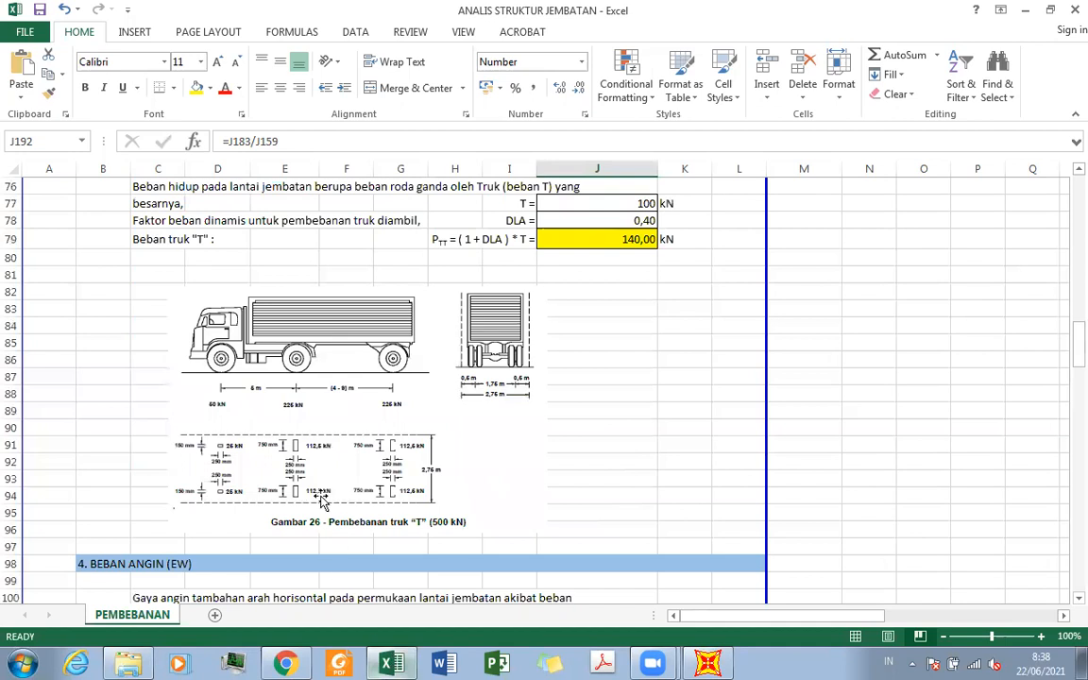
{"action": "scroll", "coordinate": [288, 448], "scroll_direction": "down", "scroll_amount": 4}
{"action": "scroll", "coordinate": [294, 416], "scroll_direction": "down", "scroll_amount": 1}
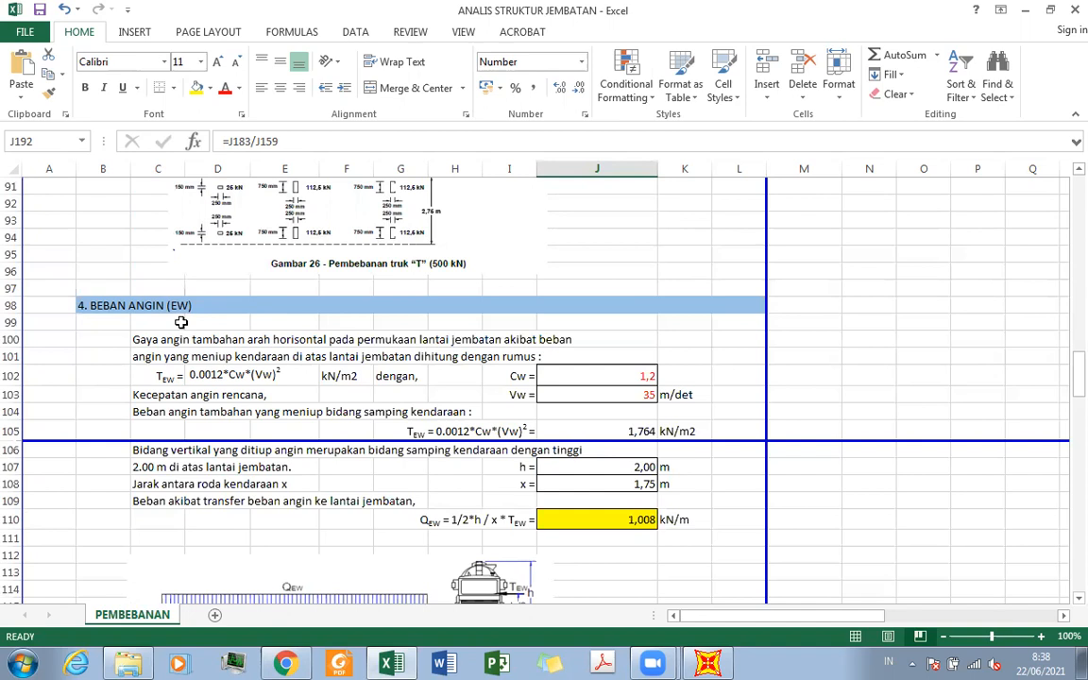
{"action": "scroll", "coordinate": [278, 359], "scroll_direction": "down", "scroll_amount": 2}
{"action": "scroll", "coordinate": [279, 359], "scroll_direction": "down", "scroll_amount": 1}
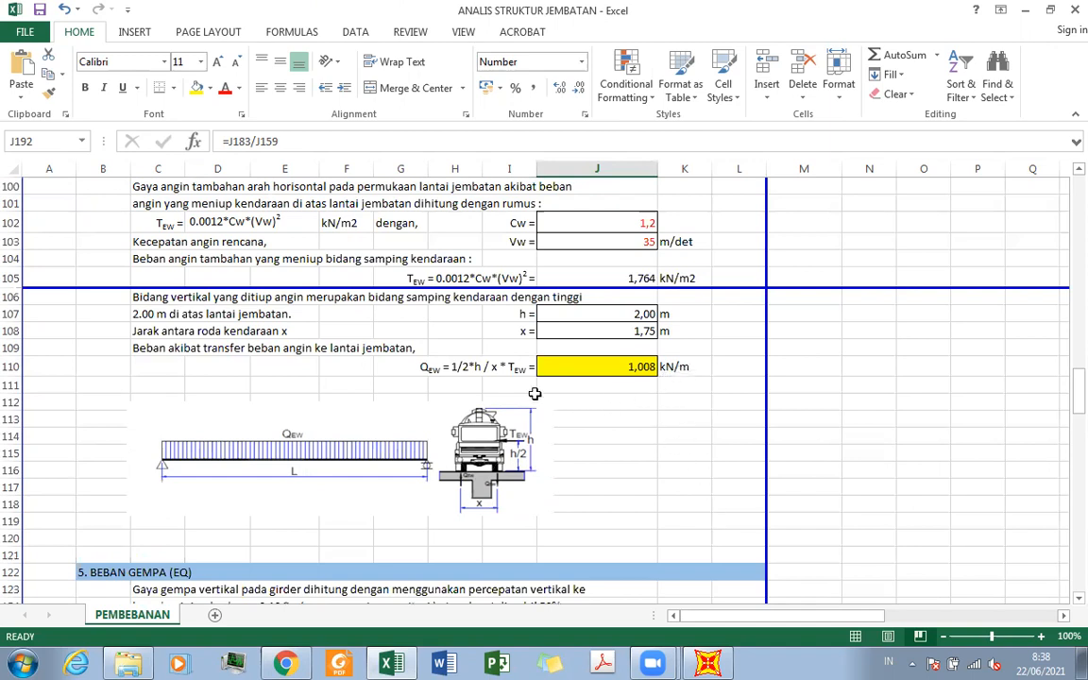
{"action": "scroll", "coordinate": [529, 368], "scroll_direction": "up", "scroll_amount": 1}
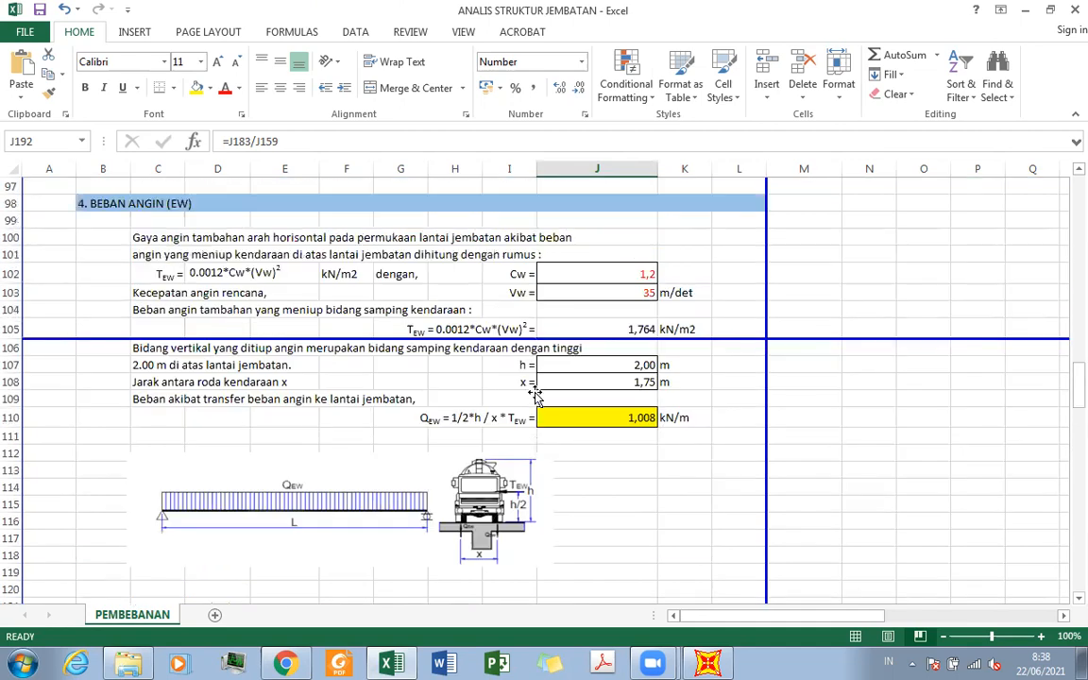
Return to SAP2000, select the three top-chord frames between grid lines B and H, and open their distributed frame loads
{"action": "left_click", "coordinate": [715, 662]}
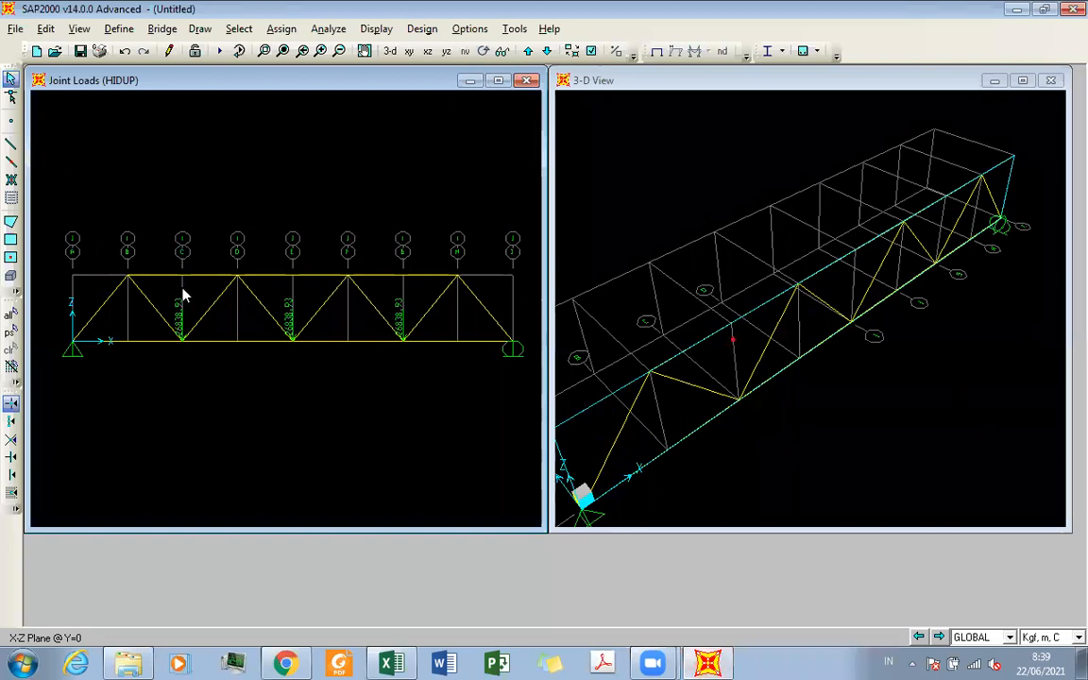
{"action": "left_click_drag", "start_coordinate": [181, 285], "coordinate": [151, 218]}
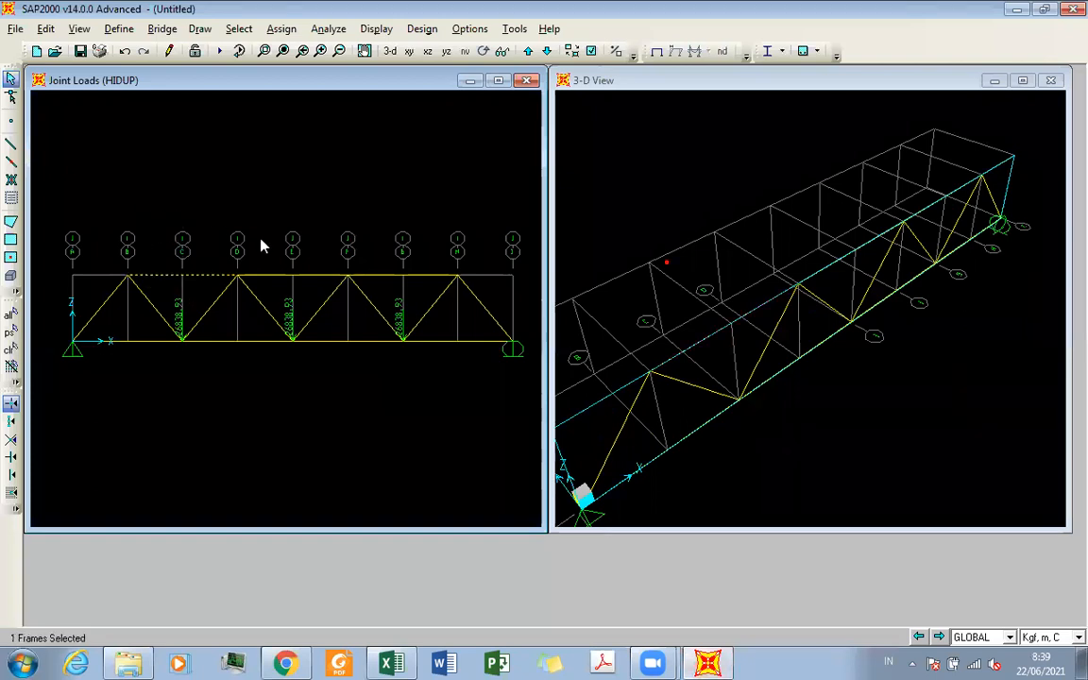
{"action": "left_click_drag", "start_coordinate": [293, 284], "coordinate": [269, 235]}
{"action": "left_click", "coordinate": [406, 270]}
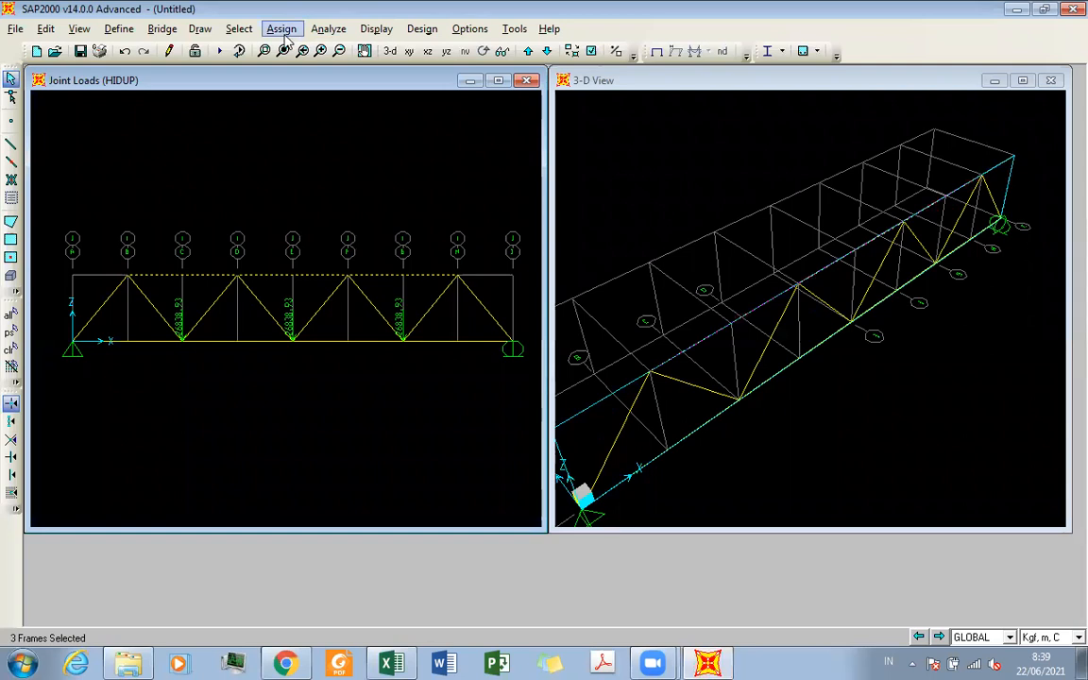
{"action": "left_click", "coordinate": [283, 30]}
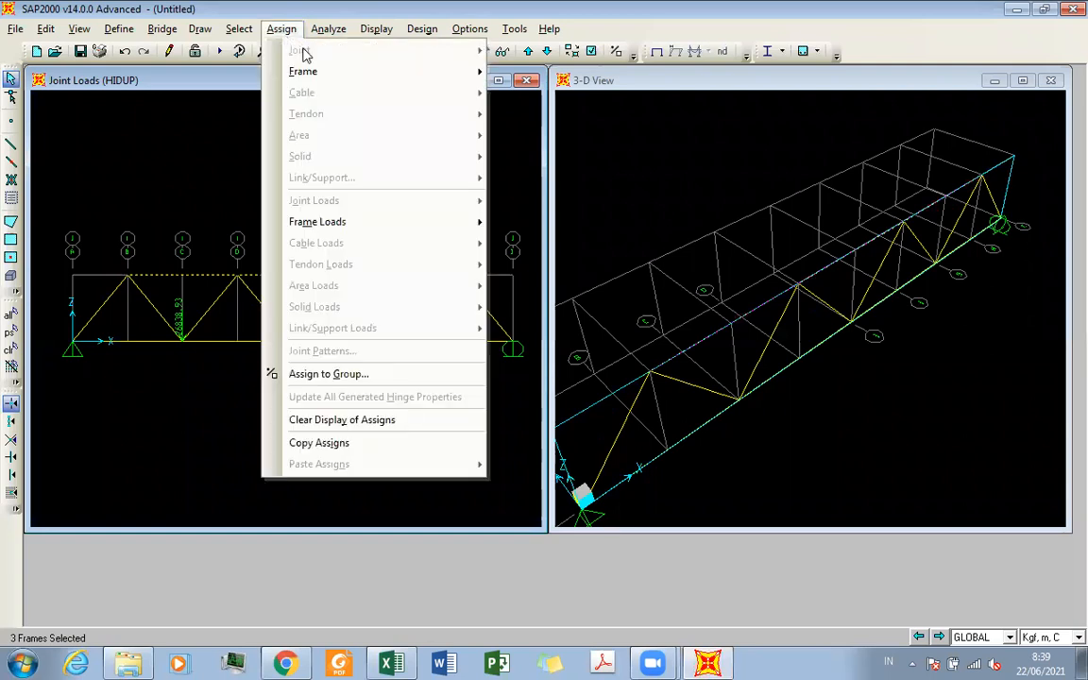
{"action": "mouse_move", "coordinate": [311, 72]}
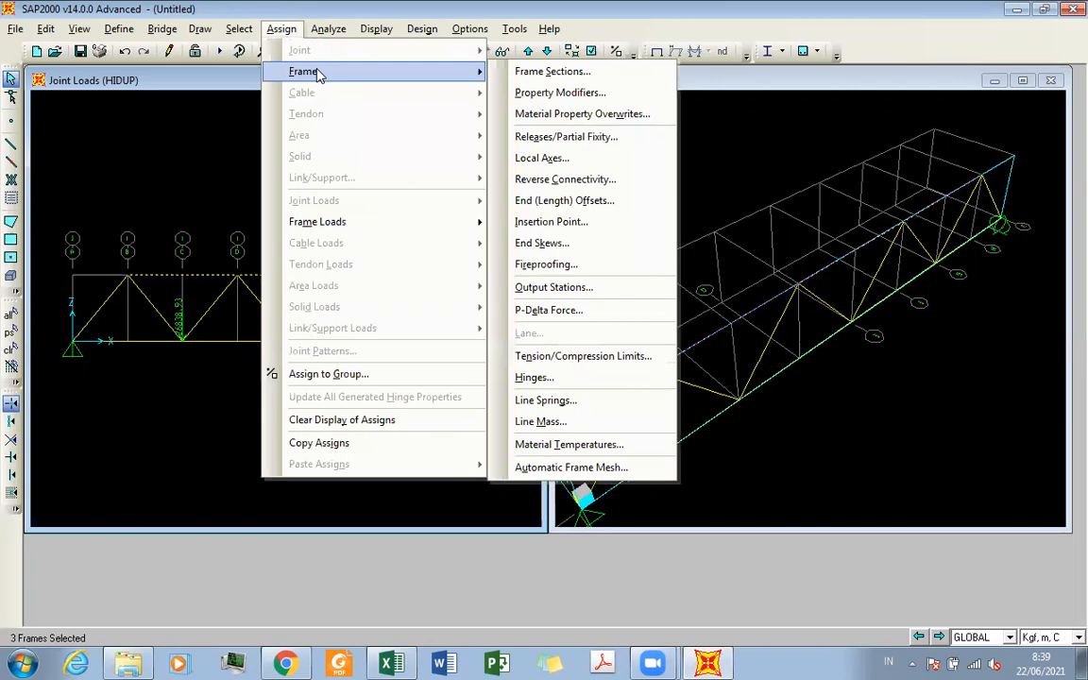
{"action": "mouse_move", "coordinate": [375, 227]}
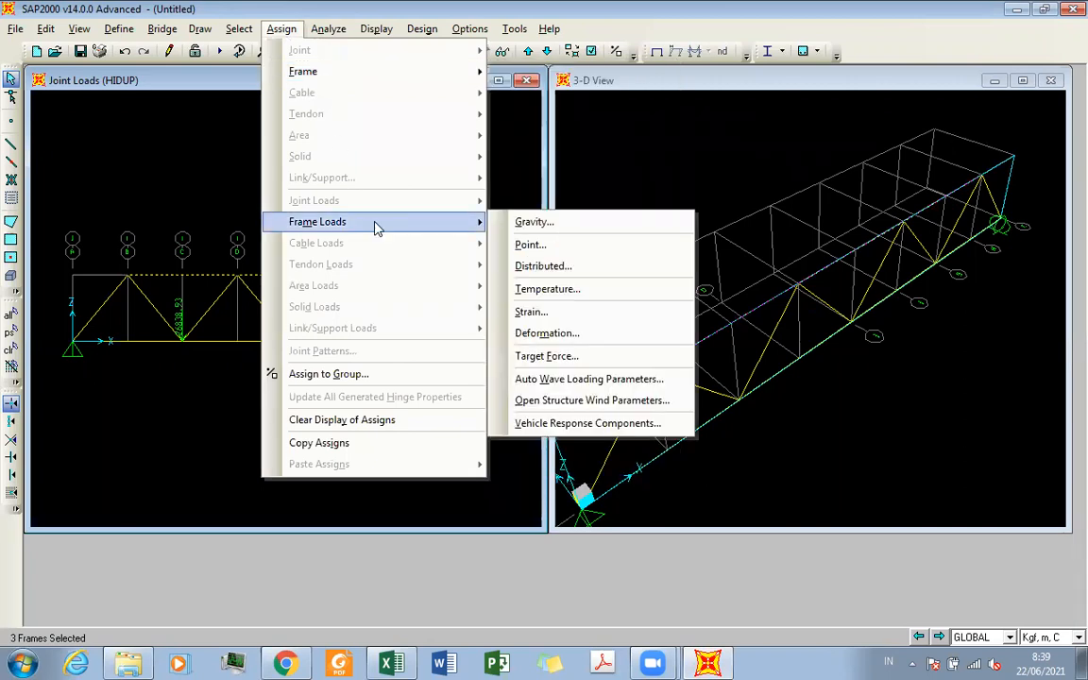
{"action": "left_click", "coordinate": [591, 265]}
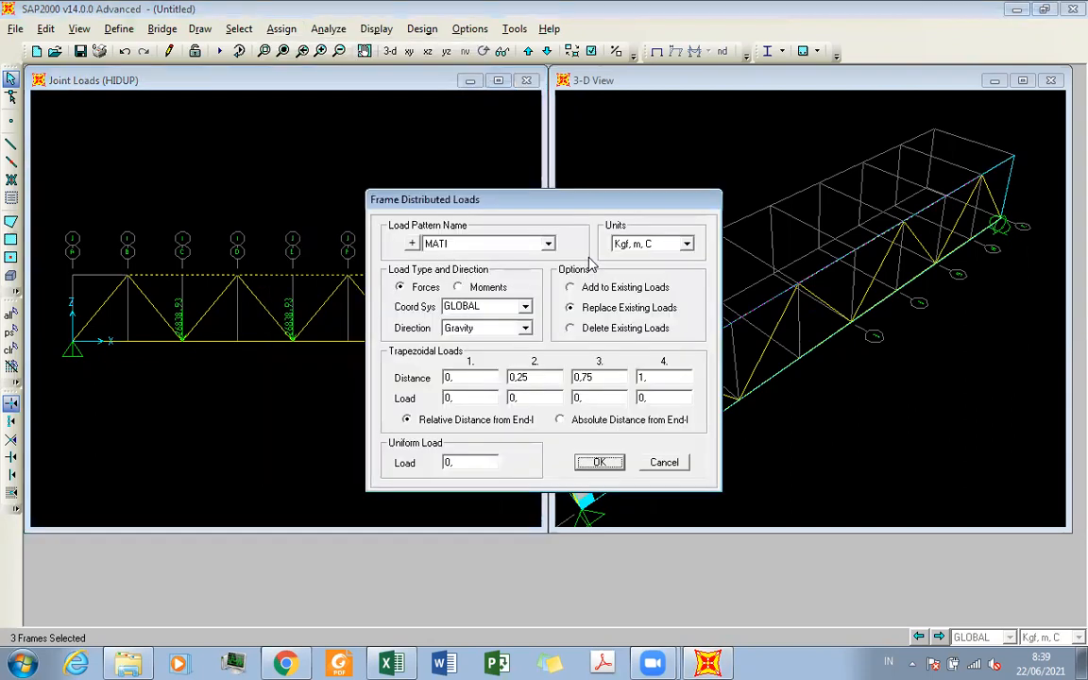
Try to enter a uniform load of 1,008kn for the selected frames, checking the wind load QEW in Excel
{"action": "double_click", "coordinate": [483, 462]}
{"action": "type", "text": "1,00"}
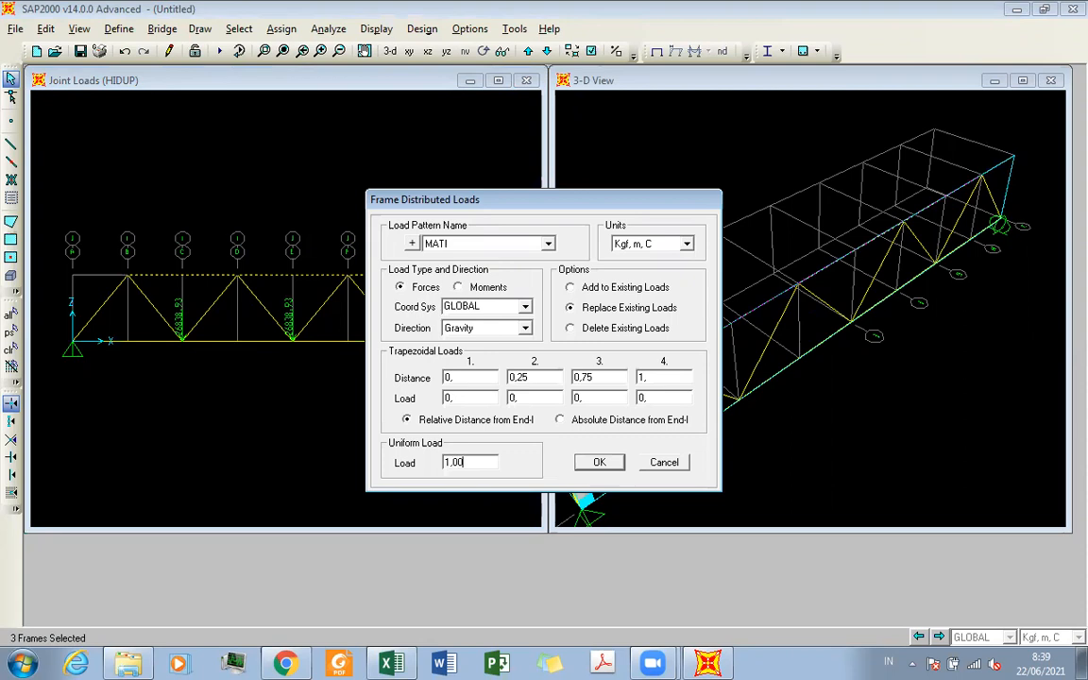
{"action": "type", "text": "0"}
{"action": "left_click", "coordinate": [389, 662]}
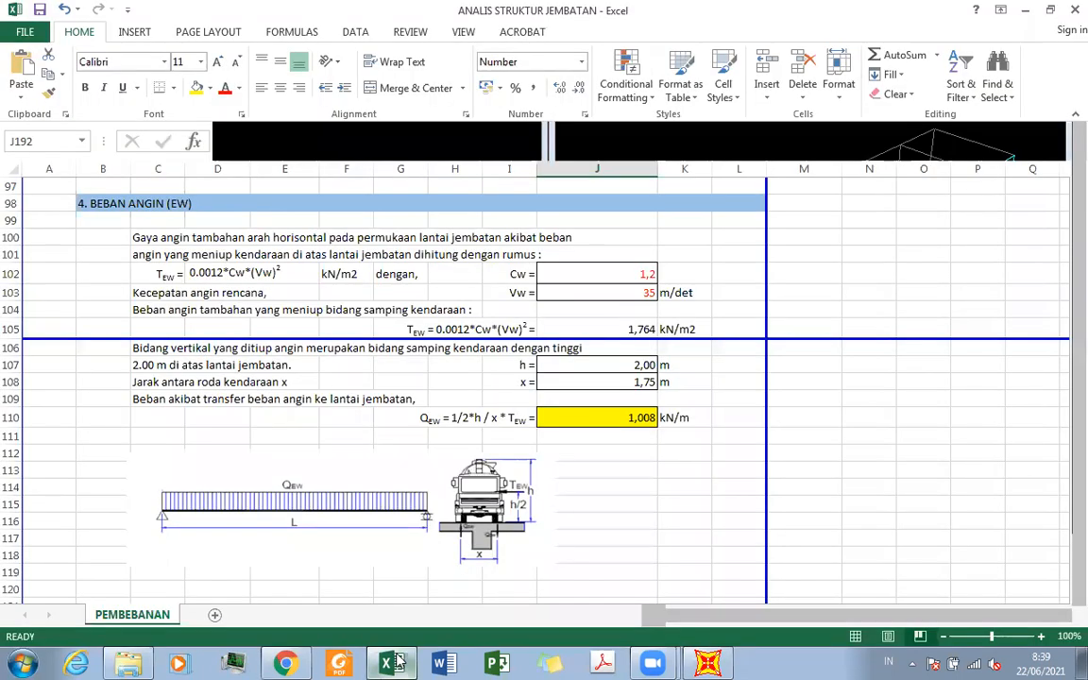
{"action": "key", "text": "alt+Tab"}
{"action": "key", "text": "BackSpace"}
{"action": "type", "text": "8"}
{"action": "double_click", "coordinate": [495, 461]}
{"action": "type", "text": "kn"}
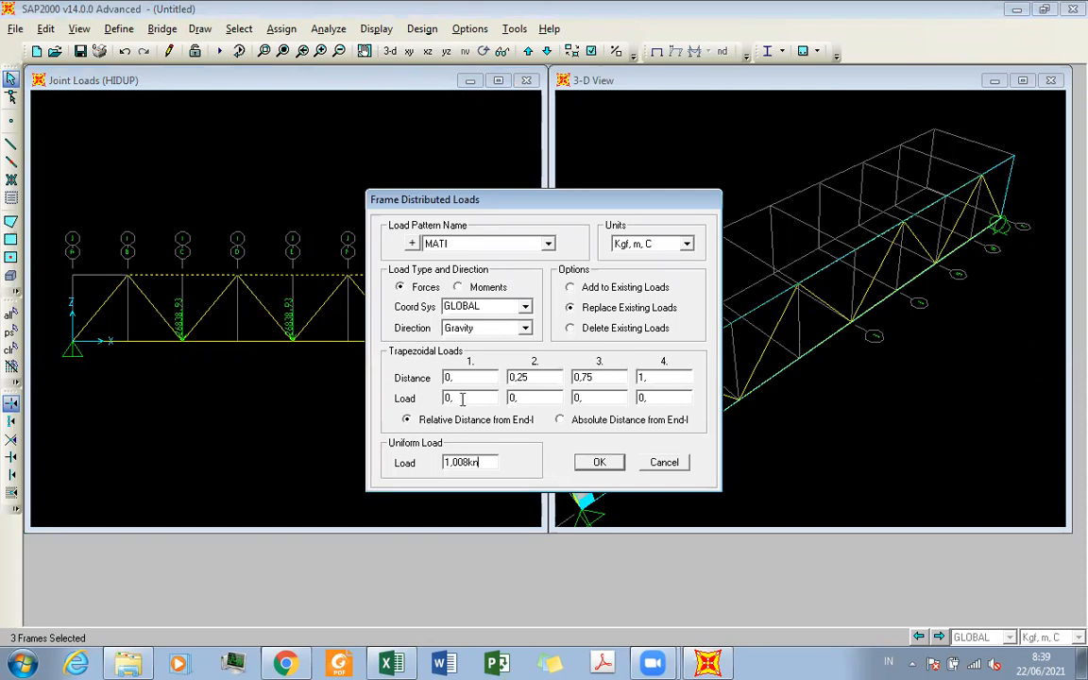
{"action": "key", "text": "Return"}
{"action": "left_click", "coordinate": [602, 390]}
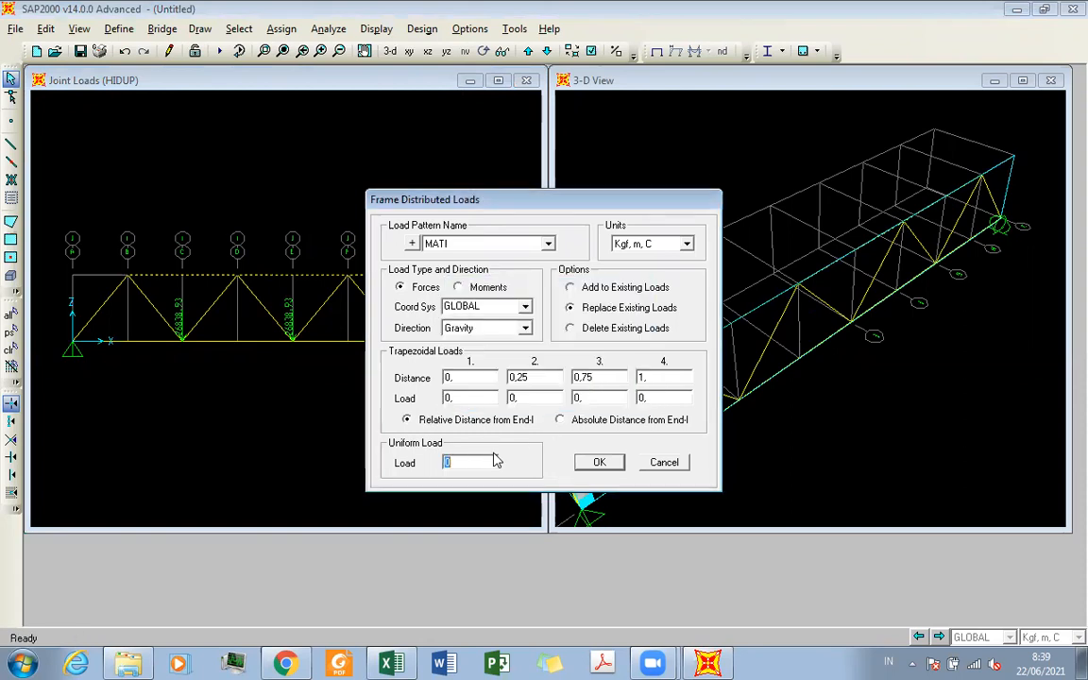
Add a uniform gravity load of 1,008 in KN, m, C units to the selected frames' existing loads under the ANGIN load pattern
{"action": "left_click", "coordinate": [686, 243]}
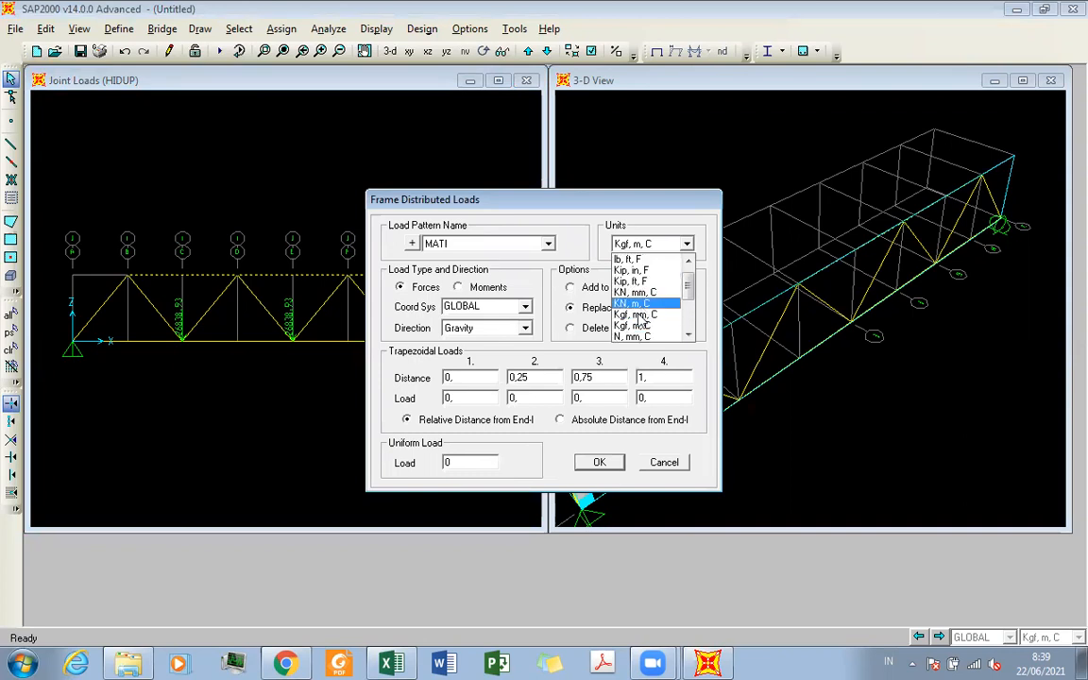
{"action": "left_click", "coordinate": [639, 303]}
{"action": "left_click", "coordinate": [470, 461]}
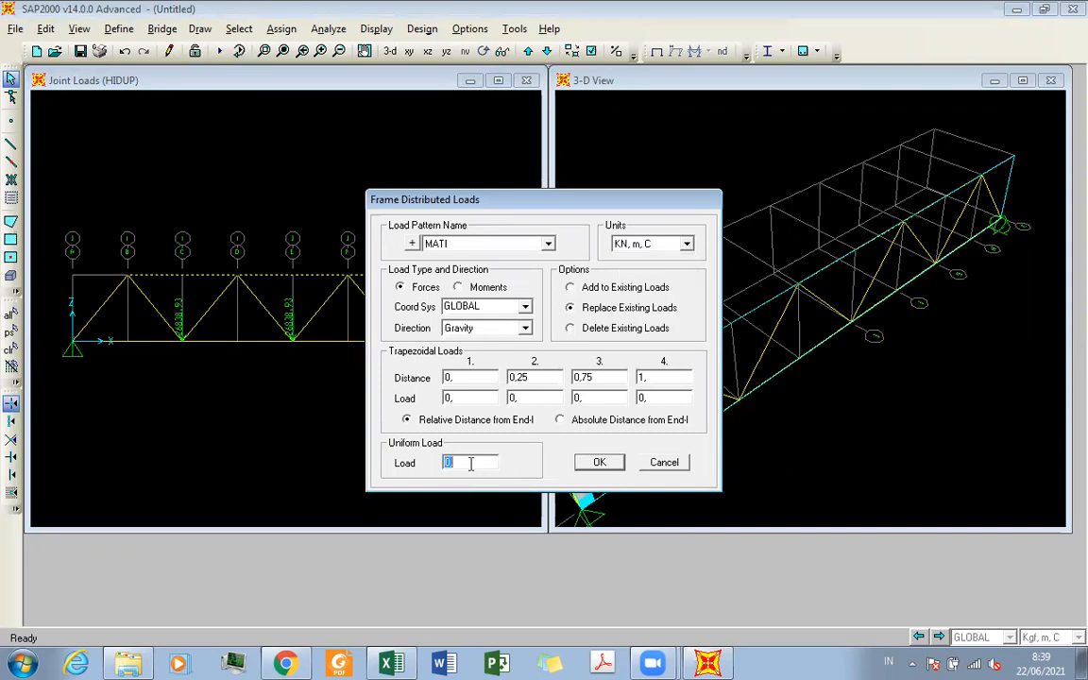
{"action": "type", "text": "1"}
{"action": "type", "text": ",008"}
{"action": "left_click", "coordinate": [483, 248]}
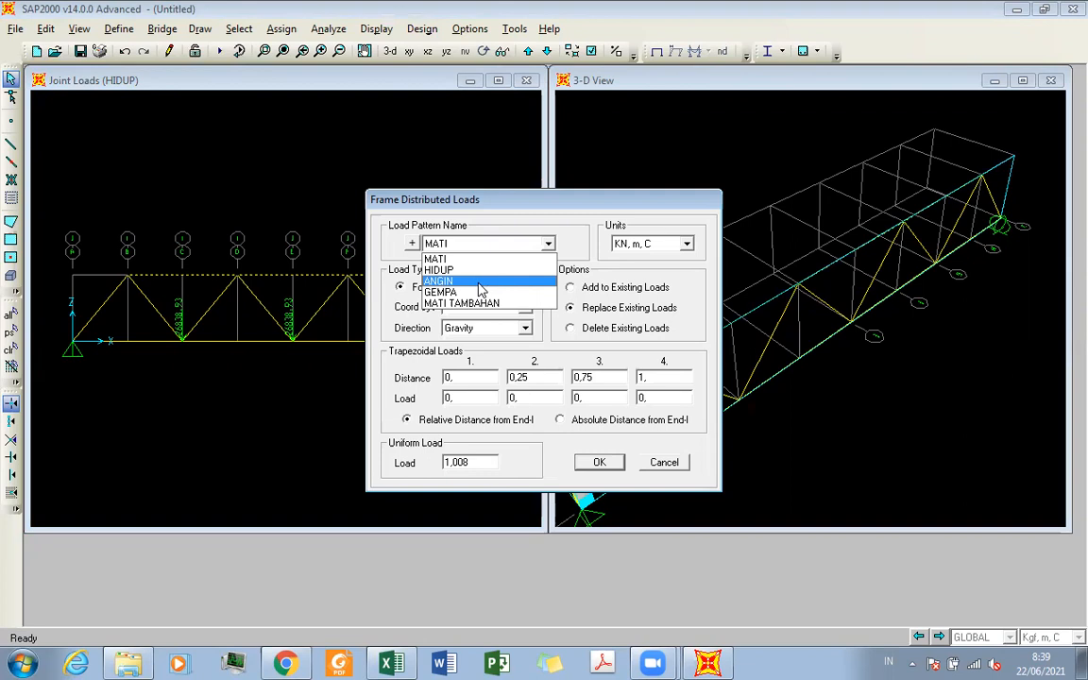
{"action": "left_click", "coordinate": [477, 282]}
{"action": "left_click", "coordinate": [571, 287]}
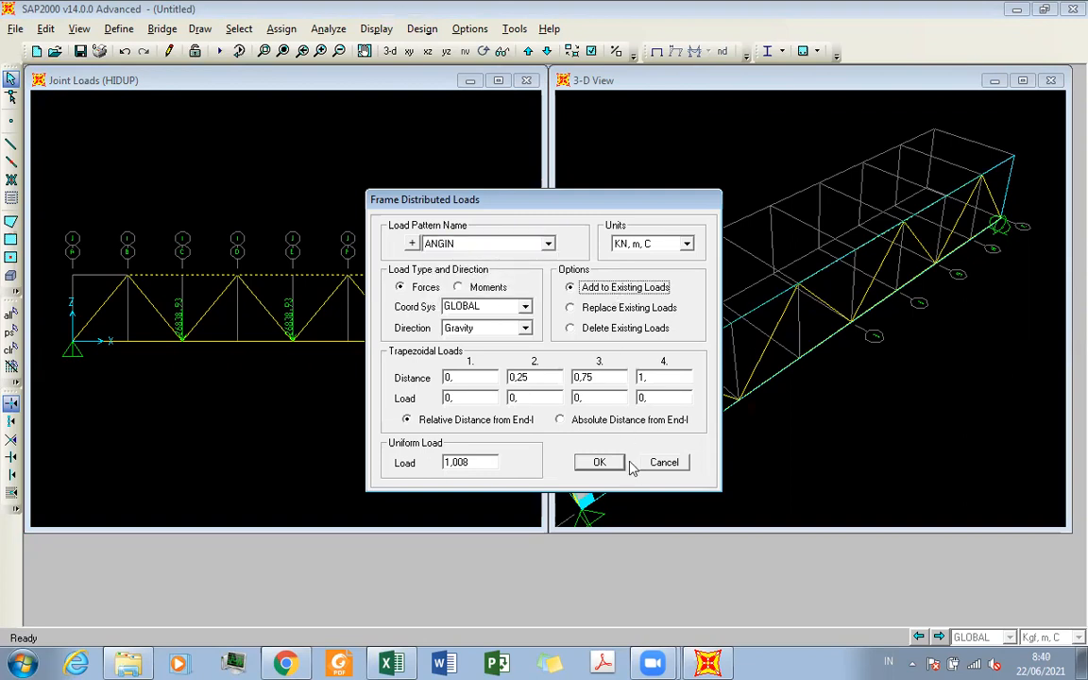
{"action": "left_click", "coordinate": [599, 462]}
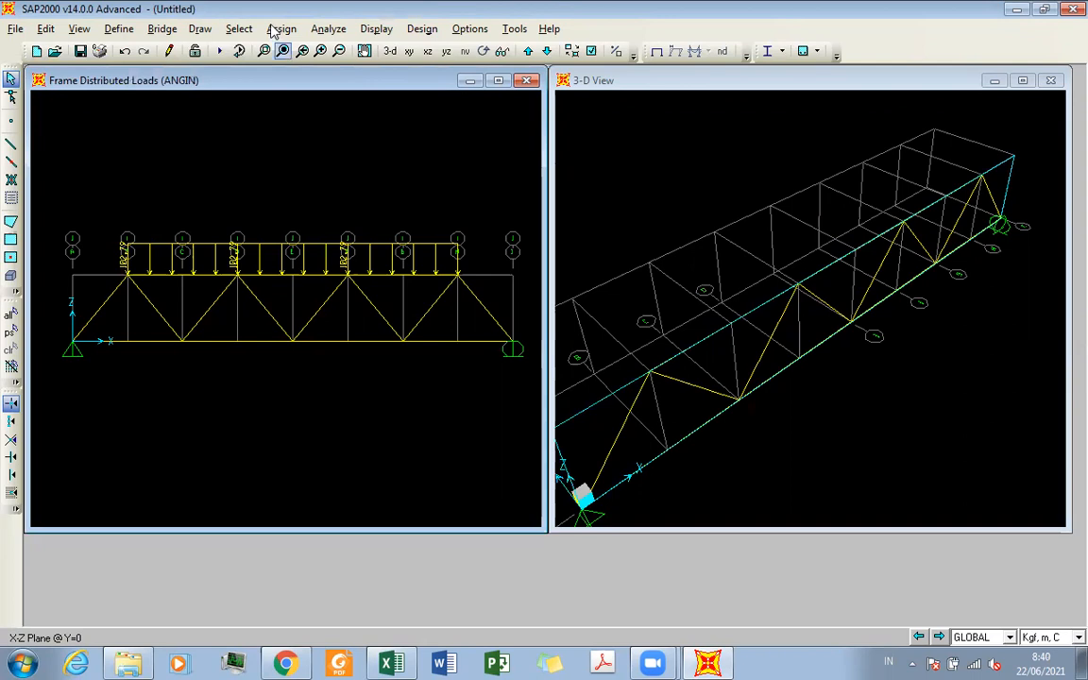
{"action": "left_click_drag", "start_coordinate": [298, 281], "coordinate": [278, 250]}
{"action": "left_click_drag", "start_coordinate": [157, 282], "coordinate": [130, 230]}
{"action": "left_click_drag", "start_coordinate": [416, 290], "coordinate": [360, 227]}
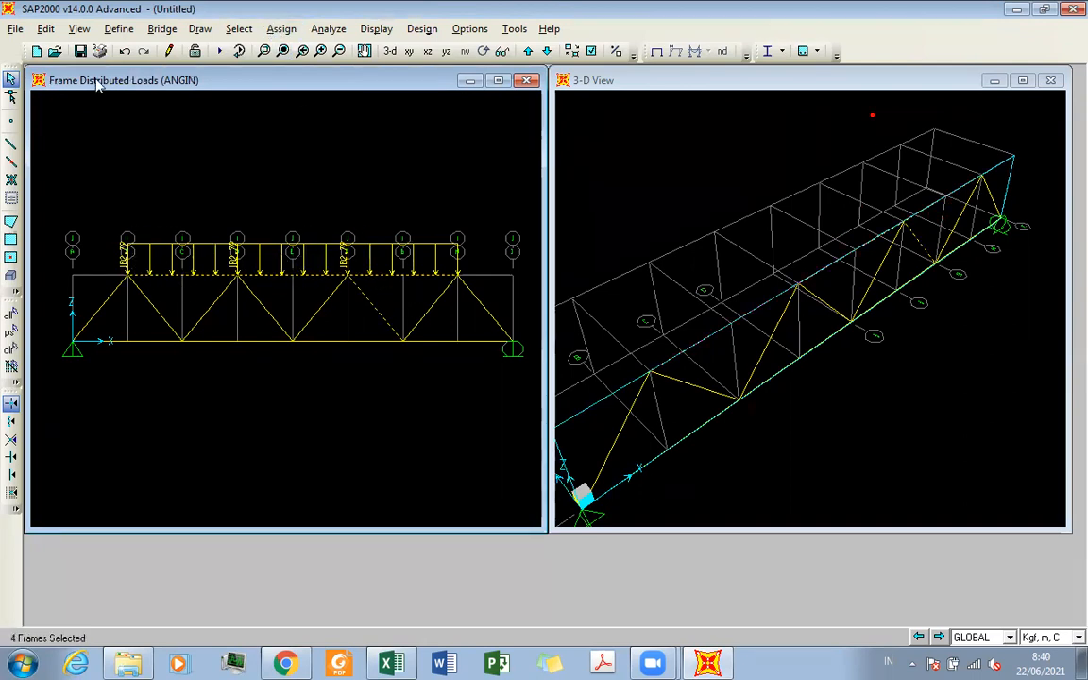
{"action": "left_click", "coordinate": [11, 350]}
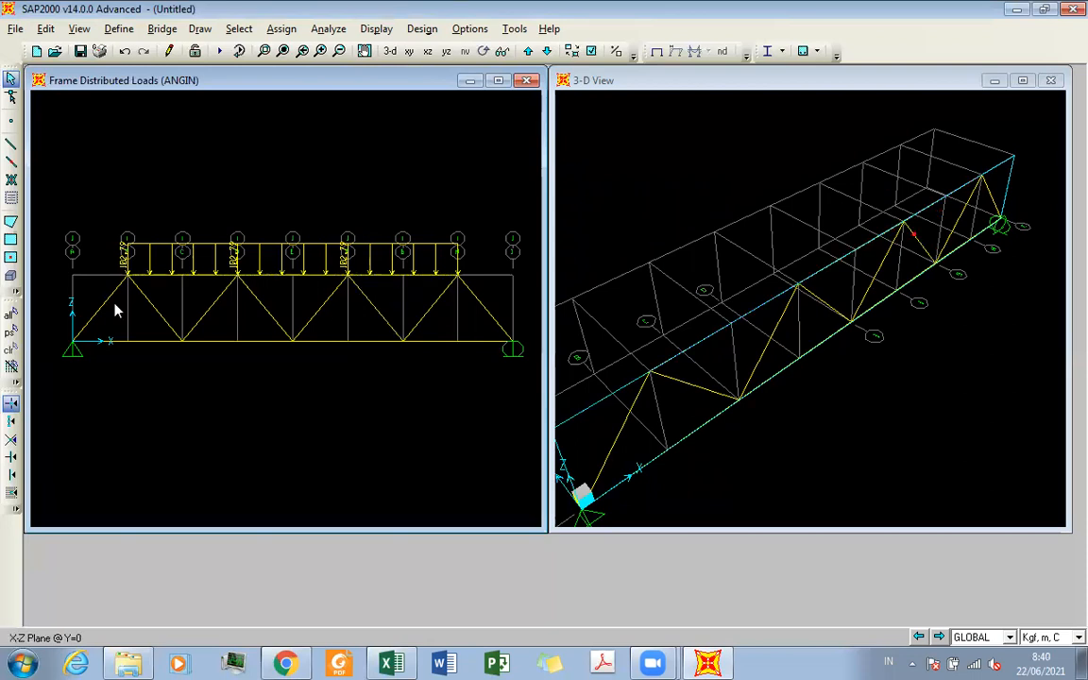
Select the three top-chord frames between grid lines B and H in the X-Z view
{"action": "left_click", "coordinate": [189, 279]}
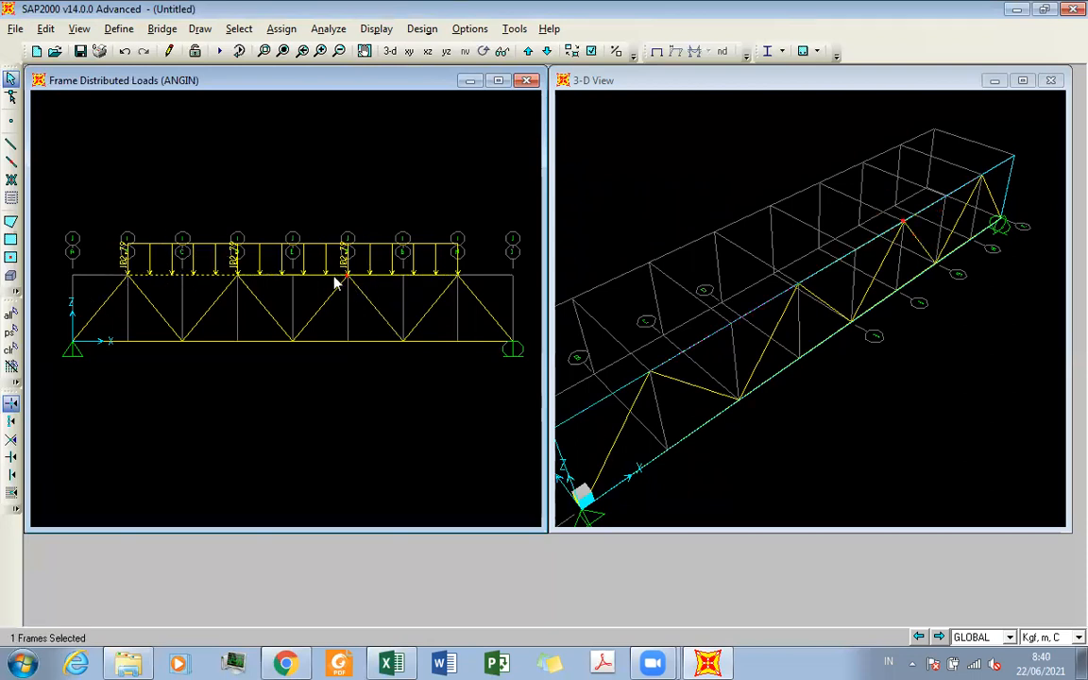
{"action": "left_click_drag", "start_coordinate": [294, 247], "coordinate": [294, 246]}
{"action": "left_click_drag", "start_coordinate": [418, 287], "coordinate": [380, 223]}
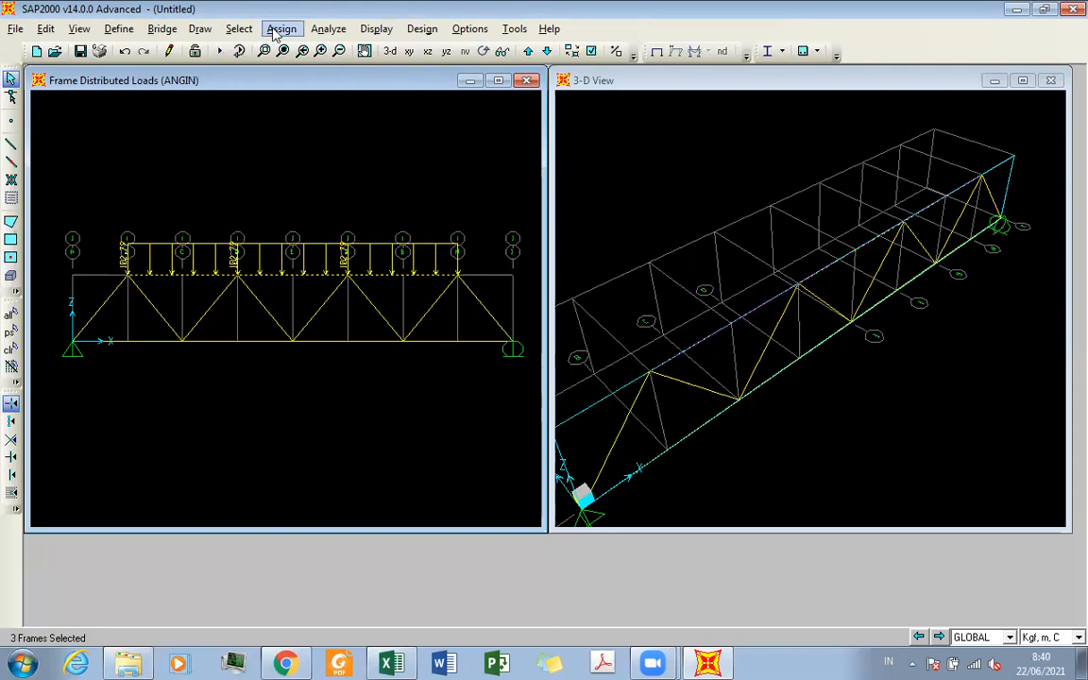
{"action": "left_click", "coordinate": [300, 32]}
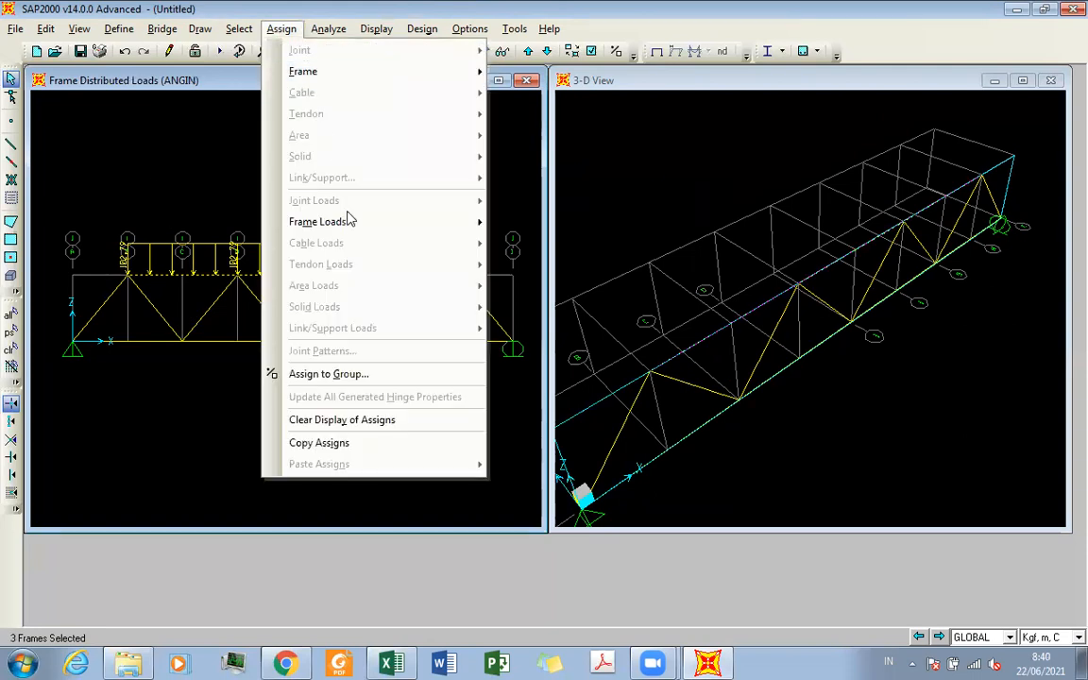
{"action": "mouse_move", "coordinate": [321, 221]}
{"action": "left_click", "coordinate": [621, 229]}
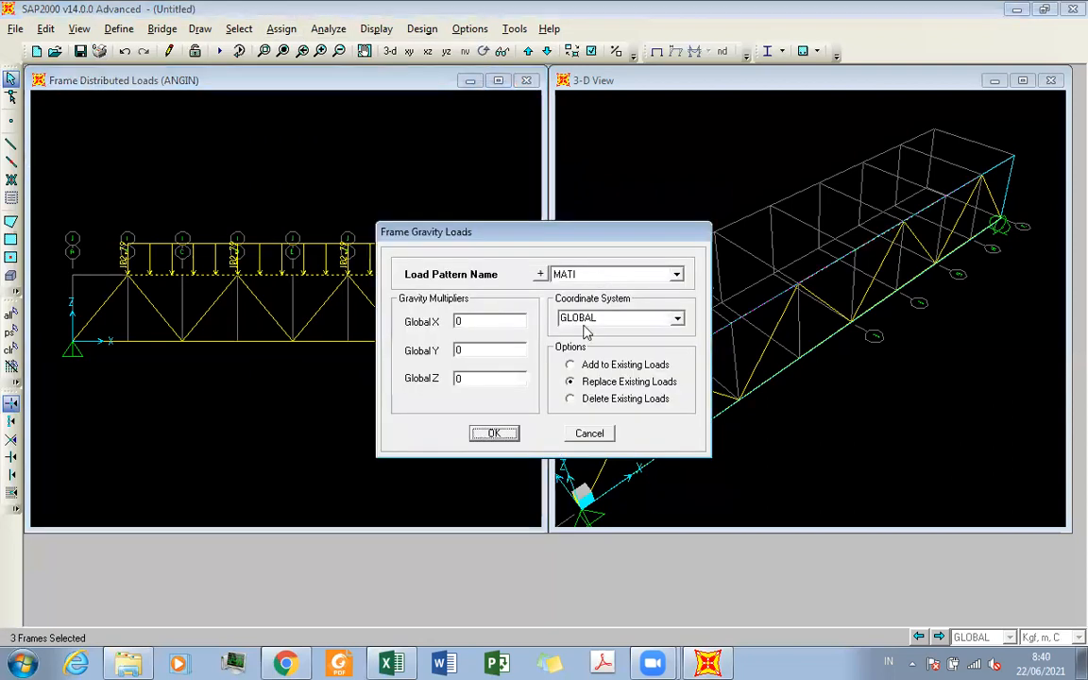
{"action": "key", "text": "Escape"}
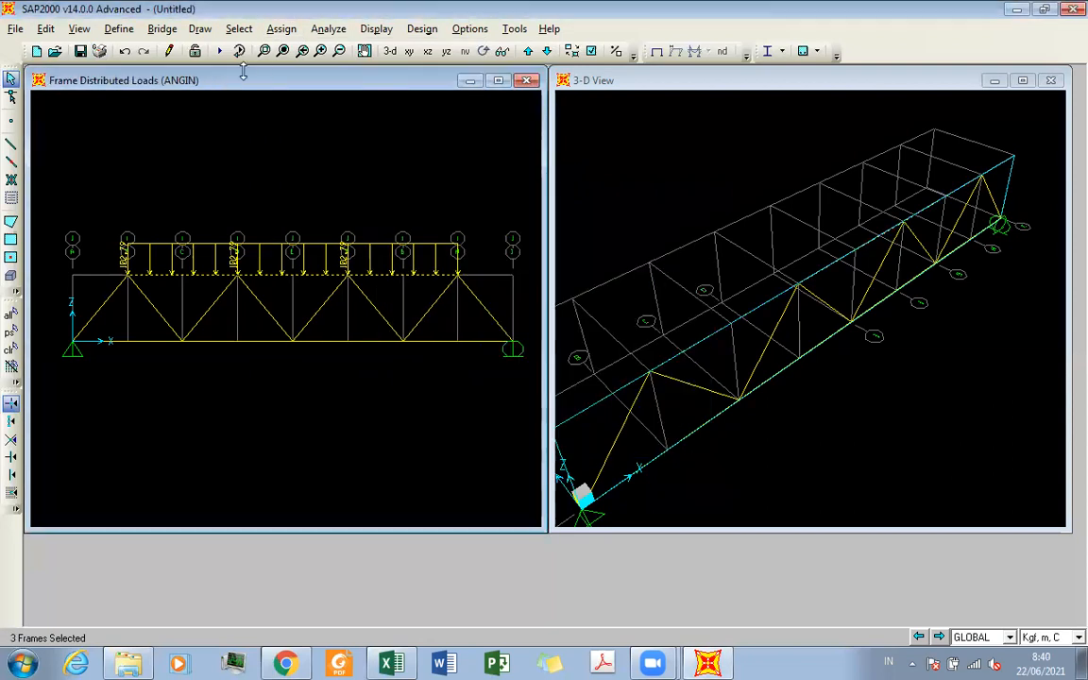
Replace the selected frames' ANGIN distributed loads with a uniform load of 102,7874 in the global Y direction, using Kgf, m, C units
{"action": "left_click", "coordinate": [281, 30]}
{"action": "mouse_move", "coordinate": [333, 223]}
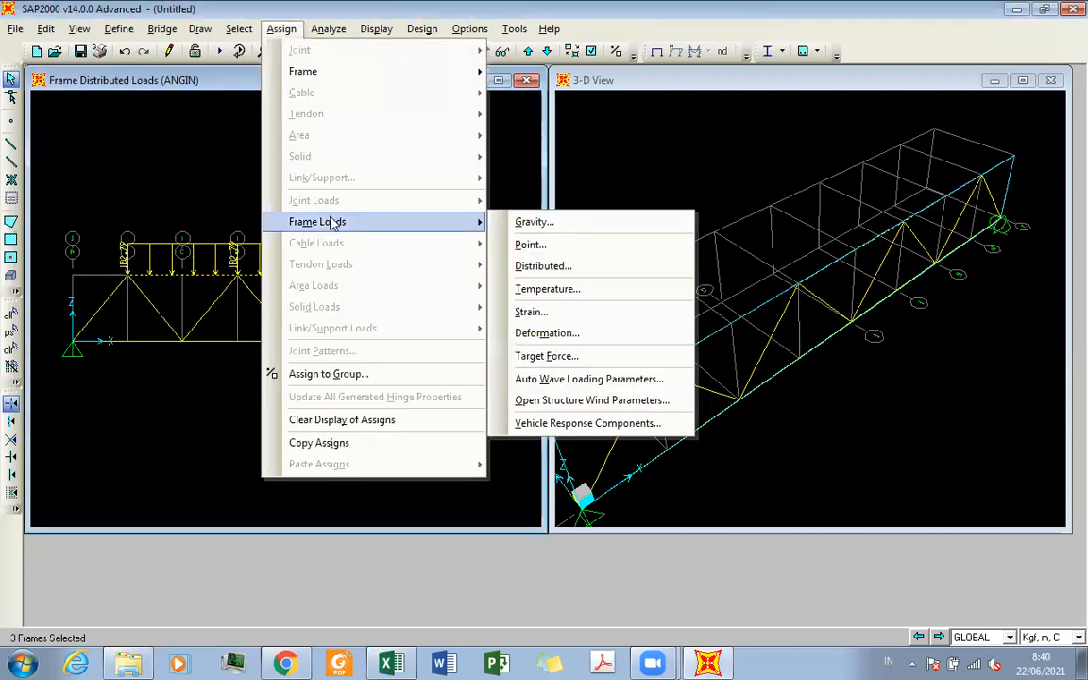
{"action": "left_click", "coordinate": [530, 269]}
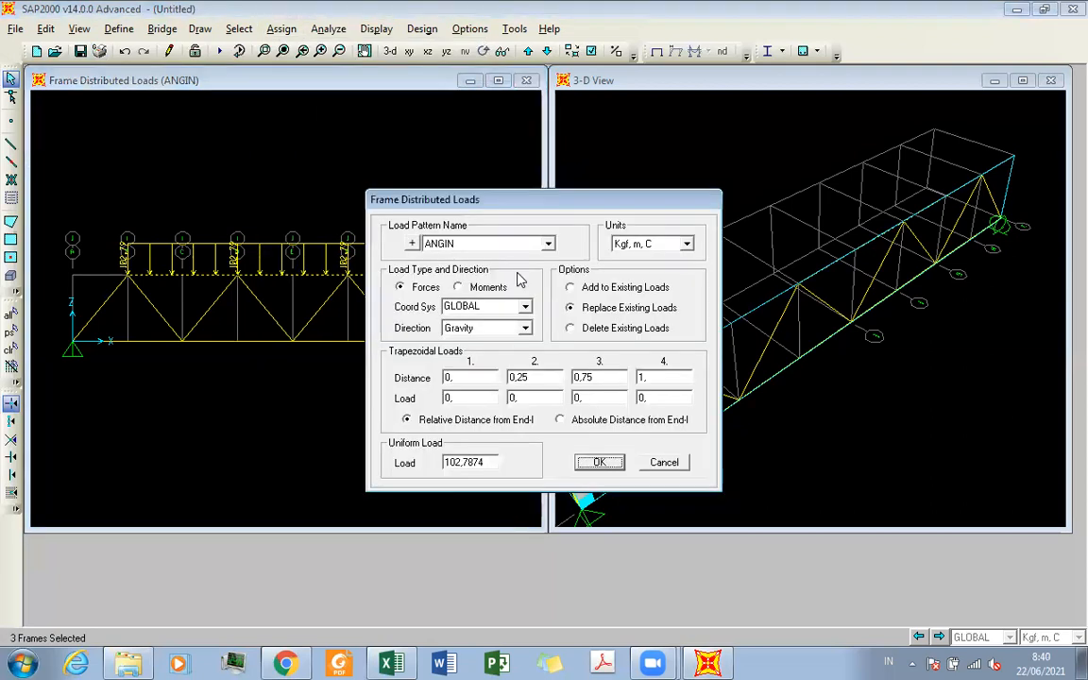
{"action": "left_click", "coordinate": [523, 328]}
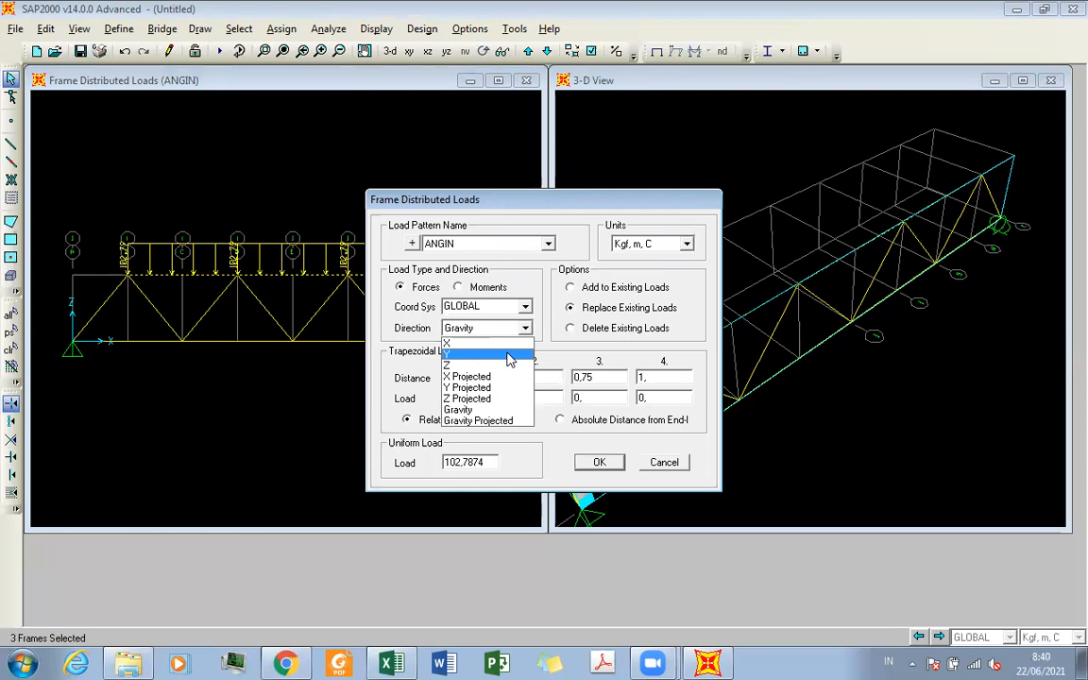
{"action": "left_click", "coordinate": [508, 357]}
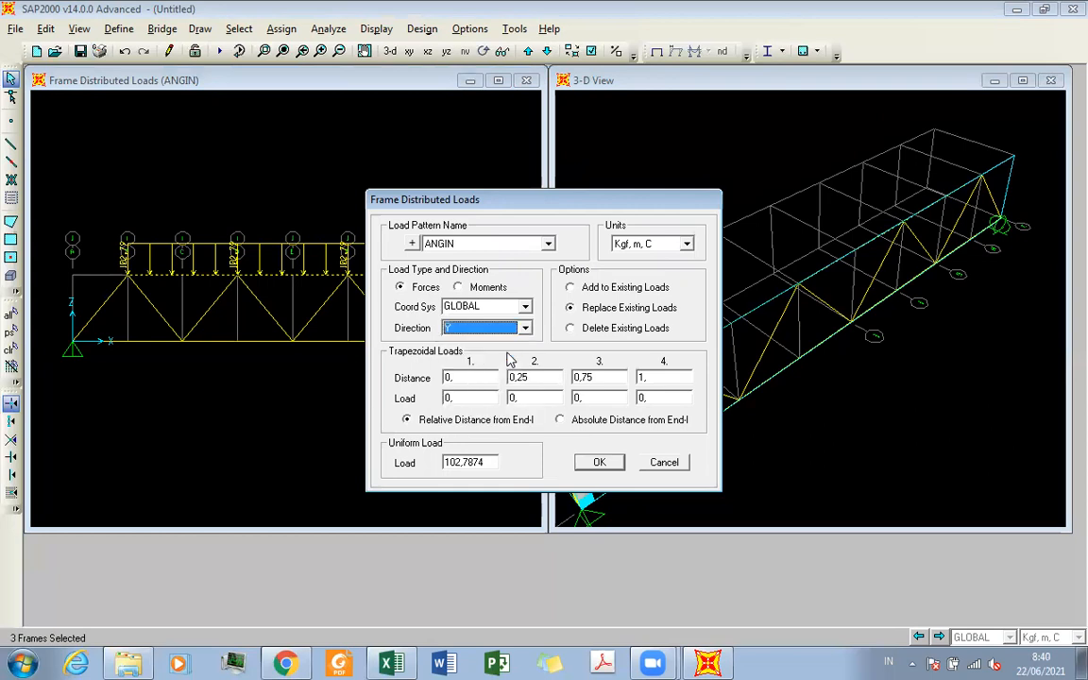
{"action": "left_click", "coordinate": [588, 468]}
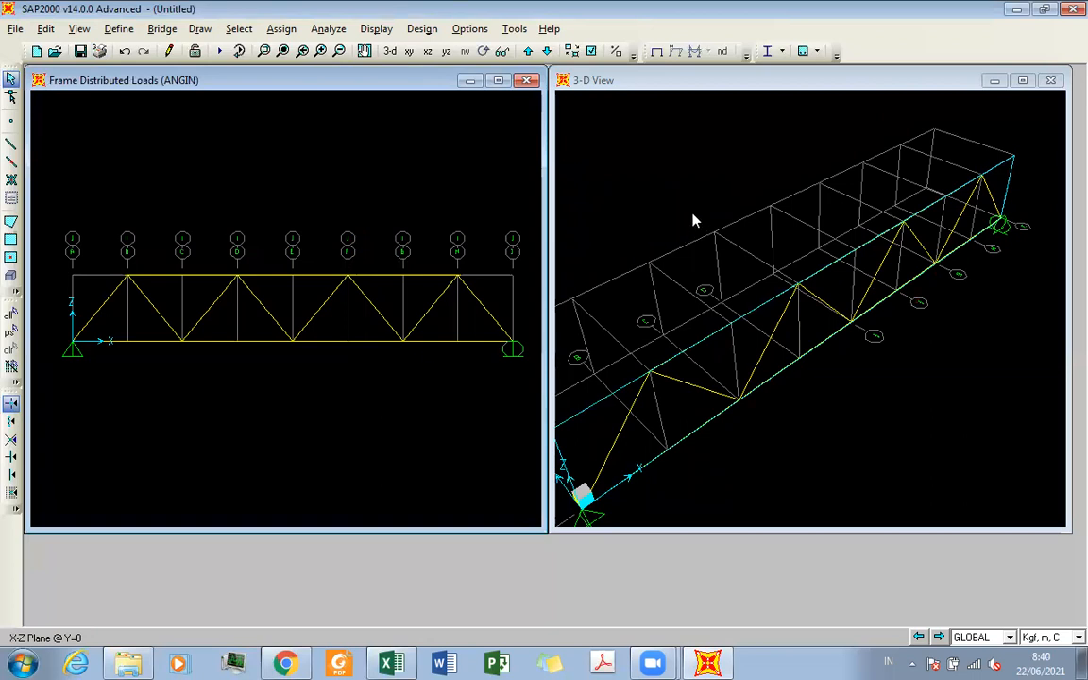
{"action": "left_click", "coordinate": [697, 180]}
{"action": "left_click", "coordinate": [461, 172]}
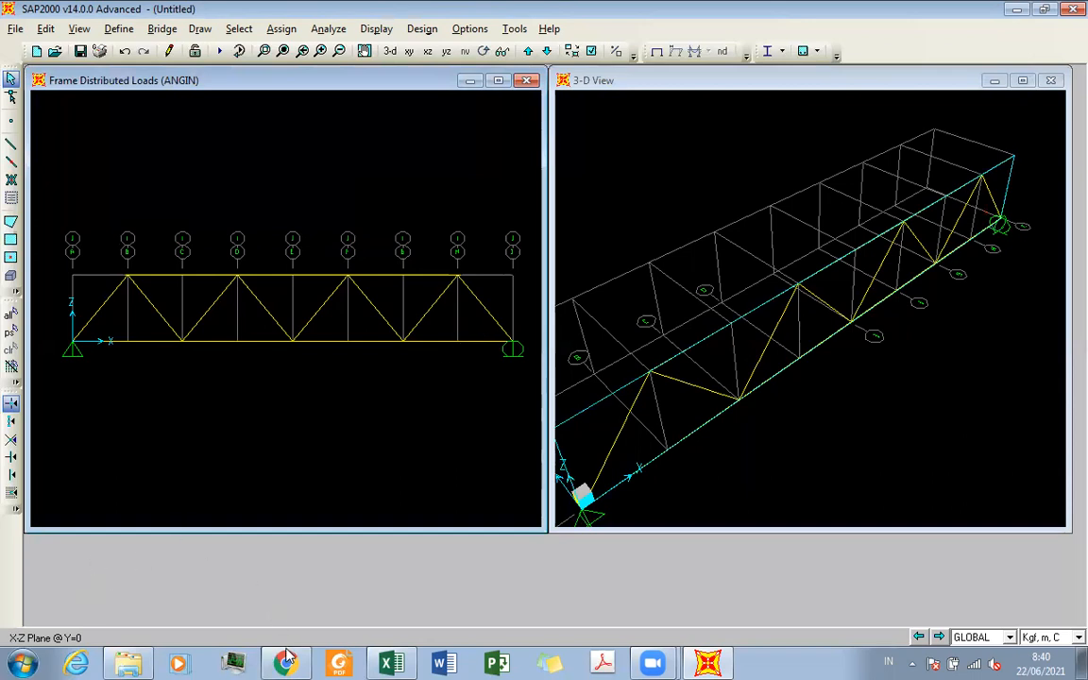
Switch to Excel and examine the earthquake load calculation in the PEMBEBANAN sheet, through to the vertical earthquake load QEQ
{"action": "mouse_move", "coordinate": [291, 663]}
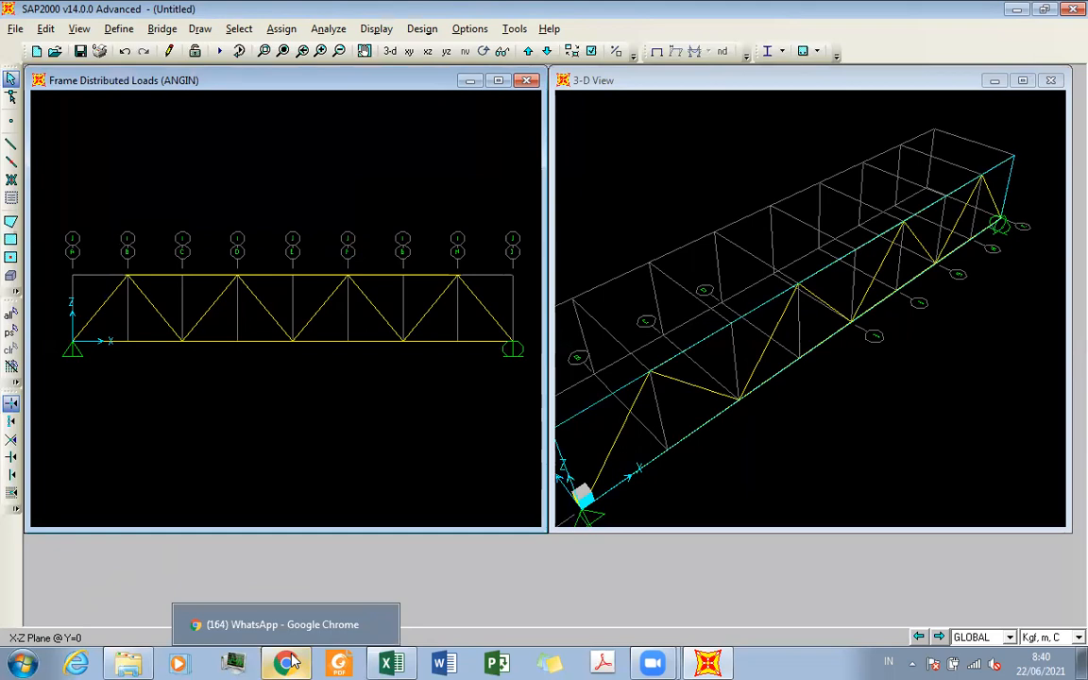
{"action": "left_click", "coordinate": [291, 663]}
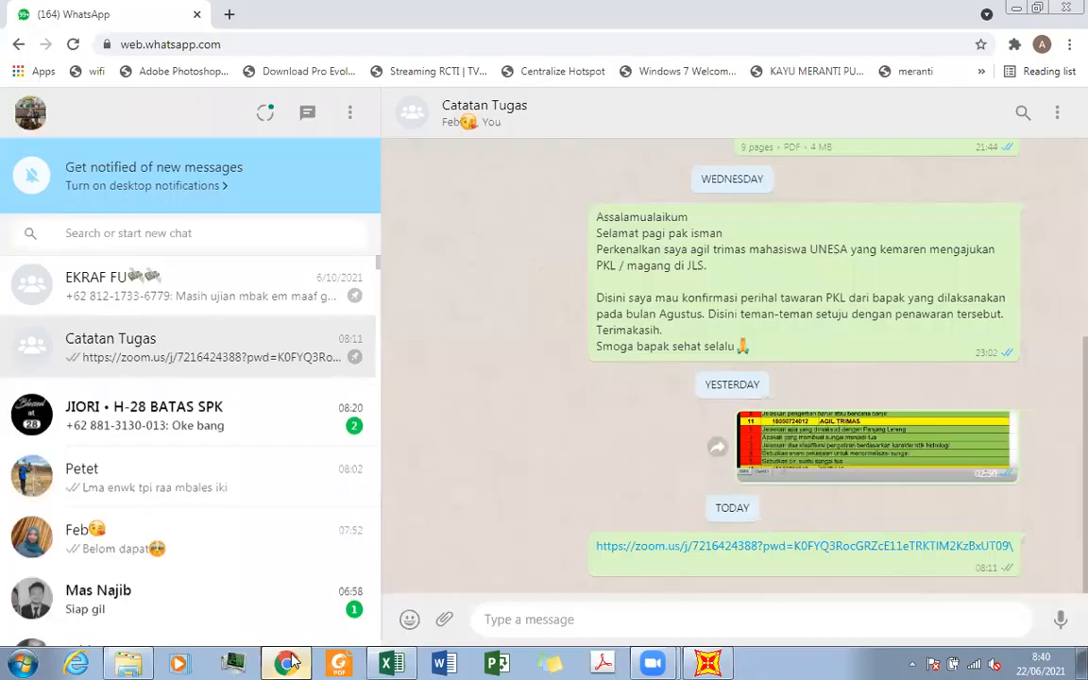
{"action": "left_click", "coordinate": [293, 661]}
{"action": "left_click", "coordinate": [397, 660]}
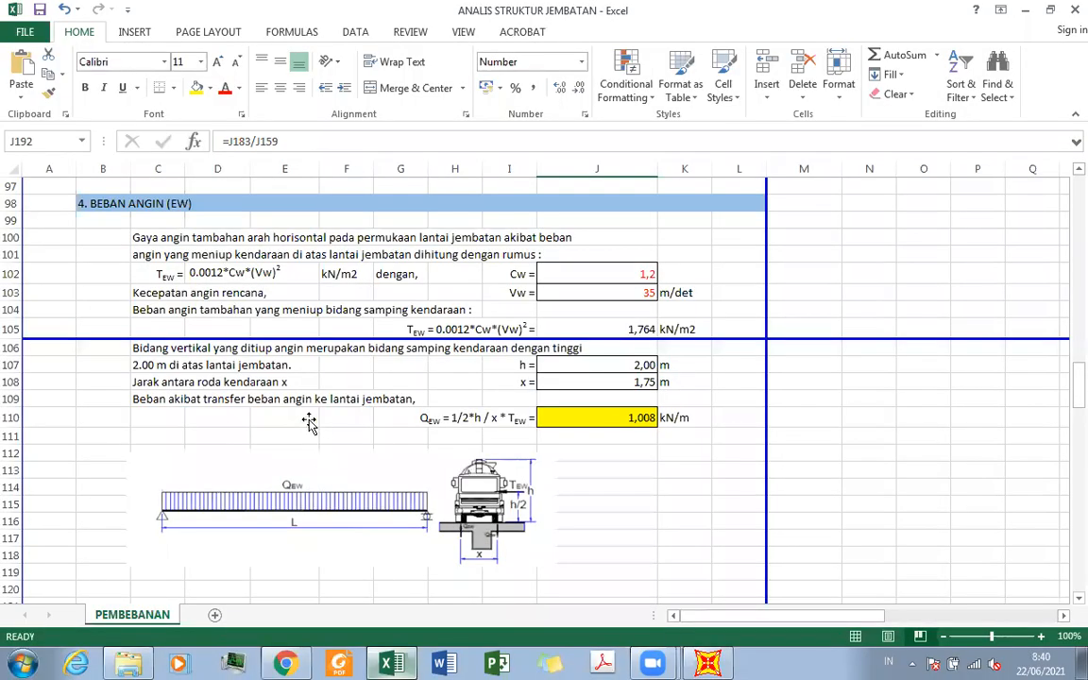
{"action": "scroll", "coordinate": [309, 421], "scroll_direction": "down", "scroll_amount": 6}
{"action": "scroll", "coordinate": [309, 422], "scroll_direction": "down", "scroll_amount": 4}
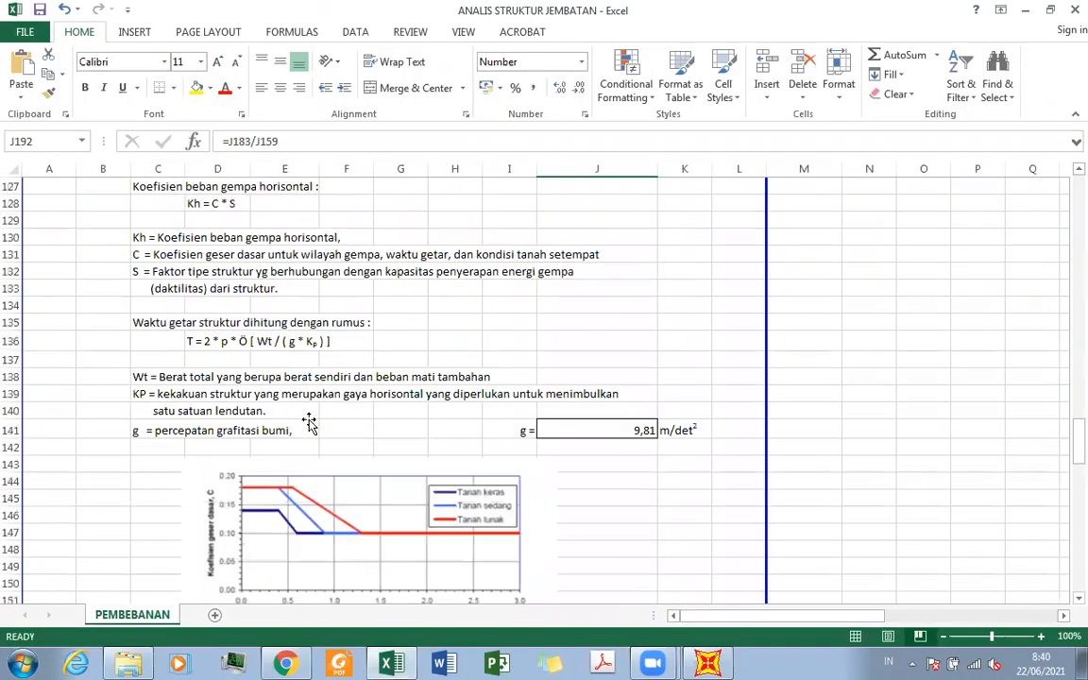
{"action": "scroll", "coordinate": [309, 421], "scroll_direction": "down", "scroll_amount": 4}
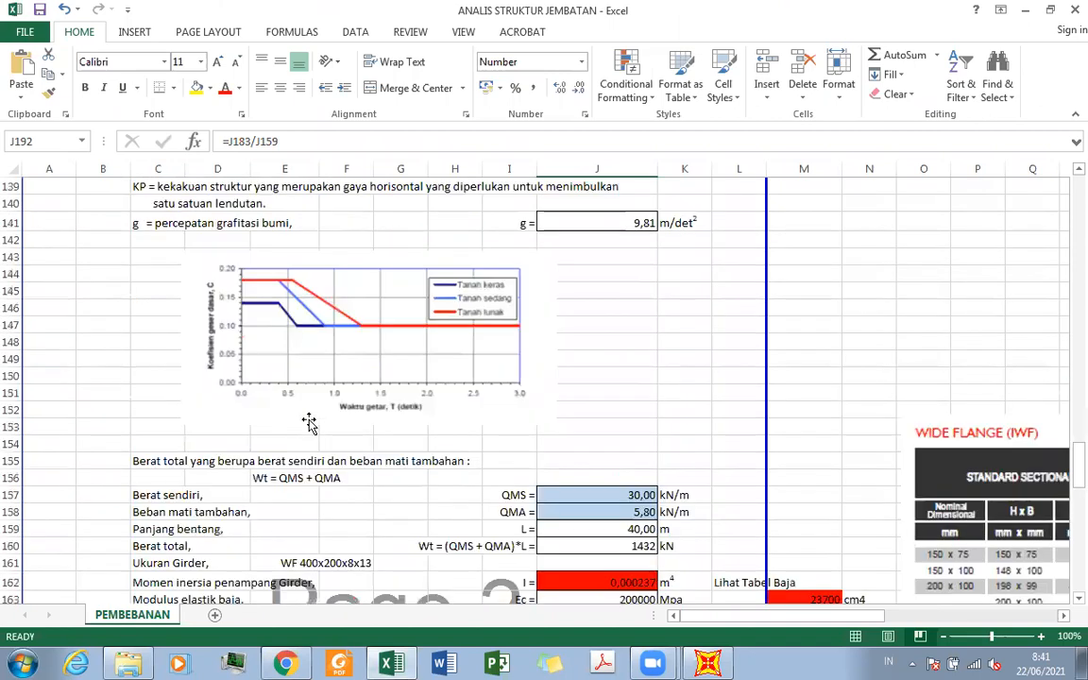
{"action": "scroll", "coordinate": [308, 421], "scroll_direction": "down", "scroll_amount": 13}
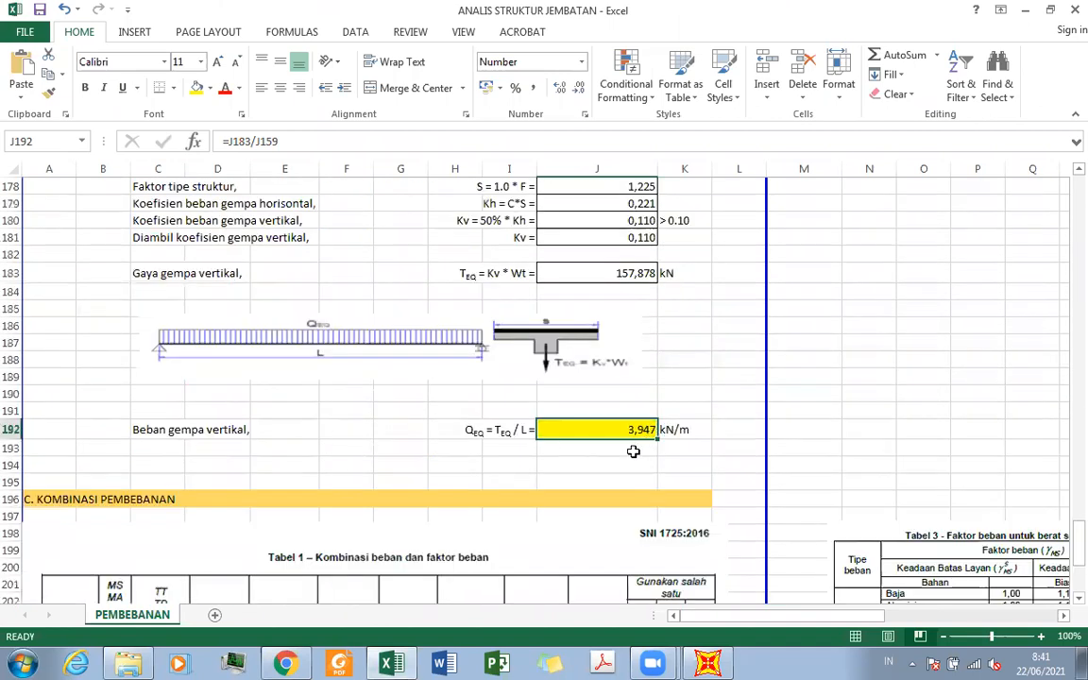
{"action": "scroll", "coordinate": [633, 452], "scroll_direction": "up", "scroll_amount": 3}
{"action": "scroll", "coordinate": [632, 451], "scroll_direction": "up", "scroll_amount": 3}
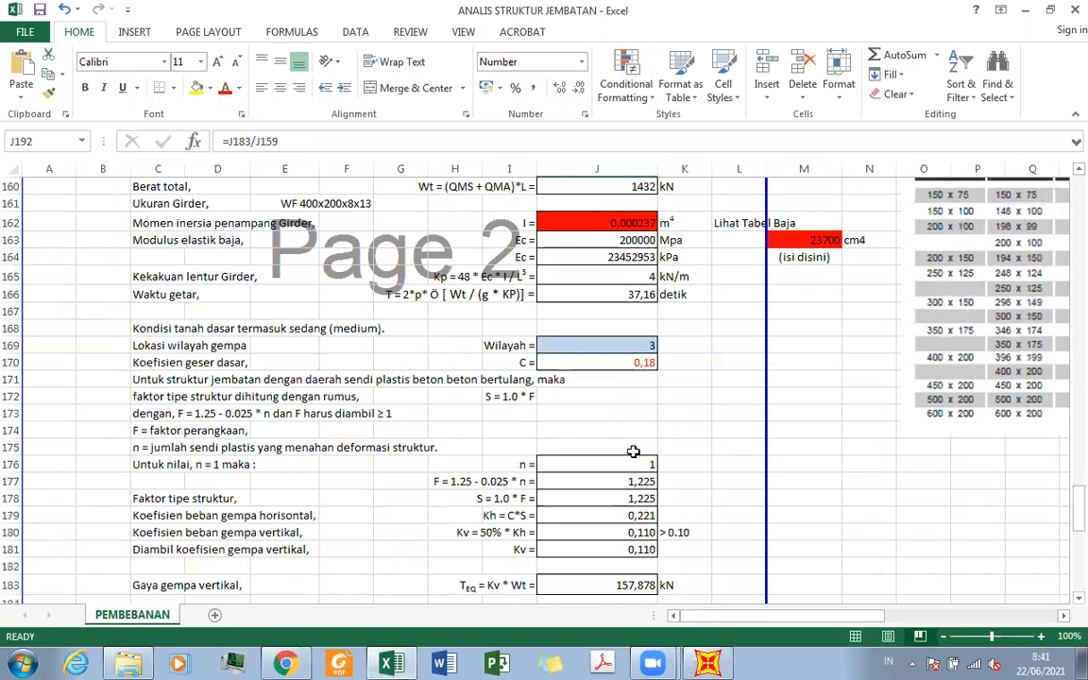
{"action": "scroll", "coordinate": [632, 452], "scroll_direction": "up", "scroll_amount": 3}
{"action": "scroll", "coordinate": [632, 451], "scroll_direction": "down", "scroll_amount": 9}
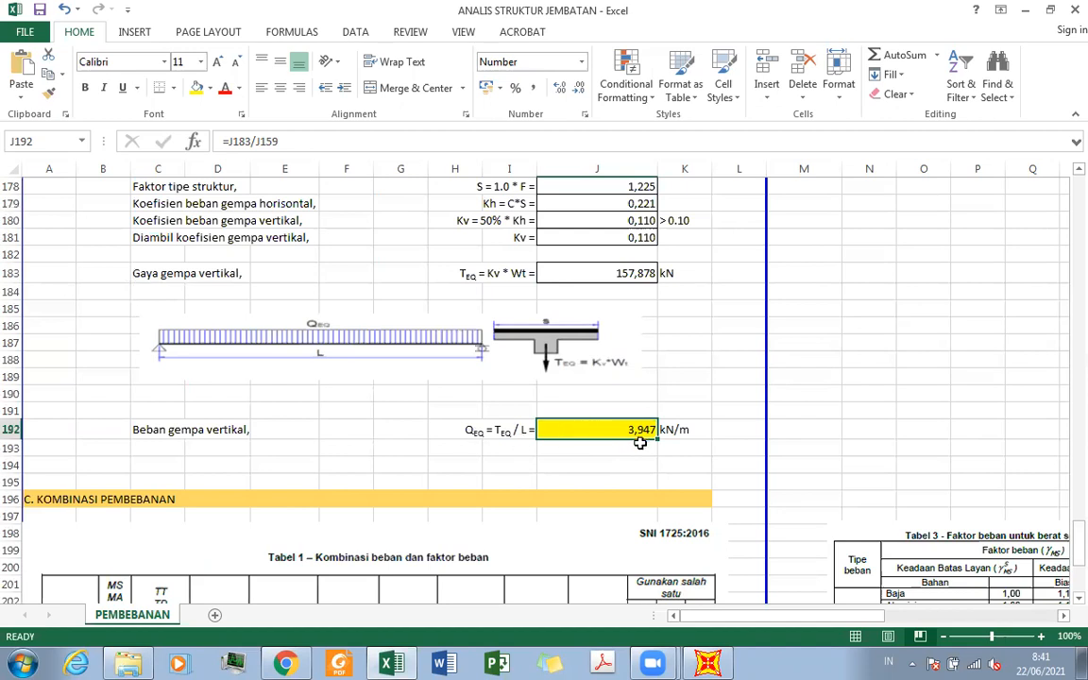
Return to SAP2000, select the two support joints at the ends of the bottom chord, and open their joint forces
{"action": "left_click", "coordinate": [699, 658]}
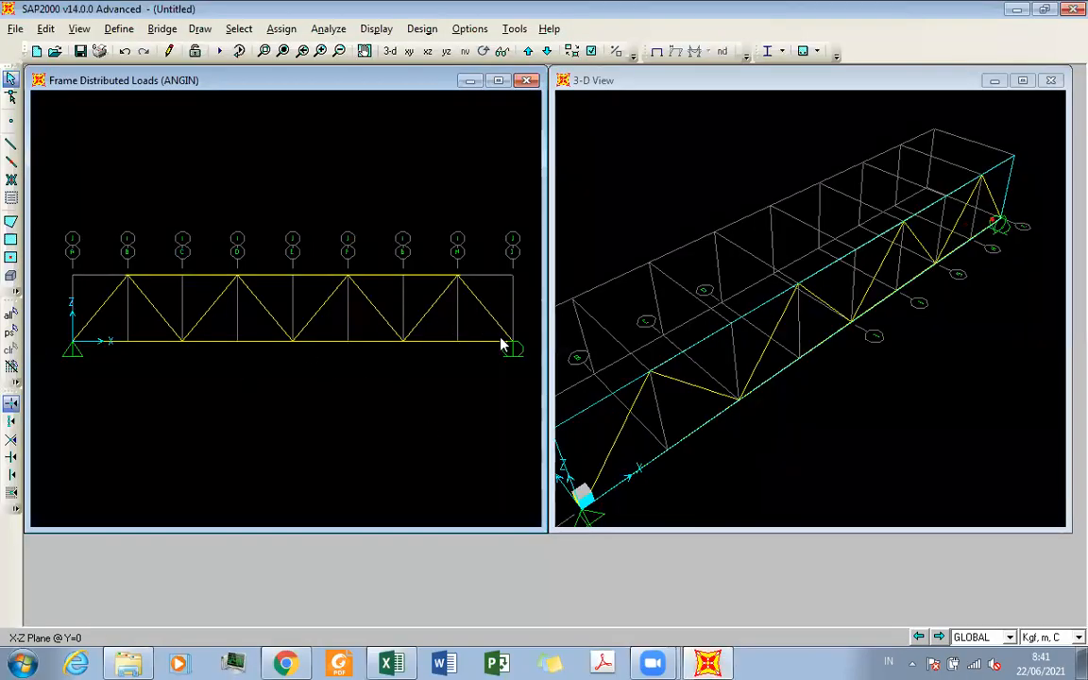
{"action": "left_click", "coordinate": [515, 348]}
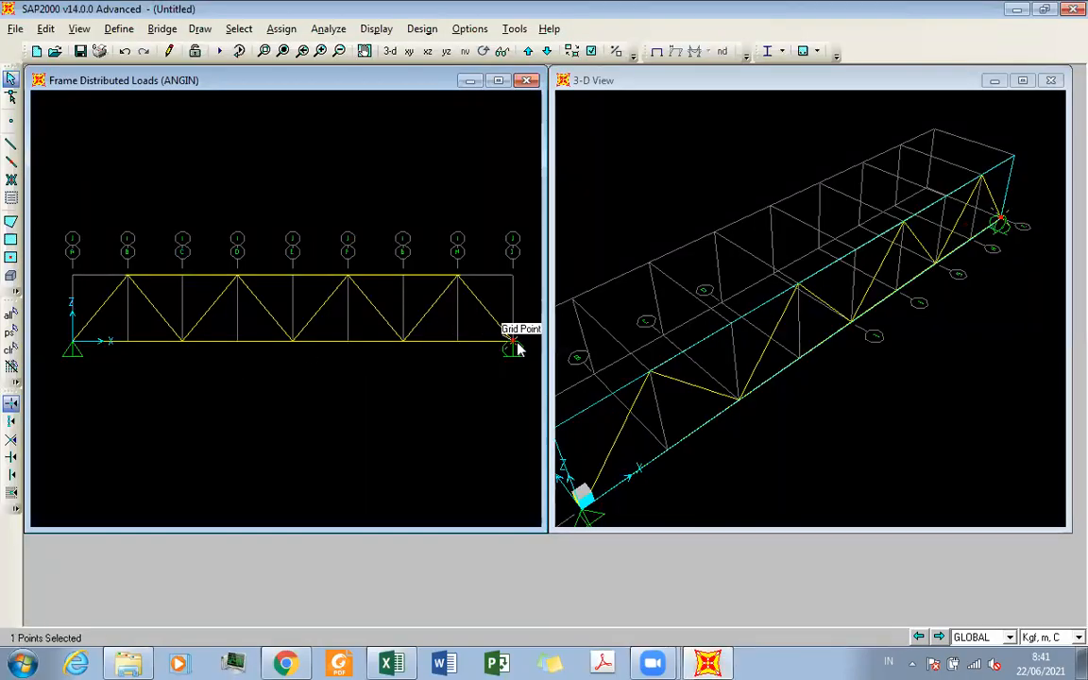
{"action": "left_click", "coordinate": [73, 351]}
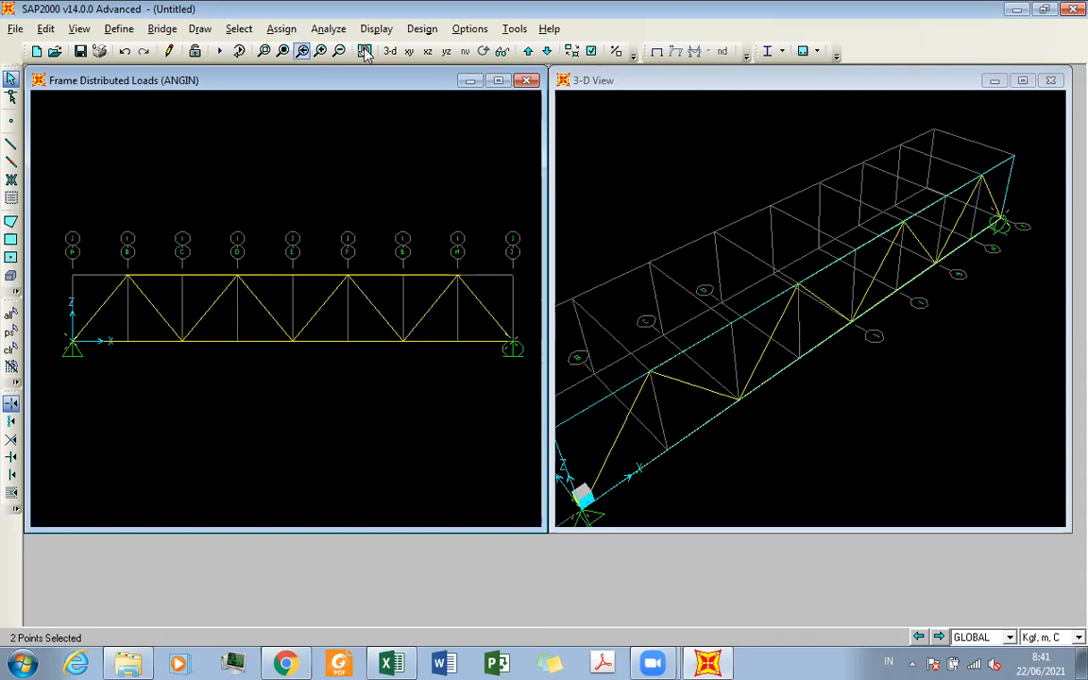
{"action": "left_click", "coordinate": [264, 31]}
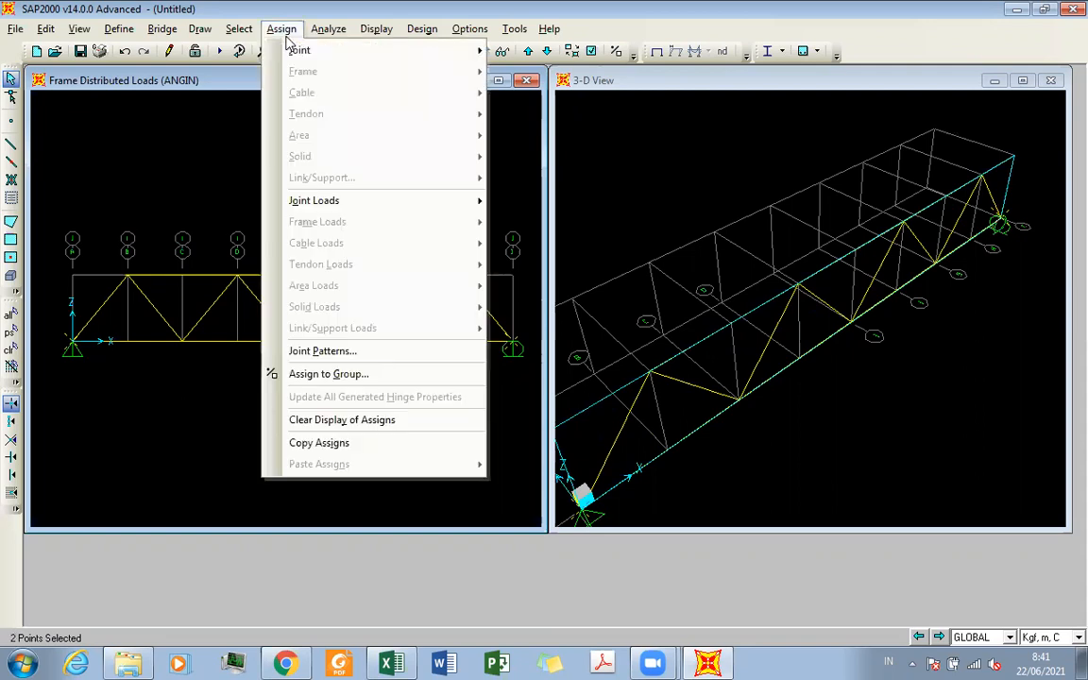
{"action": "mouse_move", "coordinate": [366, 206]}
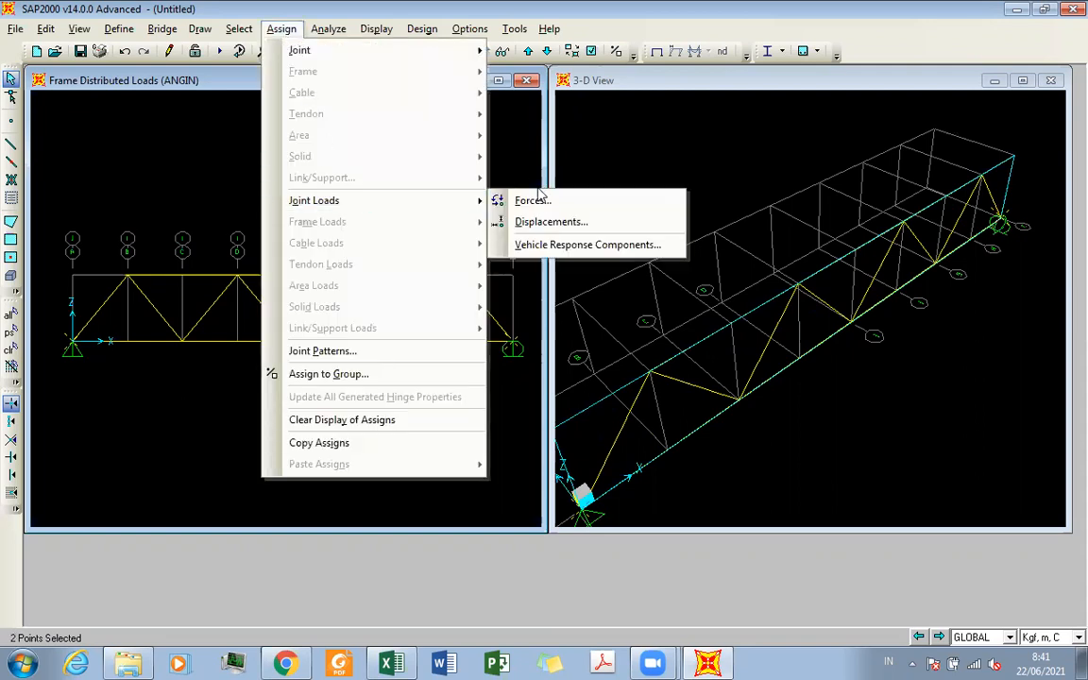
{"action": "left_click", "coordinate": [518, 200]}
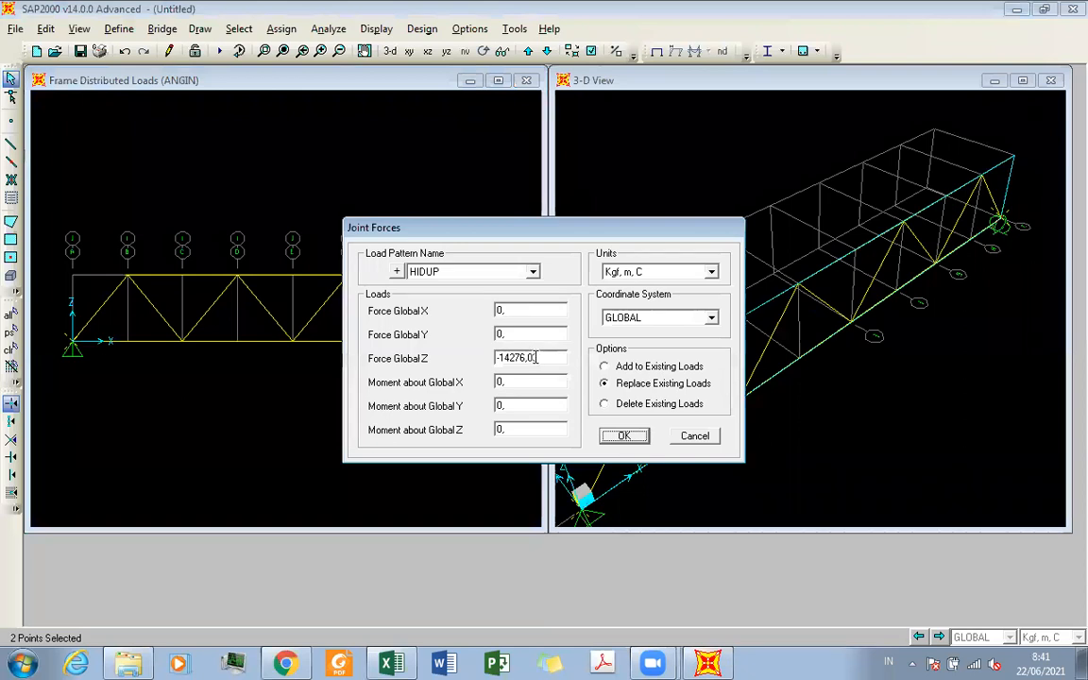
Set Force Global Z to 0 and choose the GEMPA load pattern for the support joints' forces
{"action": "double_click", "coordinate": [547, 361]}
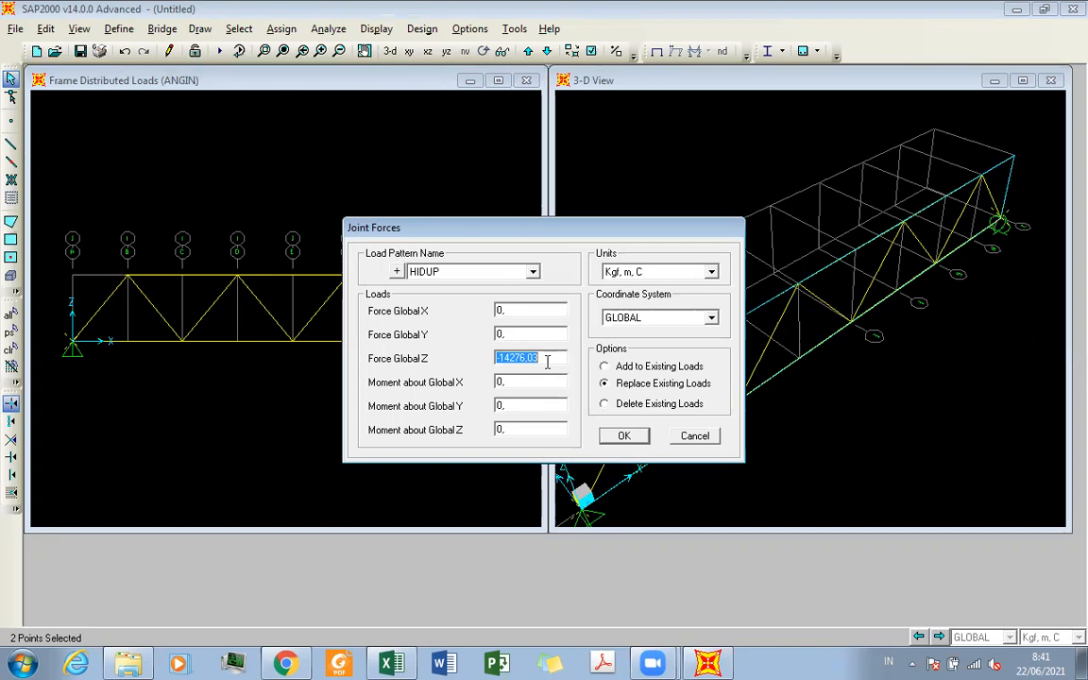
{"action": "key", "text": "BackSpace"}
{"action": "left_click", "coordinate": [532, 271]}
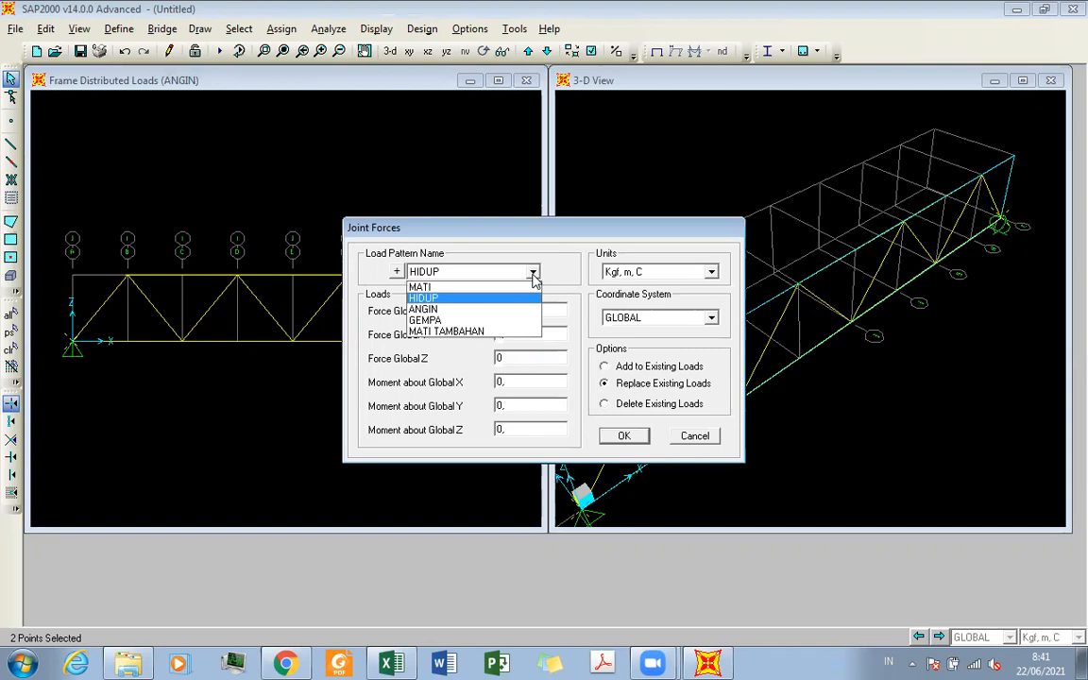
{"action": "left_click", "coordinate": [495, 315]}
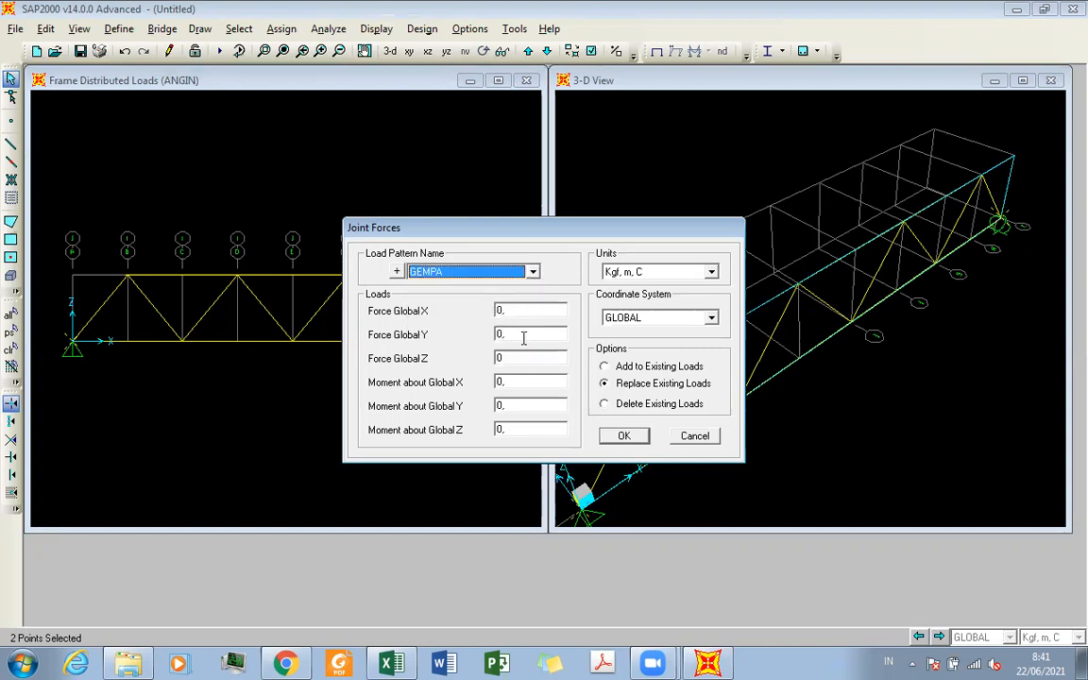
Add a Force Global Y of -3,947 in Kgf, m, C units to the joints' existing loads, checking QEQ in Excel
{"action": "left_click", "coordinate": [523, 338]}
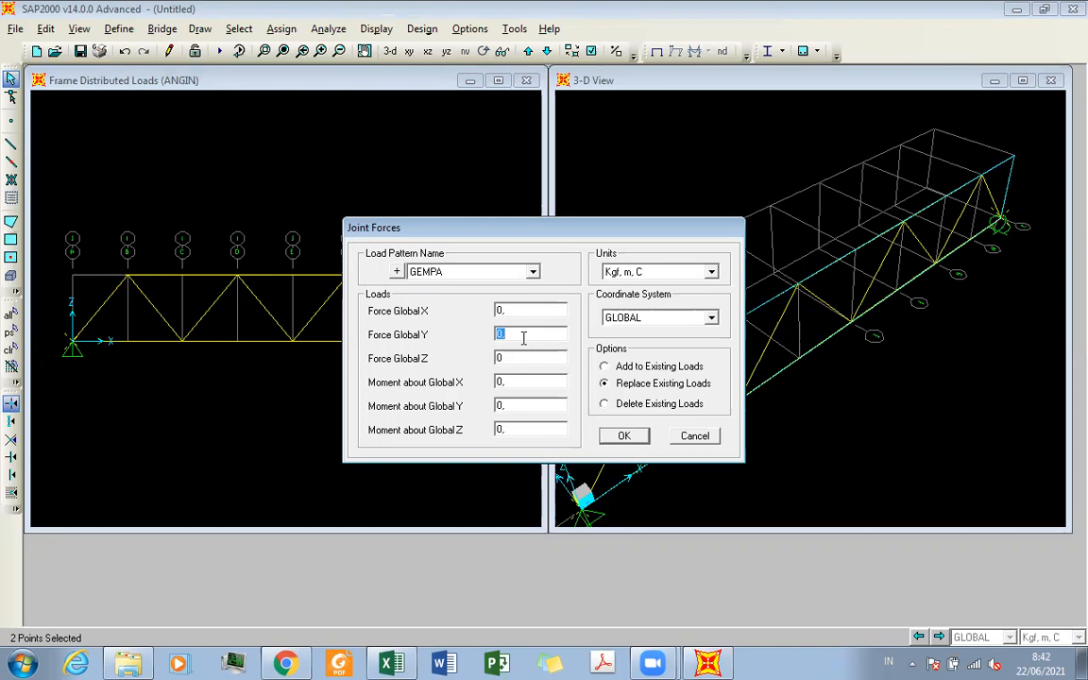
{"action": "type", "text": "-"}
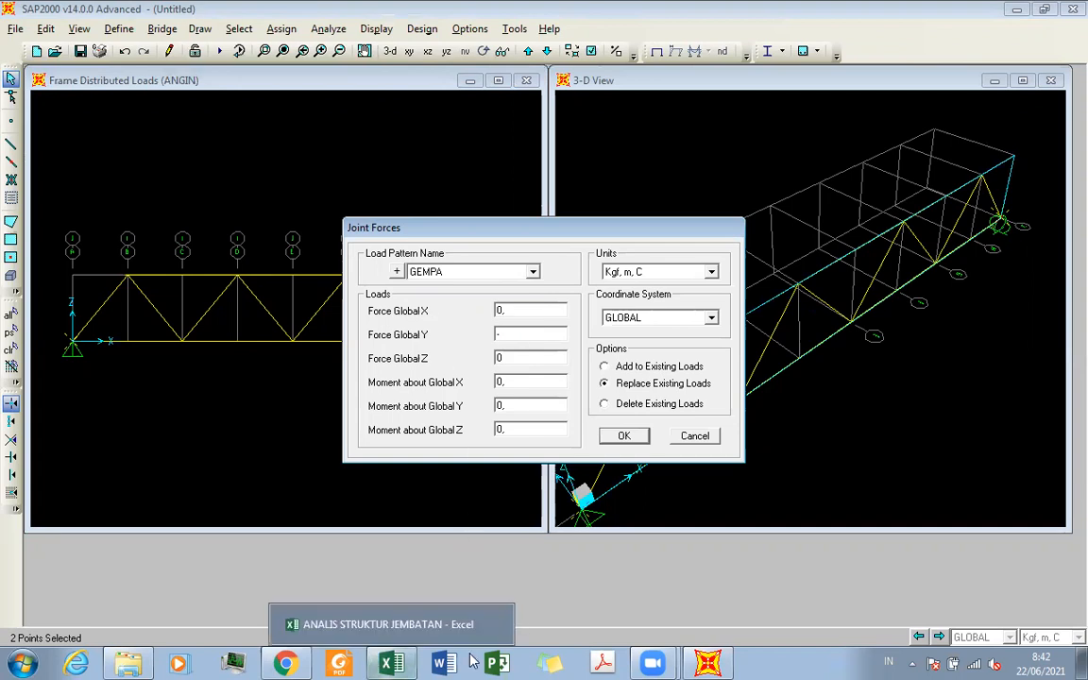
{"action": "left_click", "coordinate": [408, 661]}
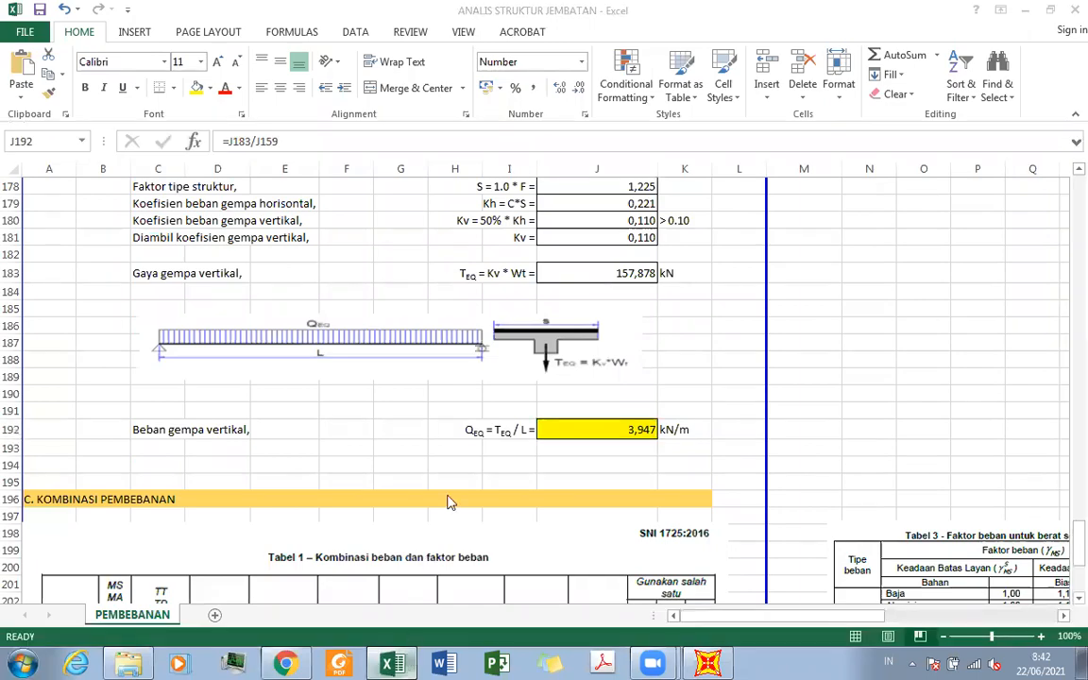
{"action": "key", "text": "alt+Tab"}
{"action": "type", "text": "-3,947"}
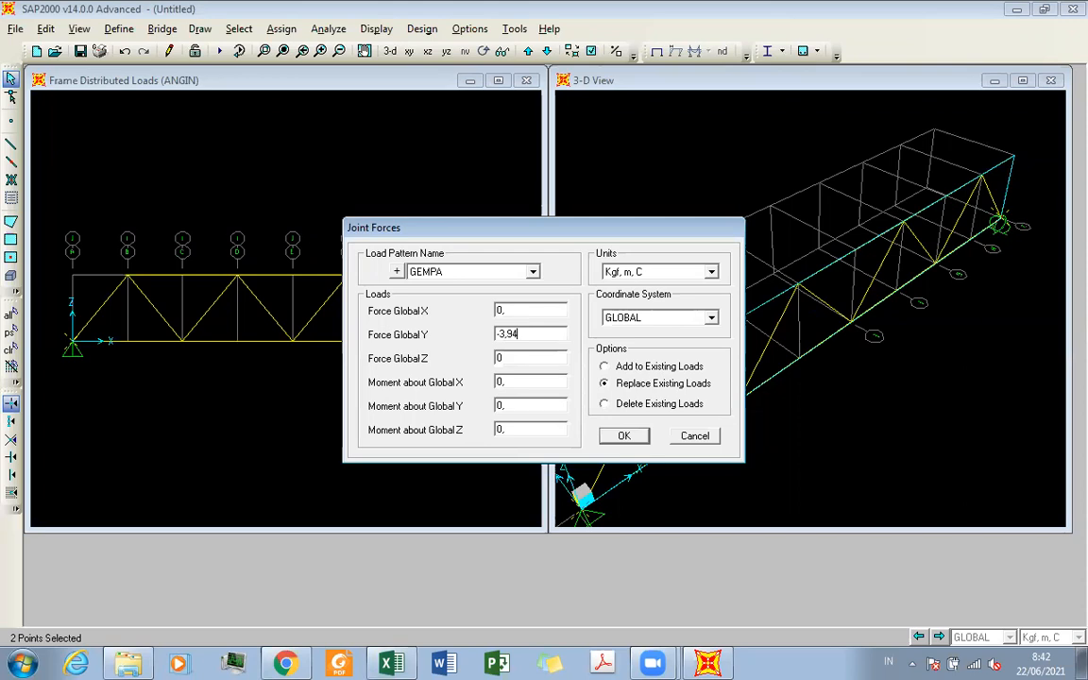
{"action": "left_click", "coordinate": [389, 663]}
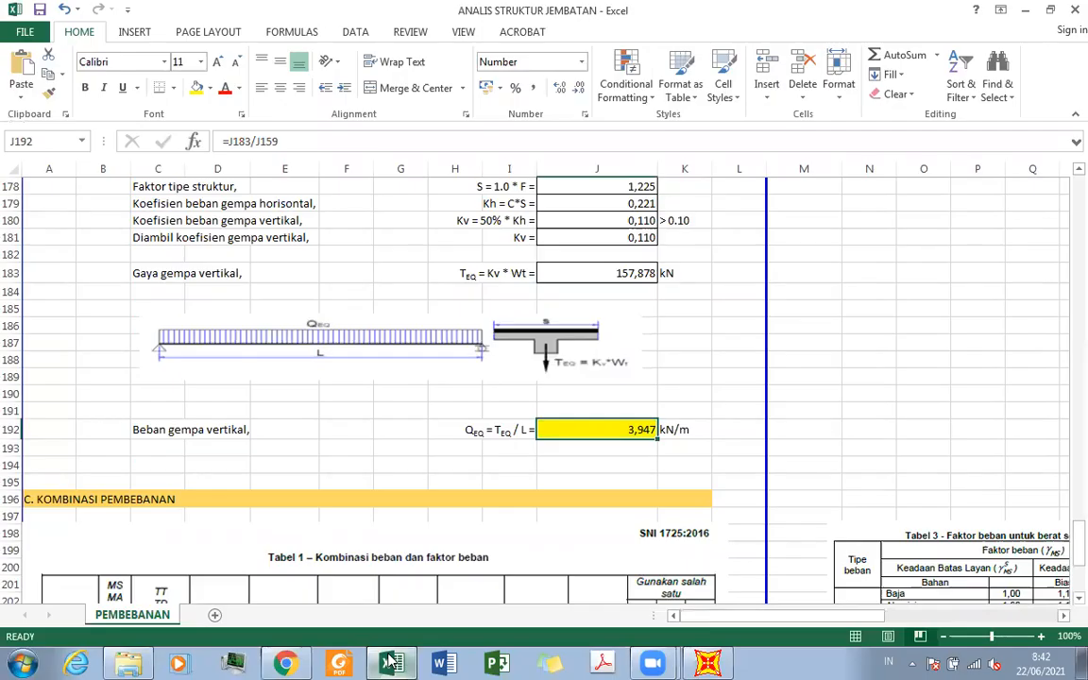
{"action": "left_click", "coordinate": [388, 663]}
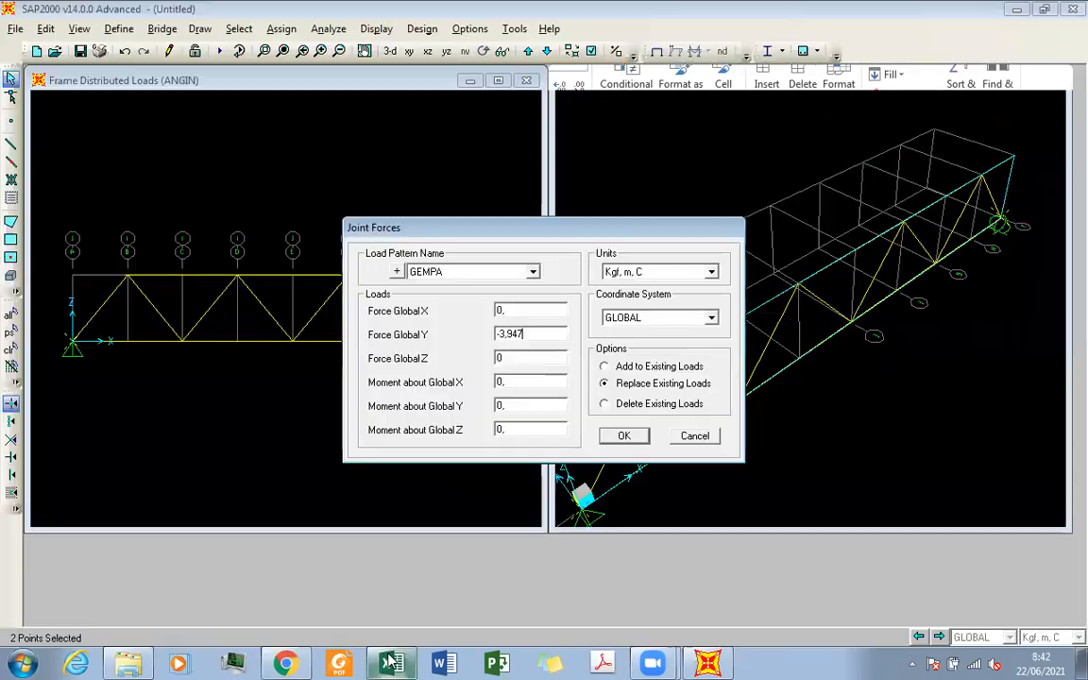
{"action": "left_click", "coordinate": [605, 366]}
{"action": "left_click", "coordinate": [622, 436]}
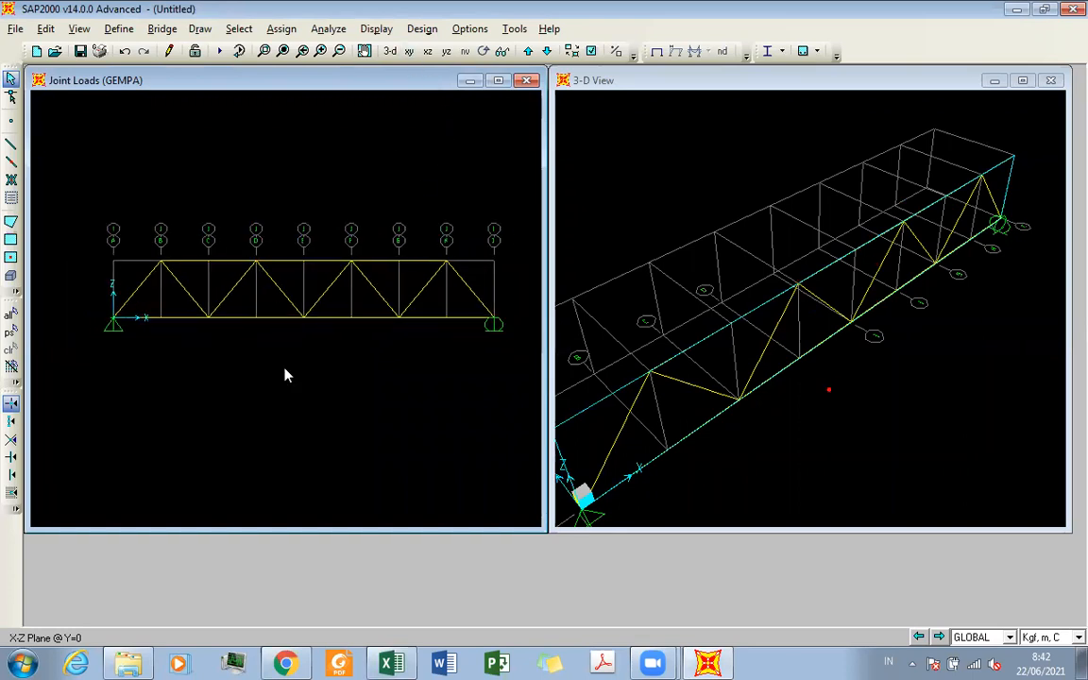
Replicate the entire loaded truss linearly 8 m in the Y direction to form the second side of the bridge
{"action": "key", "text": "ctrl+a"}
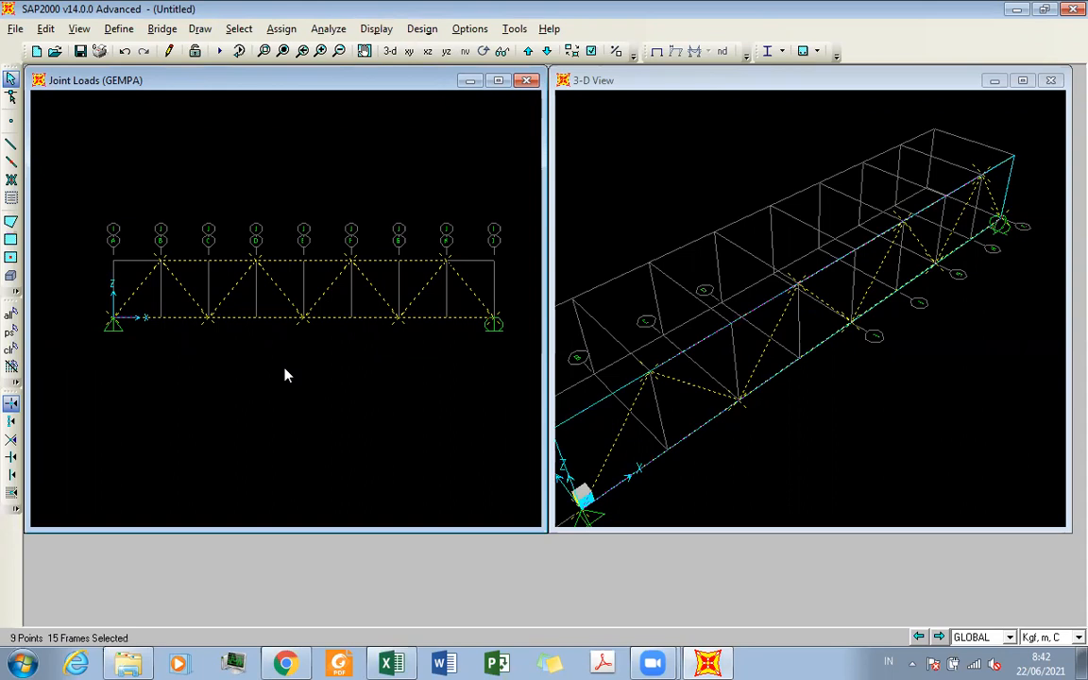
{"action": "key", "text": "ctrl+r"}
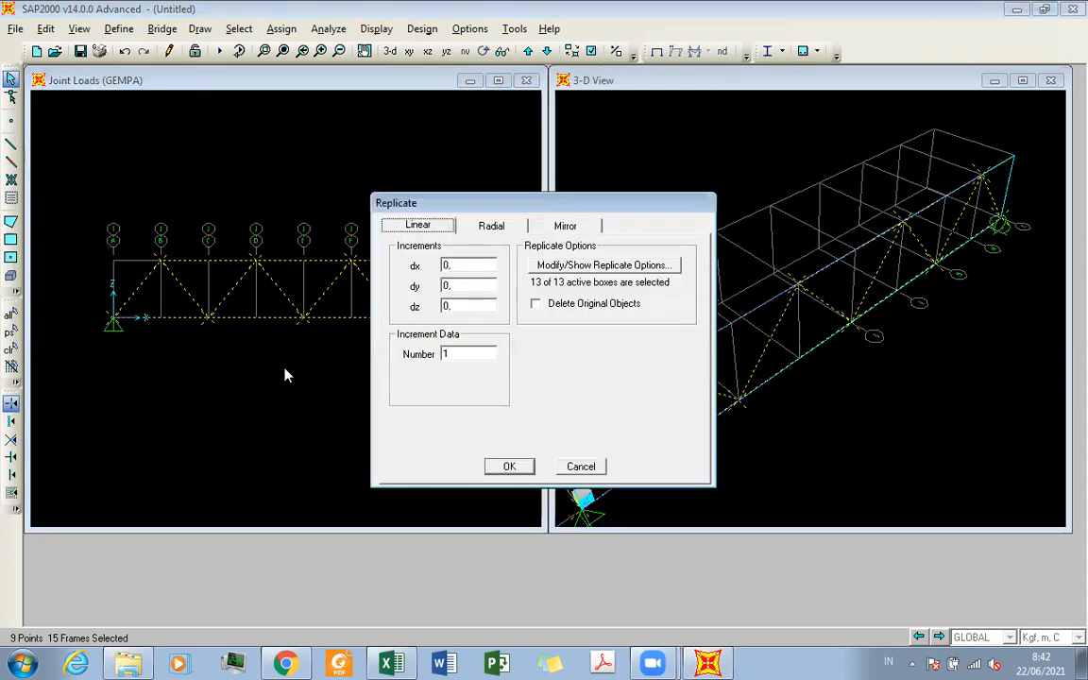
{"action": "double_click", "coordinate": [482, 289]}
{"action": "left_click", "coordinate": [509, 466]}
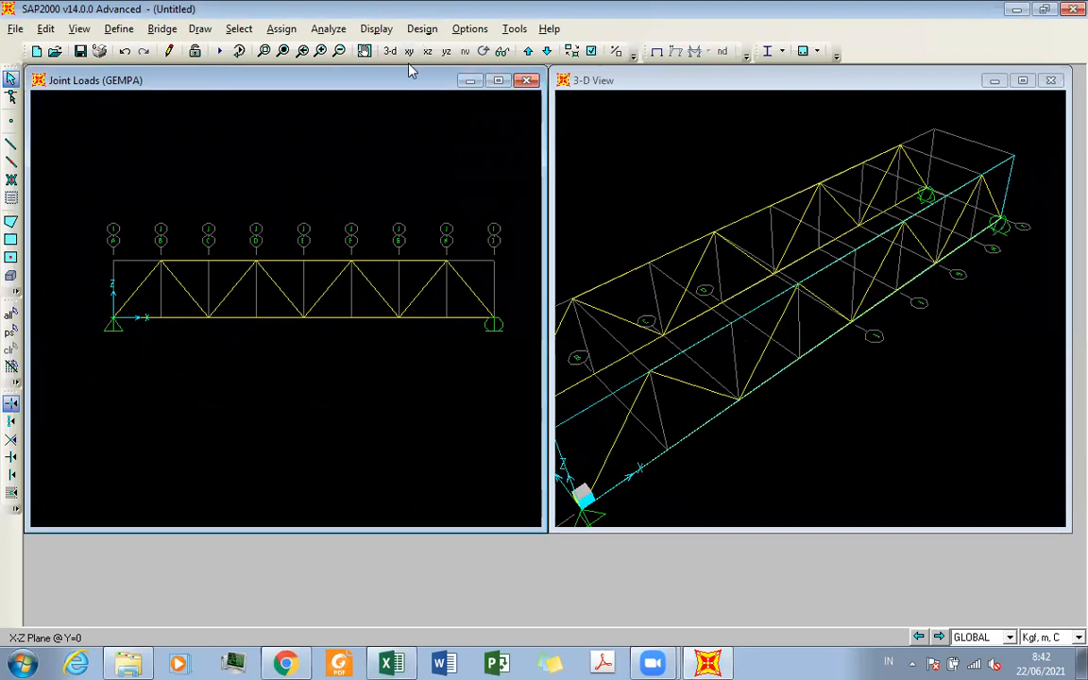
{"action": "middle_click_drag", "start_coordinate": [767, 457], "coordinate": [821, 423]}
{"action": "scroll", "coordinate": [762, 425], "scroll_direction": "down", "scroll_amount": 3}
{"action": "middle_click_drag", "start_coordinate": [736, 418], "coordinate": [789, 395]}
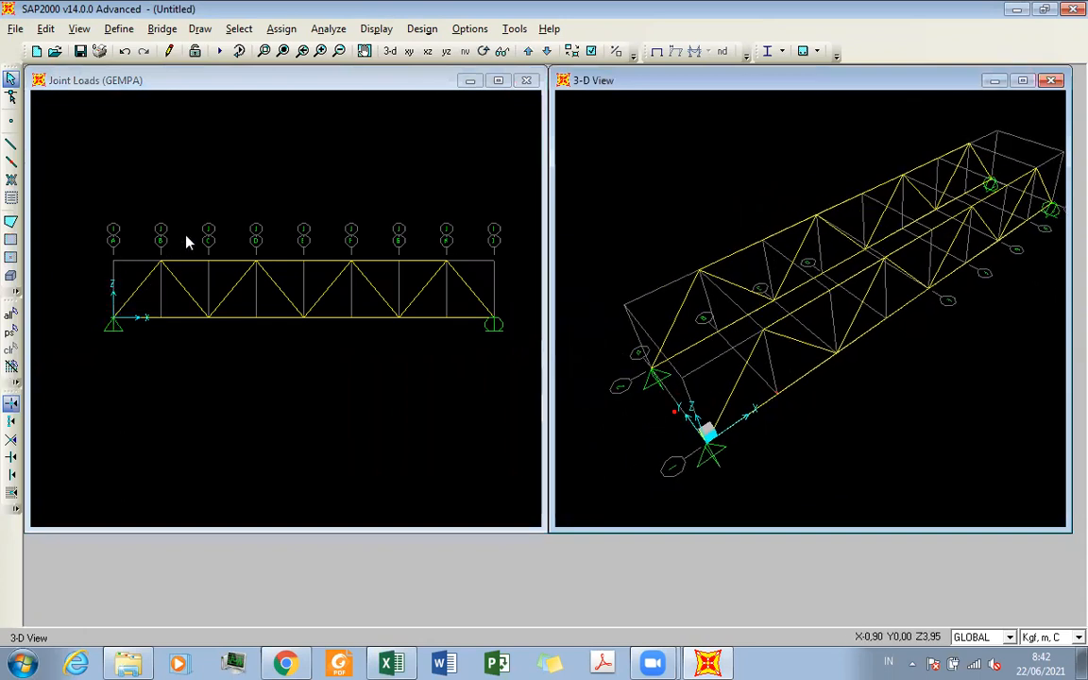
{"action": "left_click", "coordinate": [445, 51]}
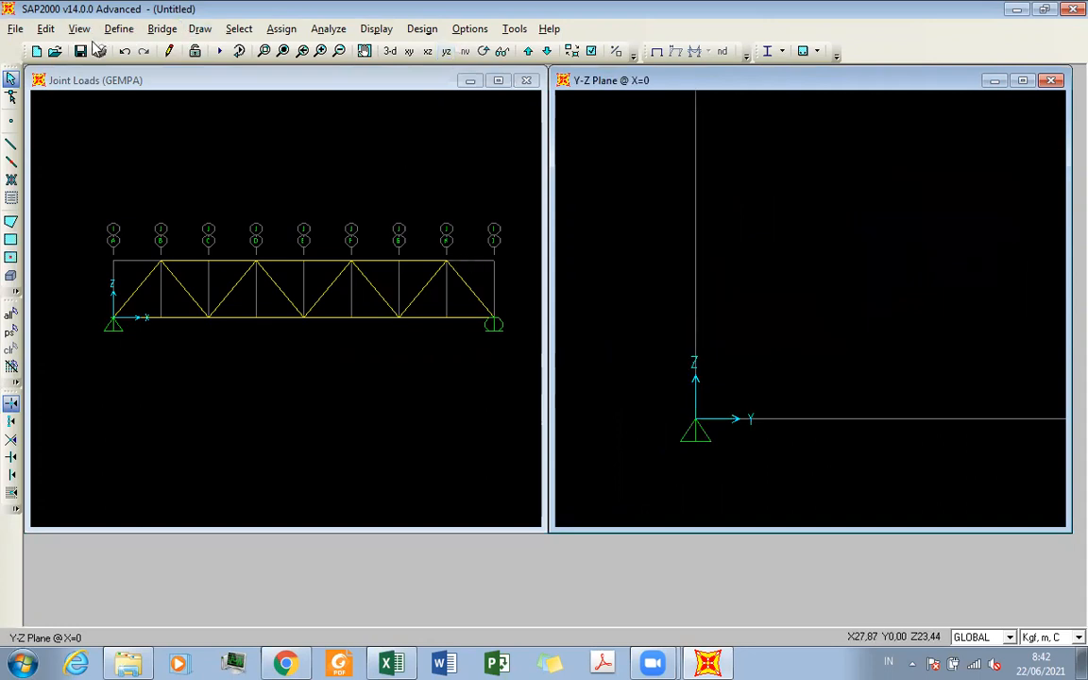
{"action": "left_click", "coordinate": [124, 54]}
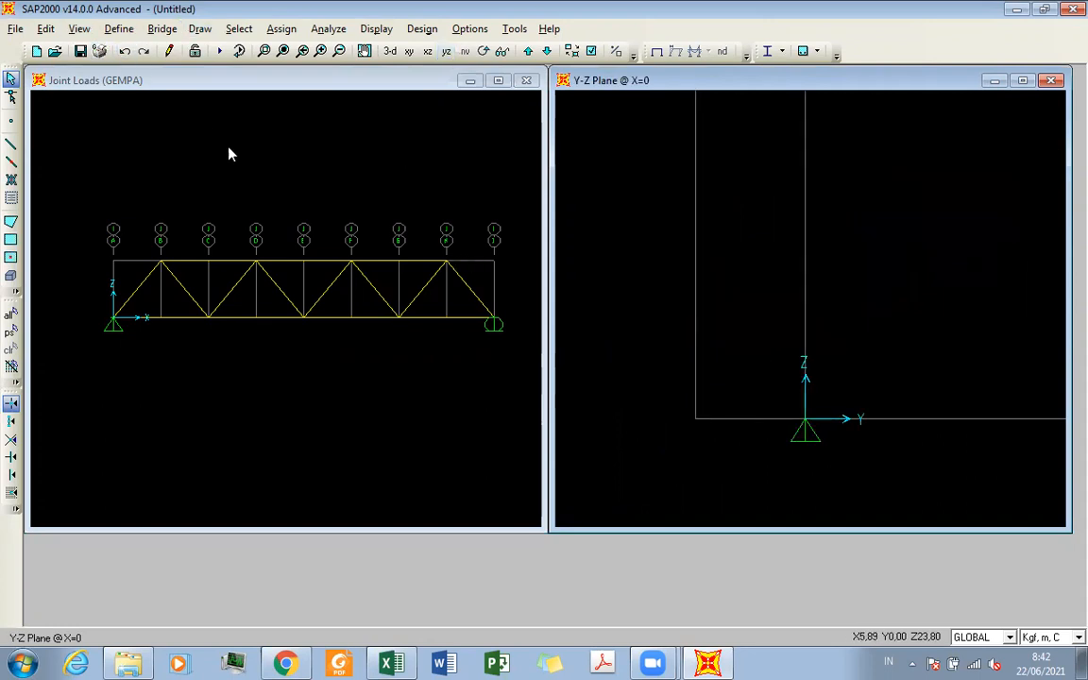
{"action": "left_click", "coordinate": [146, 53]}
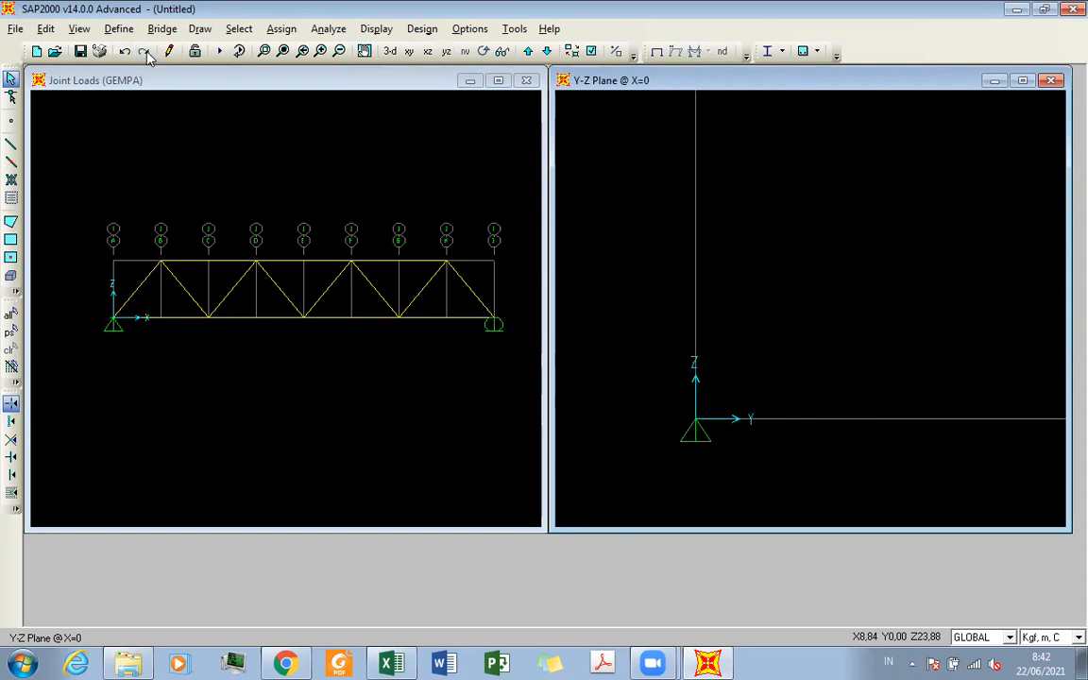
{"action": "left_click", "coordinate": [382, 165]}
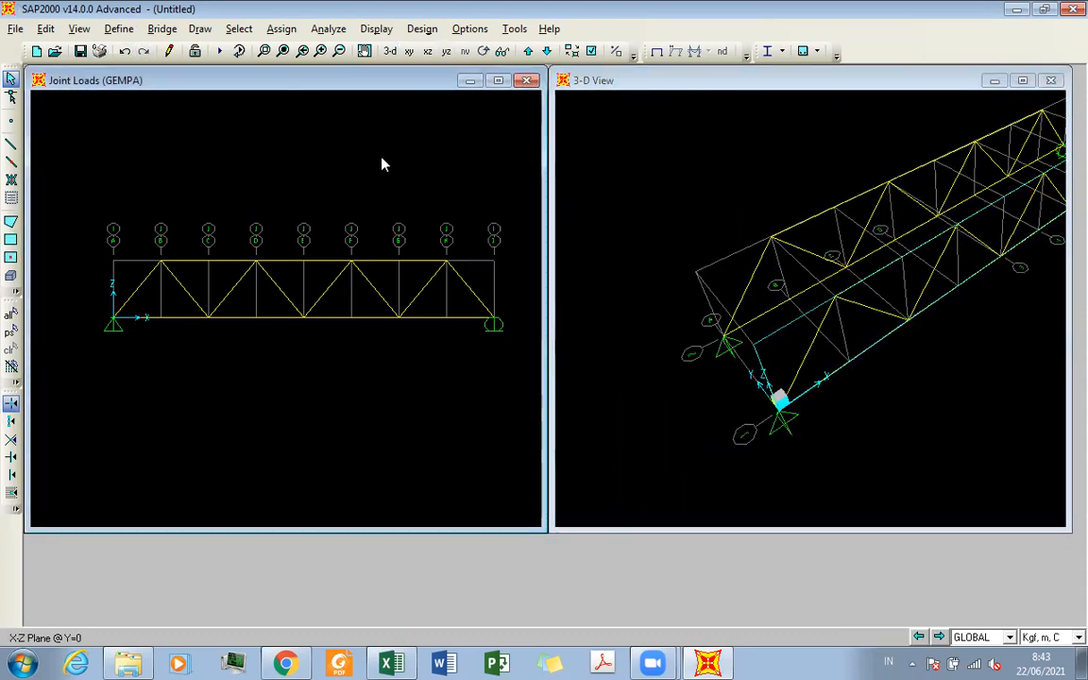
Draw a WF 200x150x6x9 cross beam between the two supports in the Y-Z plane at X=0
{"action": "left_click", "coordinate": [445, 53]}
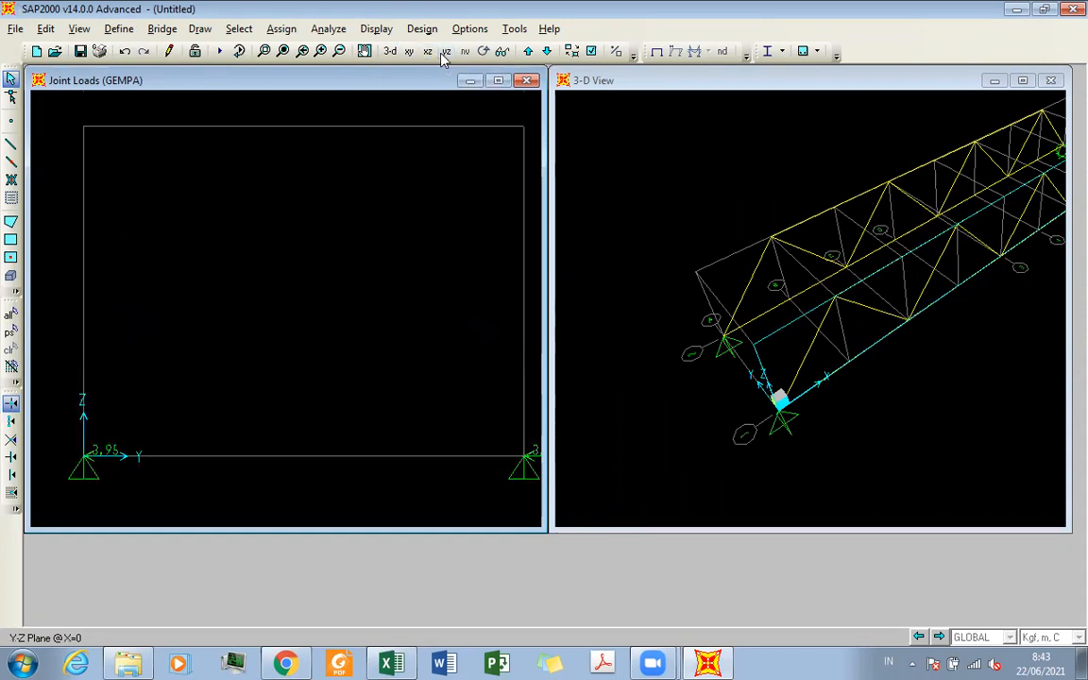
{"action": "middle_click_drag", "start_coordinate": [349, 298], "coordinate": [293, 291]}
{"action": "scroll", "coordinate": [298, 286], "scroll_direction": "down", "scroll_amount": 1}
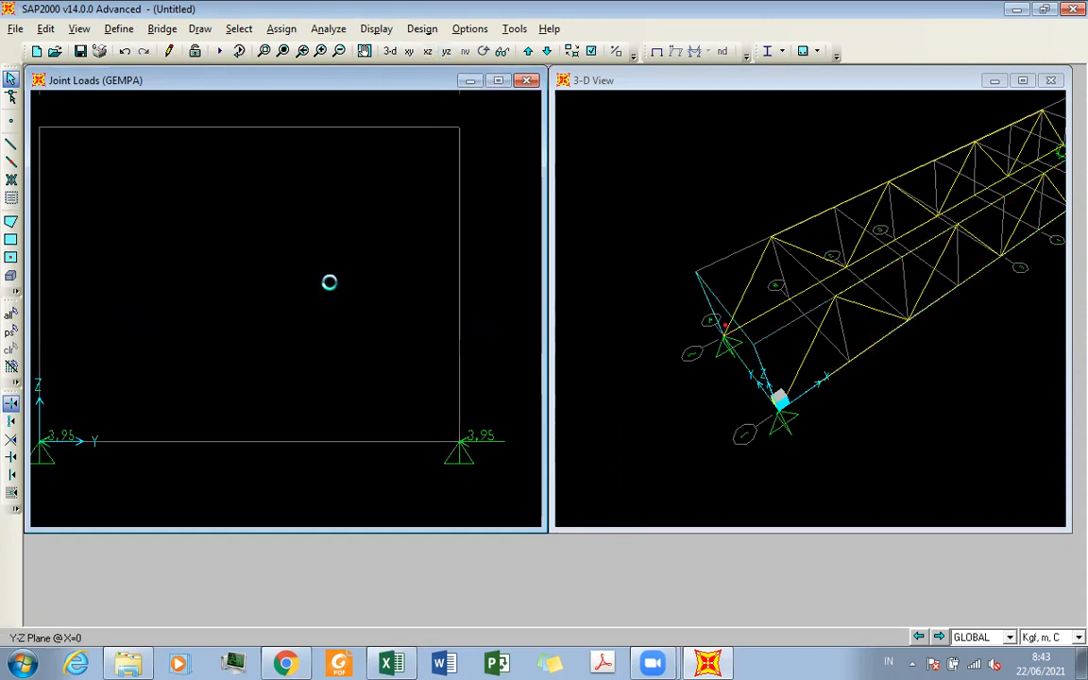
{"action": "scroll", "coordinate": [329, 281], "scroll_direction": "down", "scroll_amount": 1}
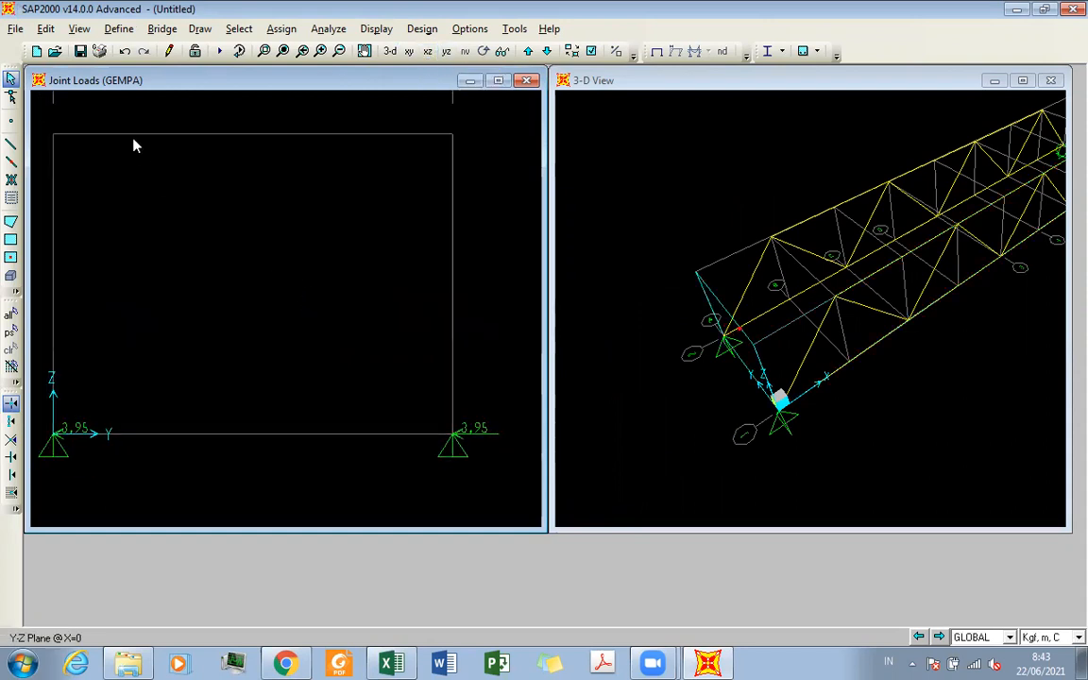
{"action": "left_click", "coordinate": [11, 144]}
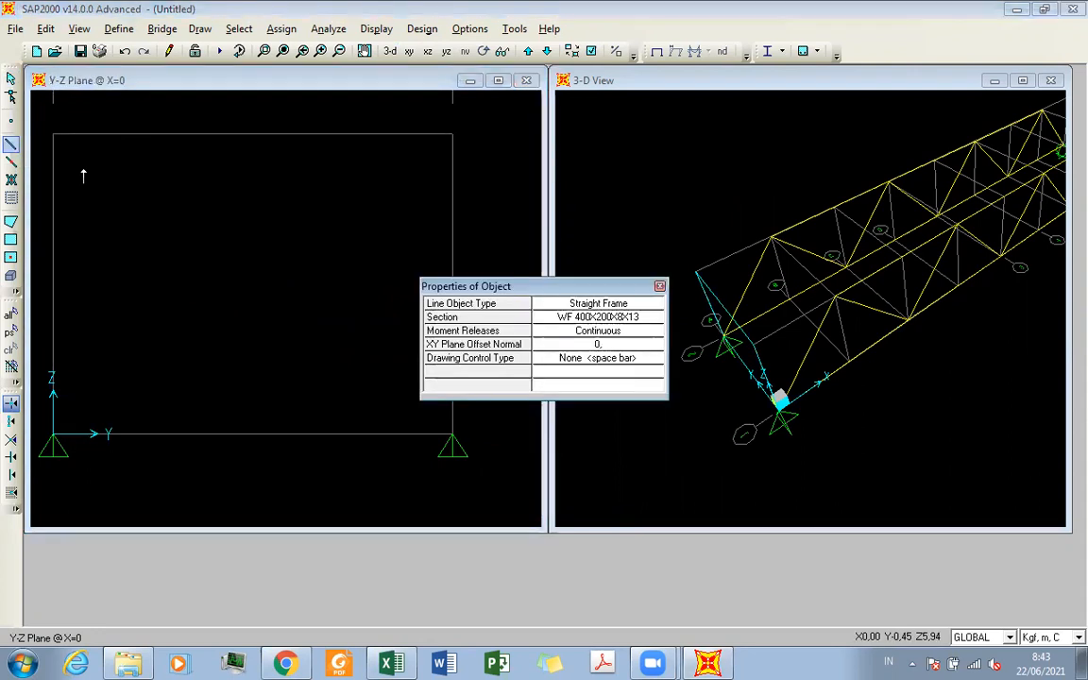
{"action": "left_click", "coordinate": [604, 319]}
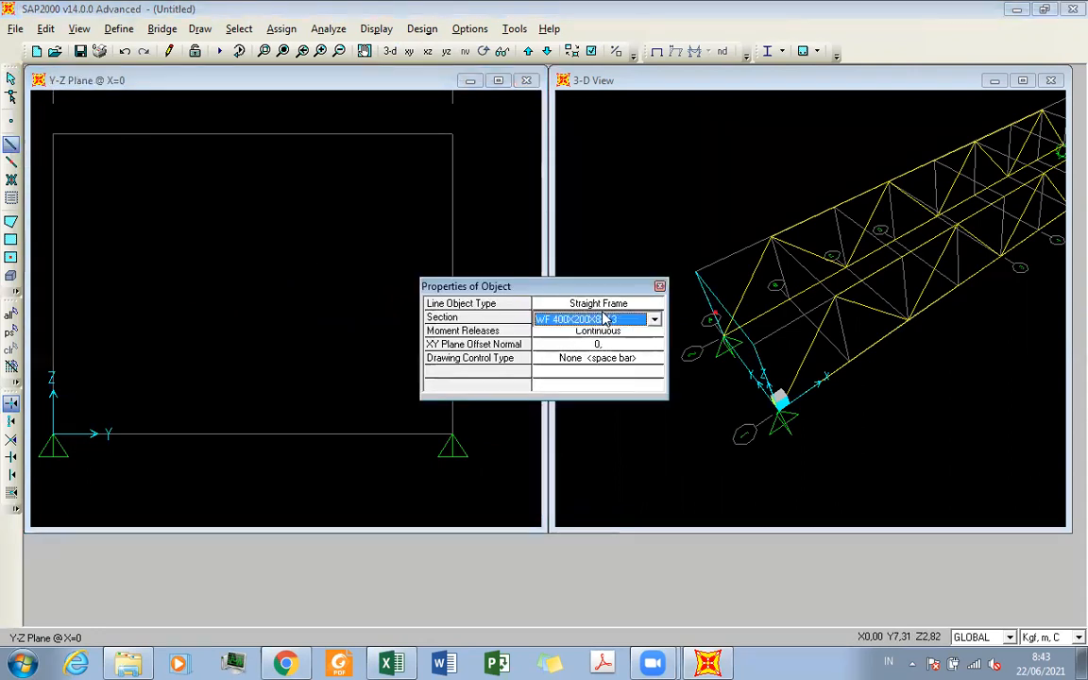
{"action": "left_click", "coordinate": [604, 319]}
{"action": "left_click", "coordinate": [600, 333]}
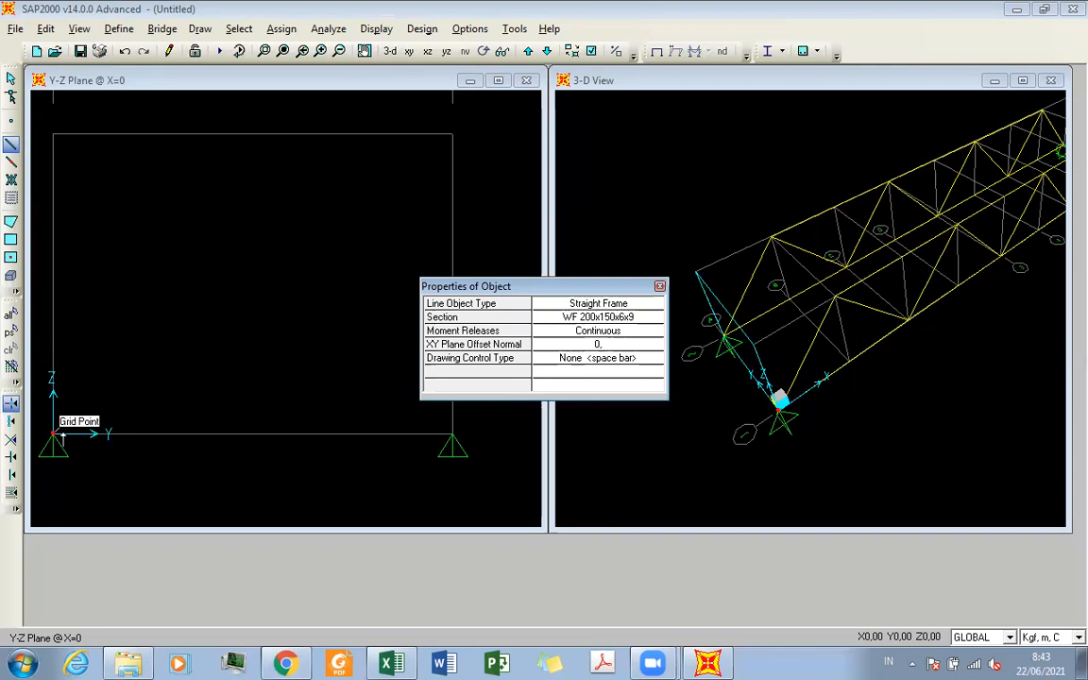
{"action": "left_click", "coordinate": [53, 435]}
{"action": "left_click", "coordinate": [454, 435]}
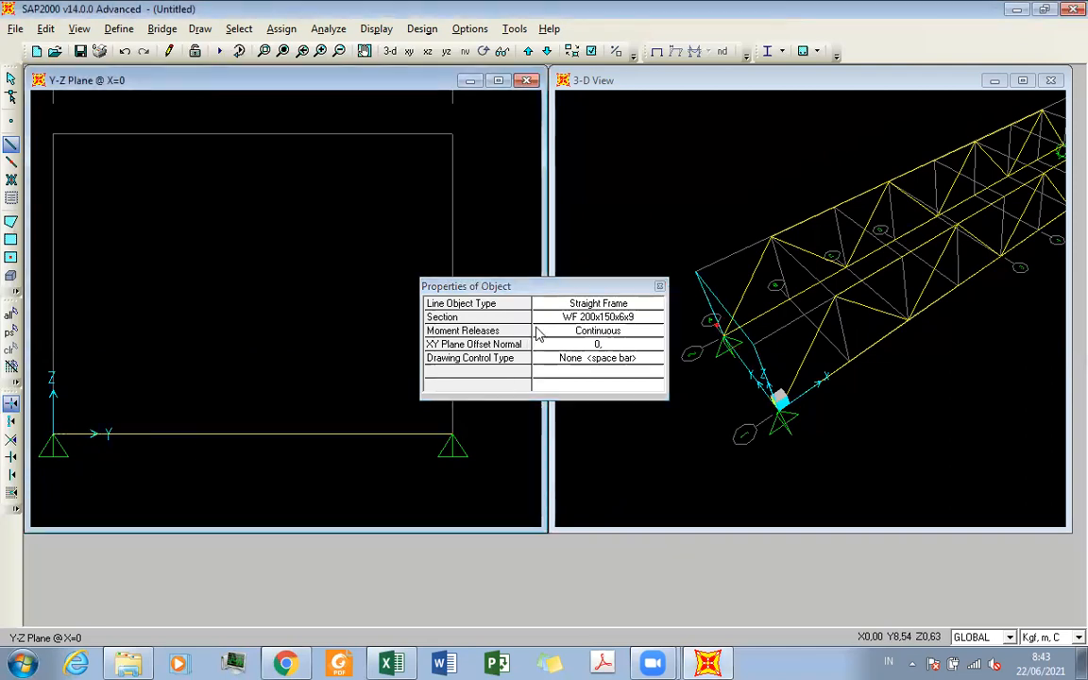
{"action": "left_click", "coordinate": [659, 287]}
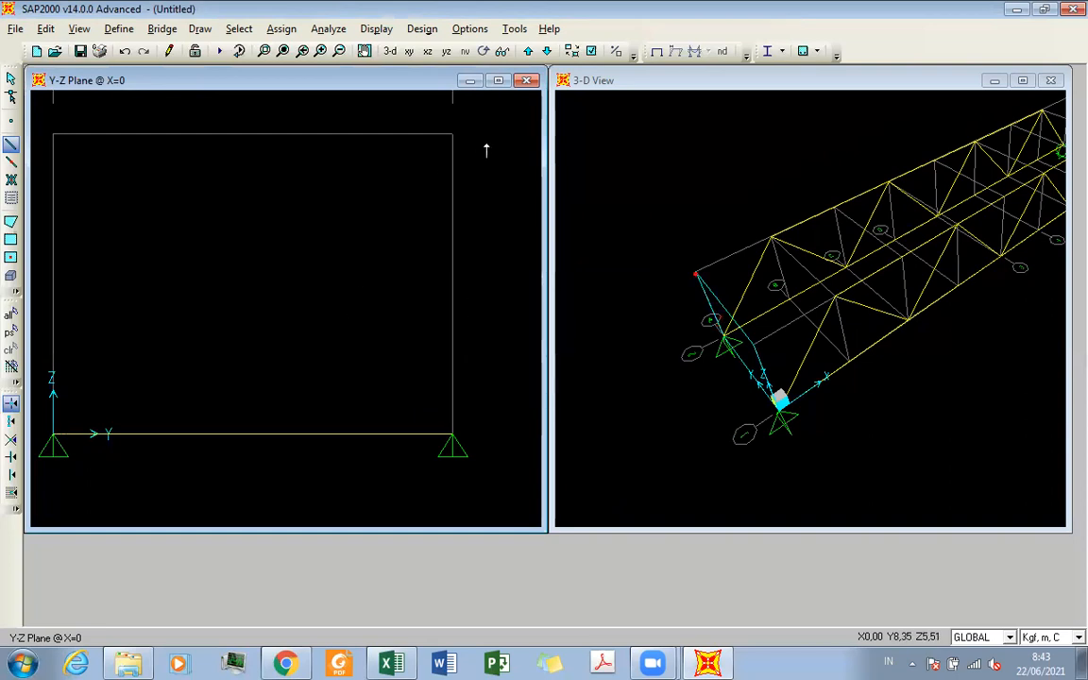
Draw horizontal frames between the trusses along both chord levels in the Y-Z plane at X=5
{"action": "left_click", "coordinate": [528, 52]}
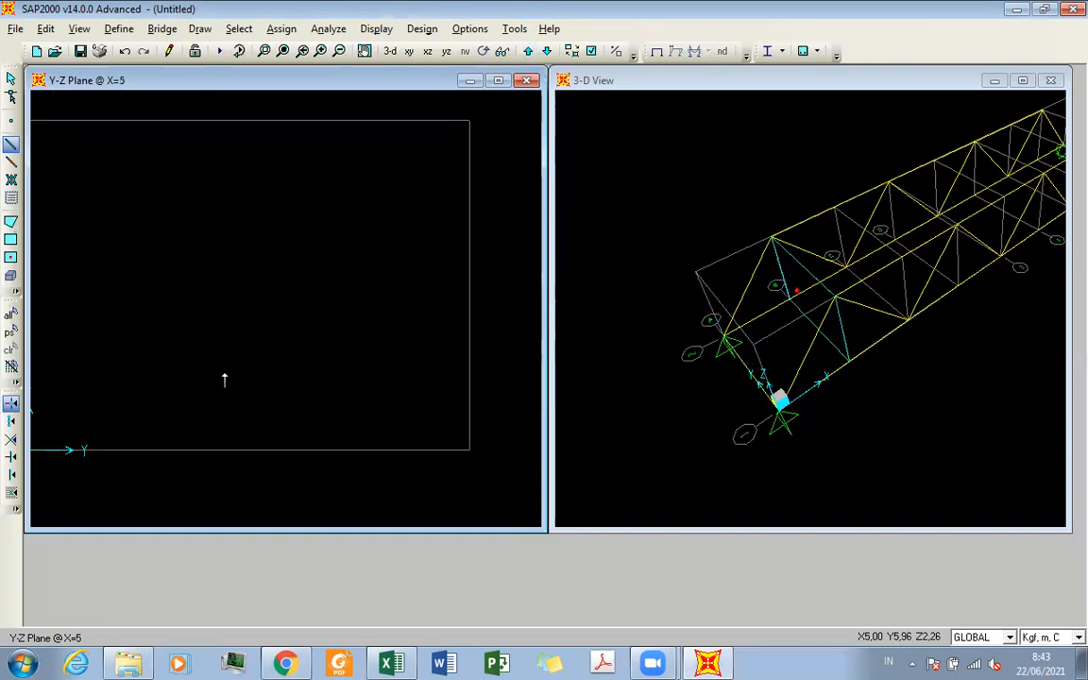
{"action": "middle_click_drag", "start_coordinate": [97, 432], "coordinate": [167, 432]}
{"action": "scroll", "coordinate": [162, 414], "scroll_direction": "down", "scroll_amount": 3}
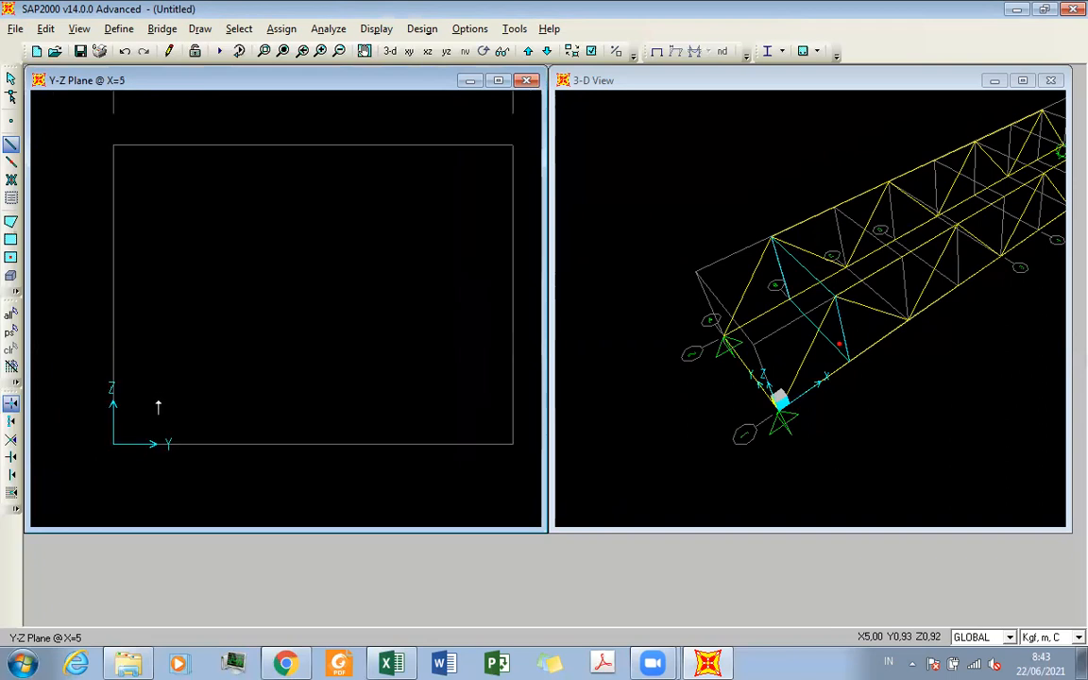
{"action": "left_click", "coordinate": [116, 442]}
{"action": "double_click", "coordinate": [495, 442]}
{"action": "left_click", "coordinate": [115, 157]}
{"action": "double_click", "coordinate": [495, 157]}
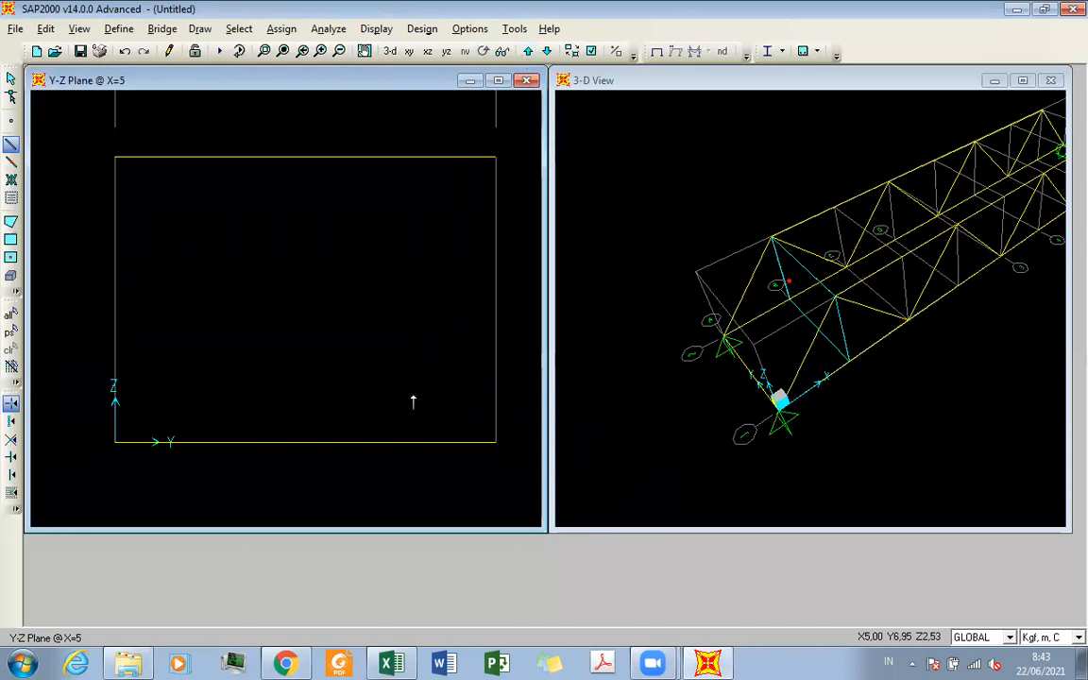
Delete the lower cross beam in the Y-Z plane at X=5
{"action": "left_click", "coordinate": [413, 458]}
{"action": "key", "text": "Escape"}
{"action": "left_click_drag", "start_coordinate": [401, 461], "coordinate": [351, 389]}
{"action": "key", "text": "Delete"}
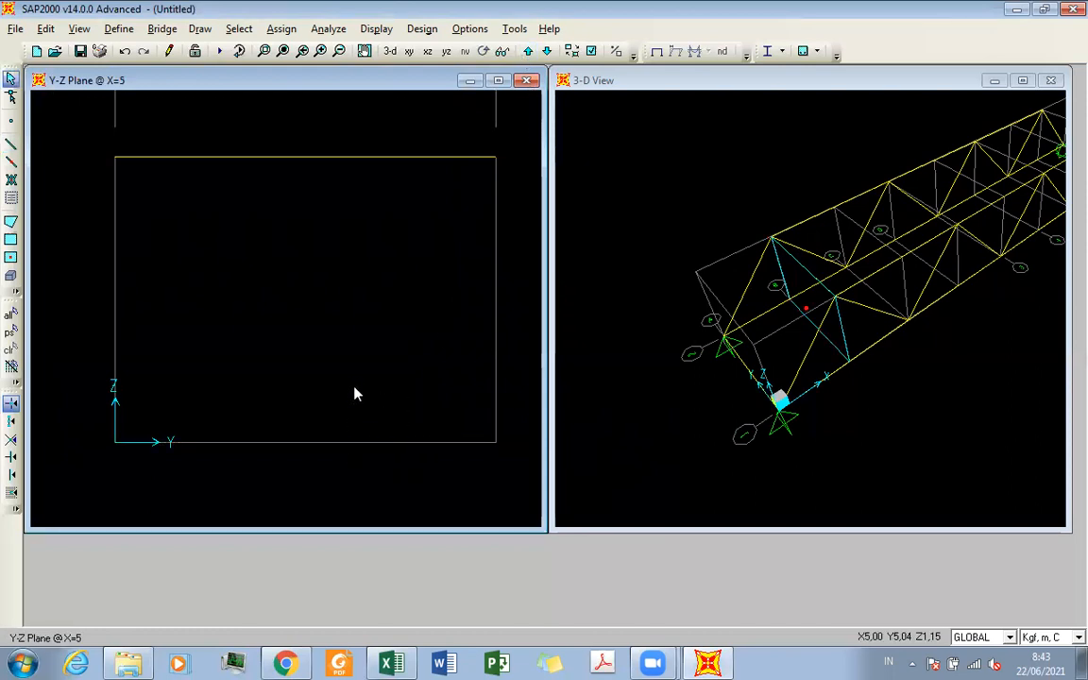
Draw a WF 200x150x6x9 cross beam between the bottom chords in the Y-Z plane at X=10
{"action": "left_click", "coordinate": [532, 54]}
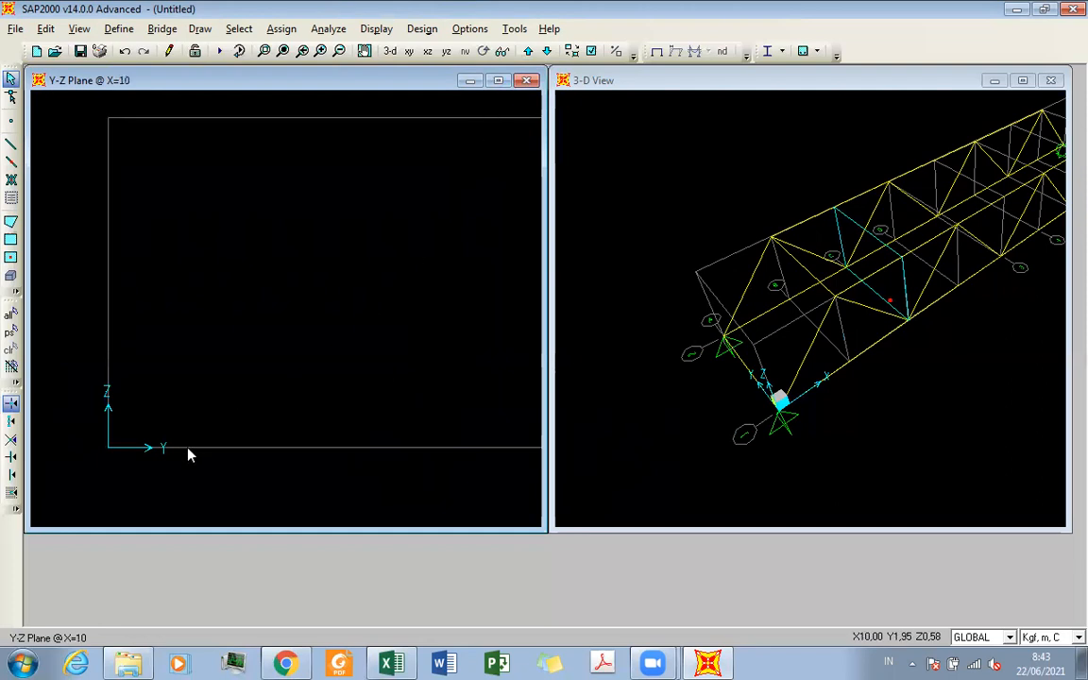
{"action": "left_click", "coordinate": [11, 143]}
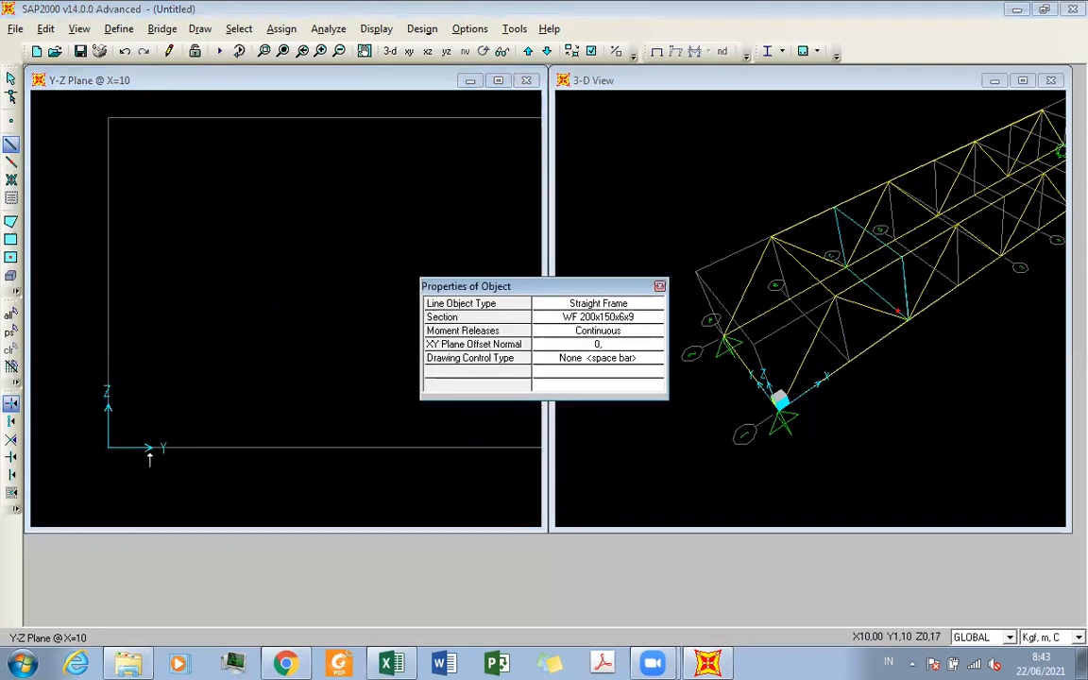
{"action": "left_click", "coordinate": [112, 450]}
{"action": "scroll", "coordinate": [435, 426], "scroll_direction": "down", "scroll_amount": 1}
{"action": "middle_click_drag", "start_coordinate": [455, 423], "coordinate": [271, 409]}
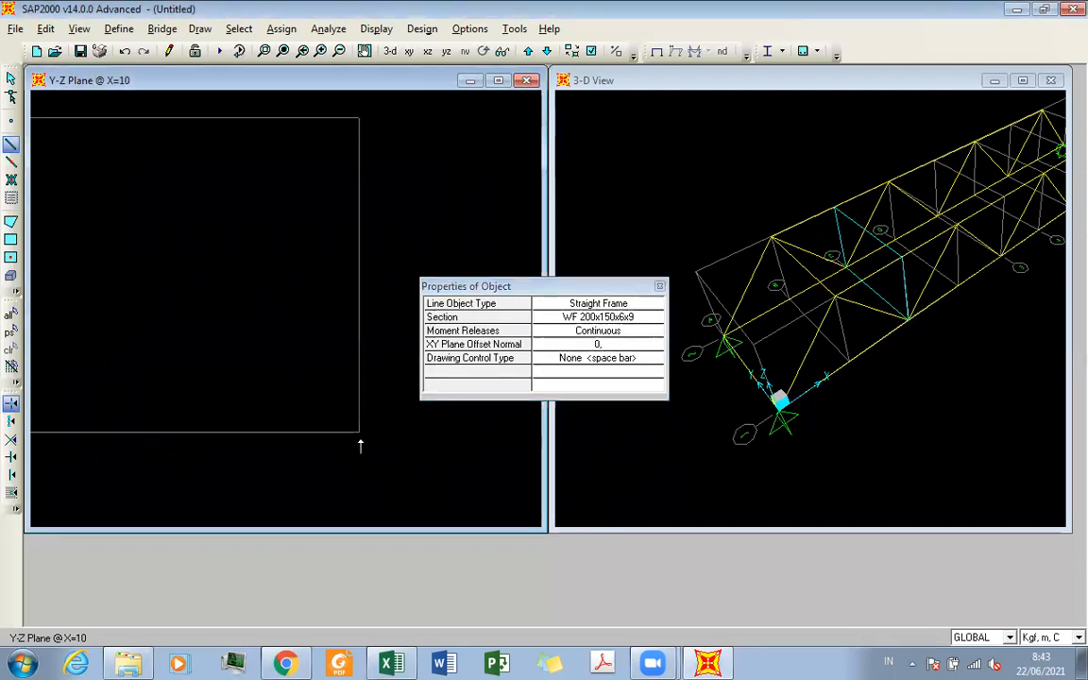
{"action": "left_click", "coordinate": [359, 433]}
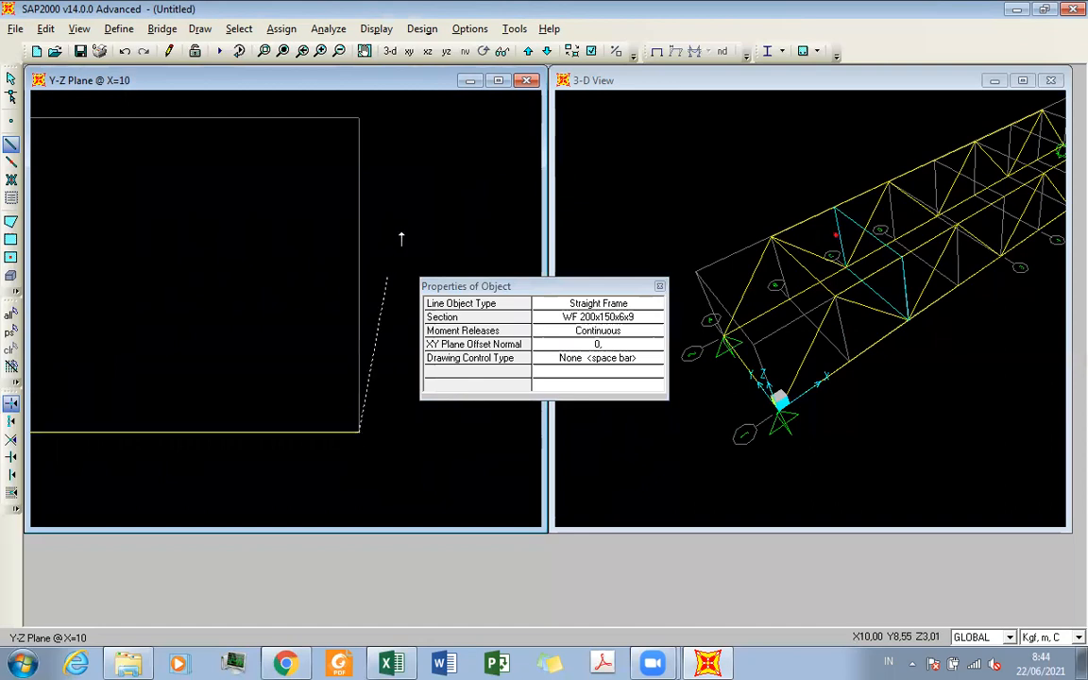
Draw a WF 200x150x6x9 cross beam between the top chords in the Y-Z plane at X=15
{"action": "left_click", "coordinate": [528, 51]}
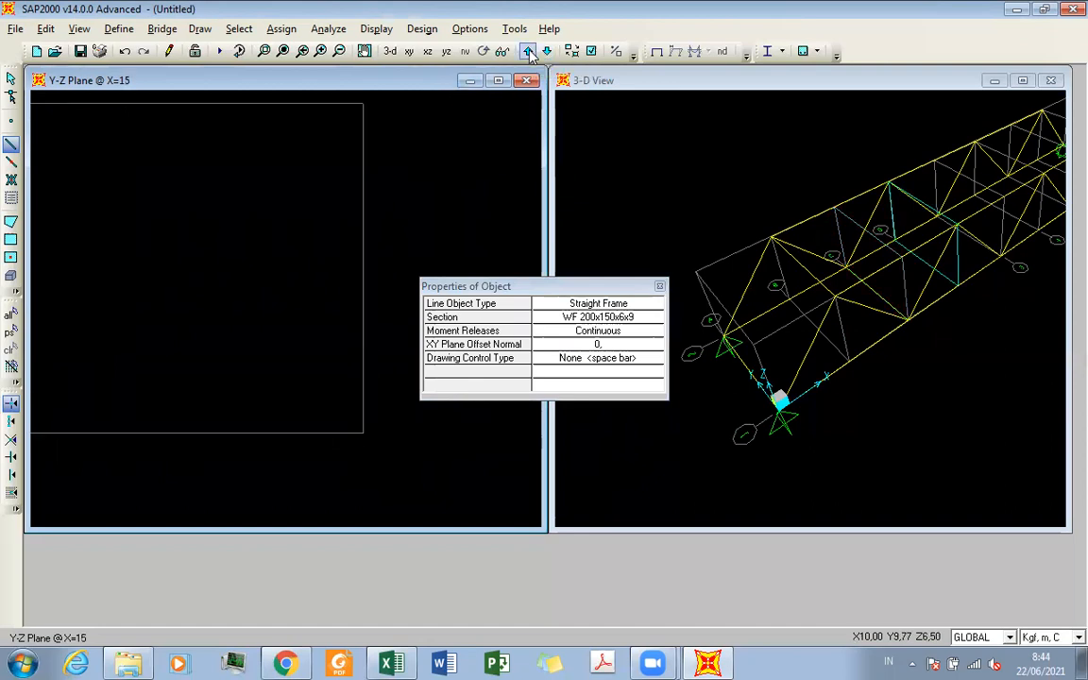
{"action": "middle_click_drag", "start_coordinate": [285, 253], "coordinate": [362, 293]}
{"action": "scroll", "coordinate": [150, 208], "scroll_direction": "down", "scroll_amount": 2}
{"action": "middle_click_drag", "start_coordinate": [106, 196], "coordinate": [201, 233]}
{"action": "left_click", "coordinate": [104, 186]}
{"action": "left_click", "coordinate": [503, 186]}
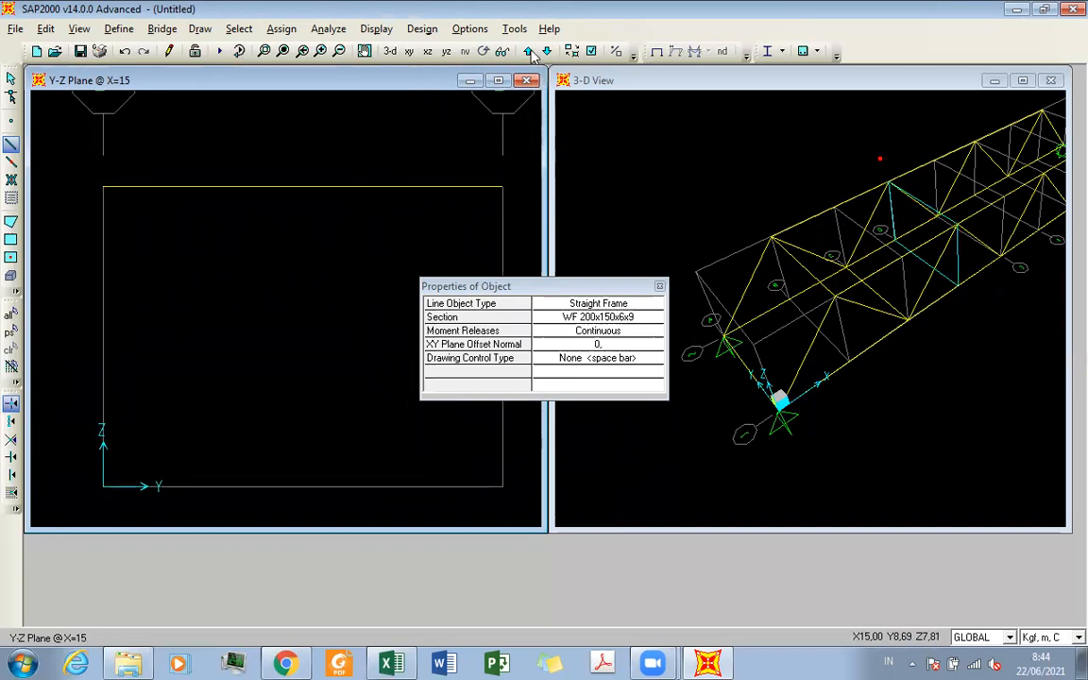
Draw WF 200x150x6x9 cross beams between the bottom chords at X=20 and between the top chords at X=25
{"action": "left_click", "coordinate": [528, 51]}
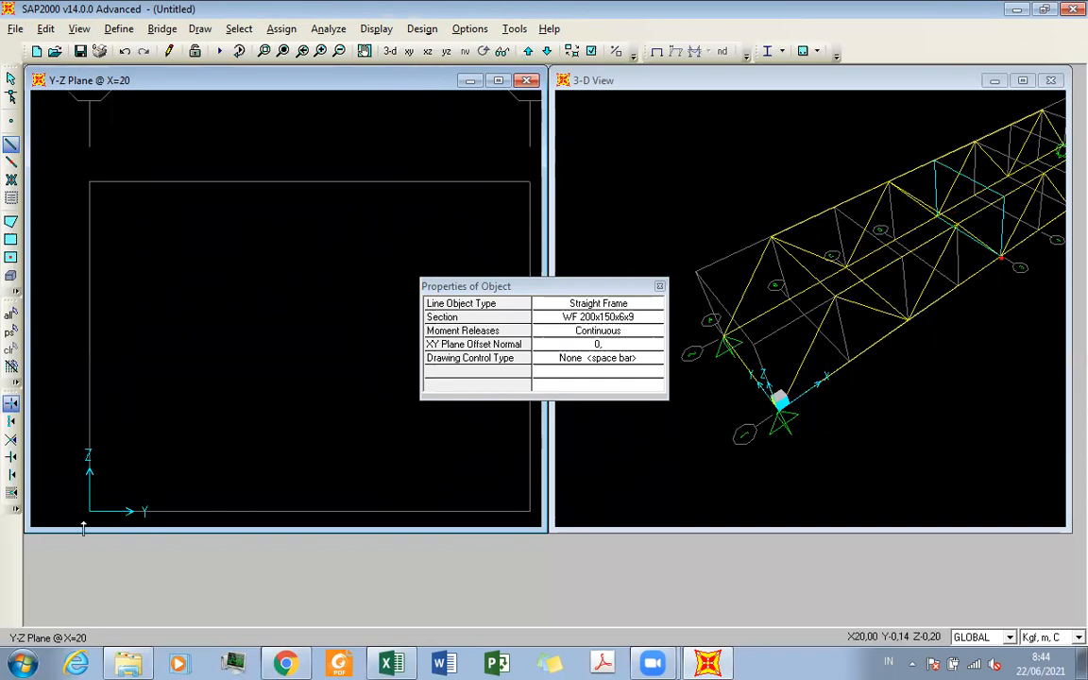
{"action": "left_click", "coordinate": [531, 512]}
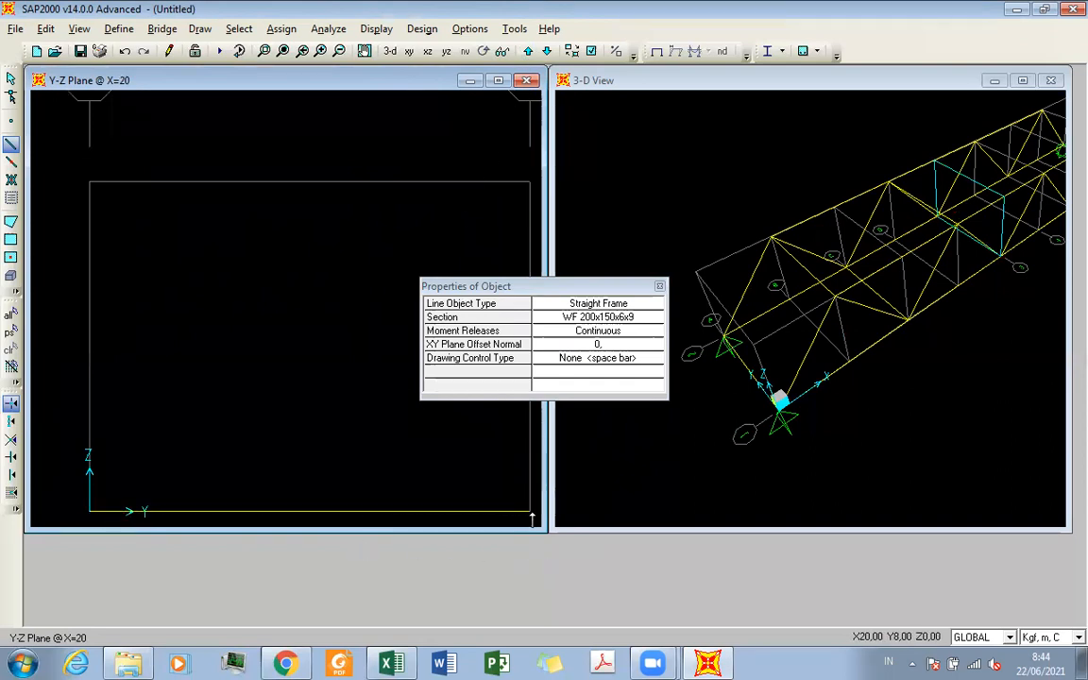
{"action": "left_click", "coordinate": [528, 51]}
{"action": "left_click", "coordinate": [90, 181]}
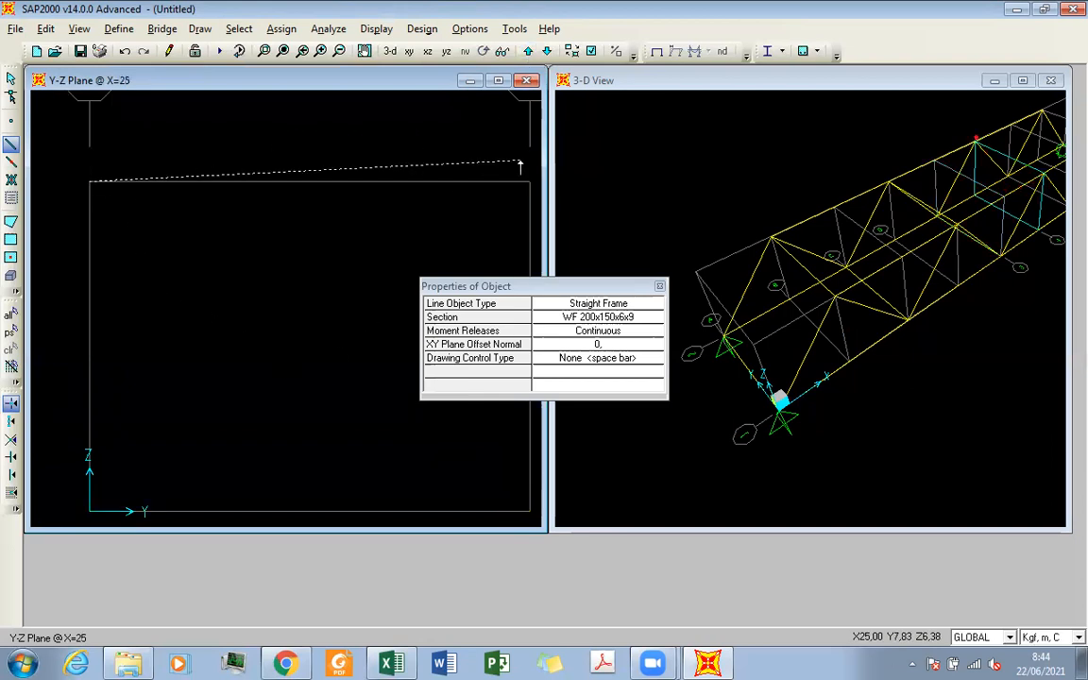
Draw a WF 200x150x6x9 cross beam between the bottom chords at X=30 and advance the Y-Z plane to X=35
{"action": "left_click", "coordinate": [528, 51]}
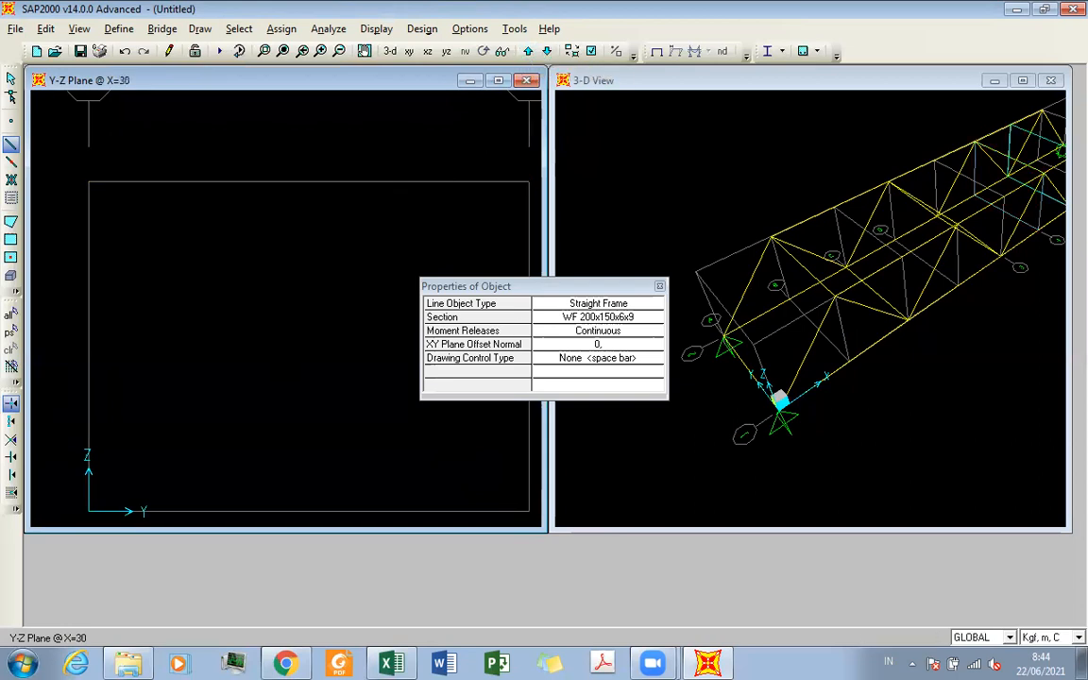
{"action": "left_click", "coordinate": [42, 467]}
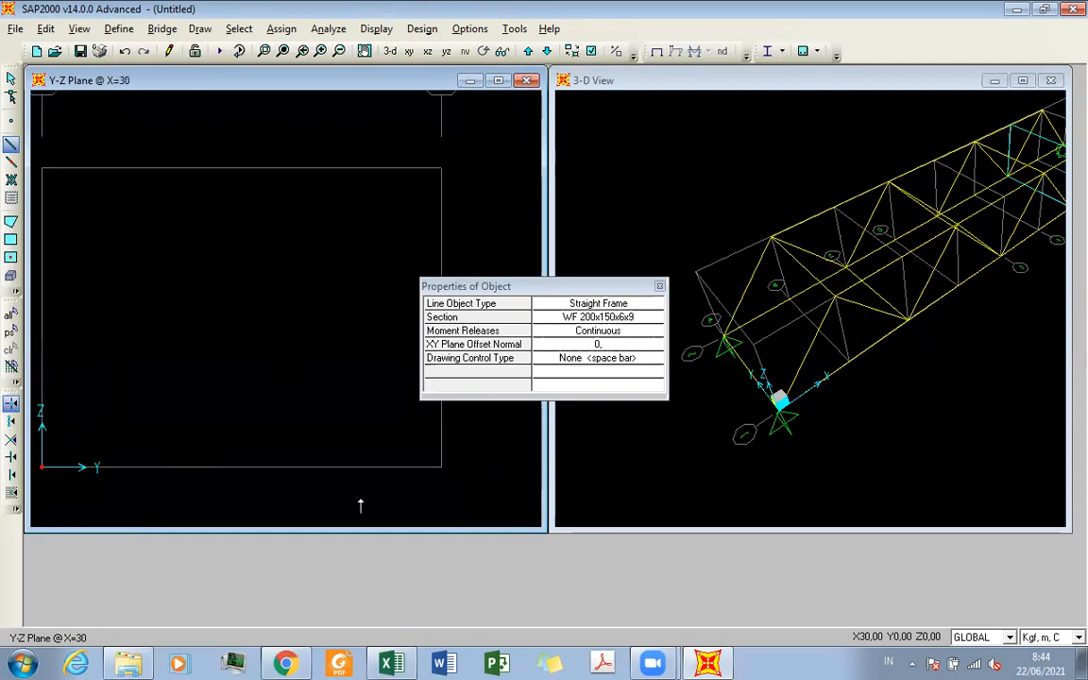
{"action": "left_click", "coordinate": [441, 466]}
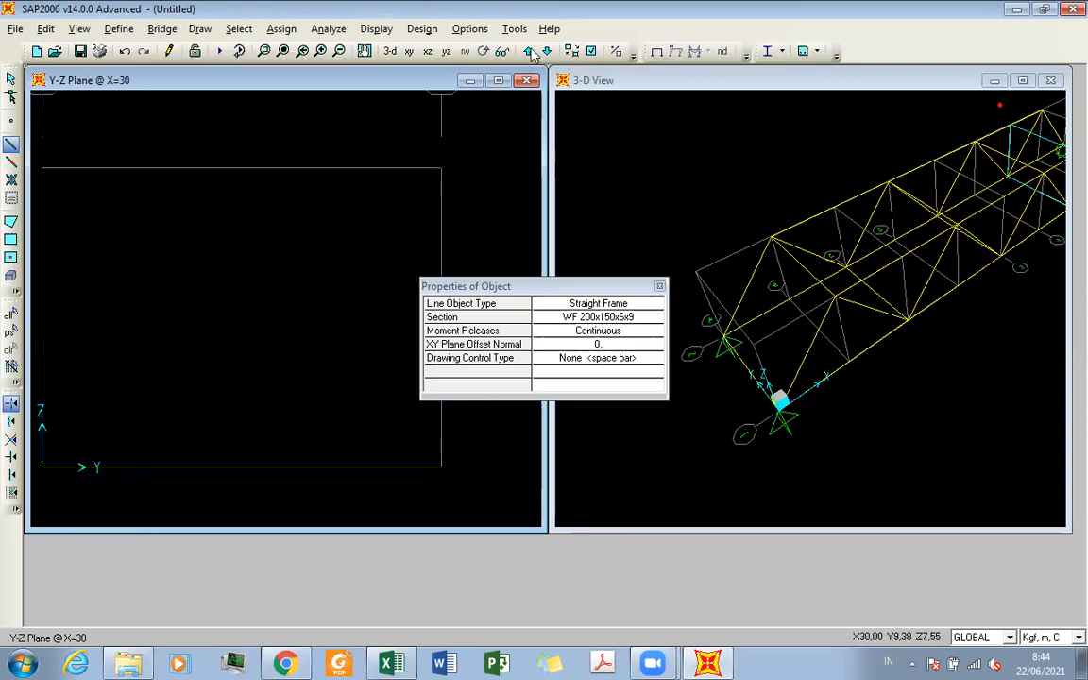
{"action": "left_click", "coordinate": [529, 51]}
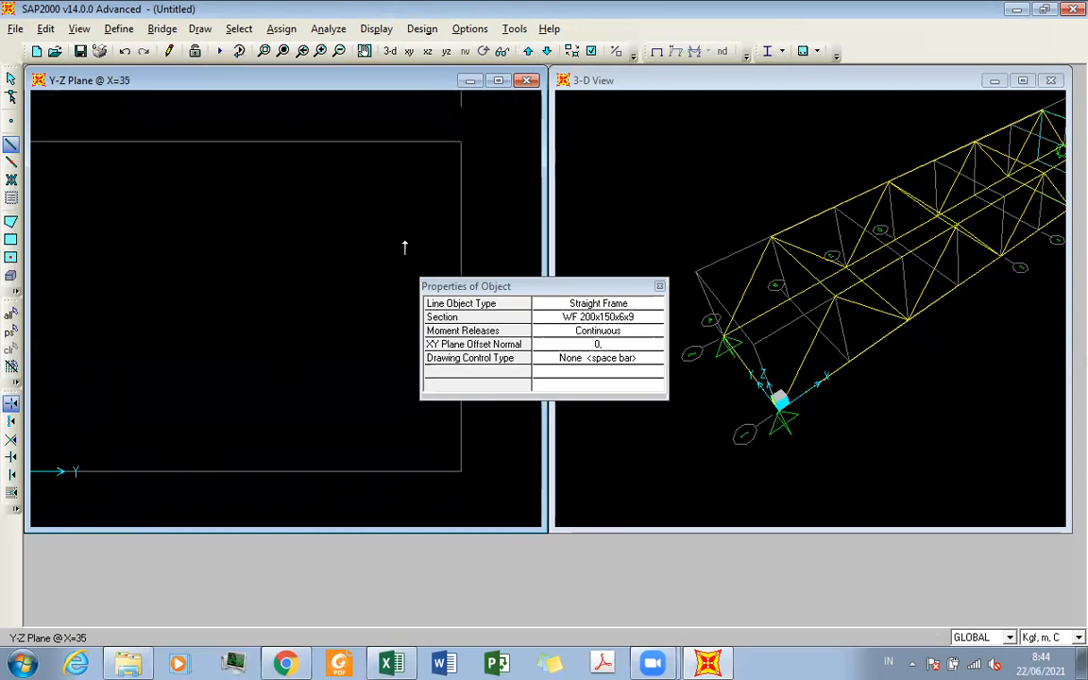
{"action": "left_click", "coordinate": [739, 211]}
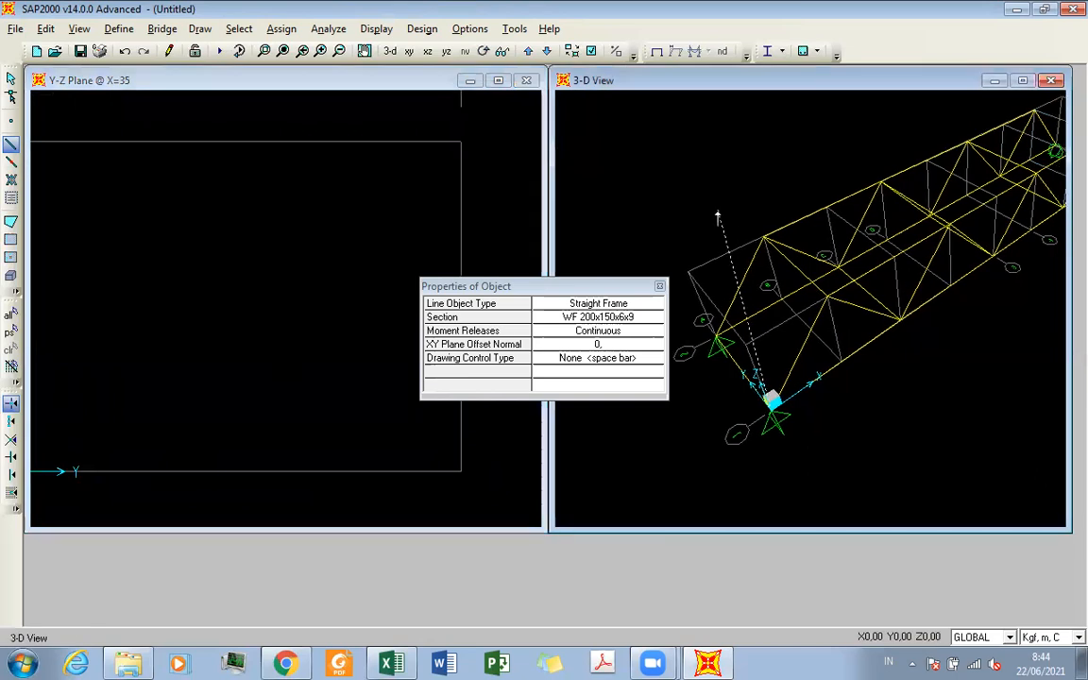
{"action": "key", "text": "Escape"}
{"action": "scroll", "coordinate": [848, 285], "scroll_direction": "down", "scroll_amount": 1}
{"action": "middle_click_drag", "start_coordinate": [941, 335], "coordinate": [853, 371]}
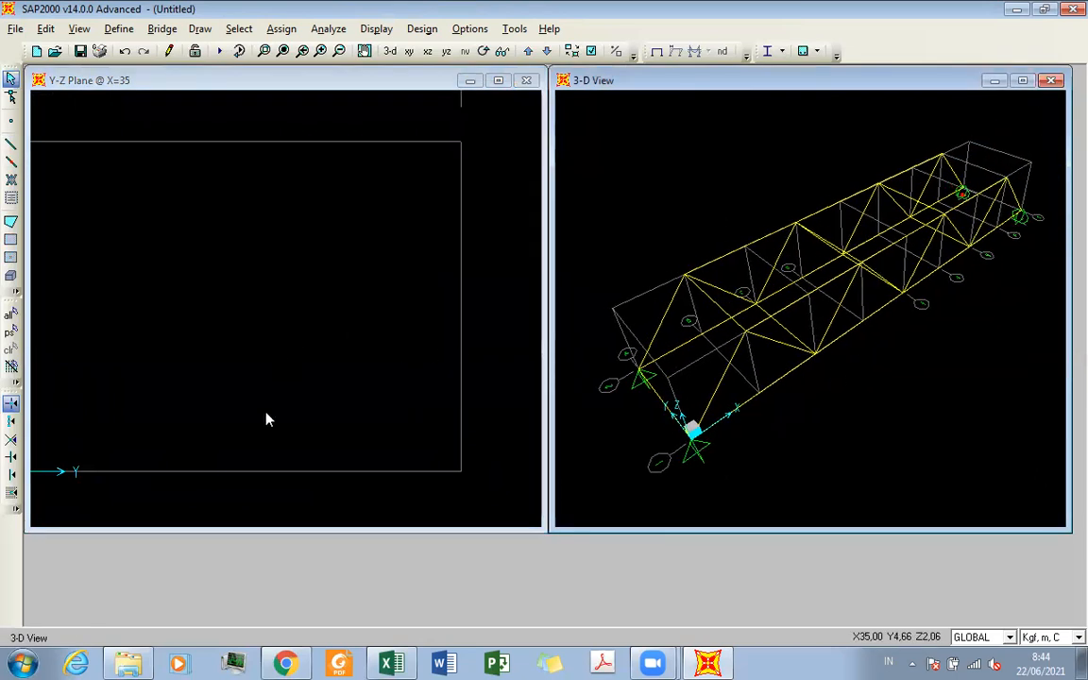
Draw a WF 200x150x6x9 cross beam between the top chords in the Y-Z plane at X=35
{"action": "left_click", "coordinate": [201, 398]}
{"action": "middle_click_drag", "start_coordinate": [250, 373], "coordinate": [275, 369]}
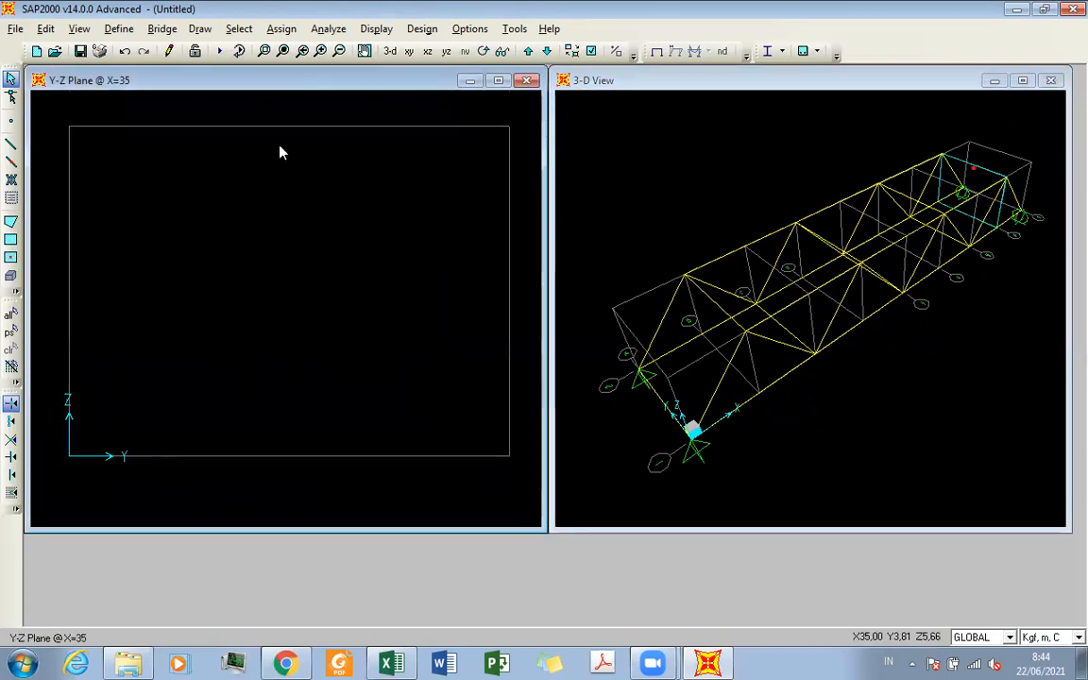
{"action": "left_click", "coordinate": [11, 143]}
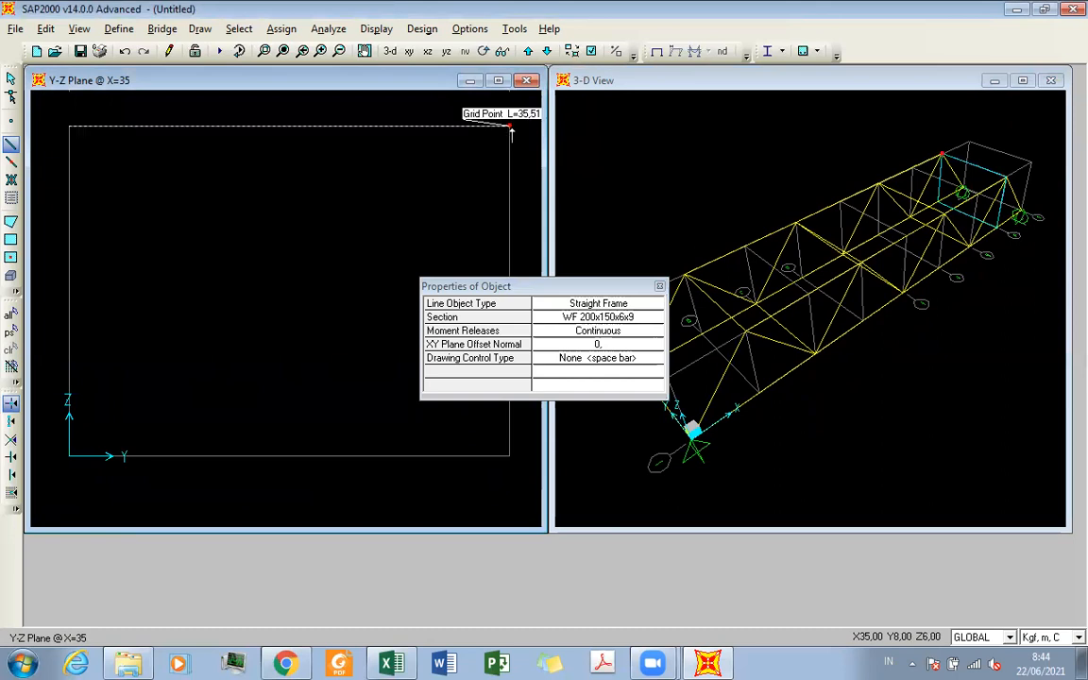
{"action": "left_click", "coordinate": [660, 287]}
Draw a WF 200x150x6x9 cross beam between the bottom chord supports in the Y-Z plane at X=40
{"action": "left_click", "coordinate": [527, 51]}
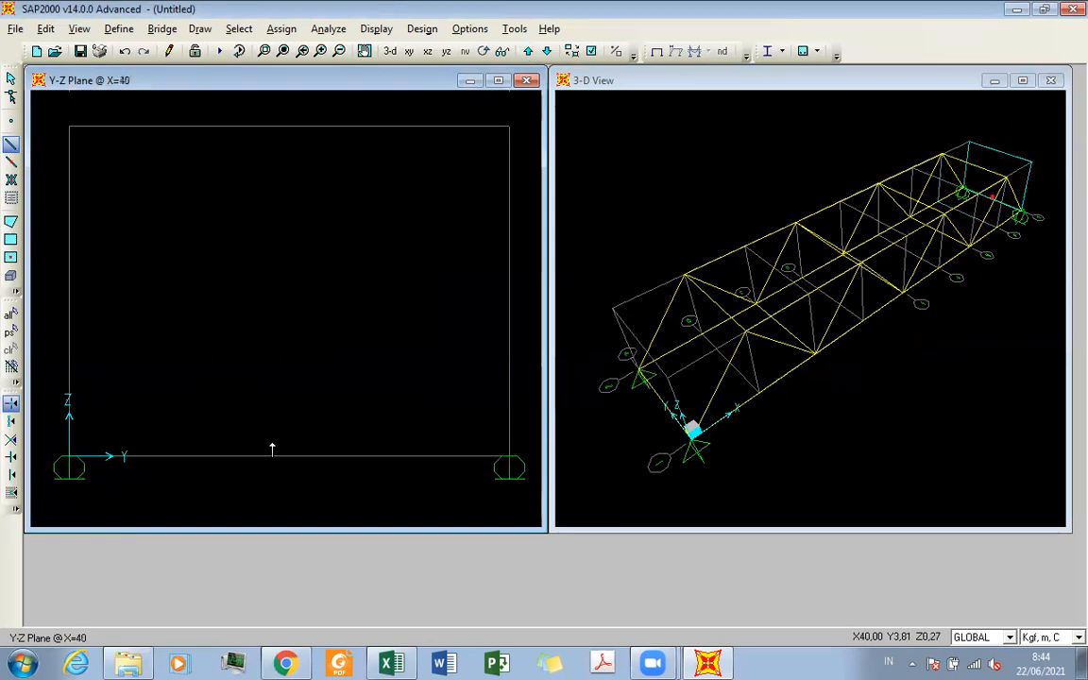
{"action": "left_click", "coordinate": [88, 456]}
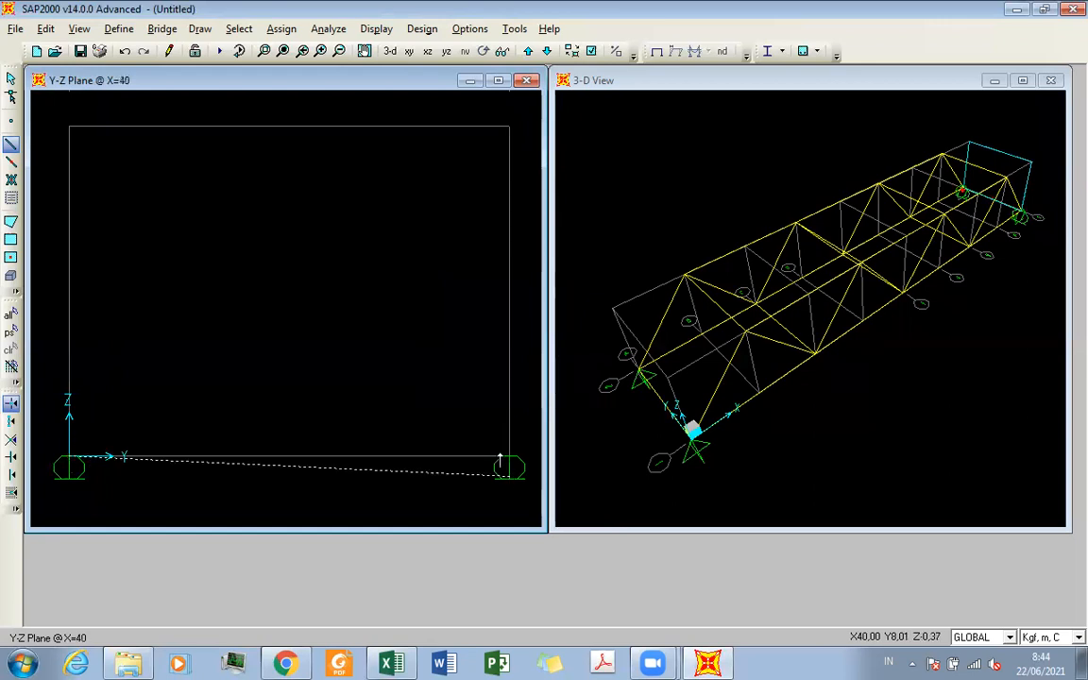
{"action": "left_click", "coordinate": [509, 457]}
{"action": "key", "text": "Escape"}
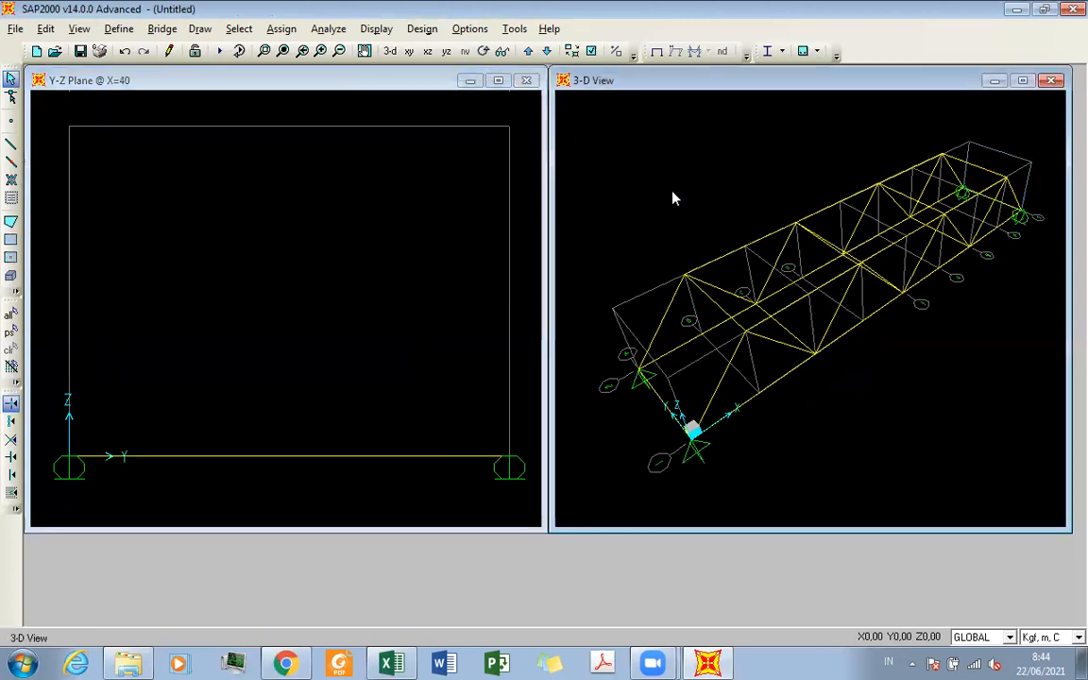
Hide the grid lines in the 3-D view of the bridge
{"action": "left_click", "coordinate": [389, 51]}
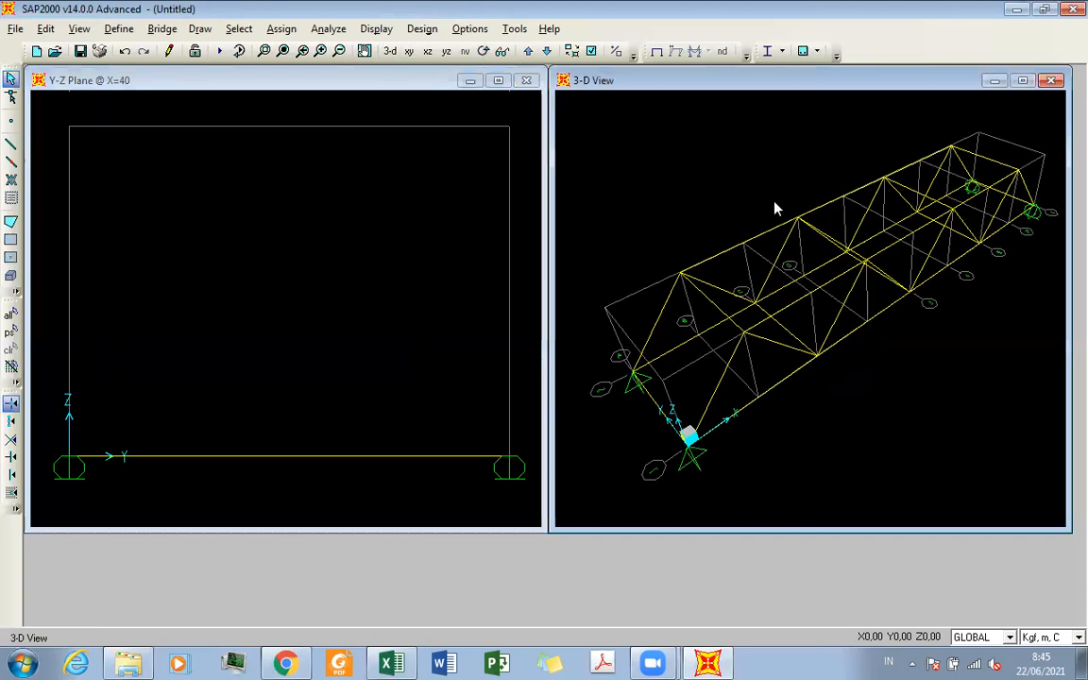
{"action": "left_click", "coordinate": [483, 54]}
{"action": "left_click_drag", "start_coordinate": [812, 317], "coordinate": [795, 296]}
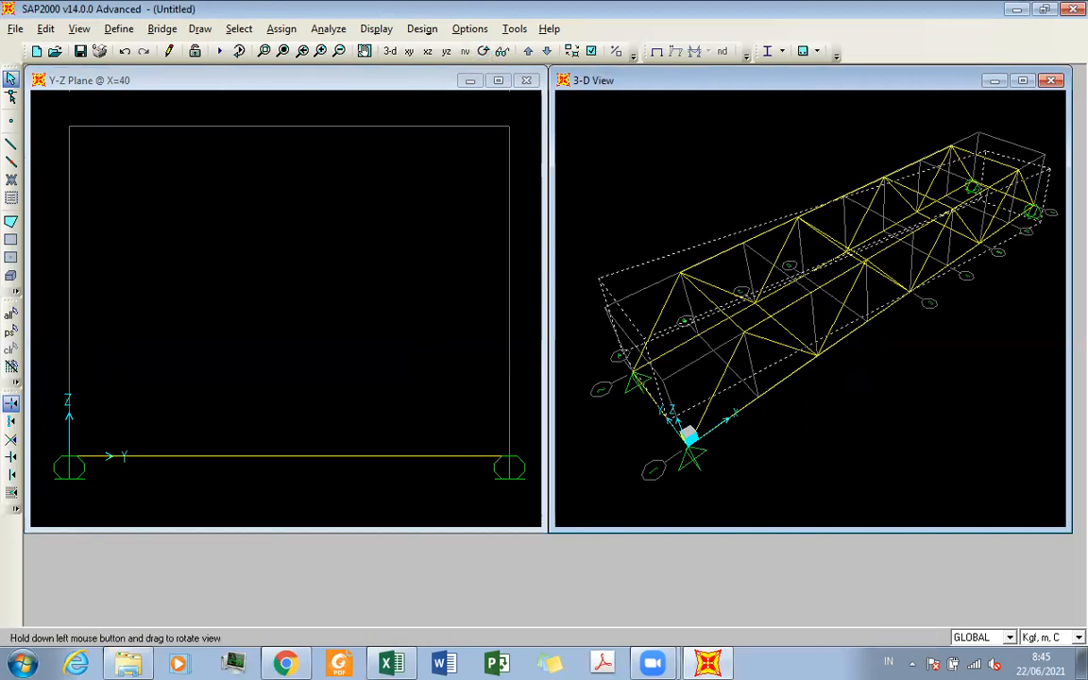
{"action": "left_click_drag", "start_coordinate": [855, 408], "coordinate": [855, 406]}
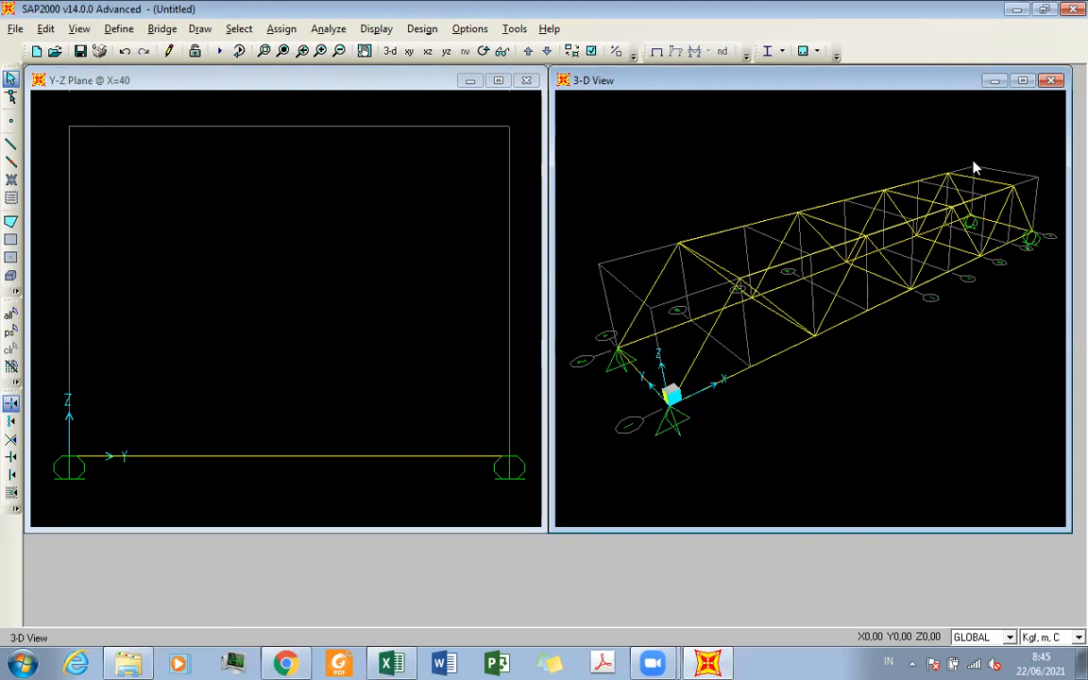
{"action": "left_click", "coordinate": [117, 28]}
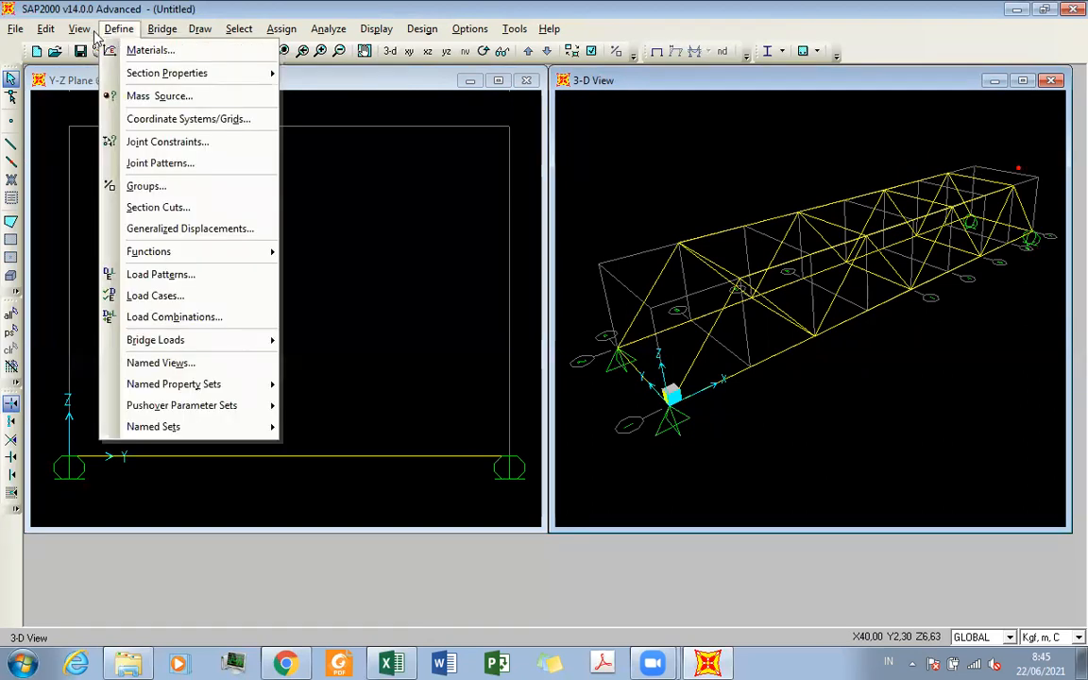
{"action": "mouse_move", "coordinate": [83, 31]}
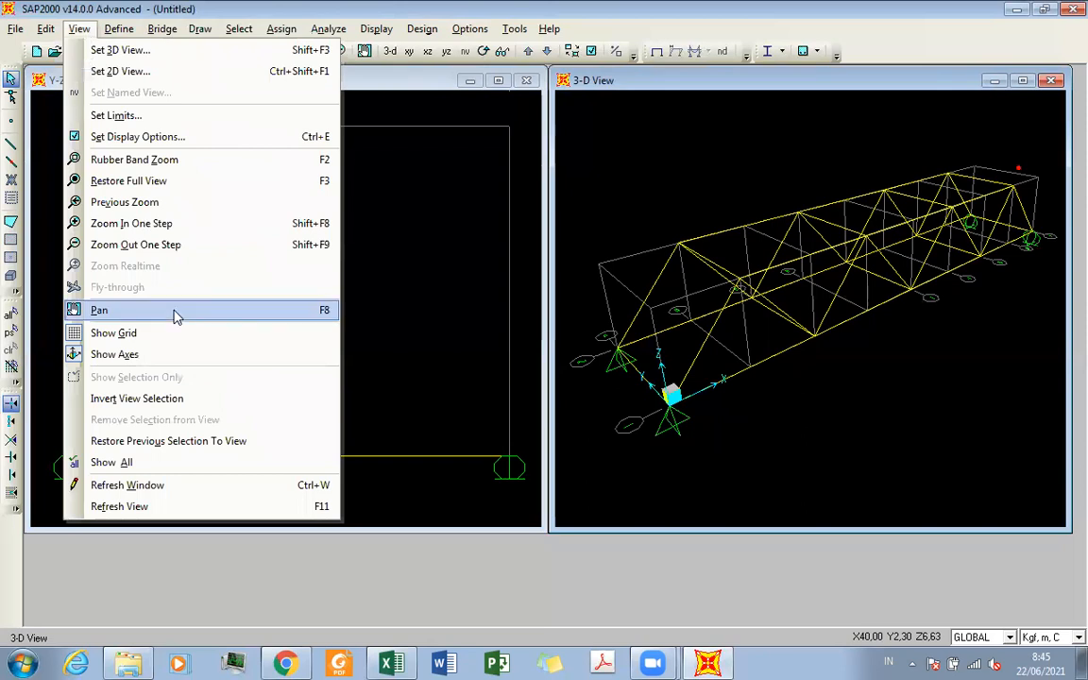
{"action": "left_click", "coordinate": [178, 334]}
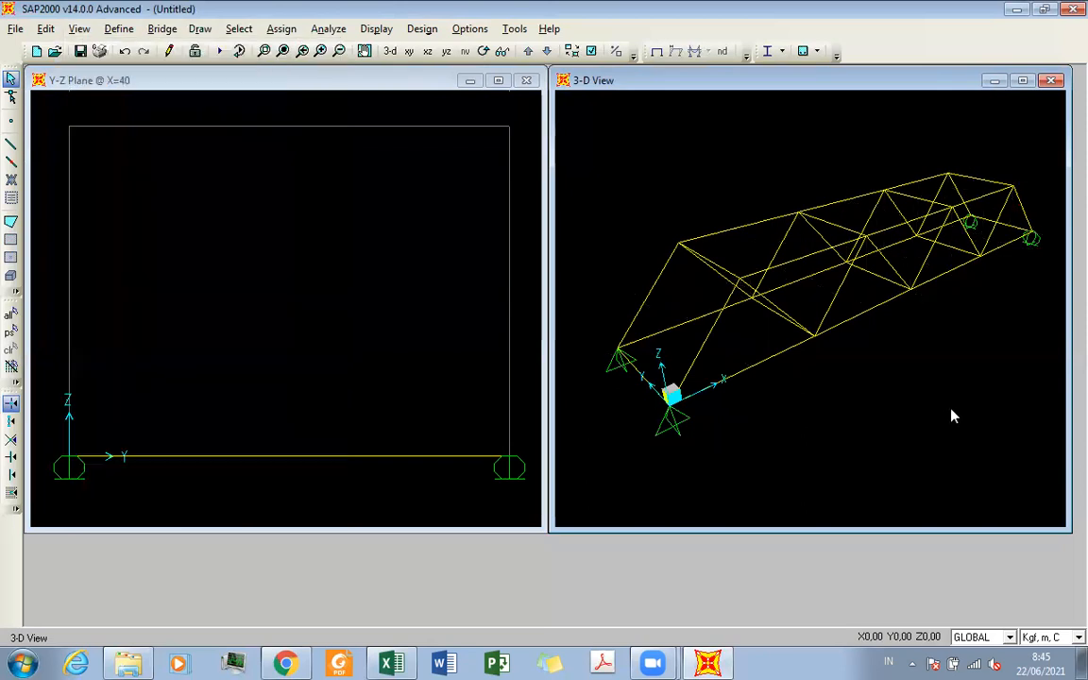
Change the Y-Z plane view to the X-Z plane at Y=0
{"action": "middle_click_drag", "start_coordinate": [898, 281], "coordinate": [874, 344]}
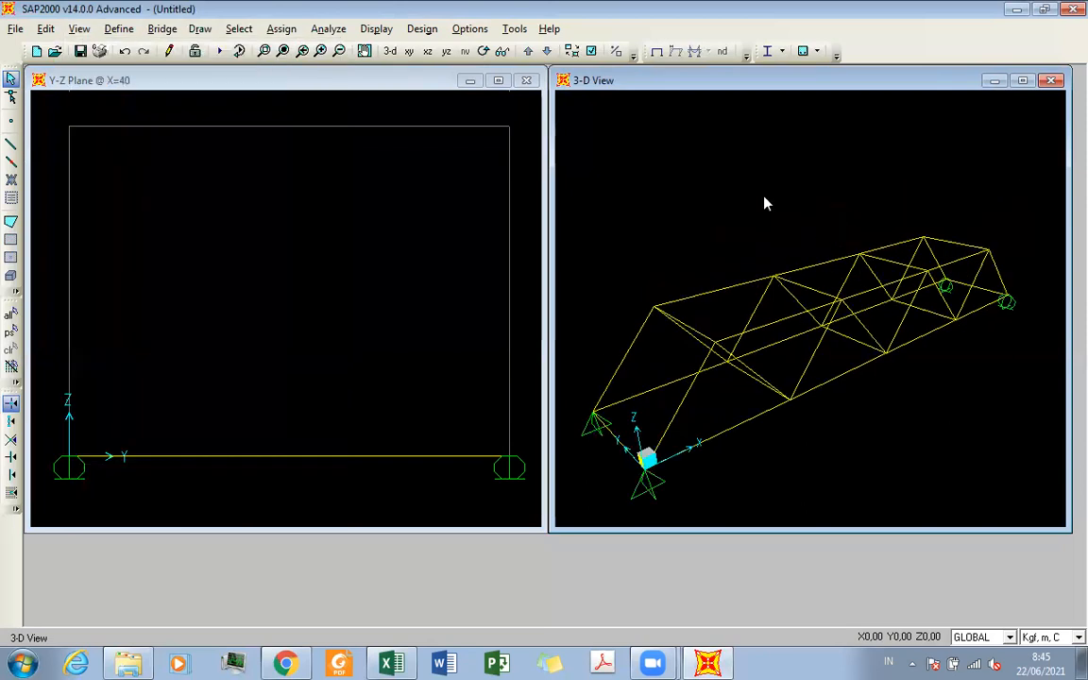
{"action": "left_click", "coordinate": [483, 51]}
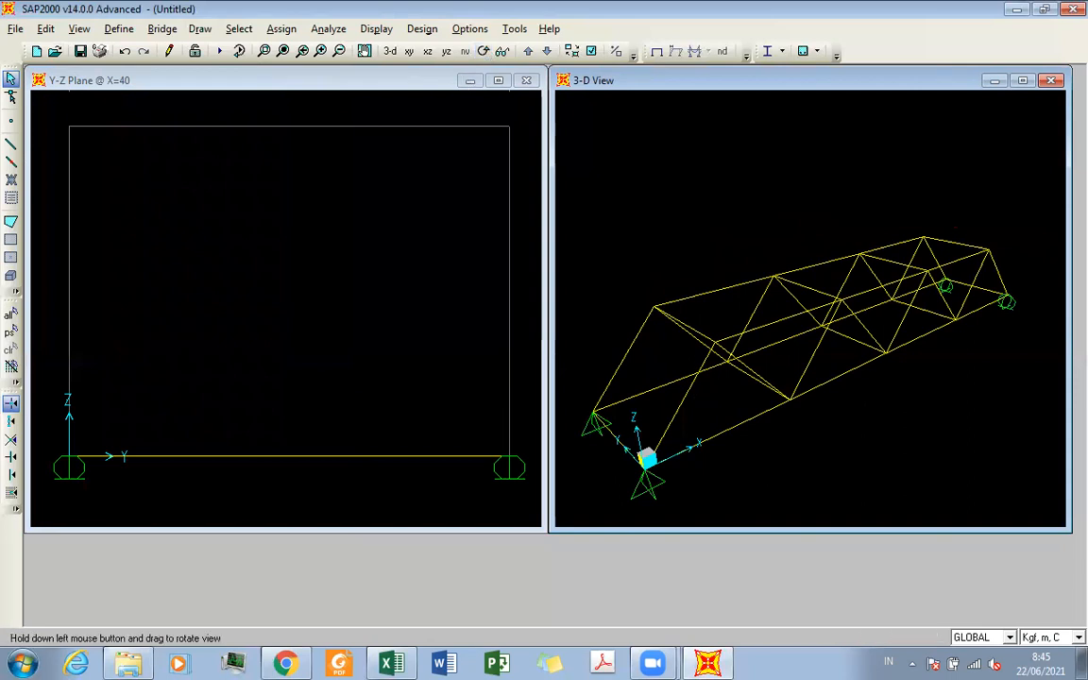
{"action": "left_click_drag", "start_coordinate": [801, 392], "coordinate": [798, 396]}
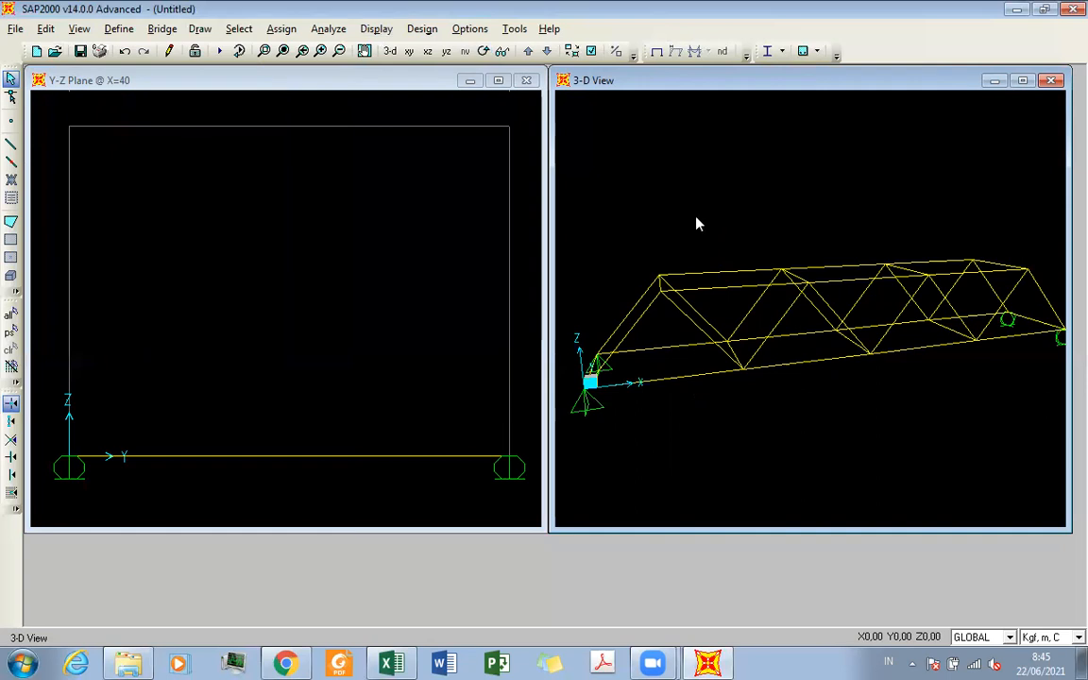
{"action": "left_click", "coordinate": [405, 247]}
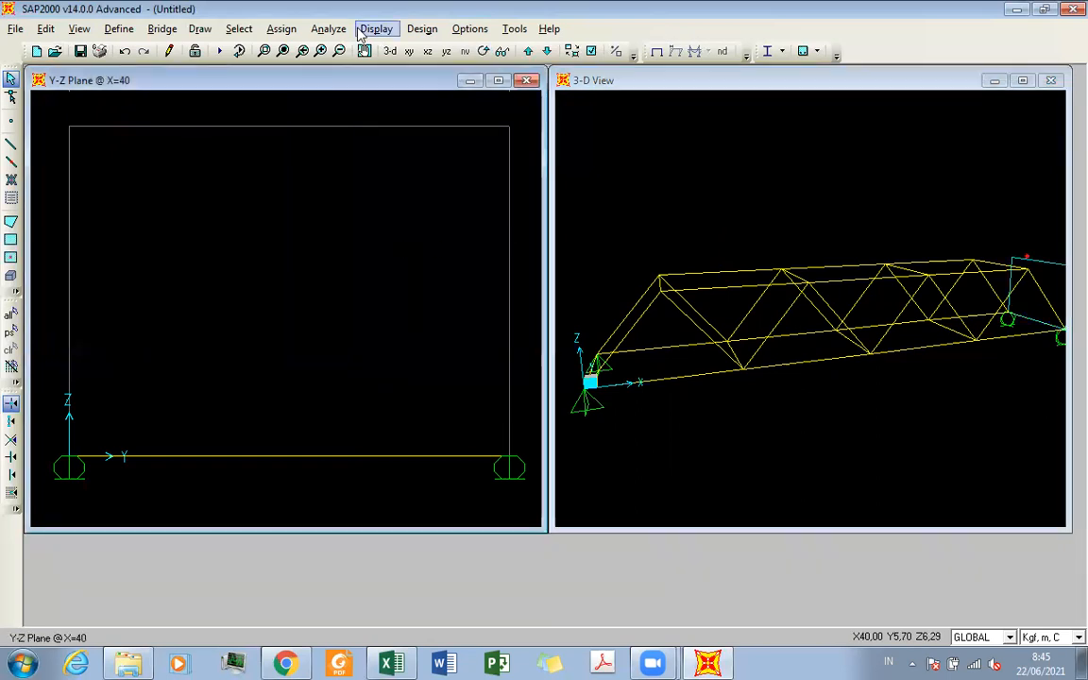
{"action": "left_click", "coordinate": [427, 51]}
Display the frame members as extruded sections in the 3-D view
{"action": "left_click", "coordinate": [770, 239]}
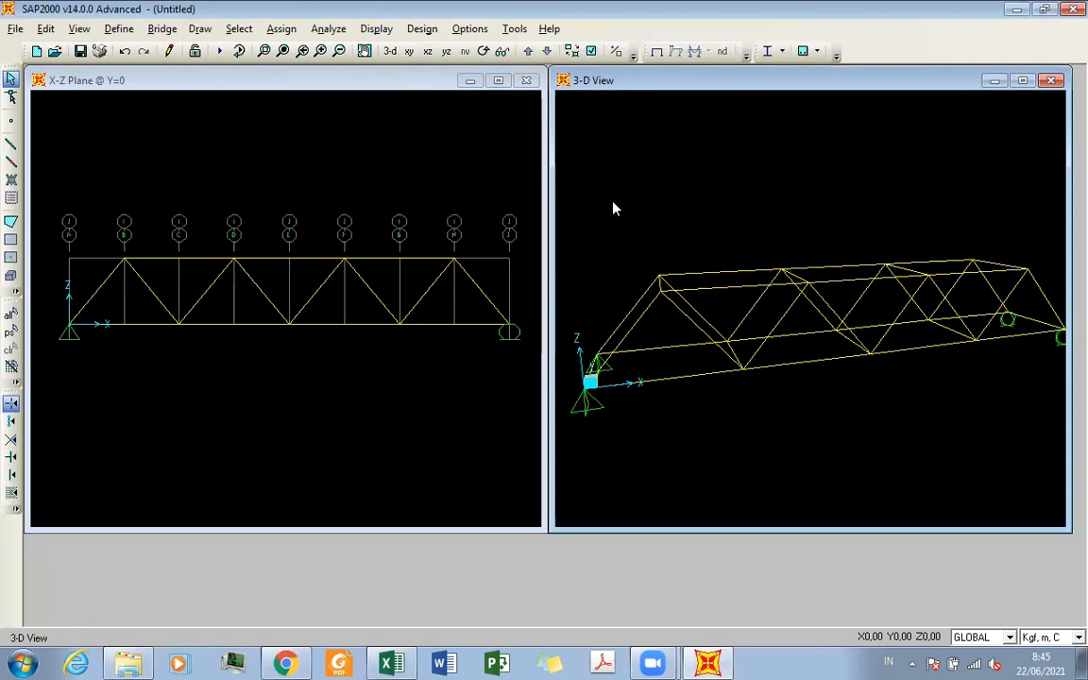
{"action": "left_click", "coordinate": [592, 52]}
{"action": "left_click", "coordinate": [563, 249]}
{"action": "left_click", "coordinate": [503, 475]}
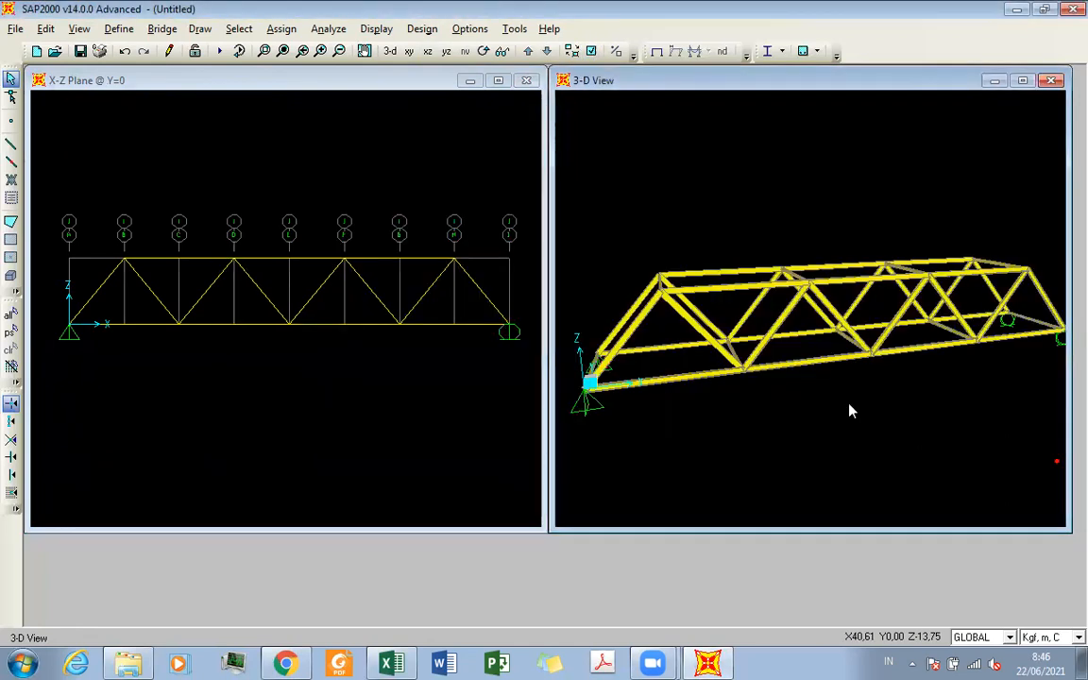
Examine the extruded truss members and cross beams from several angles, closely around the top chord joint at X=5
{"action": "middle_click_drag", "start_coordinate": [746, 366], "coordinate": [795, 400]}
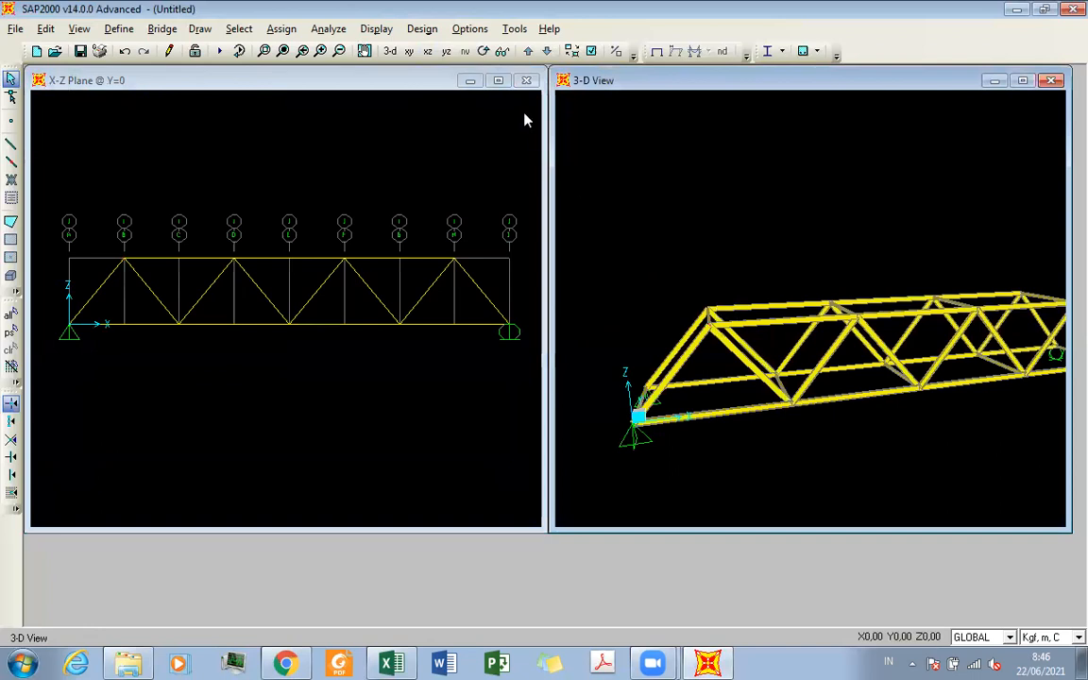
{"action": "left_click", "coordinate": [484, 51]}
{"action": "mouse_move", "coordinate": [845, 398]}
{"action": "left_mouse_down"}
{"action": "mouse_move", "coordinate": [847, 377]}
{"action": "mouse_move", "coordinate": [860, 415]}
{"action": "left_mouse_up"}
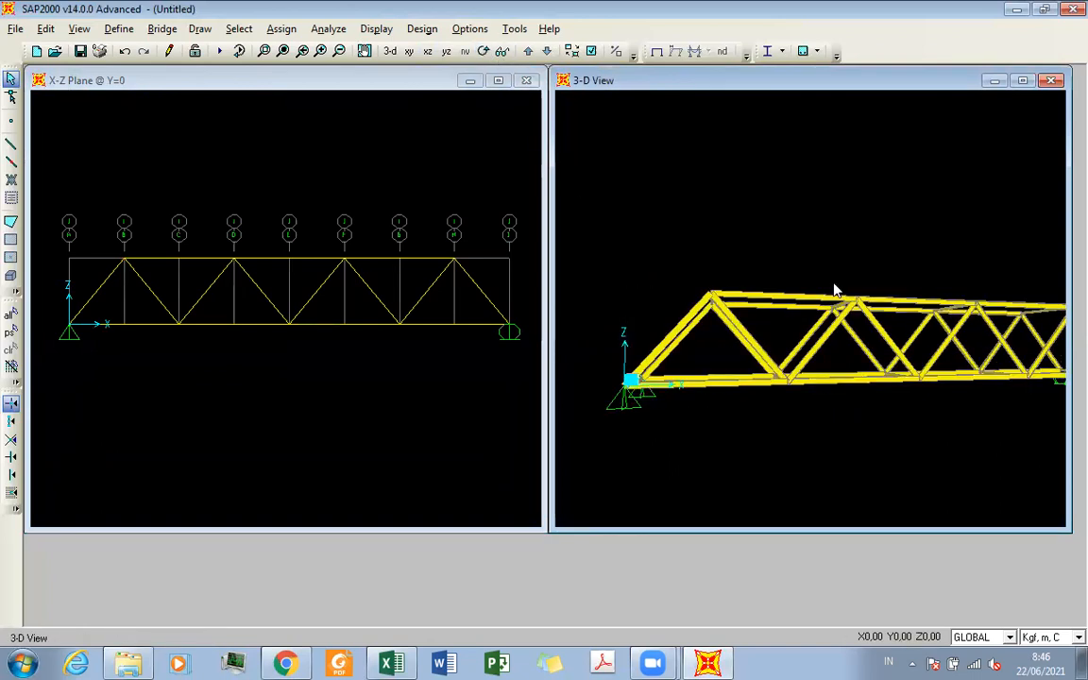
{"action": "left_click", "coordinate": [483, 52]}
{"action": "left_click_drag", "start_coordinate": [841, 304], "coordinate": [786, 294]}
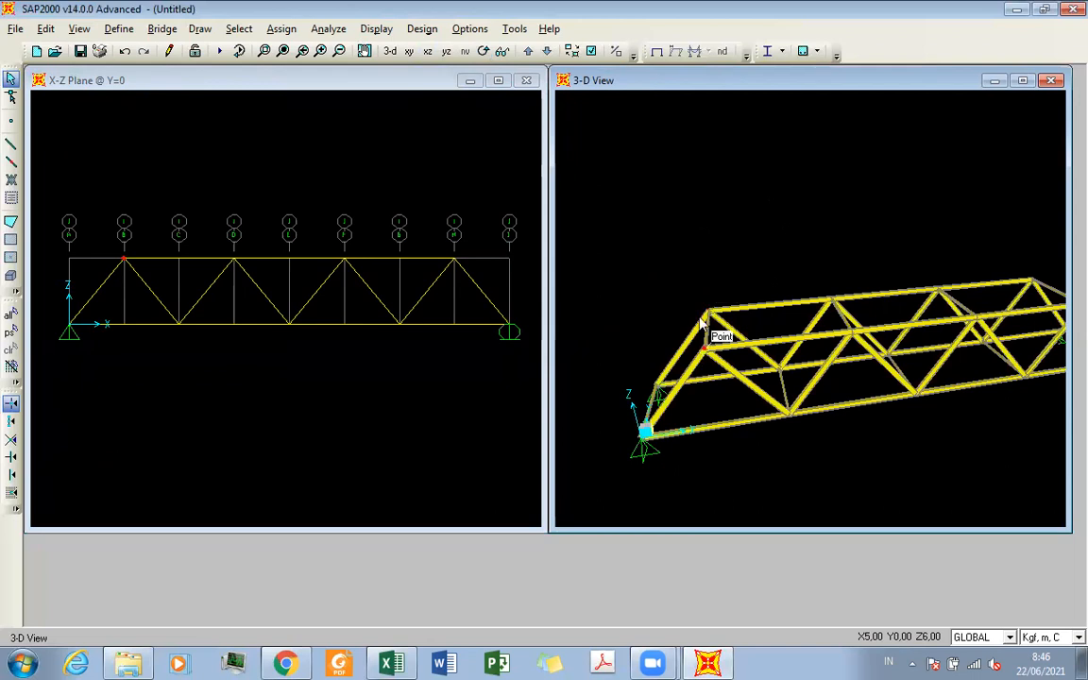
{"action": "scroll", "coordinate": [719, 350], "scroll_direction": "up", "scroll_amount": 2}
{"action": "scroll", "coordinate": [717, 352], "scroll_direction": "up", "scroll_amount": 1}
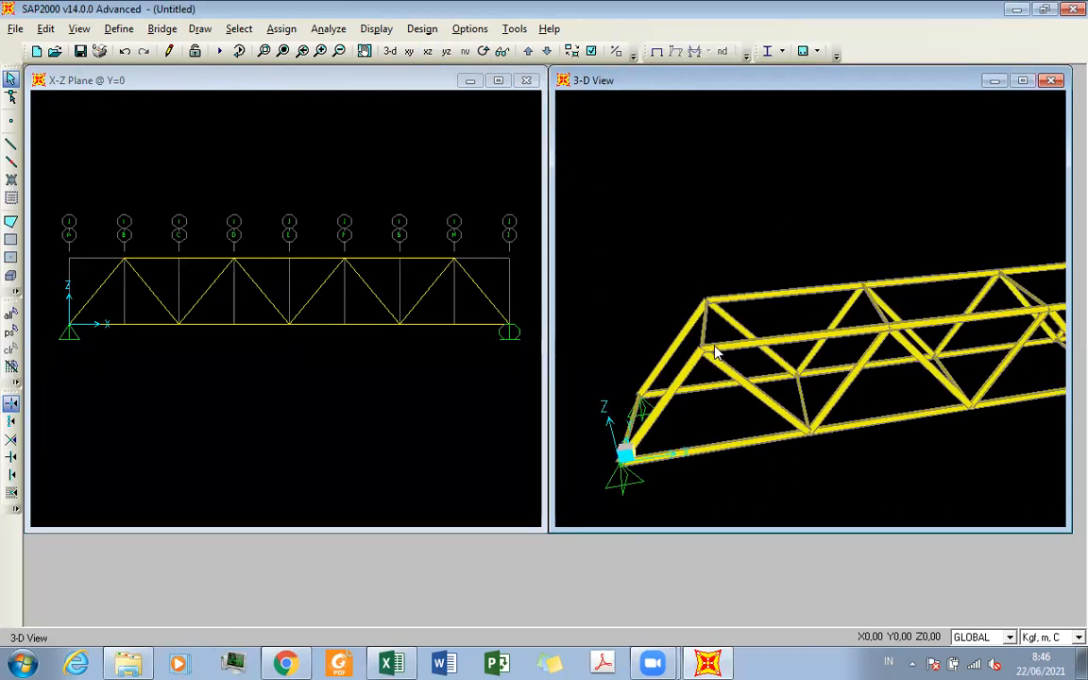
{"action": "scroll", "coordinate": [714, 352], "scroll_direction": "up", "scroll_amount": 2}
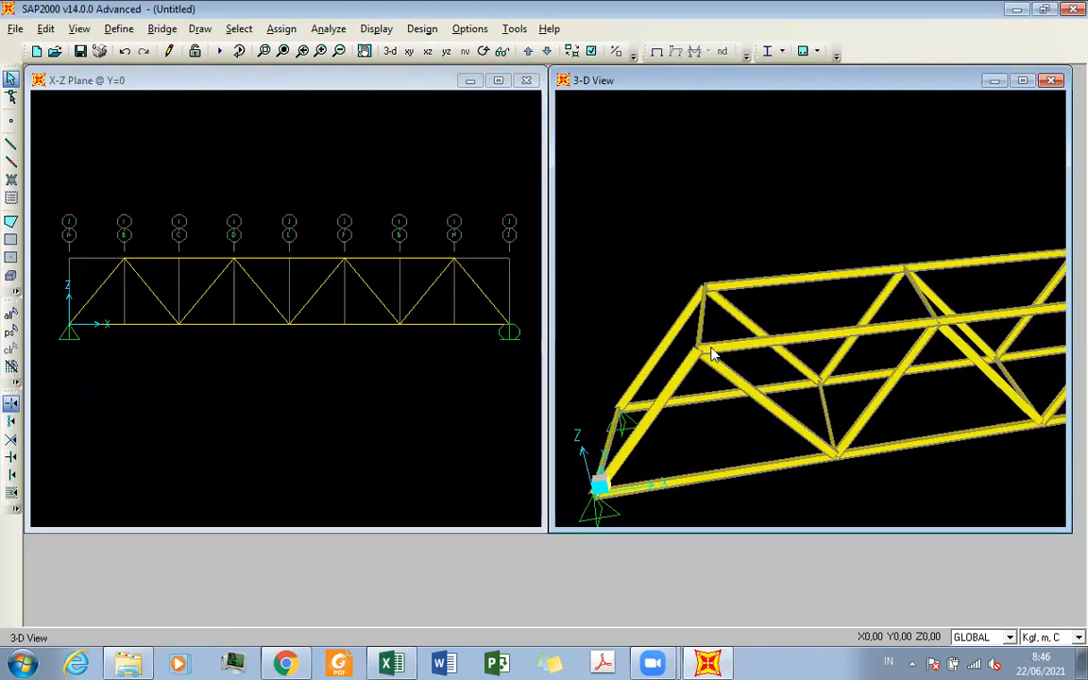
{"action": "scroll", "coordinate": [714, 353], "scroll_direction": "up", "scroll_amount": 2}
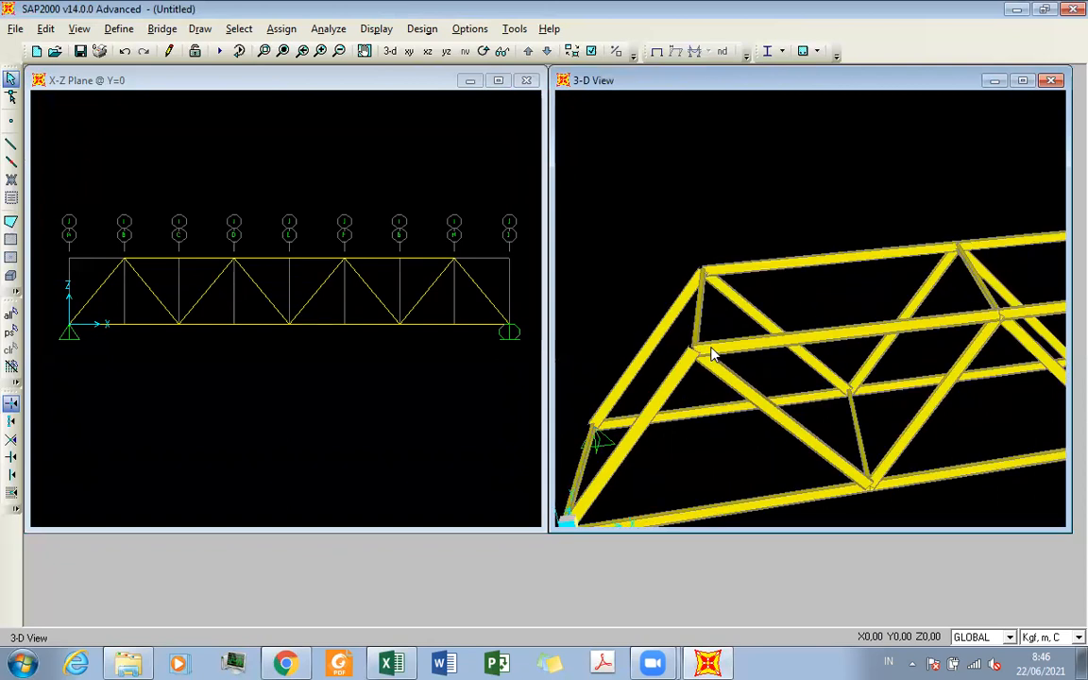
{"action": "scroll", "coordinate": [714, 354], "scroll_direction": "up", "scroll_amount": 1}
{"action": "scroll", "coordinate": [714, 354], "scroll_direction": "up", "scroll_amount": 1}
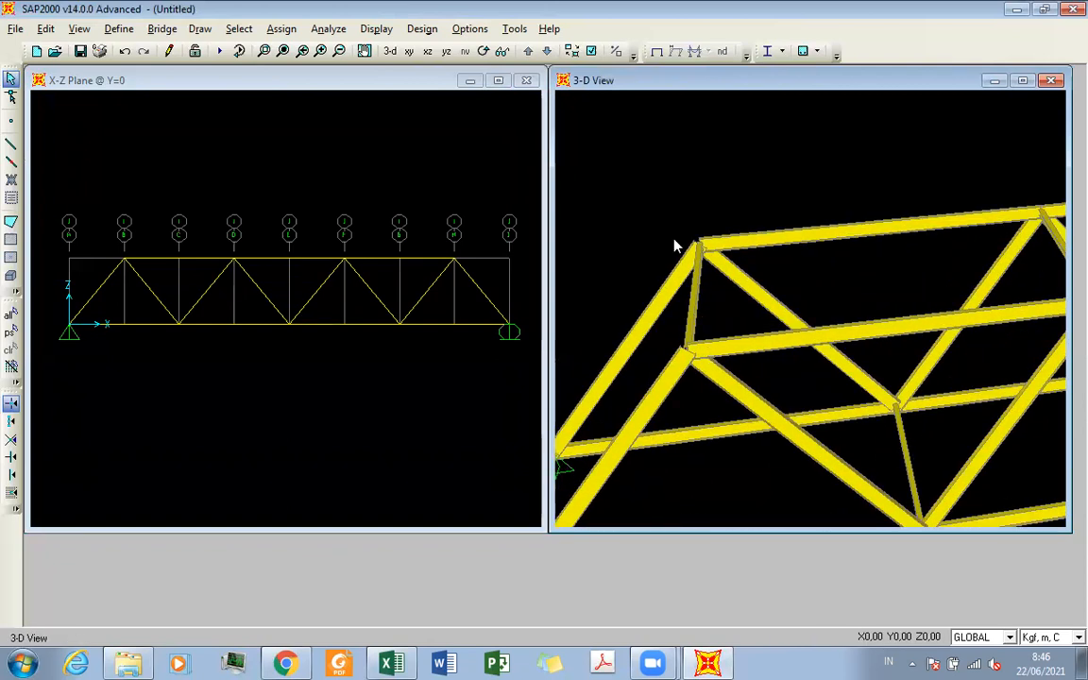
{"action": "left_click", "coordinate": [484, 52]}
{"action": "left_click_drag", "start_coordinate": [799, 304], "coordinate": [772, 221]}
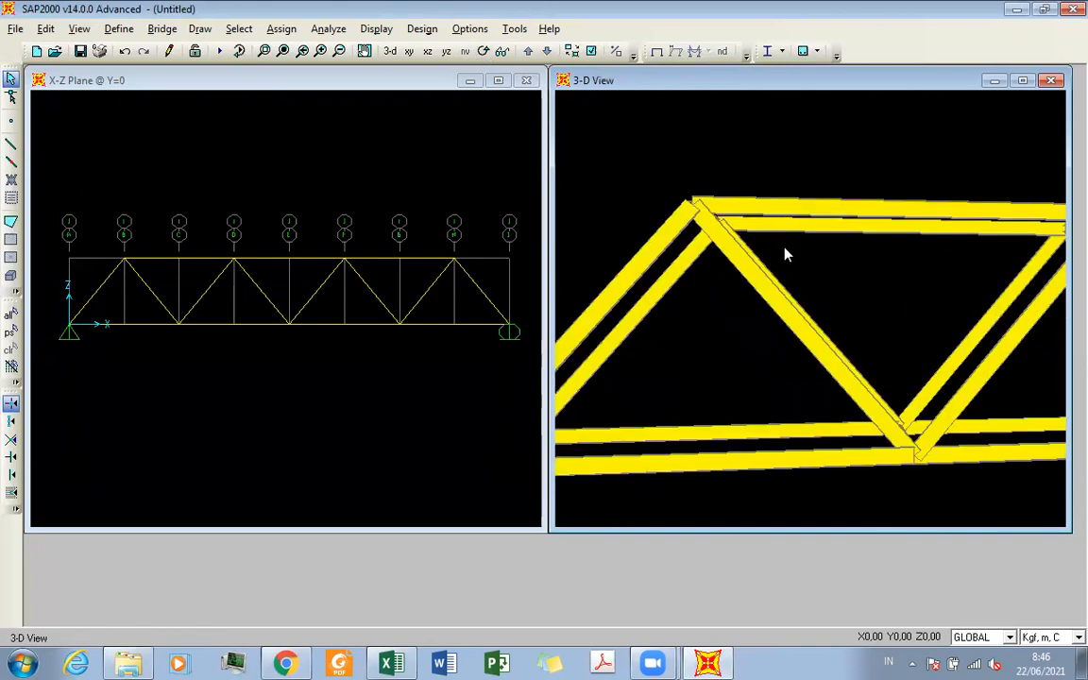
Open the load combination definitions and start adding a new combination
{"action": "left_click", "coordinate": [399, 355]}
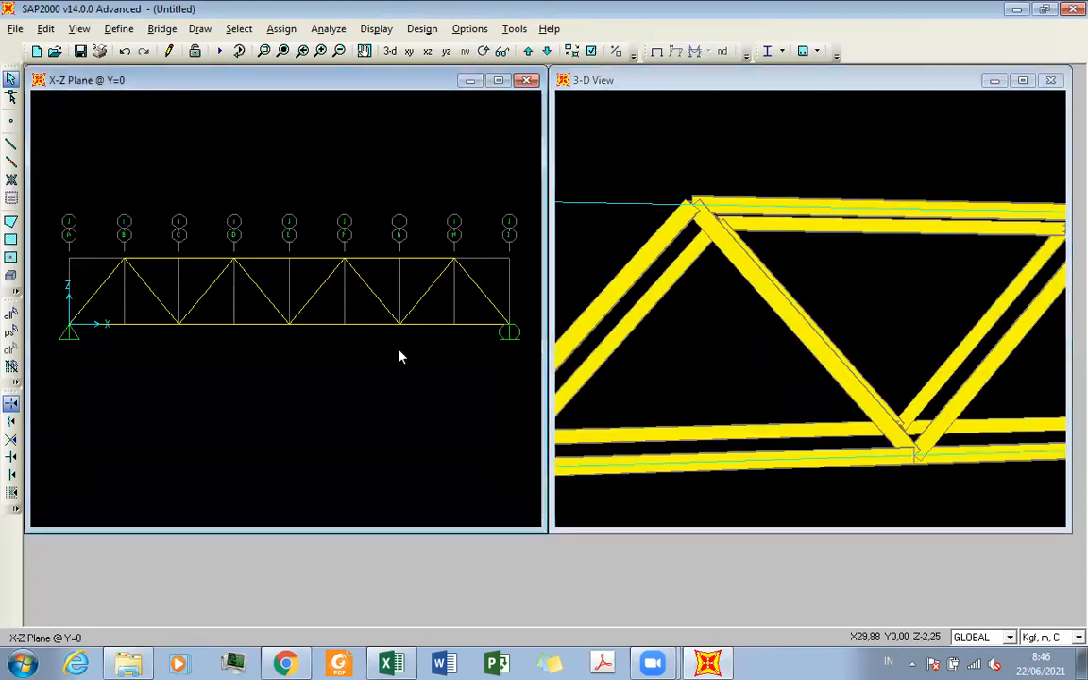
{"action": "left_click", "coordinate": [116, 29]}
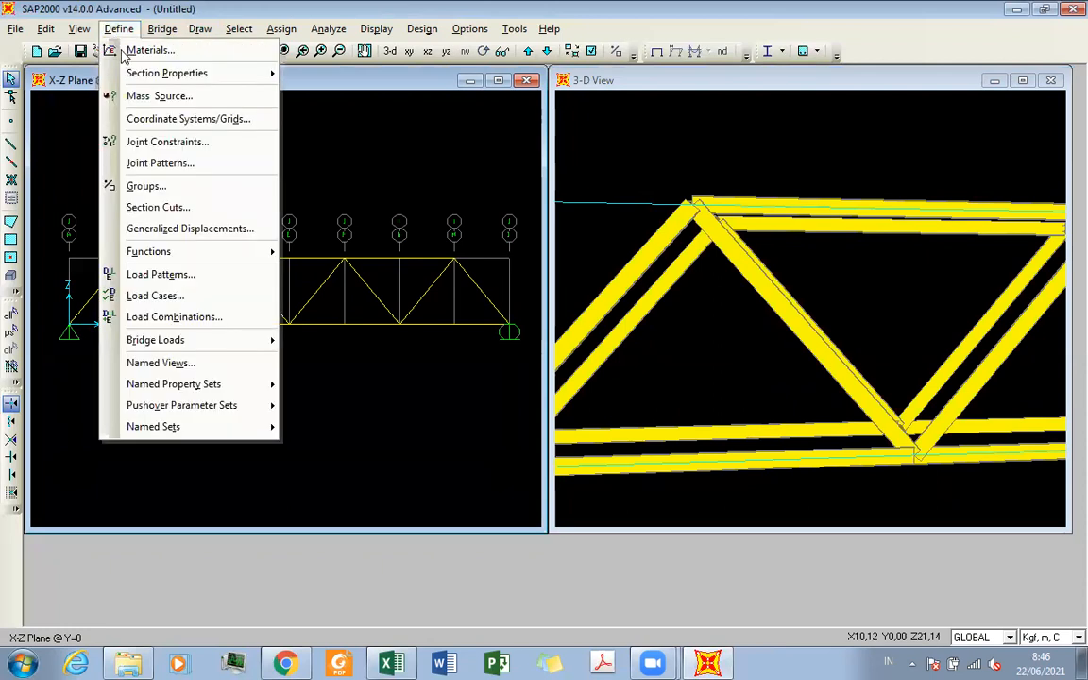
{"action": "left_click", "coordinate": [253, 318]}
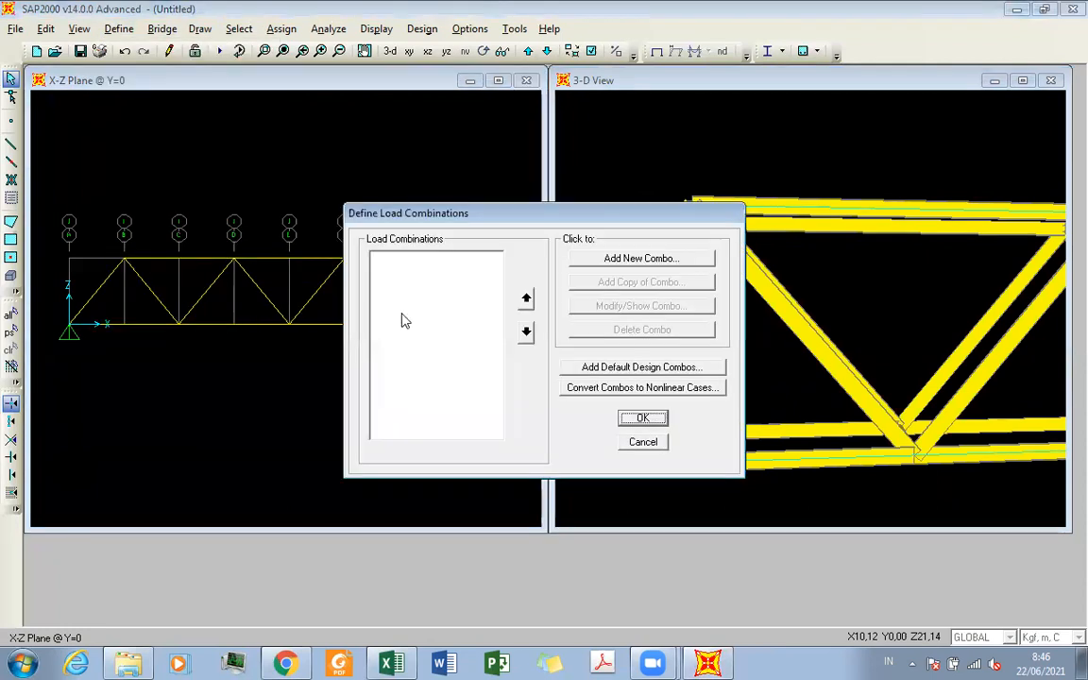
{"action": "left_click", "coordinate": [601, 265]}
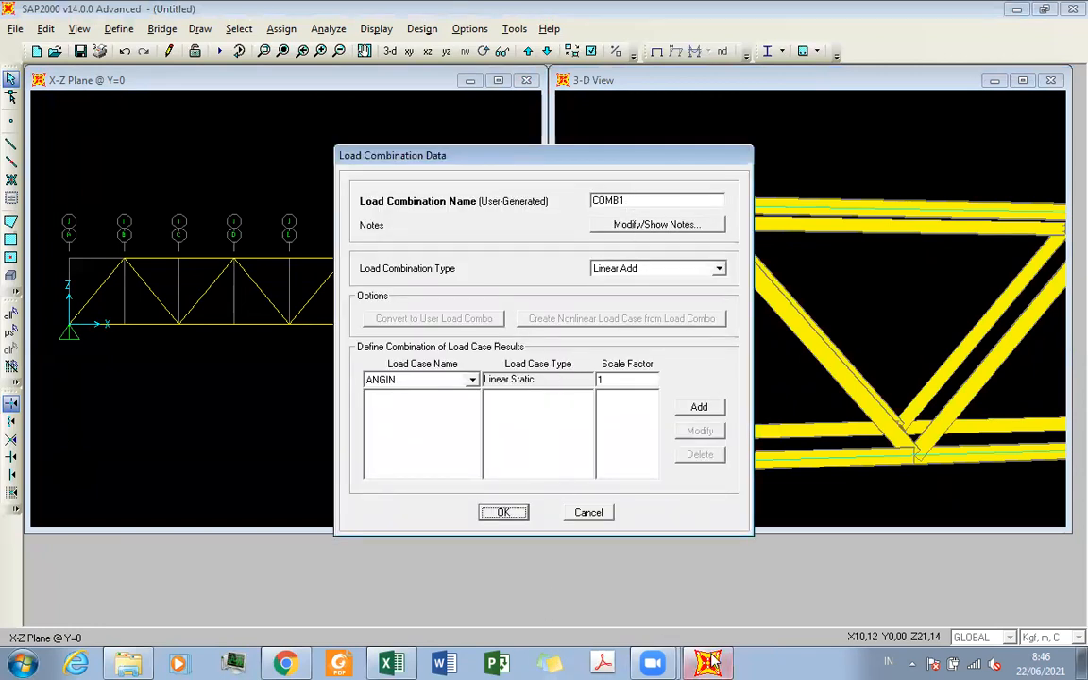
Switch to the Excel workbook ANALIS STRUKTUR JEMBATAN and review the earthquake load section and the Tabel 1 load combination factors
{"action": "left_click", "coordinate": [357, 597]}
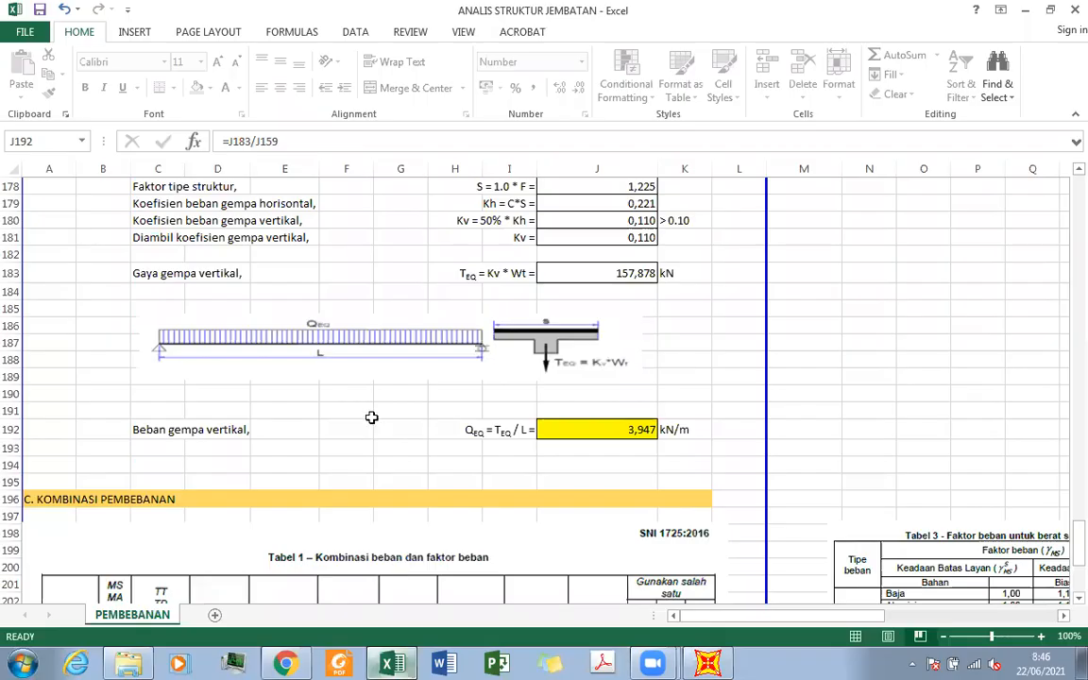
{"action": "scroll", "coordinate": [374, 417], "scroll_direction": "down", "scroll_amount": 7}
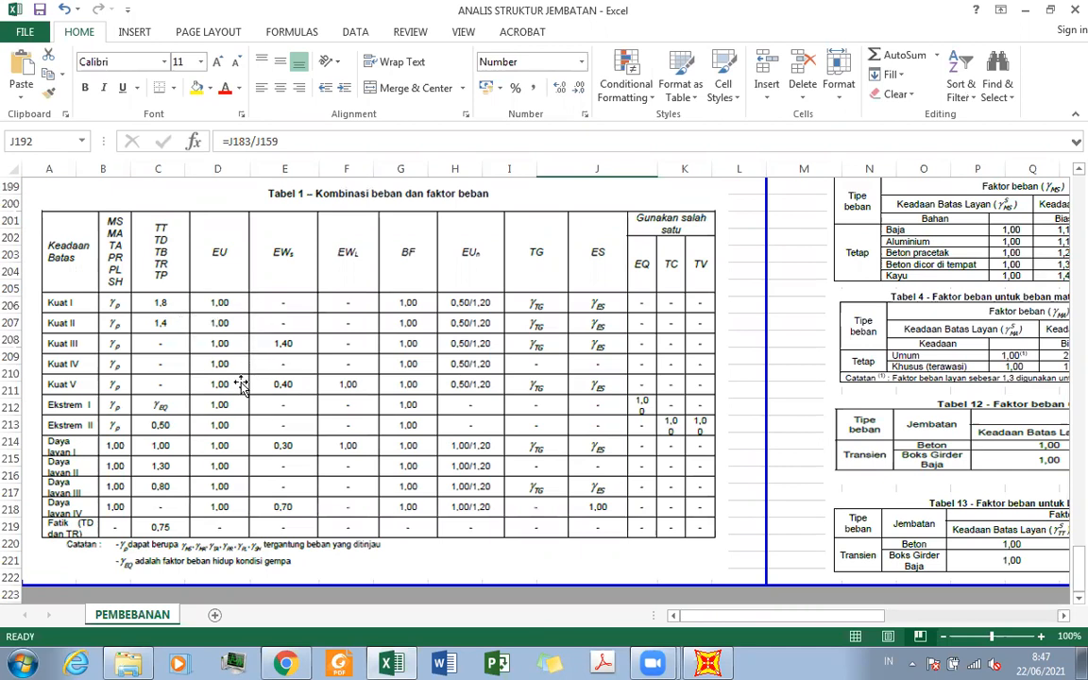
{"action": "scroll", "coordinate": [241, 385], "scroll_direction": "up", "scroll_amount": 6}
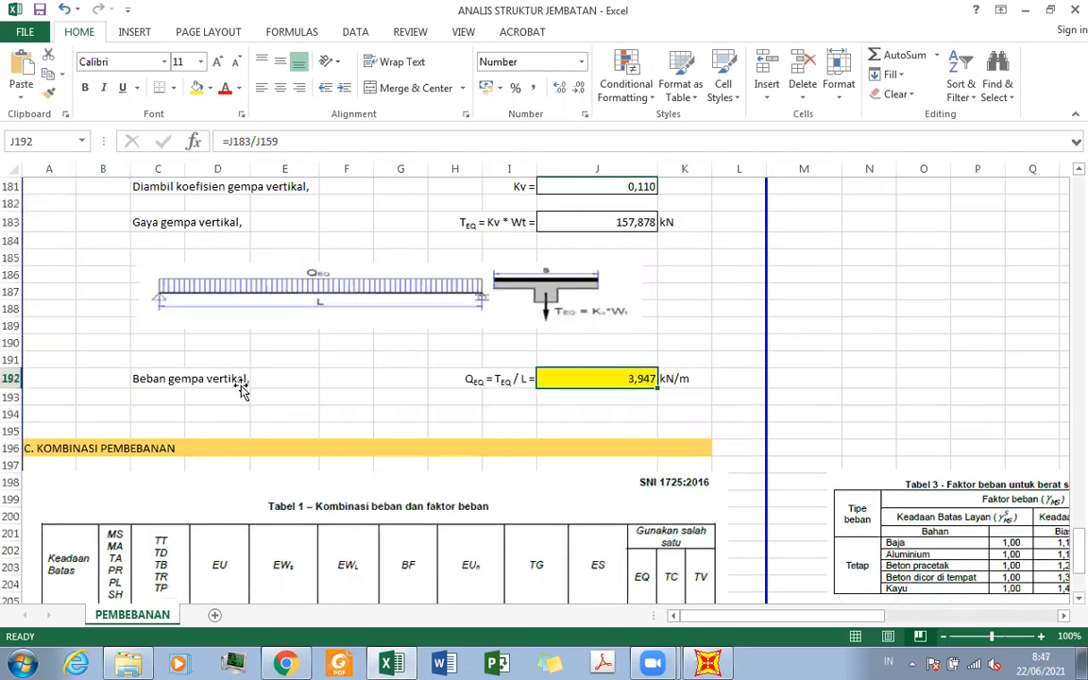
{"action": "scroll", "coordinate": [242, 390], "scroll_direction": "up", "scroll_amount": 4}
{"action": "scroll", "coordinate": [240, 384], "scroll_direction": "up", "scroll_amount": 7}
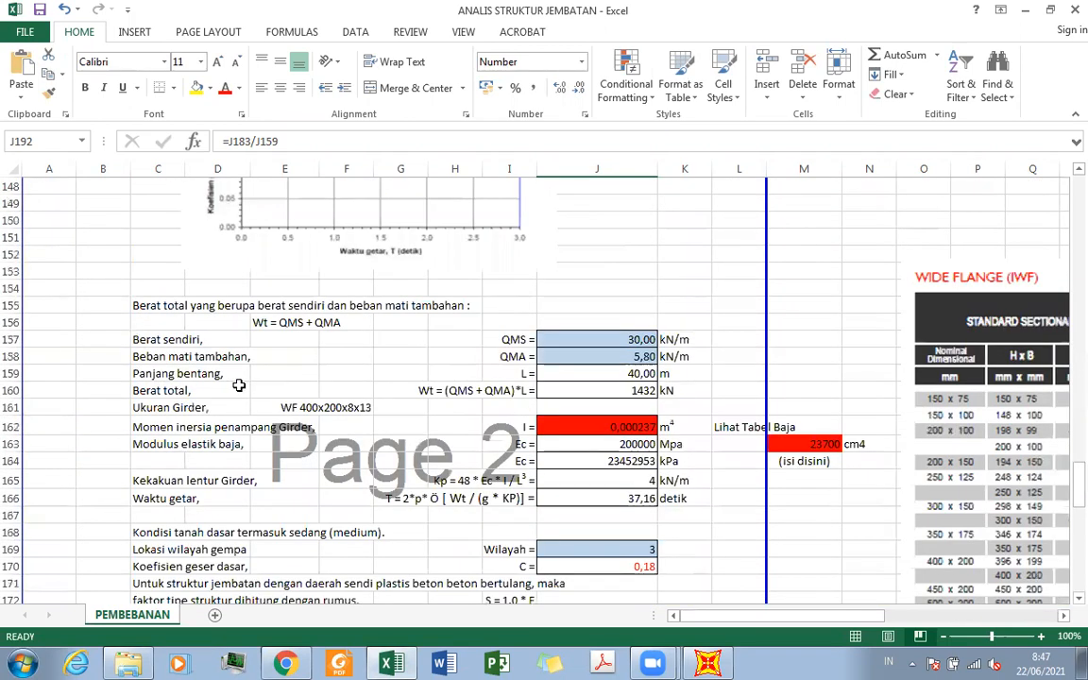
{"action": "scroll", "coordinate": [236, 393], "scroll_direction": "up", "scroll_amount": 9}
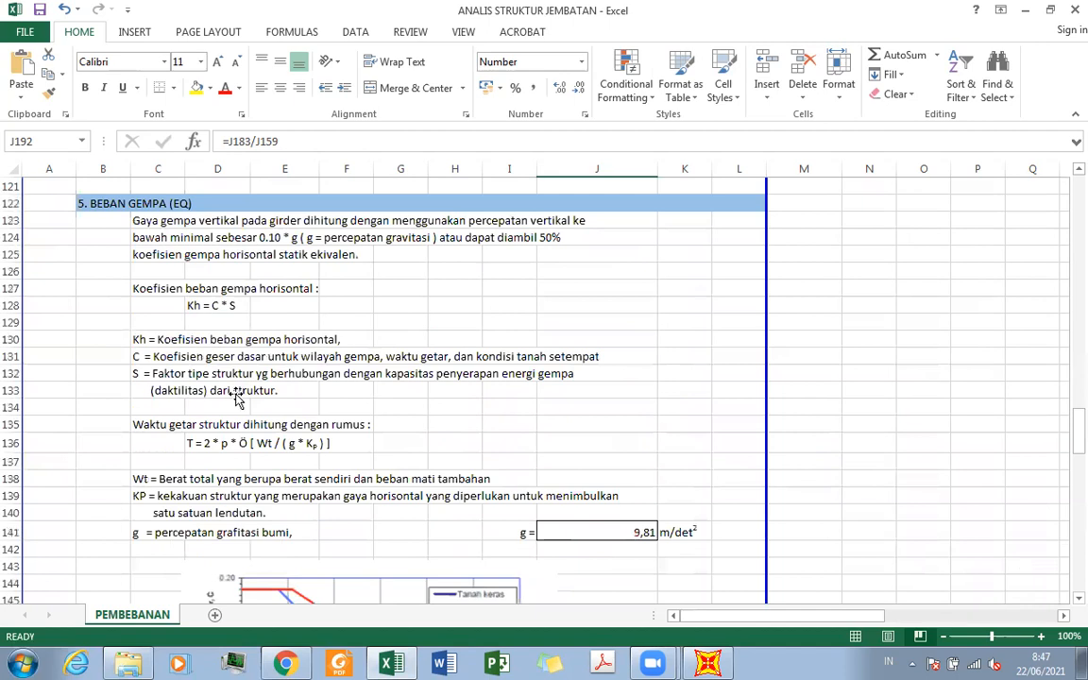
{"action": "scroll", "coordinate": [216, 355], "scroll_direction": "down", "scroll_amount": 20}
{"action": "scroll", "coordinate": [236, 397], "scroll_direction": "up", "scroll_amount": 6}
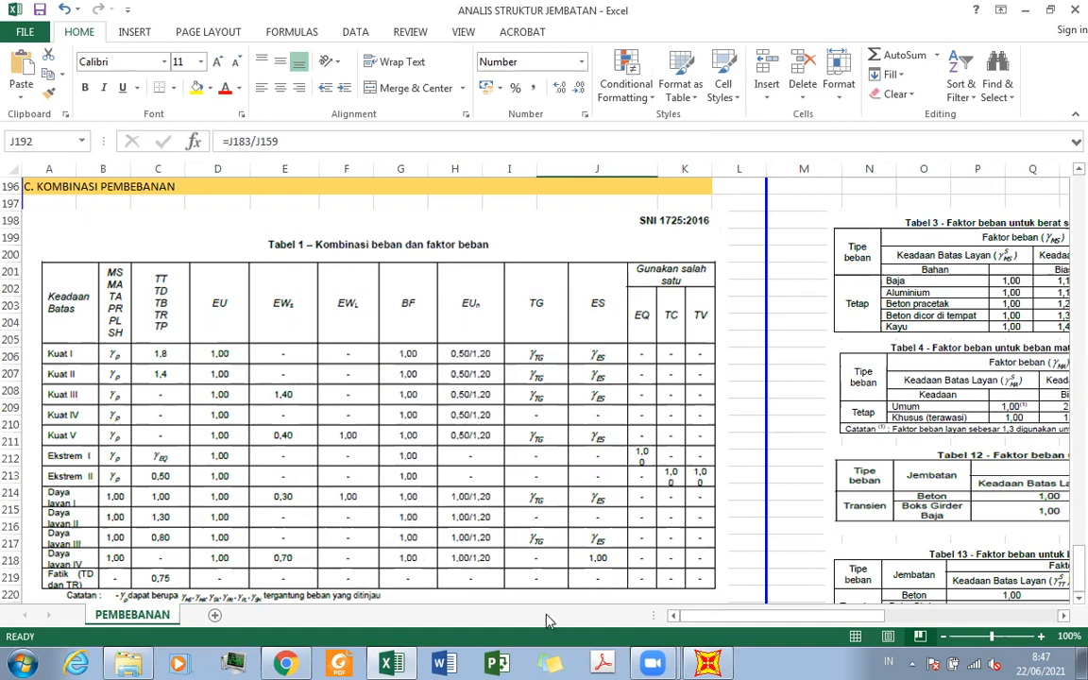
Examine the load factor tables beside Tabel 1: Tabel 3, Tabel 4, Tabel 12 and Tabel 13
{"action": "left_click_drag", "start_coordinate": [782, 617], "coordinate": [855, 617]}
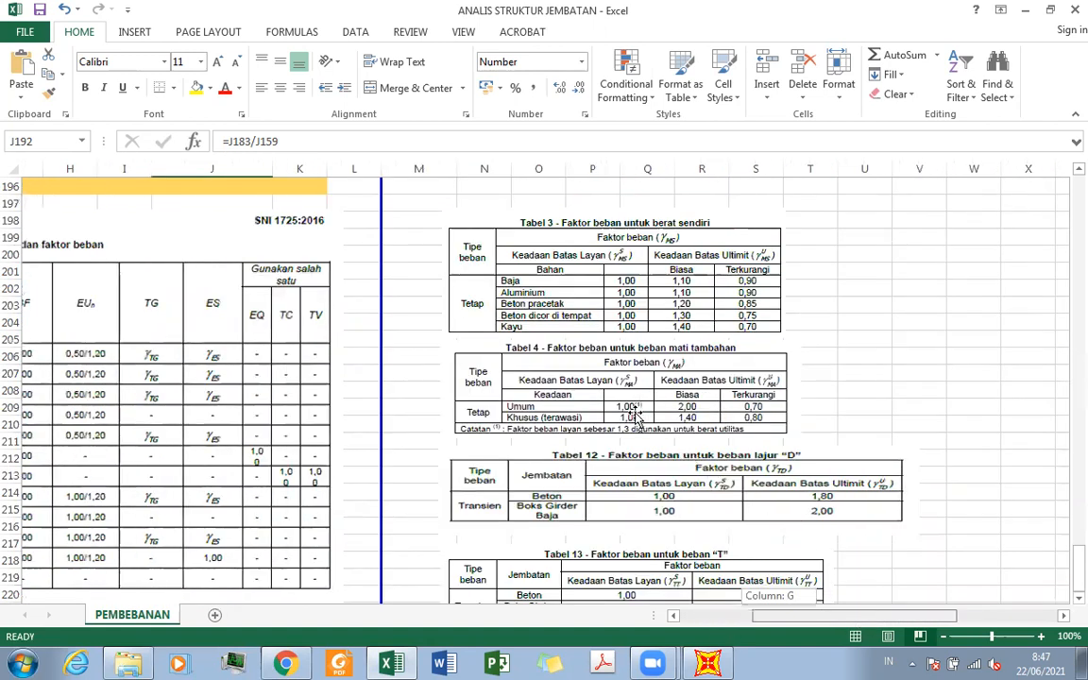
{"action": "left_click_drag", "start_coordinate": [779, 617], "coordinate": [685, 616]}
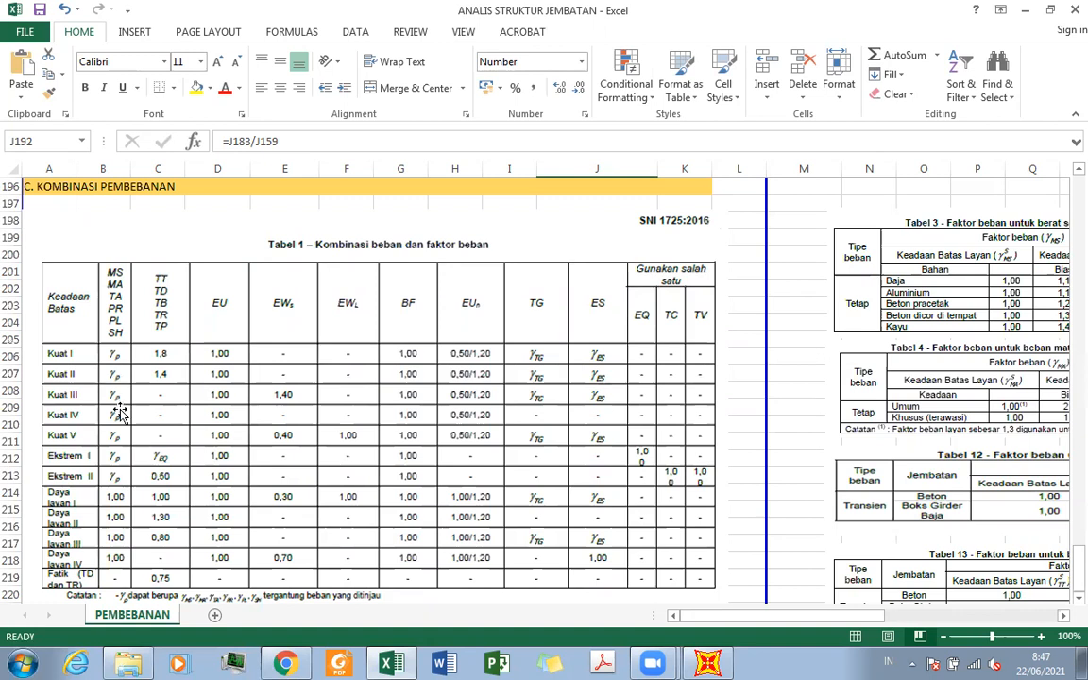
{"action": "scroll", "coordinate": [109, 370], "scroll_direction": "down", "scroll_amount": 3}
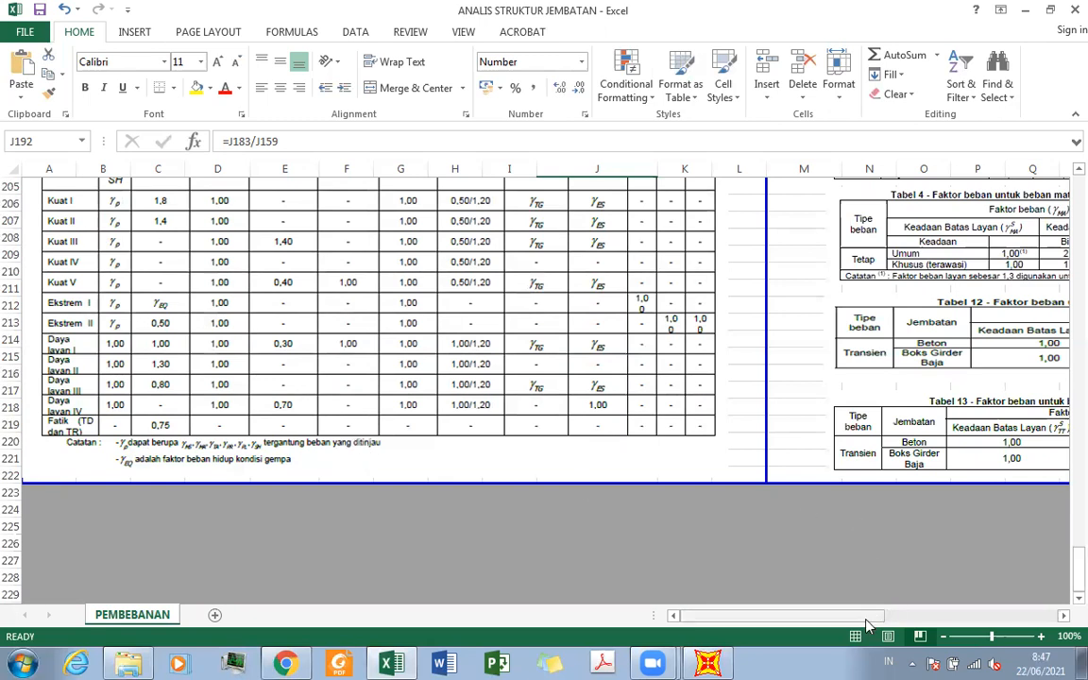
{"action": "left_click_drag", "start_coordinate": [867, 615], "coordinate": [933, 615]}
{"action": "scroll", "coordinate": [559, 449], "scroll_direction": "up", "scroll_amount": 2}
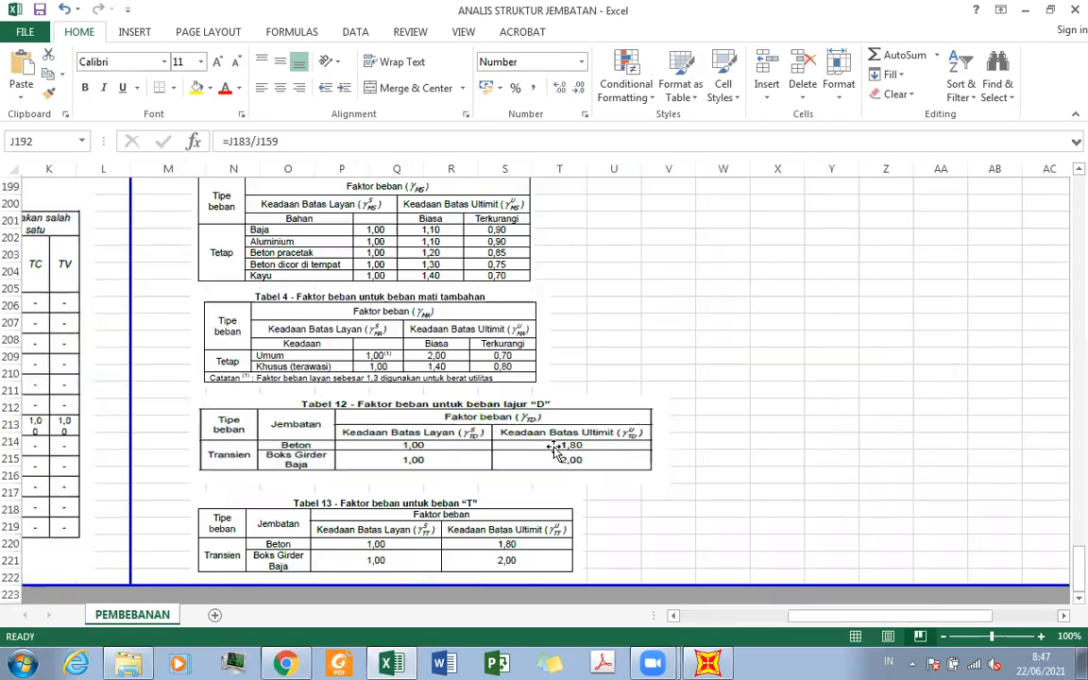
{"action": "scroll", "coordinate": [406, 510], "scroll_direction": "down", "scroll_amount": 1}
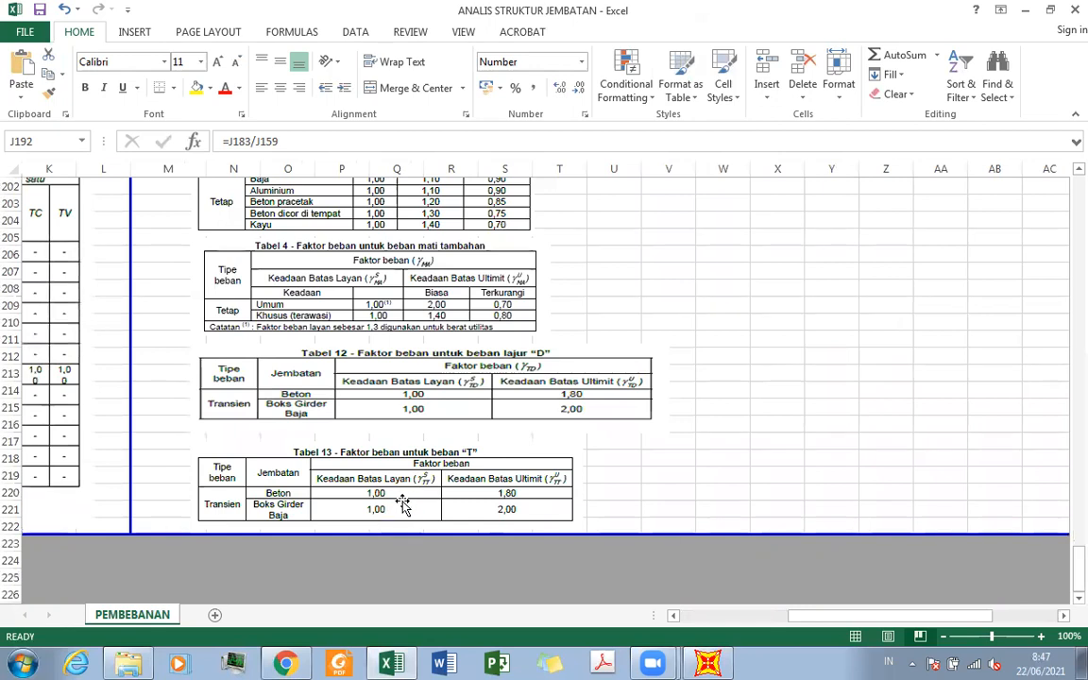
{"action": "scroll", "coordinate": [400, 505], "scroll_direction": "up", "scroll_amount": 3}
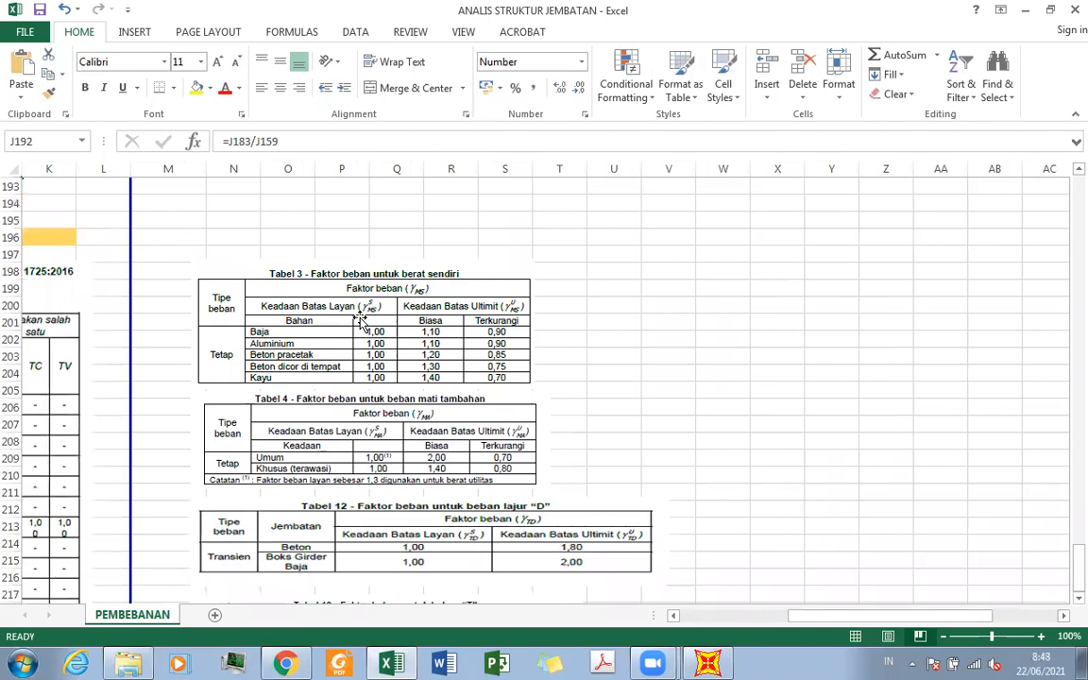
{"action": "scroll", "coordinate": [362, 321], "scroll_direction": "down", "scroll_amount": 4}
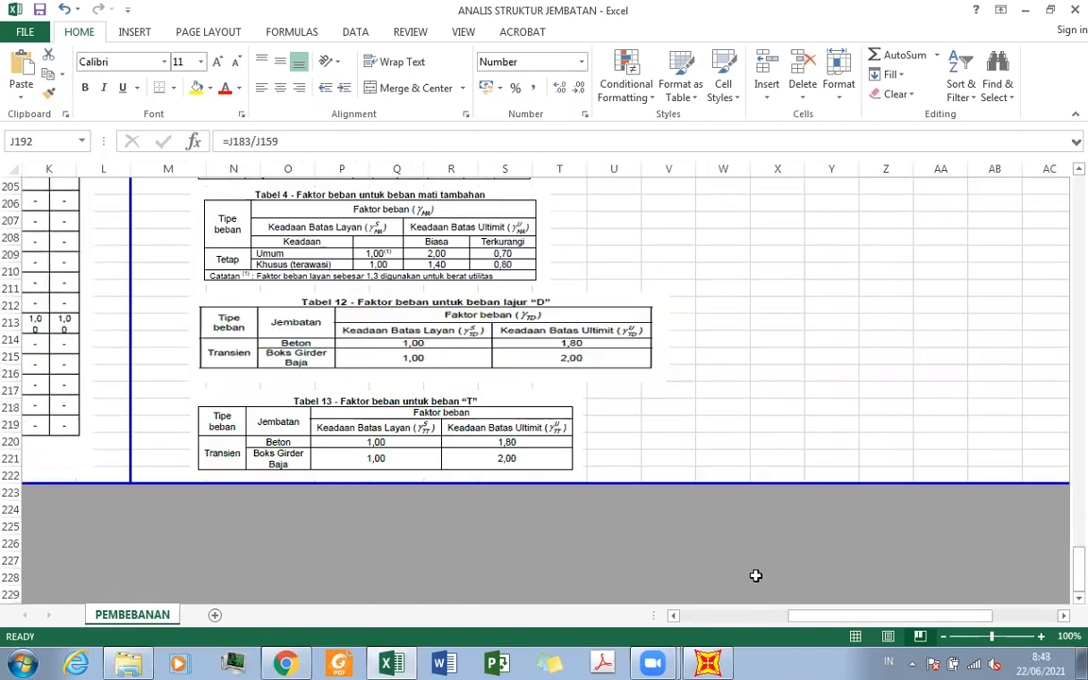
Review the MS, MA, TD, EW and EQ load sections of the PEMBEBANAN sheet against the load symbols in Tabel 1
{"action": "scroll", "coordinate": [425, 453], "scroll_direction": "left", "scroll_amount": 5}
{"action": "scroll", "coordinate": [255, 326], "scroll_direction": "up", "scroll_amount": 5}
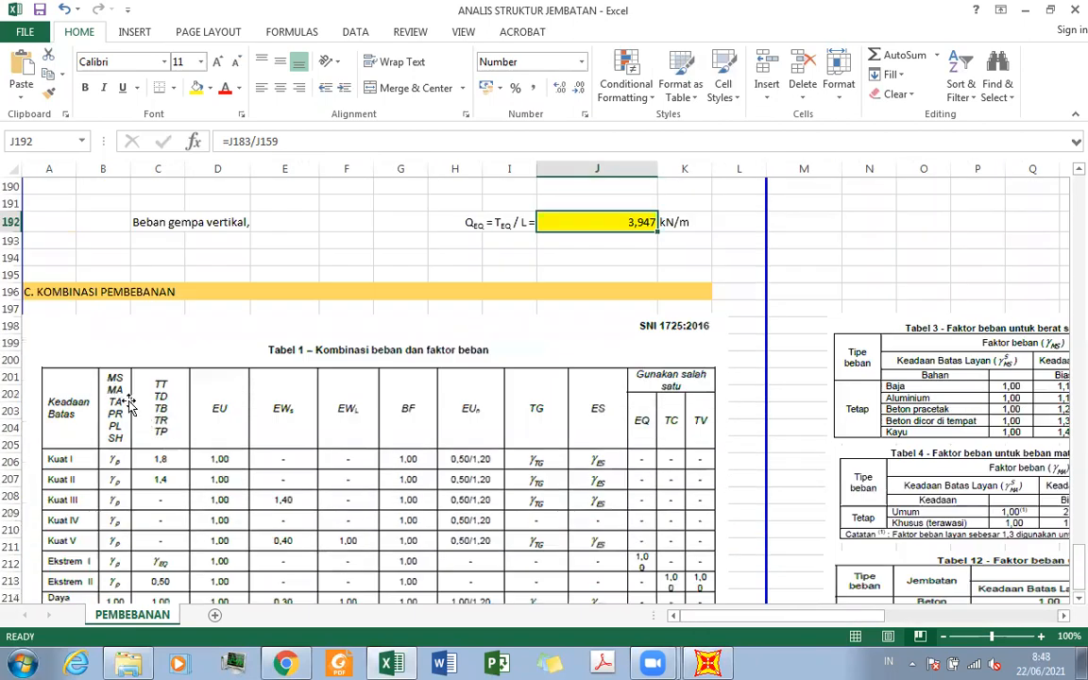
{"action": "scroll", "coordinate": [127, 392], "scroll_direction": "up", "scroll_amount": 6}
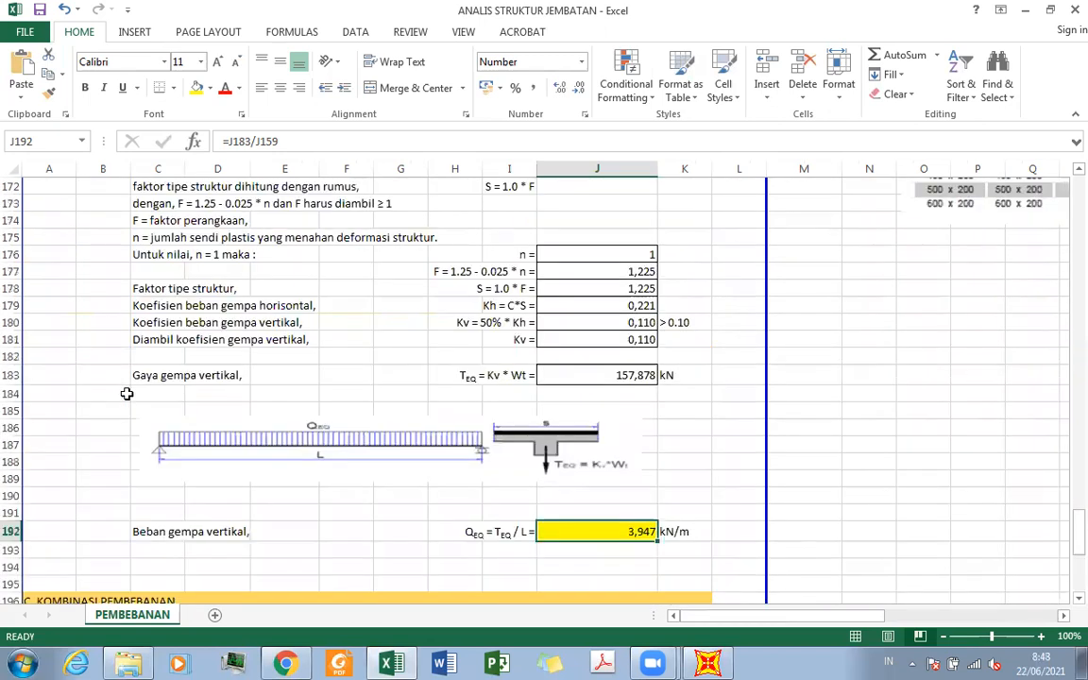
{"action": "scroll", "coordinate": [126, 393], "scroll_direction": "up", "scroll_amount": 18}
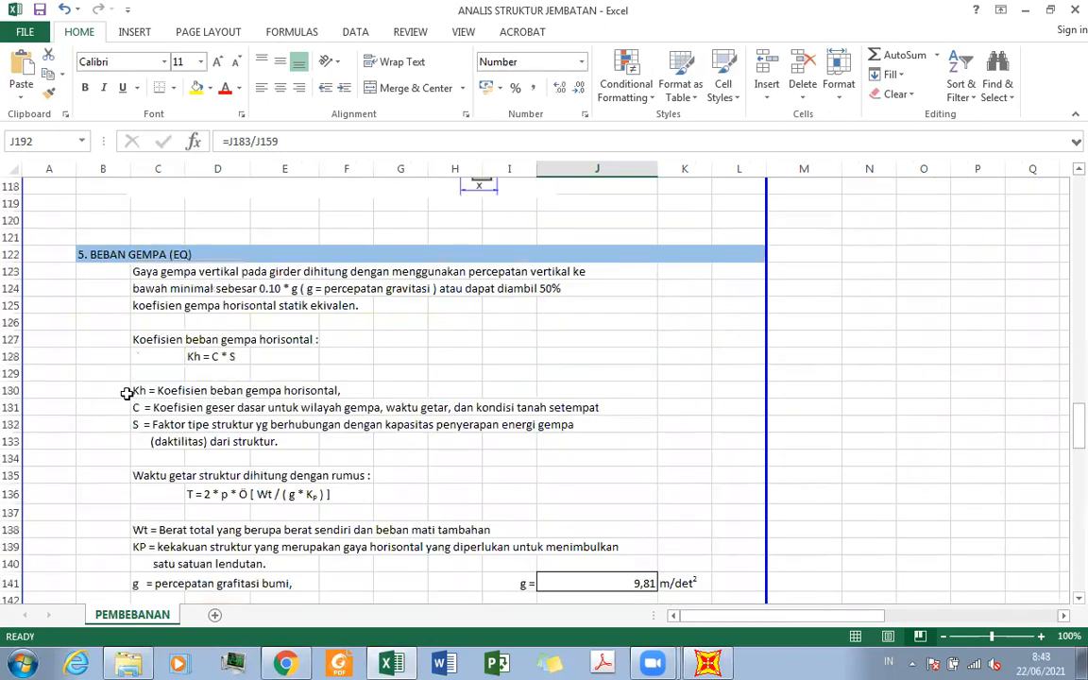
{"action": "scroll", "coordinate": [127, 392], "scroll_direction": "up", "scroll_amount": 16}
{"action": "scroll", "coordinate": [127, 394], "scroll_direction": "up", "scroll_amount": 16}
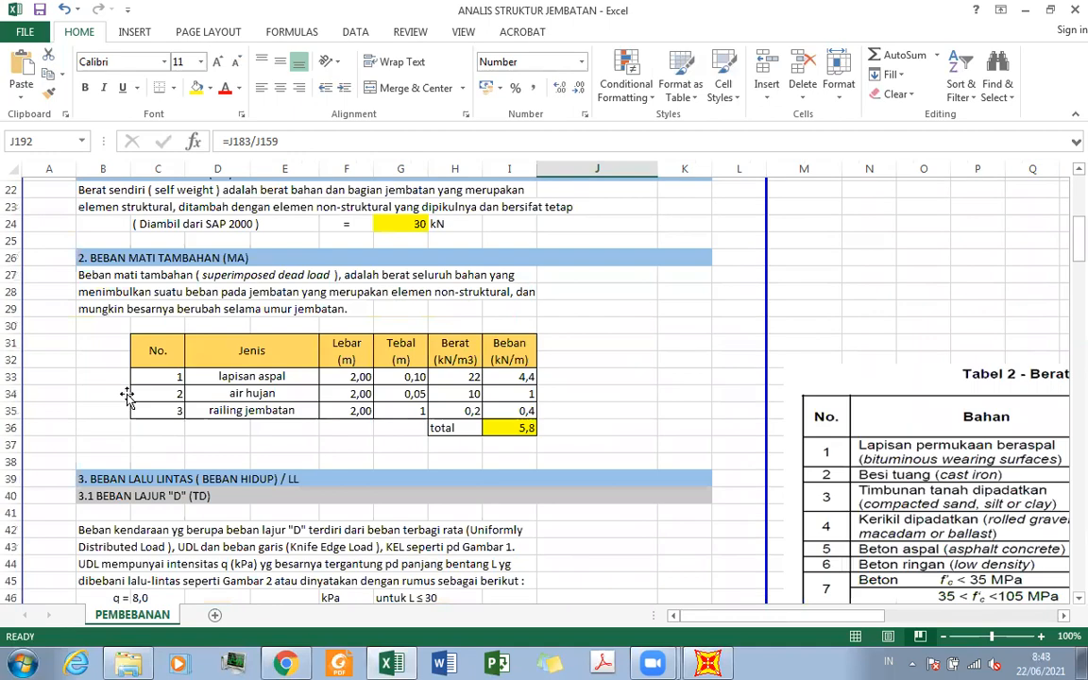
{"action": "scroll", "coordinate": [268, 299], "scroll_direction": "down", "scroll_amount": 13}
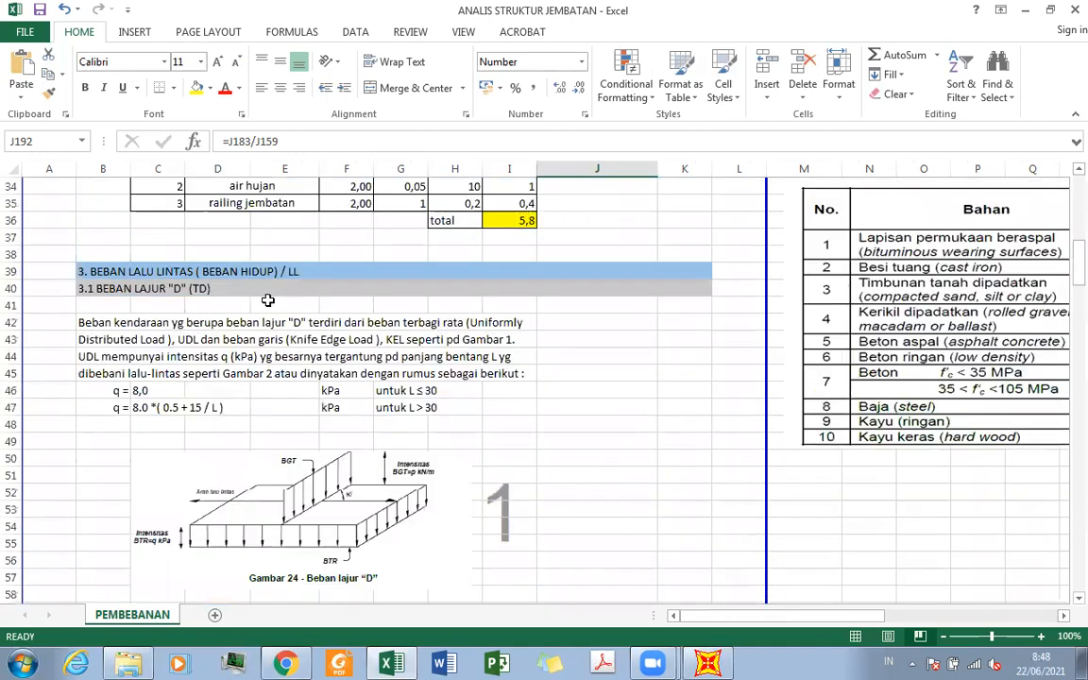
{"action": "scroll", "coordinate": [221, 339], "scroll_direction": "up", "scroll_amount": 16}
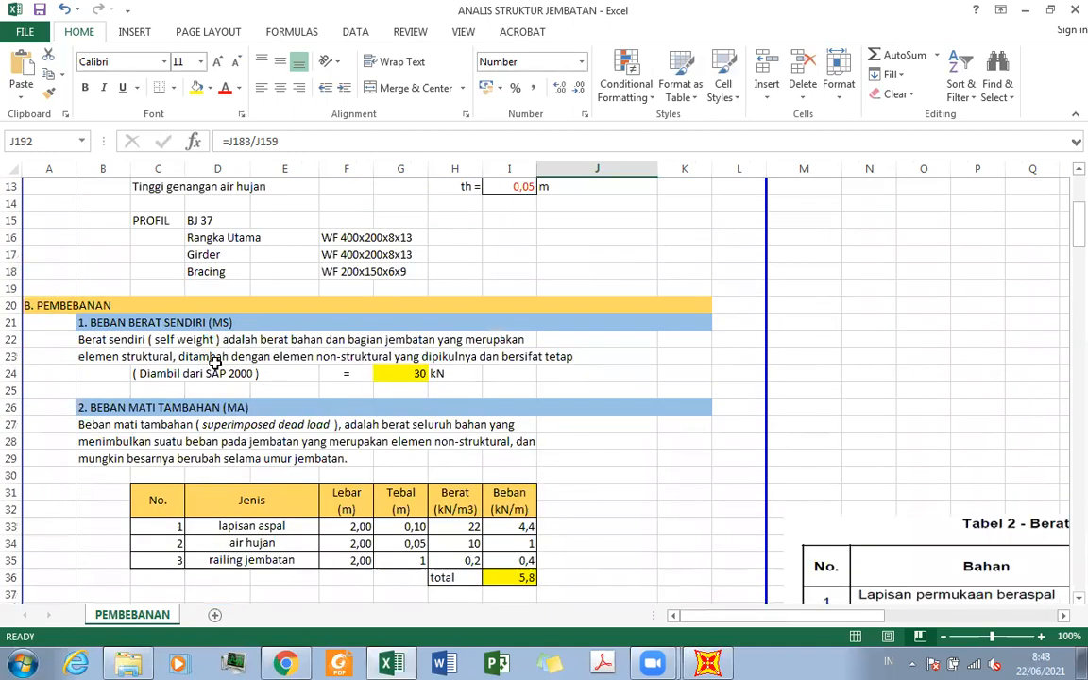
{"action": "scroll", "coordinate": [243, 303], "scroll_direction": "down", "scroll_amount": 3}
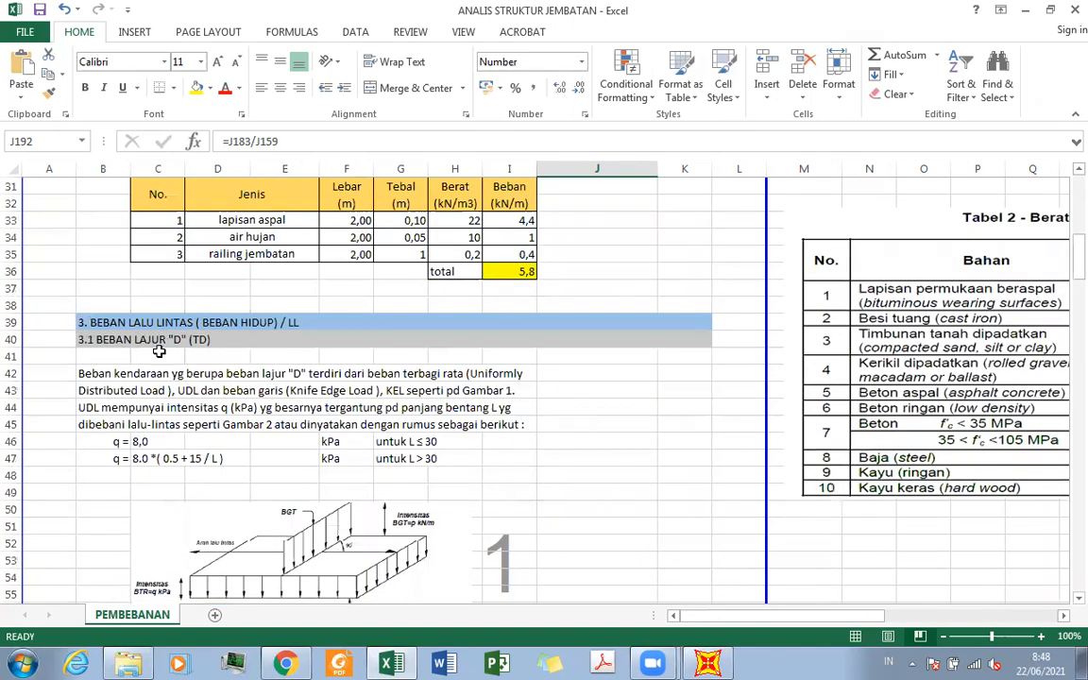
{"action": "scroll", "coordinate": [159, 351], "scroll_direction": "down", "scroll_amount": 5}
{"action": "scroll", "coordinate": [158, 351], "scroll_direction": "down", "scroll_amount": 16}
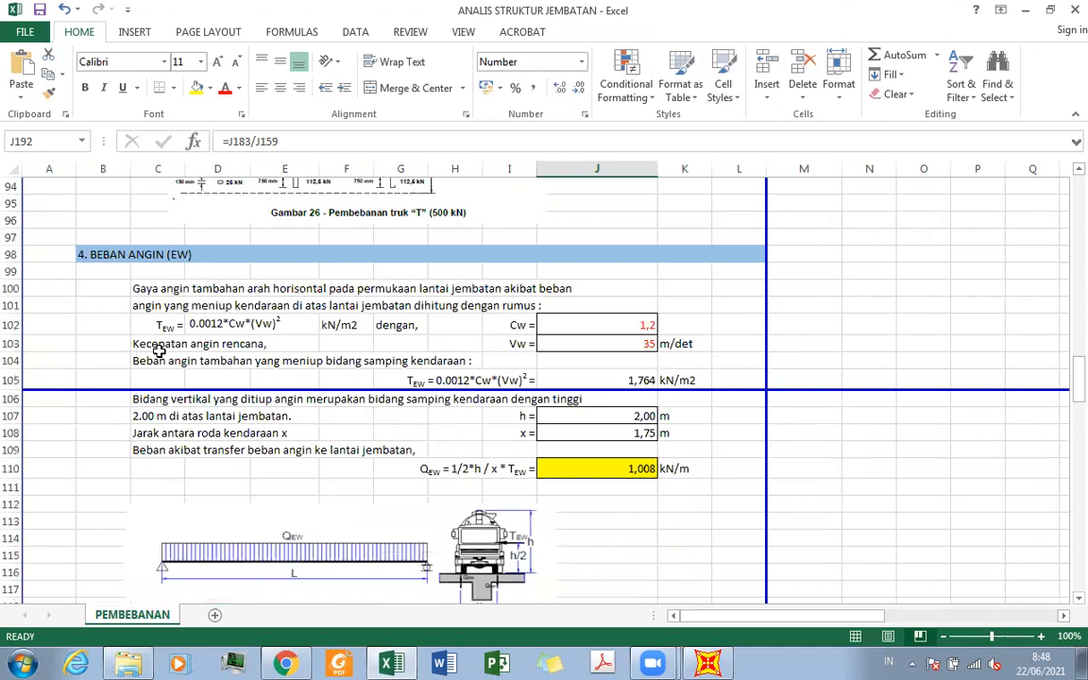
{"action": "scroll", "coordinate": [159, 351], "scroll_direction": "down", "scroll_amount": 20}
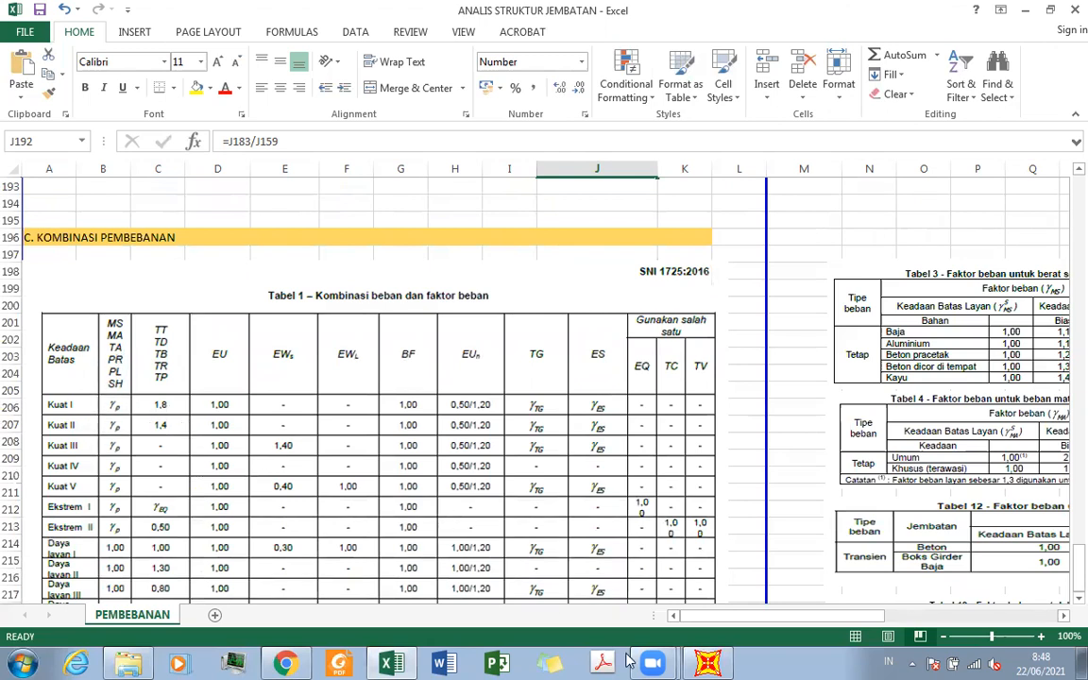
Switch to SAP2000 and add the load cases DEAD and MATI TAMBAHAN to COMB1, each with scale factor 1
{"action": "left_click", "coordinate": [708, 663]}
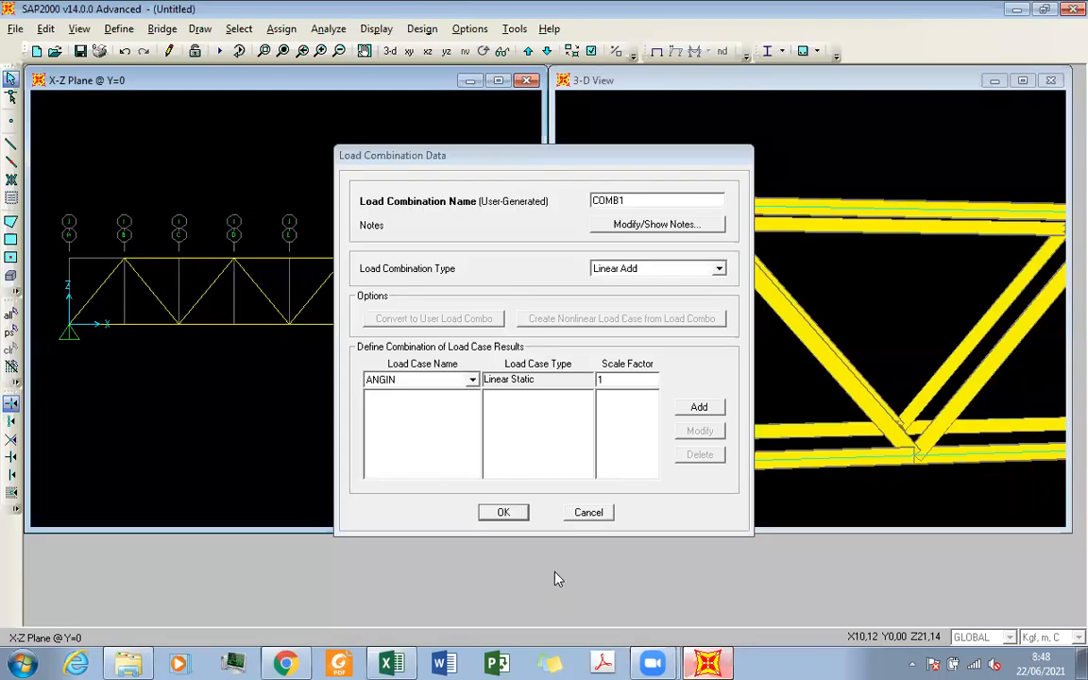
{"action": "left_click", "coordinate": [443, 381]}
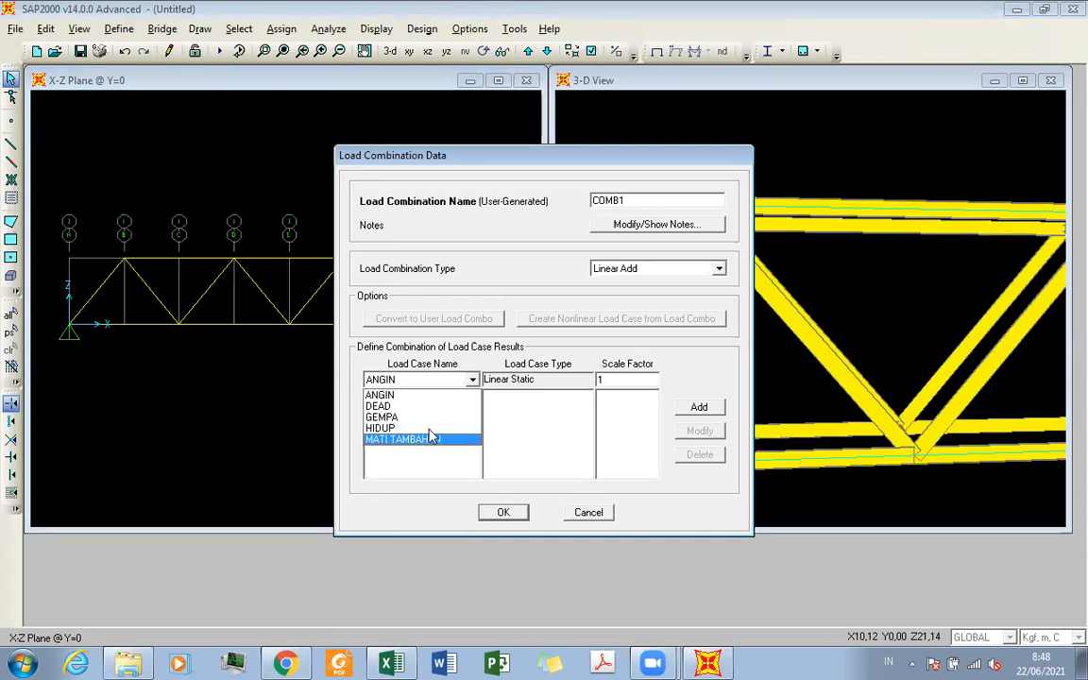
{"action": "left_click", "coordinate": [415, 406]}
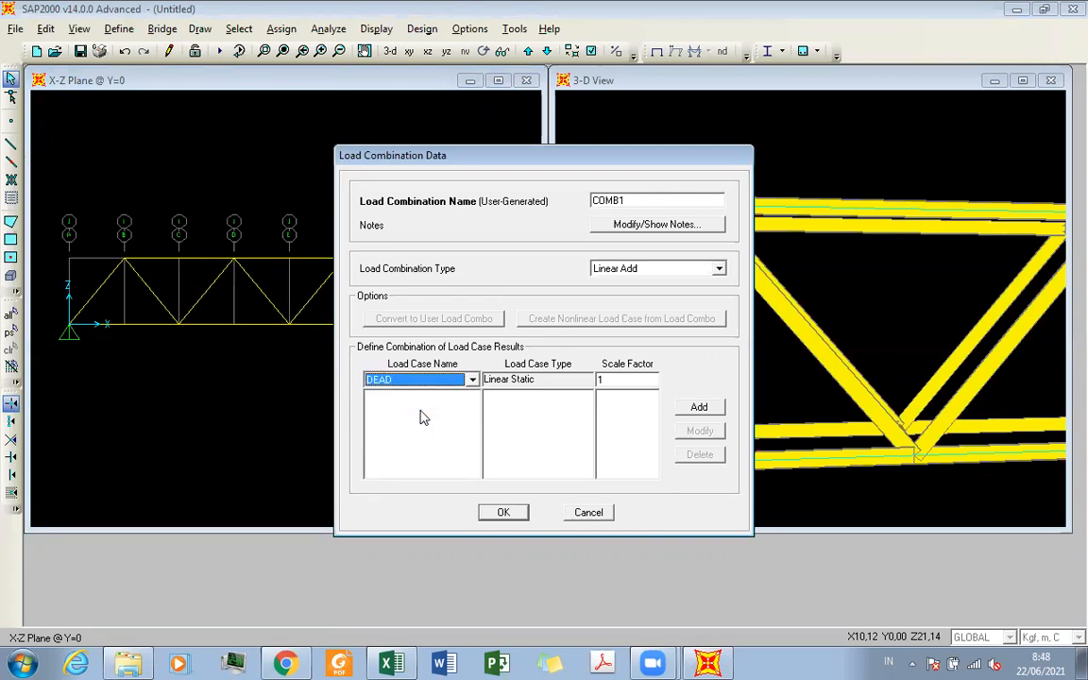
{"action": "left_click", "coordinate": [700, 408]}
{"action": "left_click", "coordinate": [472, 379]}
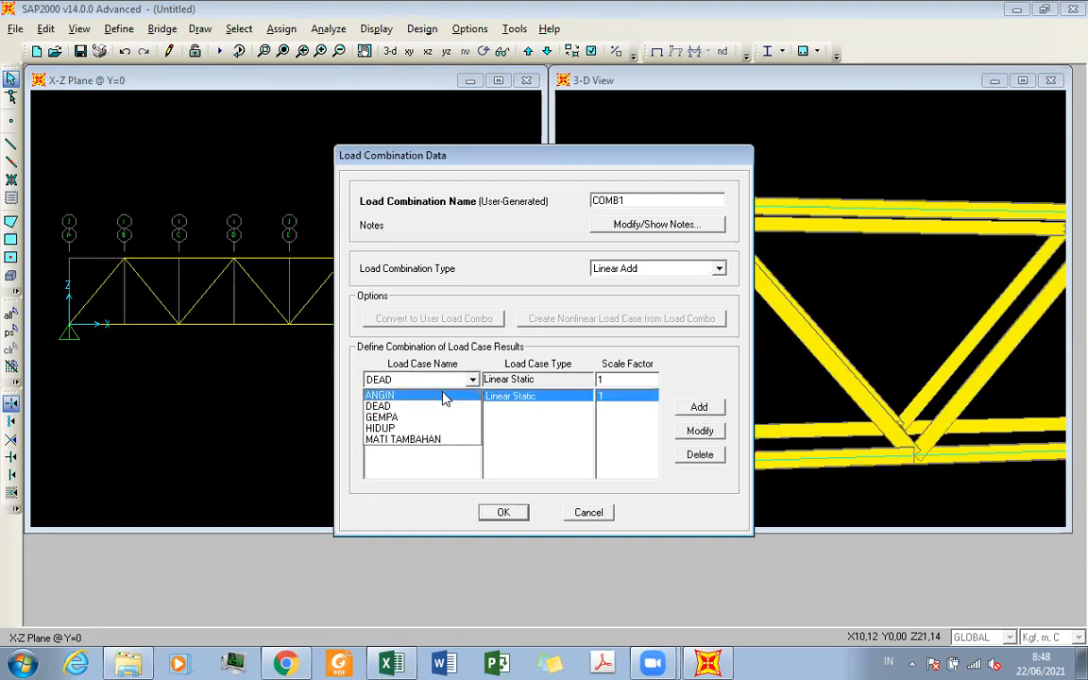
{"action": "left_click", "coordinate": [450, 441]}
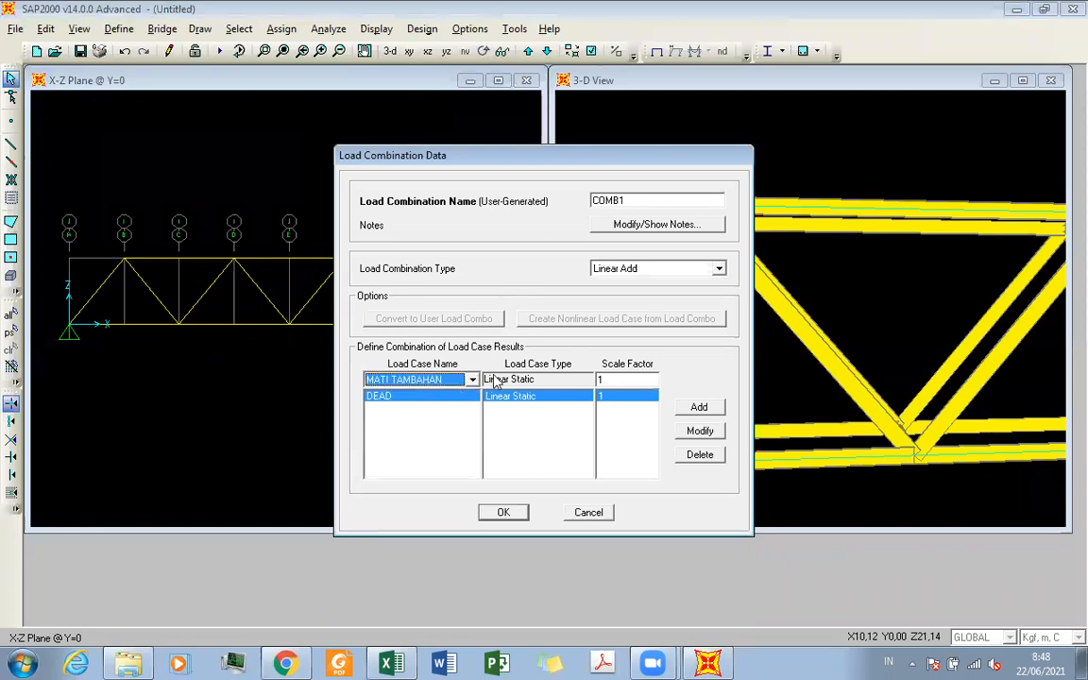
{"action": "left_click", "coordinate": [715, 415]}
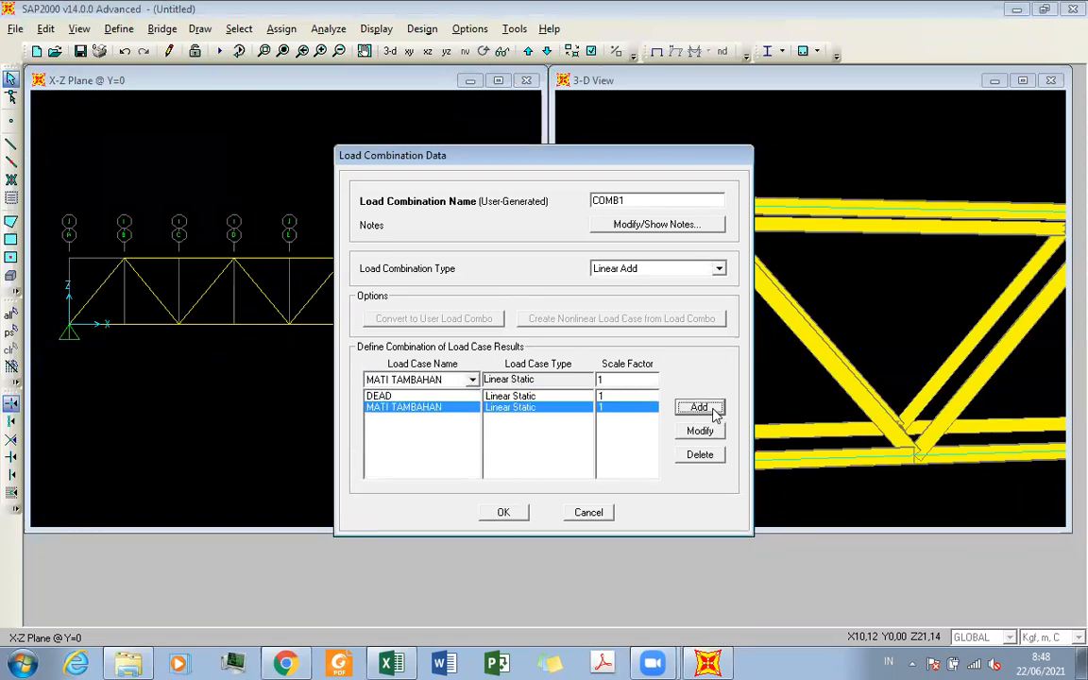
Add the load case HIDUP to COMB1 with a scale factor of 1,8
{"action": "left_click", "coordinate": [449, 379]}
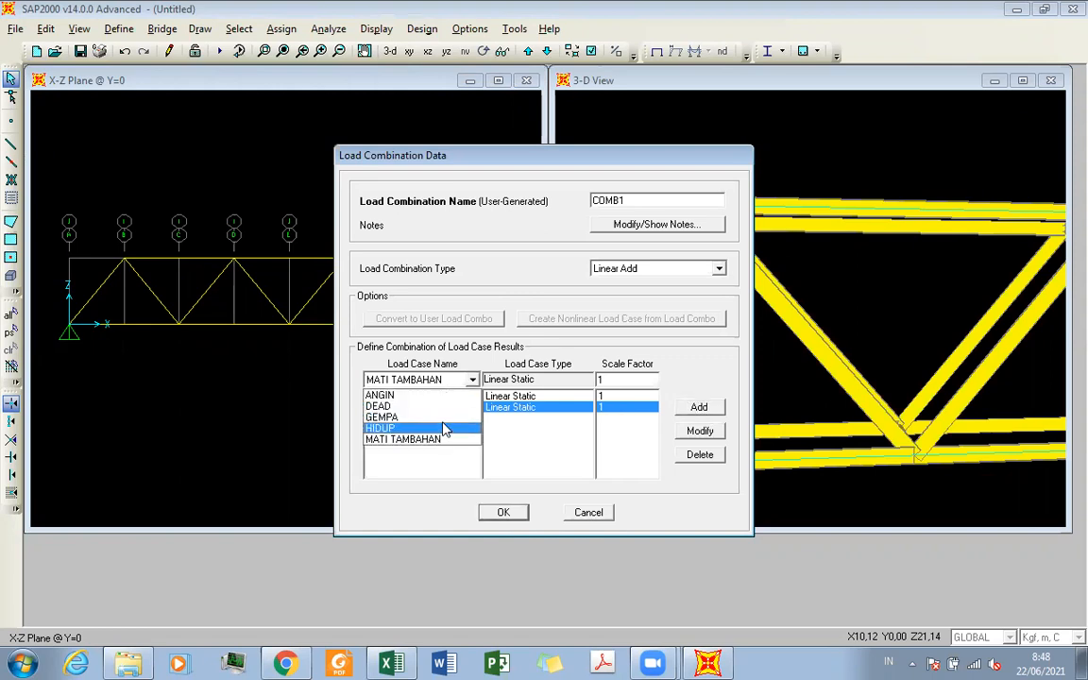
{"action": "left_click", "coordinate": [445, 429]}
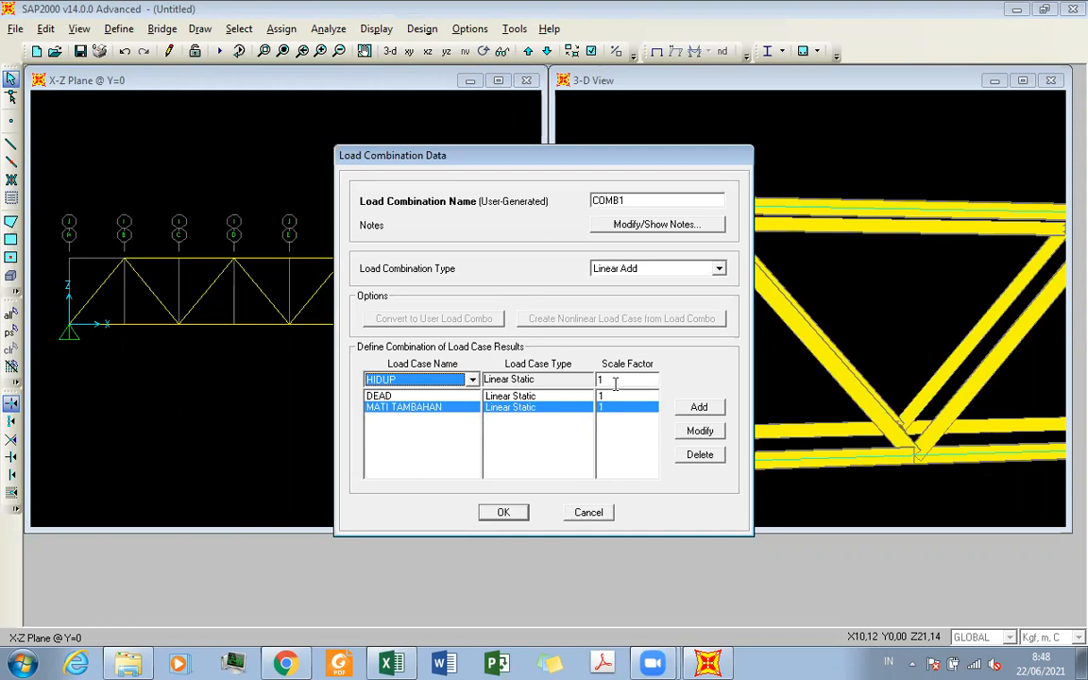
{"action": "double_click", "coordinate": [615, 381]}
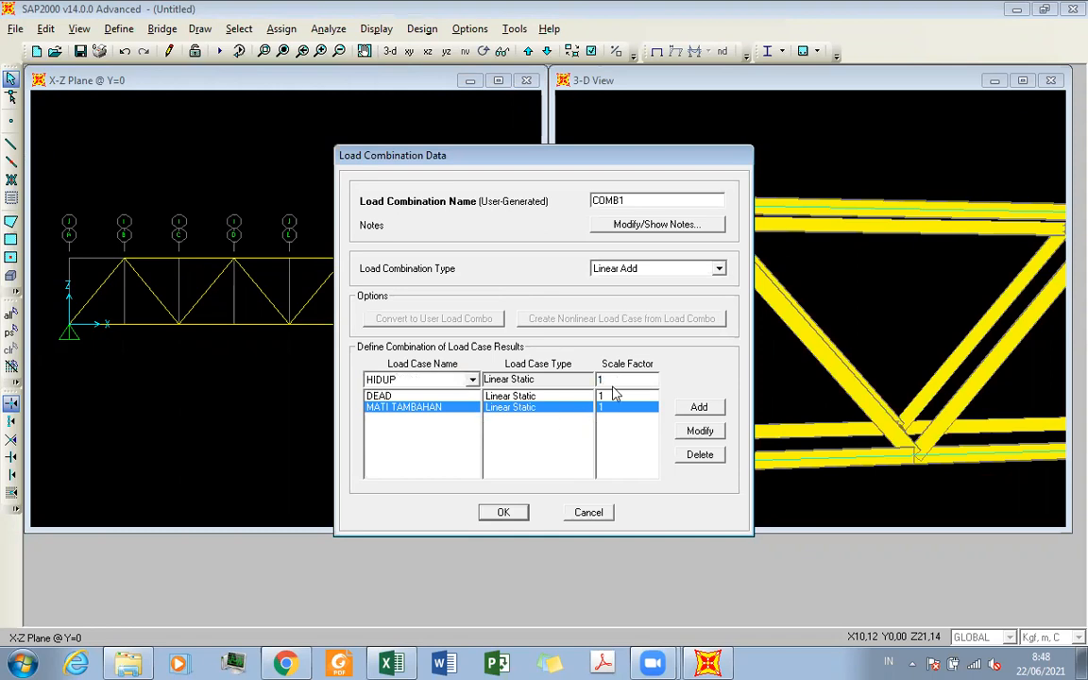
{"action": "left_click", "coordinate": [699, 407]}
{"action": "left_click", "coordinate": [412, 380]}
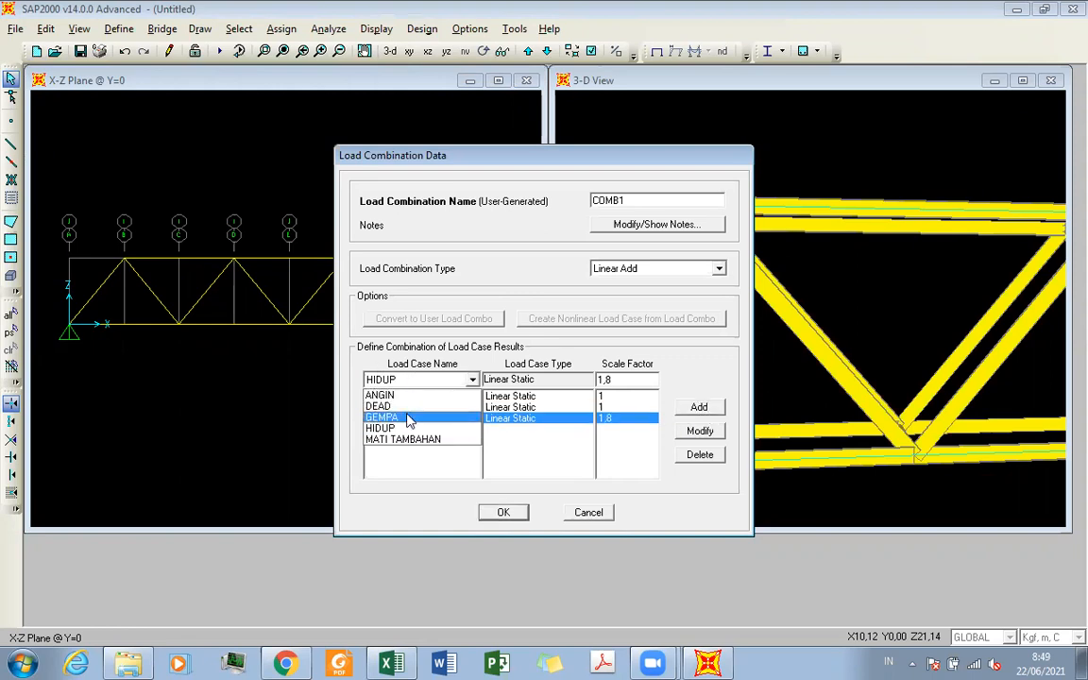
Switch to the Excel workbook and check the wind and earthquake load sections against the Kuat I factors in Tabel 1
{"action": "left_click", "coordinate": [387, 664]}
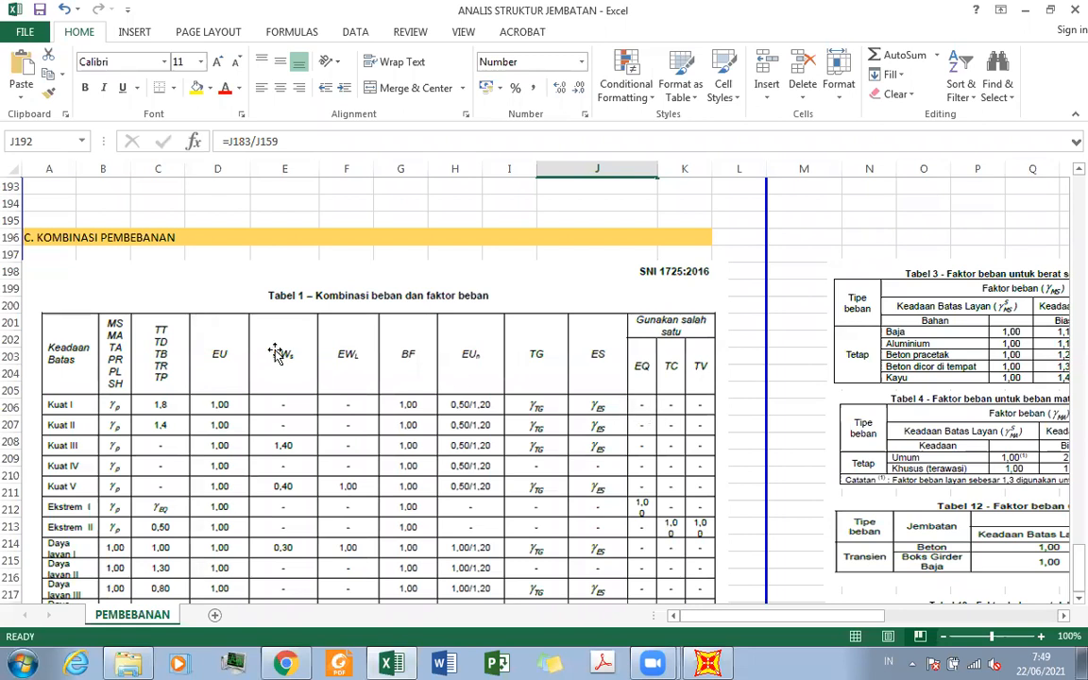
{"action": "scroll", "coordinate": [274, 352], "scroll_direction": "up", "scroll_amount": 5}
{"action": "scroll", "coordinate": [274, 352], "scroll_direction": "up", "scroll_amount": 12}
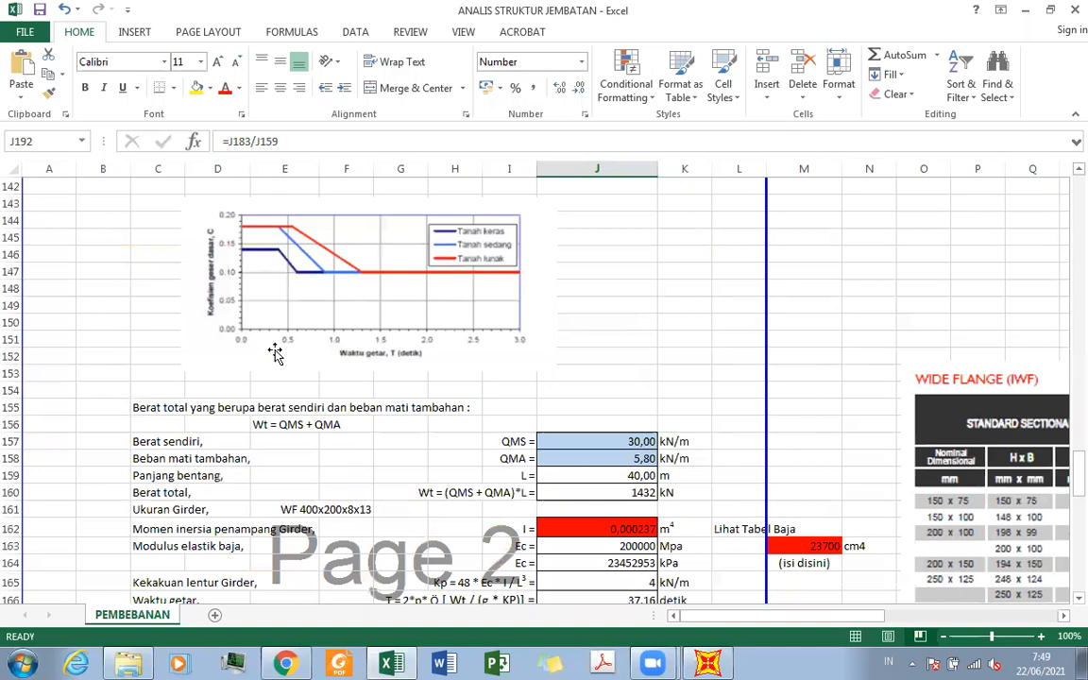
{"action": "scroll", "coordinate": [229, 361], "scroll_direction": "up", "scroll_amount": 18}
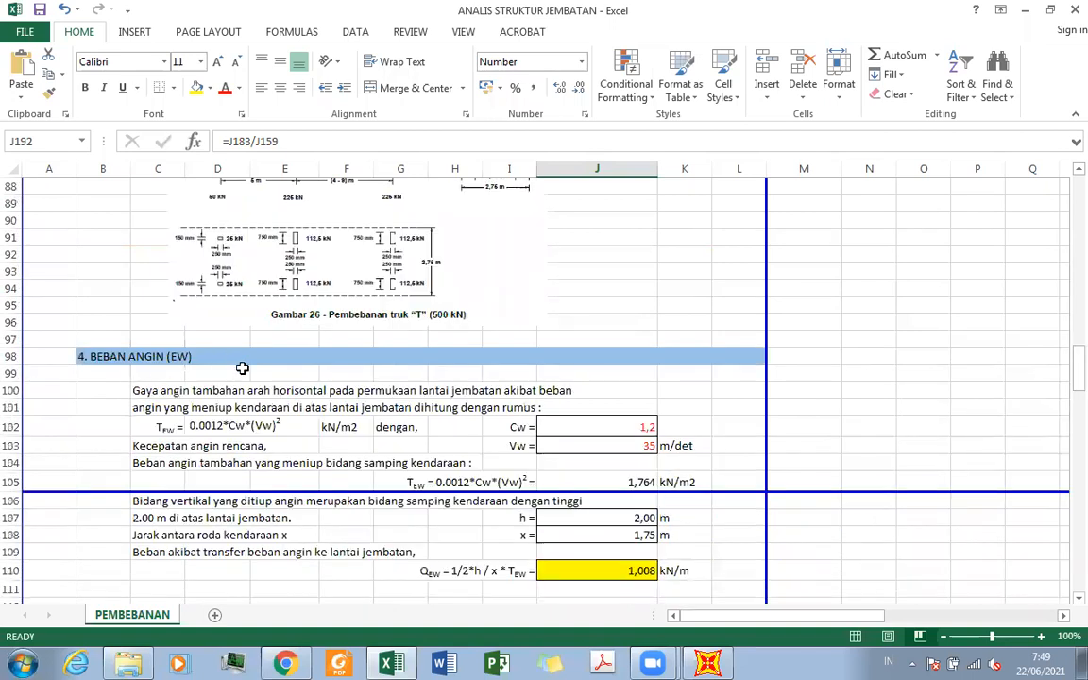
{"action": "scroll", "coordinate": [242, 369], "scroll_direction": "down", "scroll_amount": 20}
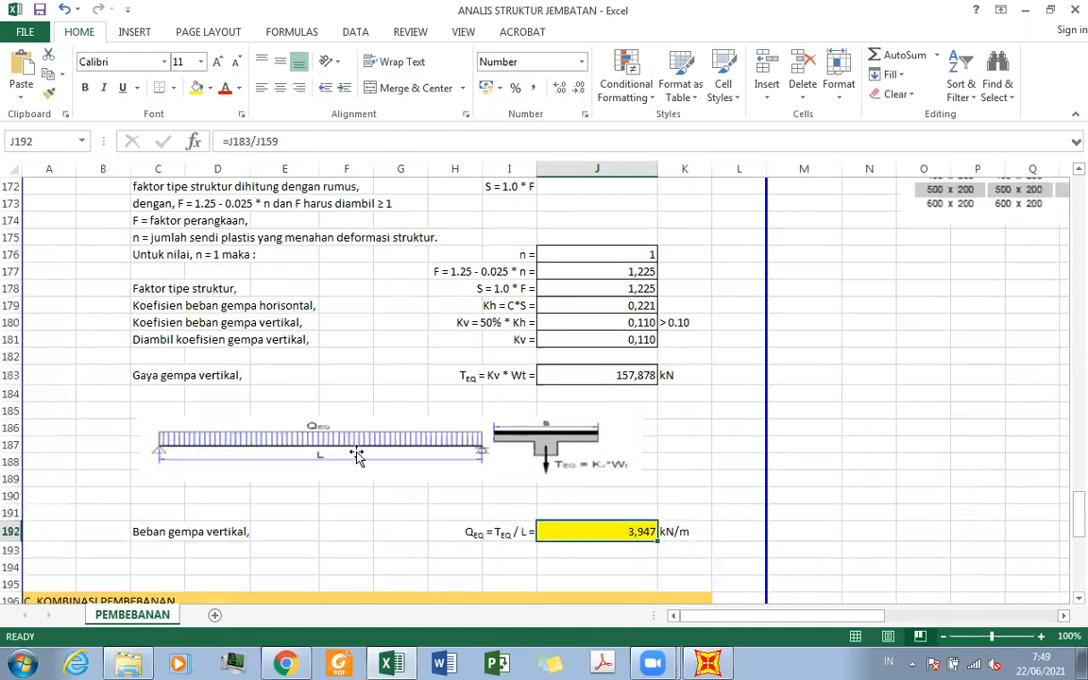
{"action": "scroll", "coordinate": [253, 414], "scroll_direction": "down", "scroll_amount": 6}
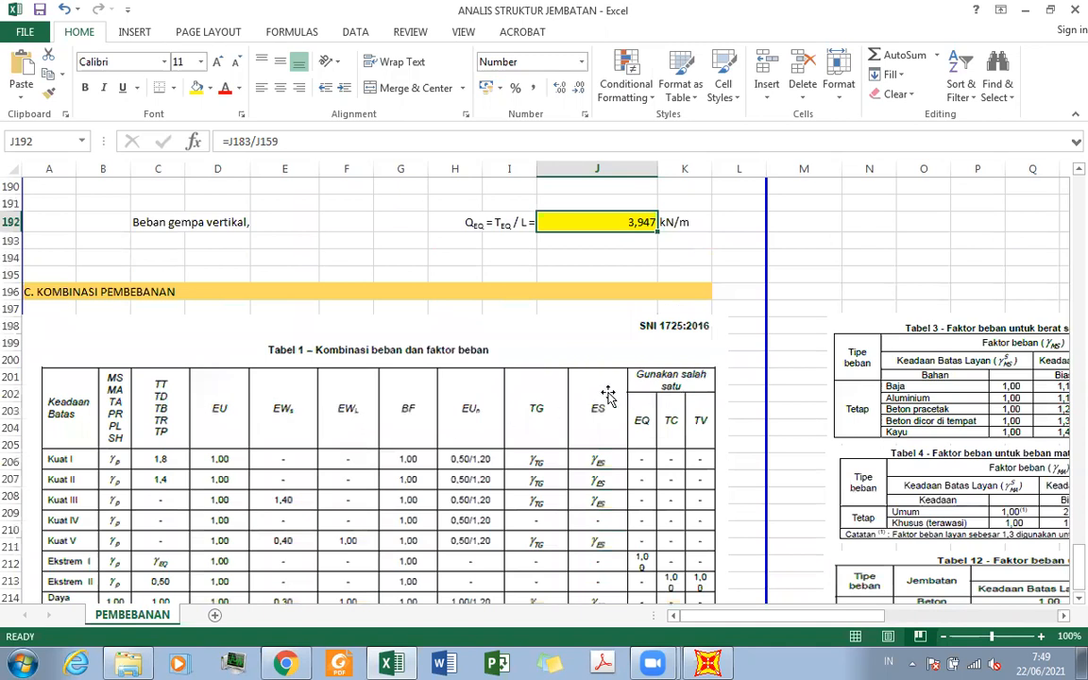
{"action": "scroll", "coordinate": [588, 393], "scroll_direction": "down", "scroll_amount": 1}
Switch back to SAP2000 and accept the load combination COMB1
{"action": "mouse_move", "coordinate": [723, 661]}
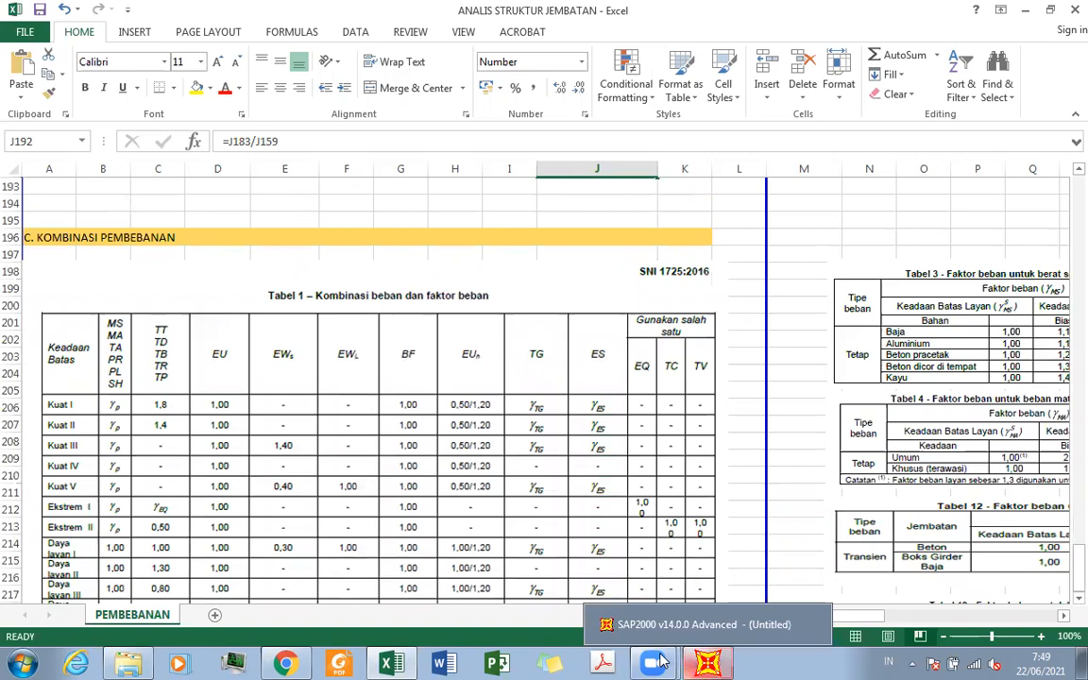
{"action": "mouse_move", "coordinate": [661, 661]}
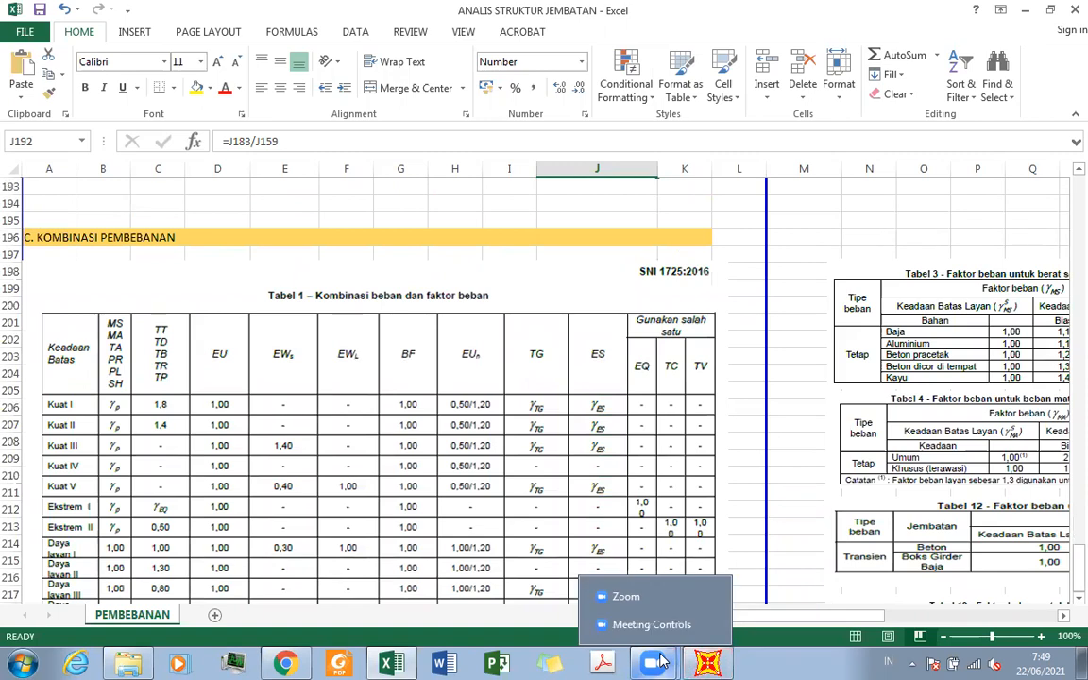
{"action": "left_click", "coordinate": [708, 661]}
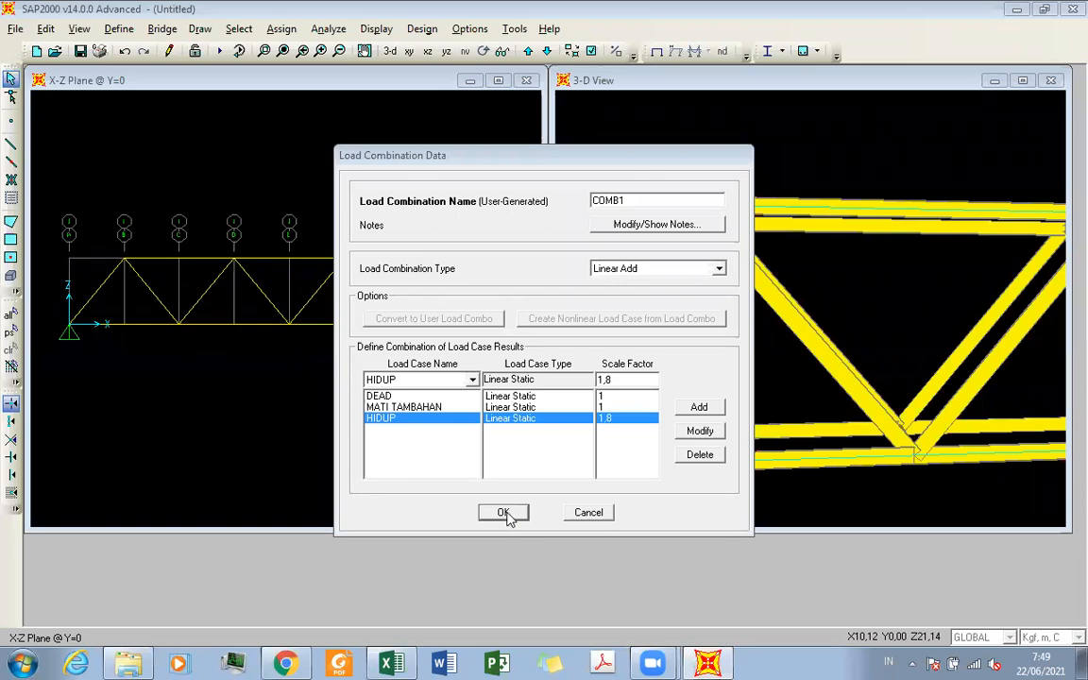
{"action": "left_click", "coordinate": [504, 513]}
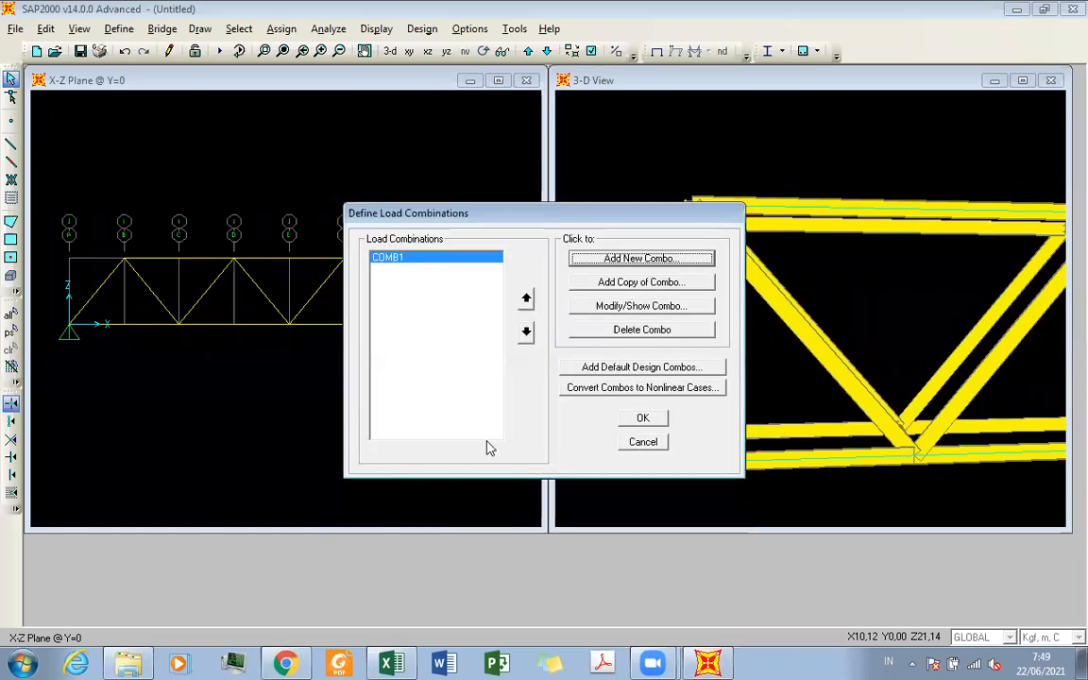
Start the new load combination COMB2 and look up its load factors in Tabel 1 of the Excel workbook, returning to SAP2000
{"action": "left_click", "coordinate": [698, 264]}
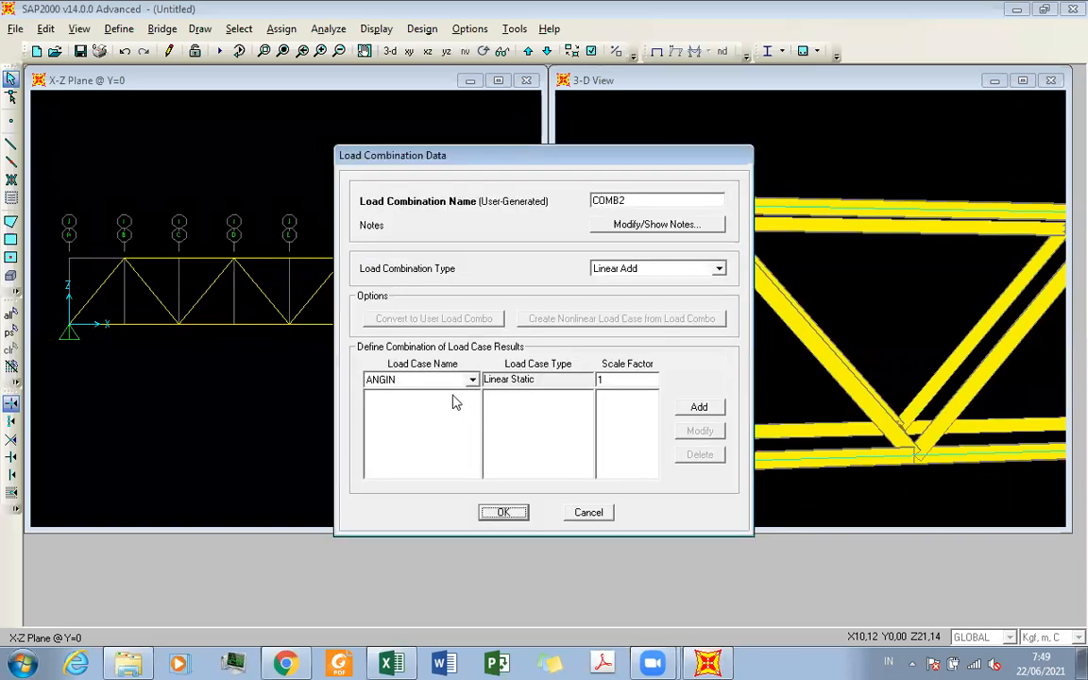
{"action": "left_click", "coordinate": [392, 664]}
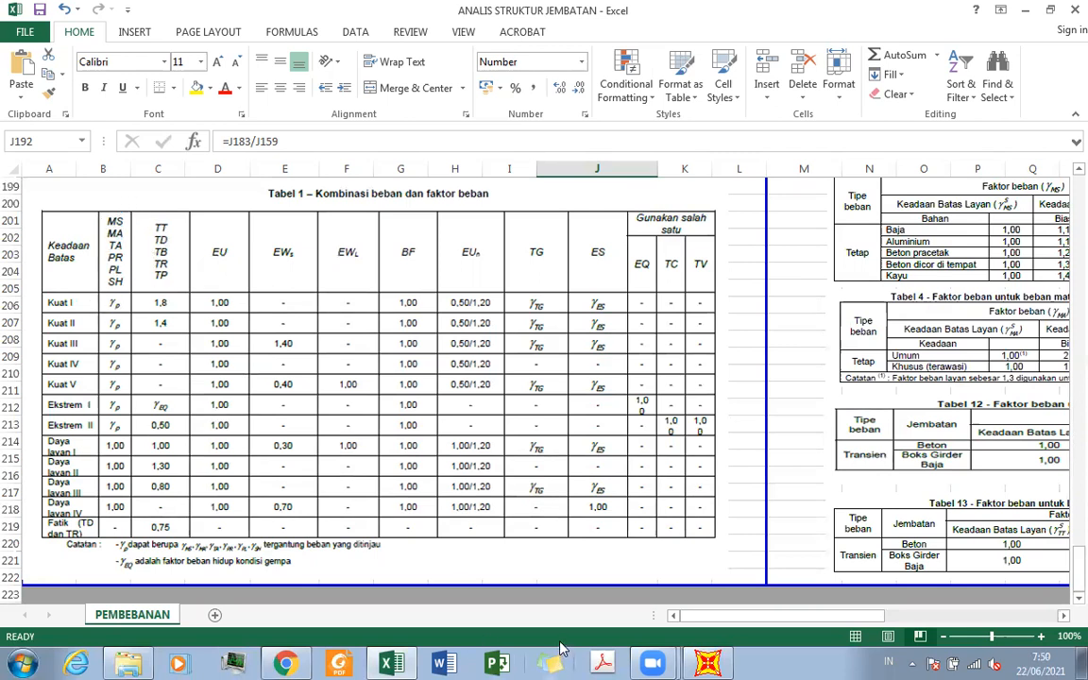
{"action": "left_click", "coordinate": [707, 662]}
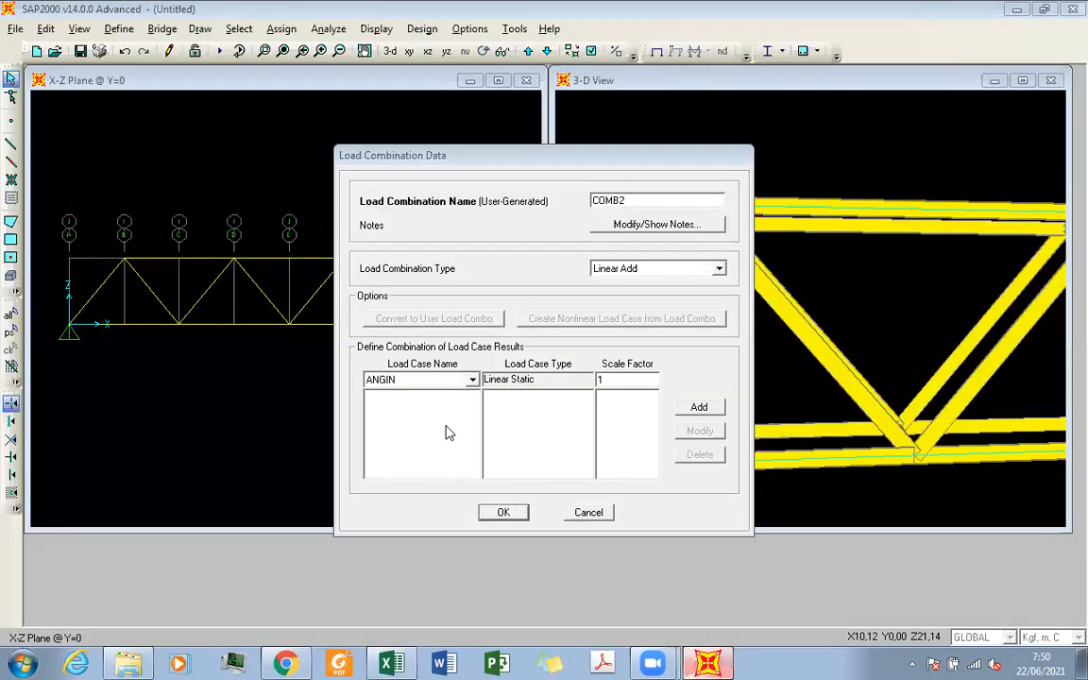
Add the load cases DEAD, MATI TAMBAHAN and HIDUP to COMB2, each with a scale factor of 1
{"action": "left_click", "coordinate": [425, 382]}
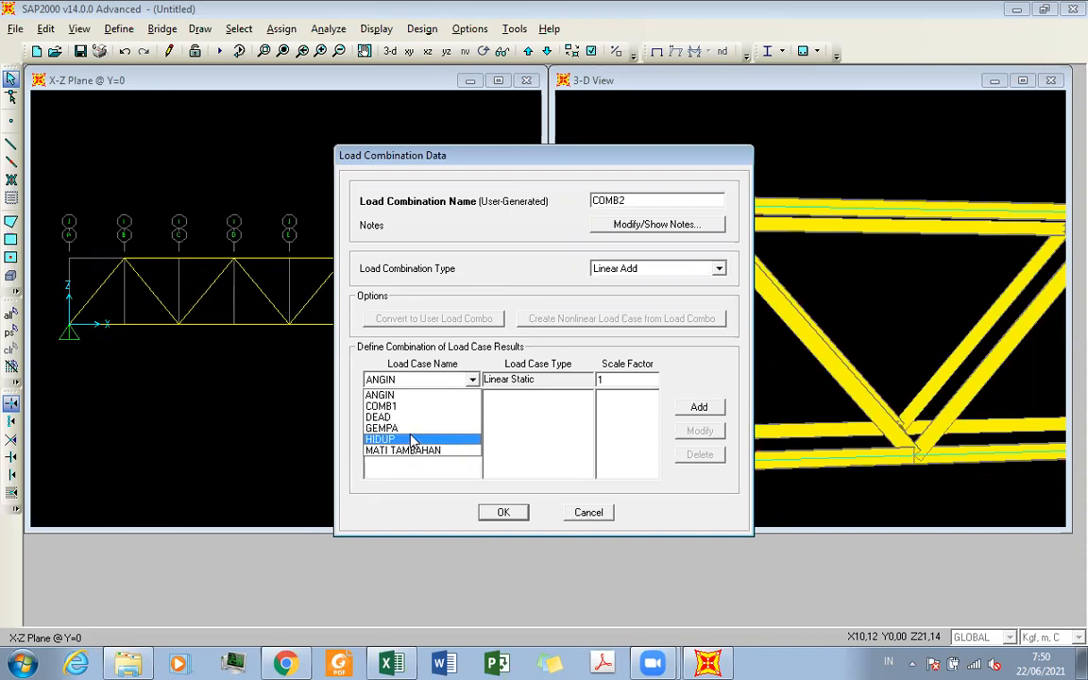
{"action": "left_click", "coordinate": [413, 418]}
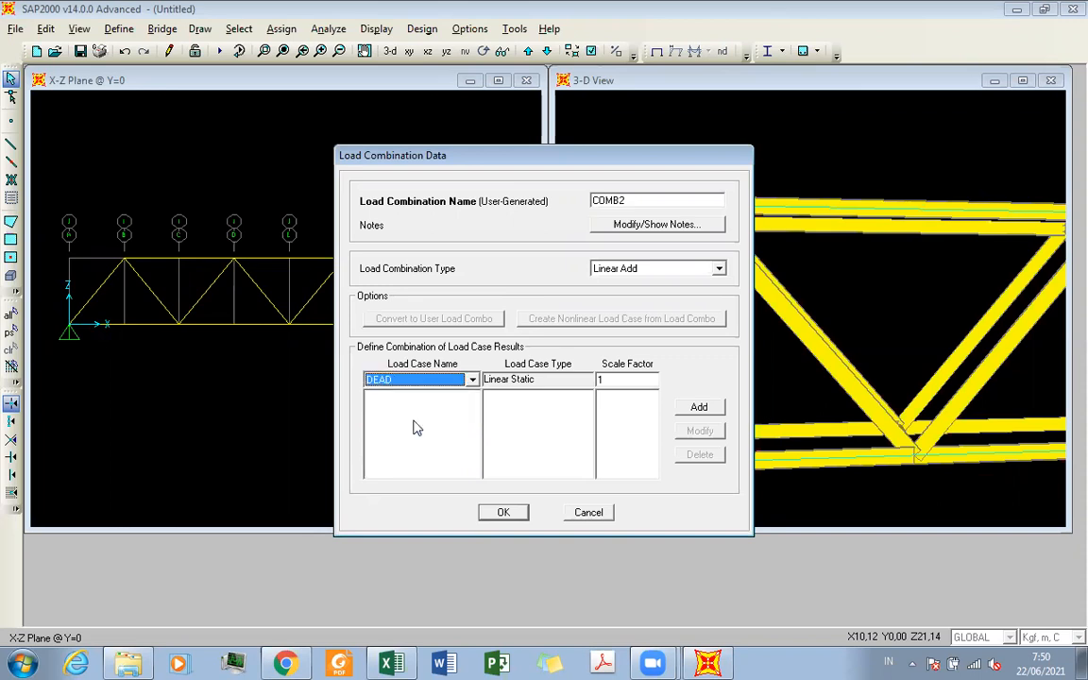
{"action": "left_click", "coordinate": [706, 413]}
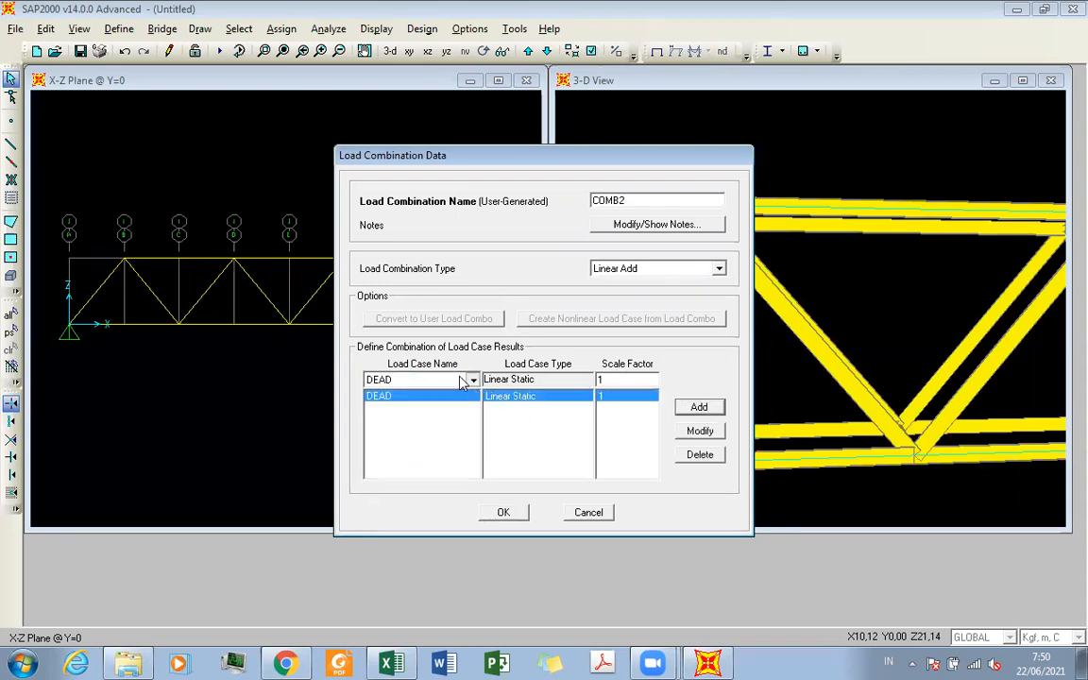
{"action": "left_click", "coordinate": [472, 378]}
{"action": "left_click", "coordinate": [471, 450]}
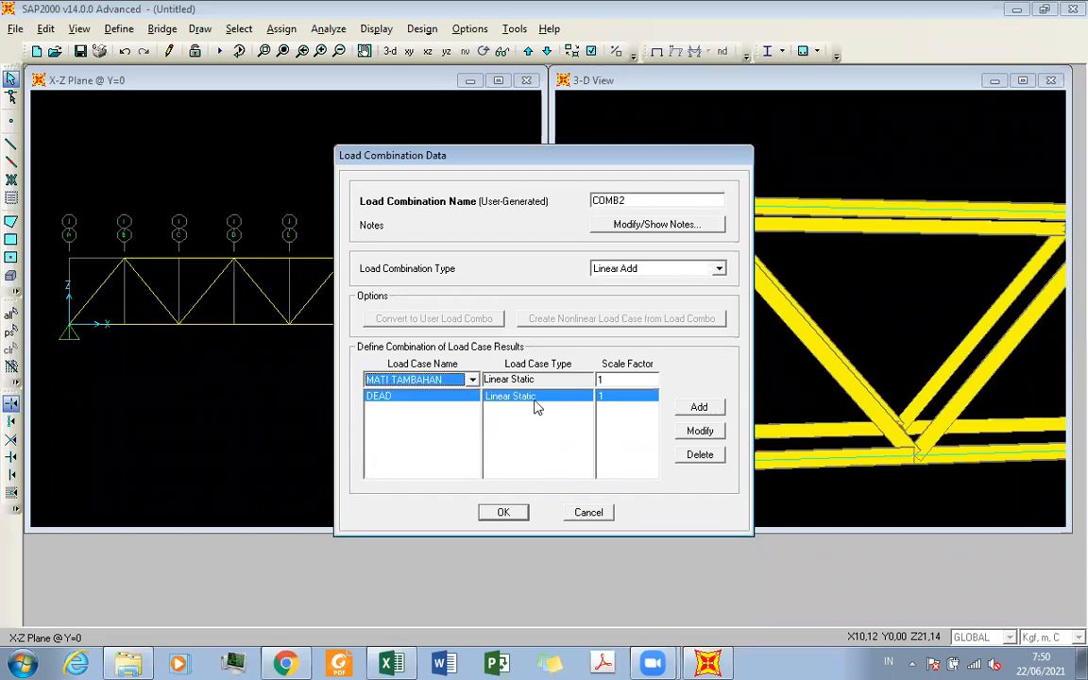
{"action": "left_click", "coordinate": [685, 413]}
{"action": "left_click", "coordinate": [473, 379]}
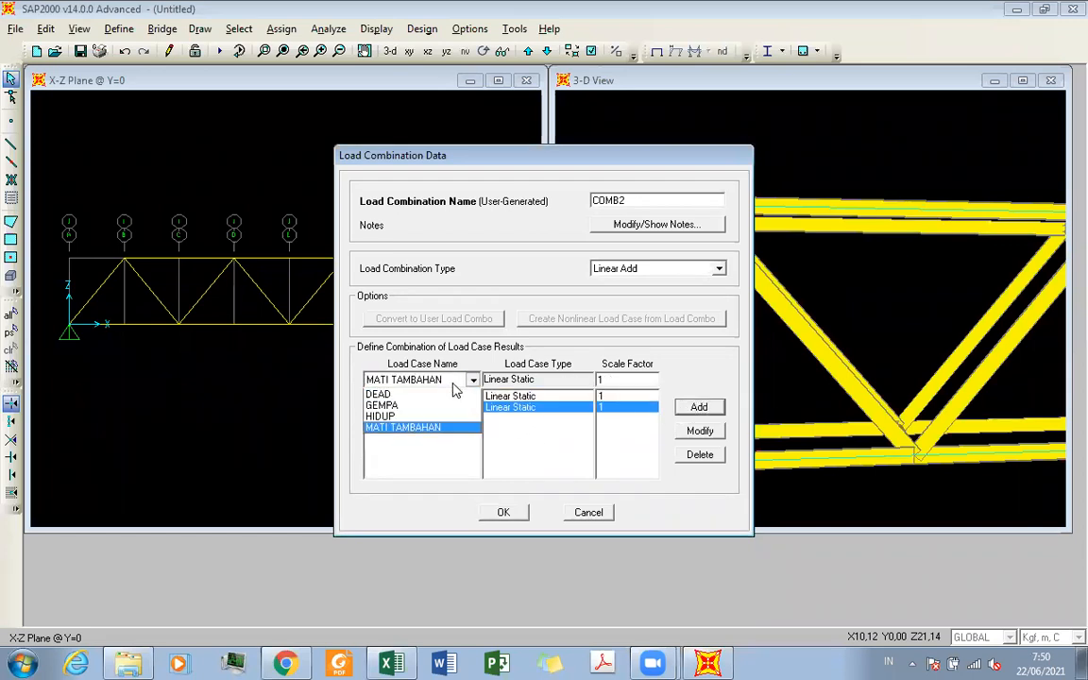
{"action": "left_click", "coordinate": [457, 440]}
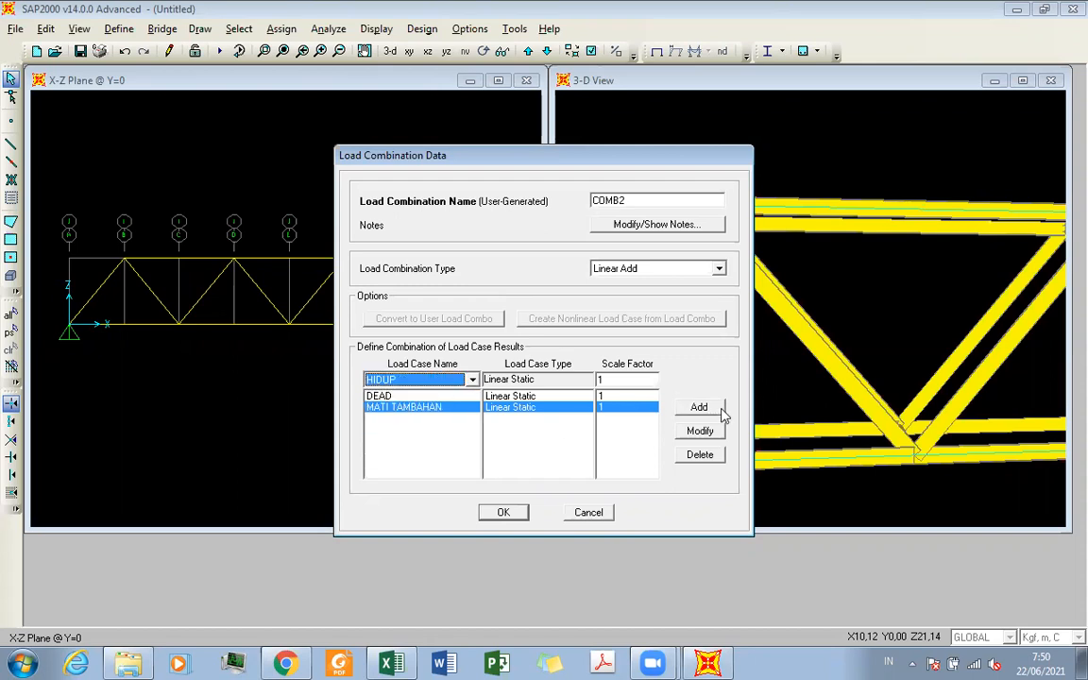
{"action": "left_click", "coordinate": [709, 413]}
Check the wind factor in the Excel workbook's Tabel 1 and add ANGIN to COMB2 with a scale factor of 0,3
{"action": "left_click", "coordinate": [466, 379]}
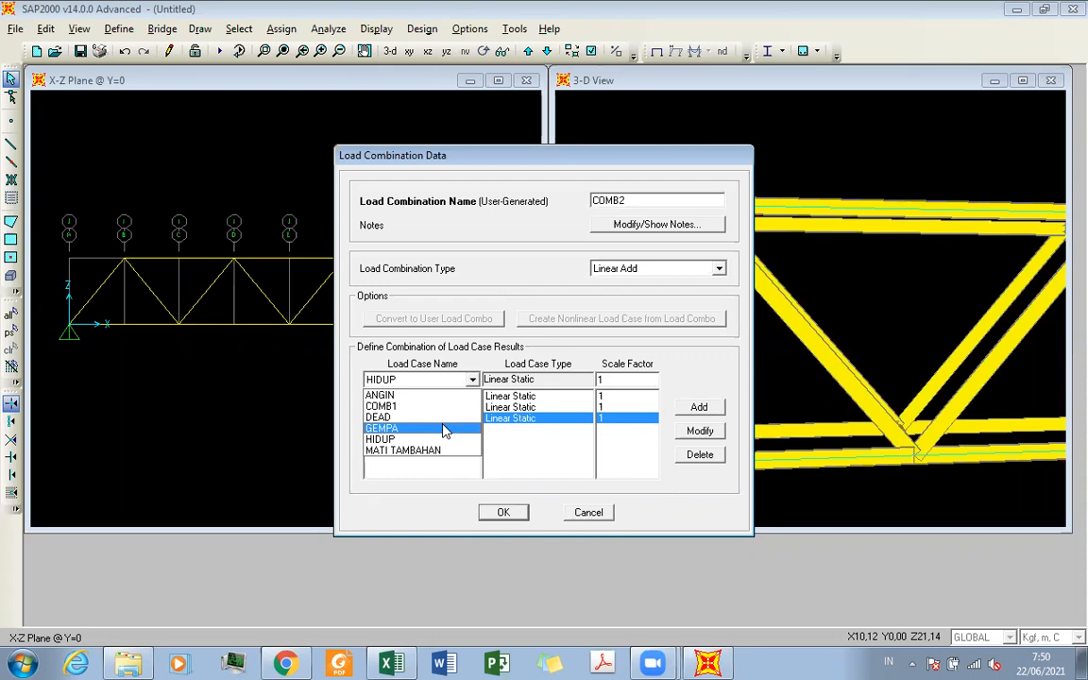
{"action": "left_click", "coordinate": [382, 395]}
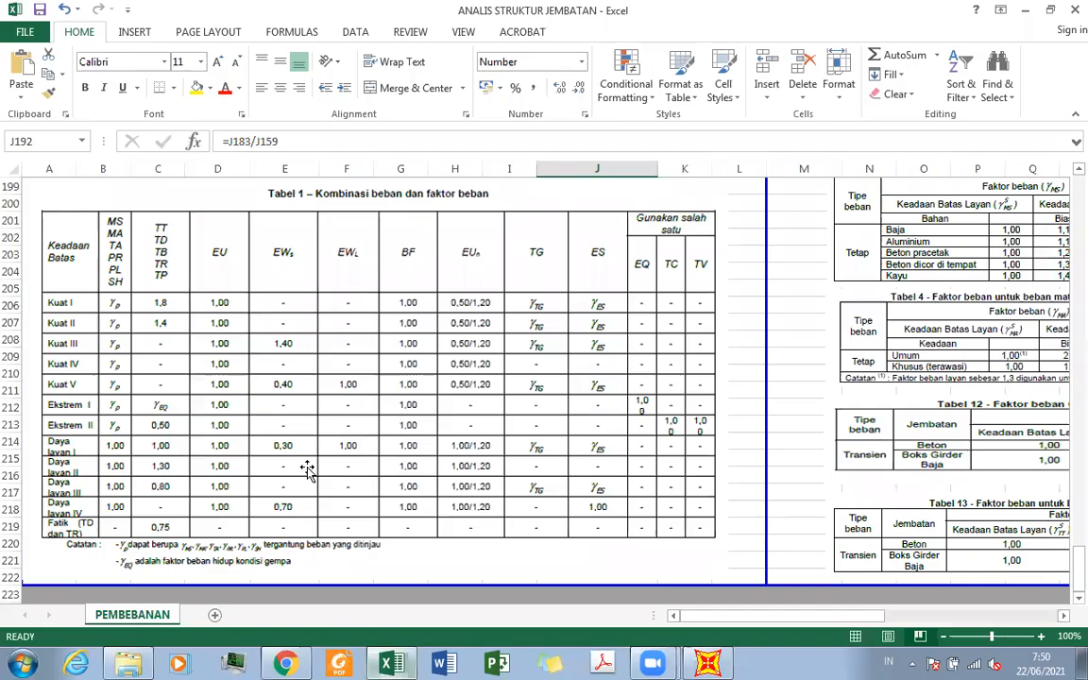
{"action": "left_click", "coordinate": [386, 664]}
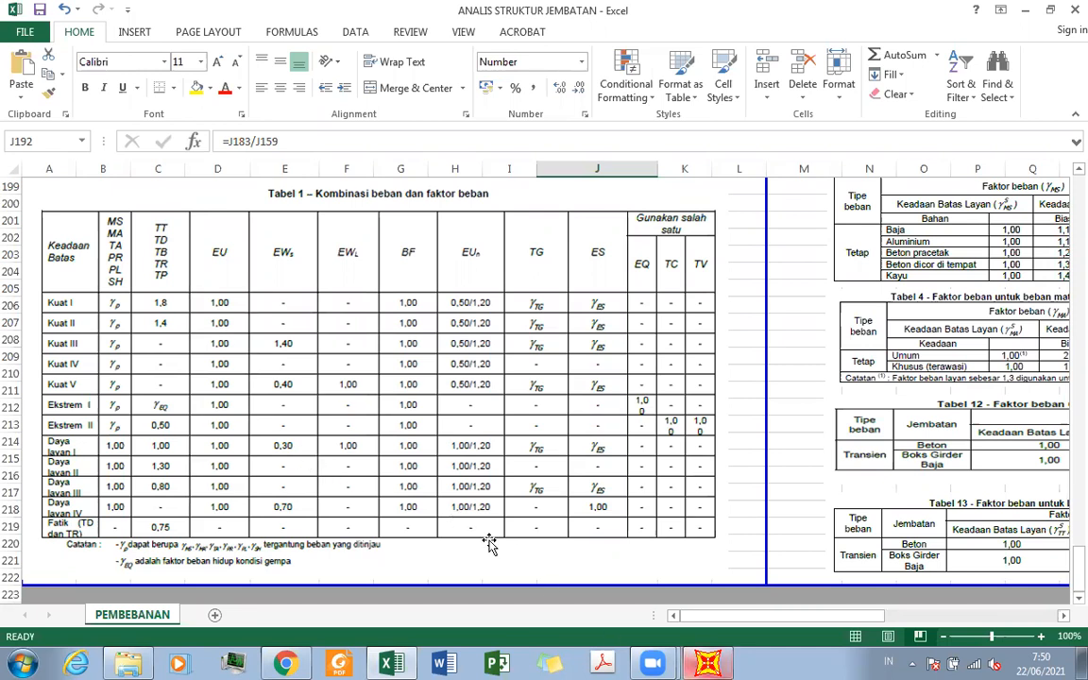
{"action": "left_click", "coordinate": [704, 663]}
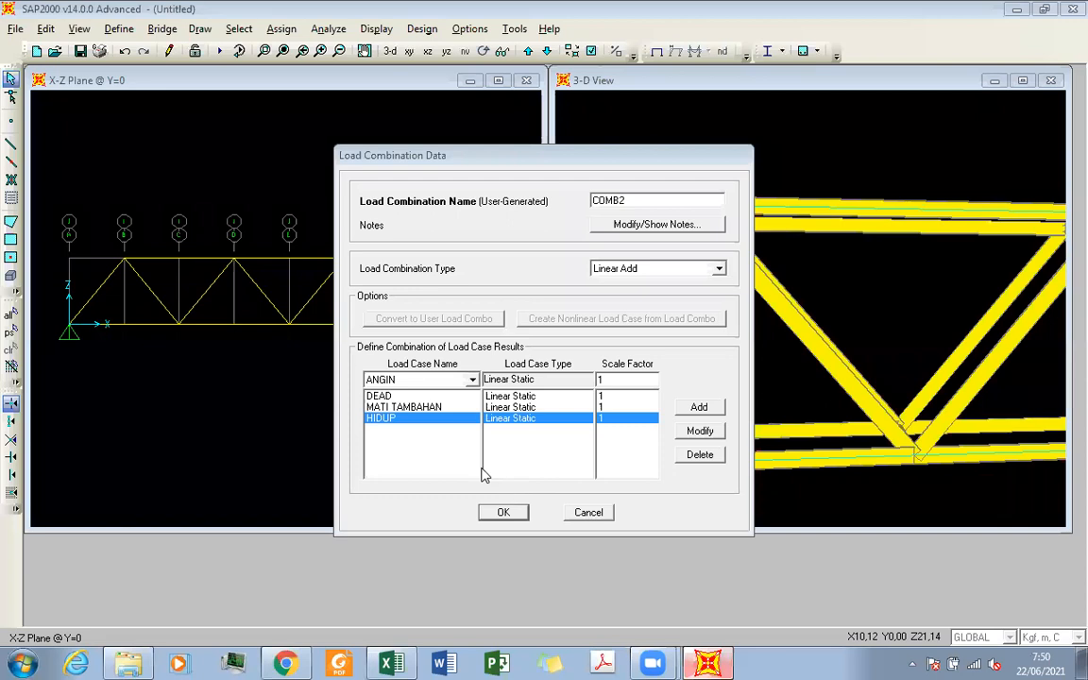
{"action": "double_click", "coordinate": [615, 380]}
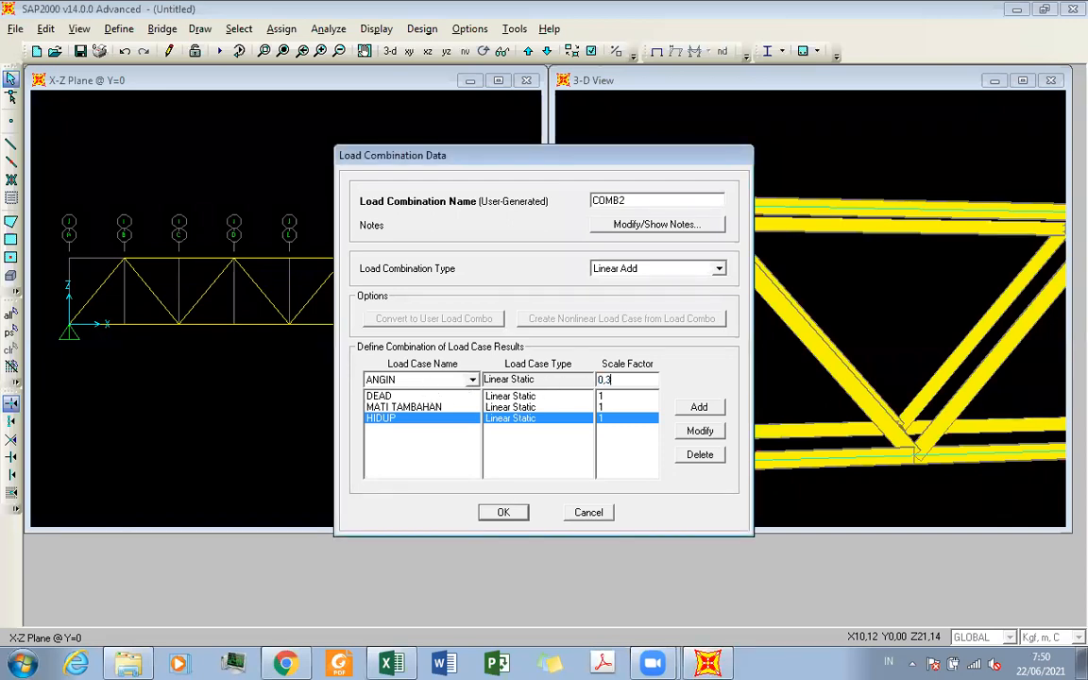
{"action": "left_click", "coordinate": [715, 407]}
Select the load case GEMPA and check the earthquake factor for Daya layan I in the Excel workbook, returning to SAP2000
{"action": "left_click", "coordinate": [426, 380]}
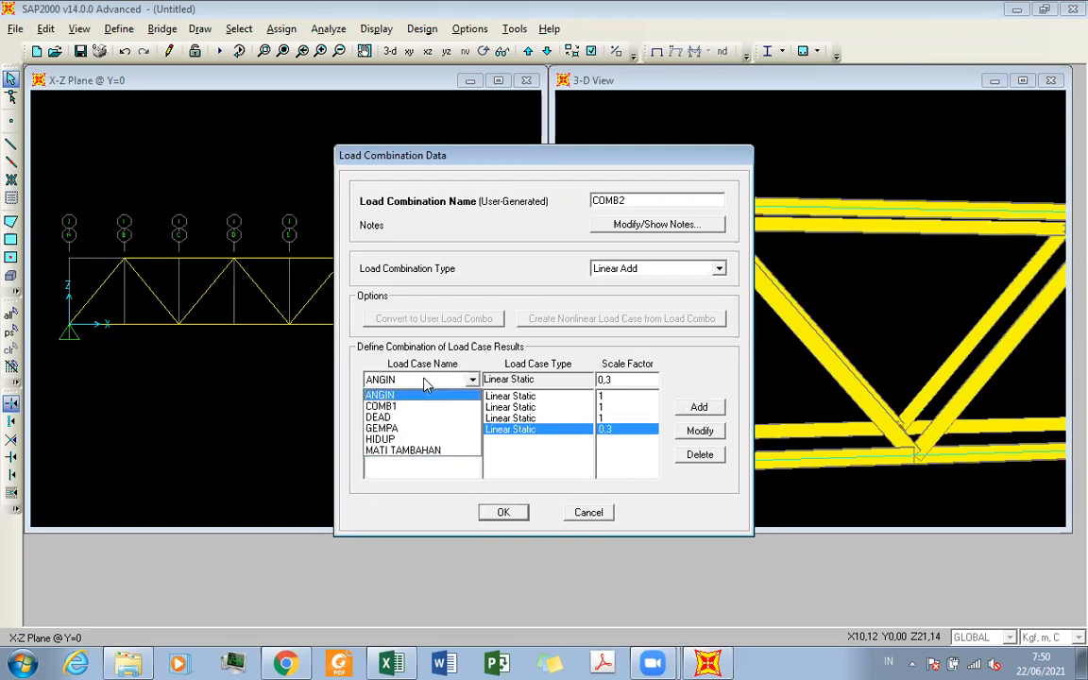
{"action": "left_click", "coordinate": [416, 428]}
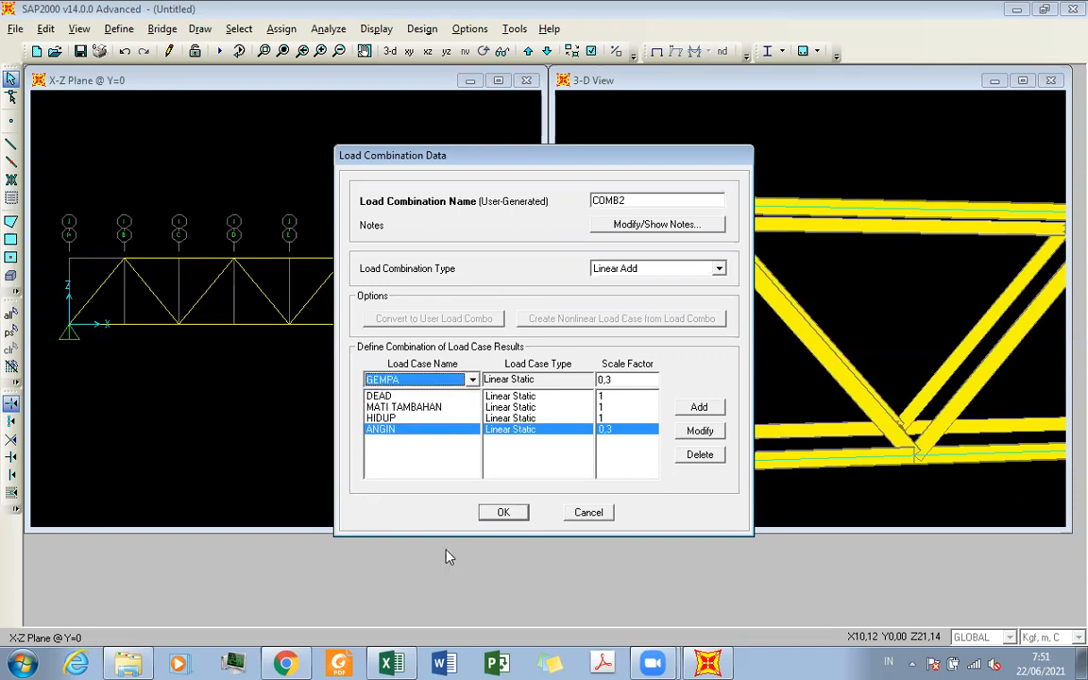
{"action": "key", "text": "alt+Tab"}
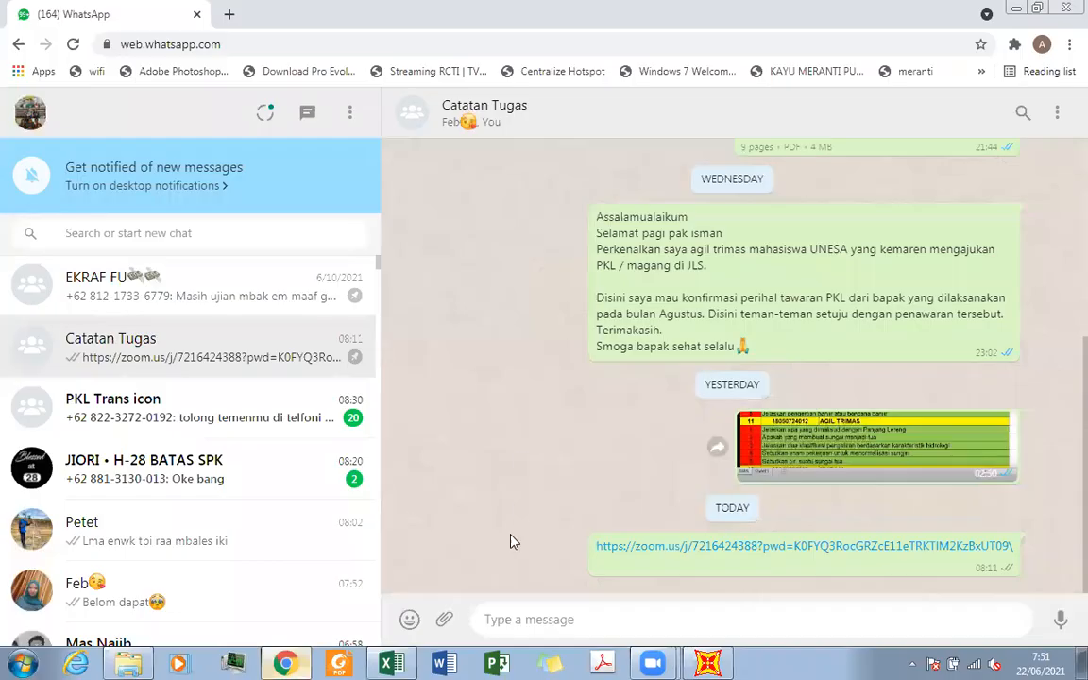
{"action": "left_click", "coordinate": [410, 662]}
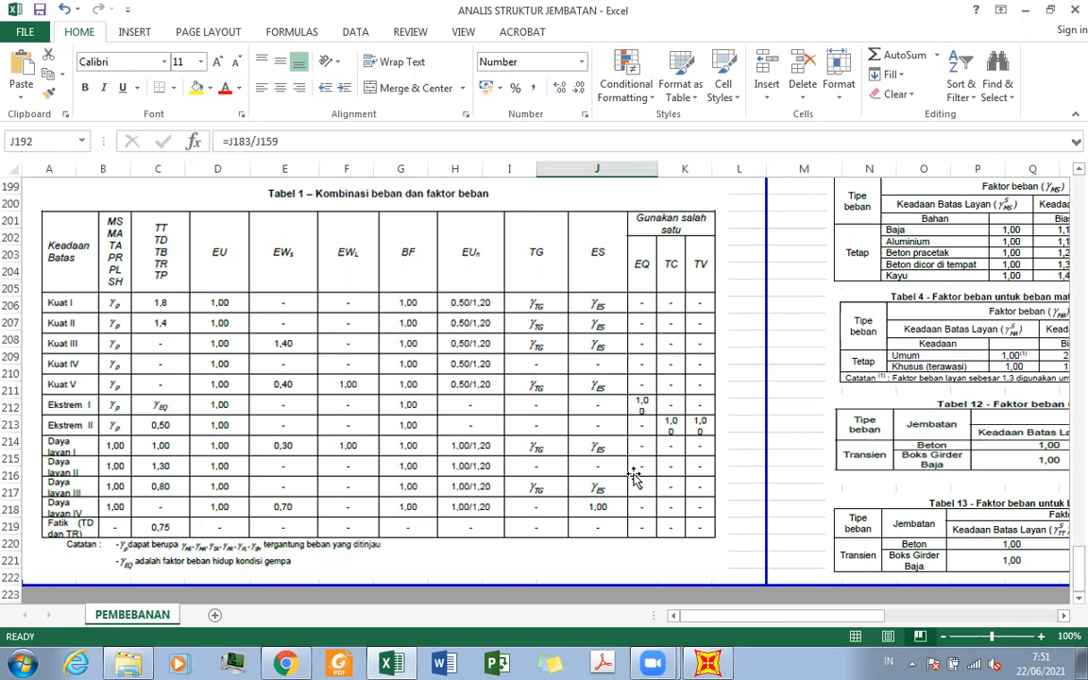
{"action": "left_click", "coordinate": [686, 662]}
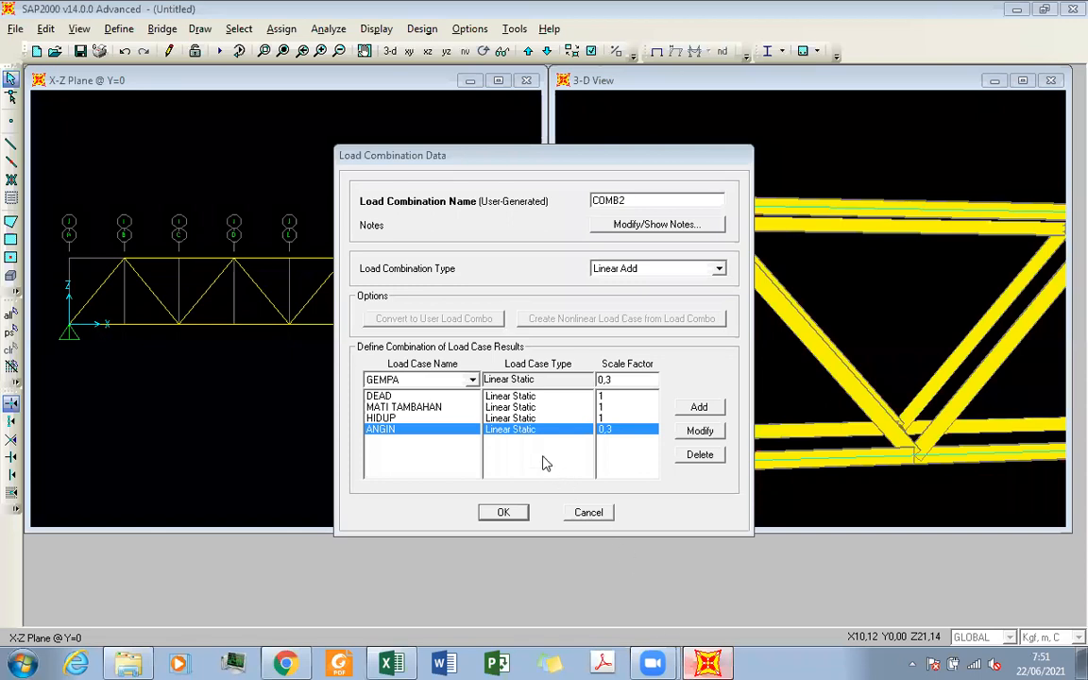
Accept the load combination COMB2 and close the load combination definitions
{"action": "left_click", "coordinate": [501, 513]}
{"action": "left_click", "coordinate": [642, 418]}
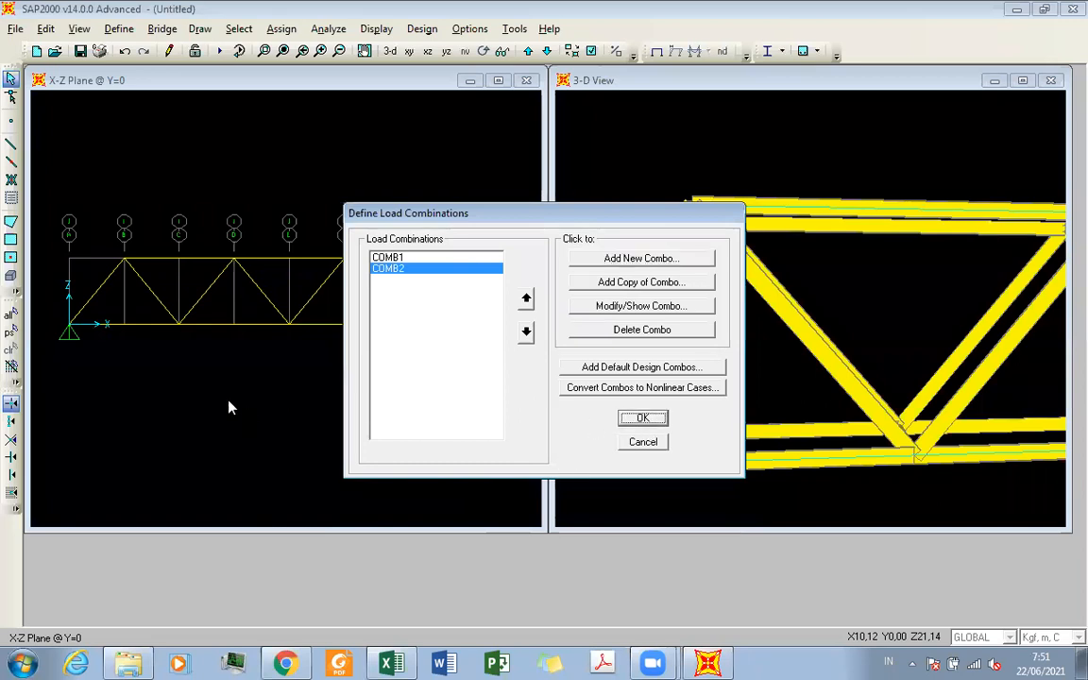
{"action": "left_click", "coordinate": [640, 417]}
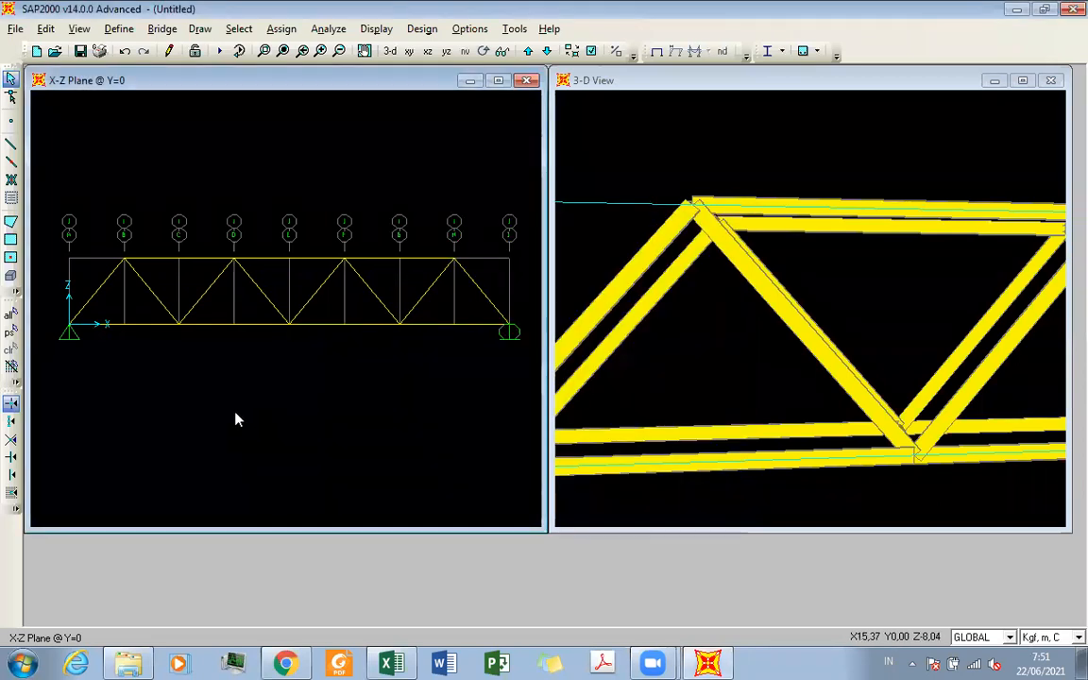
Start saving the model under a new name and create the folder PERTEMUAN KE 3-4 inside PELATIHAN SAP
{"action": "left_click", "coordinate": [16, 29]}
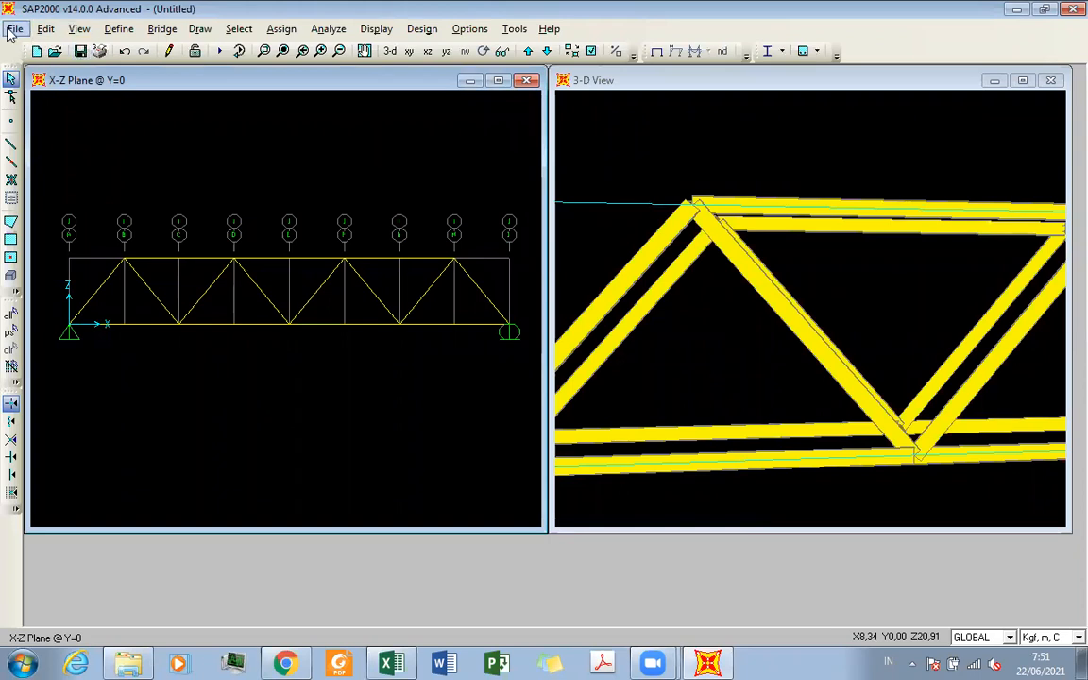
{"action": "left_click", "coordinate": [56, 115]}
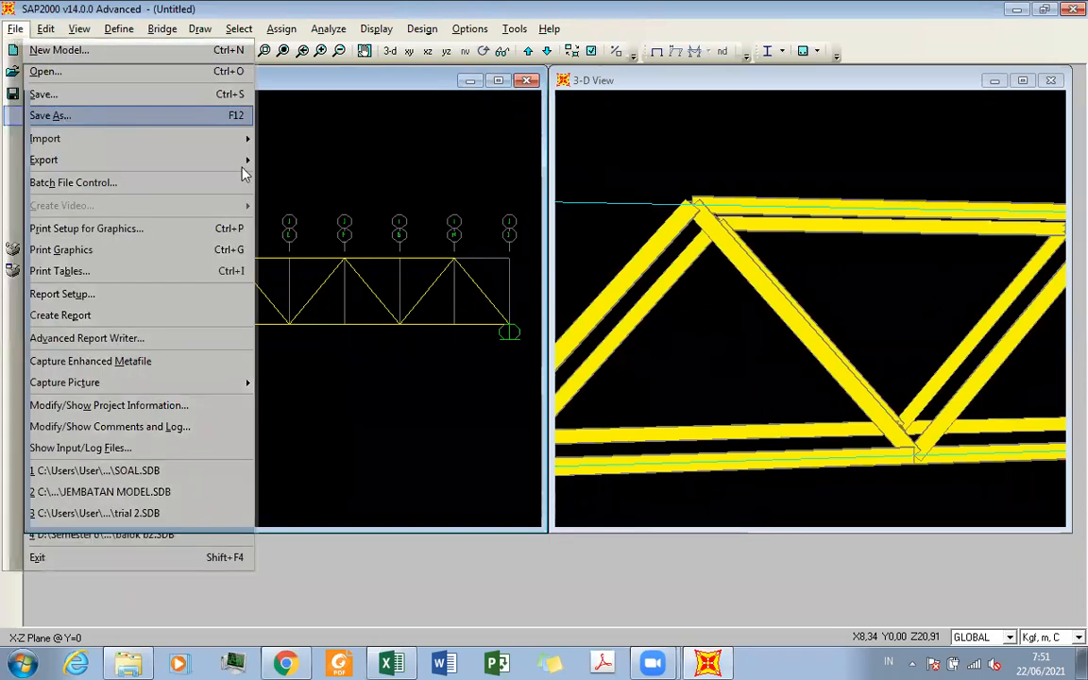
{"action": "left_click", "coordinate": [142, 39]}
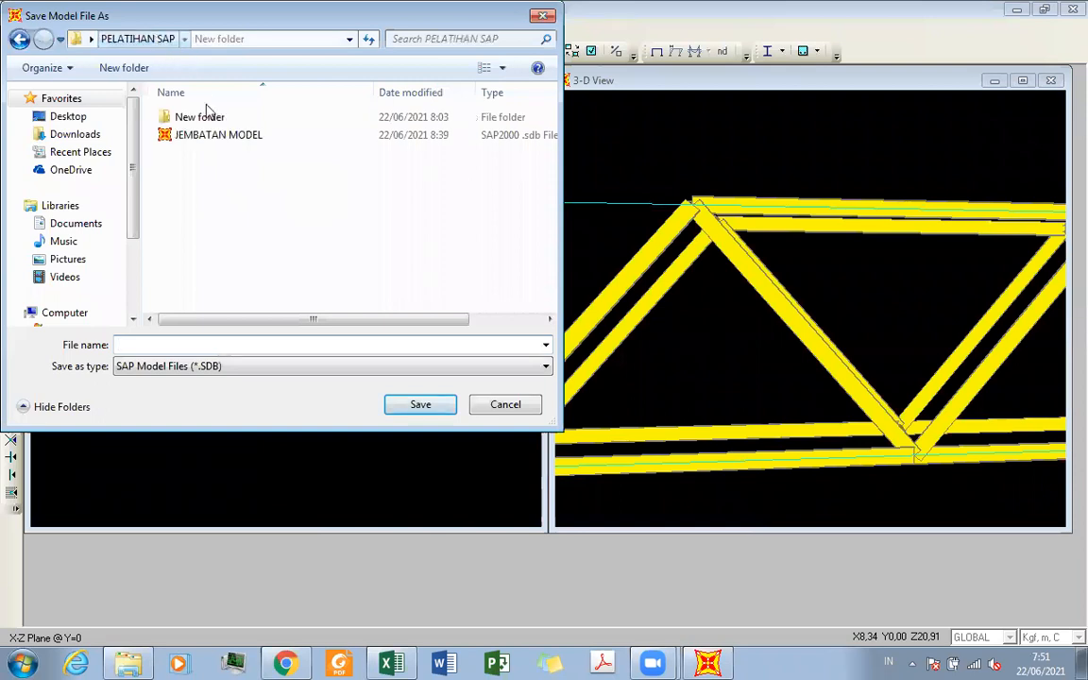
{"action": "right_click", "coordinate": [245, 189]}
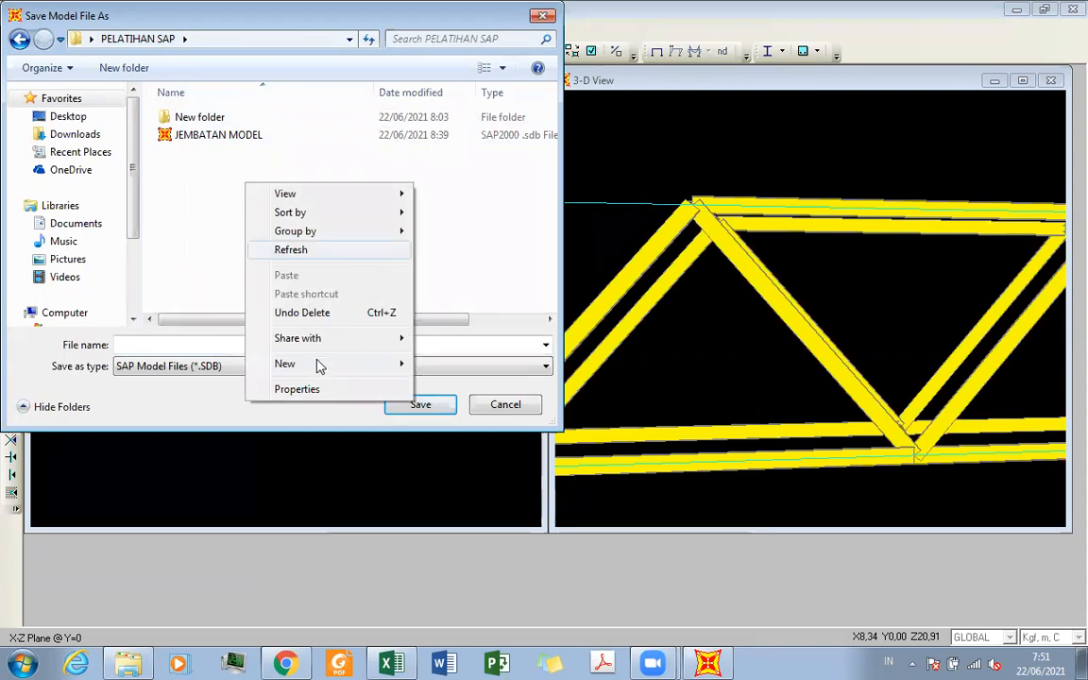
{"action": "mouse_move", "coordinate": [322, 365]}
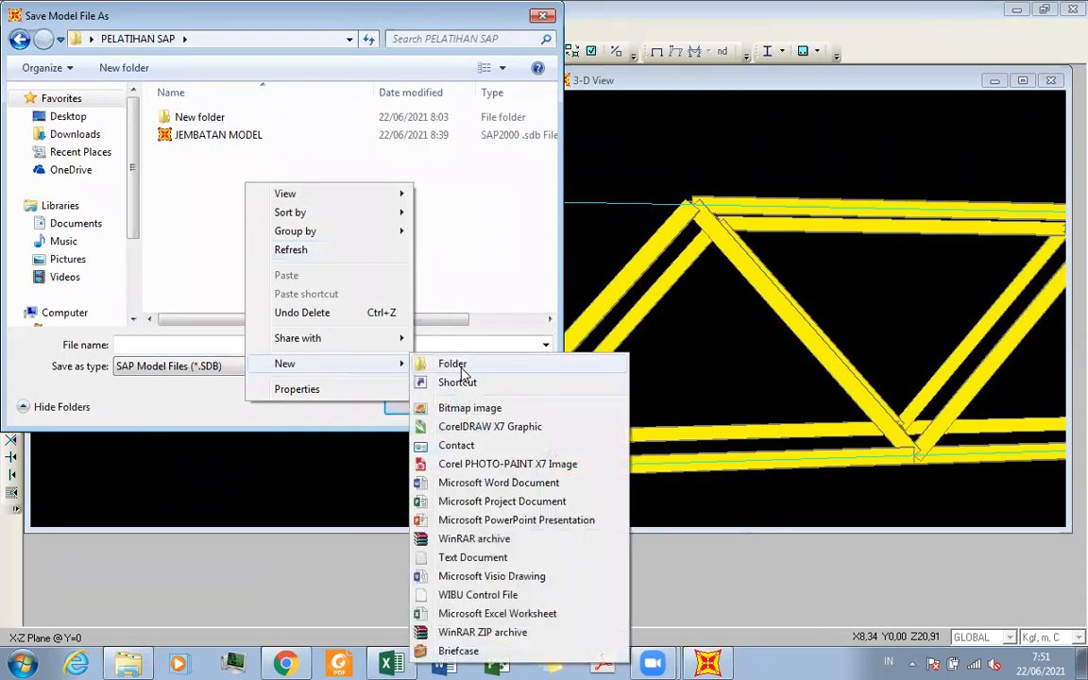
{"action": "left_click", "coordinate": [460, 367]}
{"action": "key", "text": "Caps_Lock"}
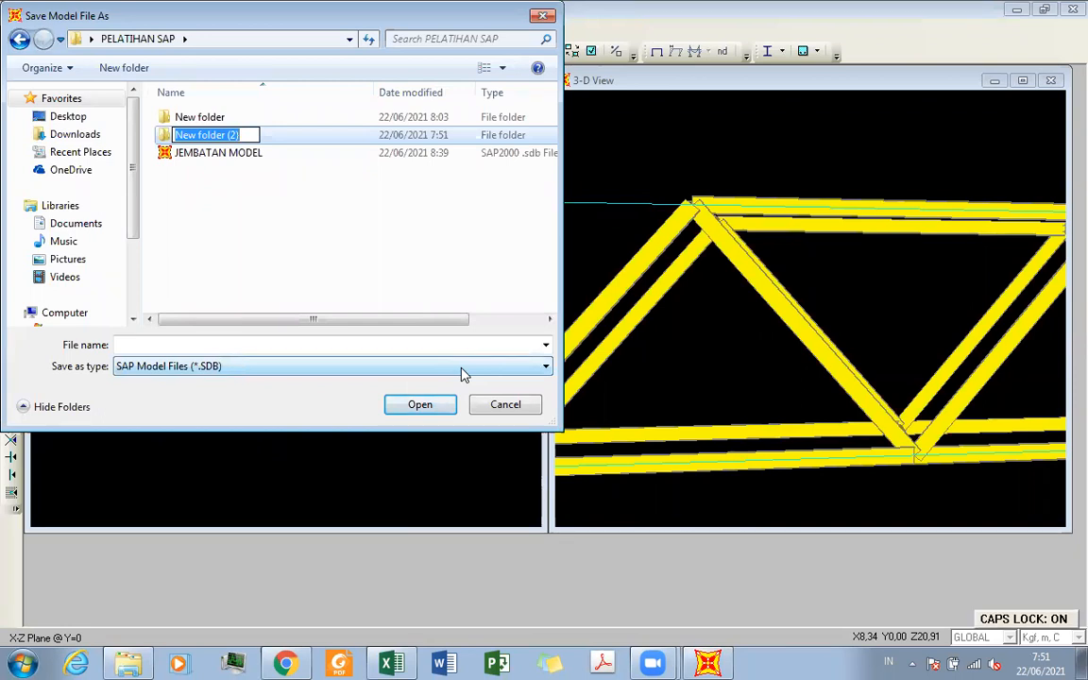
{"action": "type", "text": "PERT"}
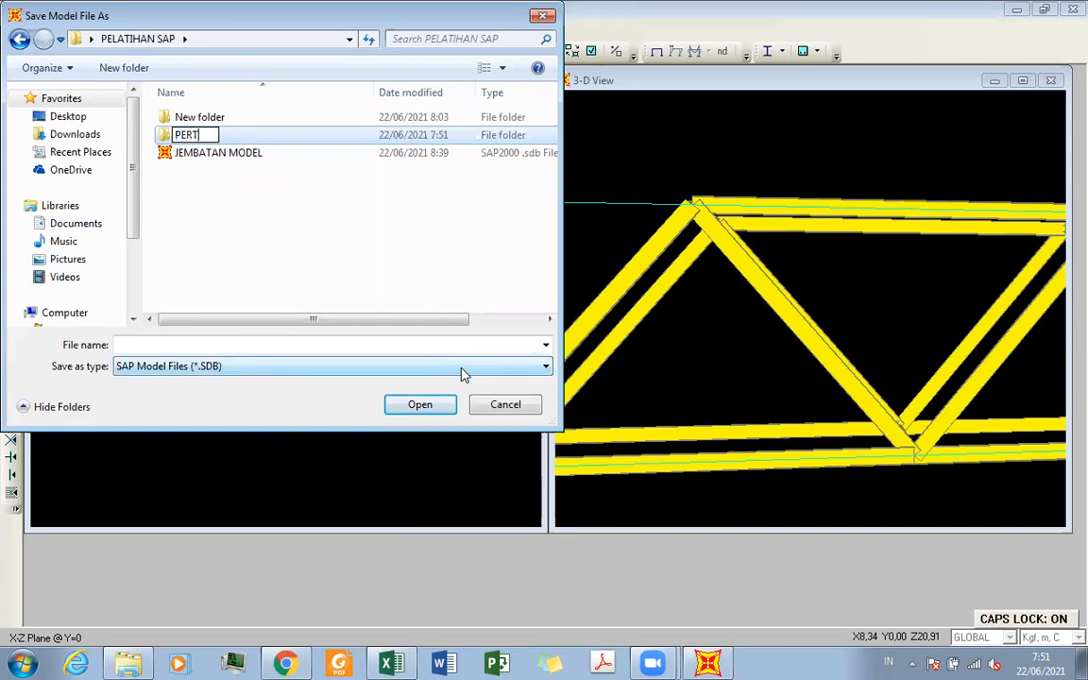
{"action": "type", "text": "EMUAN KE 3-"}
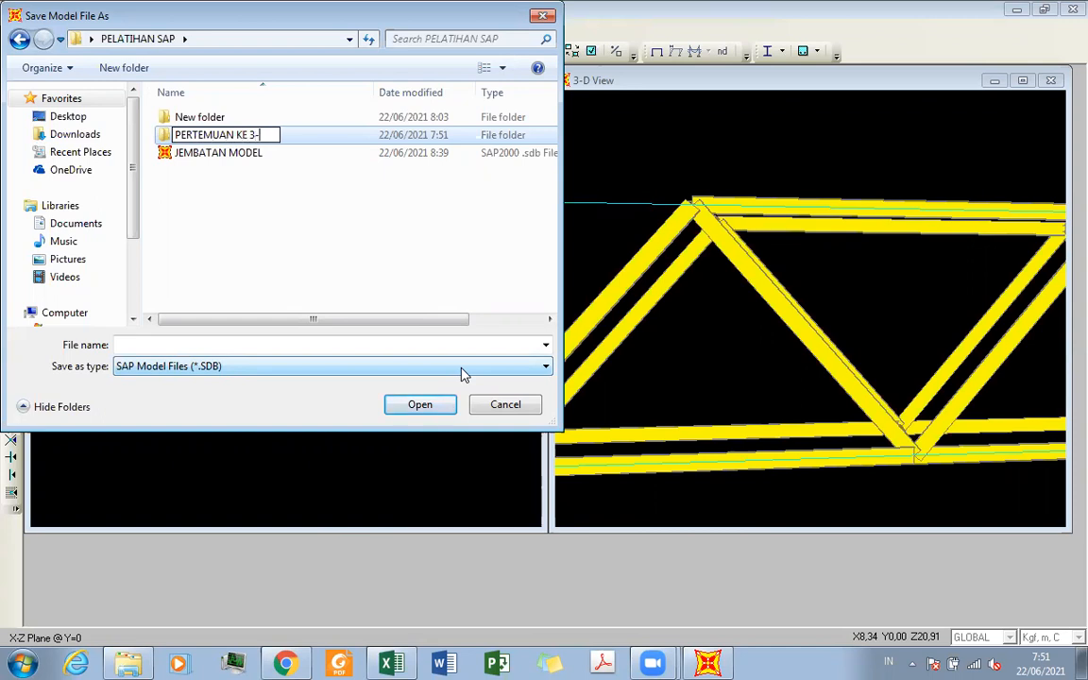
{"action": "type", "text": "4"}
{"action": "left_click", "coordinate": [340, 213]}
Save the model as JEMBATAN 3D in the folder PERTEMUAN KE 3-4
{"action": "double_click", "coordinate": [315, 139]}
{"action": "left_click", "coordinate": [329, 345]}
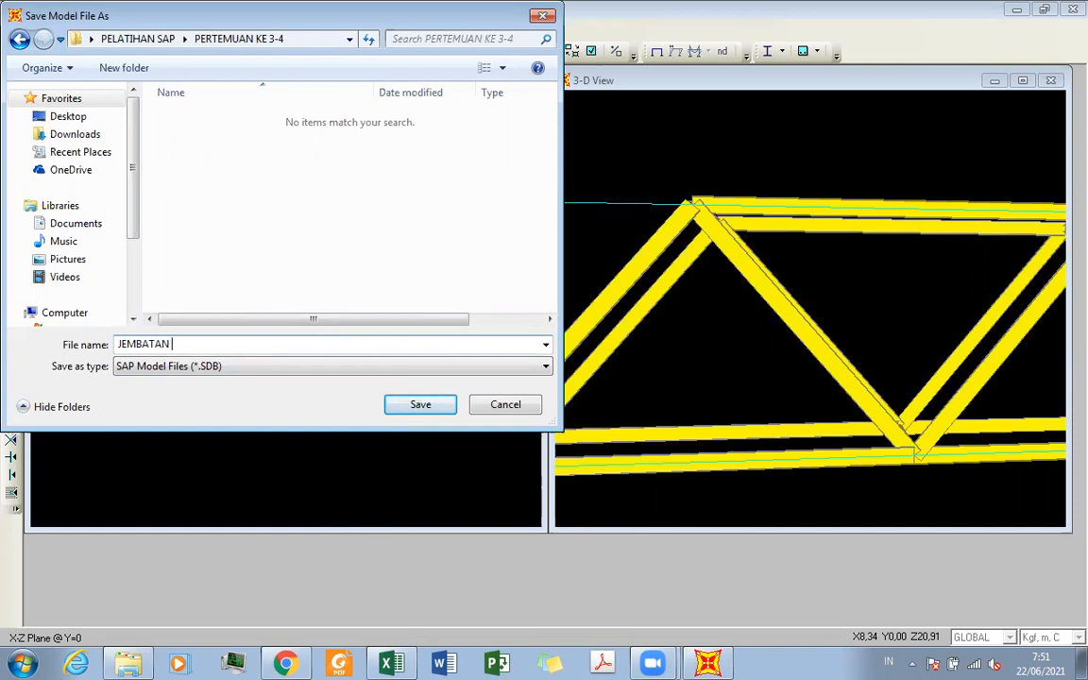
{"action": "key", "text": "Caps_Lock"}
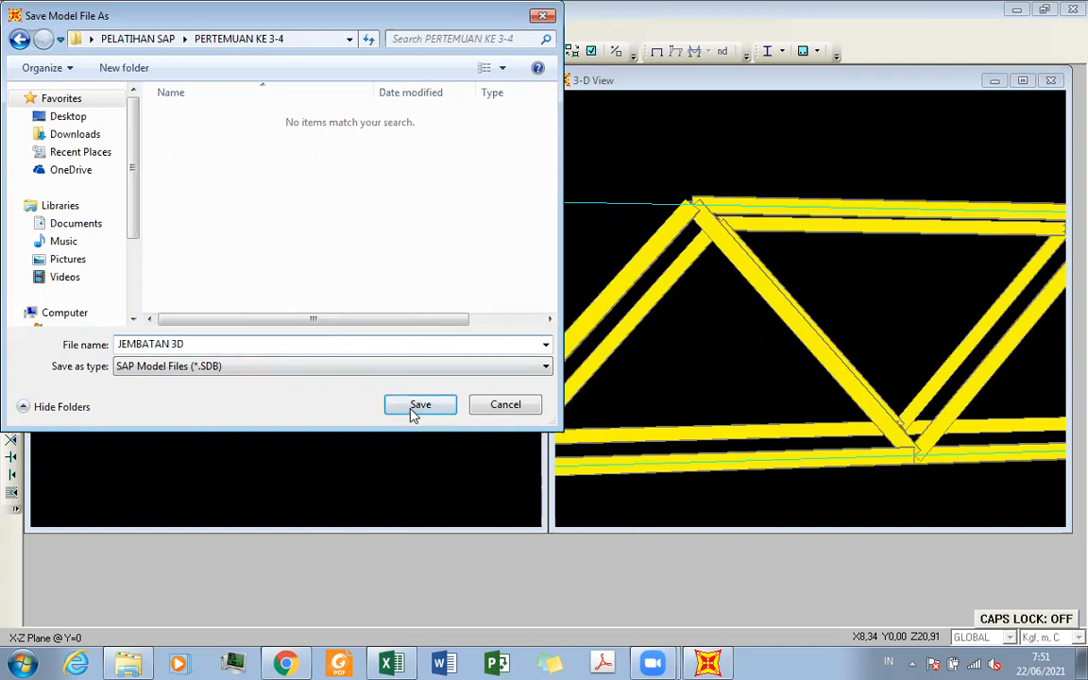
{"action": "left_click", "coordinate": [414, 411]}
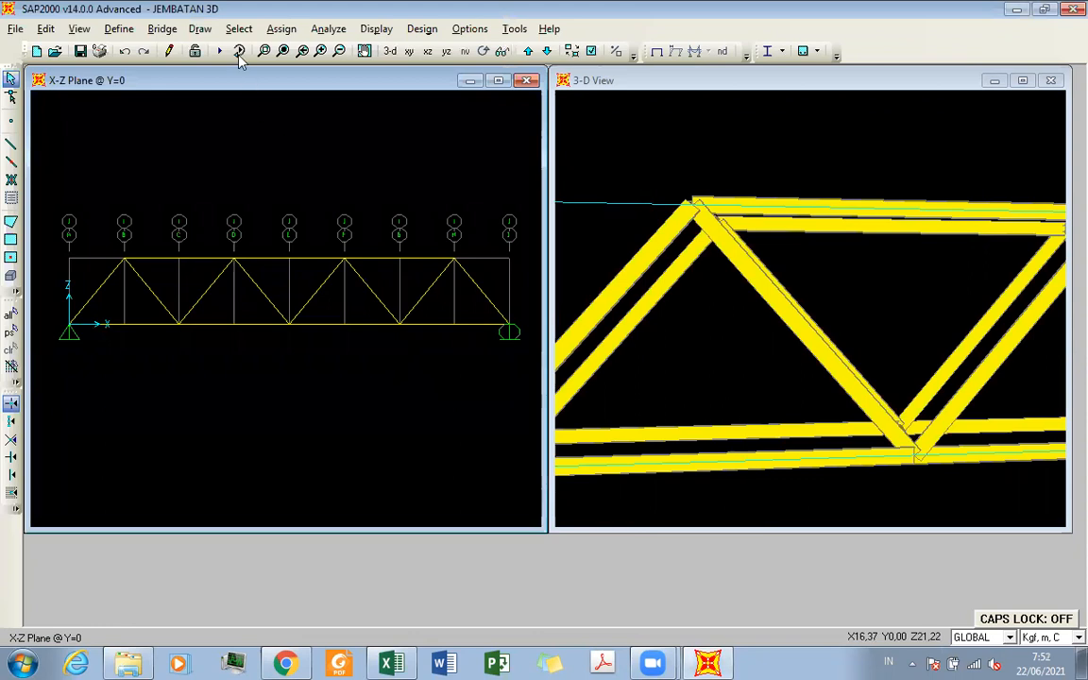
Set the MODAL load case to not run and run the analysis for the remaining load cases
{"action": "left_click", "coordinate": [332, 30]}
{"action": "left_click", "coordinate": [383, 116]}
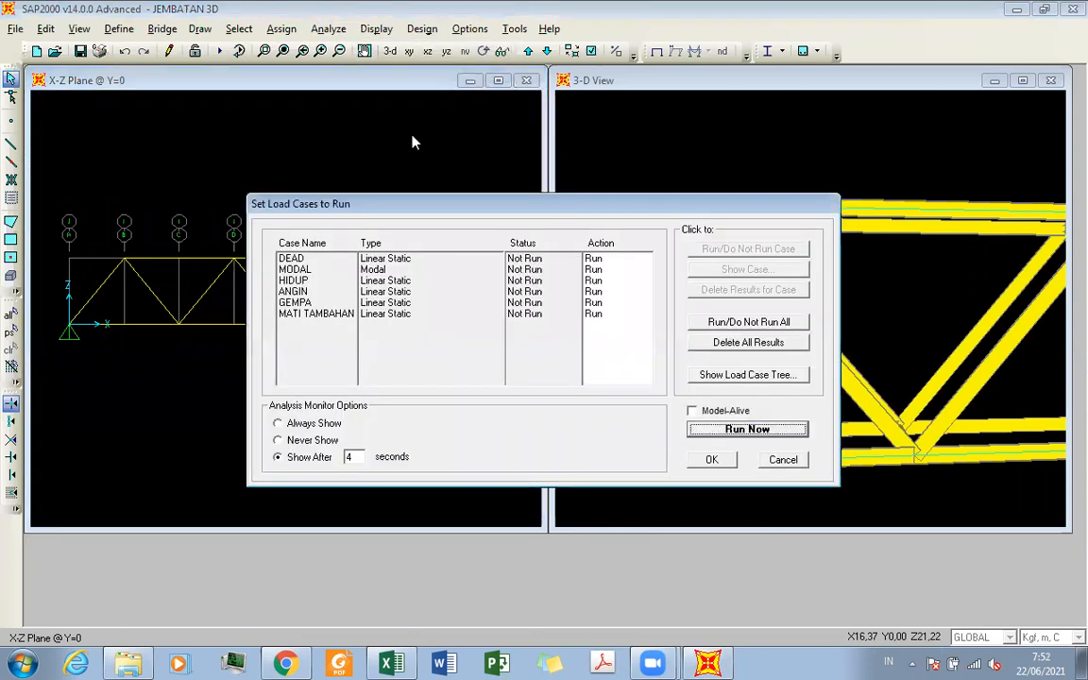
{"action": "left_click", "coordinate": [337, 280]}
{"action": "left_click", "coordinate": [335, 270]}
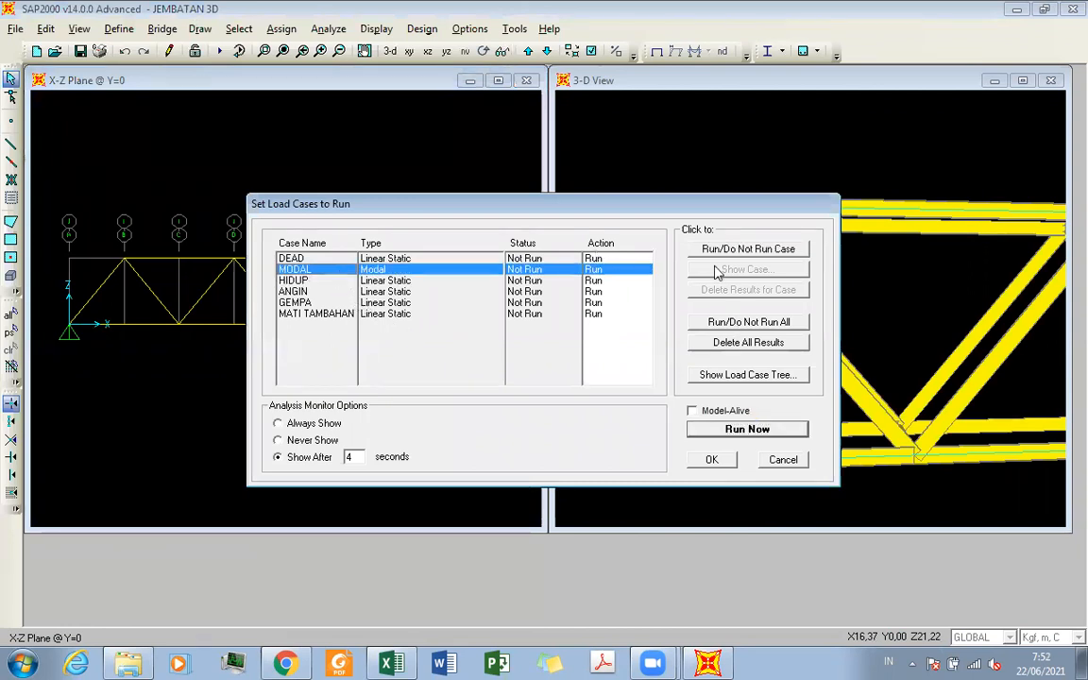
{"action": "left_click", "coordinate": [767, 251]}
{"action": "left_click", "coordinate": [763, 429]}
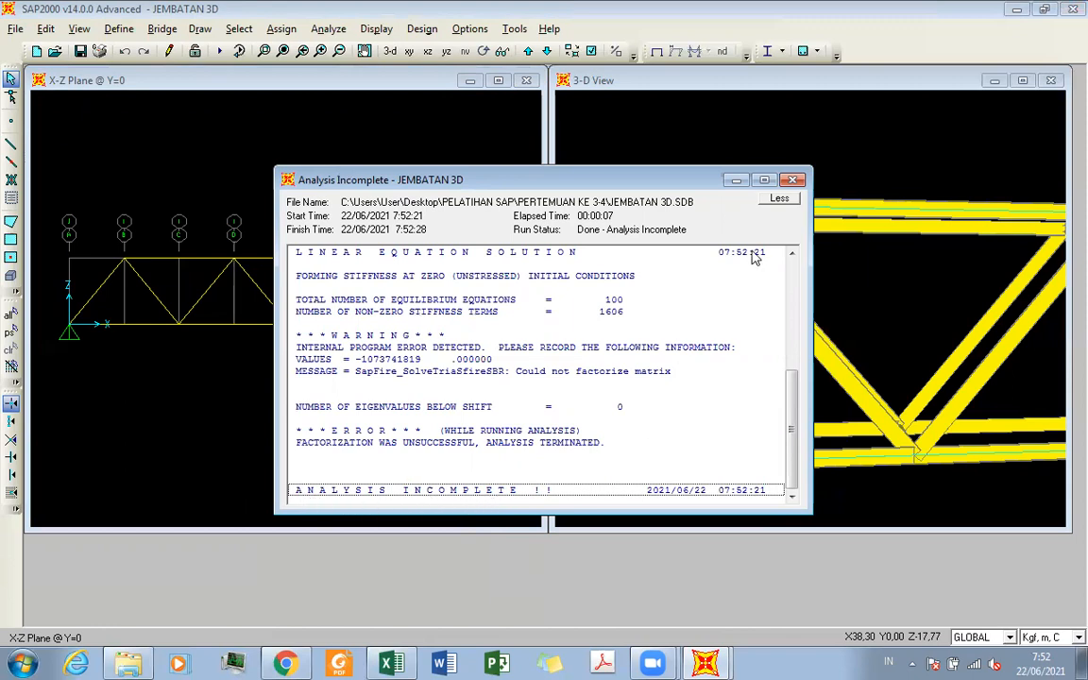
Close the analysis report and examine the truss in the X-Z and 3-D views
{"action": "left_click", "coordinate": [794, 179]}
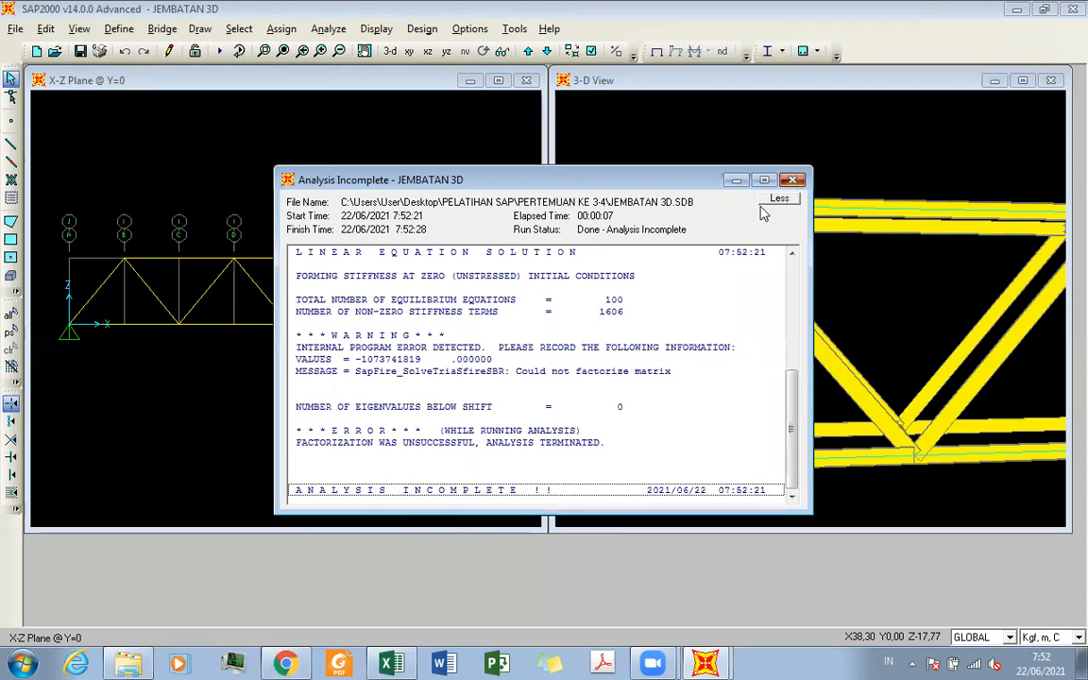
{"action": "scroll", "coordinate": [363, 267], "scroll_direction": "down", "scroll_amount": 3}
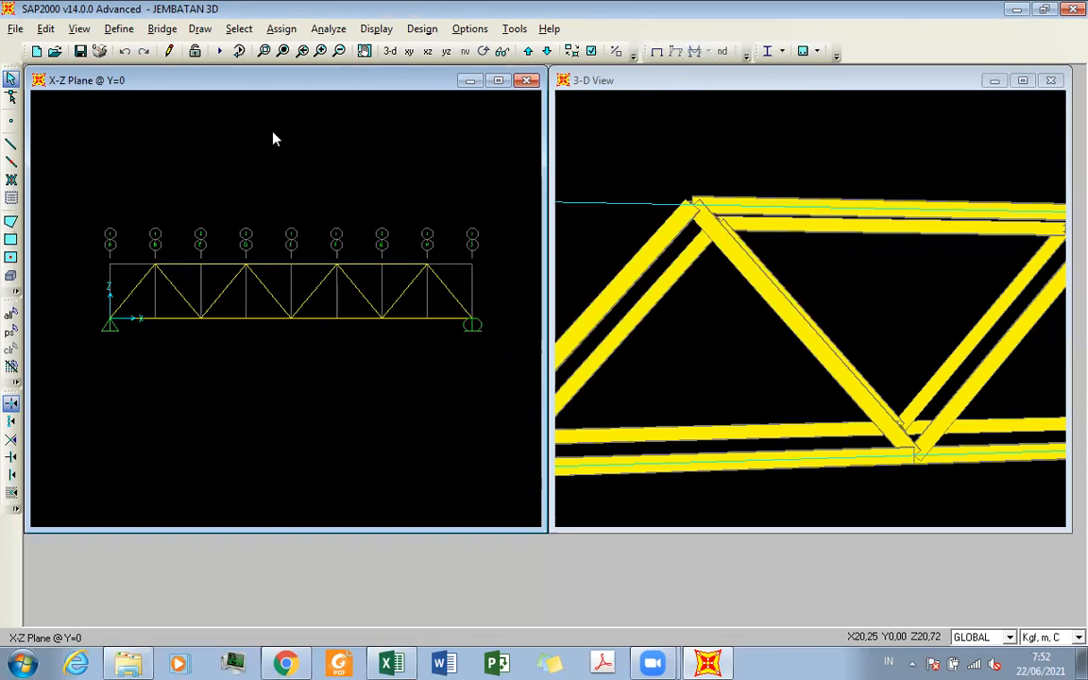
{"action": "left_click", "coordinate": [613, 145]}
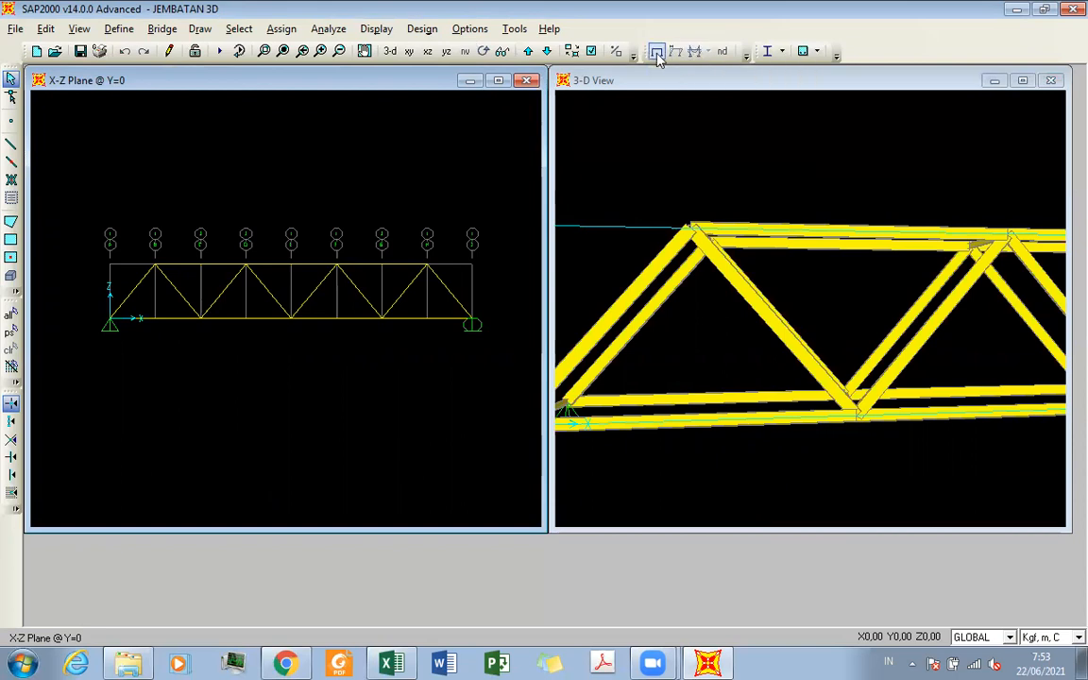
{"action": "left_click", "coordinate": [687, 174]}
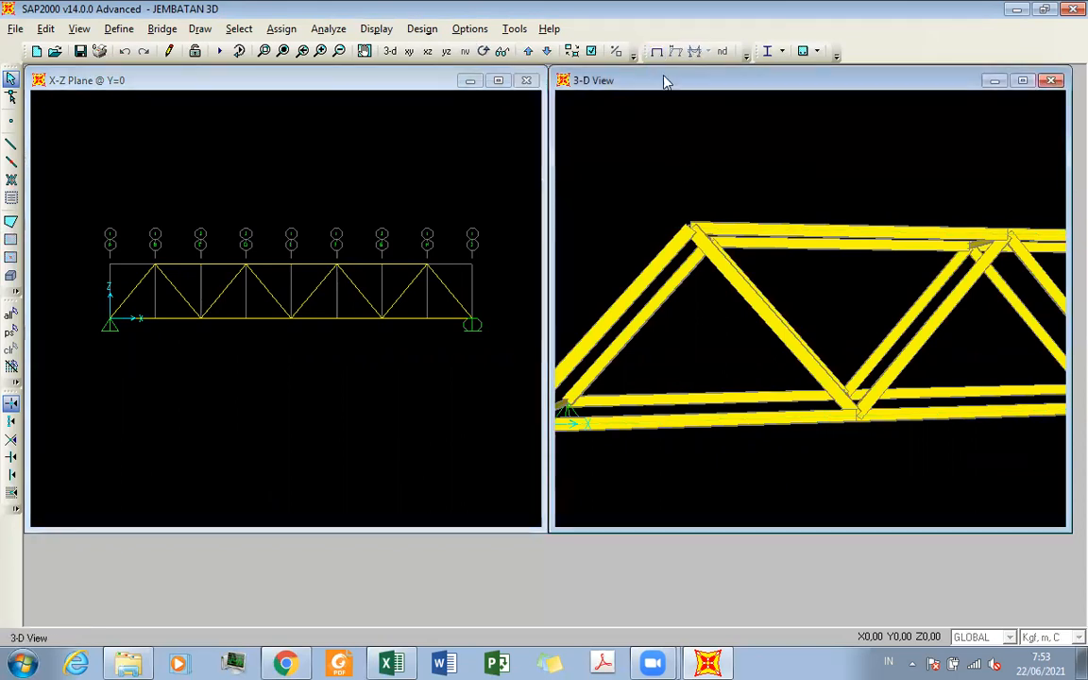
{"action": "left_click", "coordinate": [509, 160]}
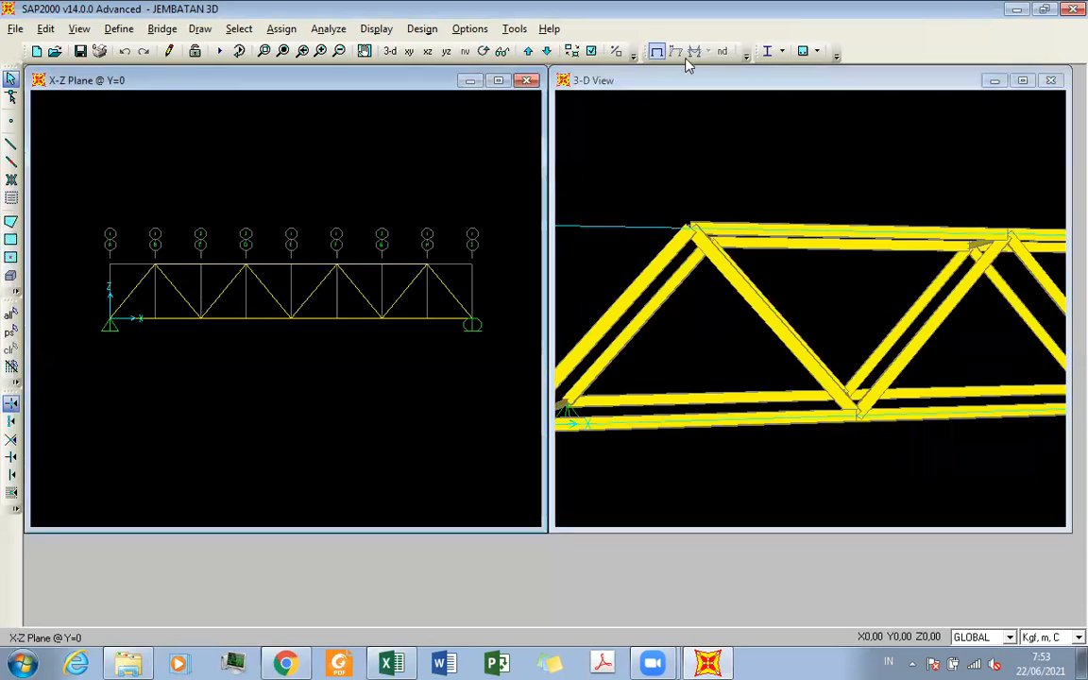
{"action": "left_click", "coordinate": [193, 57]}
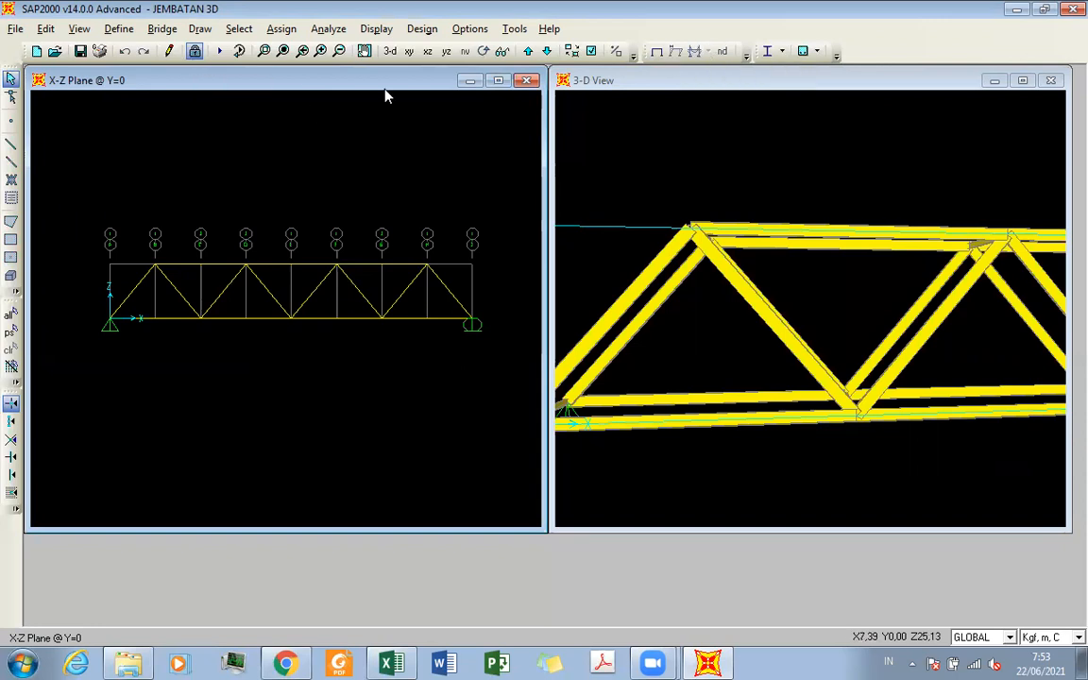
{"action": "scroll", "coordinate": [453, 168], "scroll_direction": "down", "scroll_amount": 1}
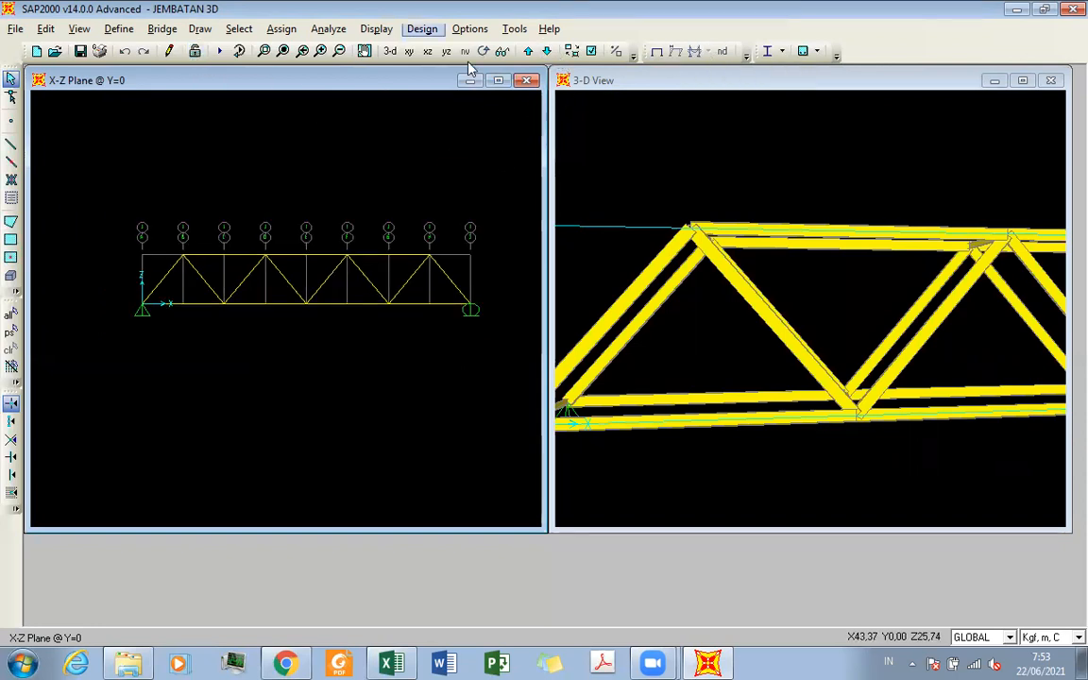
Check the load patterns offered for displaying frame loads and cancel without showing any
{"action": "left_click", "coordinate": [376, 29]}
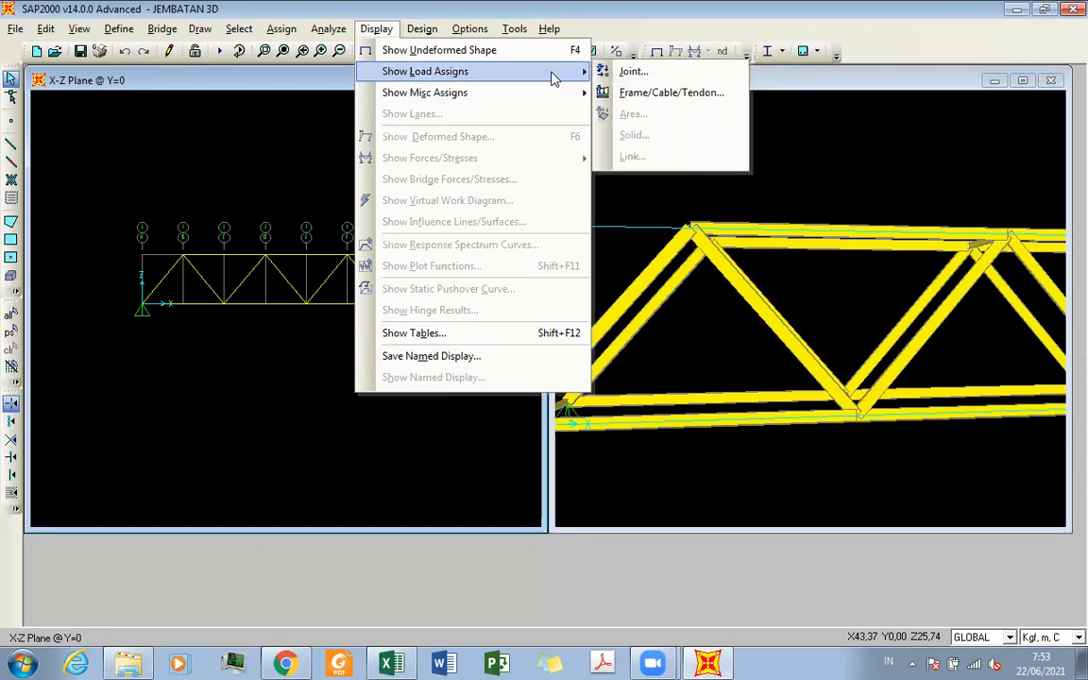
{"action": "left_click", "coordinate": [652, 113]}
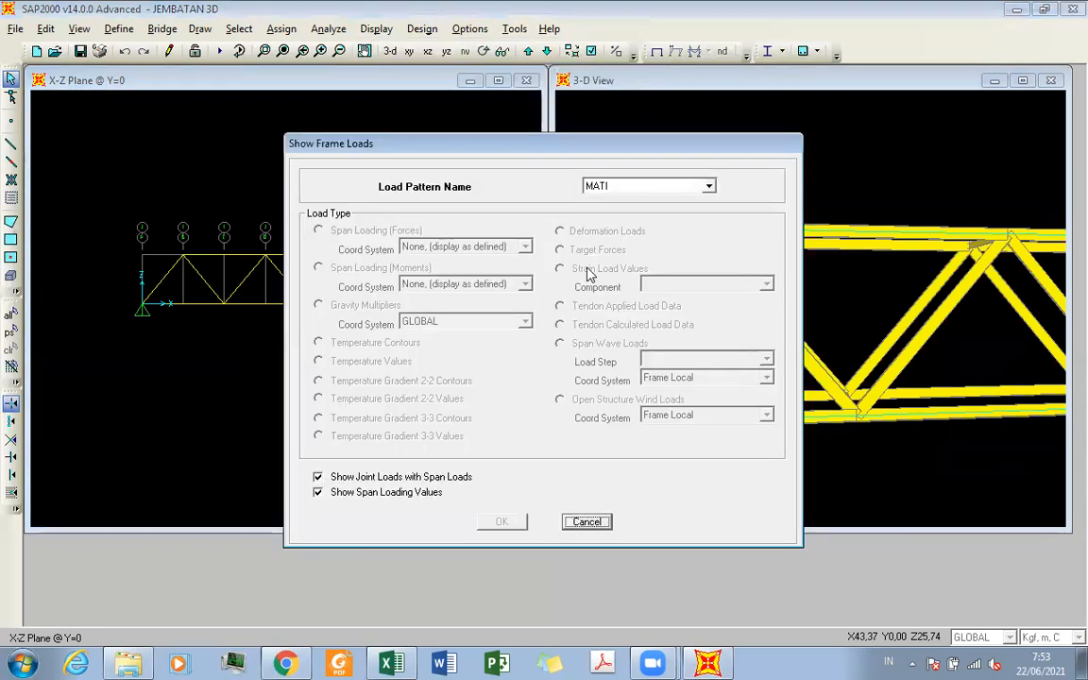
{"action": "left_click", "coordinate": [628, 187]}
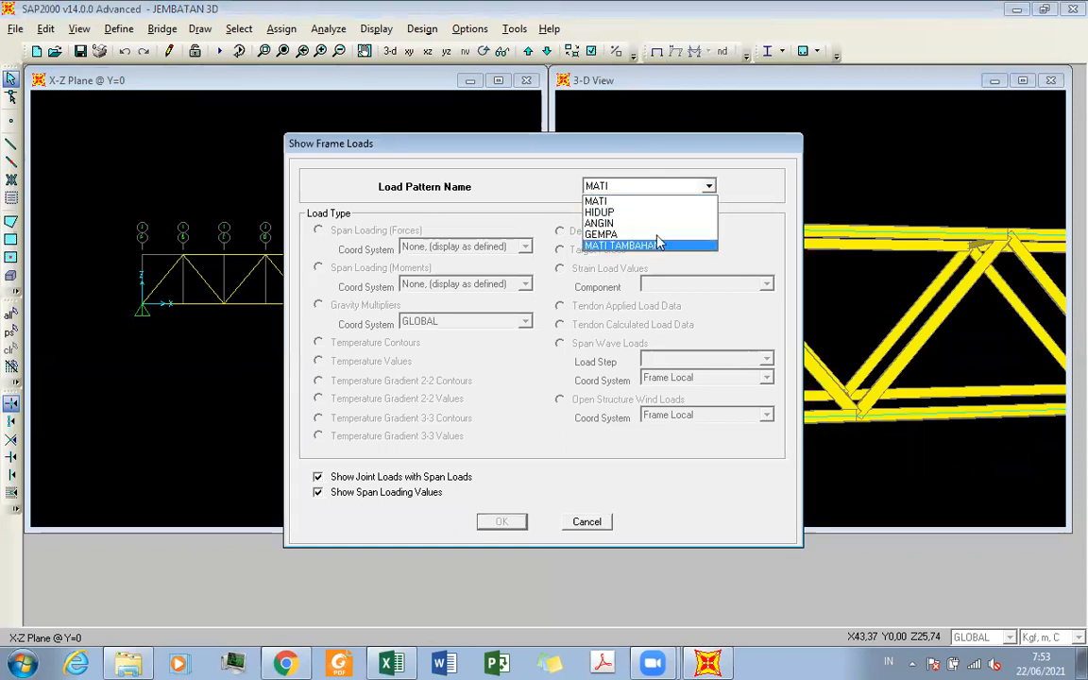
{"action": "left_click", "coordinate": [592, 534]}
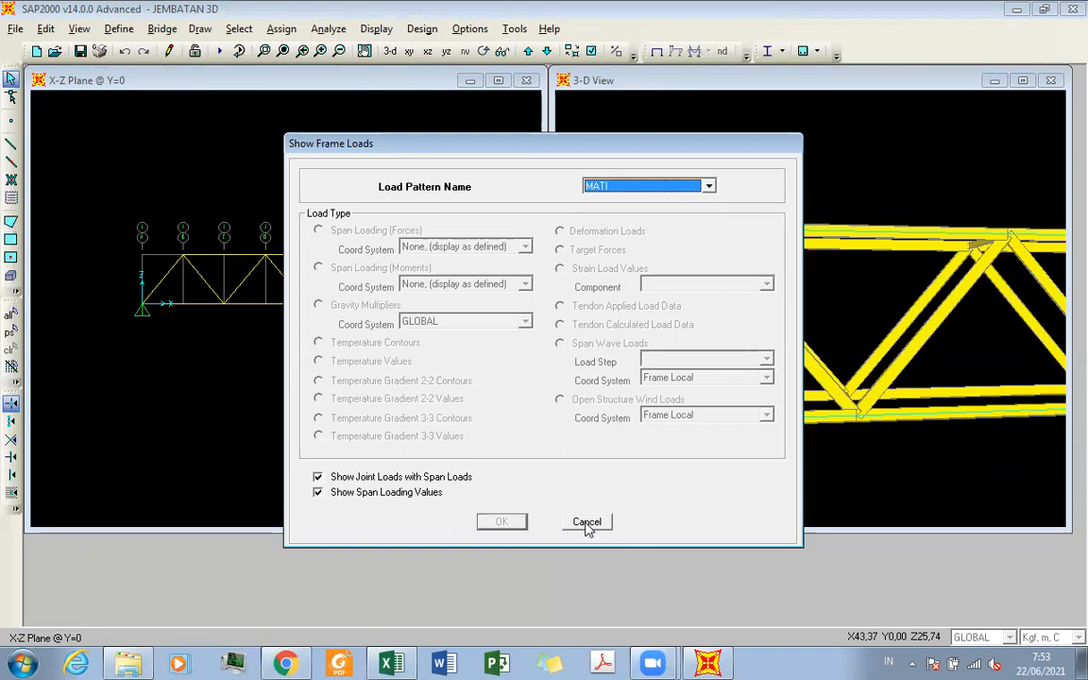
{"action": "left_click", "coordinate": [587, 523]}
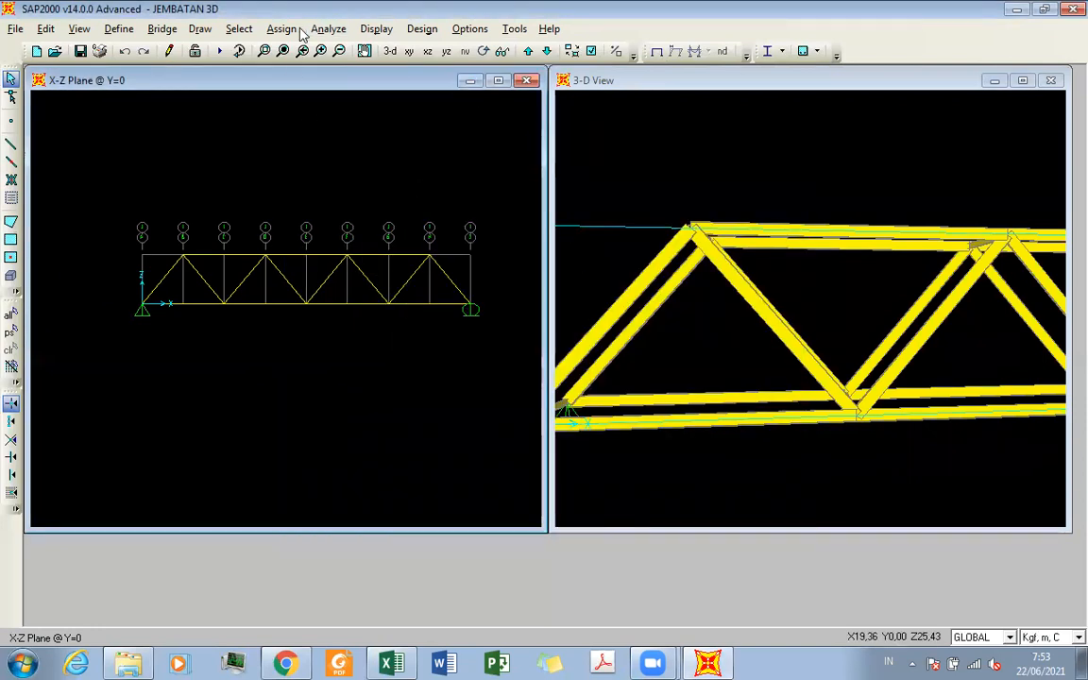
{"action": "left_click", "coordinate": [395, 32]}
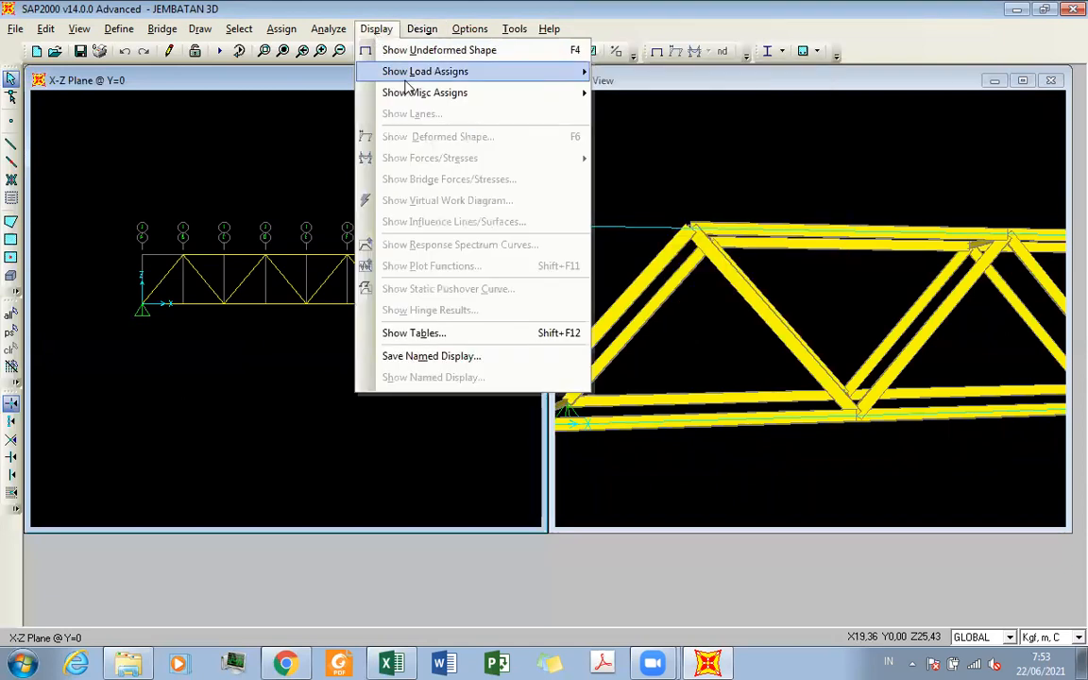
{"action": "mouse_move", "coordinate": [418, 92]}
{"action": "mouse_move", "coordinate": [470, 84]}
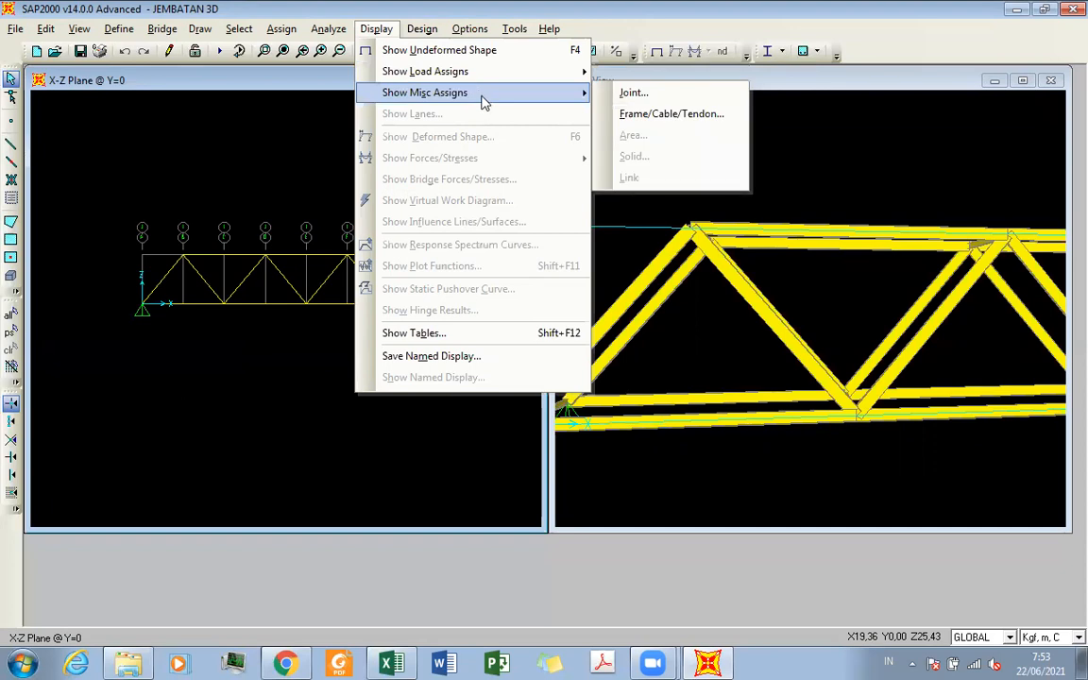
{"action": "left_click", "coordinate": [264, 167]}
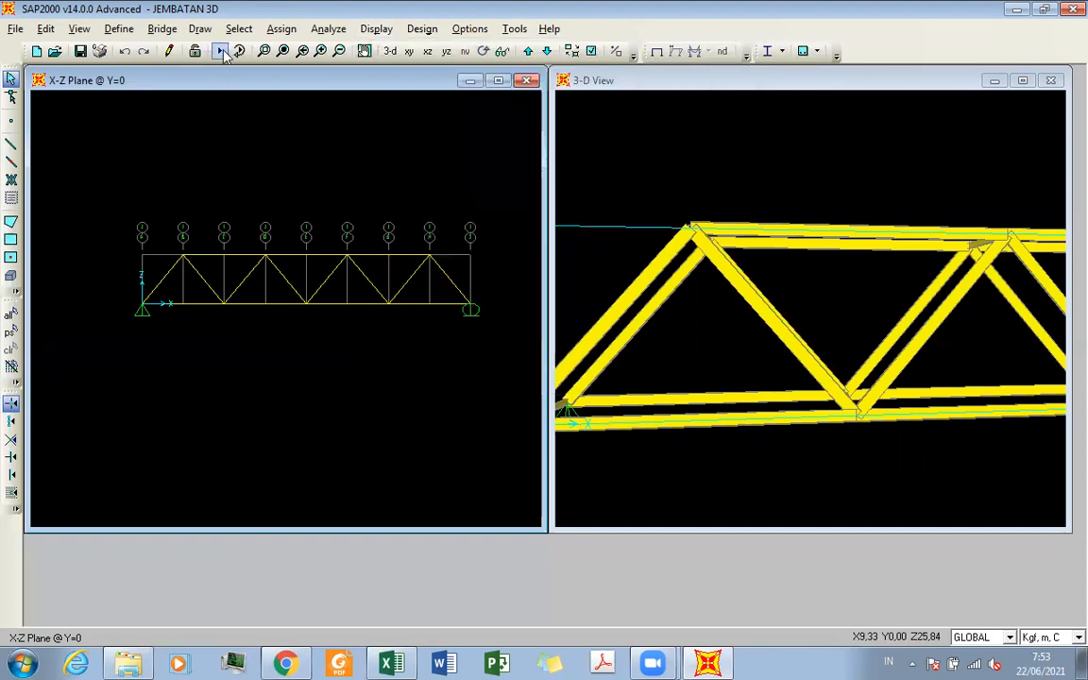
Try to run the analysis again for all load cases except MODAL, closing the dialogs that follow
{"action": "left_click", "coordinate": [221, 52]}
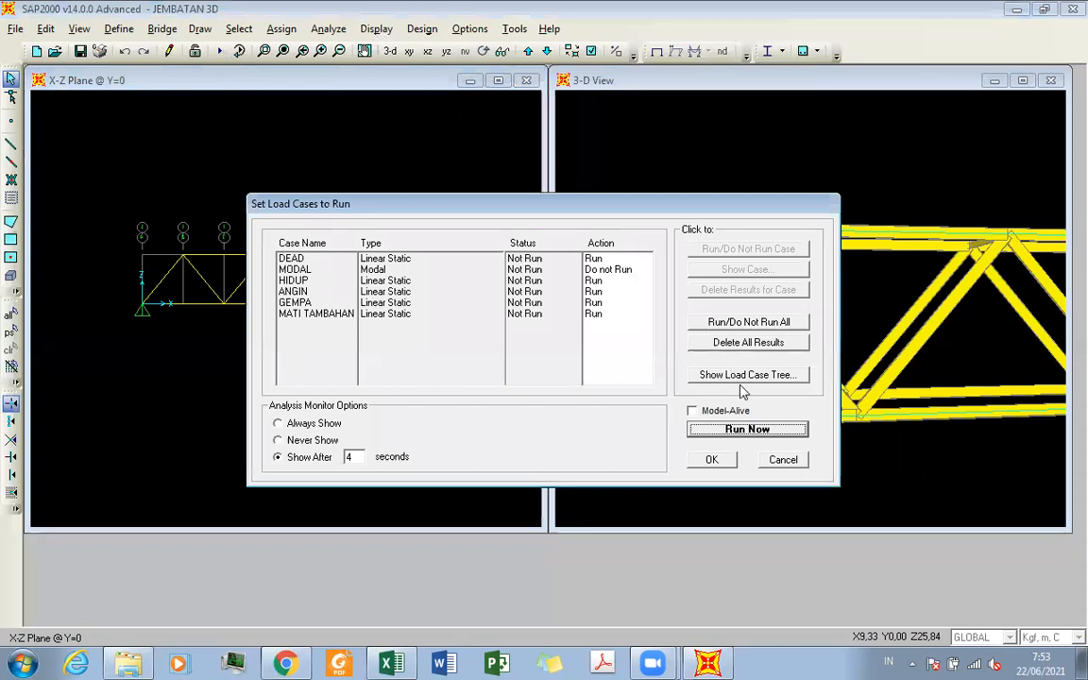
{"action": "left_click", "coordinate": [746, 432]}
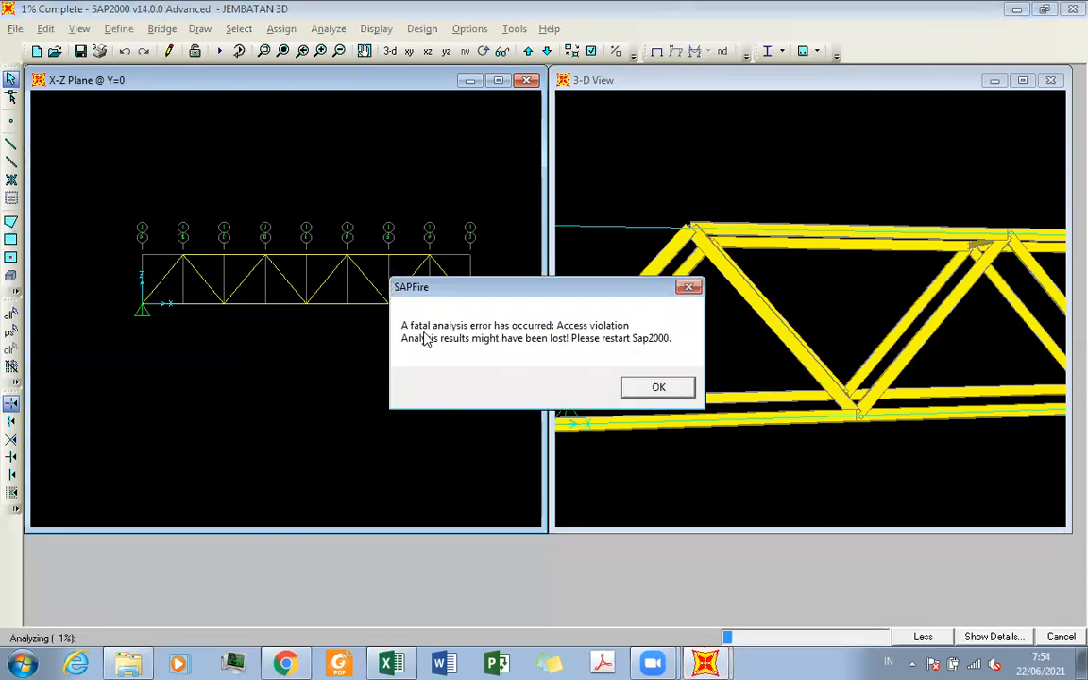
{"action": "left_click", "coordinate": [660, 388]}
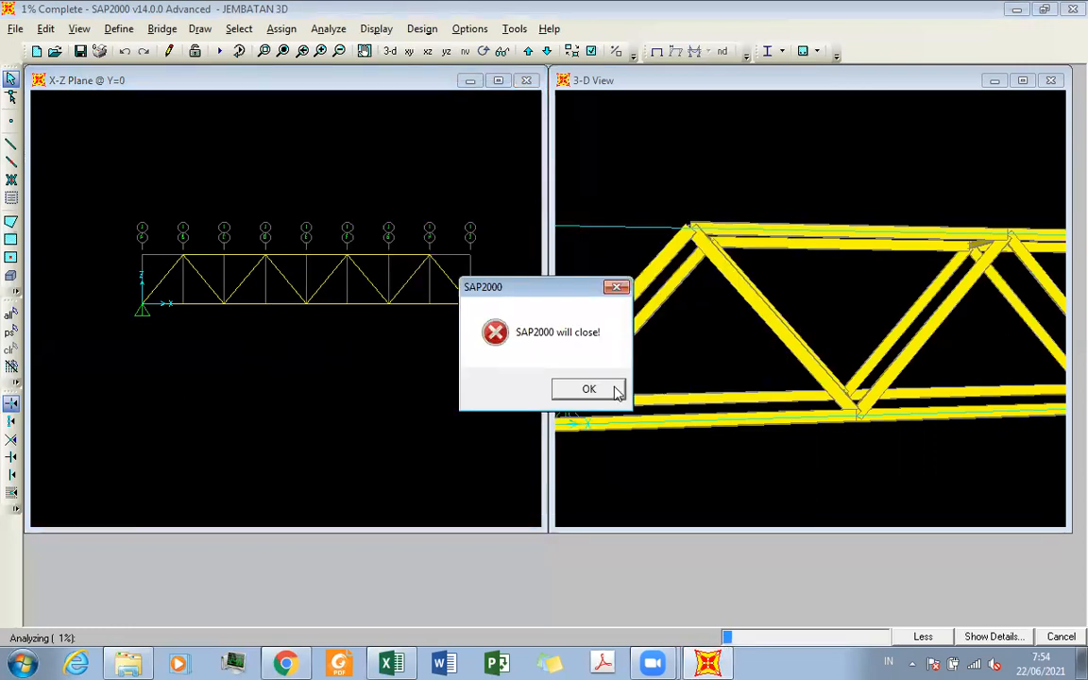
{"action": "left_click", "coordinate": [617, 390]}
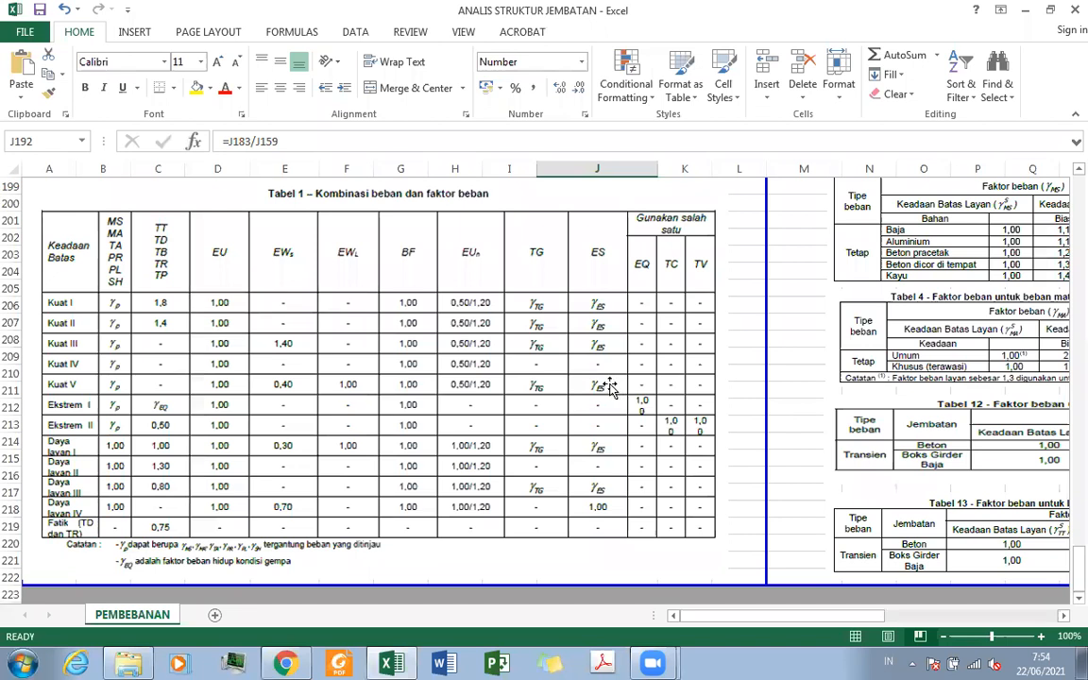
Close the Excel workbook ANALIS STRUKTUR JEMBATAN and clear the way to the desktop
{"action": "left_click", "coordinate": [1067, 12]}
{"action": "left_click", "coordinate": [1020, 9]}
{"action": "right_click", "coordinate": [958, 72]}
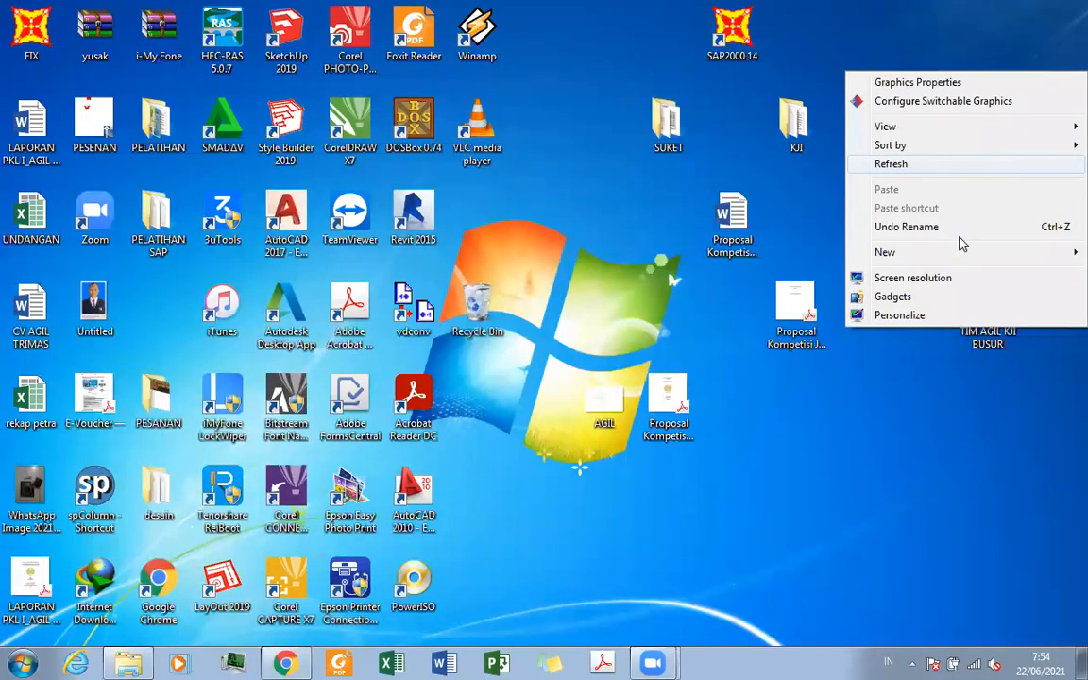
Start SAP2000 14 from the desktop and dismiss its welcome screen and tip of the day
{"action": "left_click", "coordinate": [752, 35]}
{"action": "double_click", "coordinate": [752, 35]}
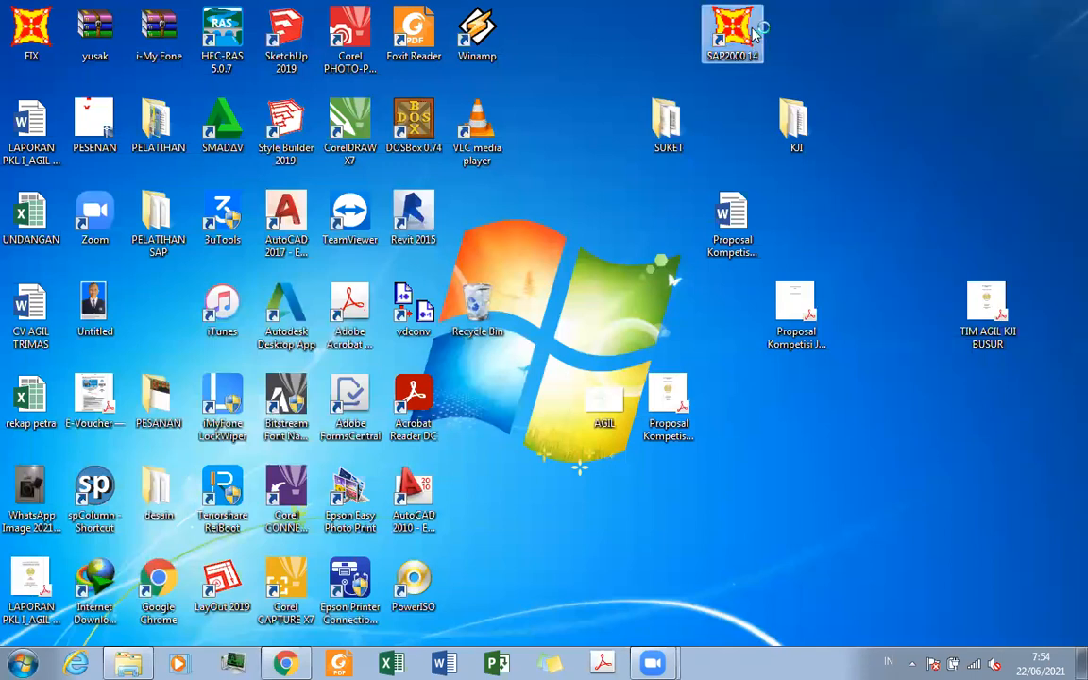
{"action": "right_click", "coordinate": [847, 74]}
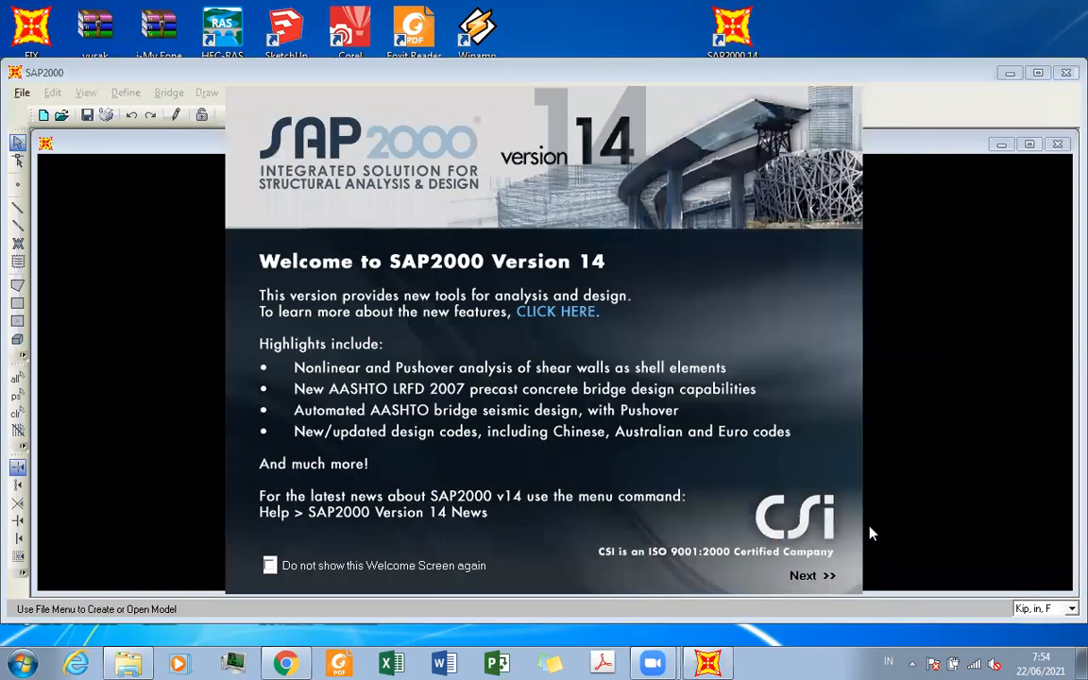
{"action": "left_click", "coordinate": [821, 582]}
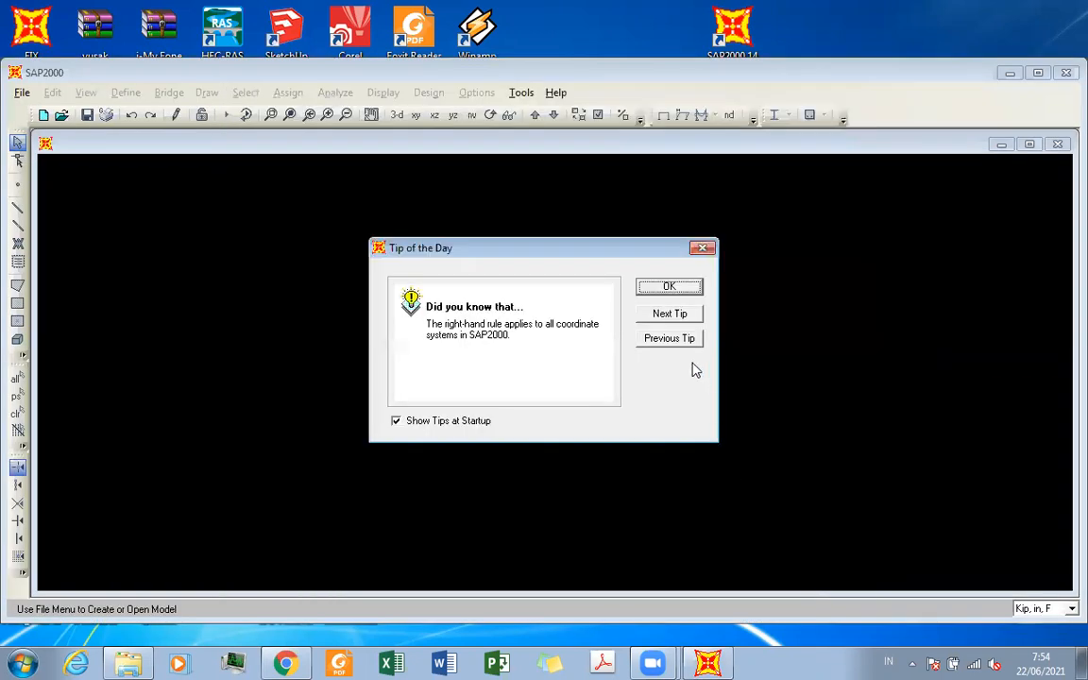
{"action": "left_click", "coordinate": [665, 287]}
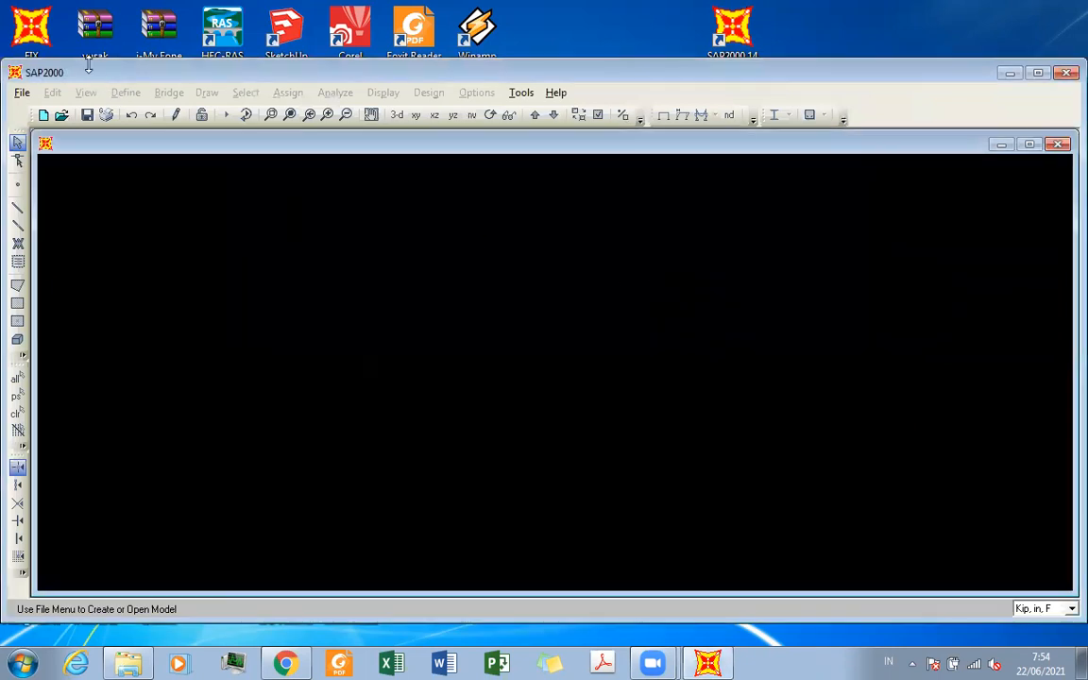
Start opening an existing model file
{"action": "left_click", "coordinate": [22, 91]}
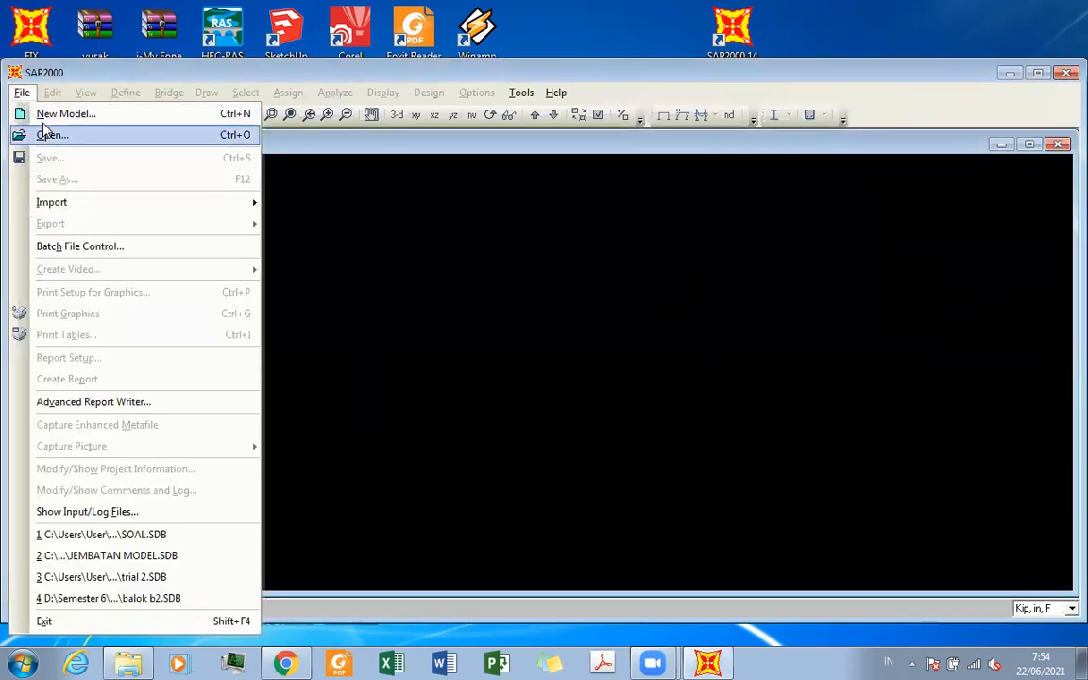
{"action": "left_click", "coordinate": [47, 134]}
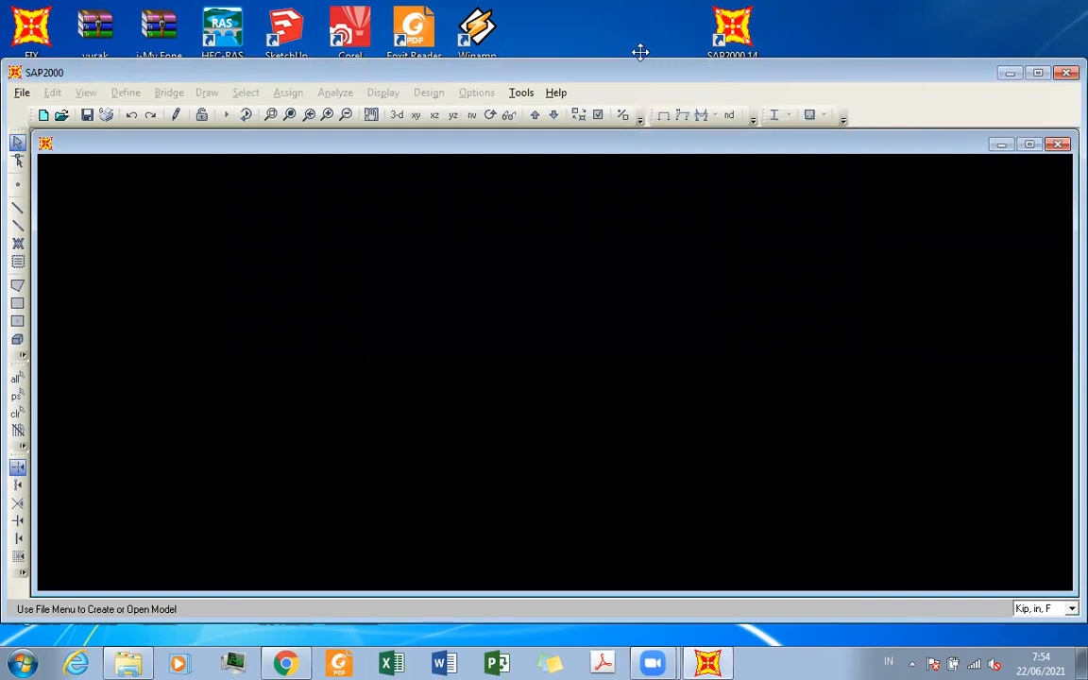